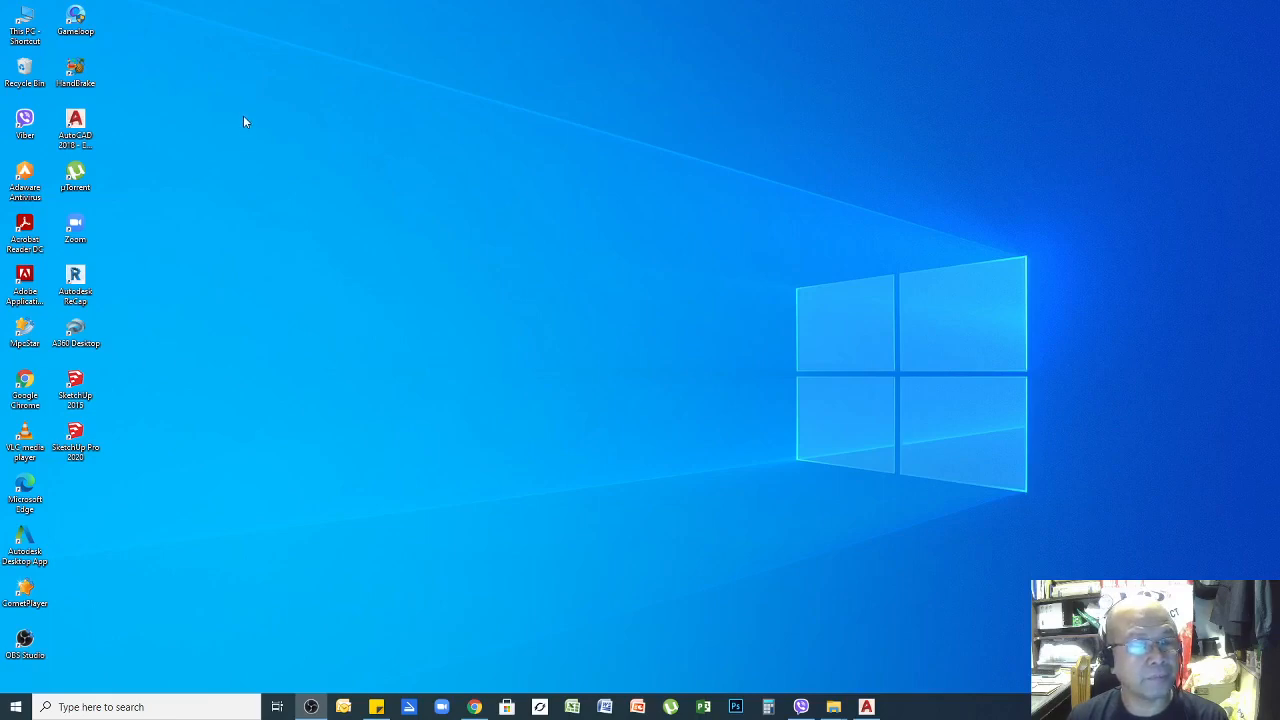
# Launch AutoCAD 2018 in a maximized window and start a new drawing with the grid turned off.
pyautogui.click(77, 124)
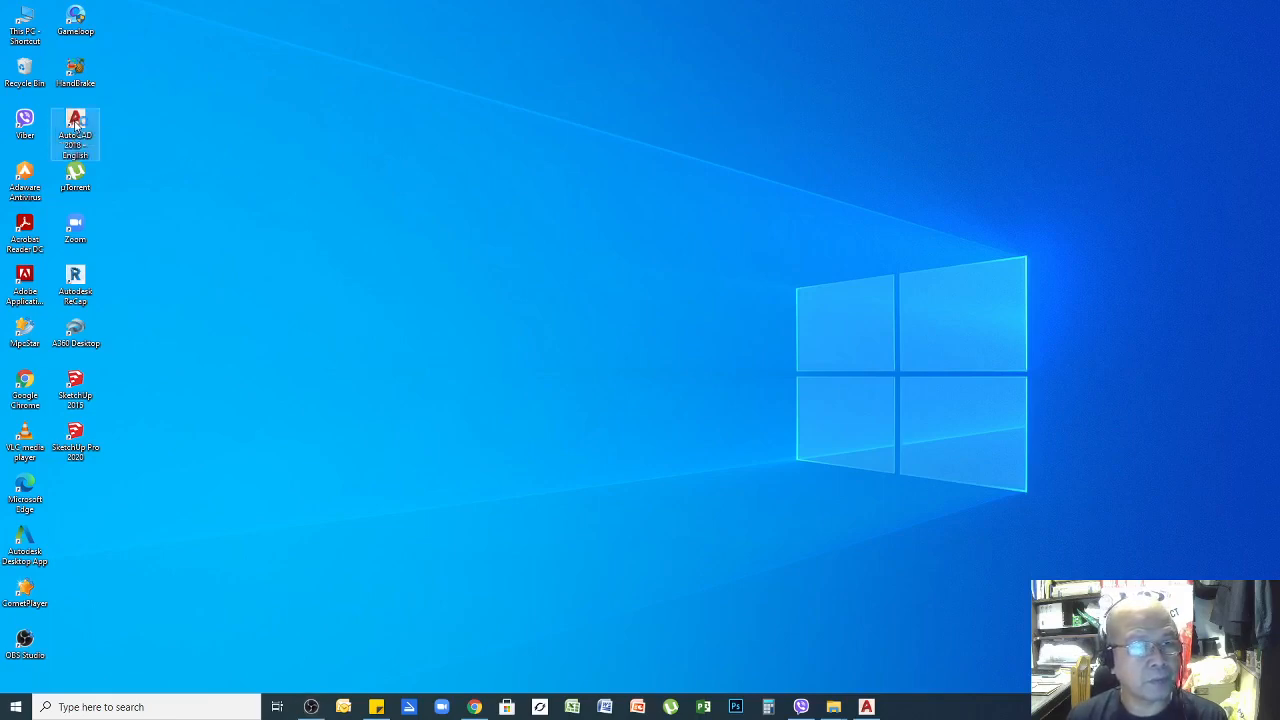
pyautogui.doubleClick(77, 124)
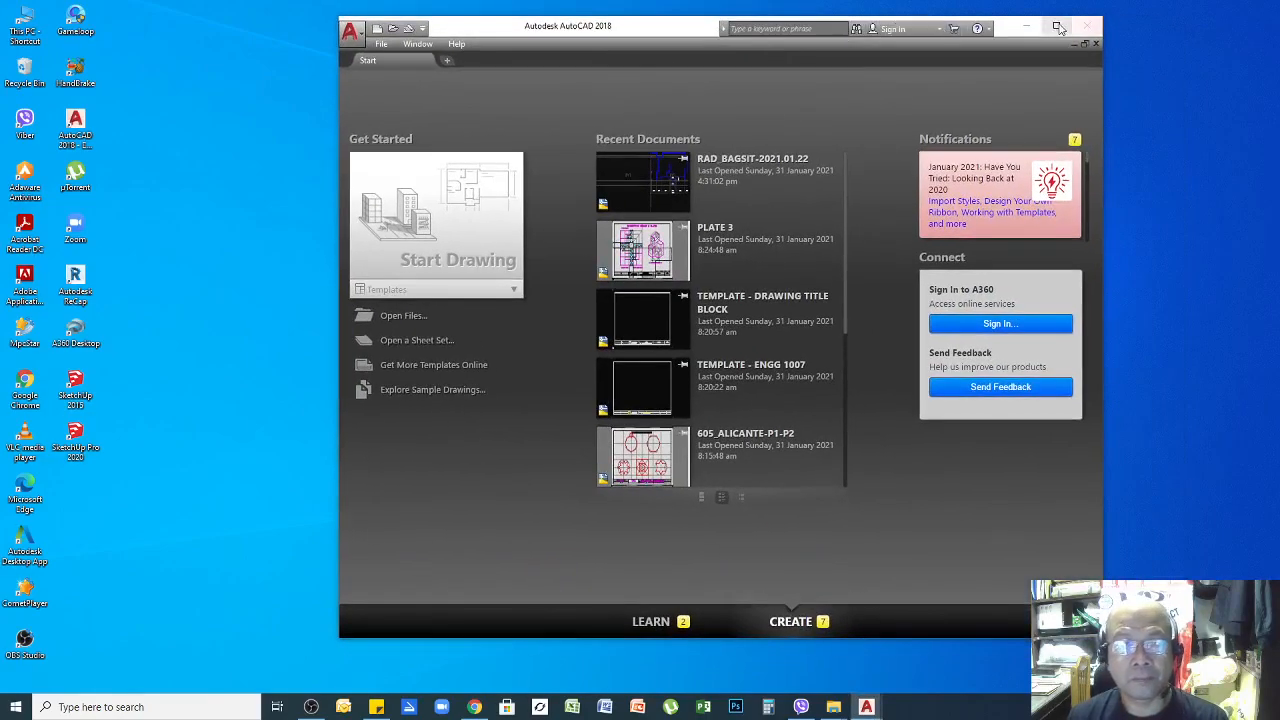
pyautogui.click(1054, 27)
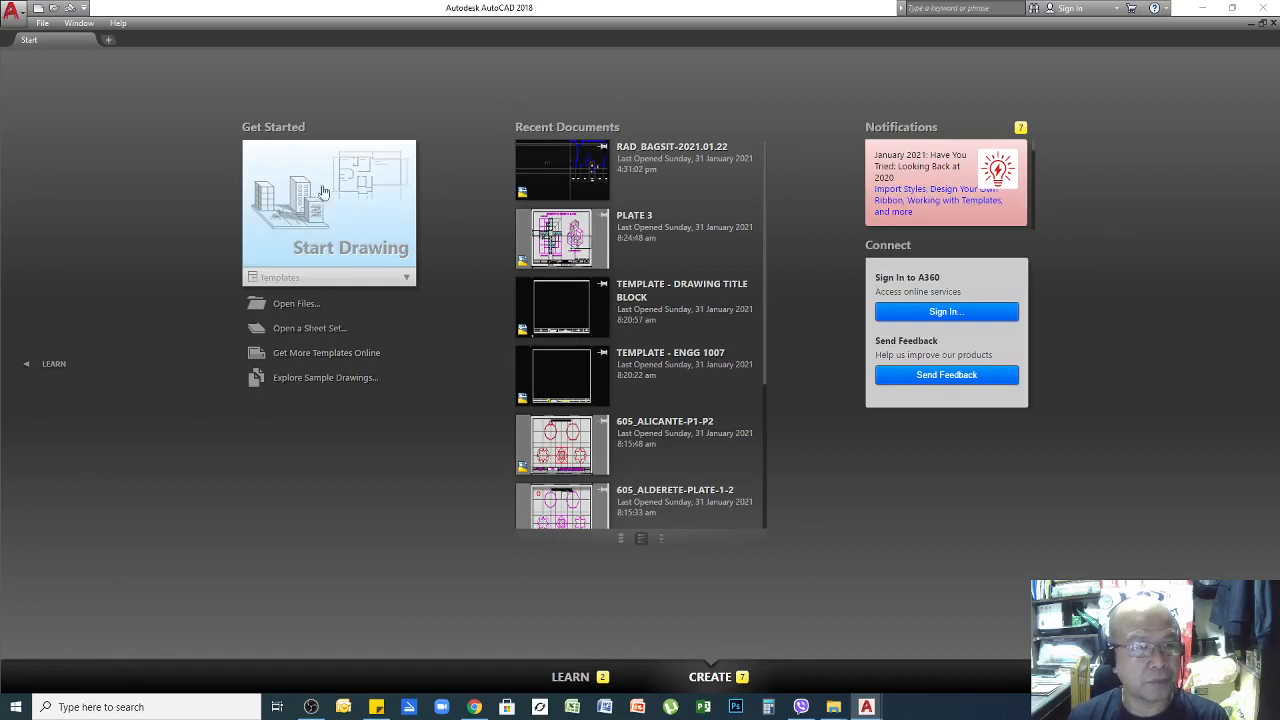
pyautogui.click(306, 193)
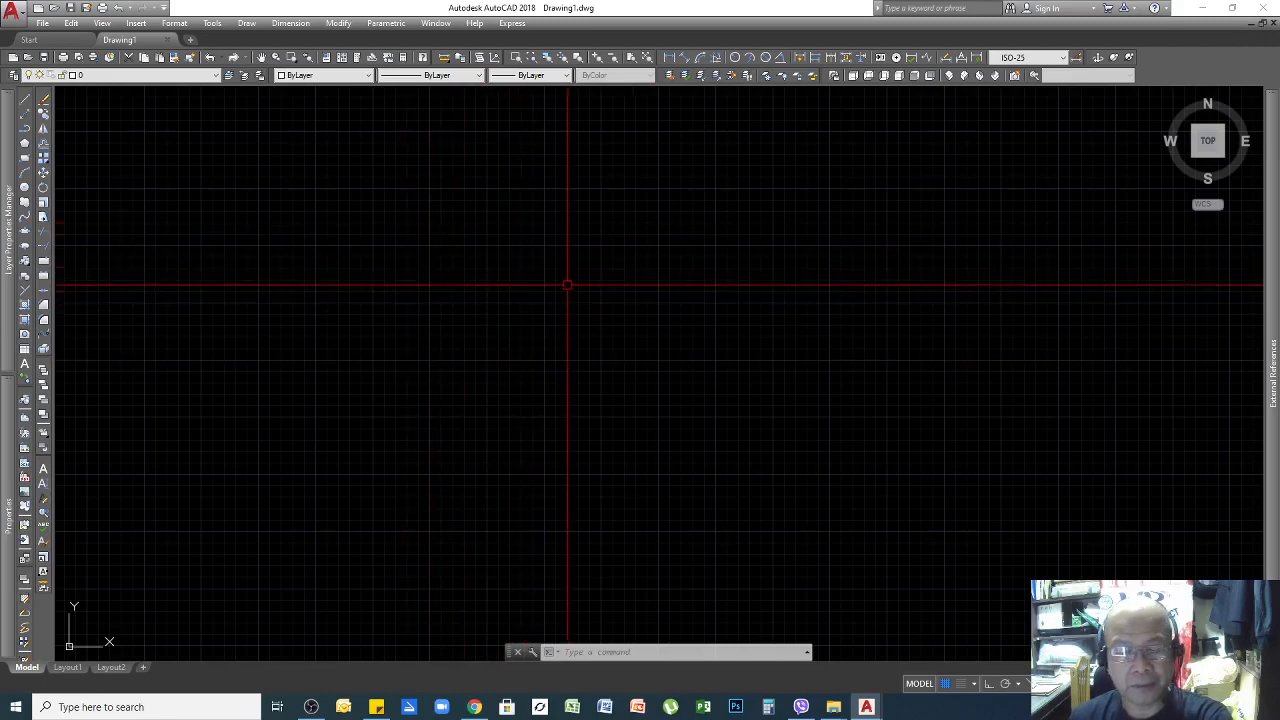
pyautogui.press('F7')
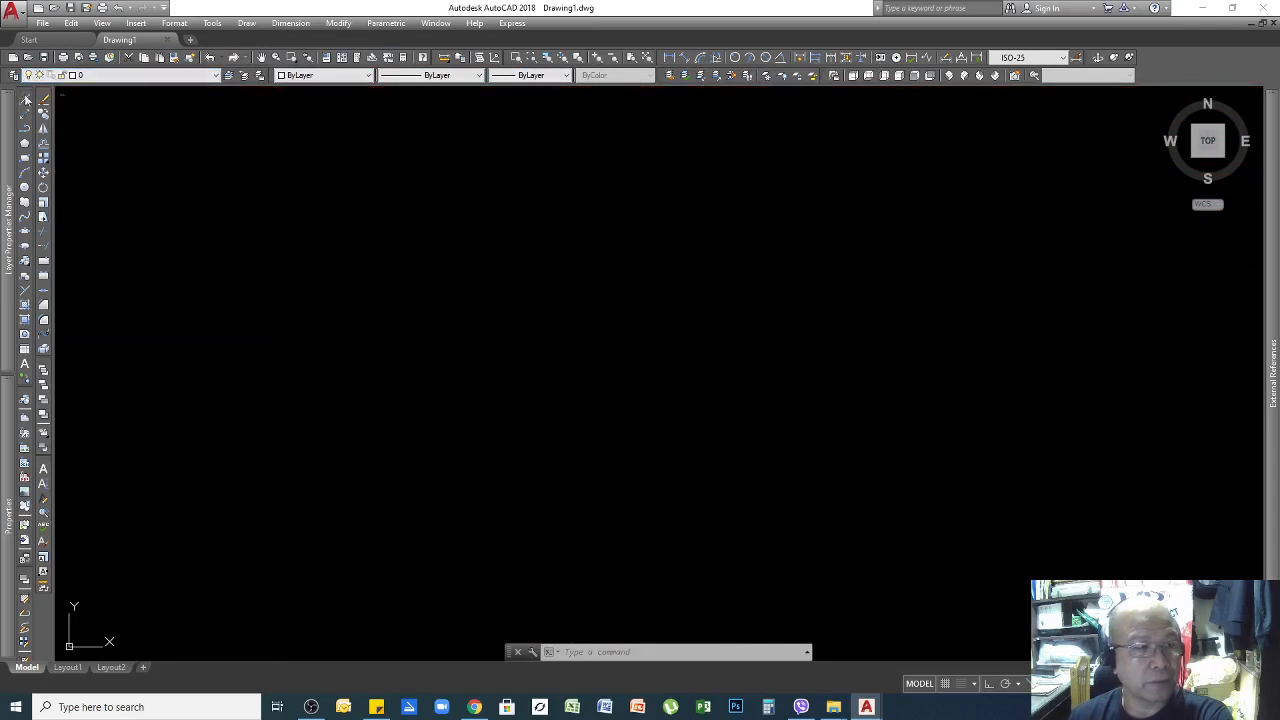
pyautogui.click(7, 175)
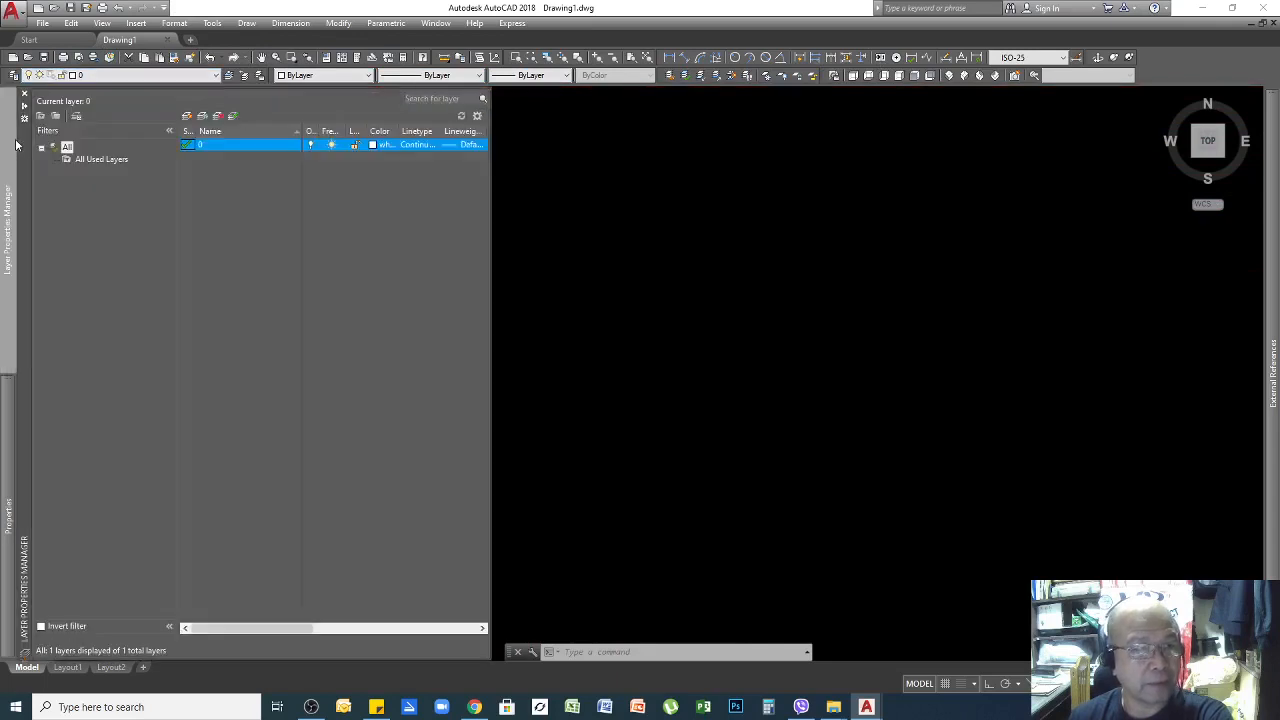
pyautogui.click(610, 147)
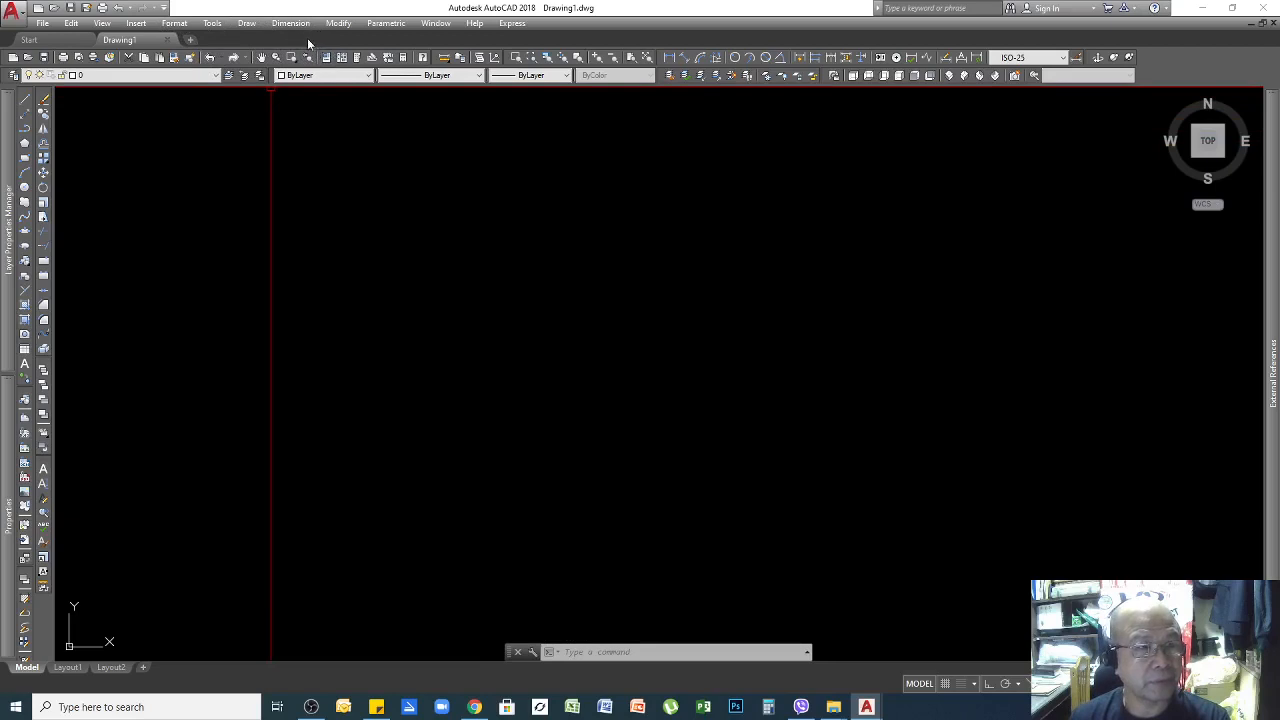
# Display the Ribbon palette above the drawing area.
pyautogui.click(212, 25)
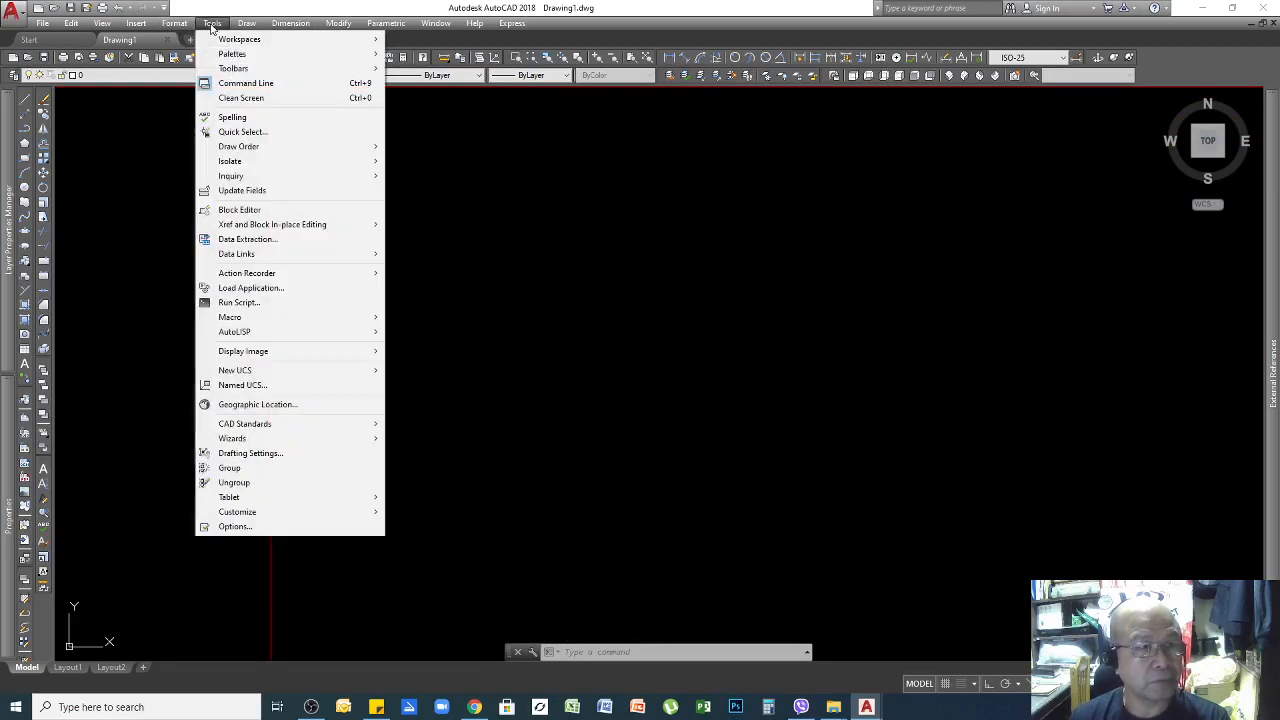
pyautogui.moveTo(228, 55)
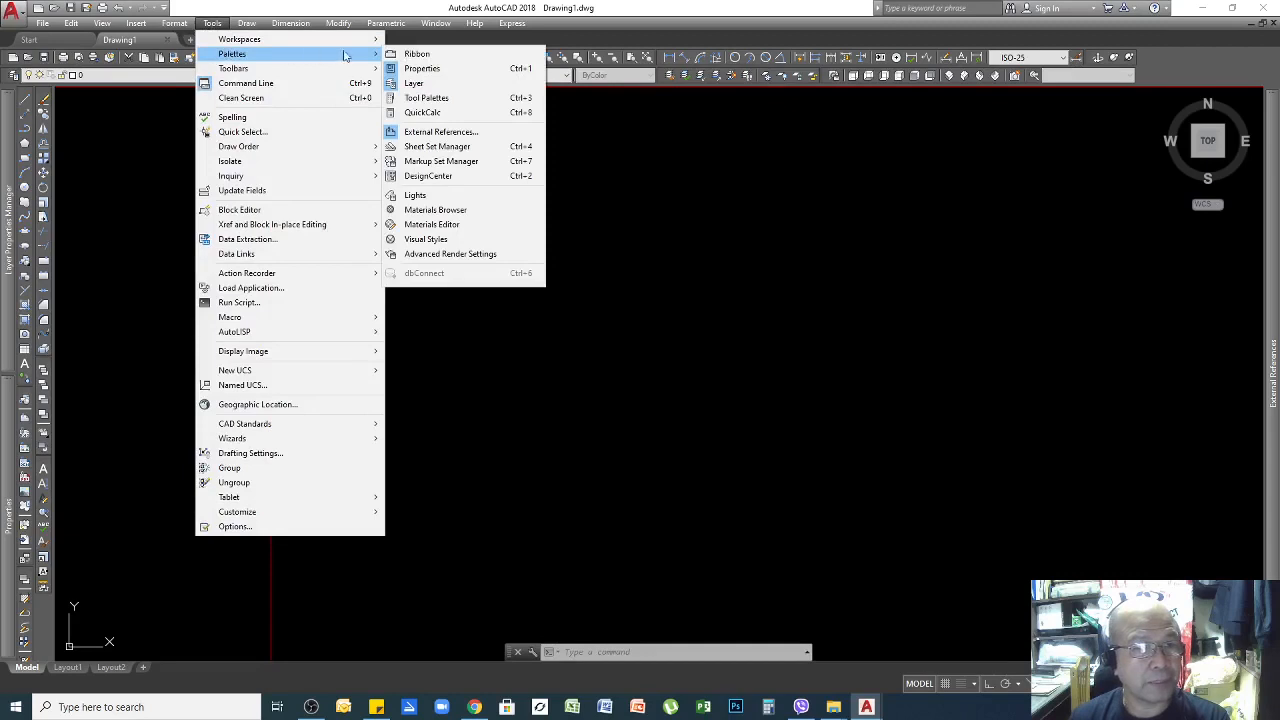
pyautogui.click(428, 55)
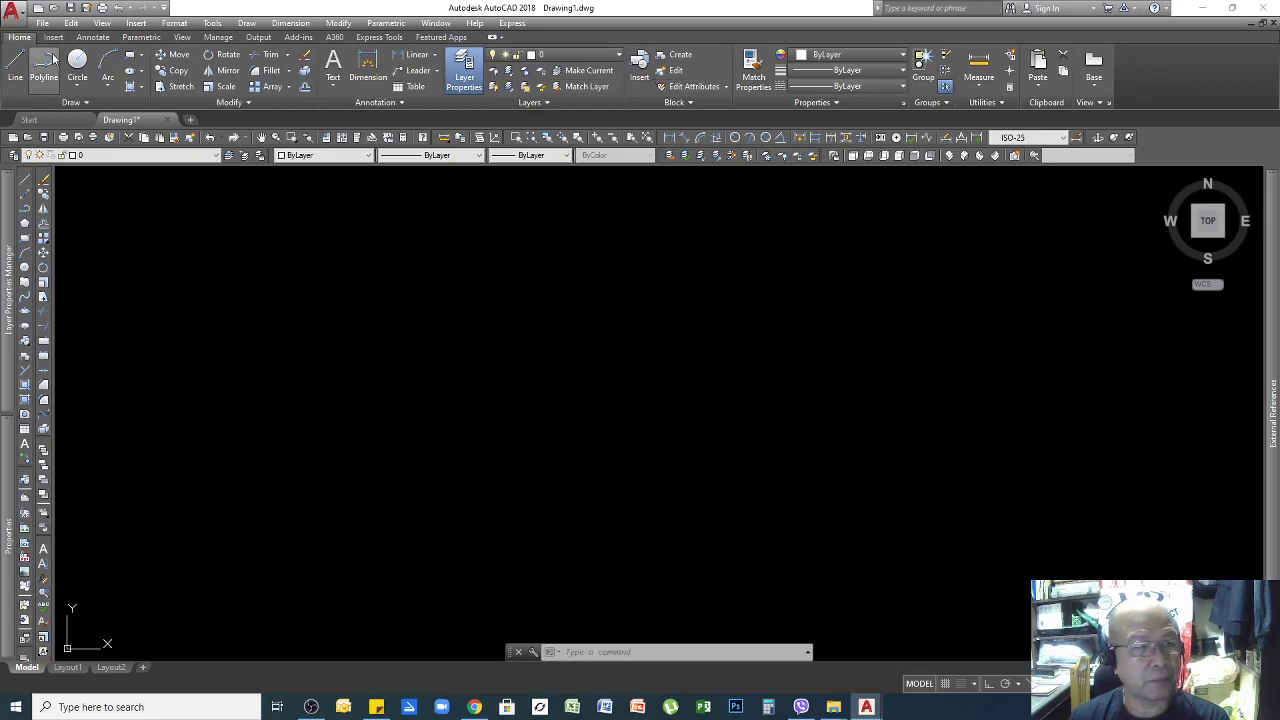
# Look through the ribbon's command sets from Insert to Featured Apps, returning to the Home set.
pyautogui.click(54, 38)
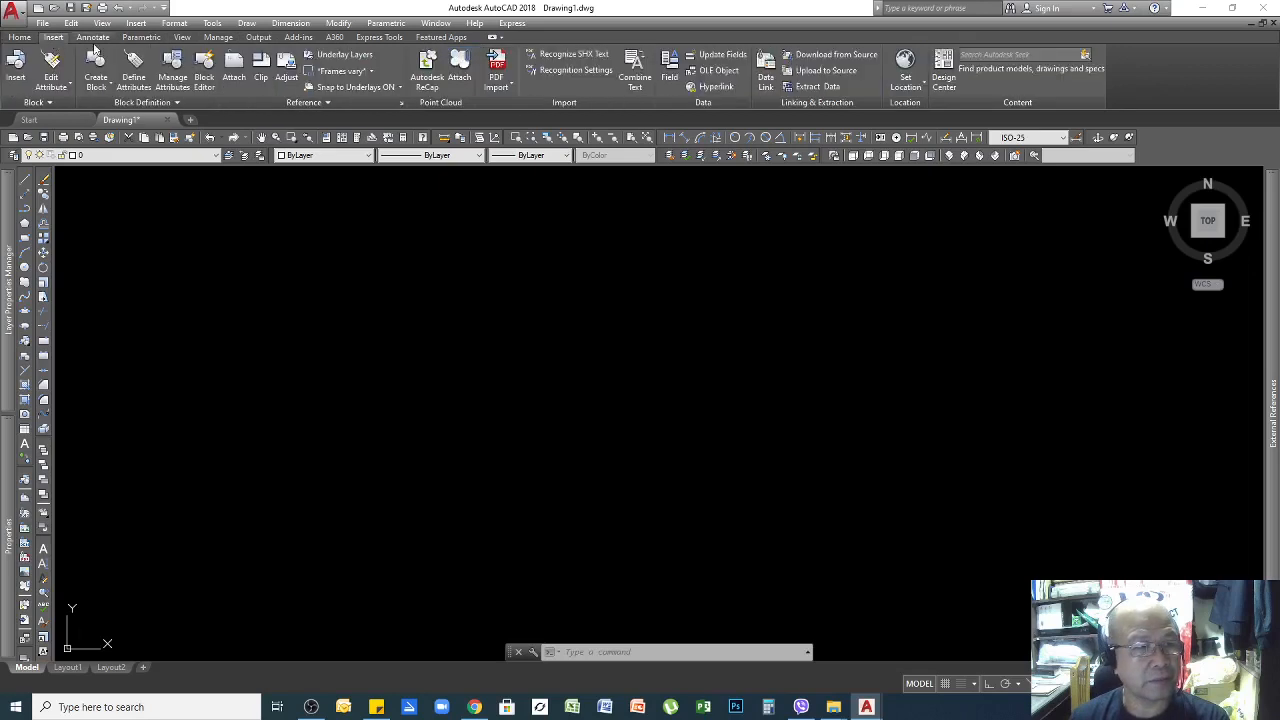
pyautogui.click(92, 38)
pyautogui.click(141, 38)
pyautogui.click(182, 38)
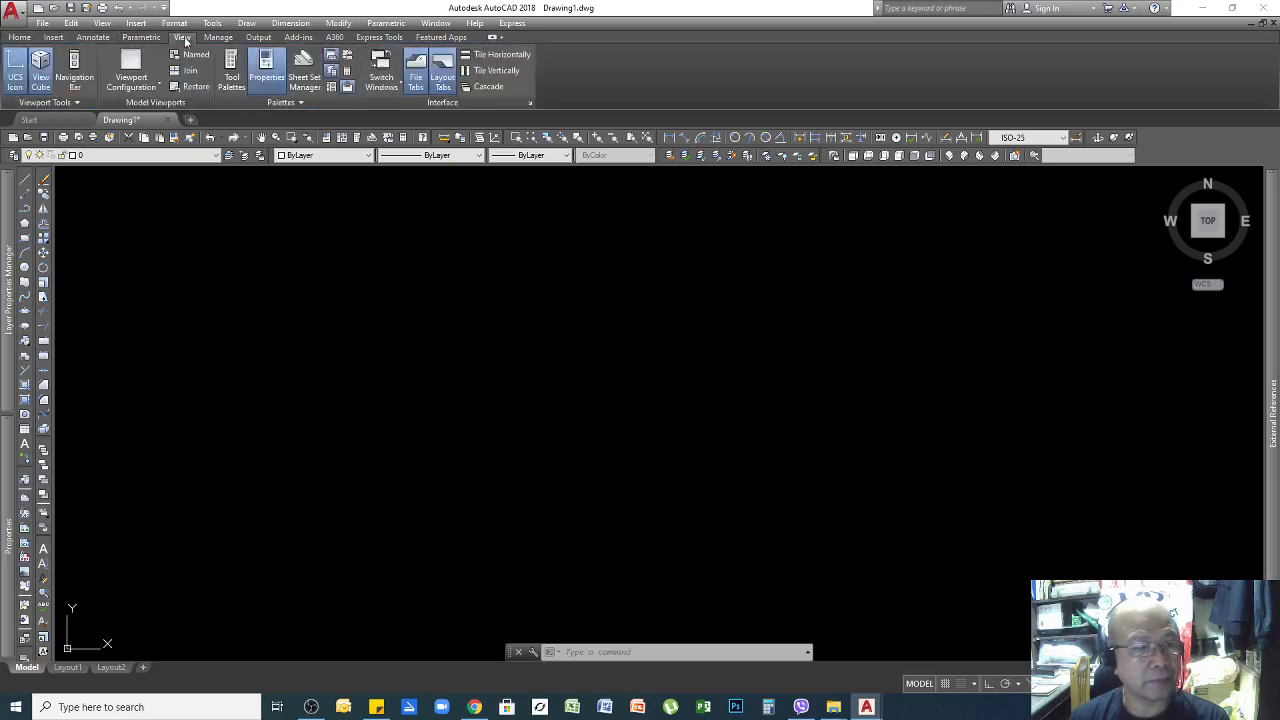
pyautogui.click(217, 38)
pyautogui.click(258, 38)
pyautogui.click(298, 38)
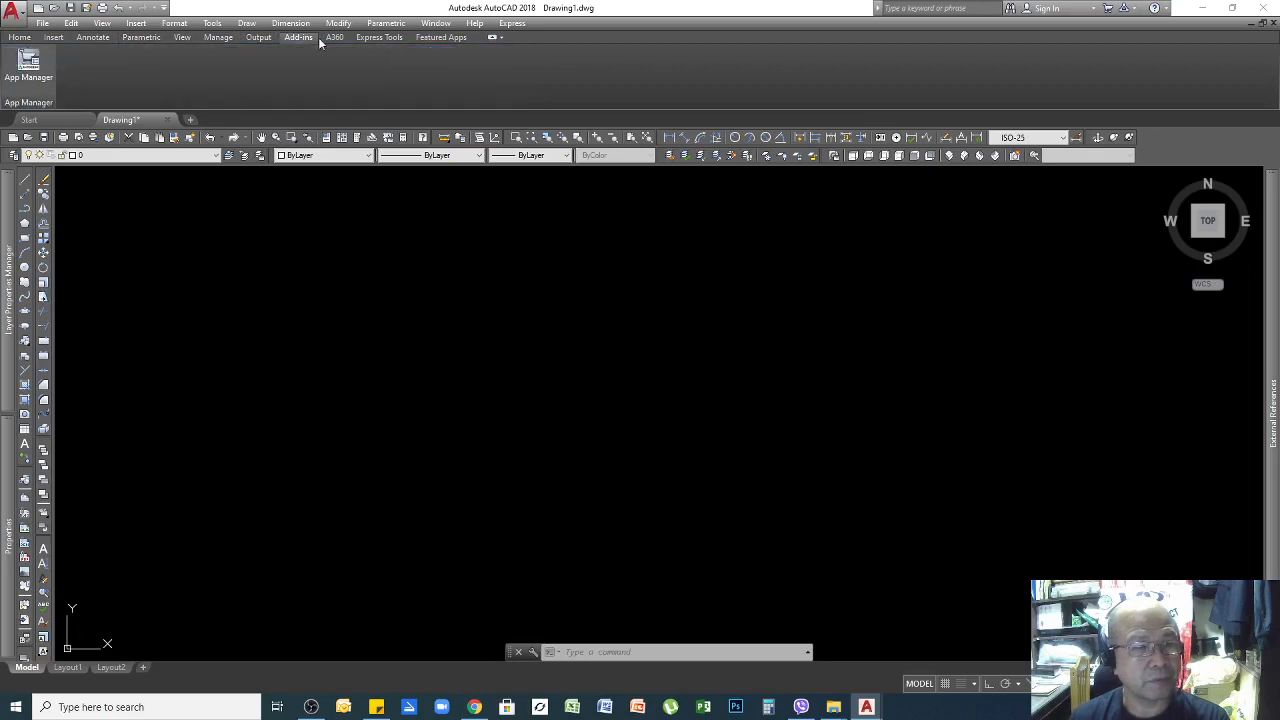
pyautogui.click(336, 38)
pyautogui.click(378, 38)
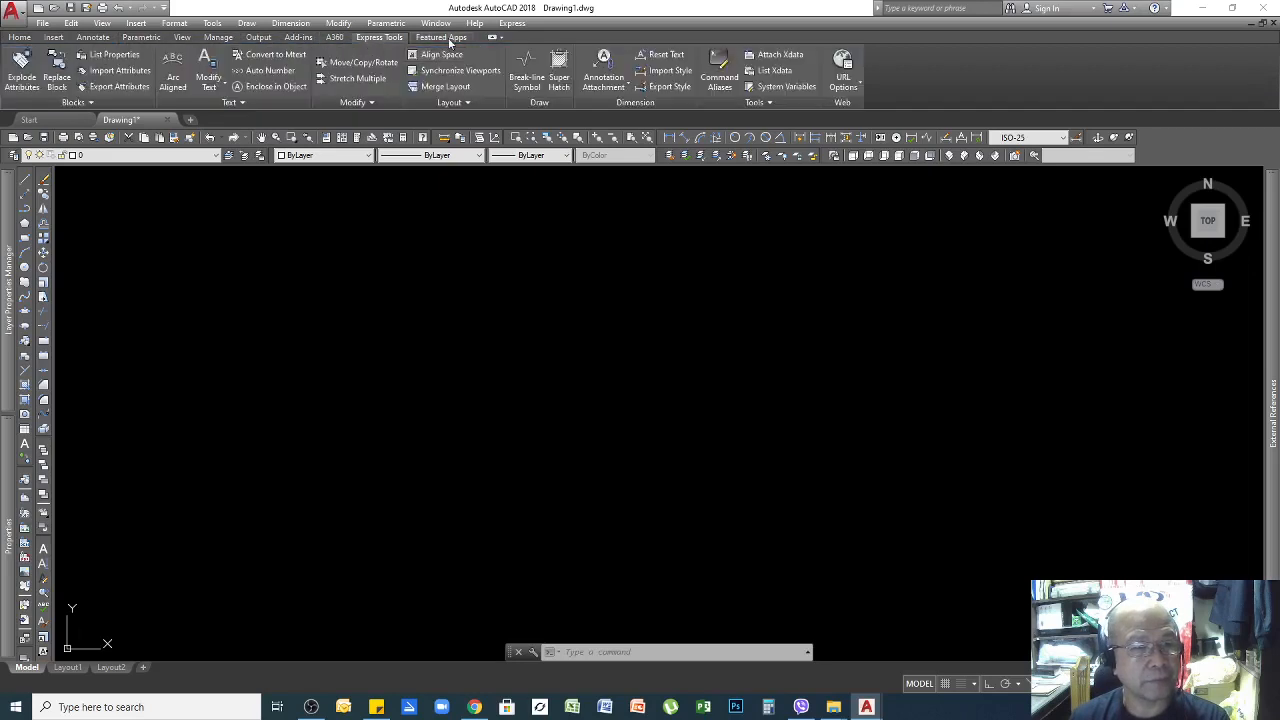
pyautogui.click(441, 38)
pyautogui.click(19, 37)
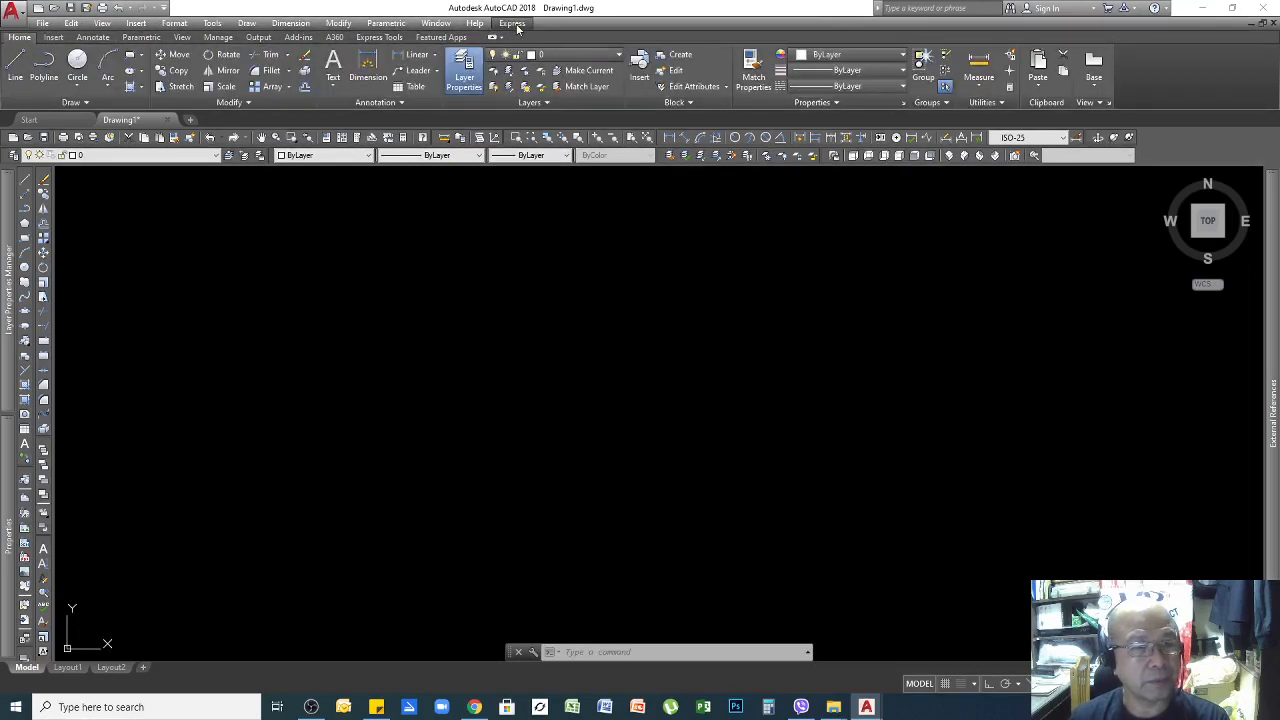
pyautogui.click(40, 24)
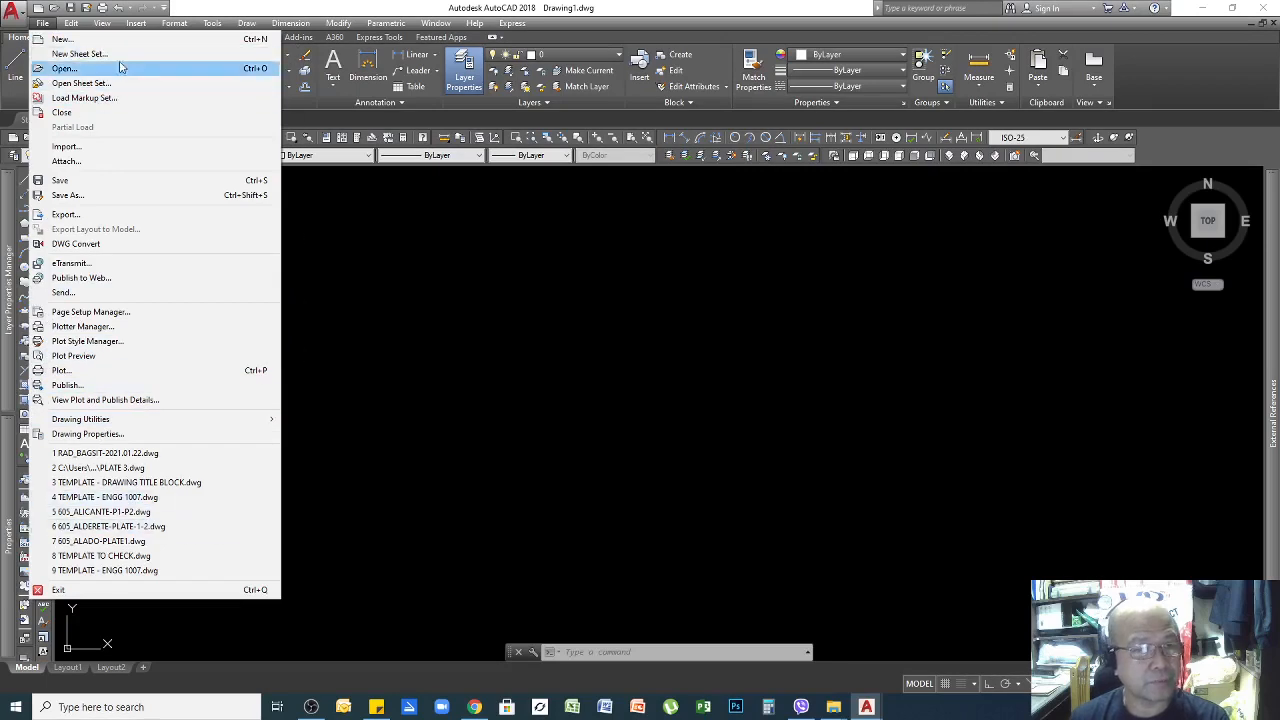
pyautogui.click(236, 9)
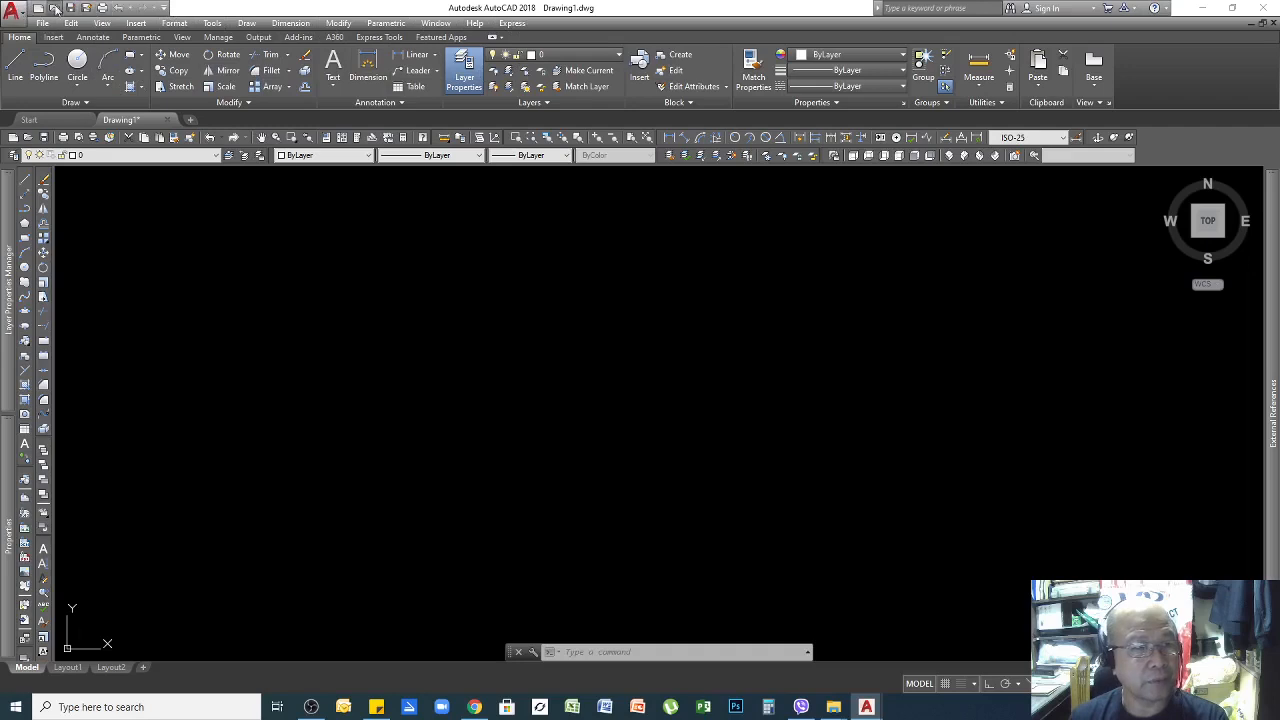
# Hide the menu bar through the Quick Access customization options and show it again.
pyautogui.click(165, 10)
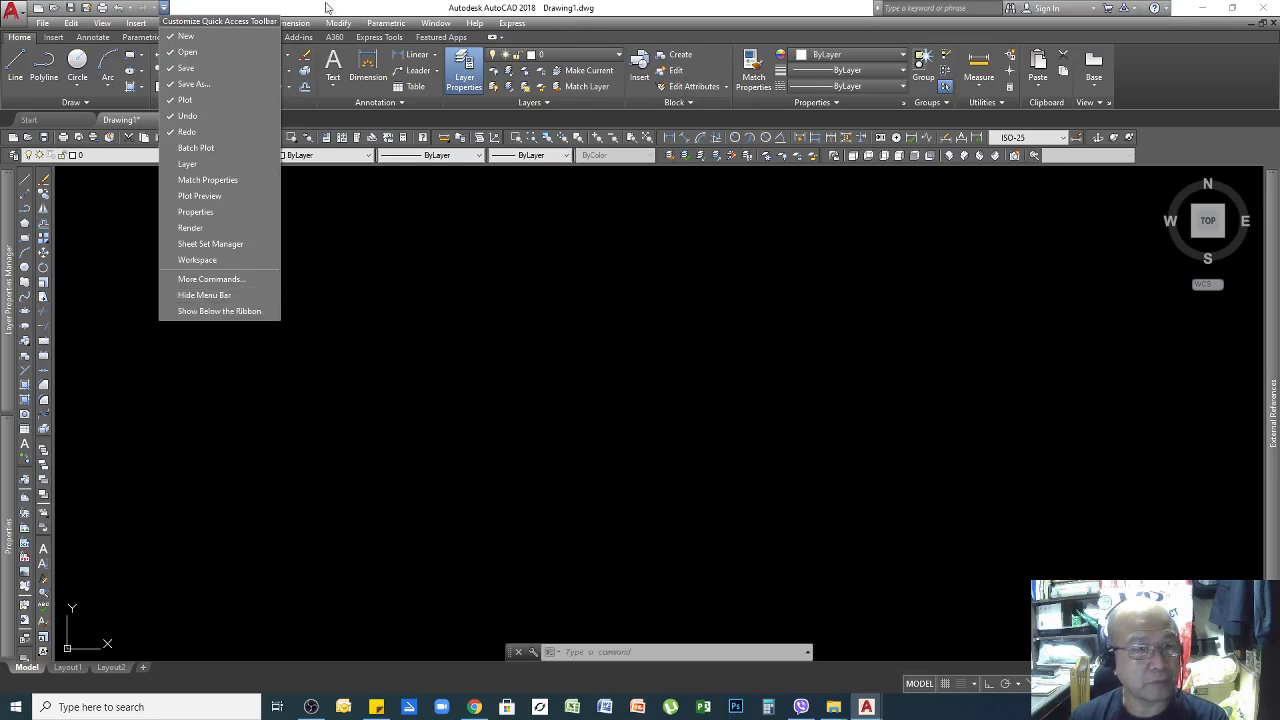
pyautogui.click(192, 296)
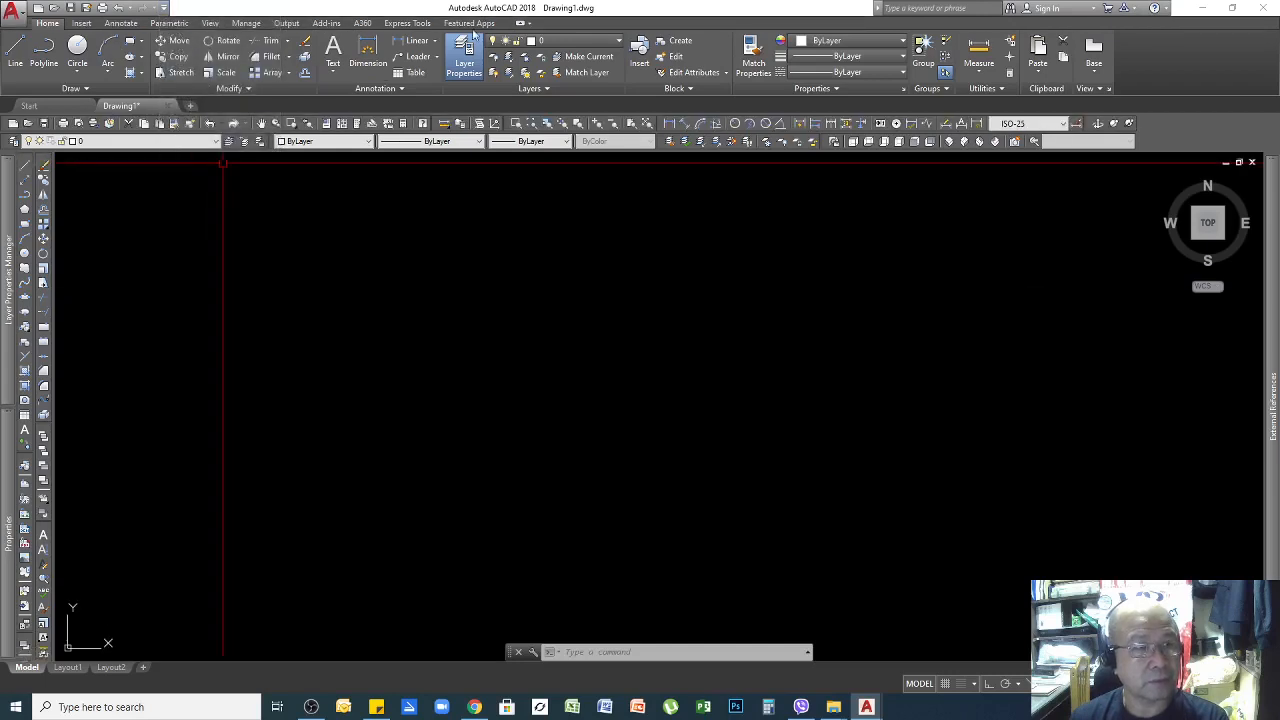
pyautogui.click(164, 9)
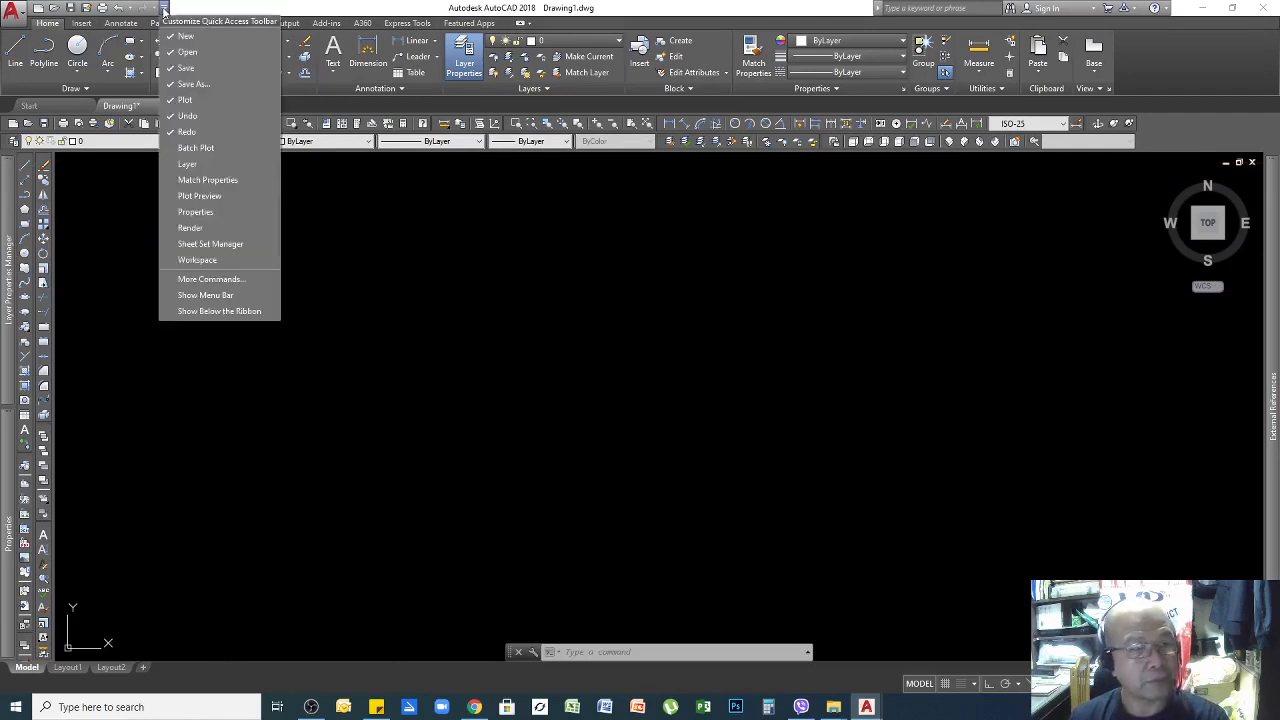
pyautogui.click(232, 296)
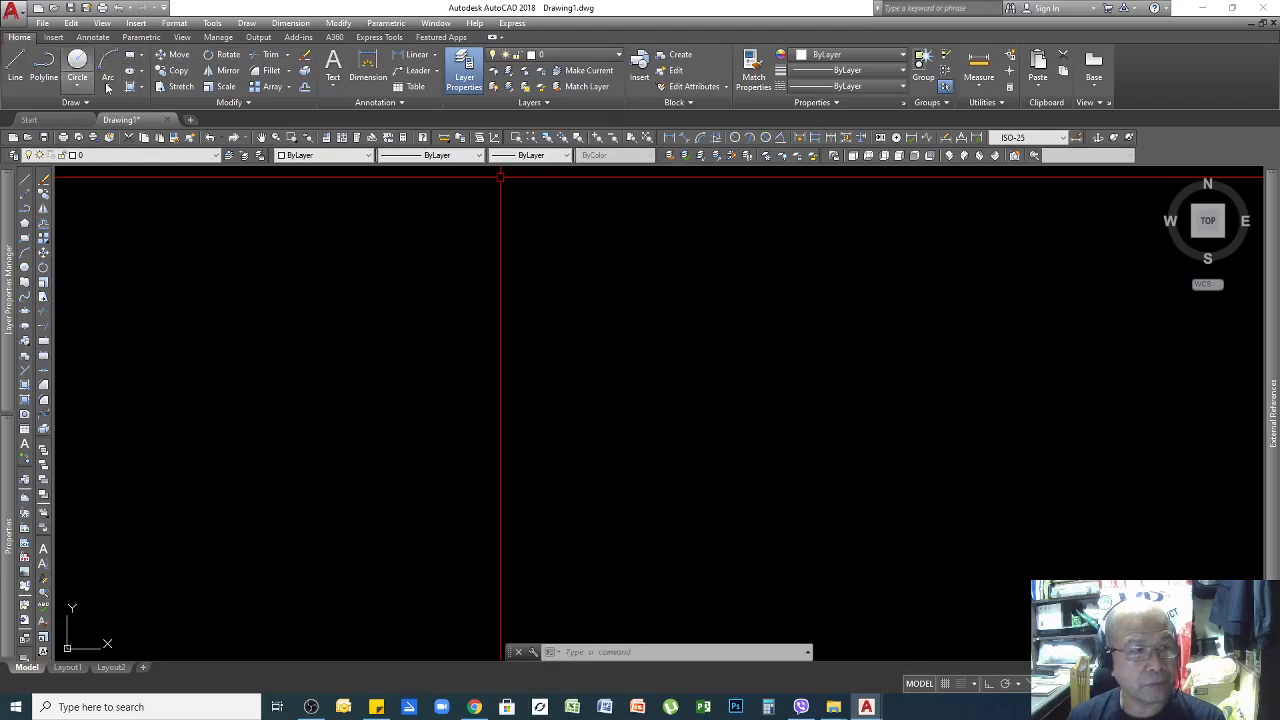
pyautogui.click(208, 25)
pyautogui.moveTo(222, 58)
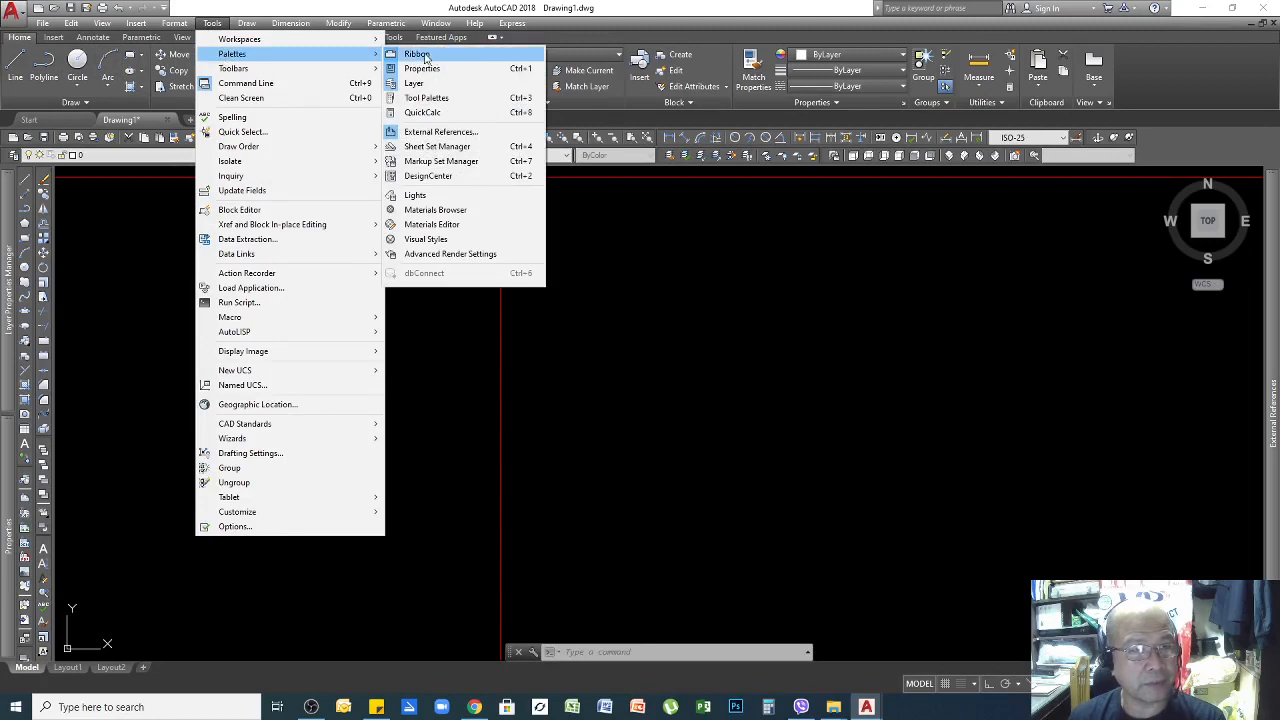
pyautogui.click(626, 238)
pyautogui.click(617, 200)
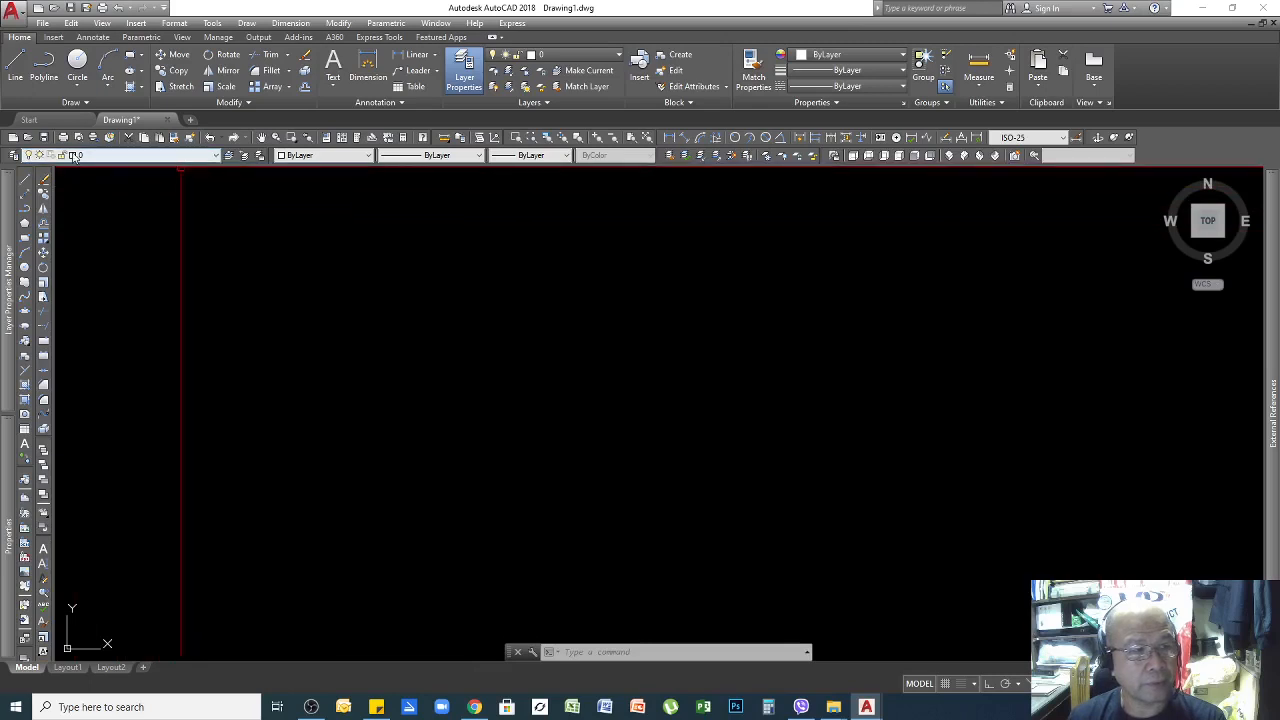
# Check which layers are available in the current drawing.
pyautogui.click(216, 156)
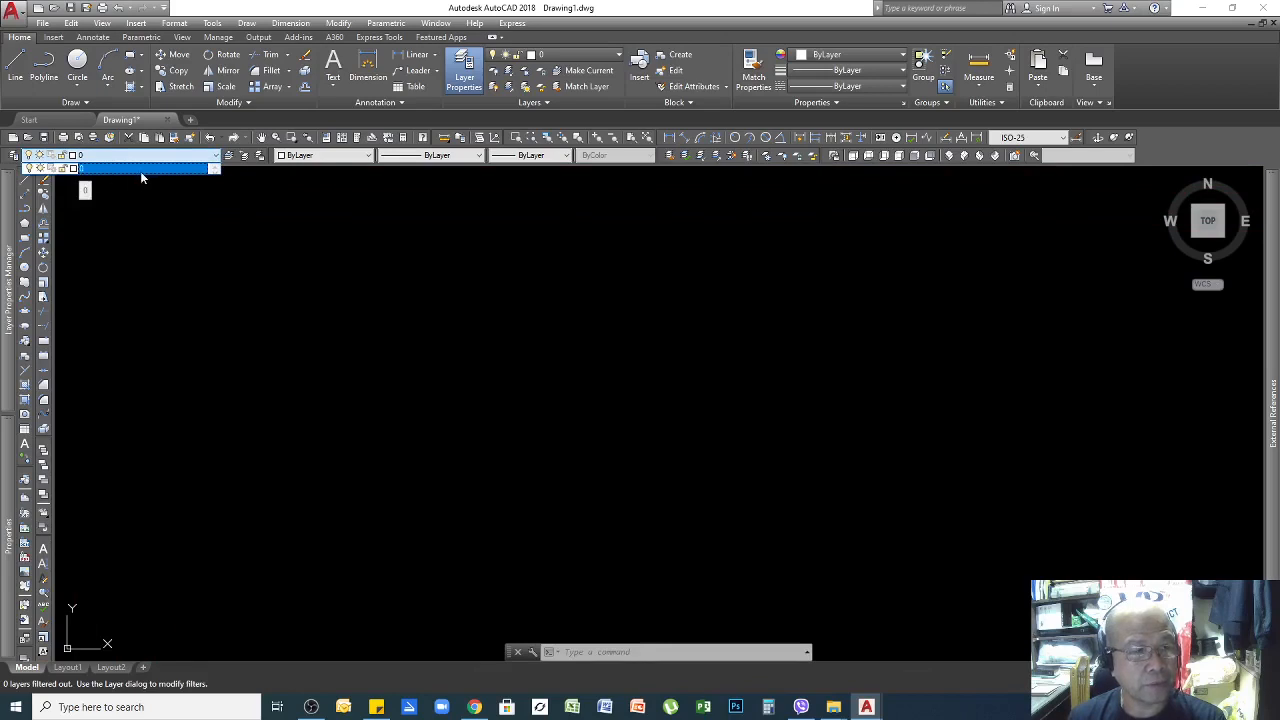
pyautogui.click(217, 158)
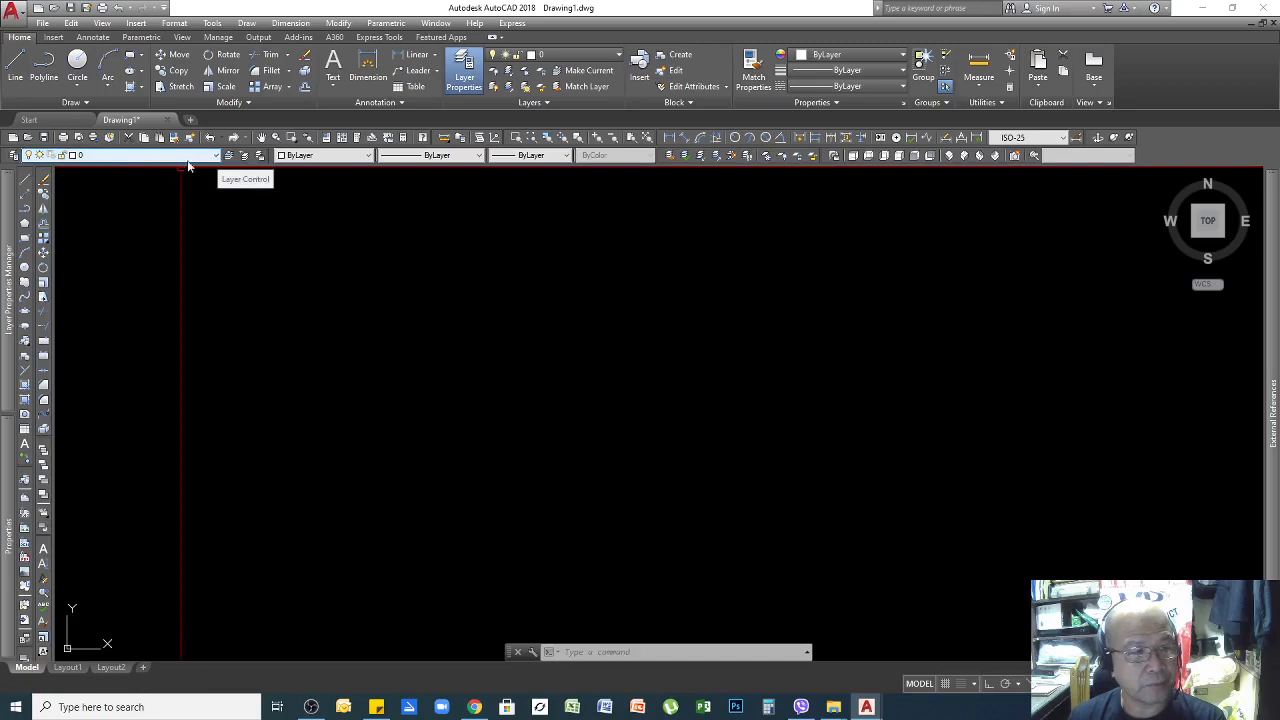
pyautogui.click(216, 157)
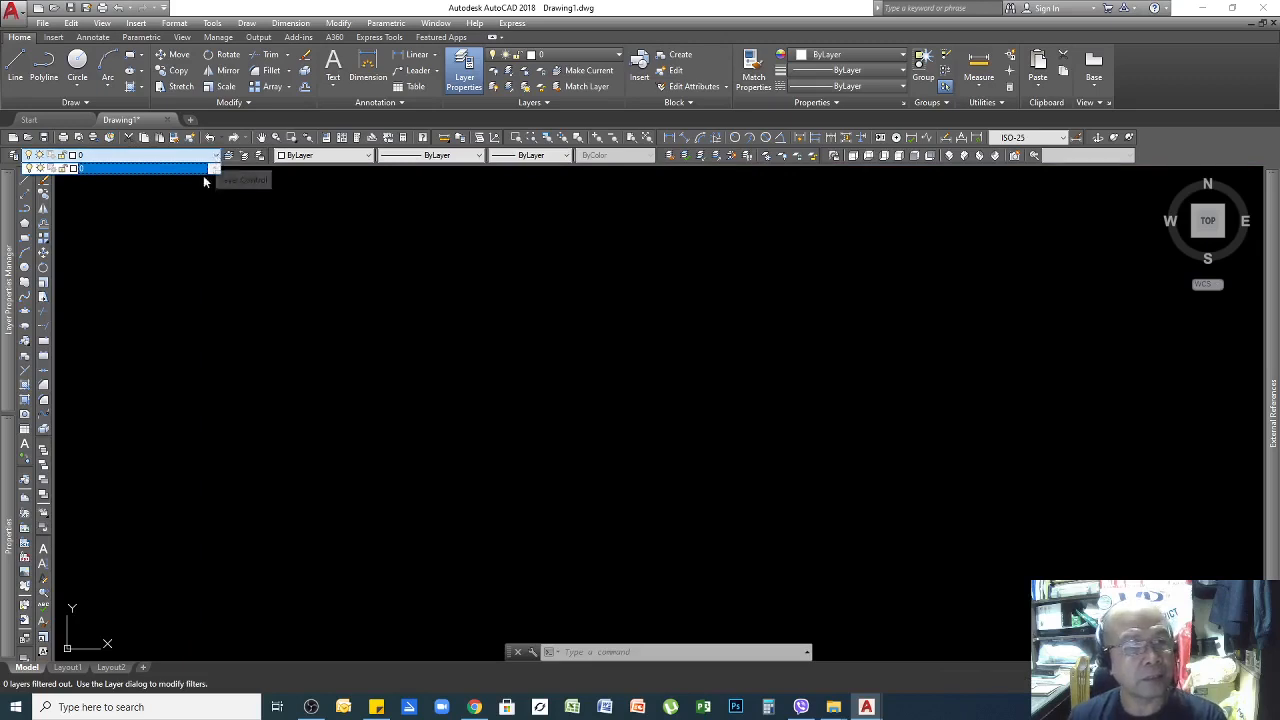
pyautogui.click(188, 191)
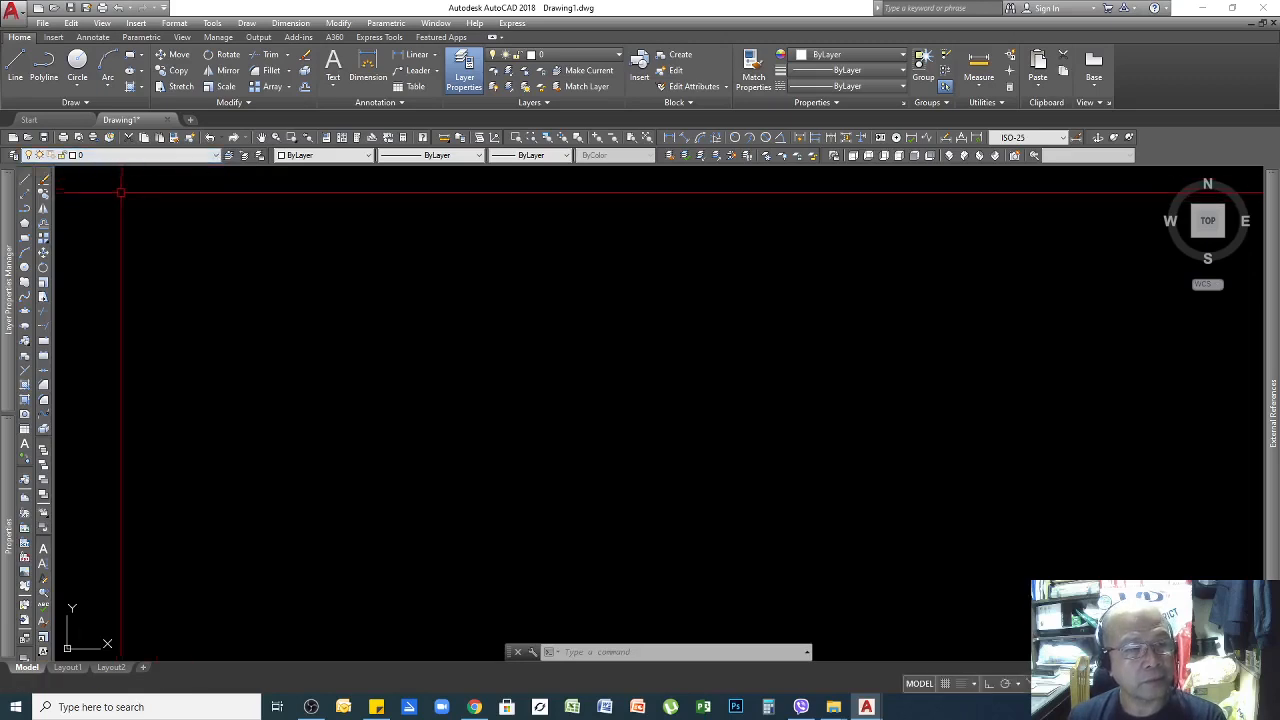
# Close and reopen the Layer Properties Manager.
pyautogui.click(175, 23)
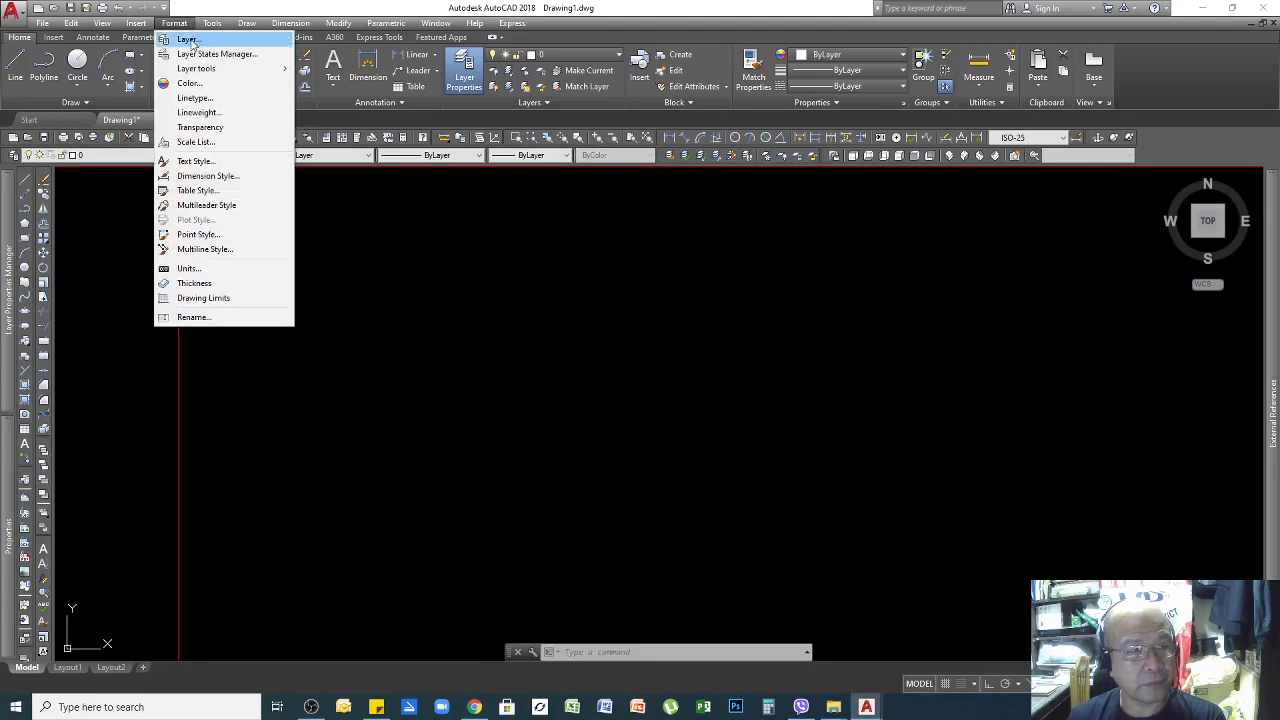
pyautogui.click(190, 39)
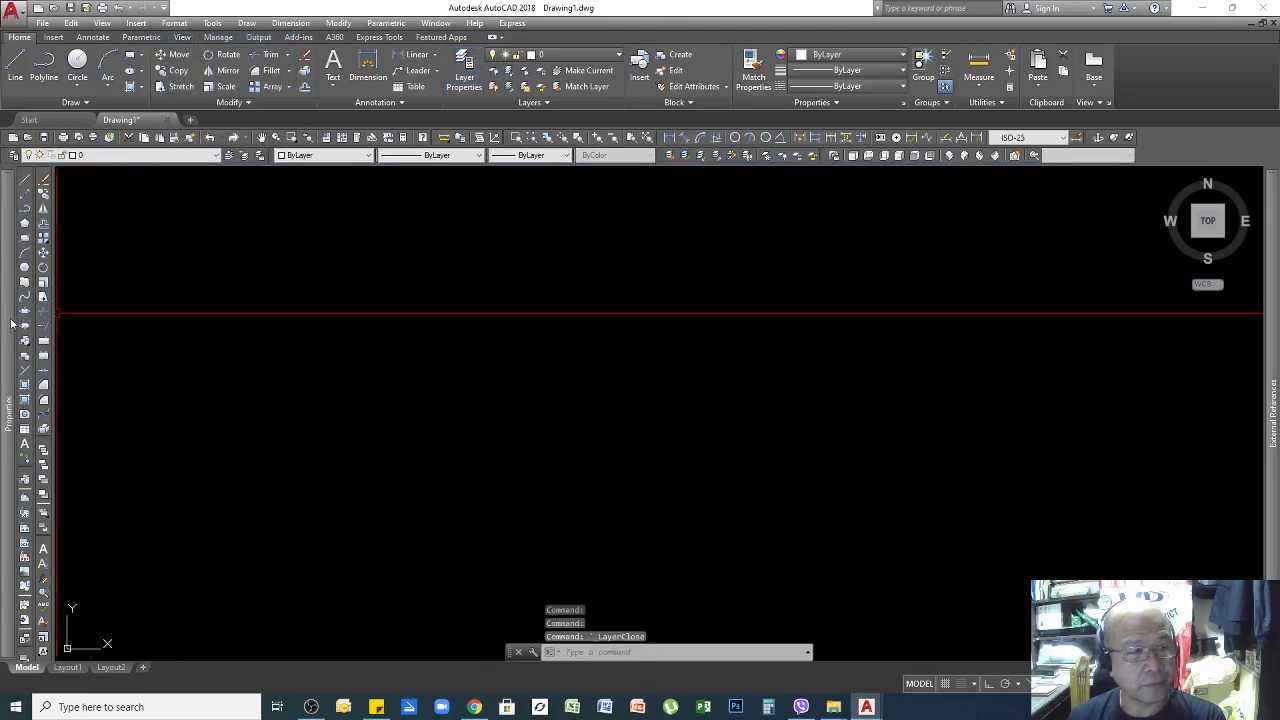
pyautogui.click(175, 24)
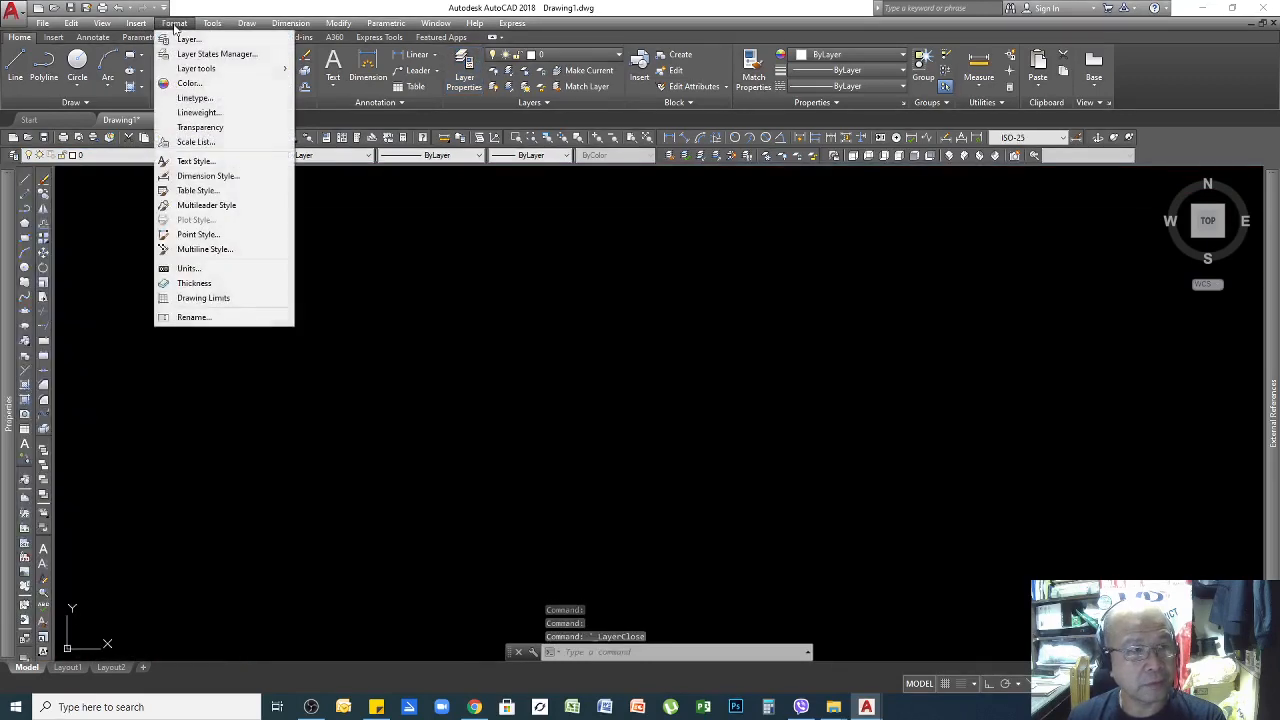
pyautogui.click(188, 39)
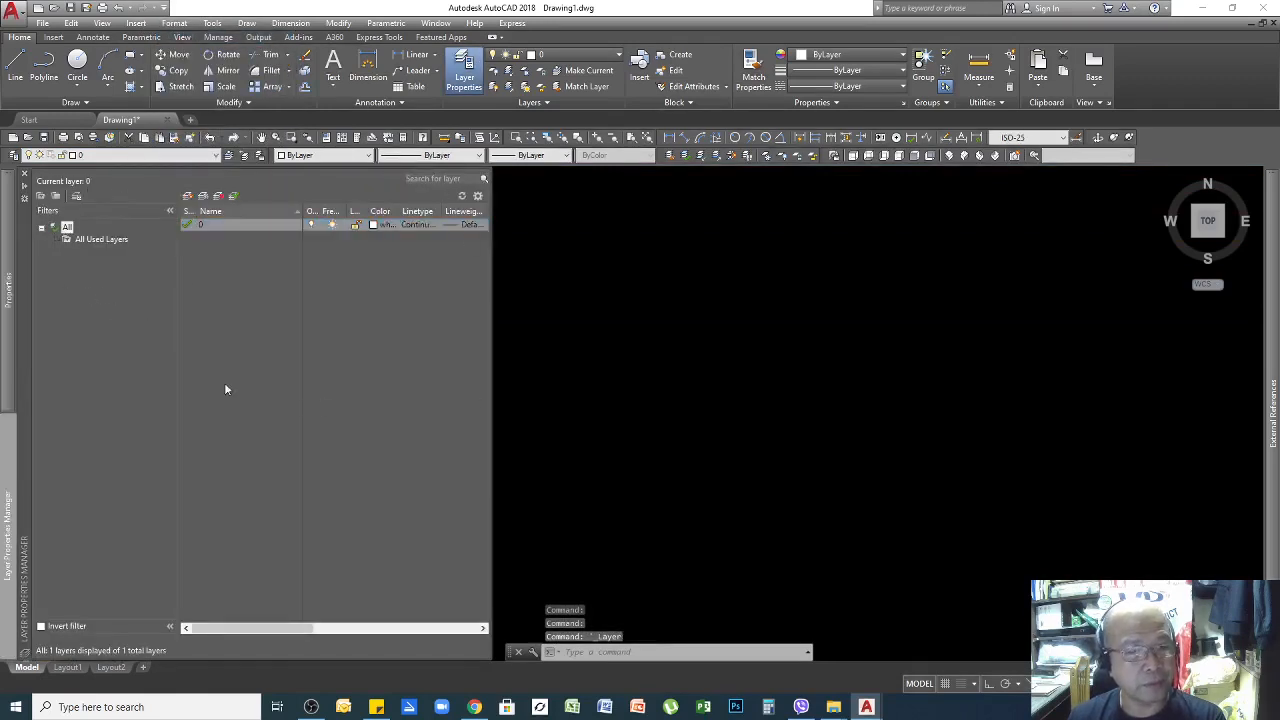
# Create a new layer named RAD_OBJECT OUTLINE.
pyautogui.click(205, 225)
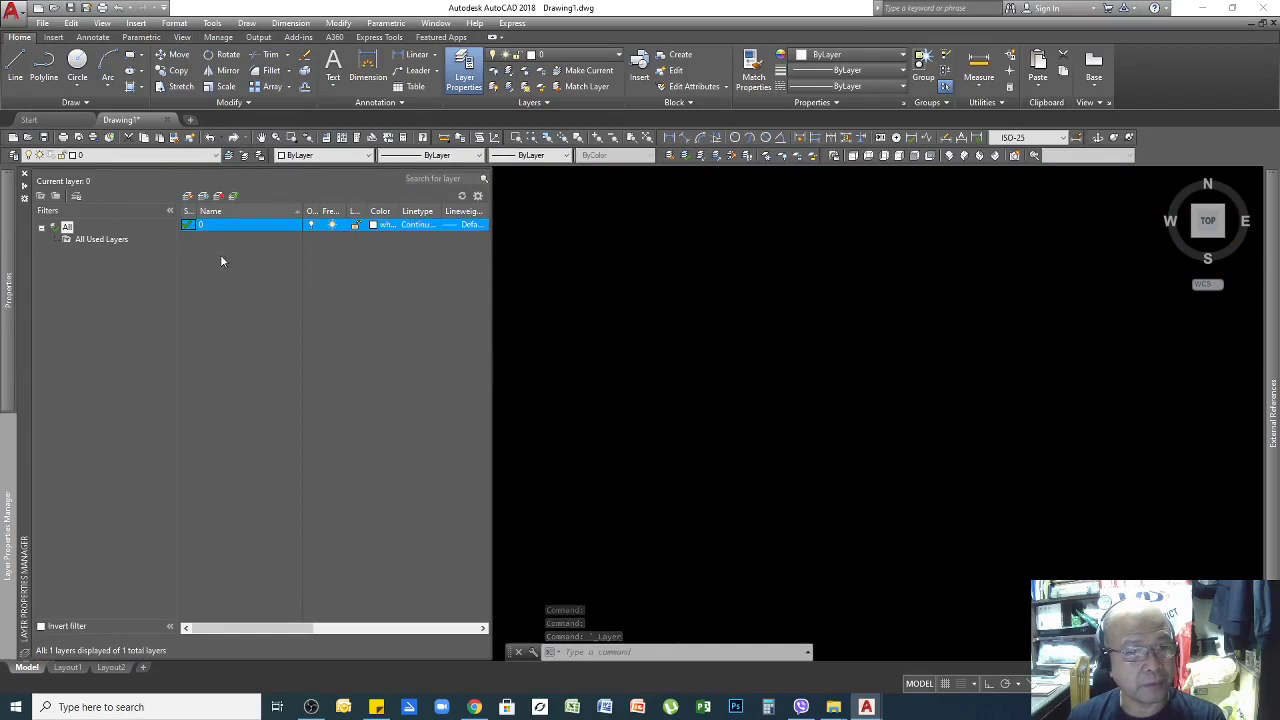
pyautogui.click(188, 197)
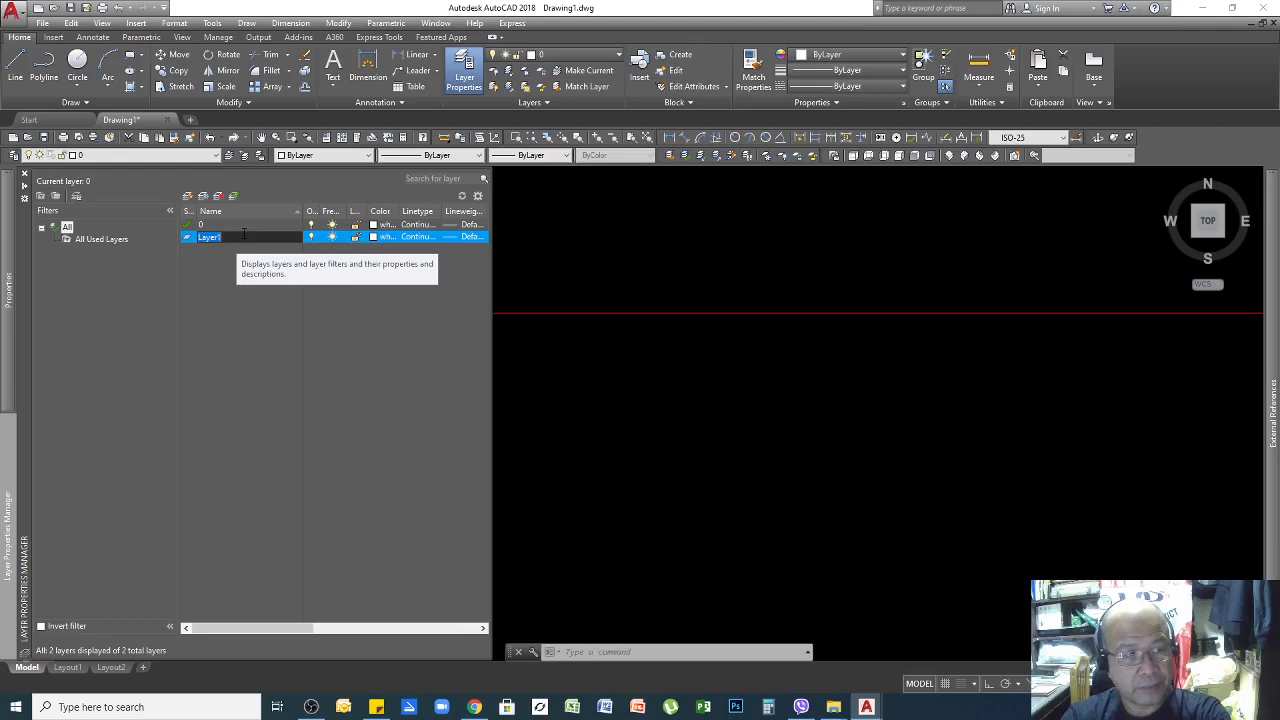
pyautogui.write('RAD_OBJECT OUTLINE')
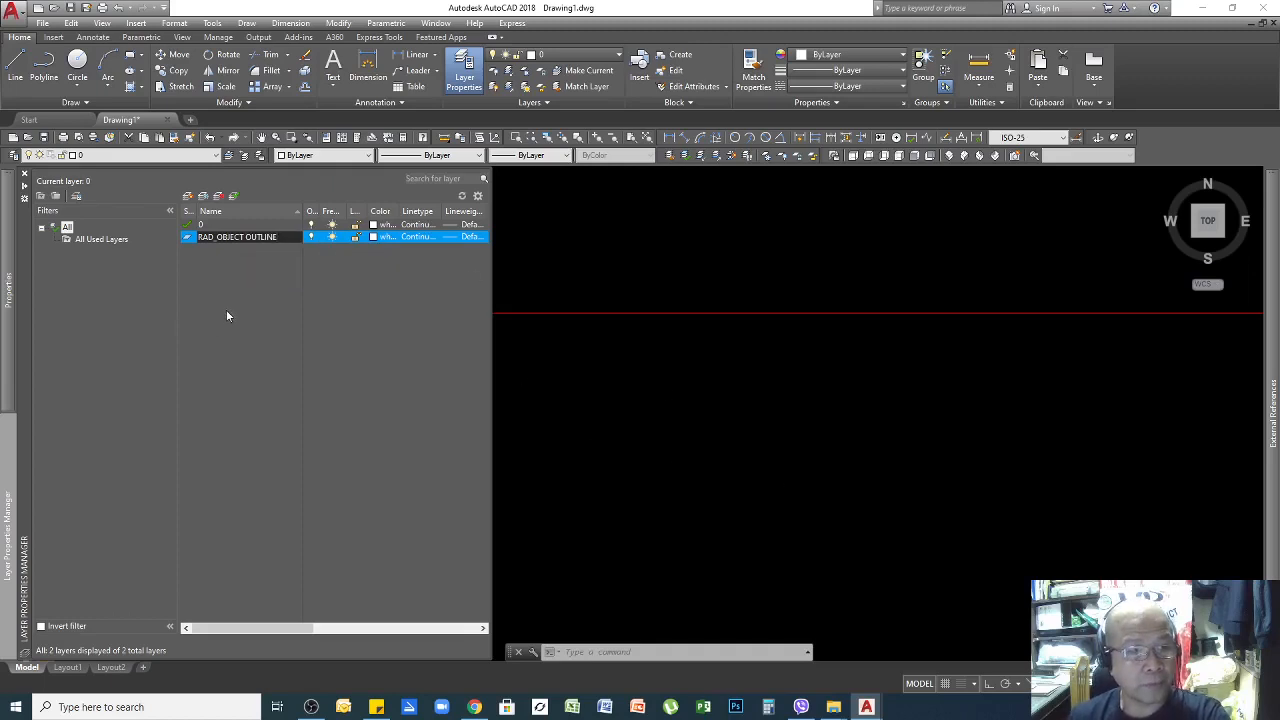
pyautogui.click(375, 239)
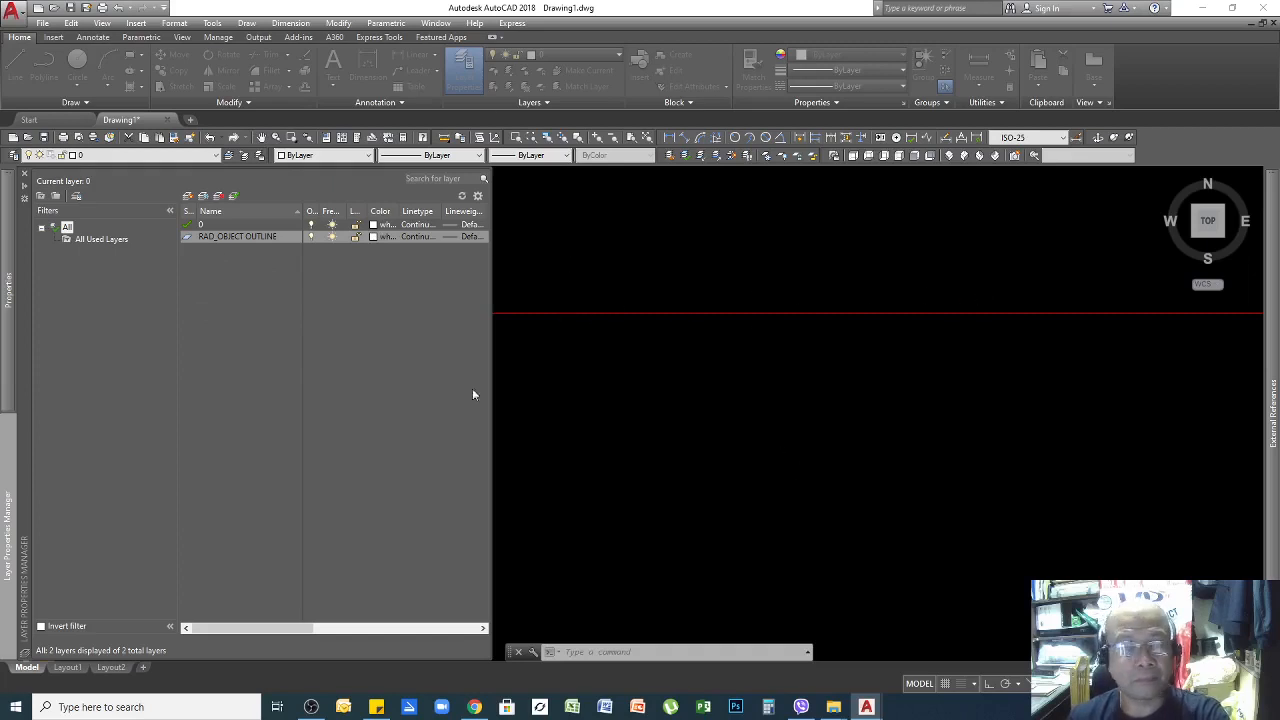
pyautogui.click(237, 339)
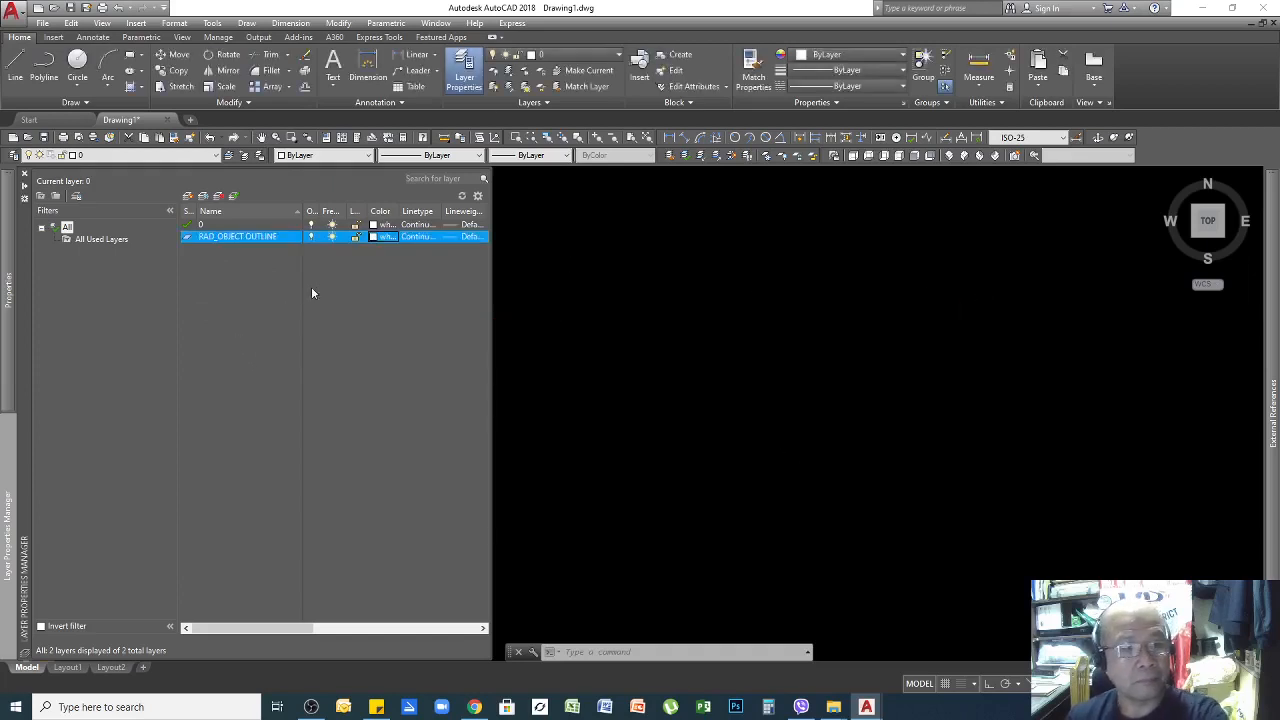
pyautogui.click(376, 242)
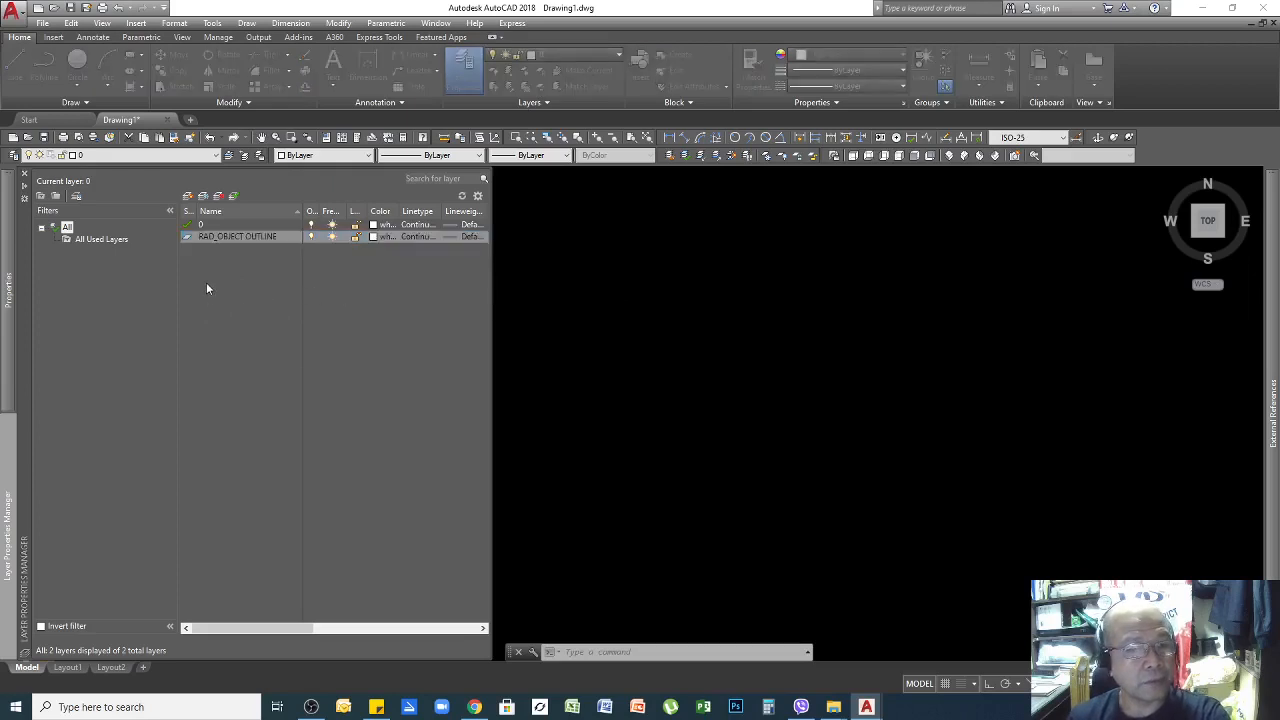
pyautogui.click(301, 271)
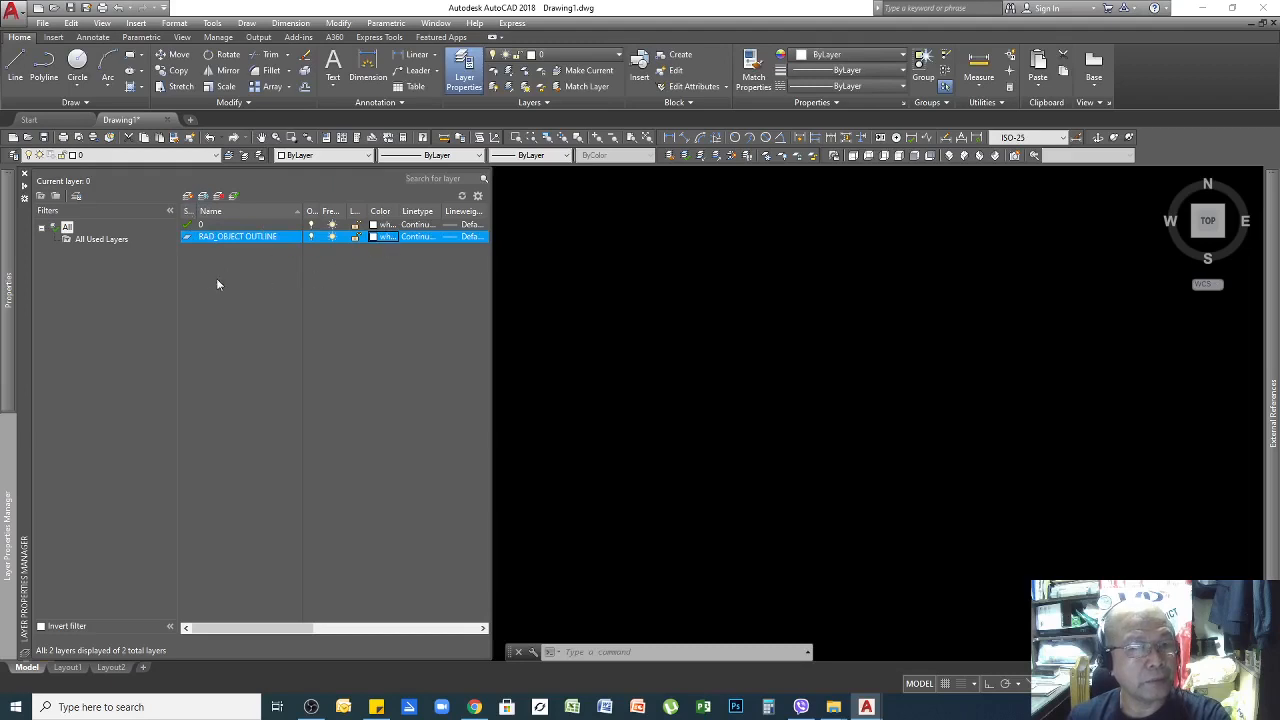
# Create a new layer named RAD_NAME TAGS.
pyautogui.click(187, 195)
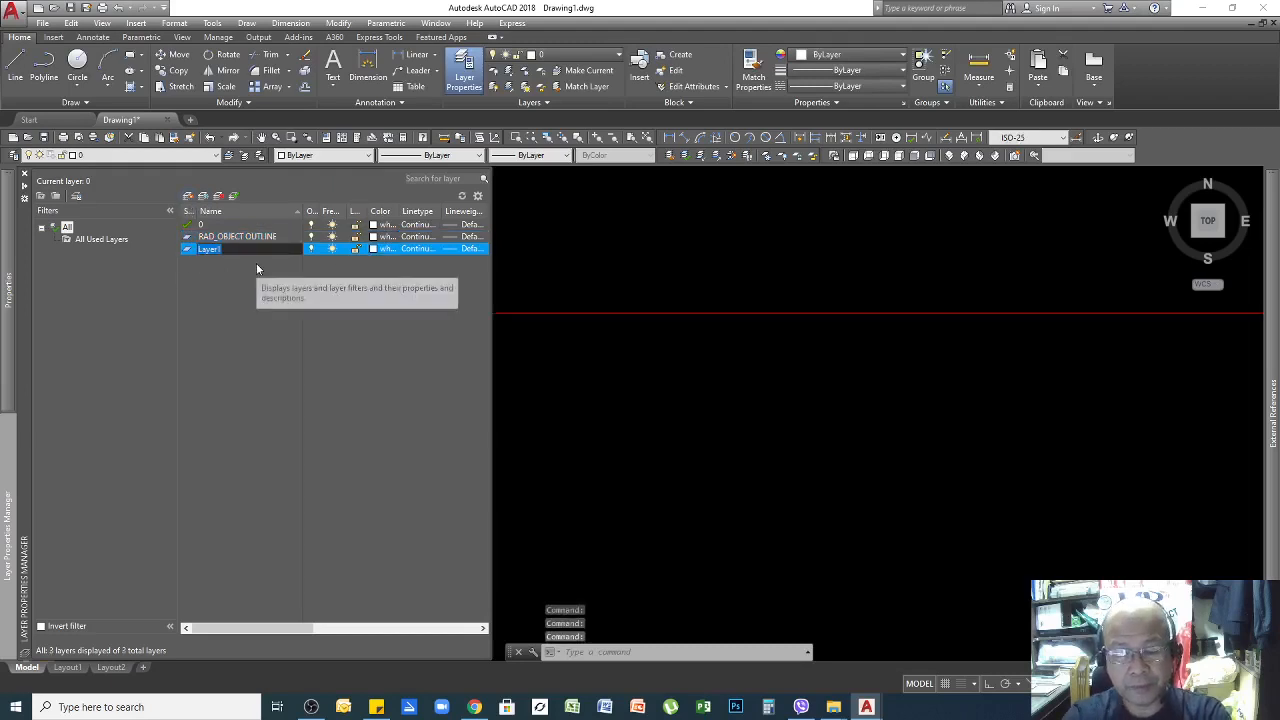
pyautogui.write('RAD')
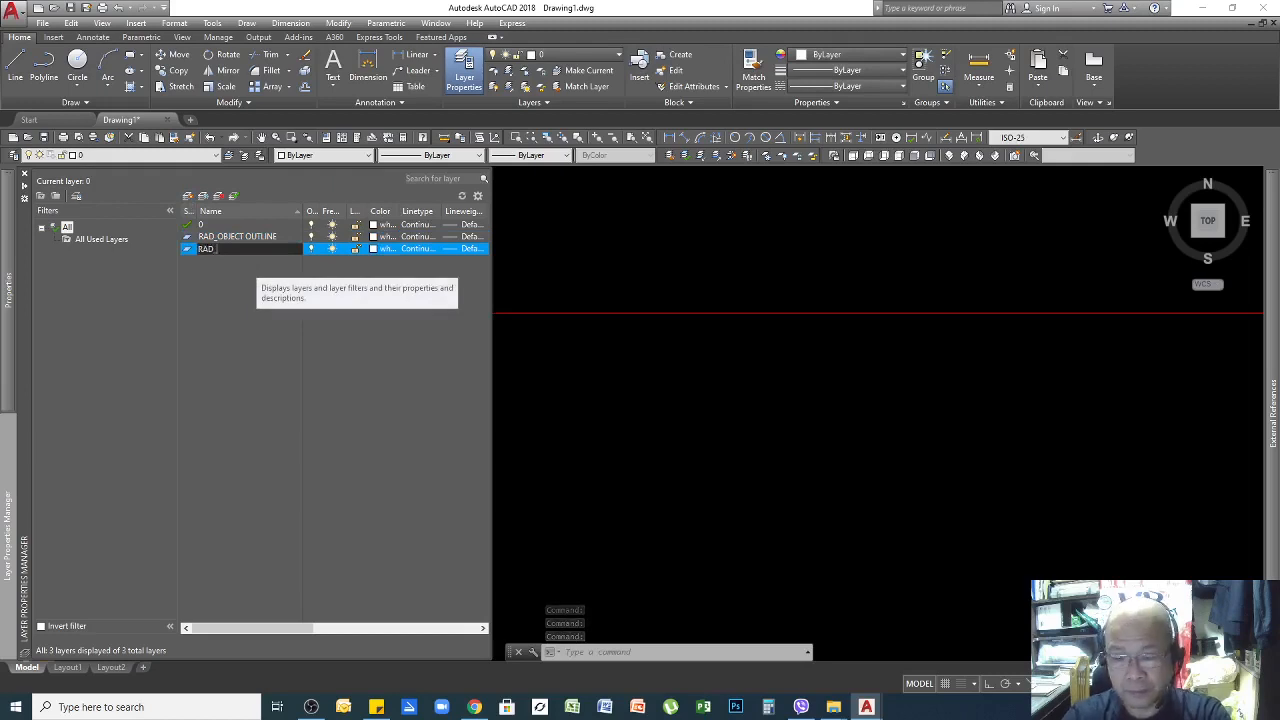
pyautogui.write('_')
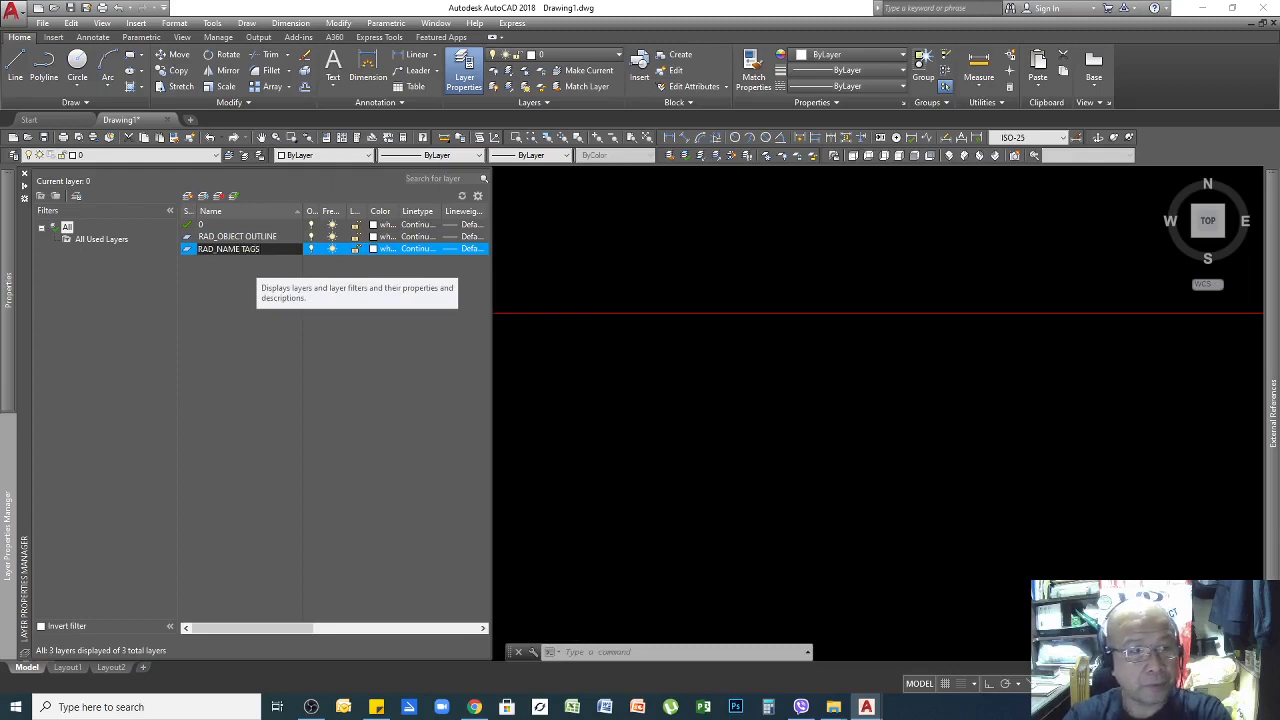
pyautogui.write('NAME TAGS')
pyautogui.press('Return')
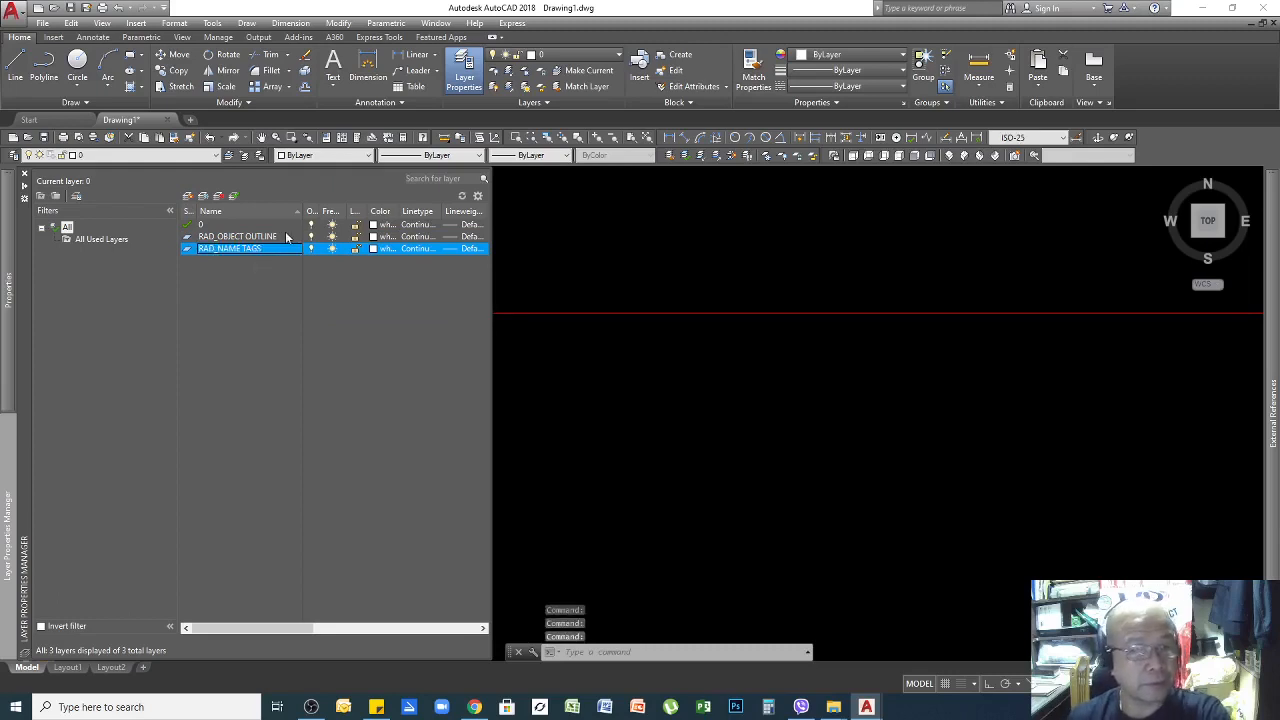
# Create two more layers named RAD_TITLE BLOCK and RAD_DIMENSION.
pyautogui.click(187, 199)
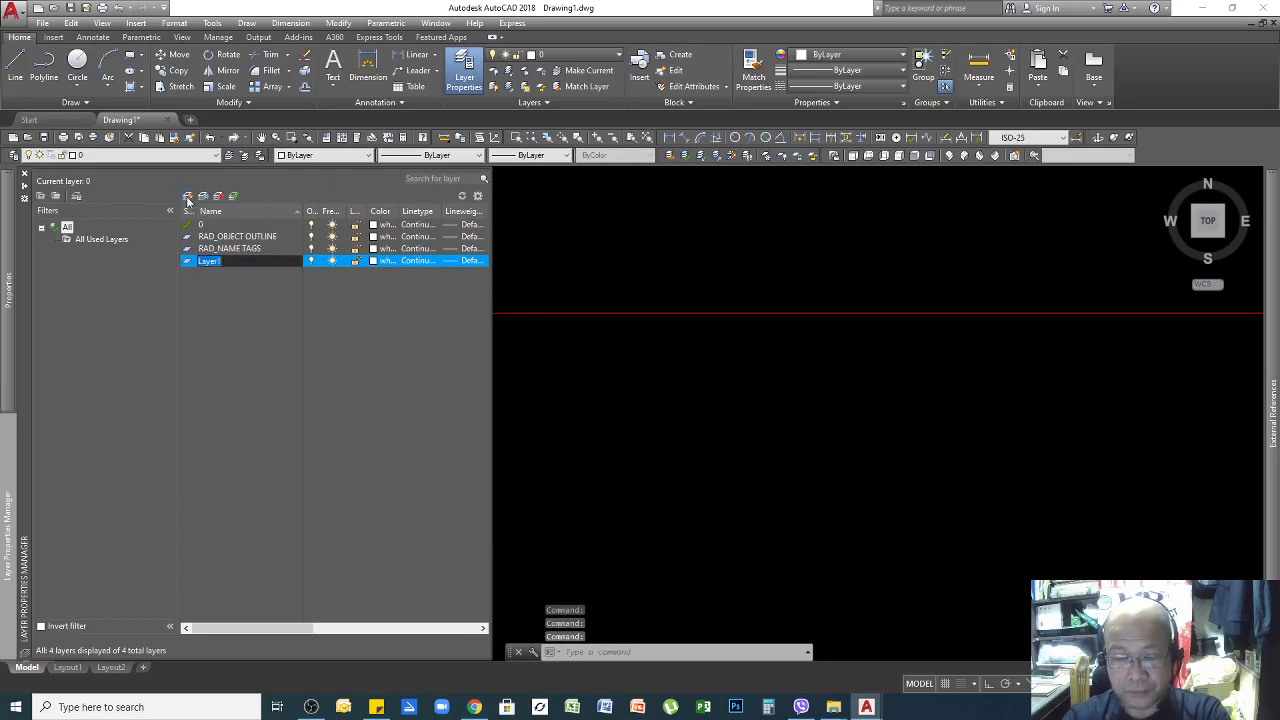
pyautogui.write('RAD_TITLE BLOCK')
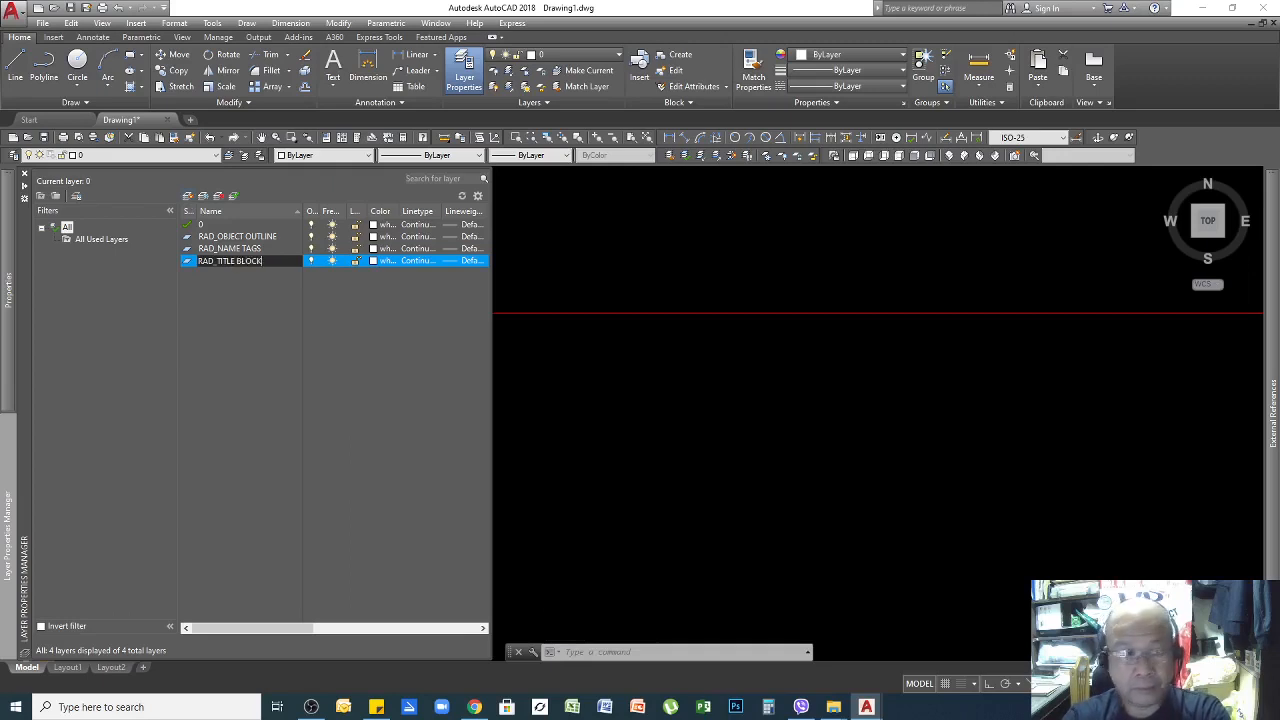
pyautogui.press('Return')
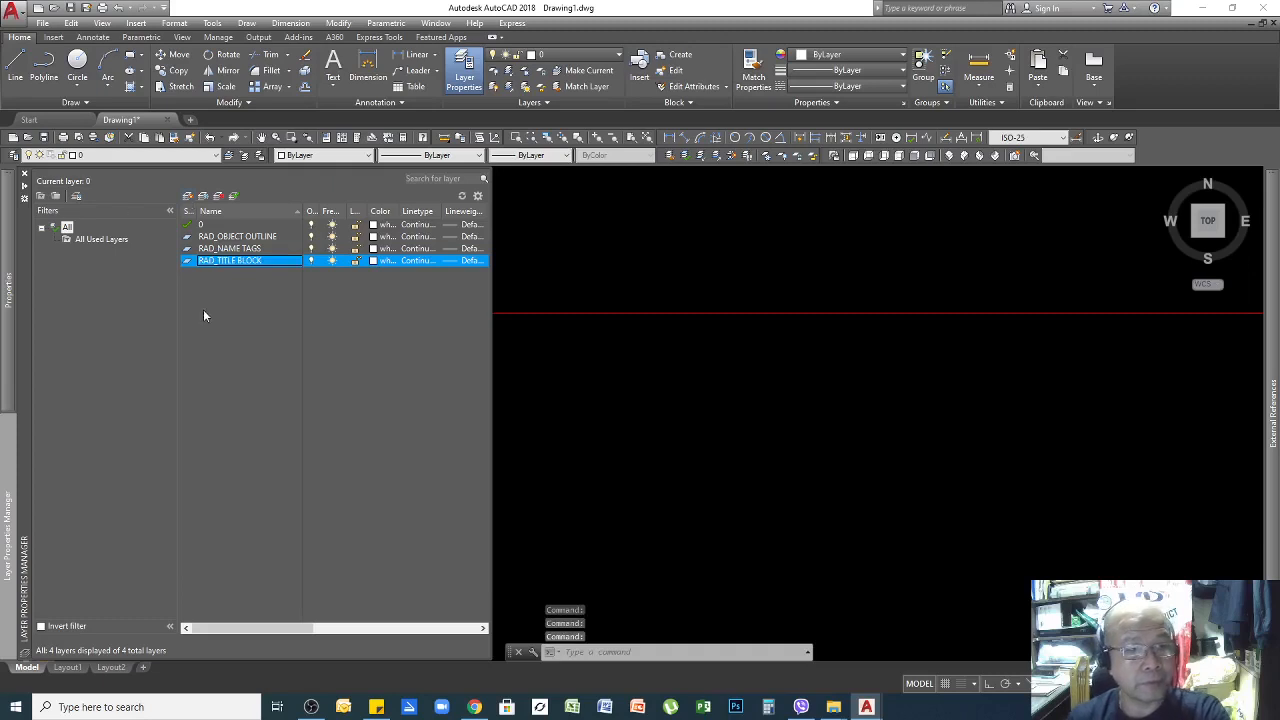
pyautogui.click(187, 197)
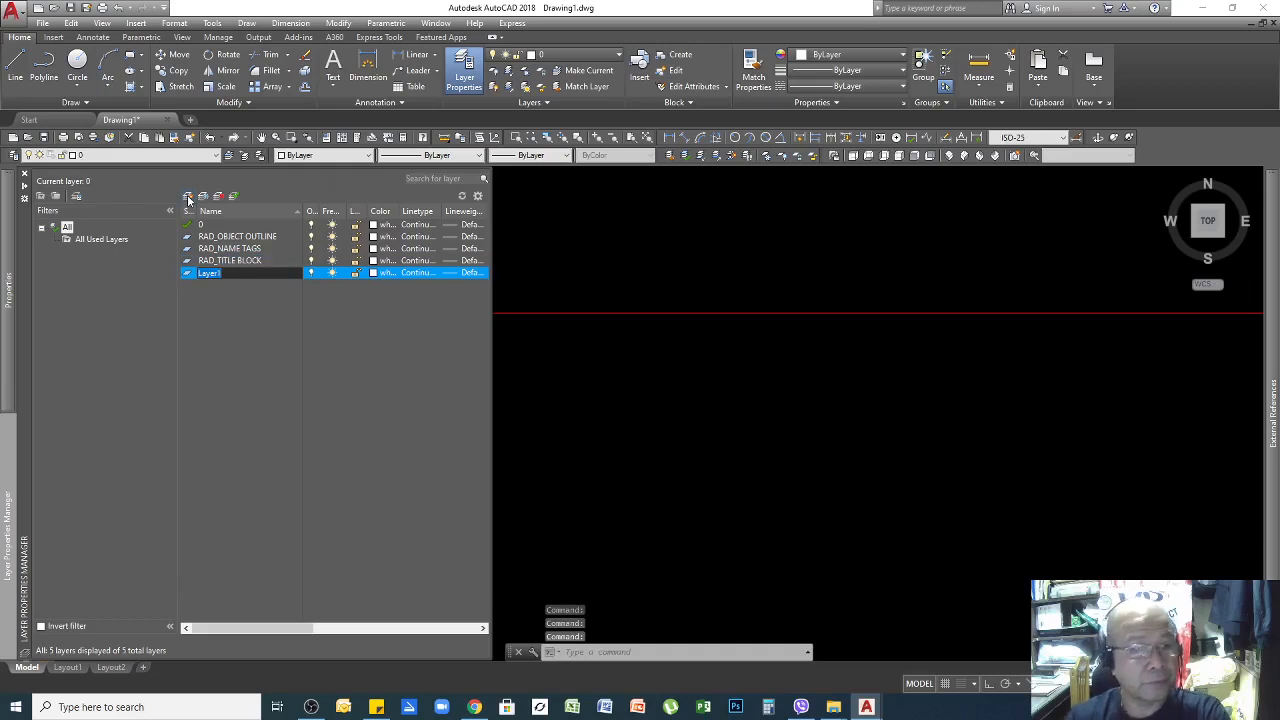
pyautogui.write('RAD_')
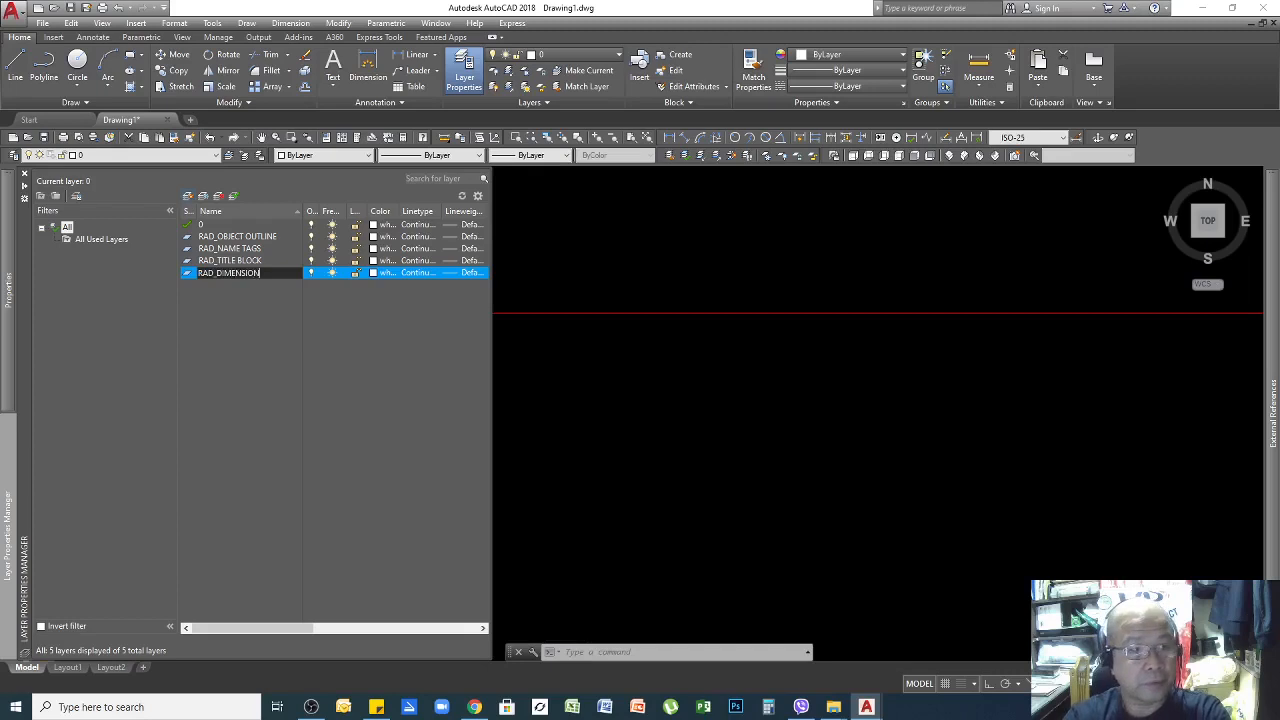
pyautogui.write('DIMENSION')
pyautogui.press('Return')
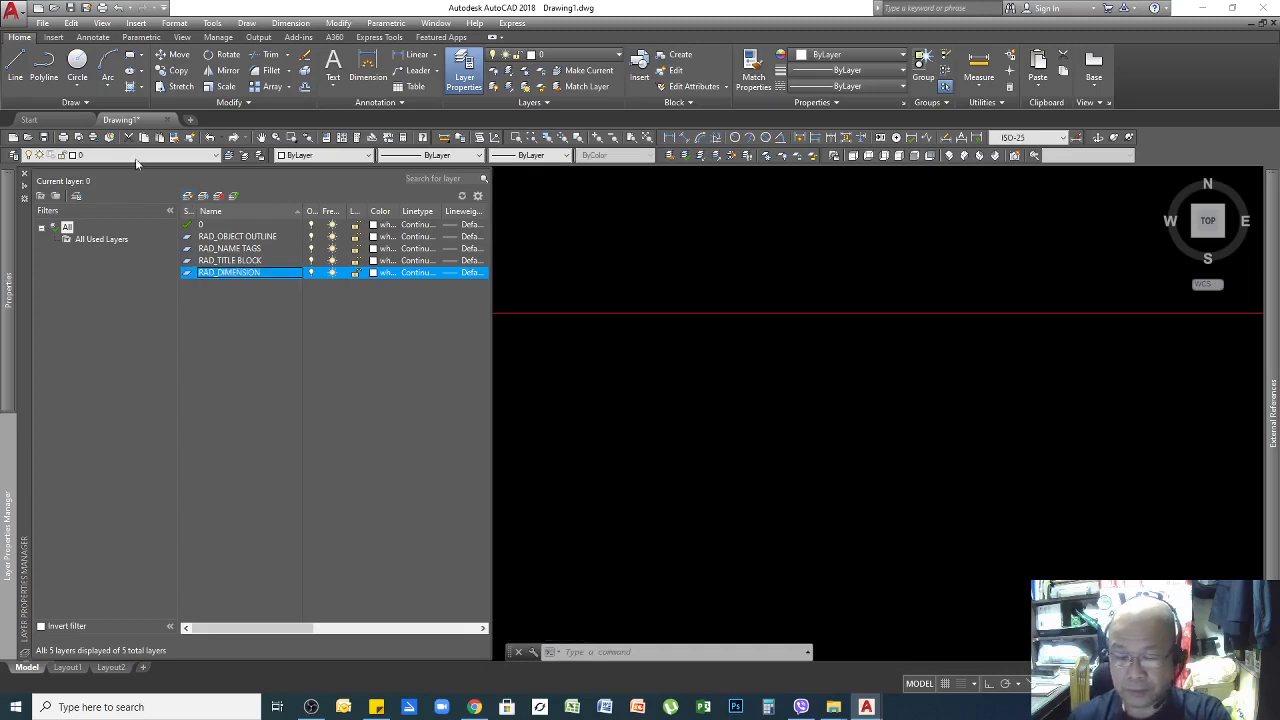
# Create a new layer named RAD_GUIDELINES.
pyautogui.click(188, 197)
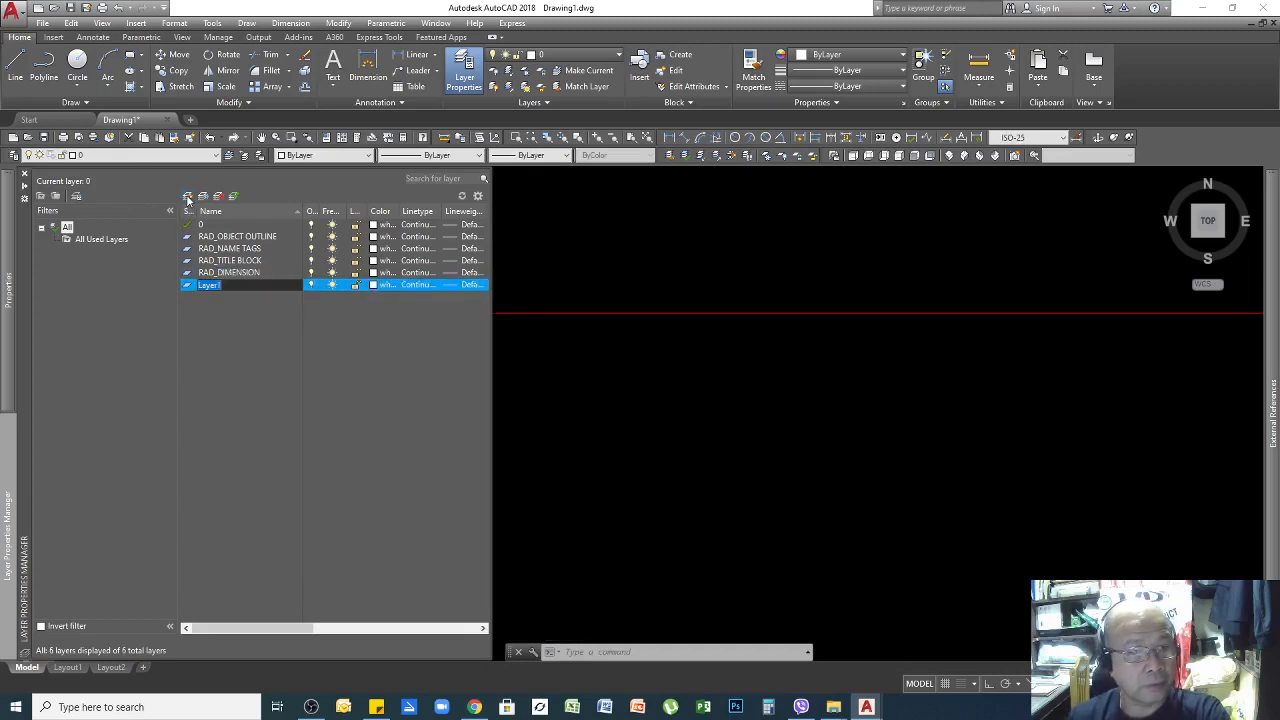
pyautogui.write('RAD_GUIDELINES')
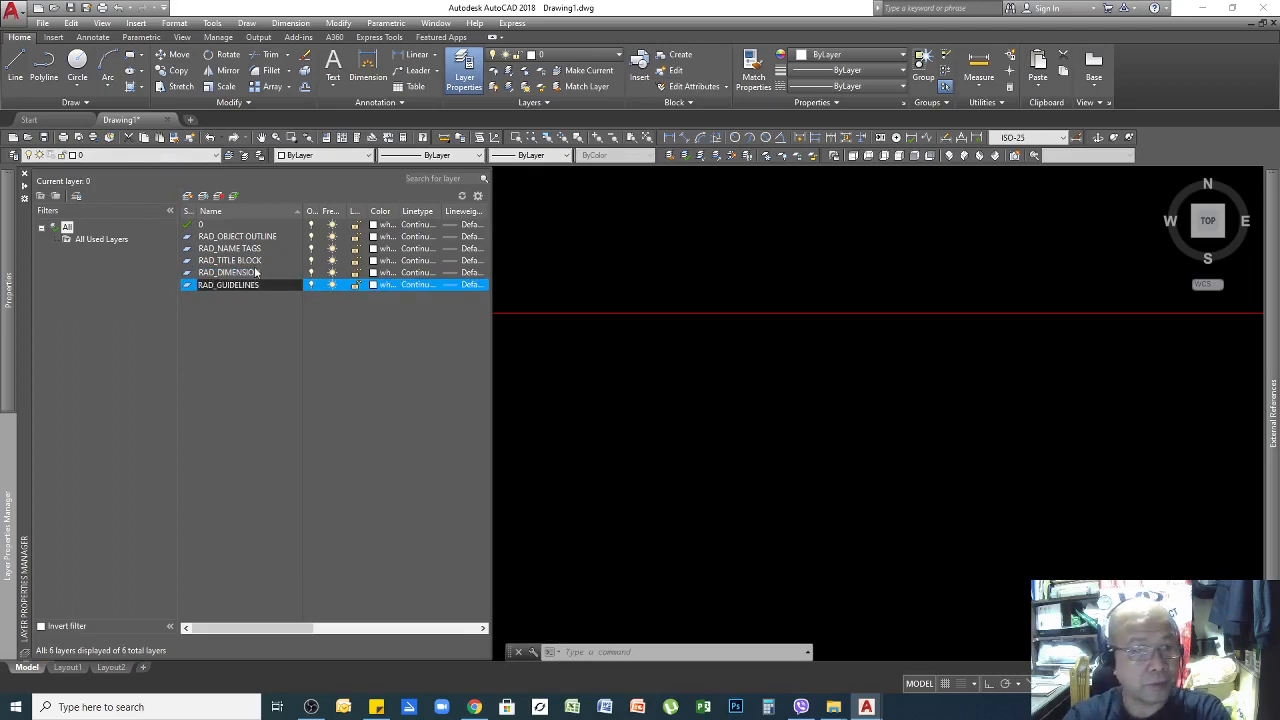
pyautogui.press('Return')
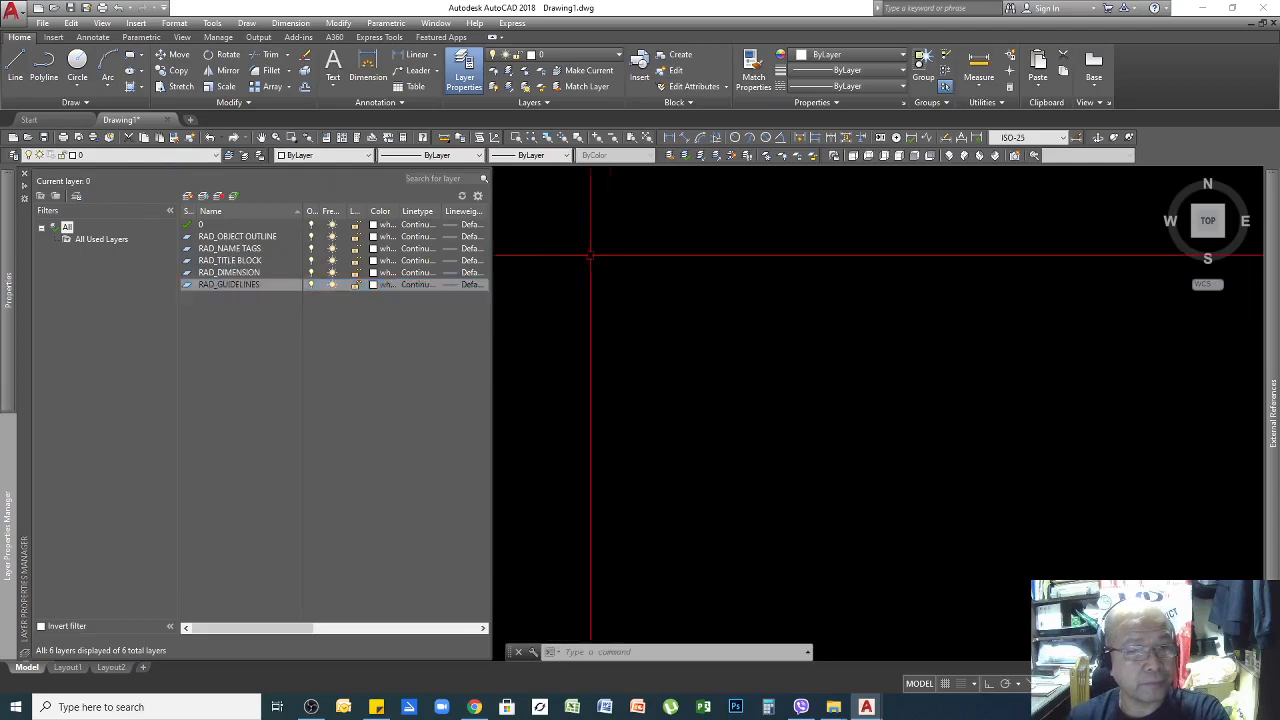
# Leave the layer manager and check the newly created layers in the drawing's list of selectable layers.
pyautogui.click(548, 252)
pyautogui.click(350, 316)
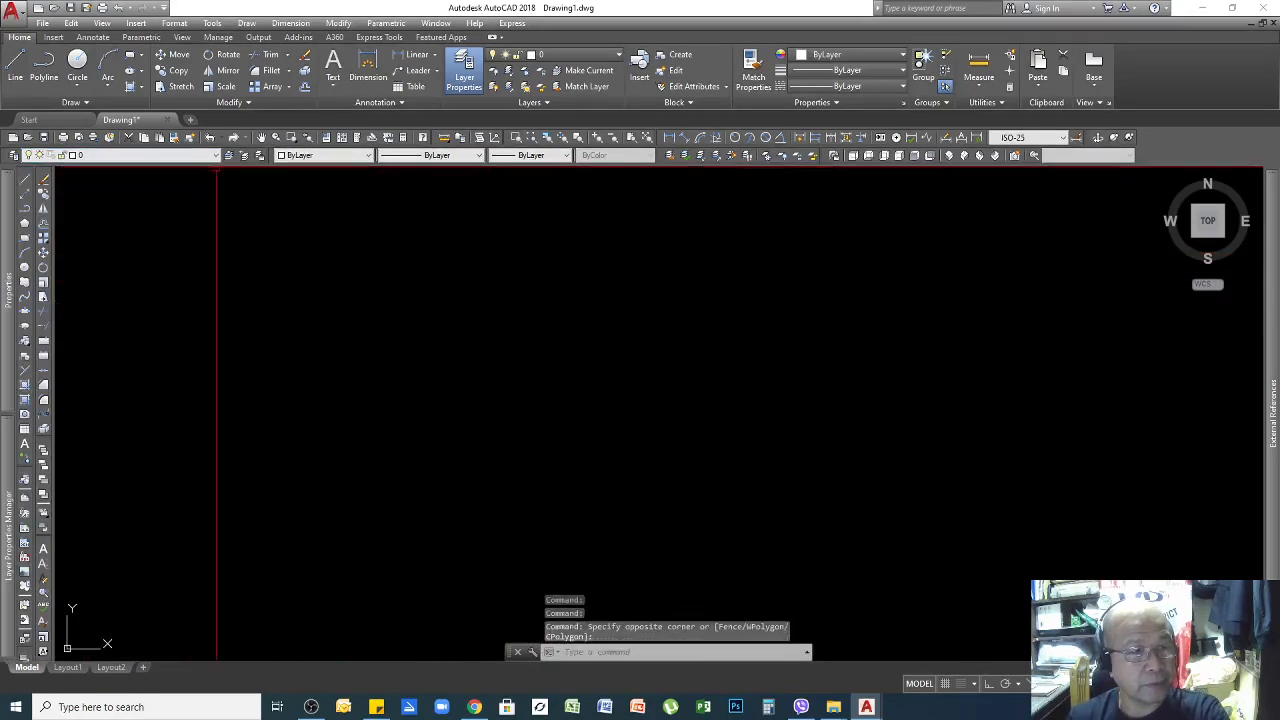
pyautogui.click(215, 155)
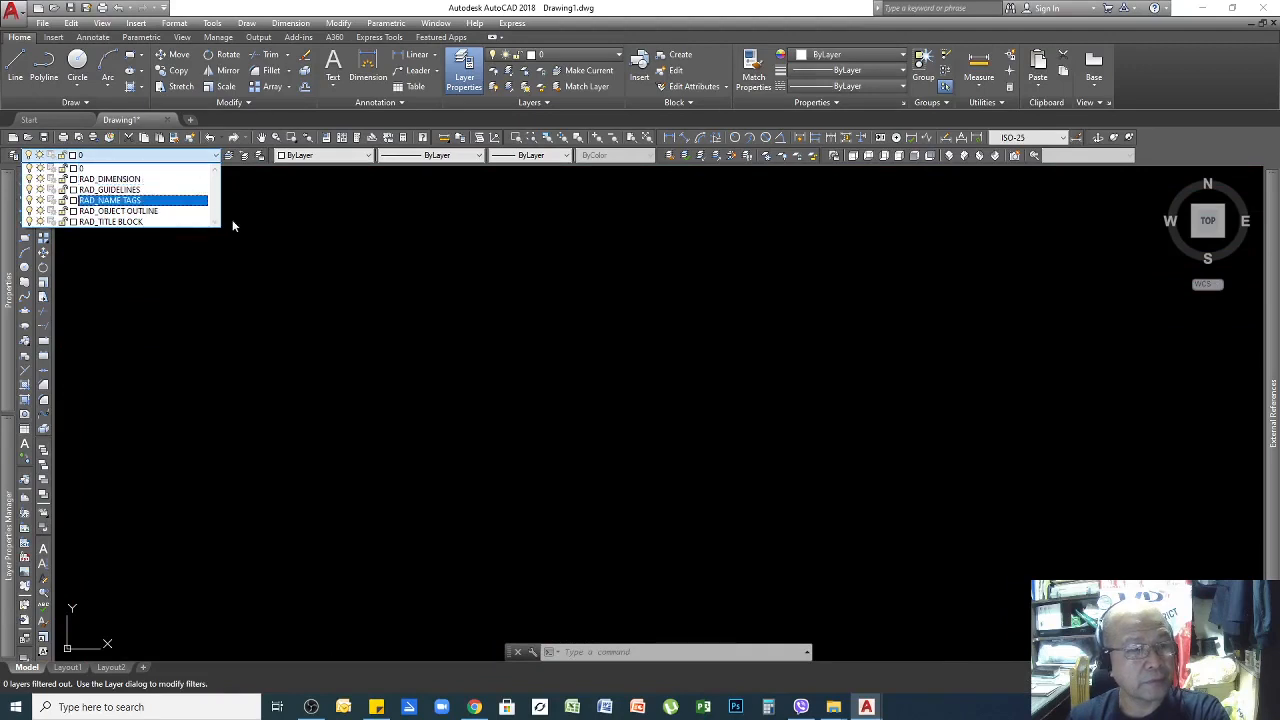
pyautogui.click(209, 157)
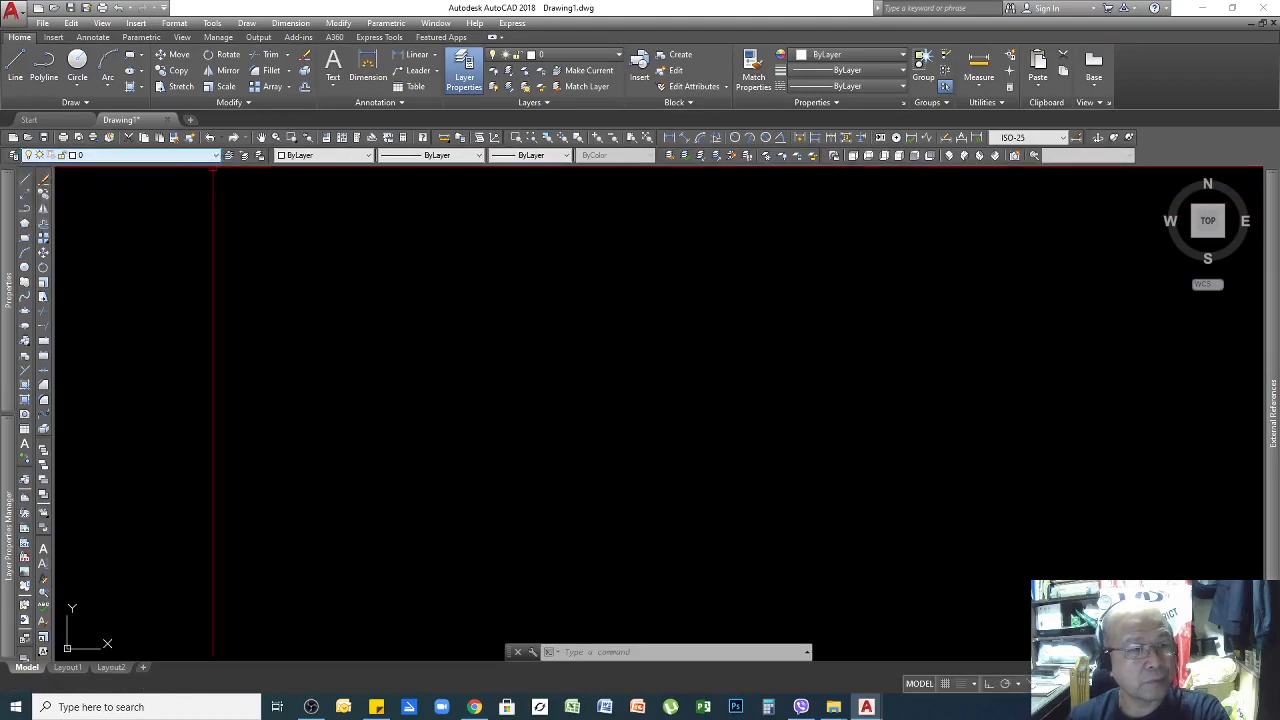
pyautogui.moveTo(12, 219)
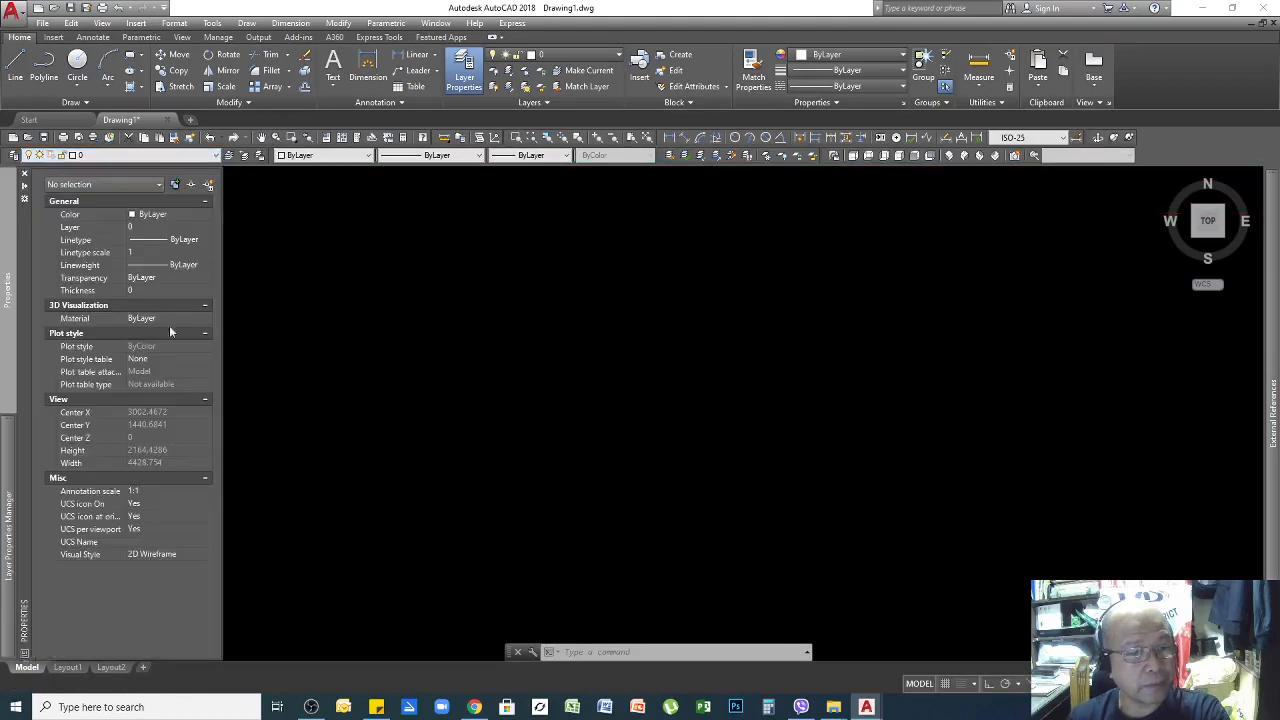
pyautogui.click(323, 314)
pyautogui.click(413, 333)
pyautogui.moveTo(5, 520)
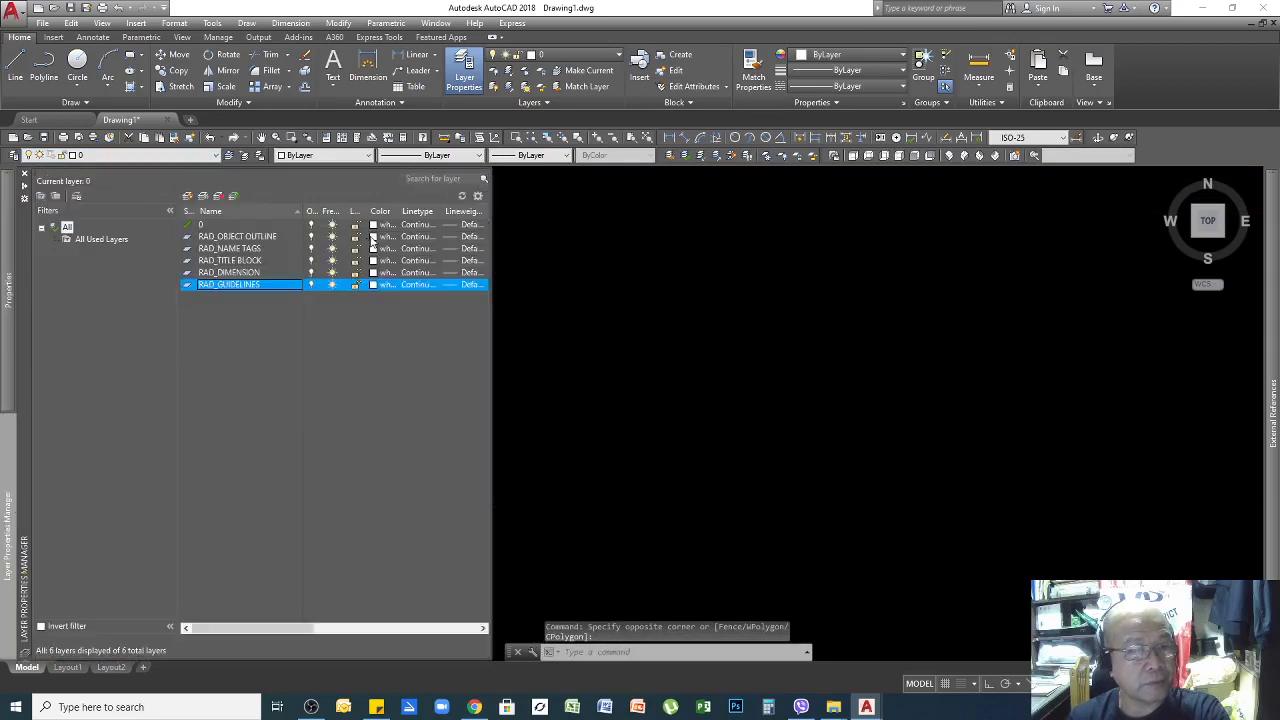
pyautogui.click(373, 237)
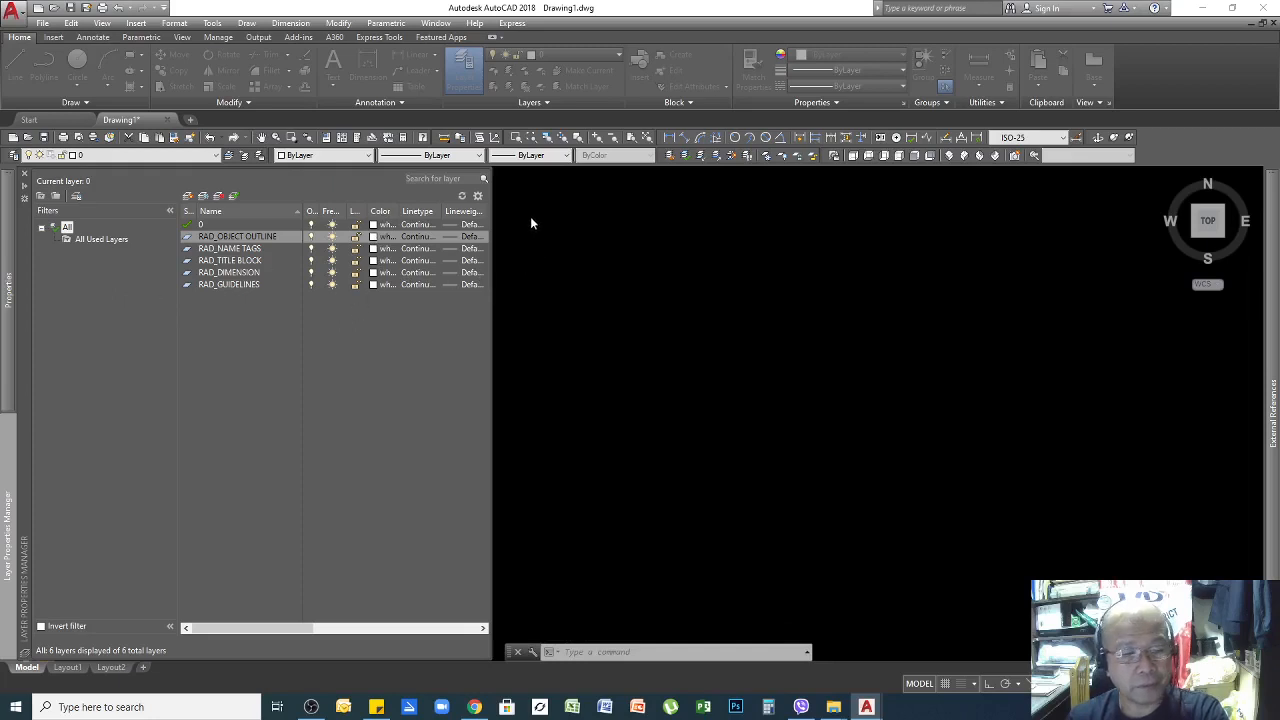
# Make RAD_DIMENSION the current layer and keep the object color set to ByLayer.
pyautogui.click(216, 156)
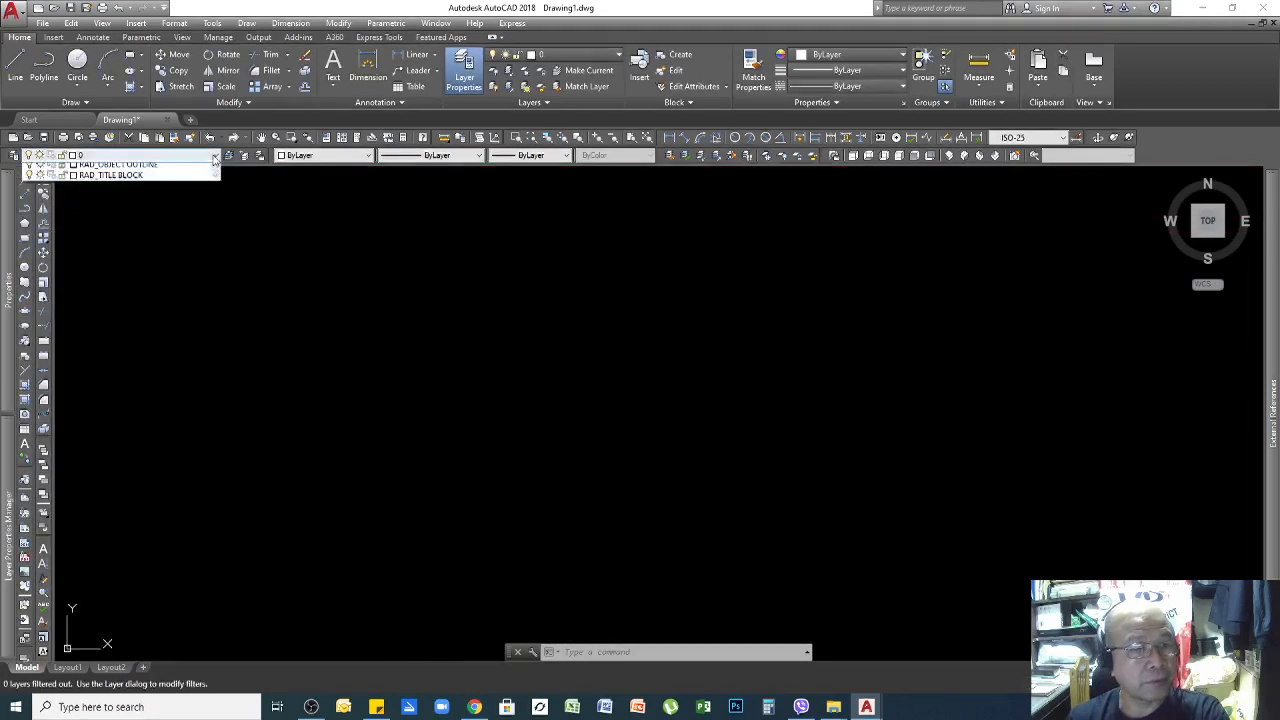
pyautogui.click(150, 181)
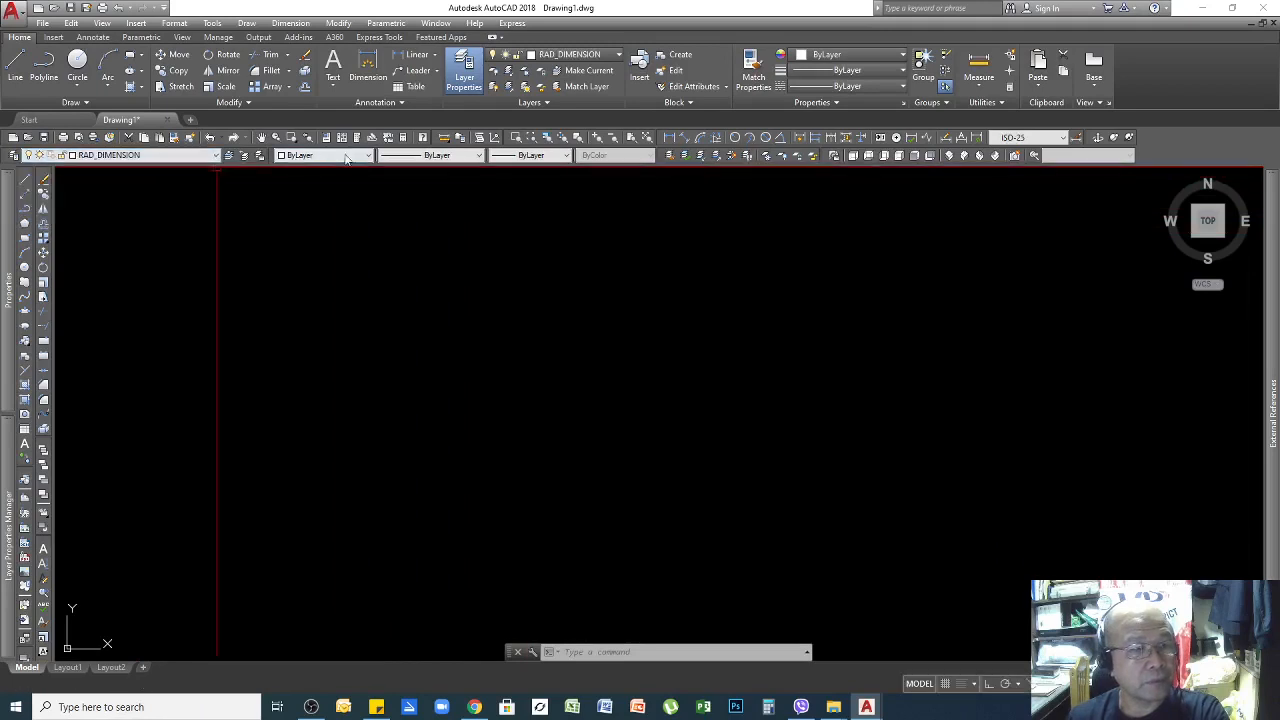
pyautogui.click(362, 156)
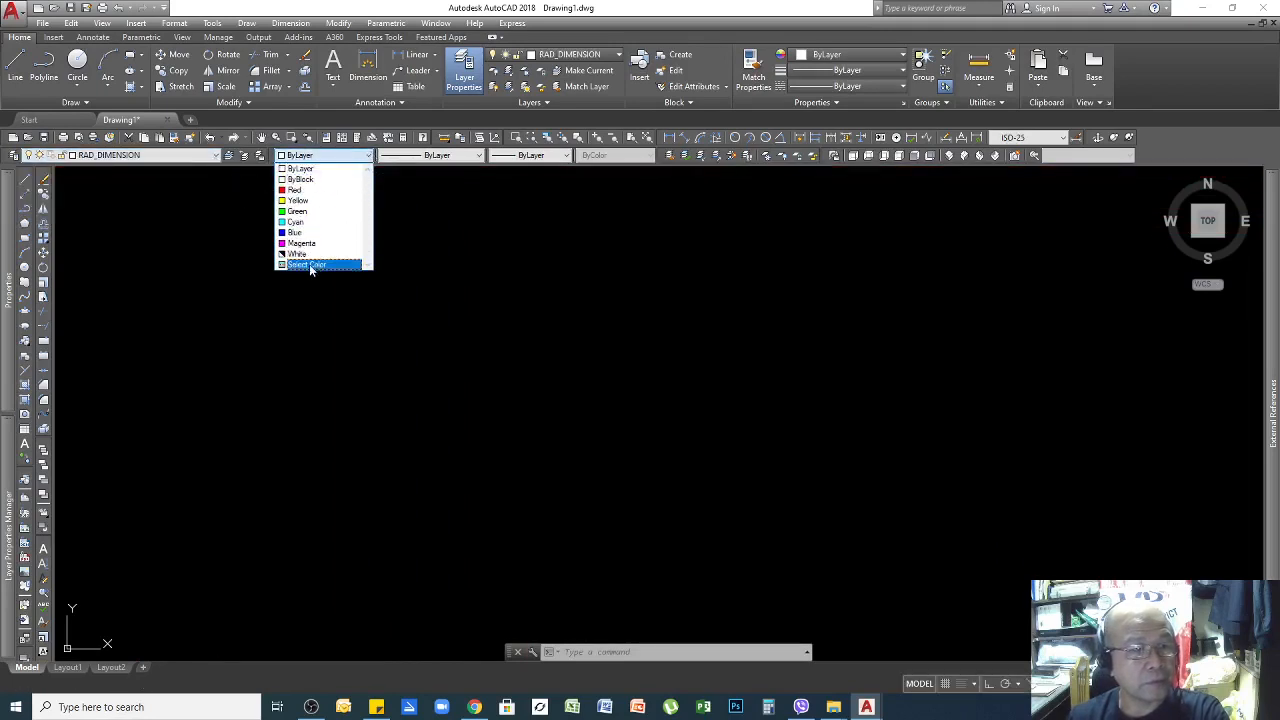
pyautogui.click(314, 170)
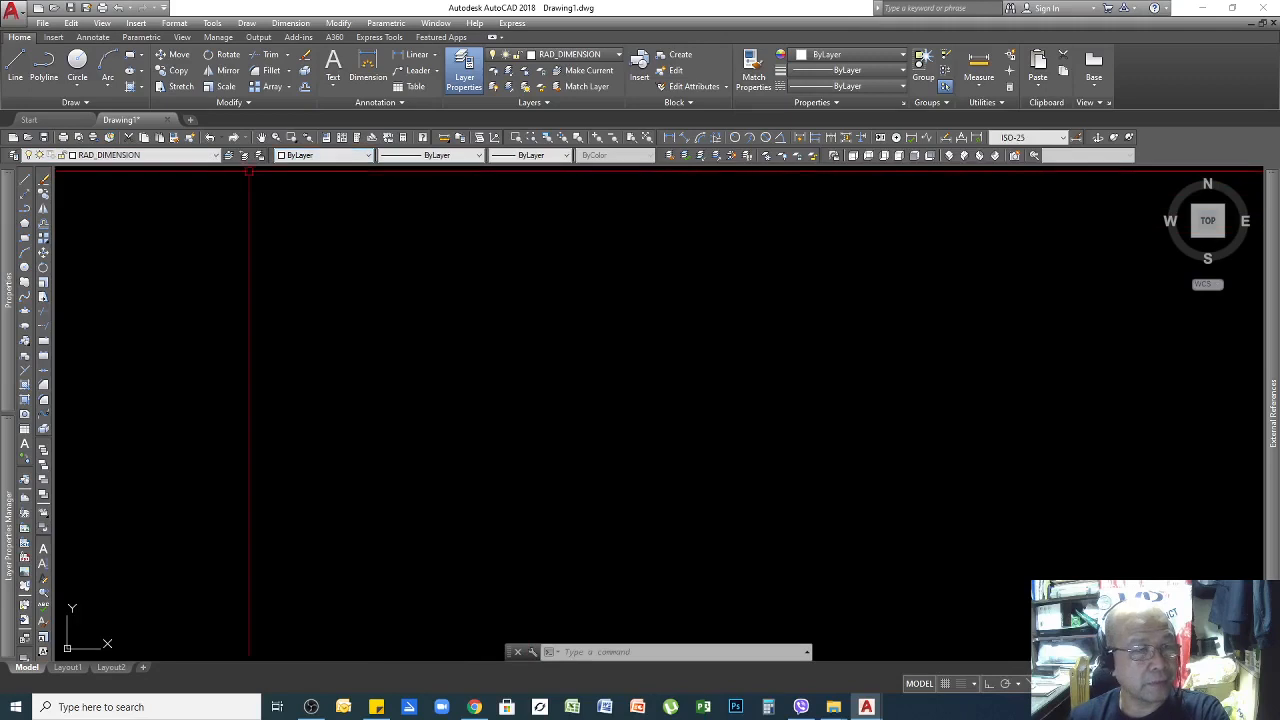
# Make RAD_GUIDELINES the current layer and set the object color to gray index color 8.
pyautogui.click(217, 157)
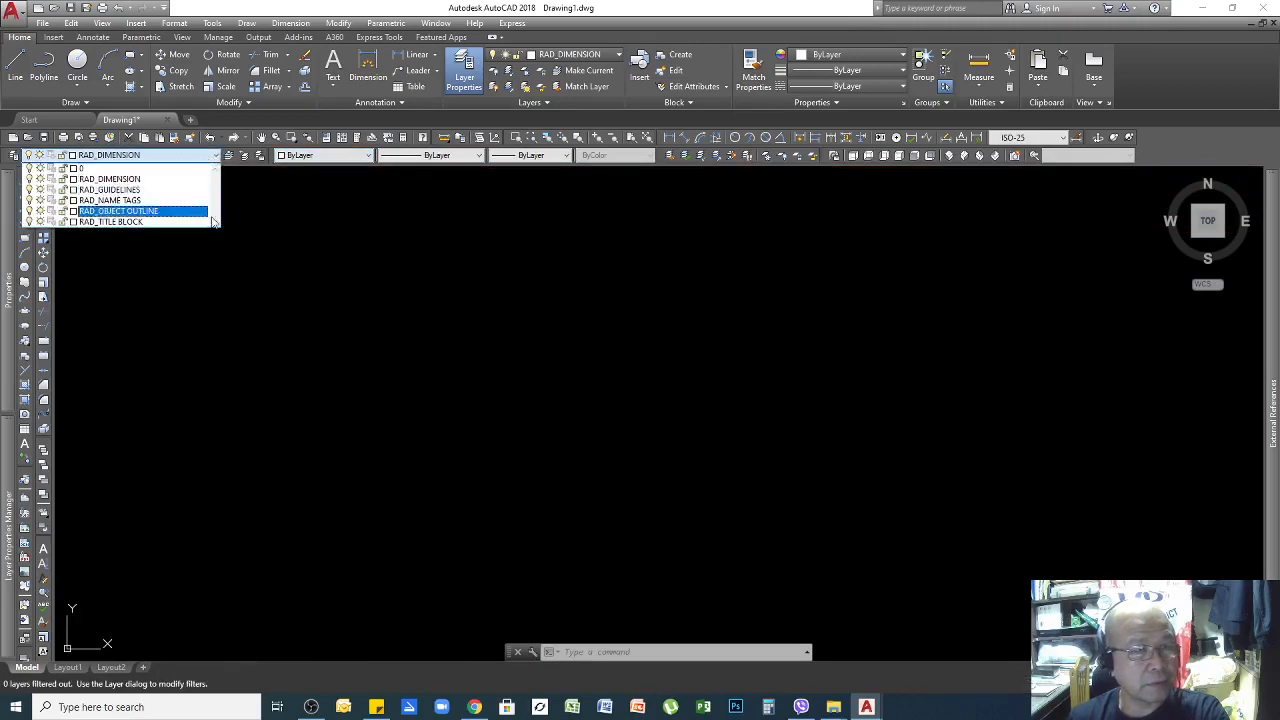
pyautogui.click(155, 193)
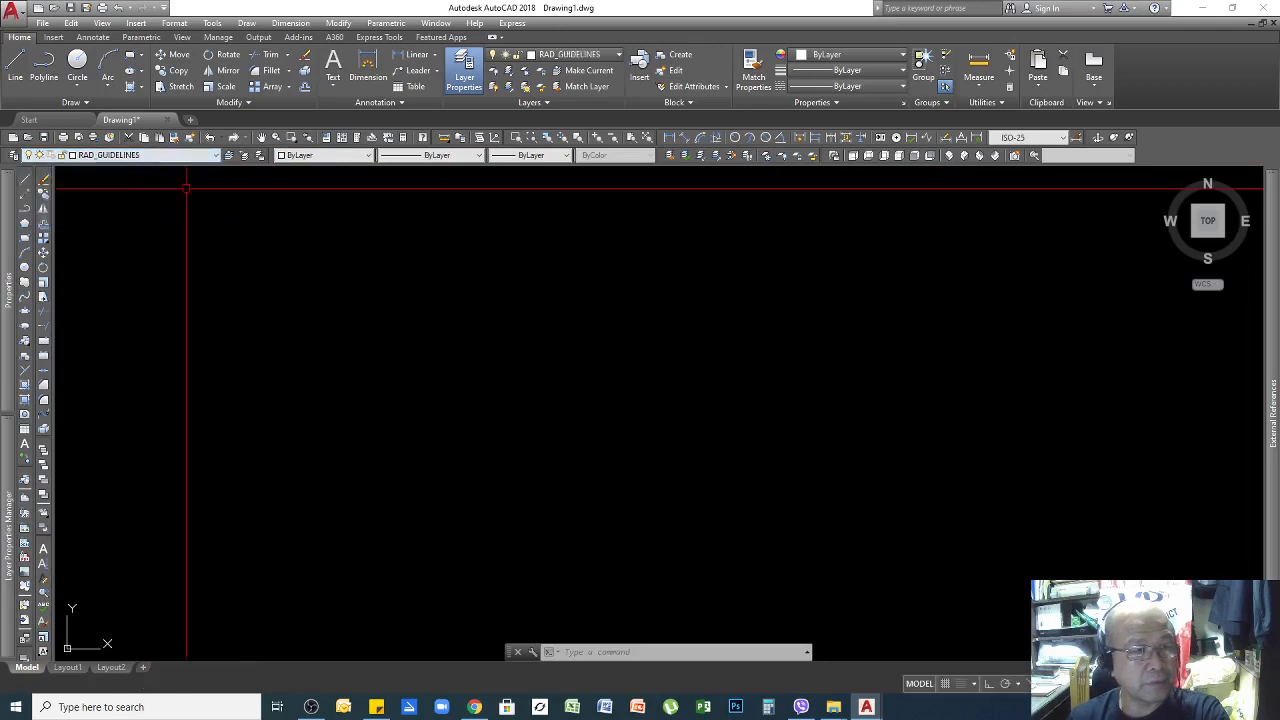
pyautogui.click(369, 156)
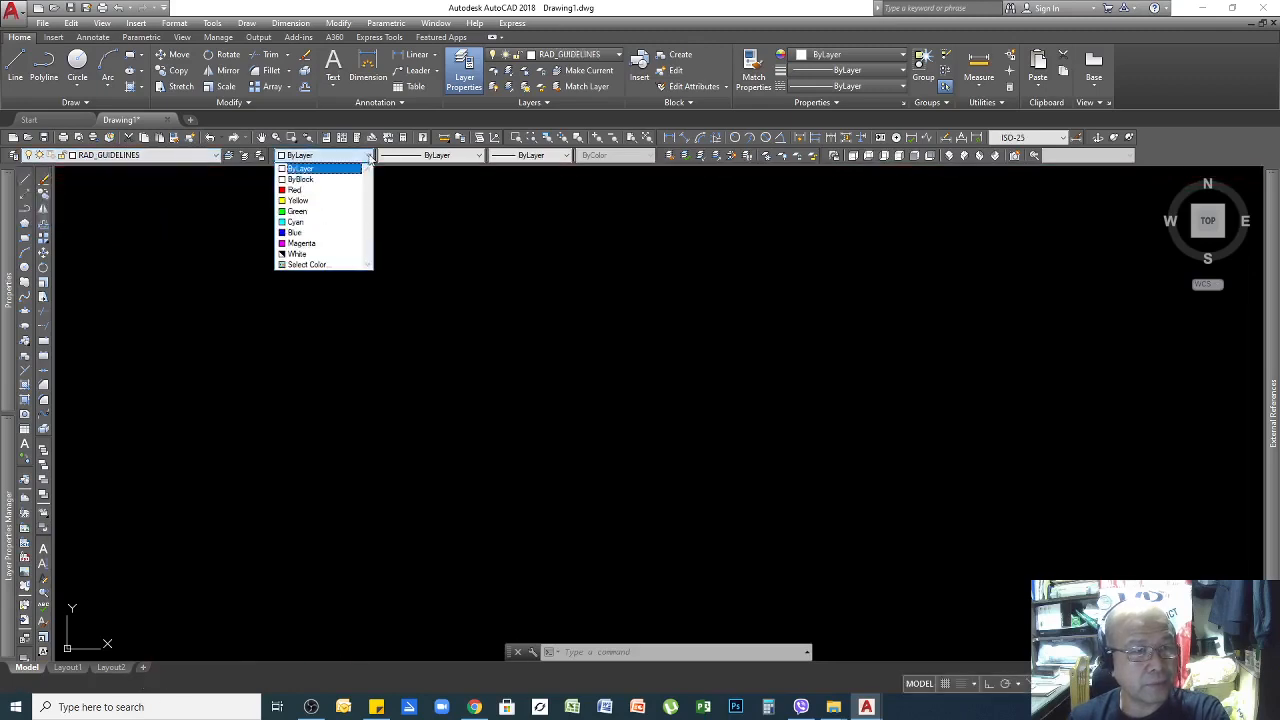
pyautogui.click(310, 265)
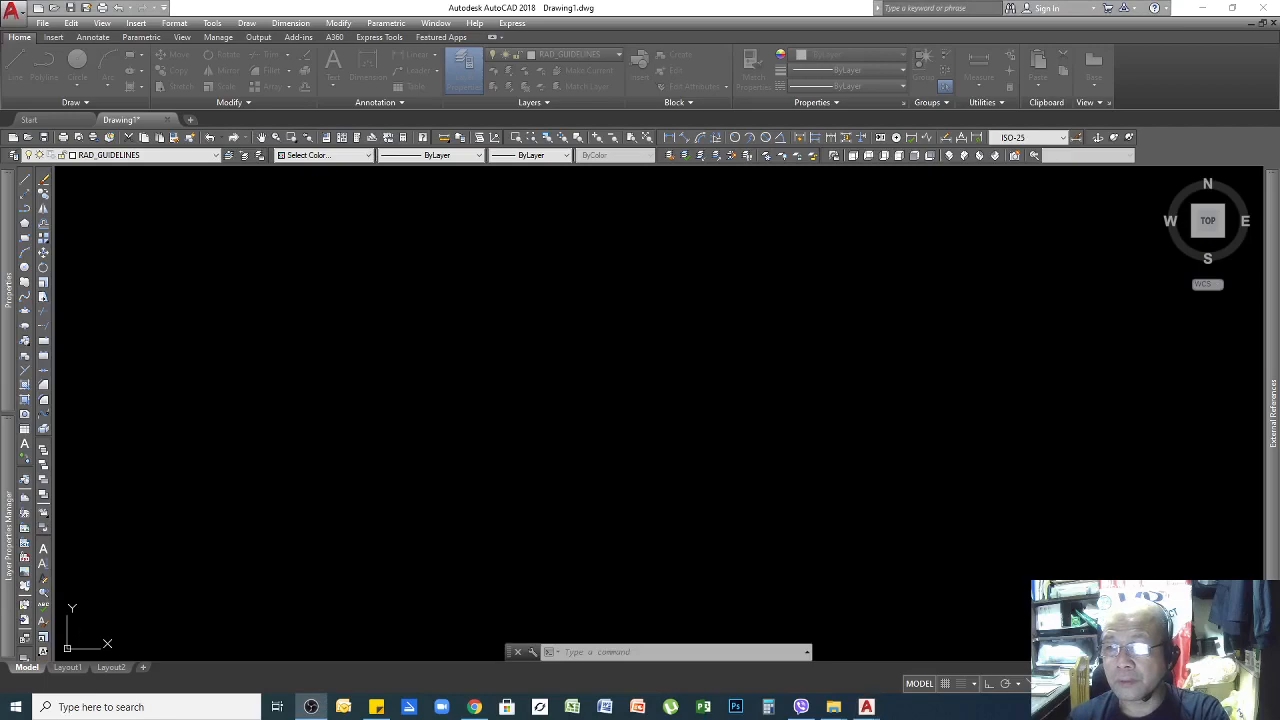
pyautogui.moveTo(623, 257); pyautogui.dragTo(414, 237)
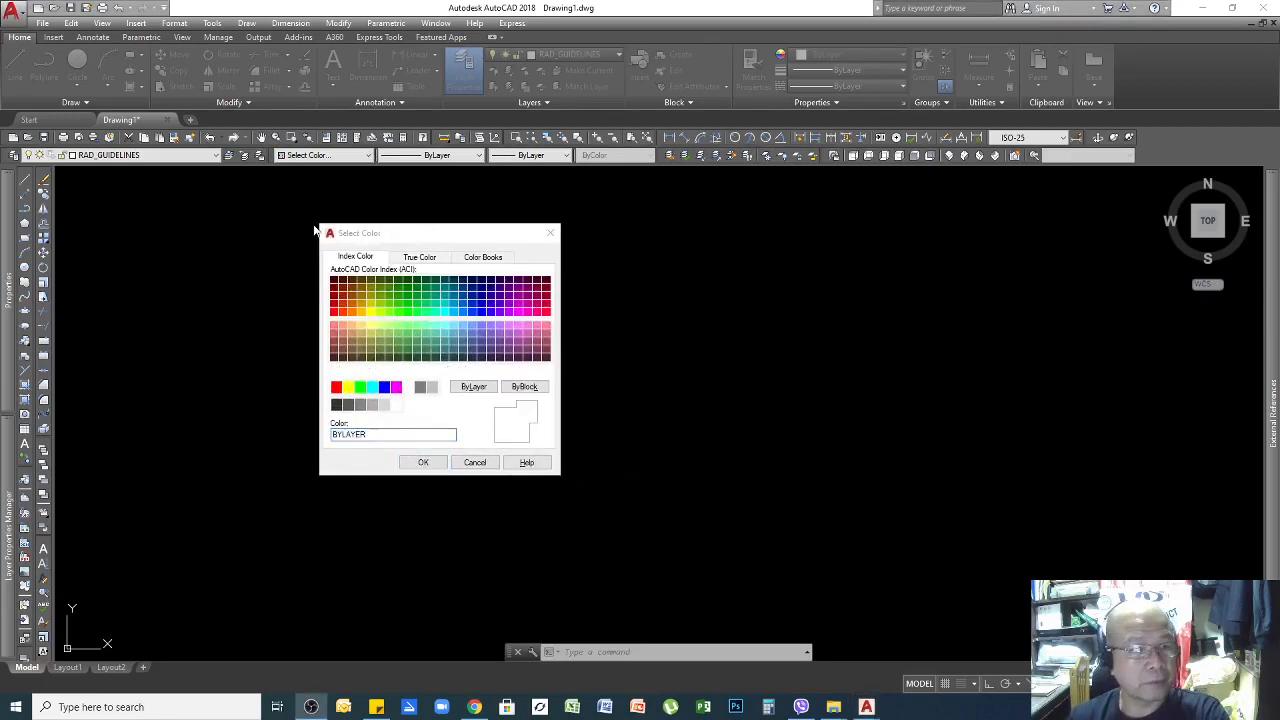
pyautogui.click(367, 157)
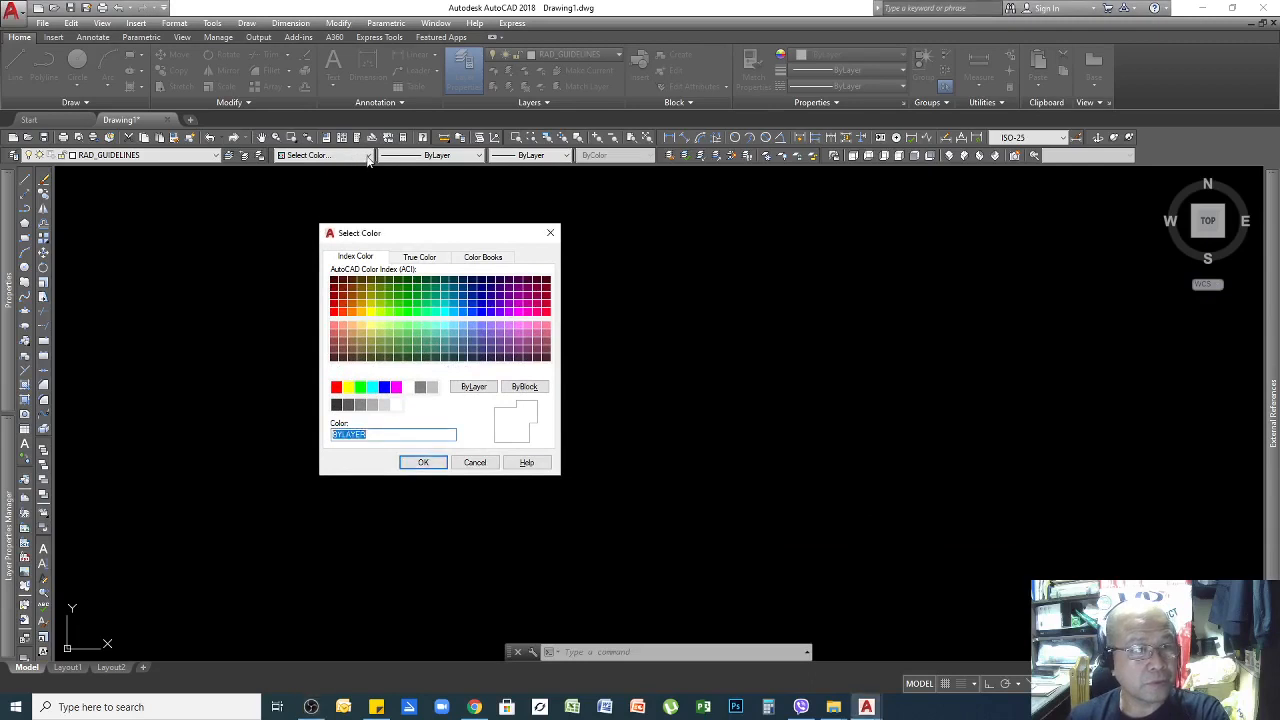
pyautogui.click(420, 388)
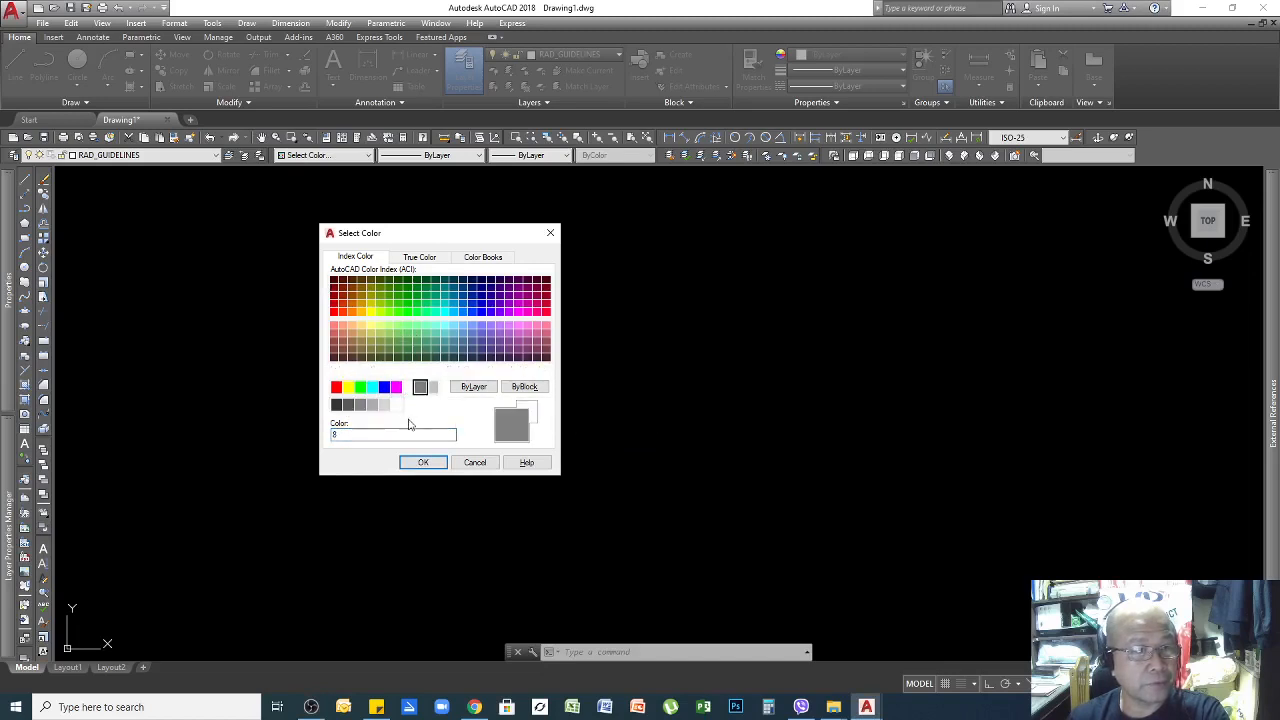
pyautogui.click(423, 462)
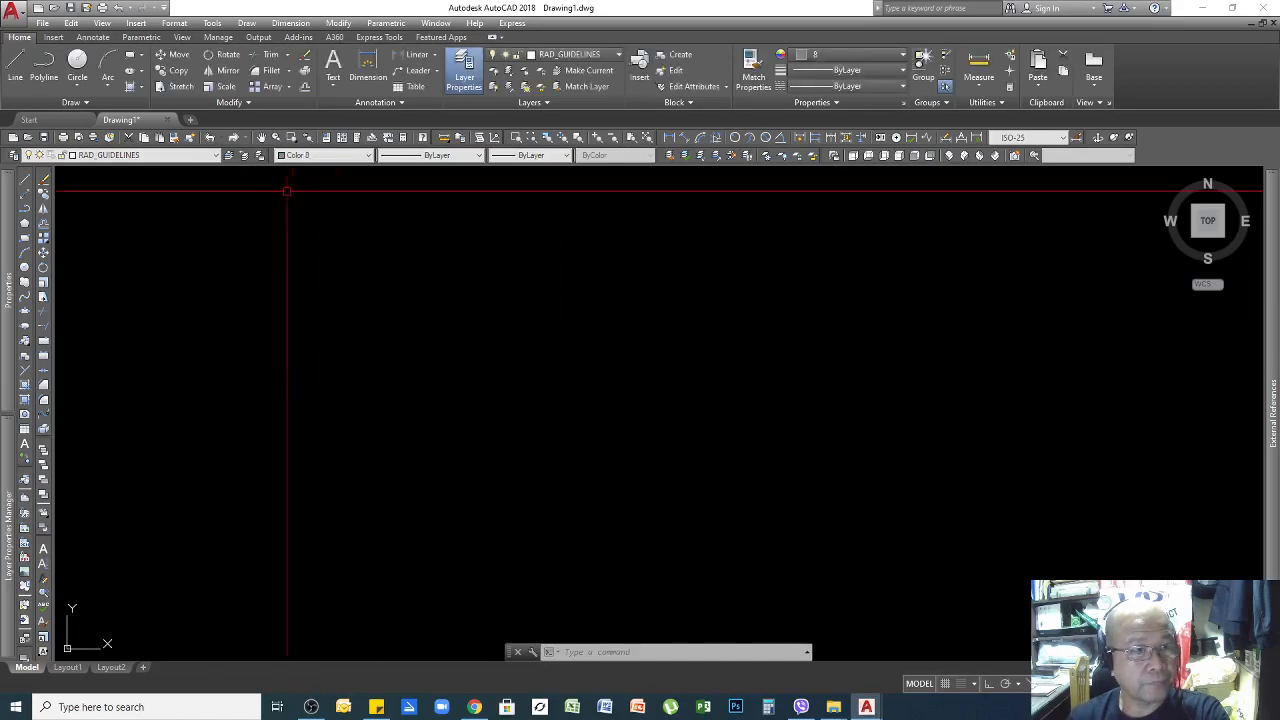
# Make RAD_NAME TAGS the current layer and check the object colors available for it.
pyautogui.click(216, 157)
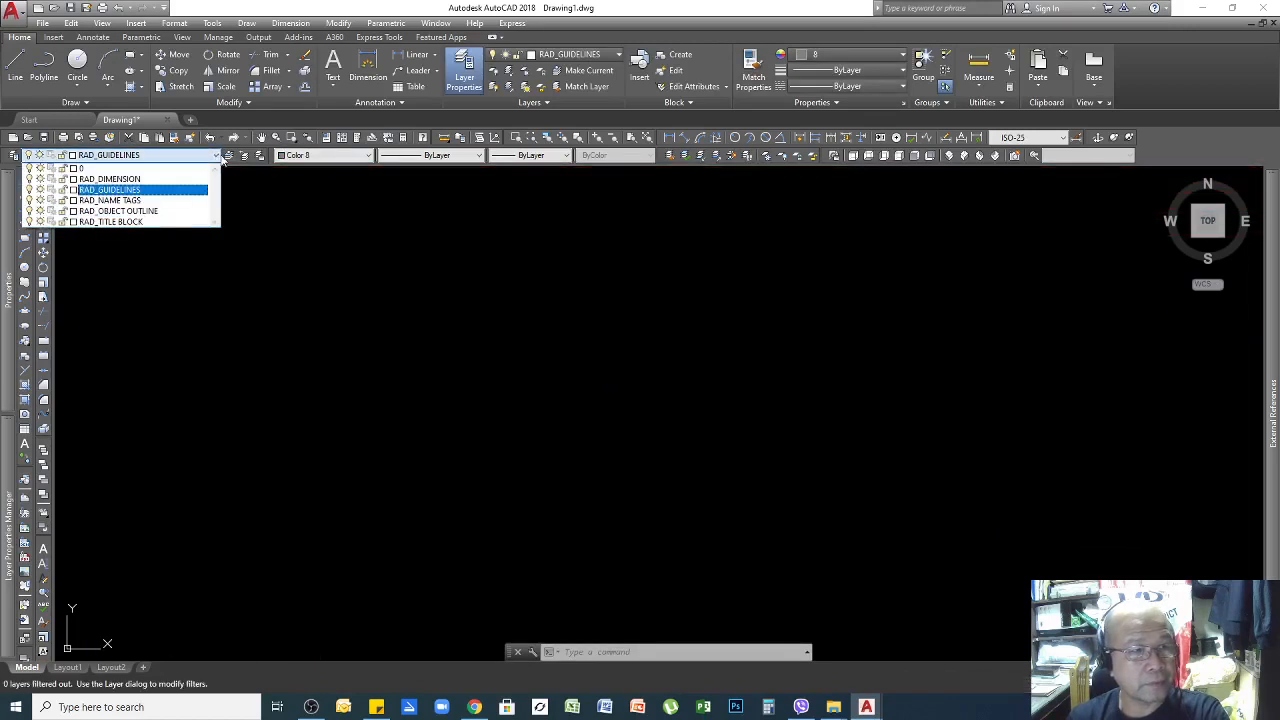
pyautogui.click(115, 201)
pyautogui.click(369, 156)
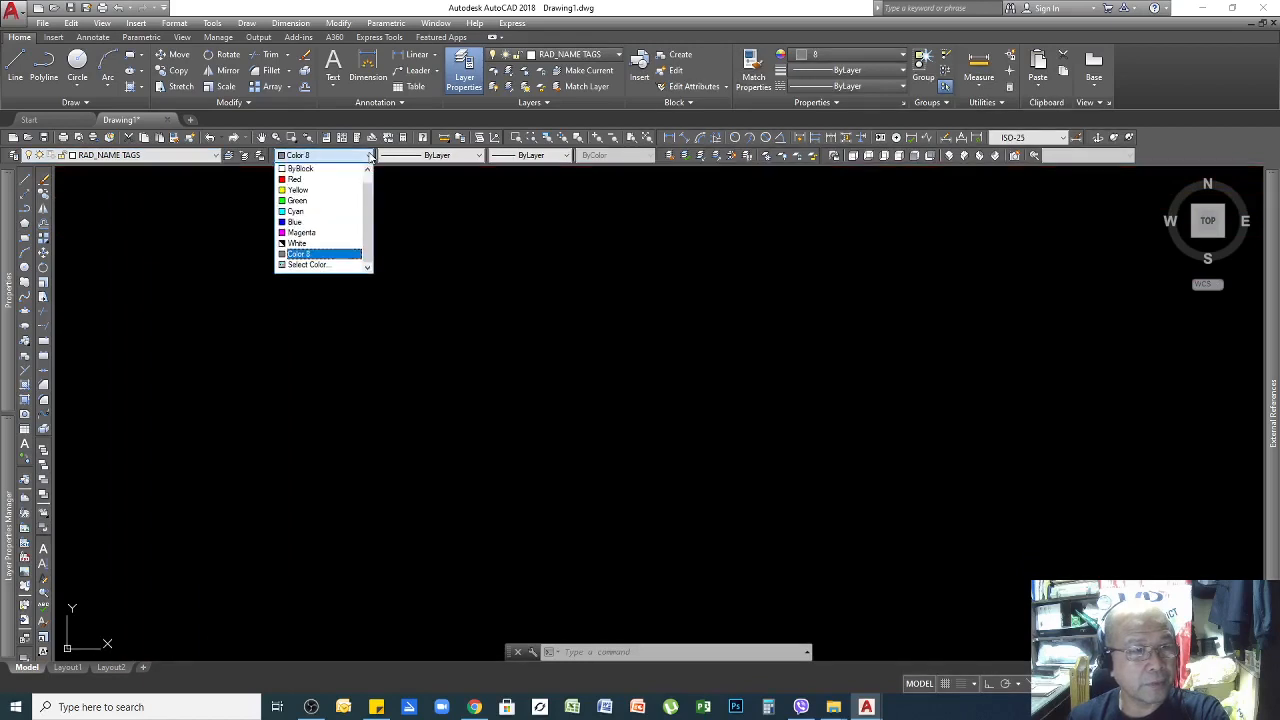
pyautogui.click(368, 158)
pyautogui.click(411, 212)
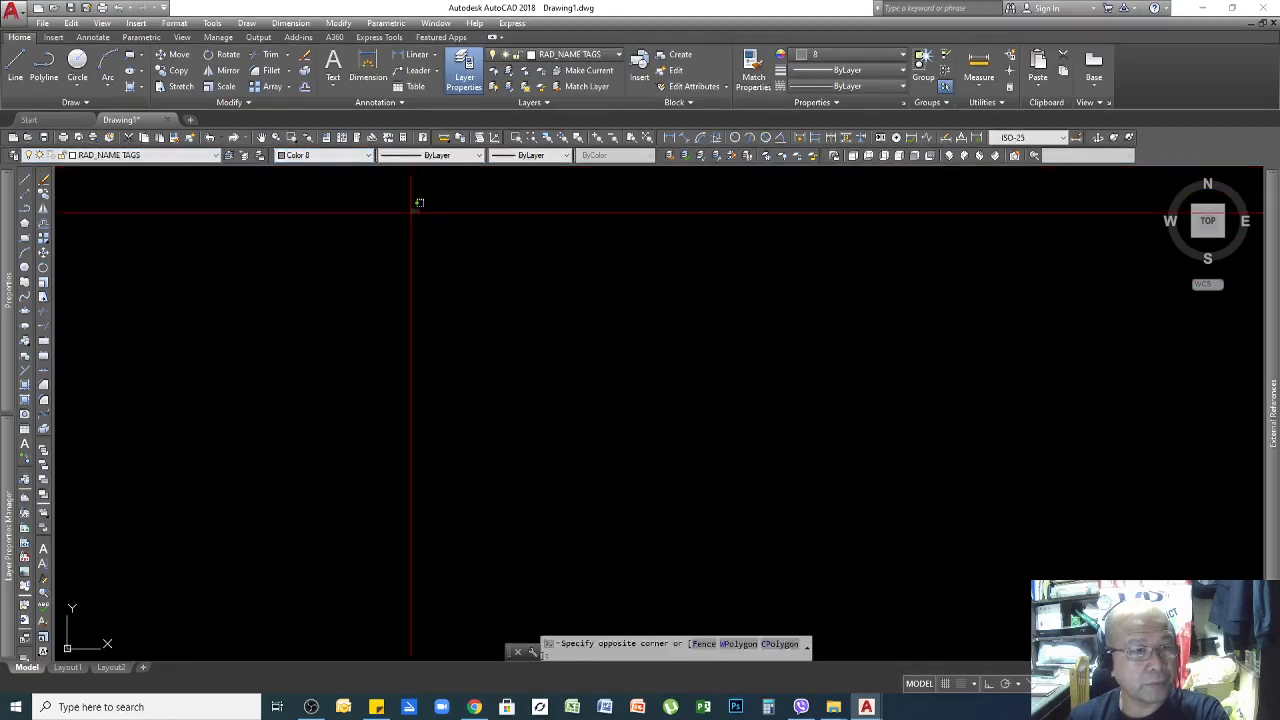
pyautogui.click(411, 212)
# Show the layer manager and resize its Lock and Color columns so the full color names are readable.
pyautogui.moveTo(6, 508)
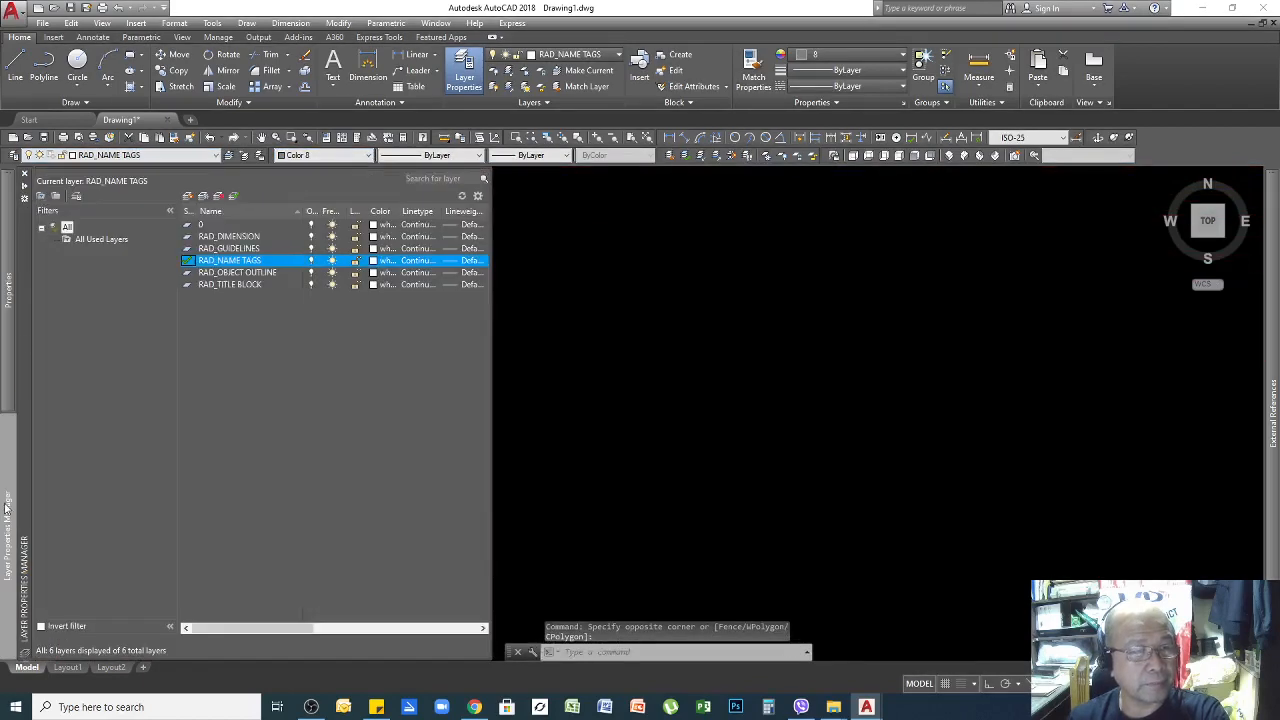
pyautogui.click(245, 237)
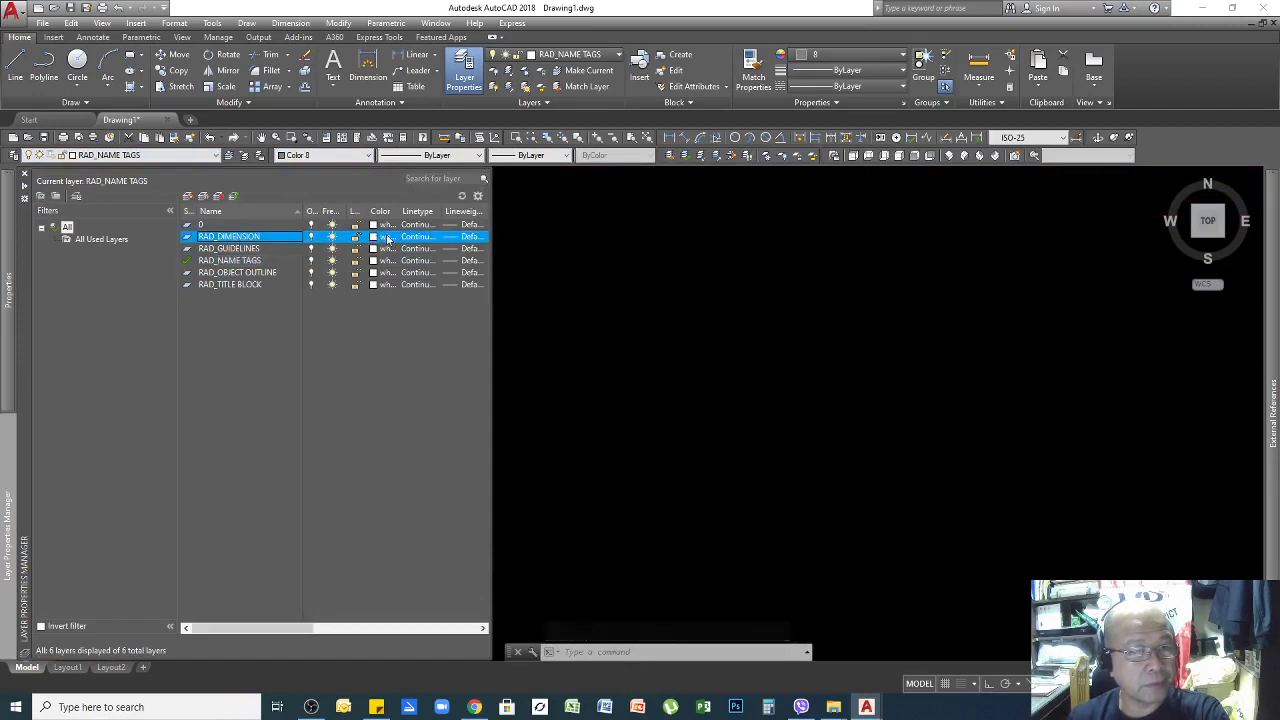
pyautogui.moveTo(406, 205); pyautogui.dragTo(436, 206)
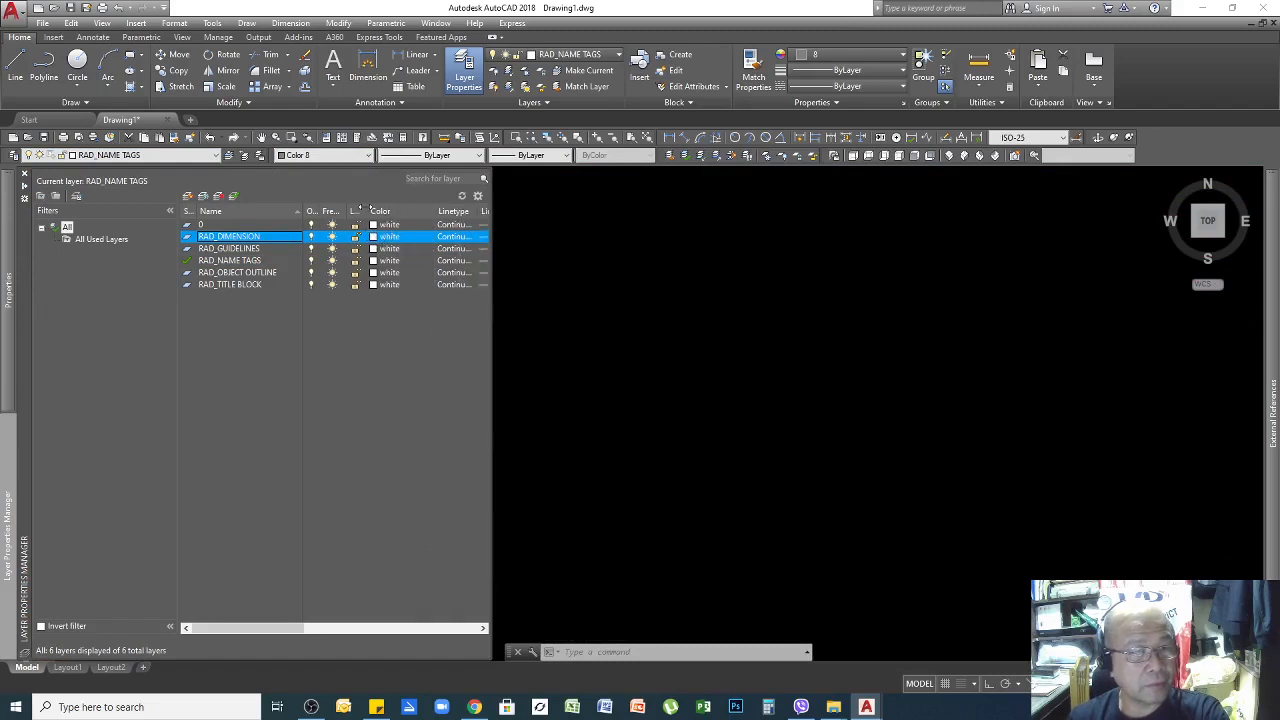
pyautogui.moveTo(367, 211); pyautogui.dragTo(389, 211)
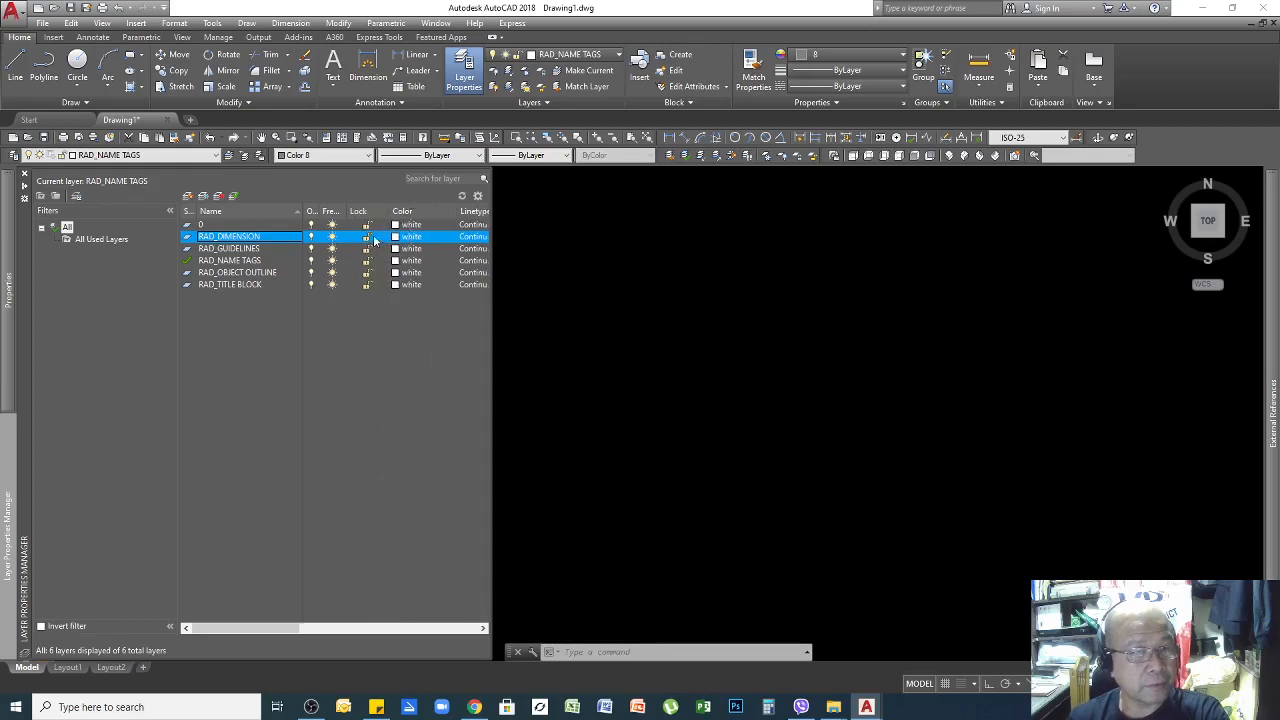
pyautogui.moveTo(389, 207); pyautogui.dragTo(357, 207)
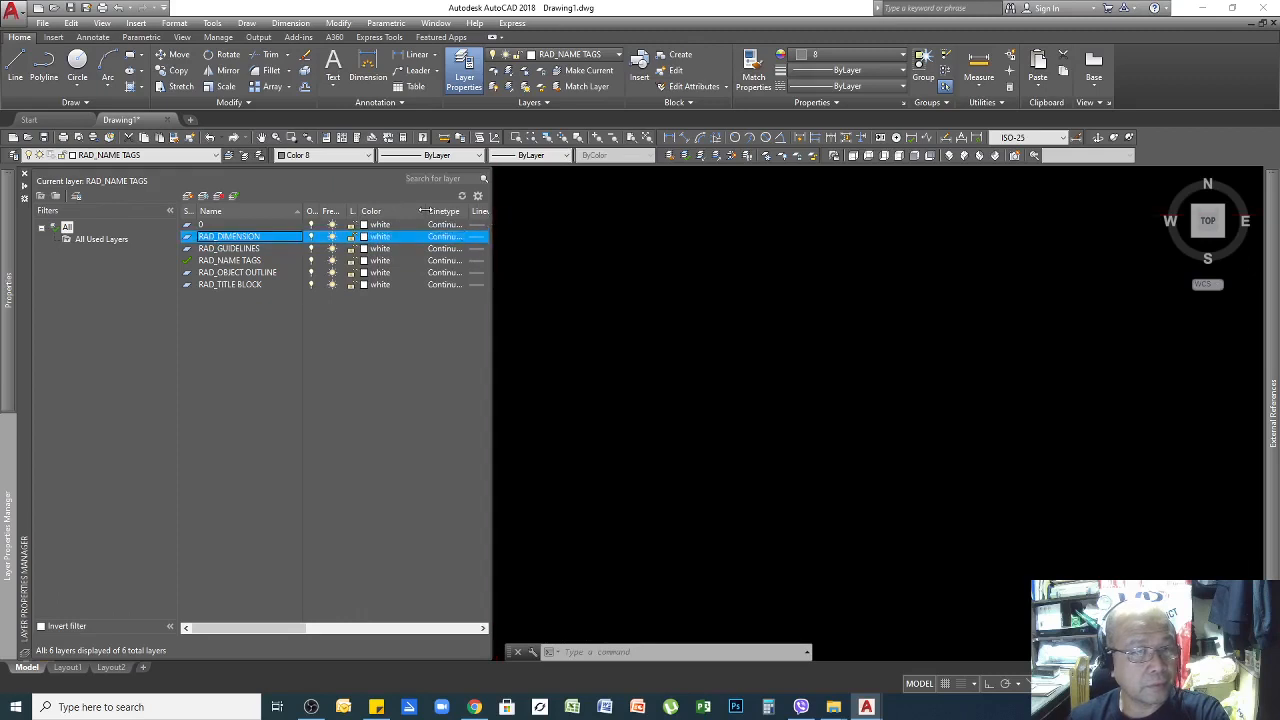
pyautogui.moveTo(424, 211); pyautogui.dragTo(398, 211)
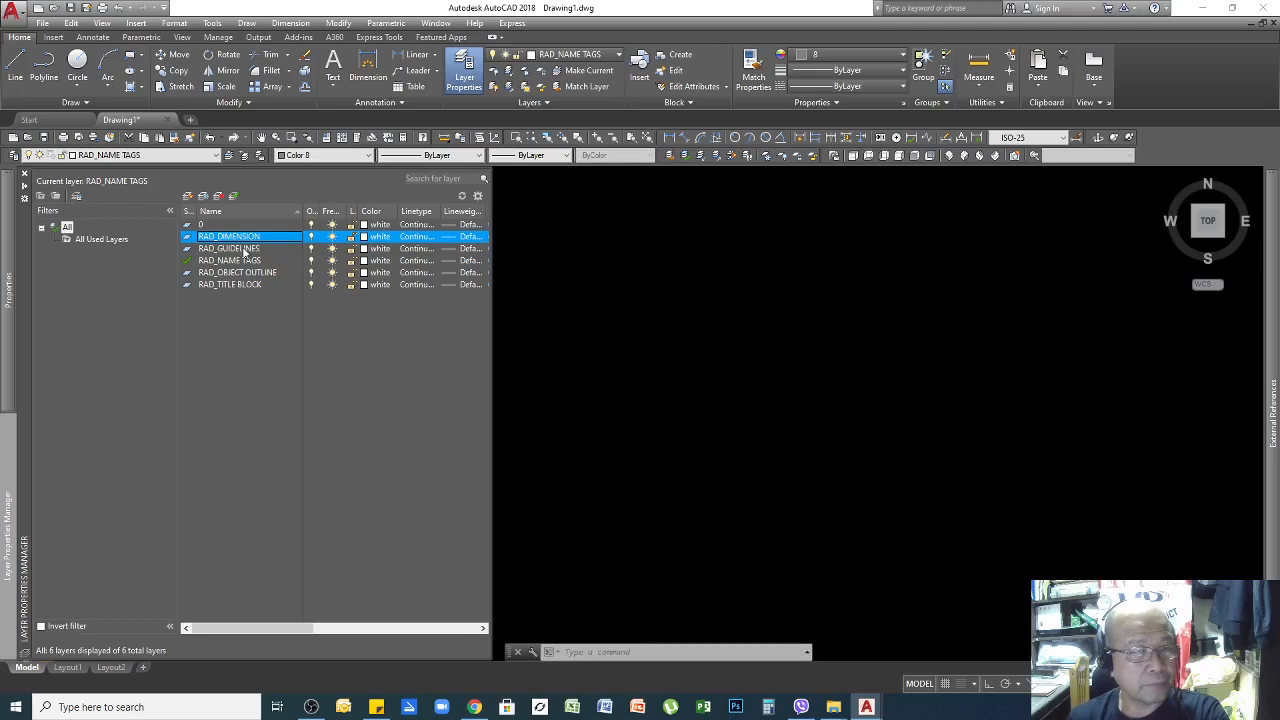
# Set the RAD_GUIDELINES layer's color to gray index color 8 in the layer manager.
pyautogui.click(370, 250)
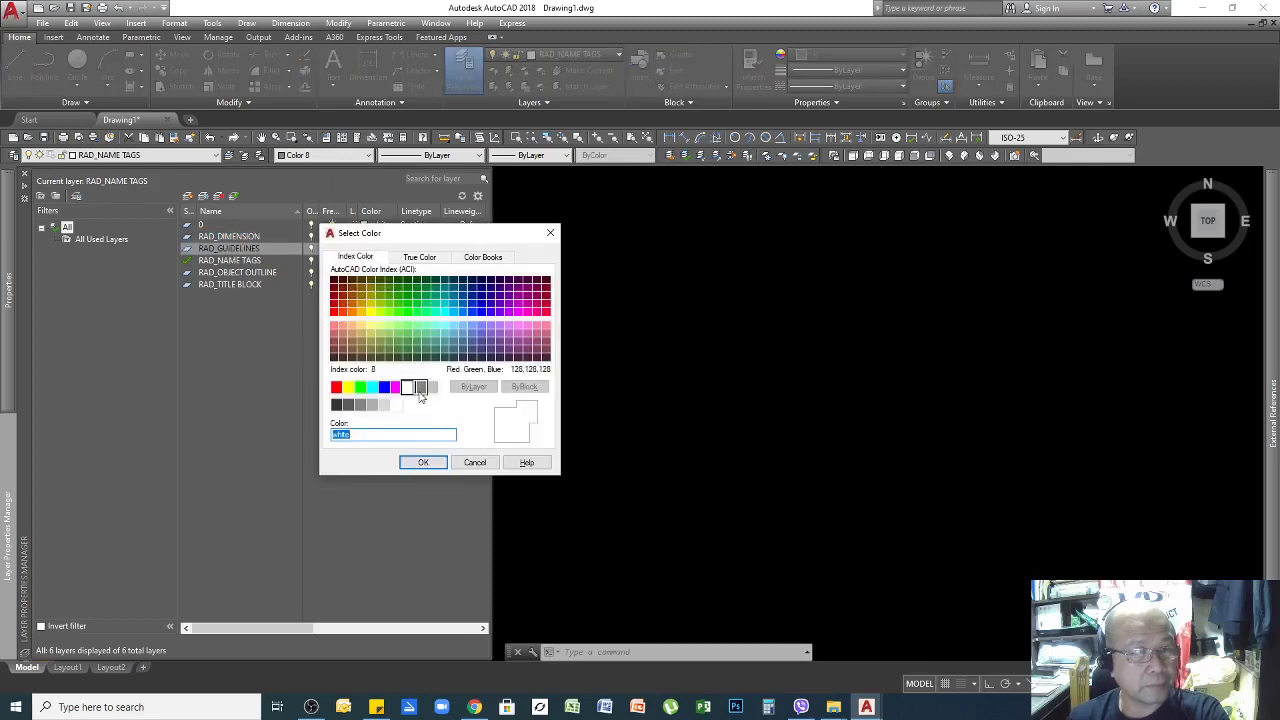
pyautogui.click(420, 388)
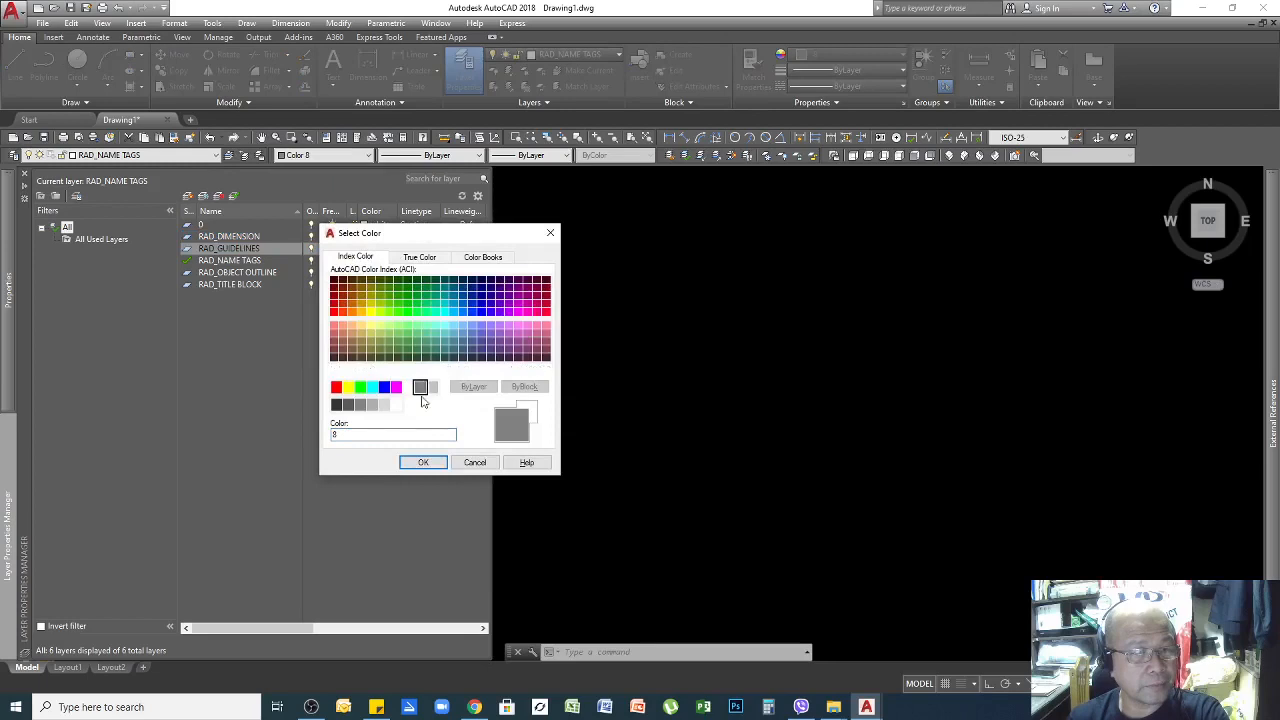
pyautogui.click(424, 463)
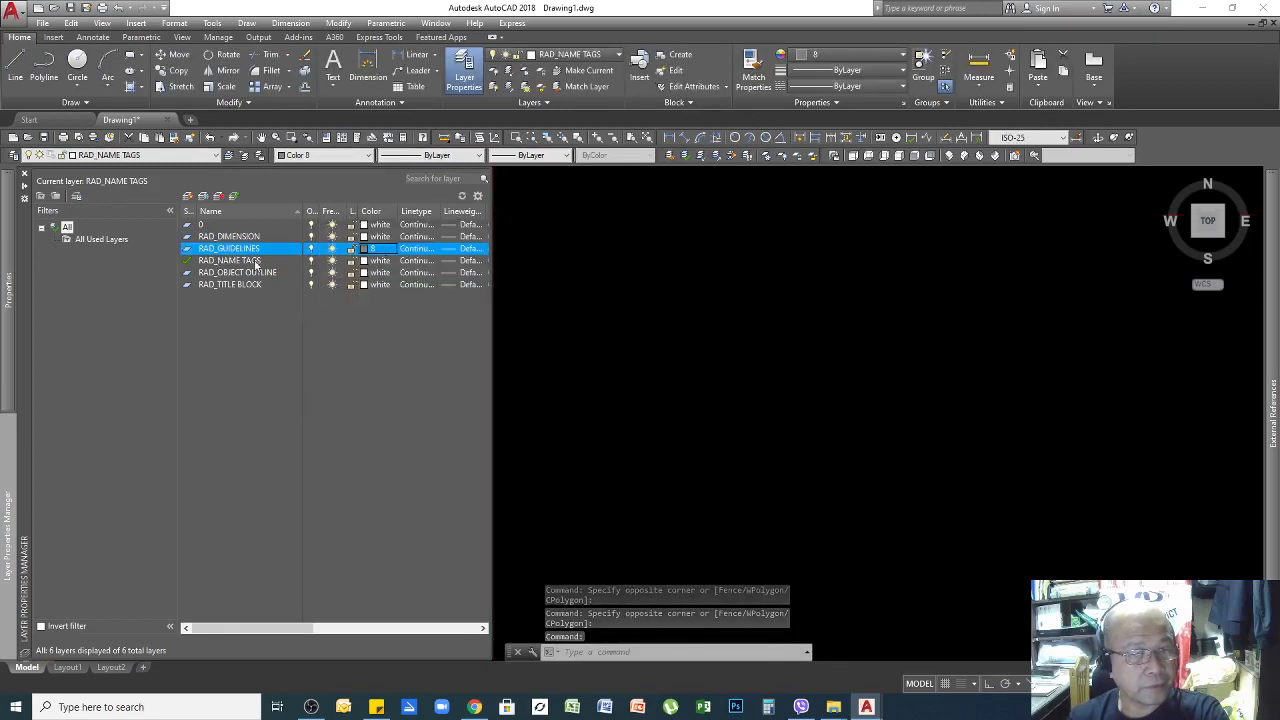
# Set the RAD_NAME TAGS layer's color to yellow.
pyautogui.click(372, 260)
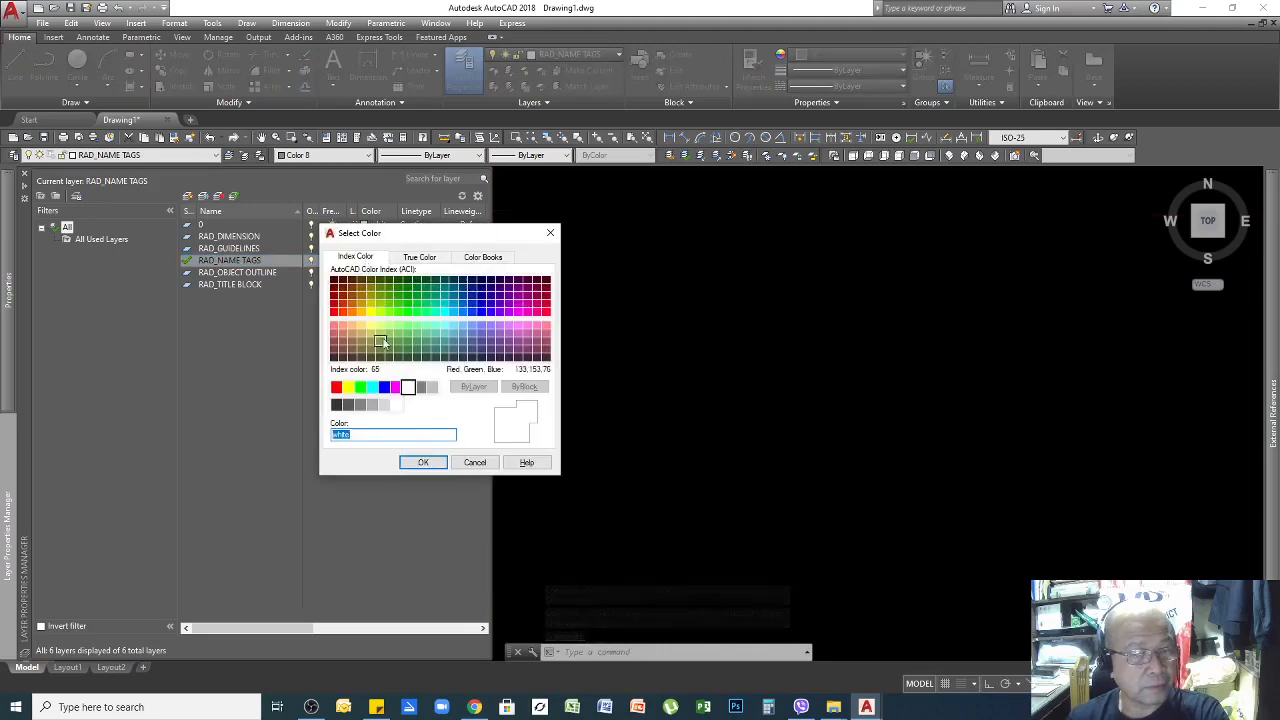
pyautogui.click(424, 462)
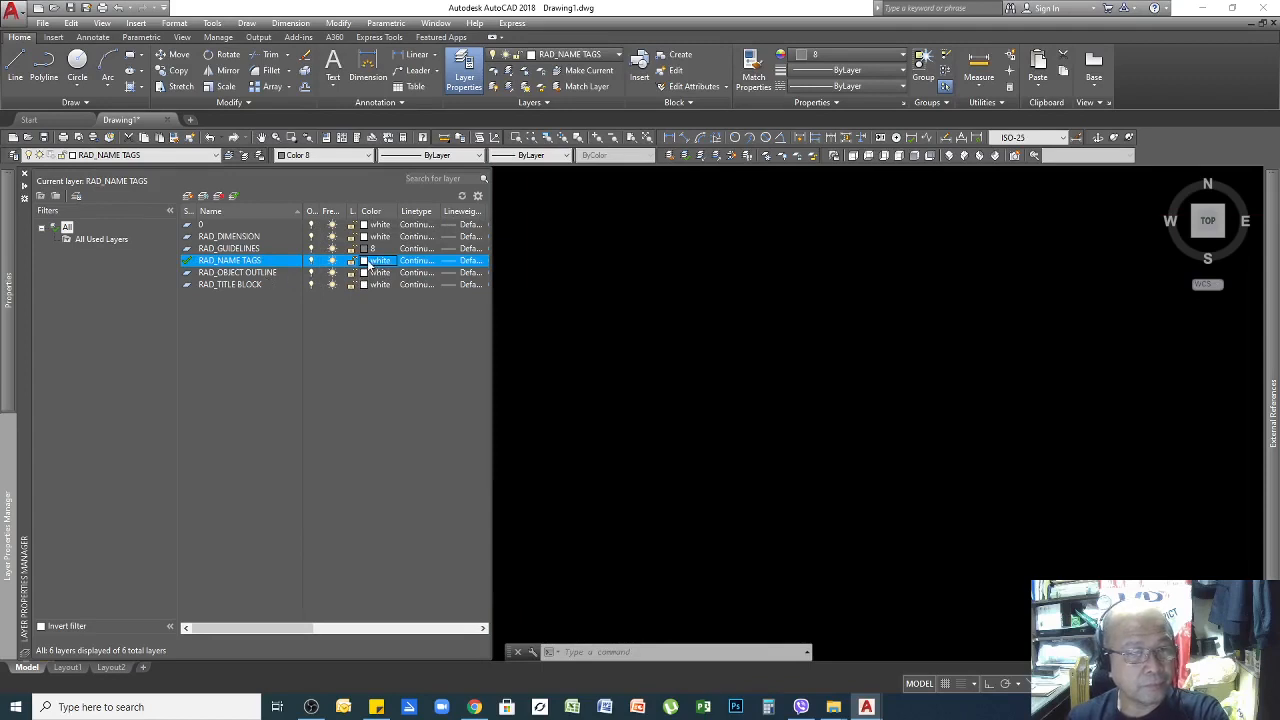
pyautogui.click(370, 262)
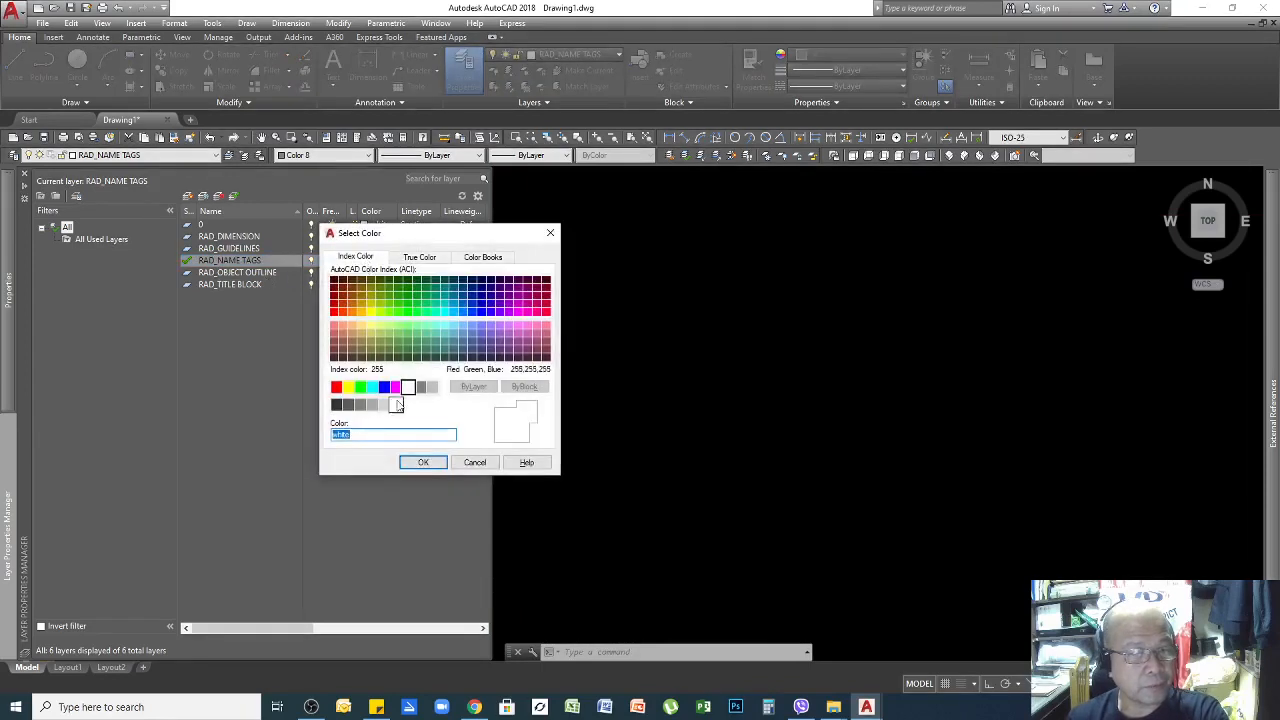
pyautogui.click(348, 388)
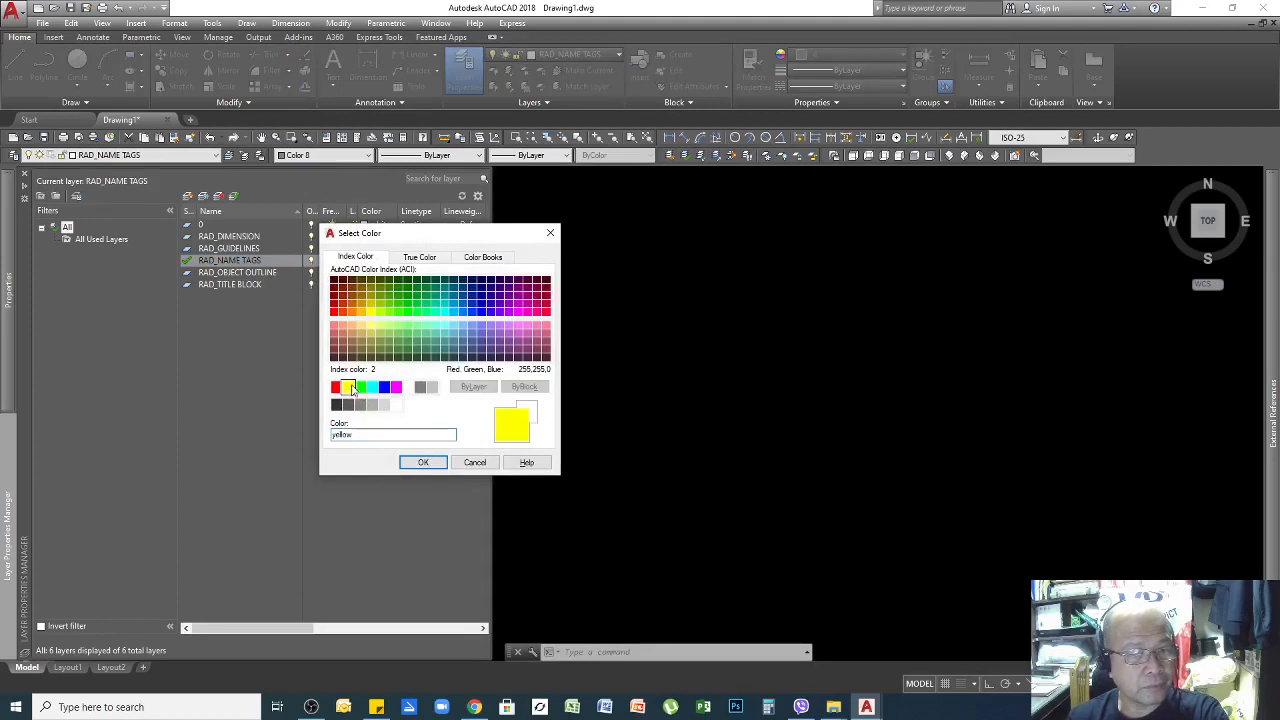
pyautogui.click(422, 461)
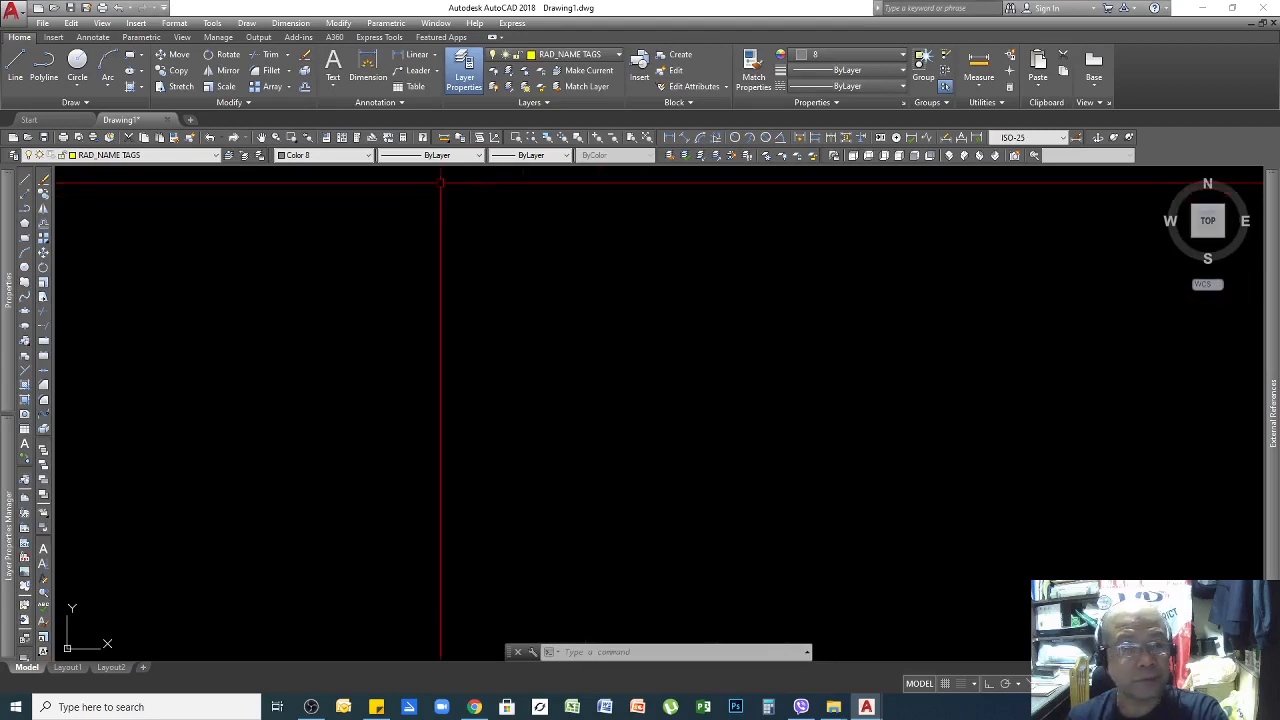
# Set the RAD_OBJECT OUTLINE layer's color to blue in the layer manager.
pyautogui.moveTo(8, 500)
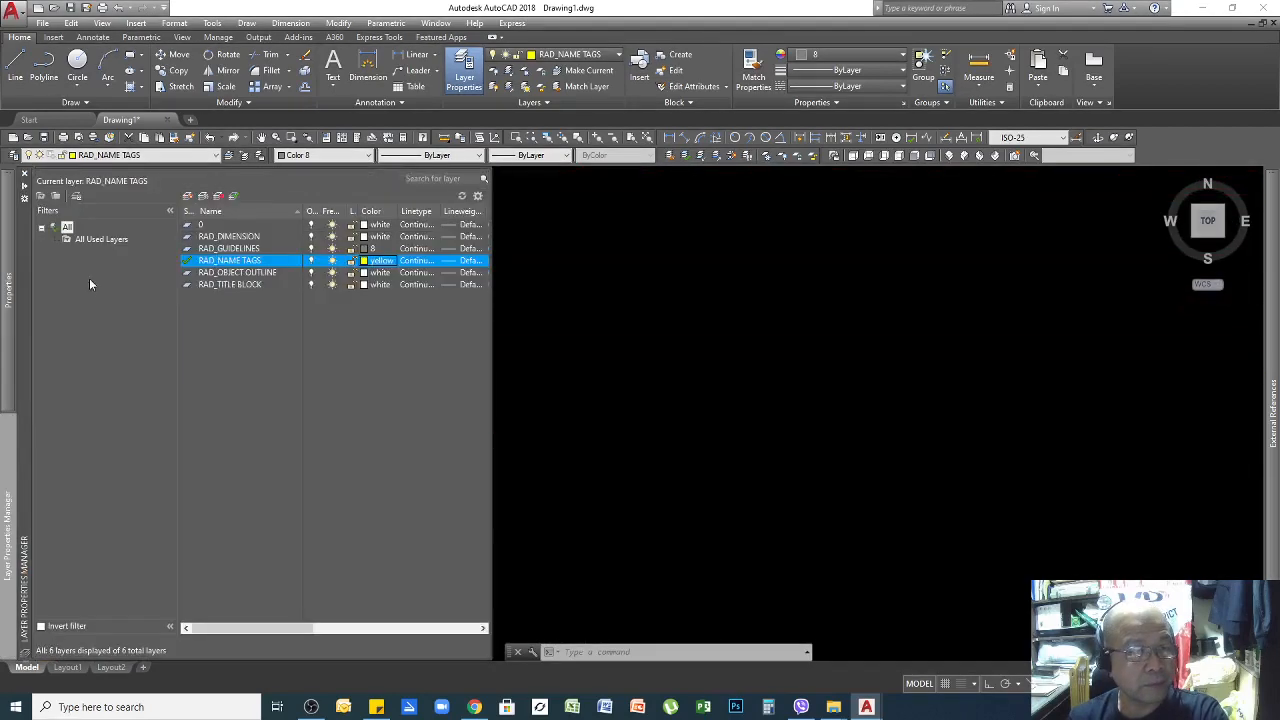
pyautogui.click(250, 273)
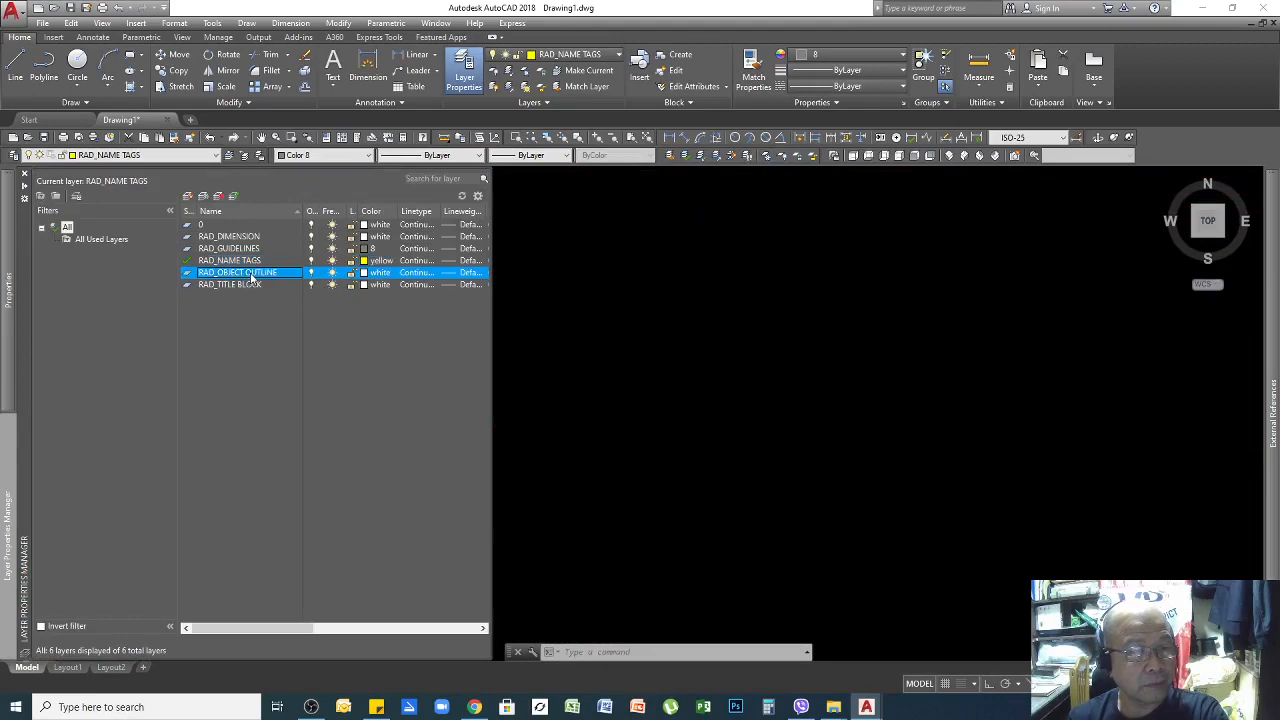
pyautogui.click(365, 273)
pyautogui.click(384, 387)
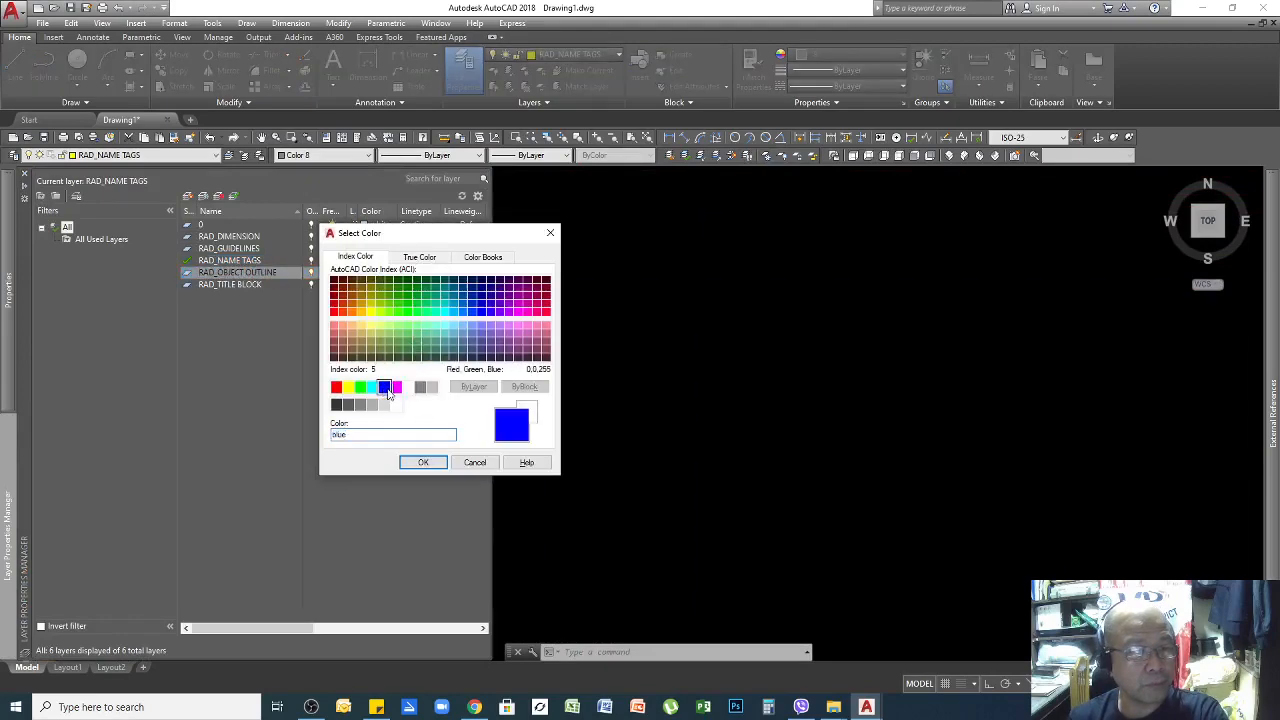
pyautogui.click(420, 460)
# Review the color choices for the RAD_TITLE BLOCK layer and keep it white.
pyautogui.click(244, 285)
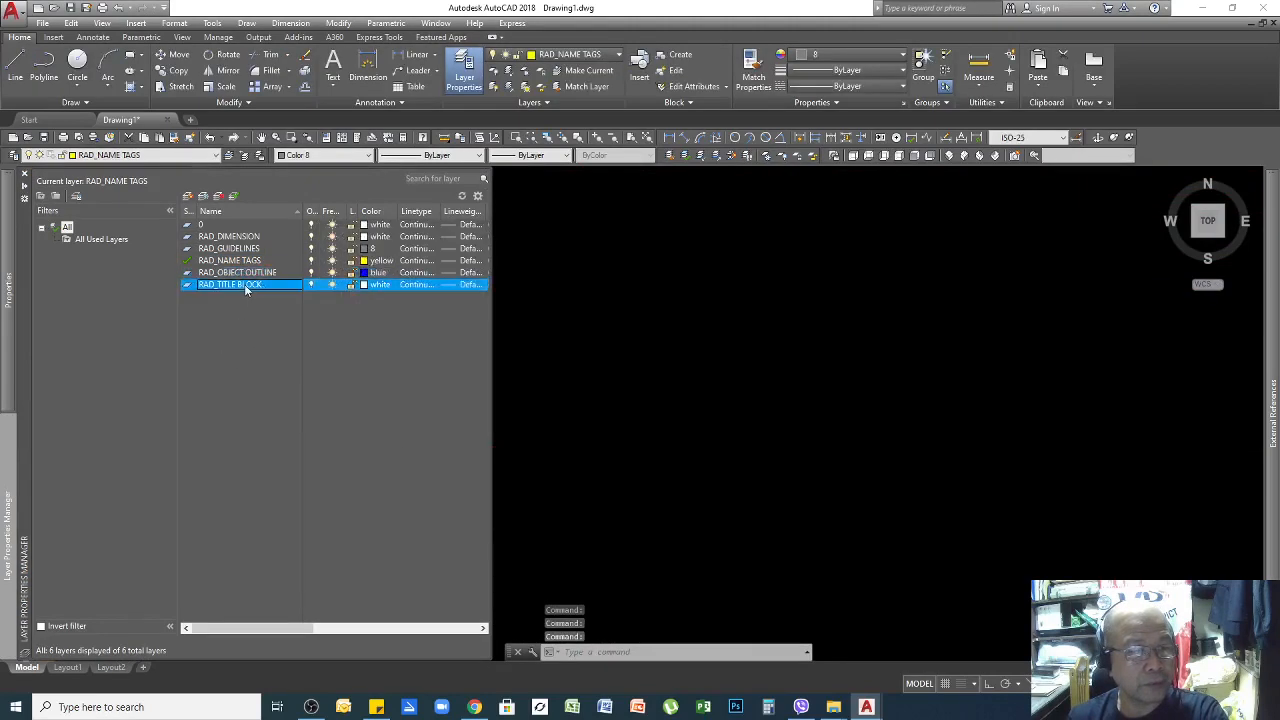
pyautogui.click(365, 285)
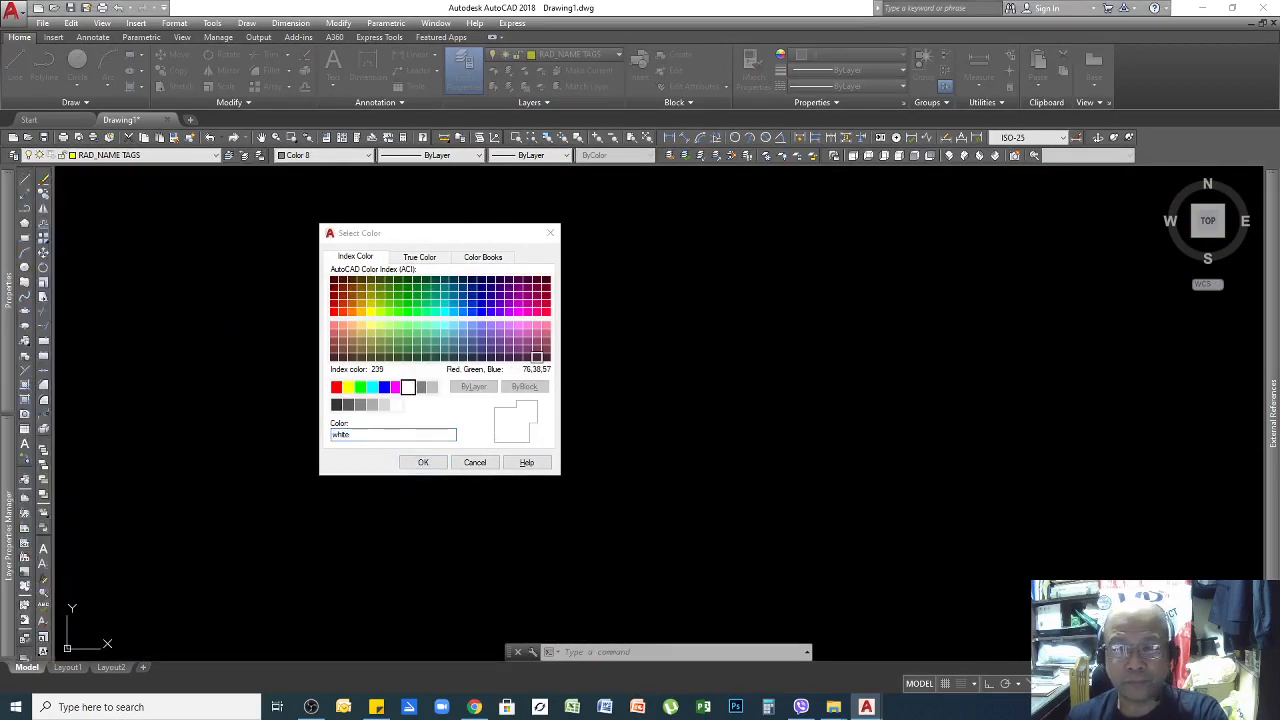
pyautogui.click(424, 463)
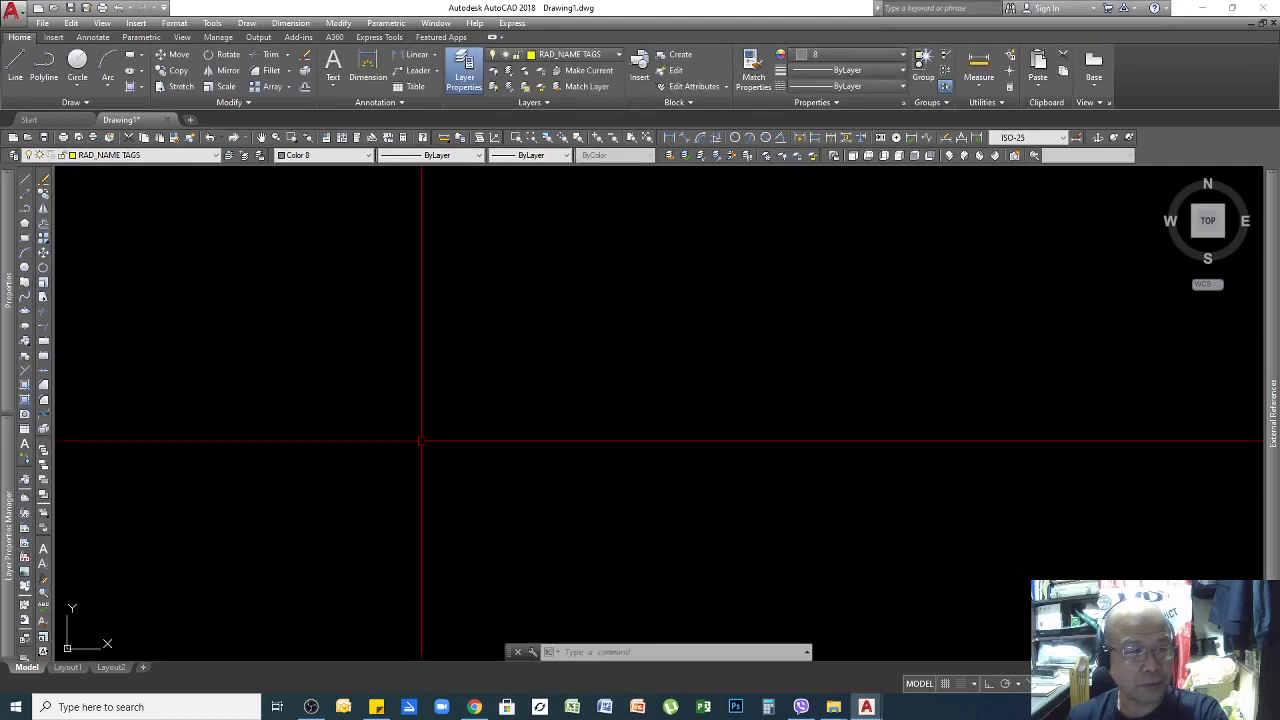
# Check the layer colors in the drawing's layer list and set the current object color to ByLayer.
pyautogui.click(217, 155)
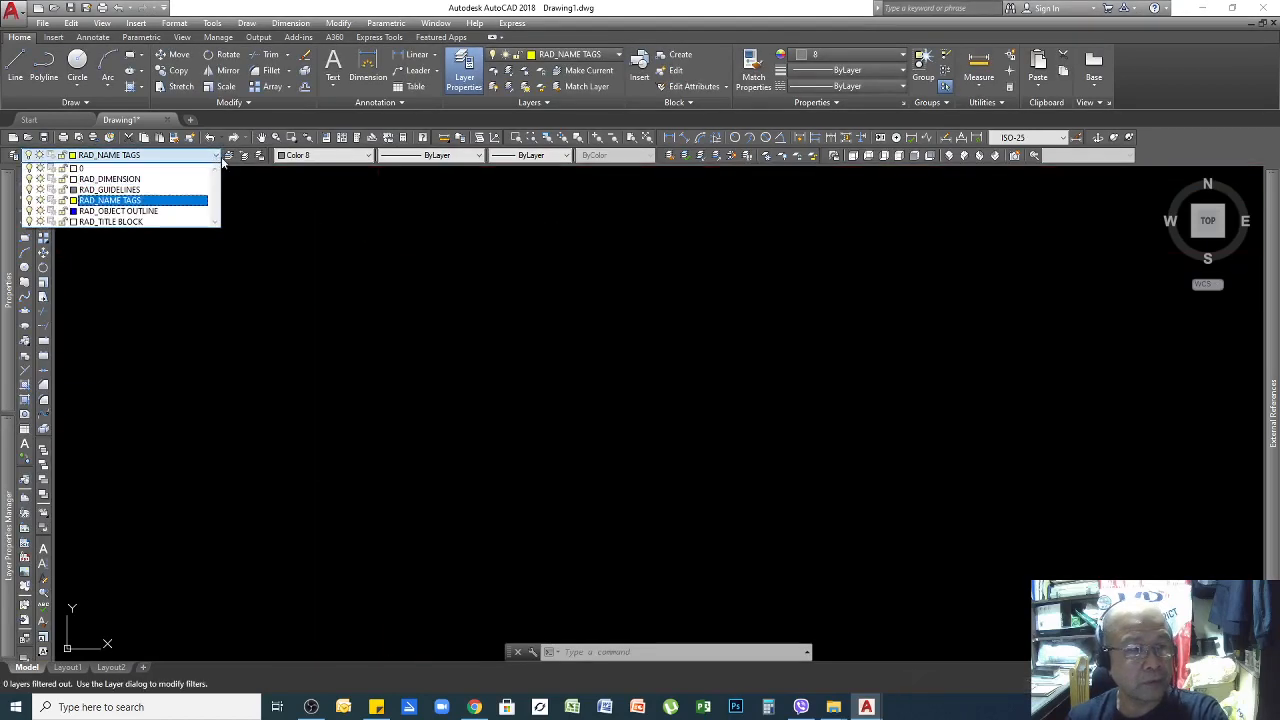
pyautogui.click(220, 158)
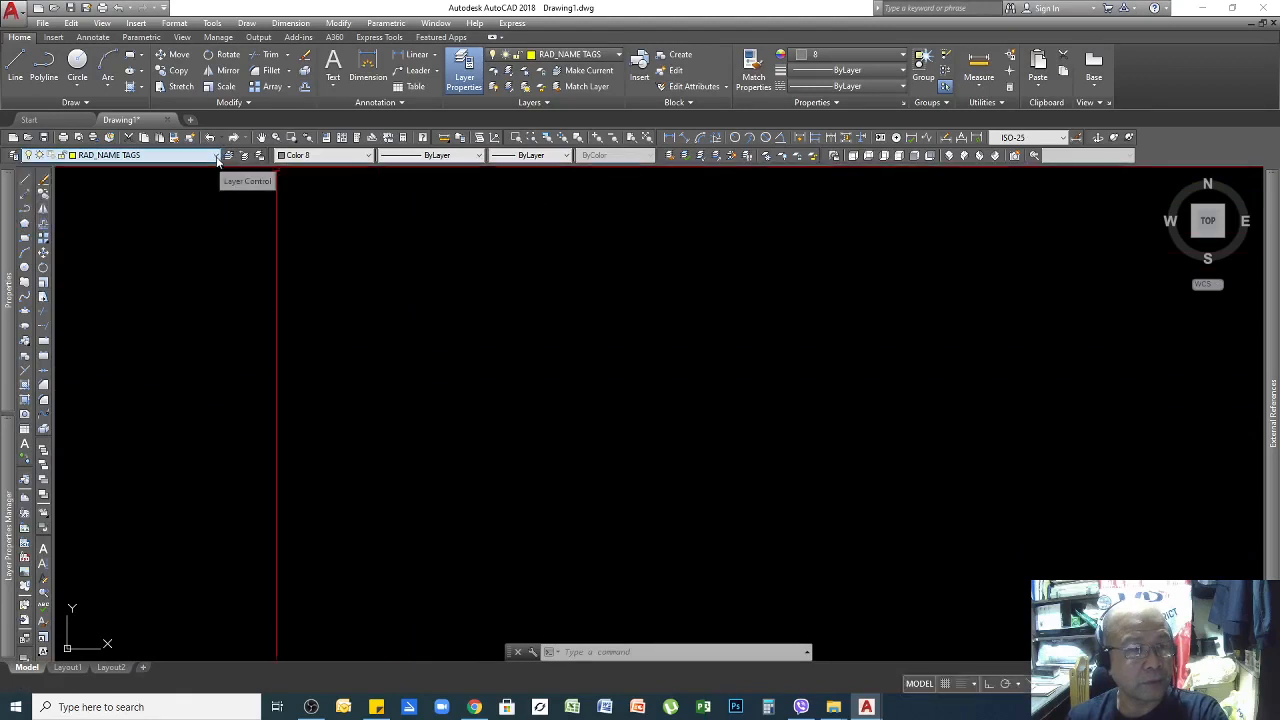
pyautogui.click(368, 157)
pyautogui.scroll(1, 340, 200)
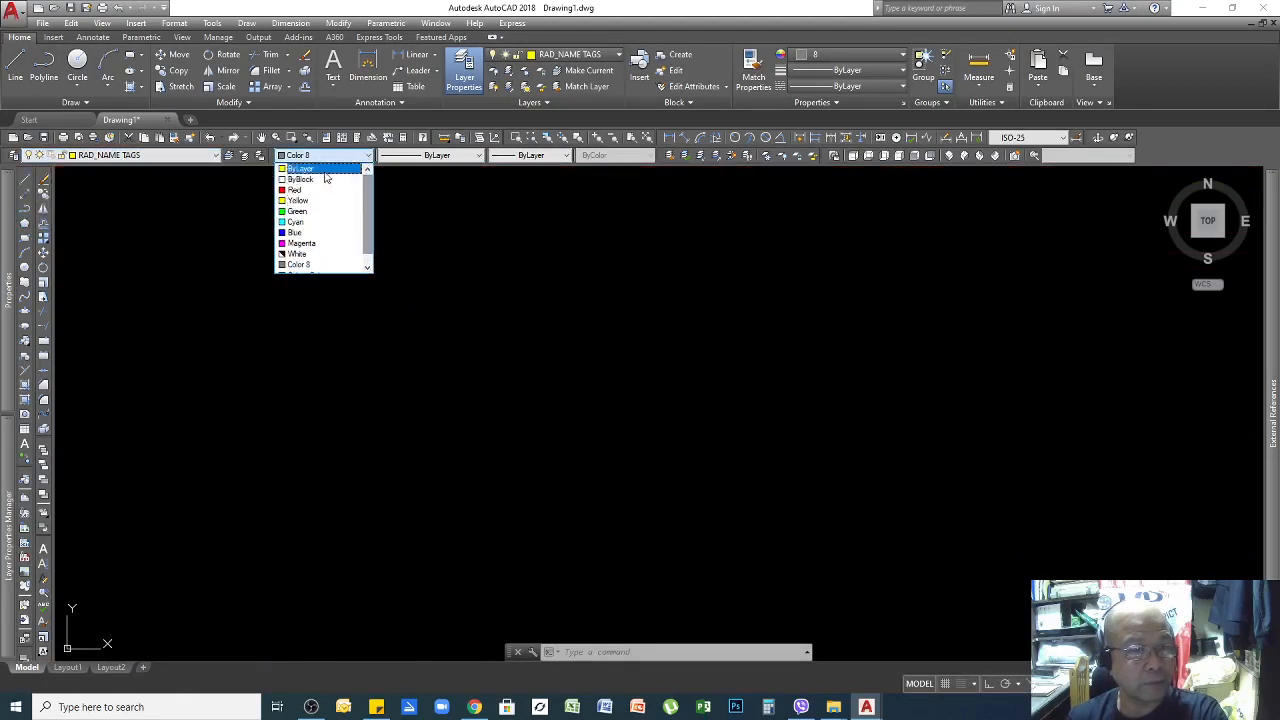
pyautogui.click(323, 168)
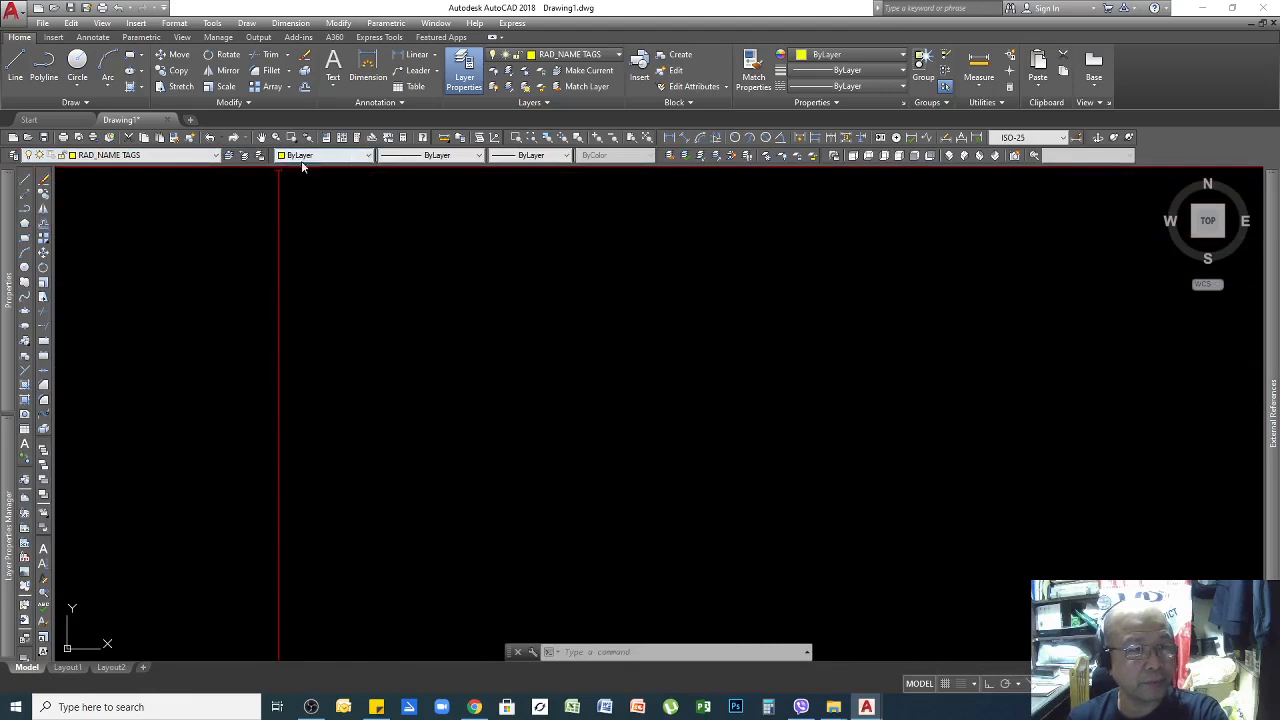
pyautogui.click(236, 250)
# Make RAD_OBJECT OUTLINE, RAD_NAME TAGS and RAD_DIMENSION current in turn to check the ByLayer color of each.
pyautogui.click(216, 155)
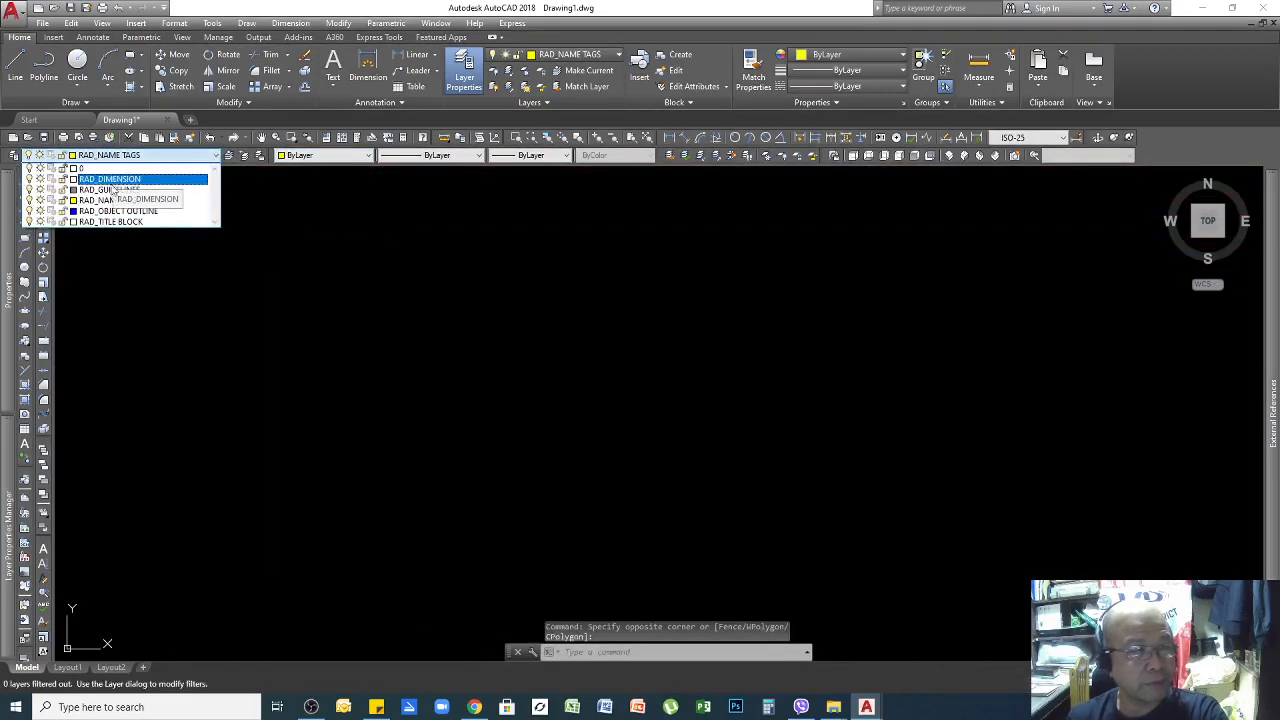
pyautogui.click(115, 211)
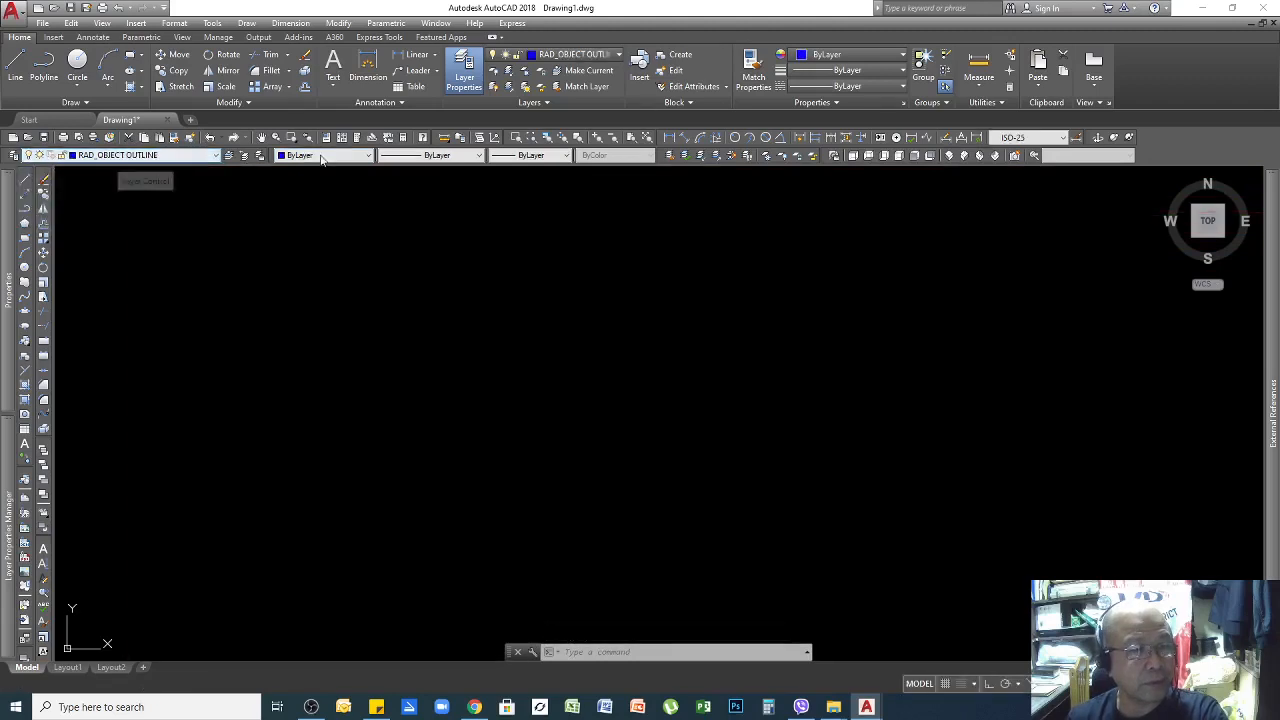
pyautogui.click(214, 160)
pyautogui.click(115, 205)
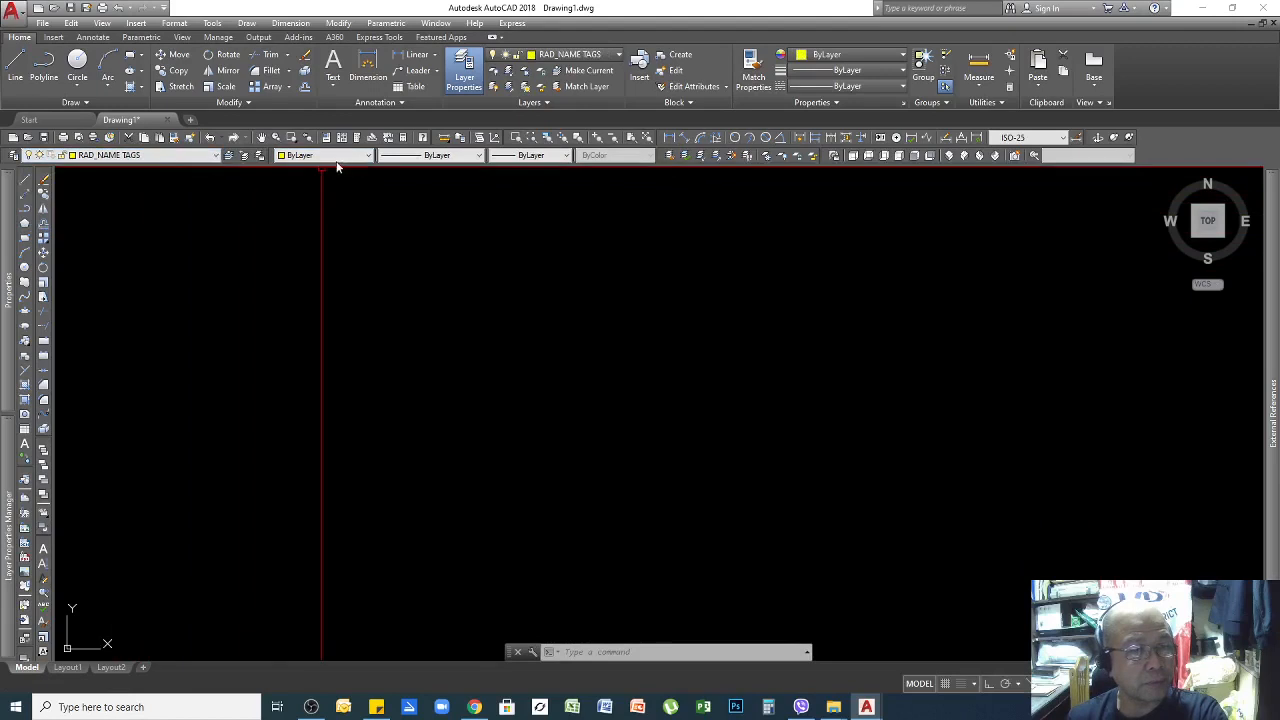
pyautogui.click(214, 156)
pyautogui.click(122, 180)
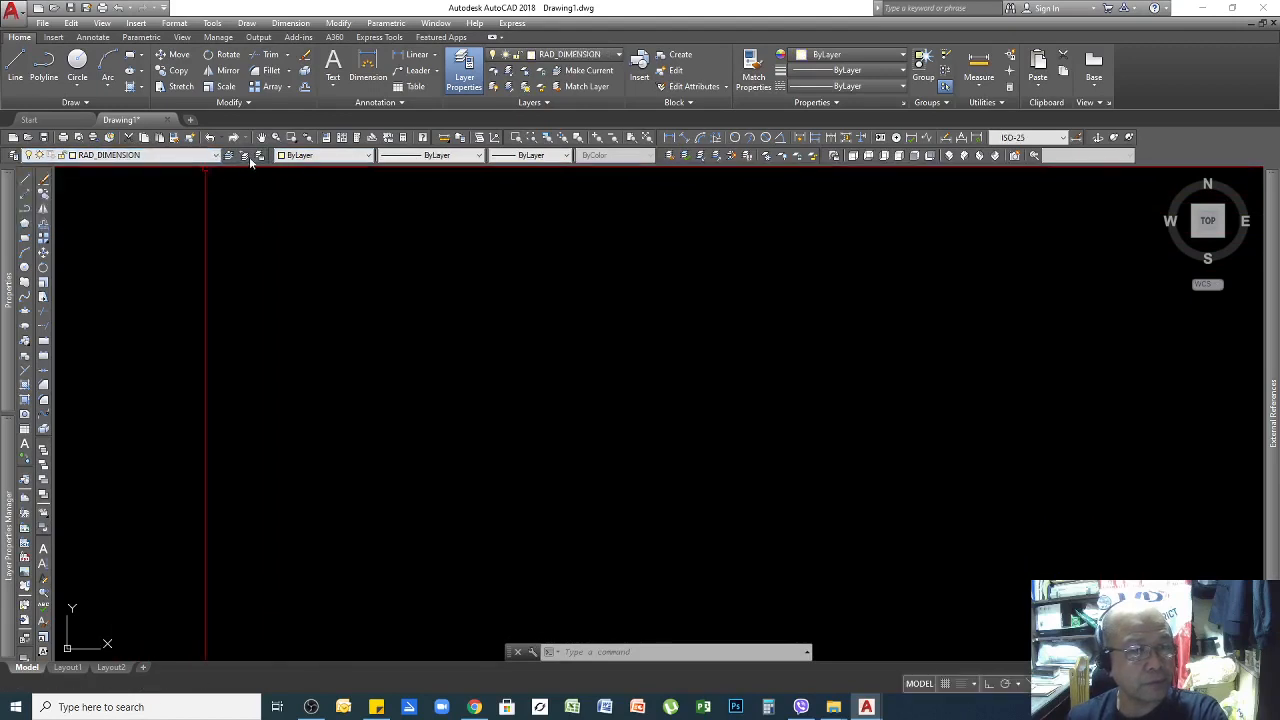
# Make RAD_TITLE BLOCK the current layer and clear any pending selection in the drawing.
pyautogui.click(216, 157)
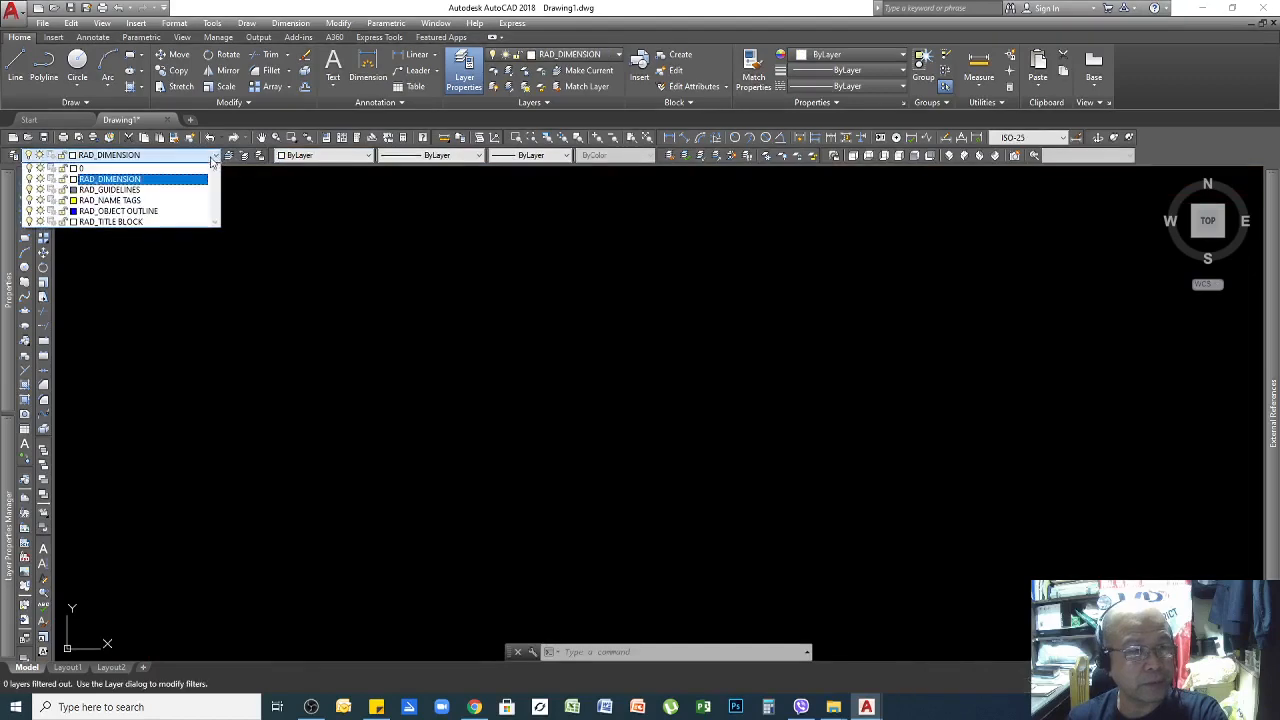
pyautogui.click(118, 221)
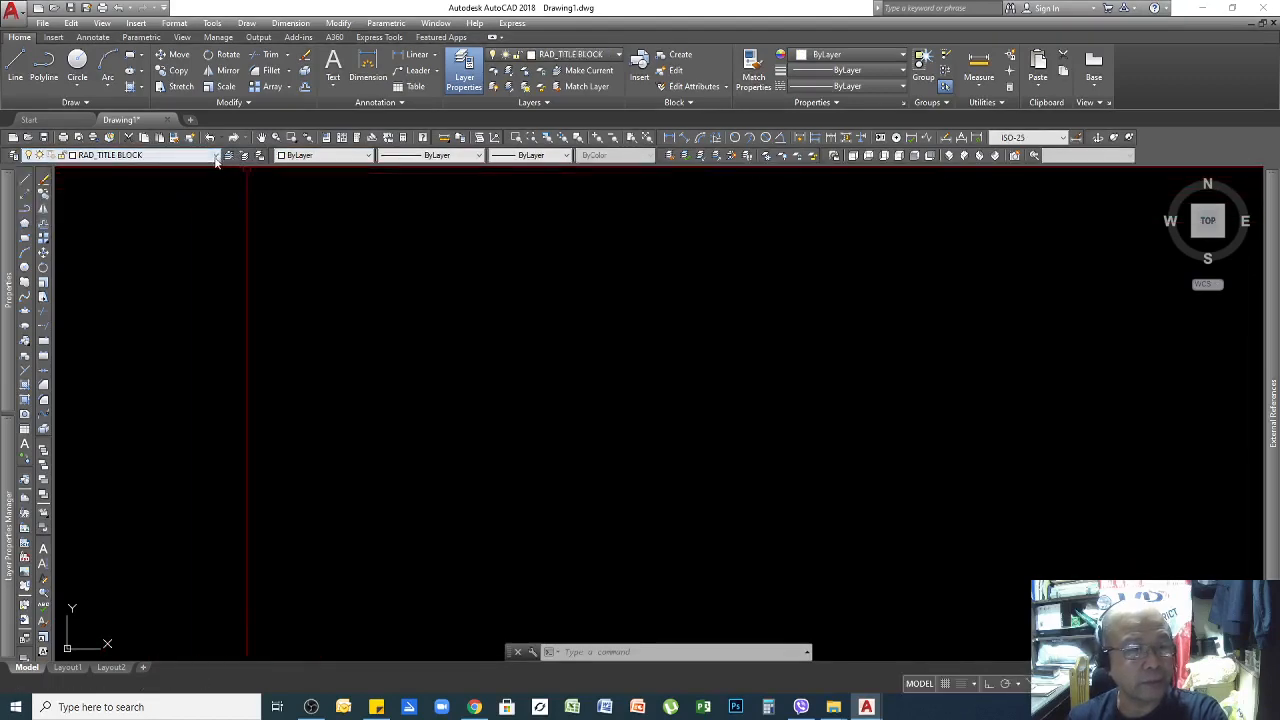
pyautogui.click(211, 237)
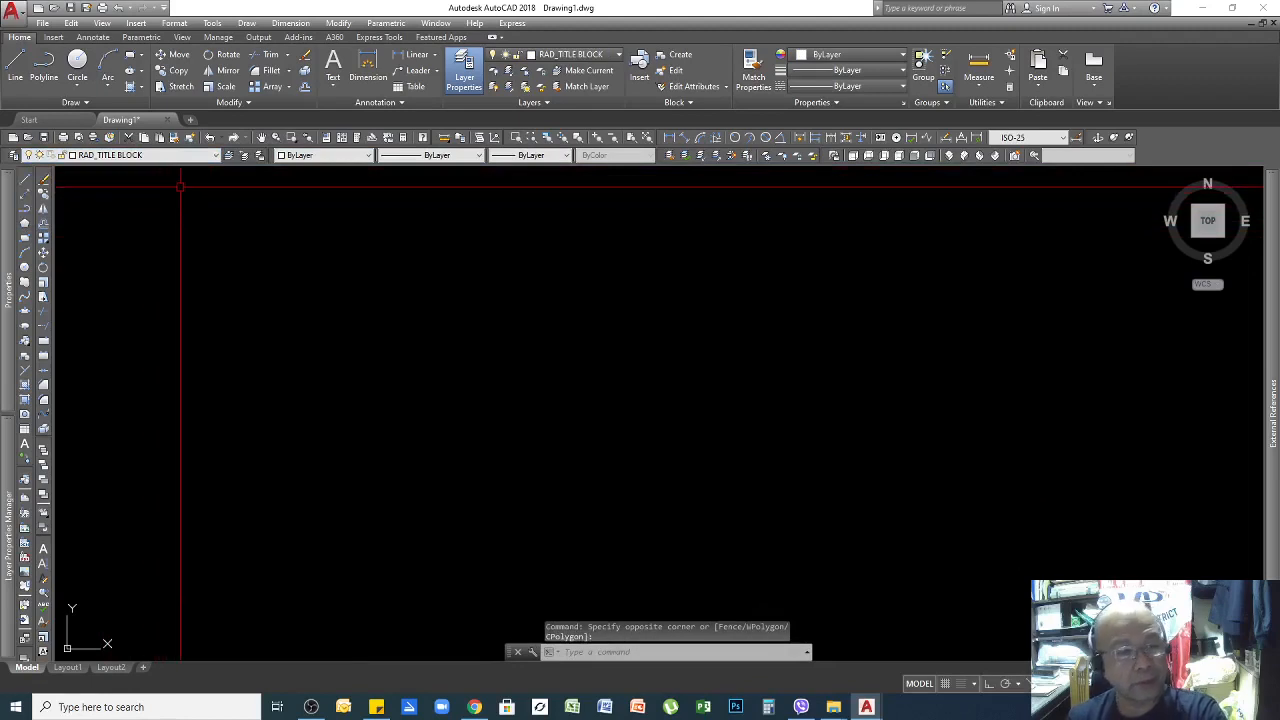
pyautogui.press('Escape')
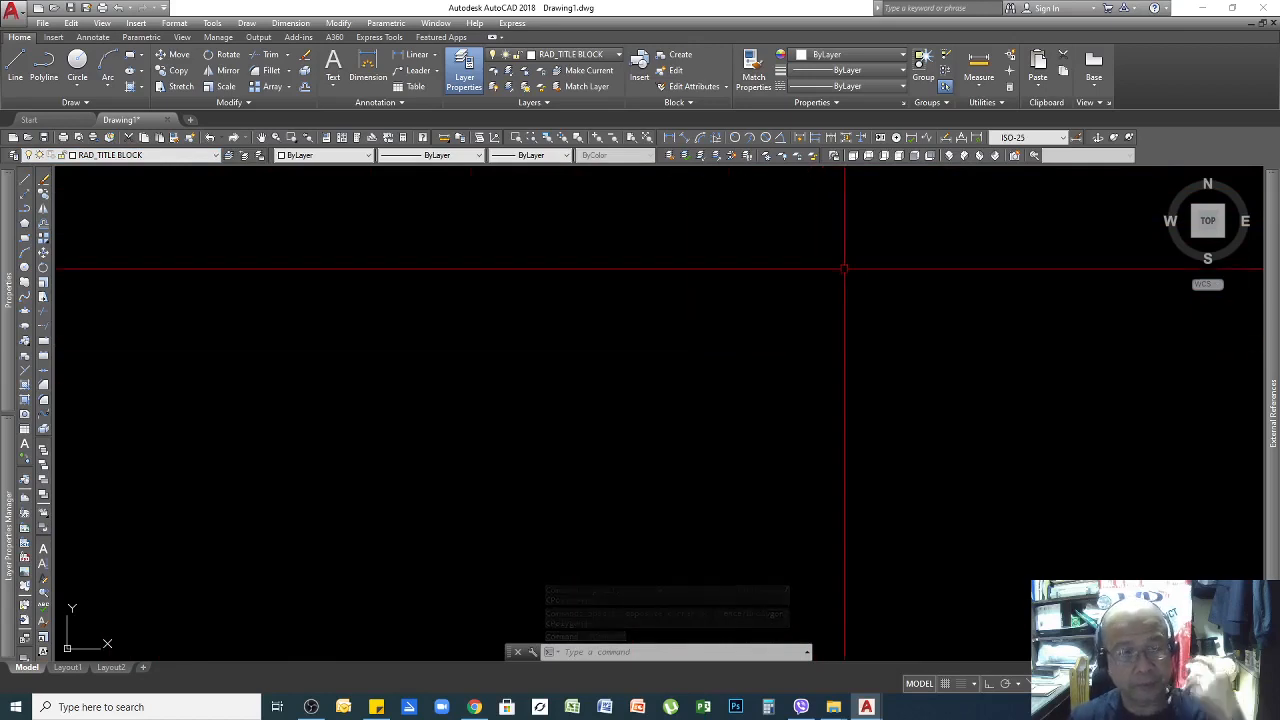
# Set the drawing limits with the lower left corner at 0,0 and the upper right corner at 420,297.
pyautogui.press('Escape')
pyautogui.press('Escape')
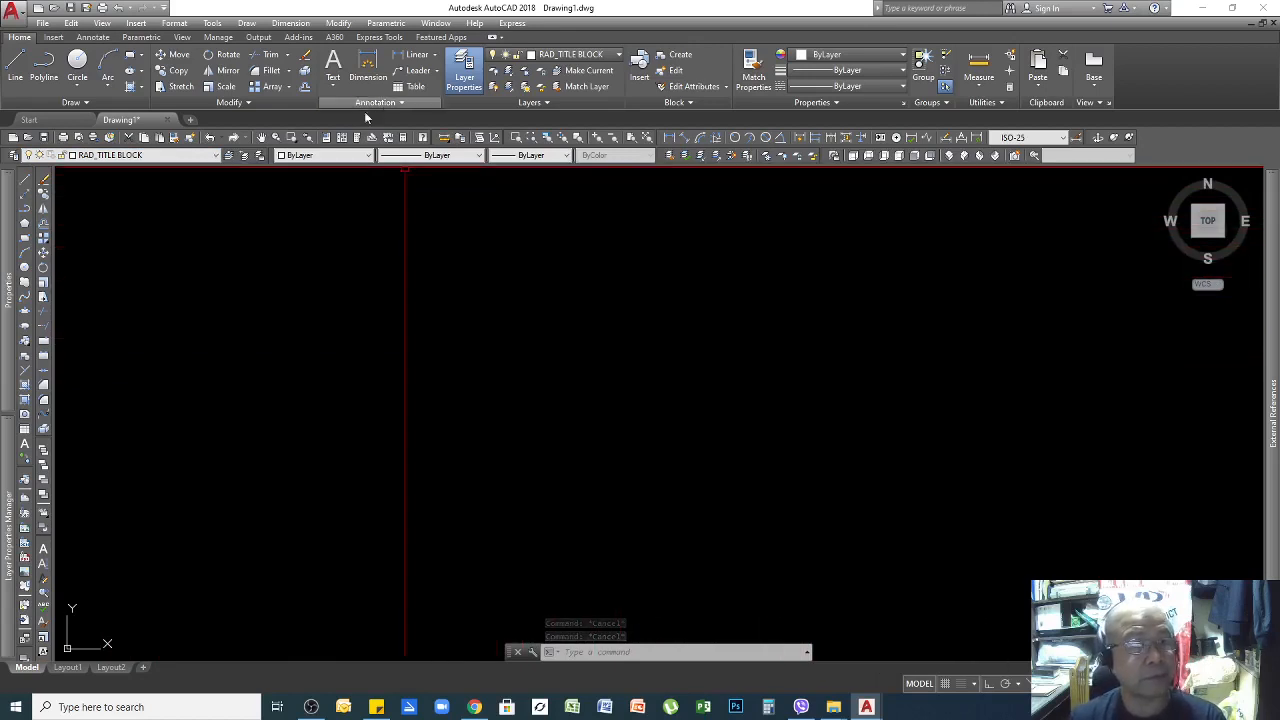
pyautogui.click(175, 23)
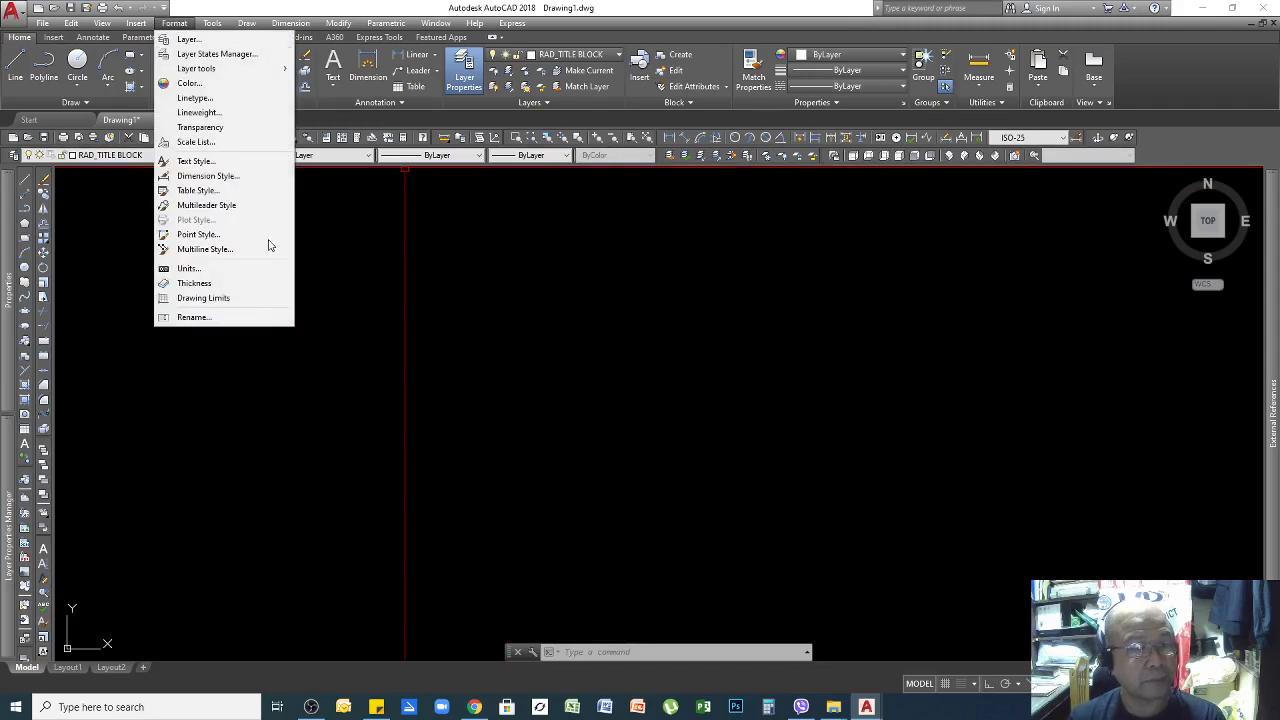
pyautogui.click(203, 298)
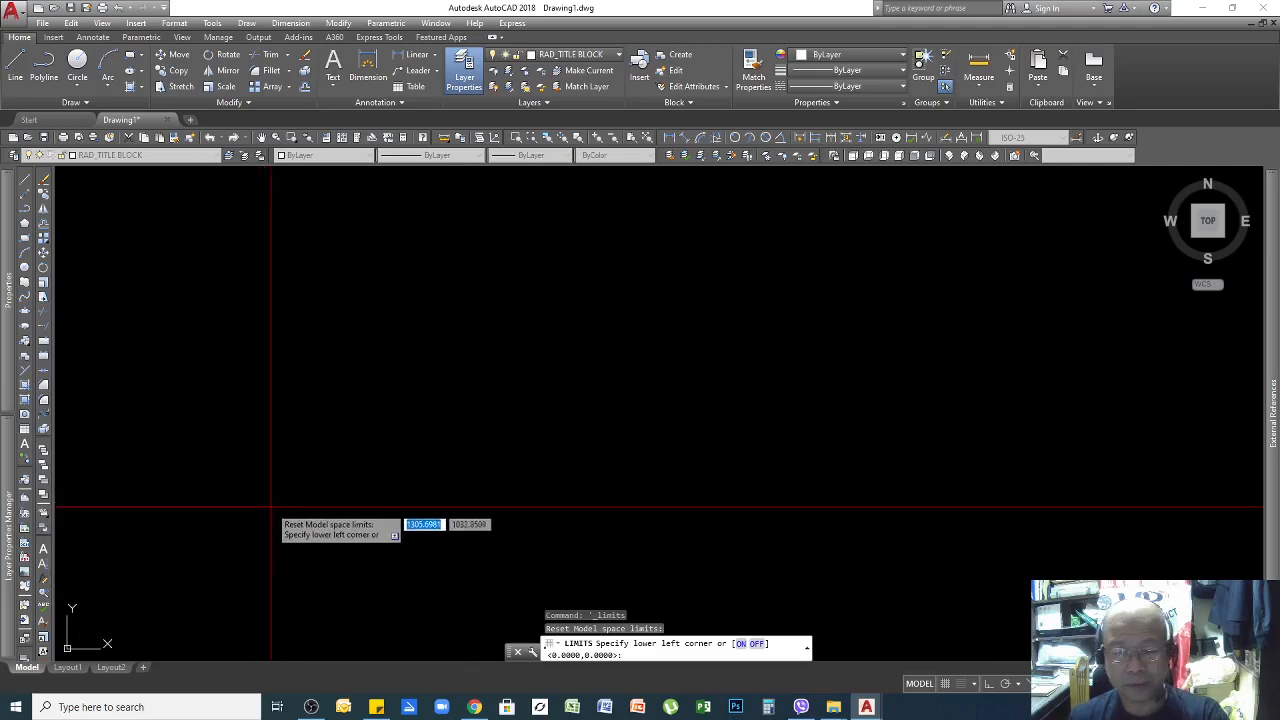
pyautogui.write('0')
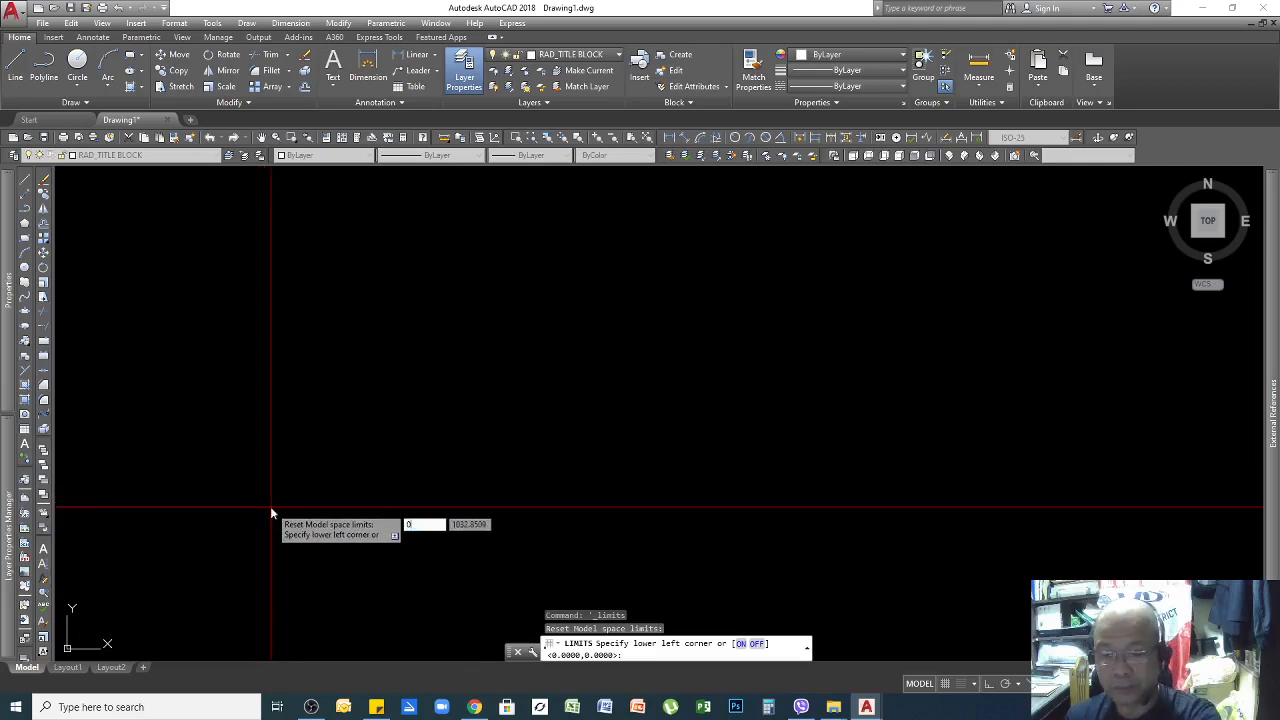
pyautogui.press('Tab')
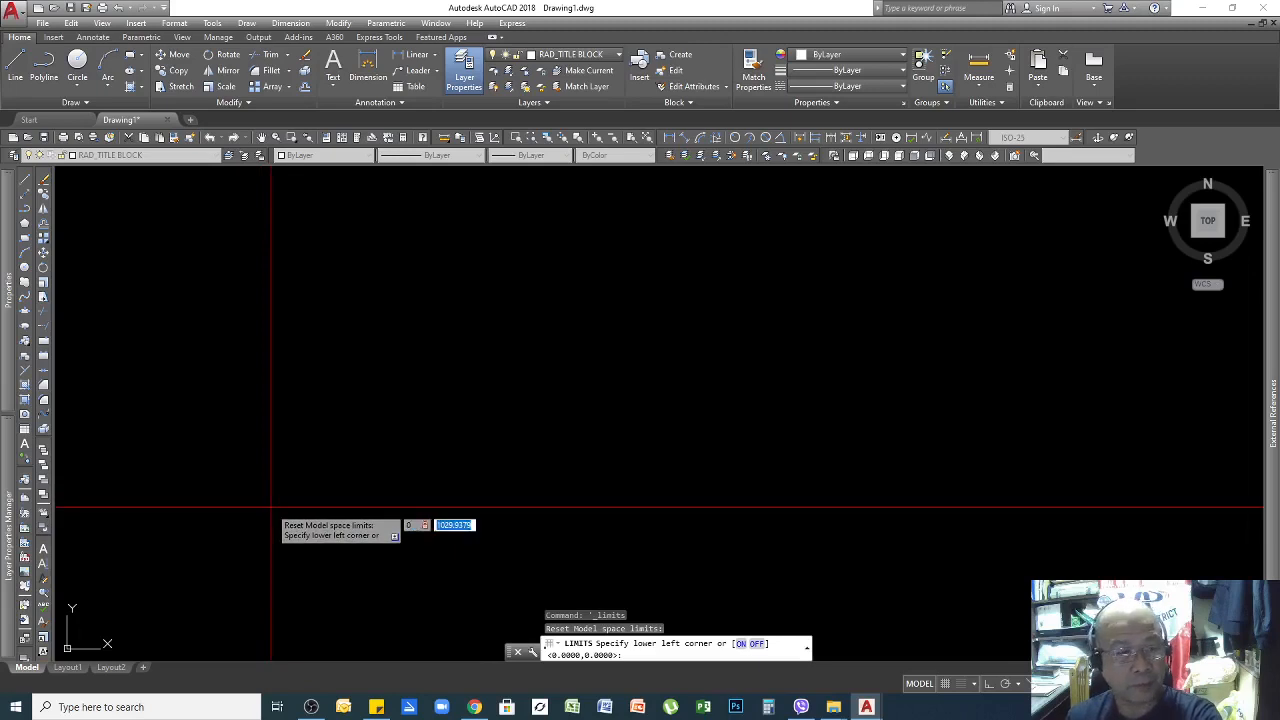
pyautogui.write('0')
pyautogui.press('Return')
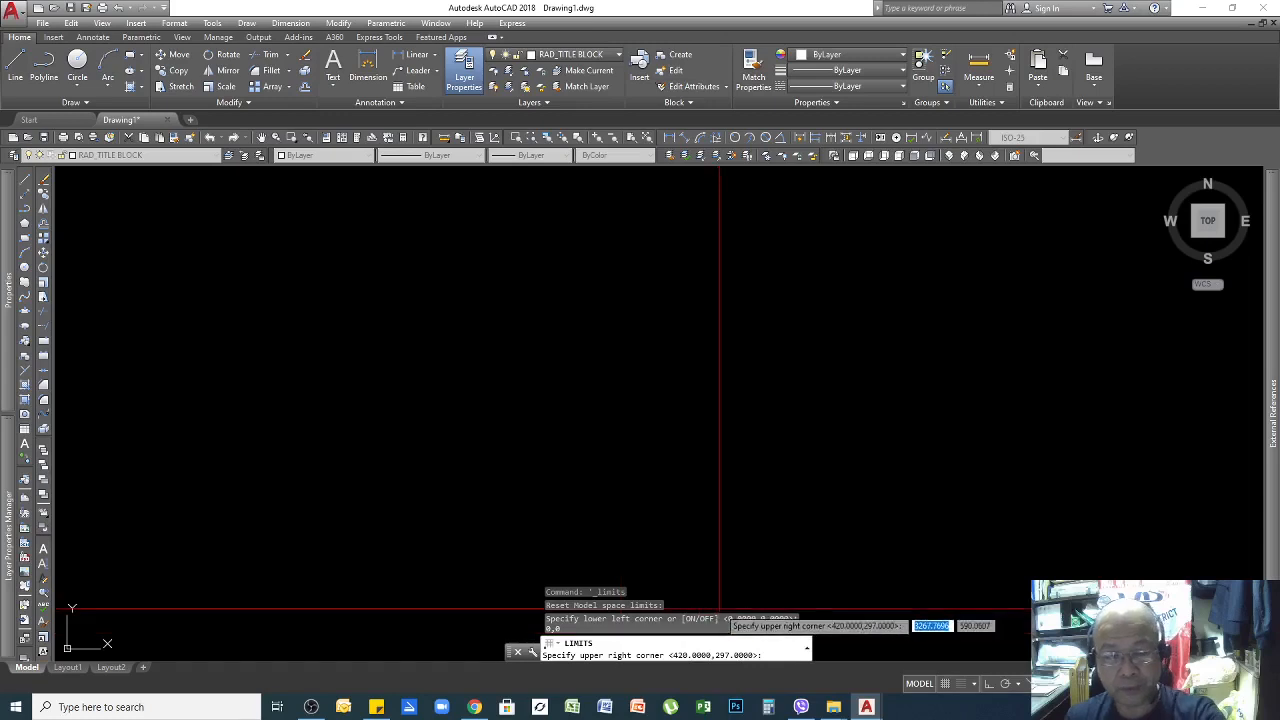
pyautogui.write('420')
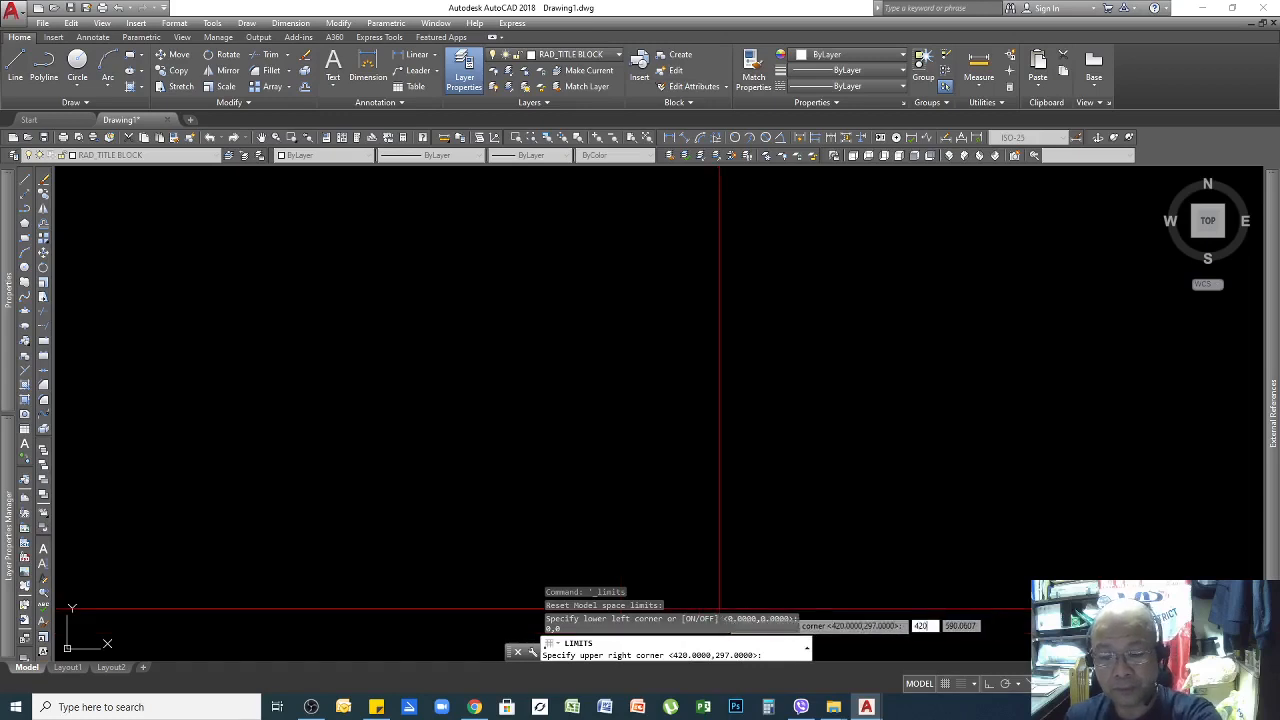
pyautogui.press('Tab')
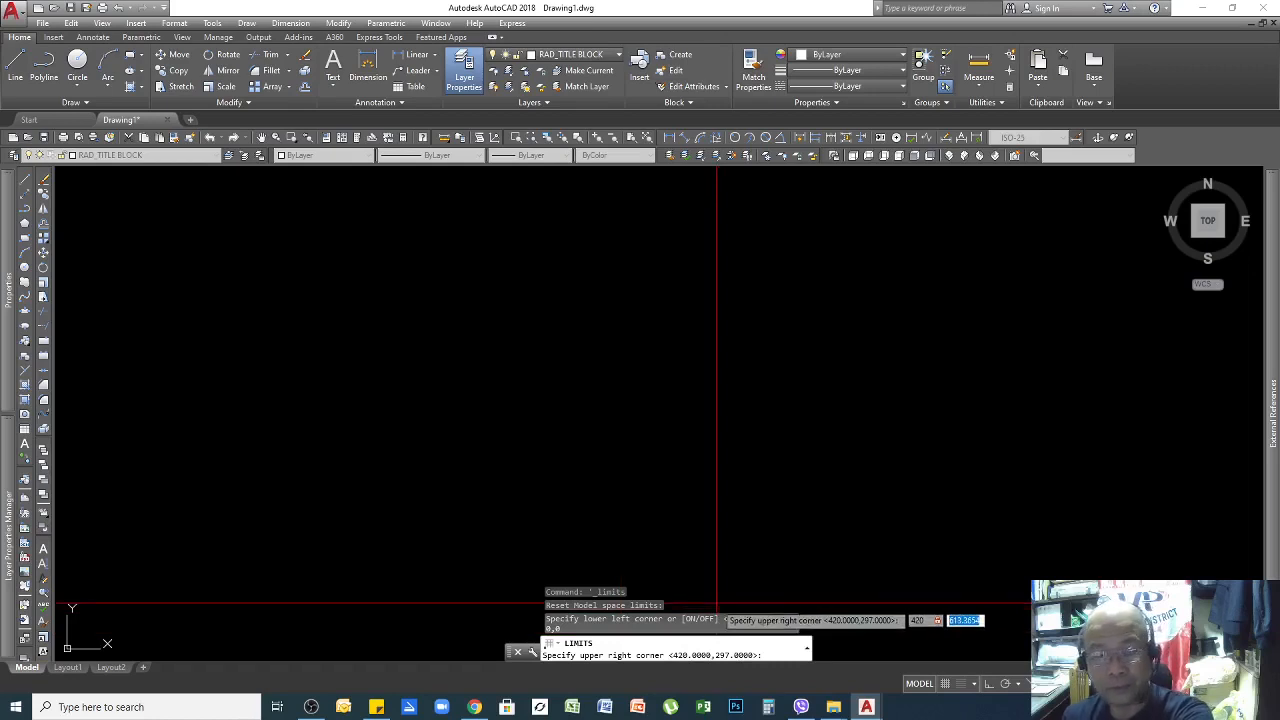
pyautogui.write('25')
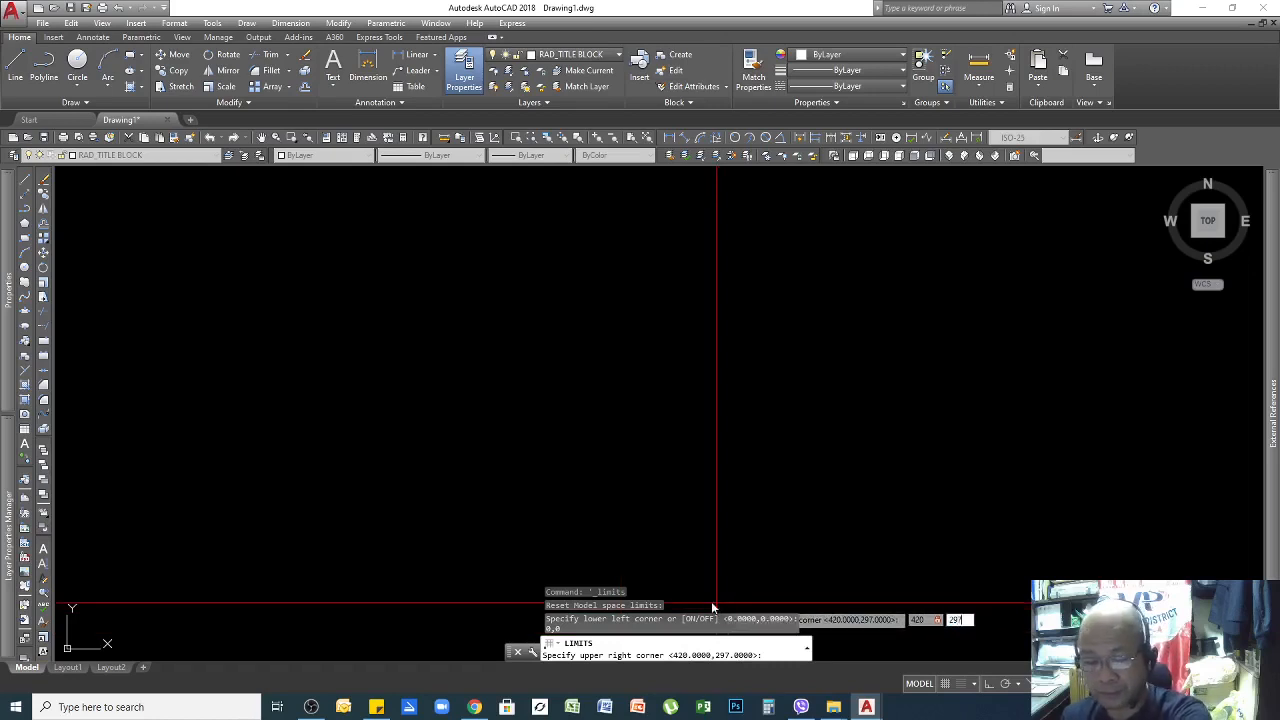
pyautogui.press('Return')
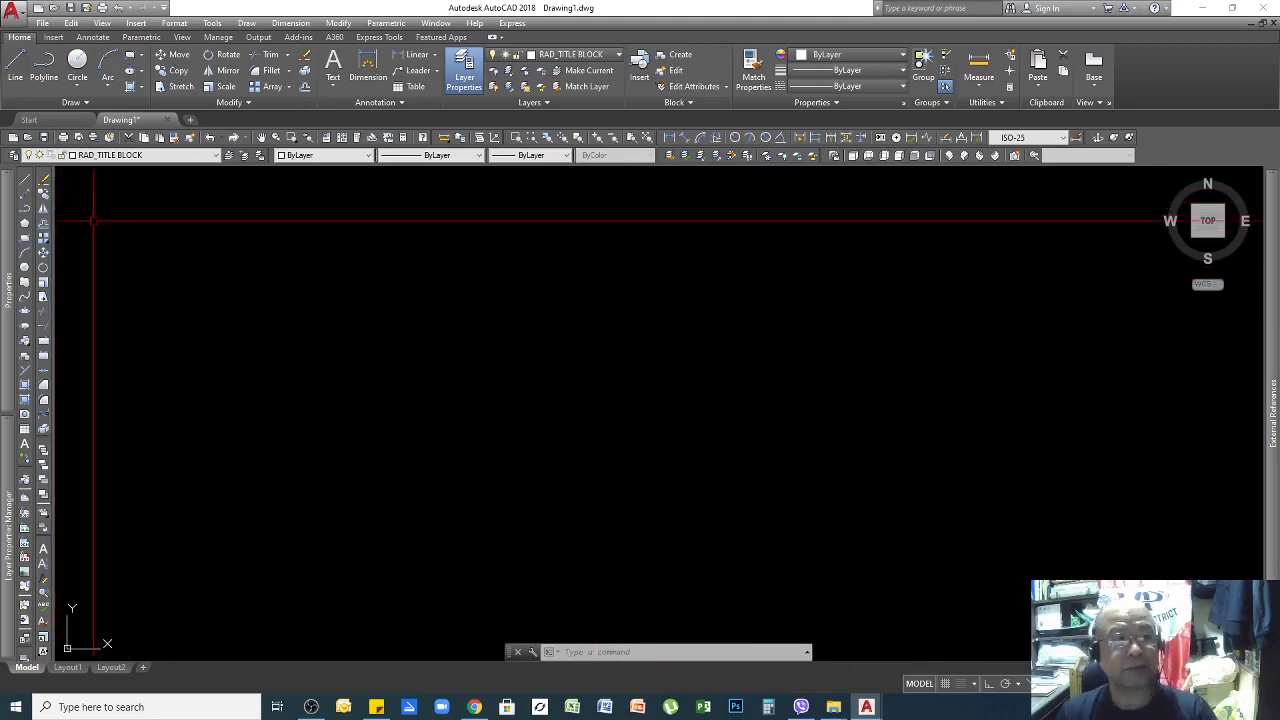
# Draw a rectangle from 0,0 to 420,297 on the RAD_TITLE BLOCK layer as the sheet outline.
pyautogui.click(25, 238)
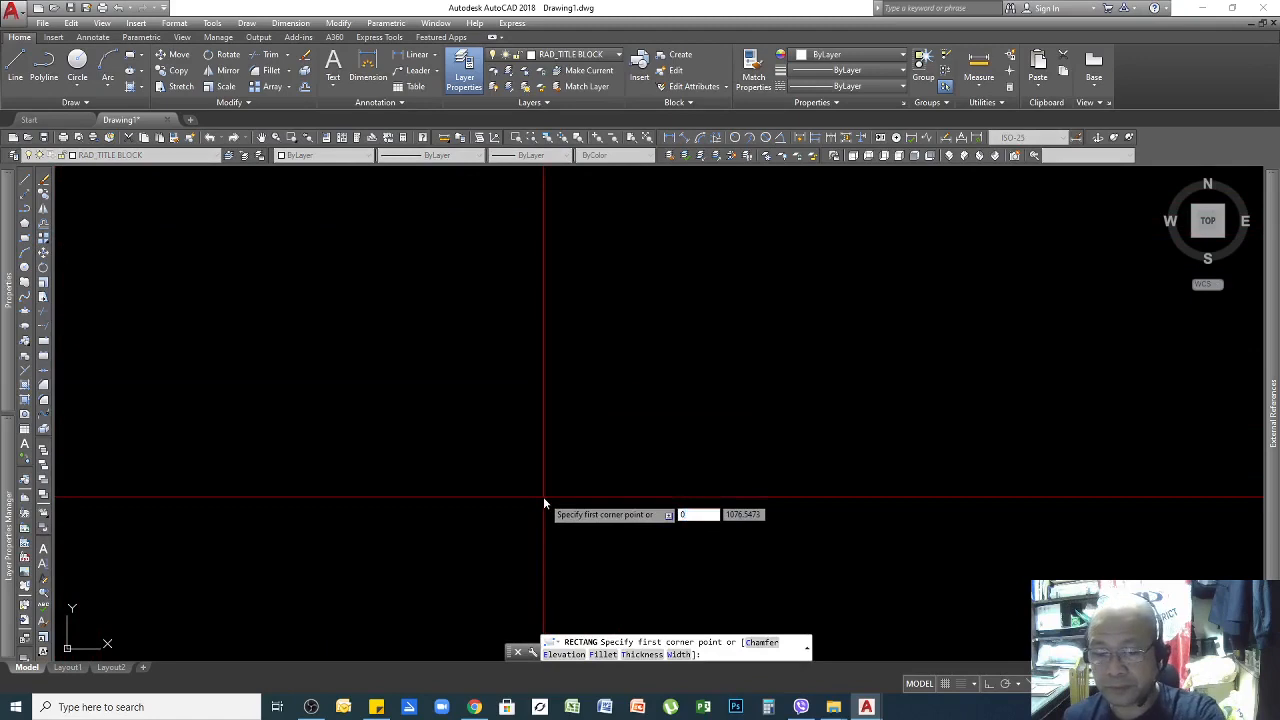
pyautogui.press('Tab')
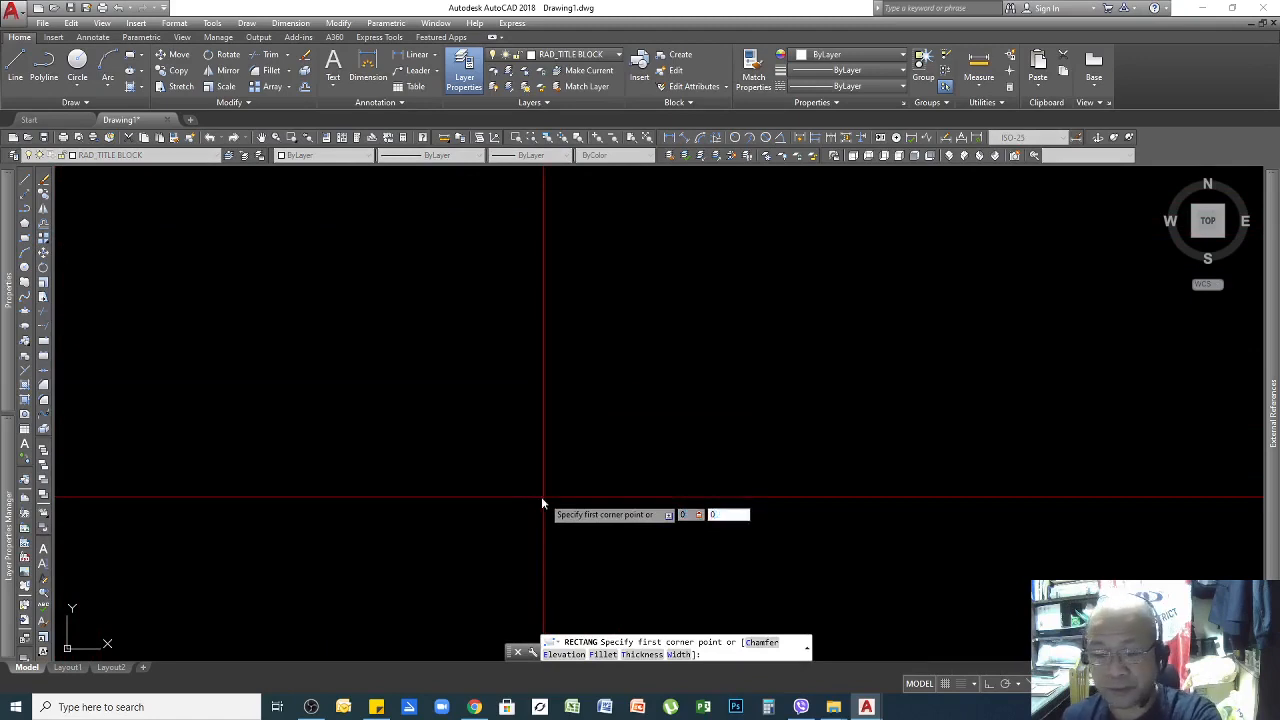
pyautogui.press('Return')
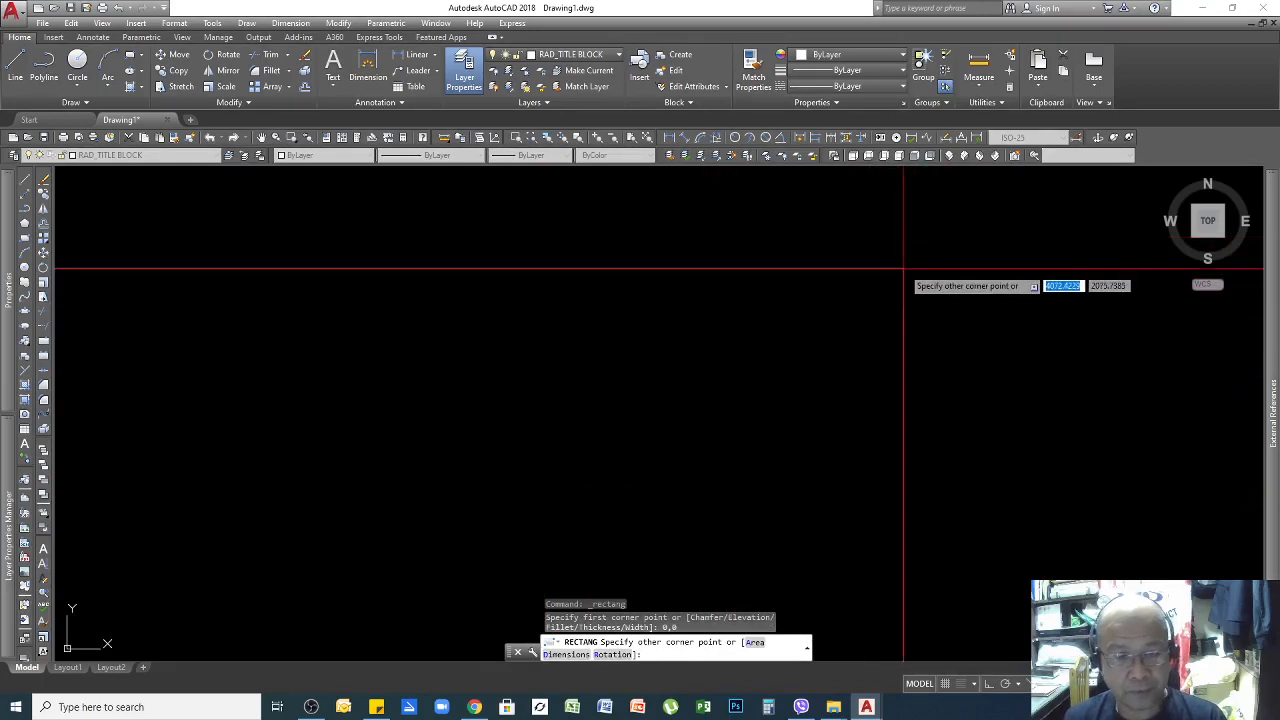
pyautogui.write('420')
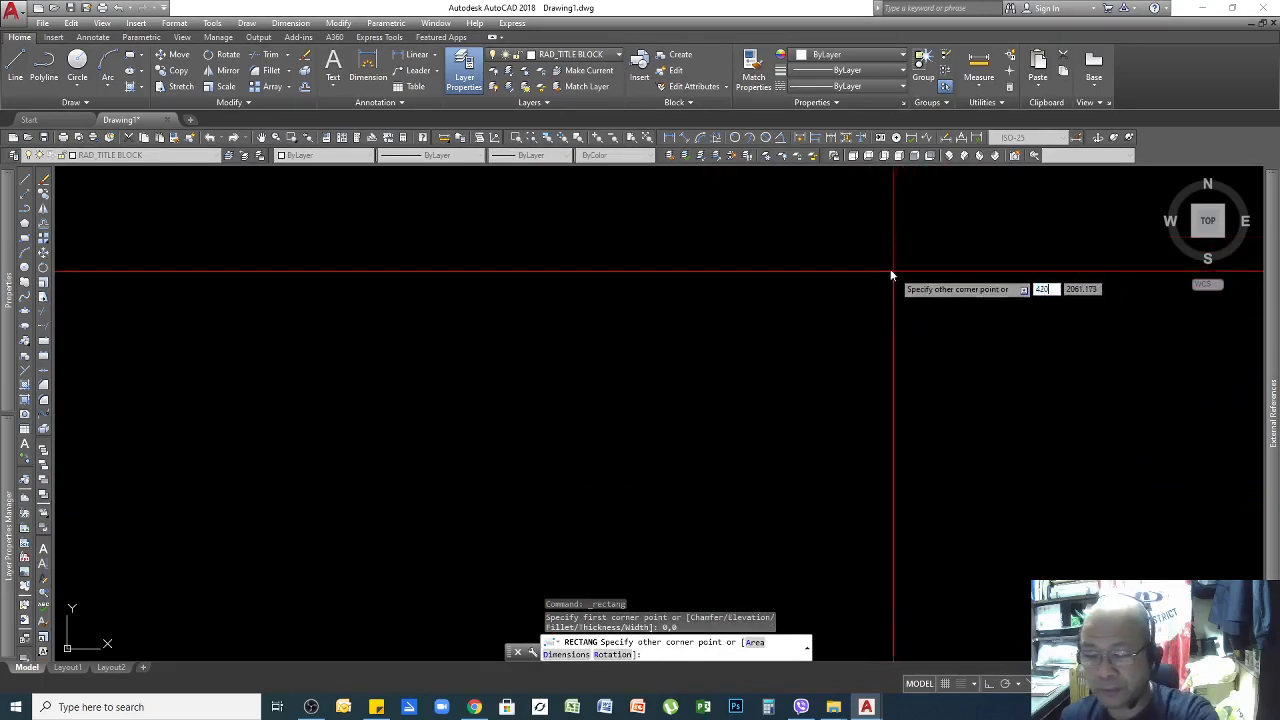
pyautogui.press('Tab')
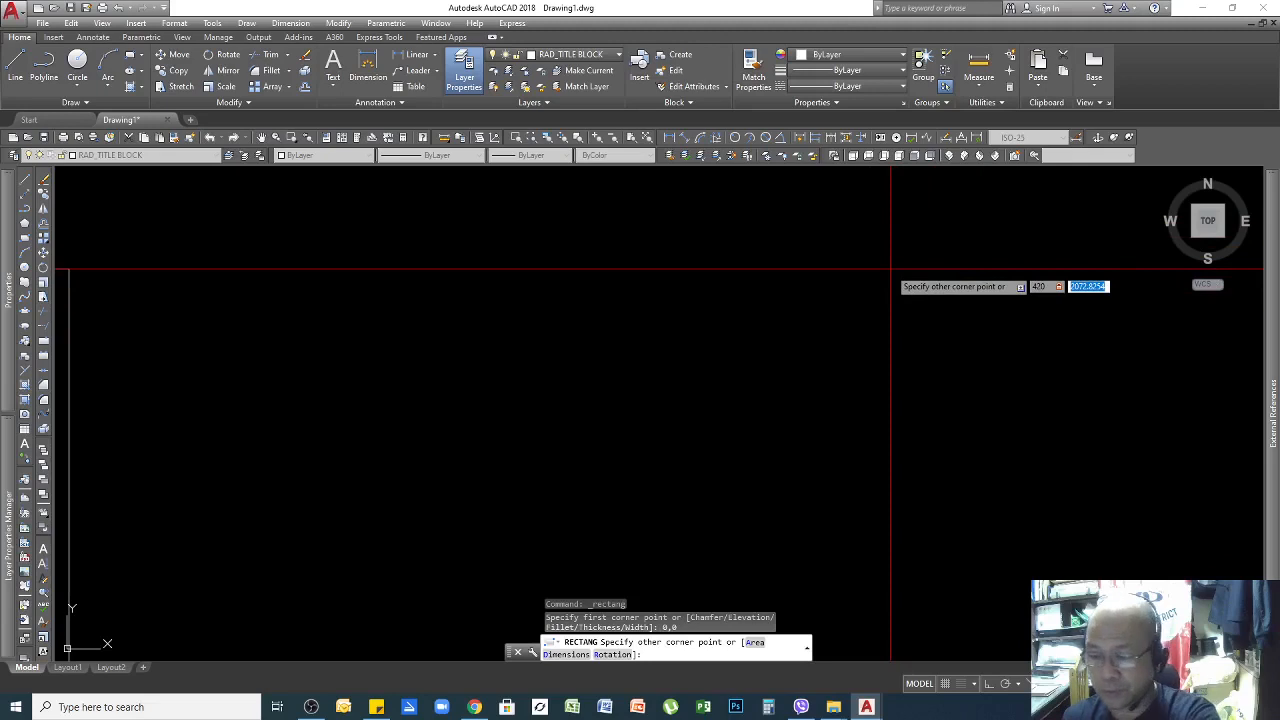
pyautogui.write('297')
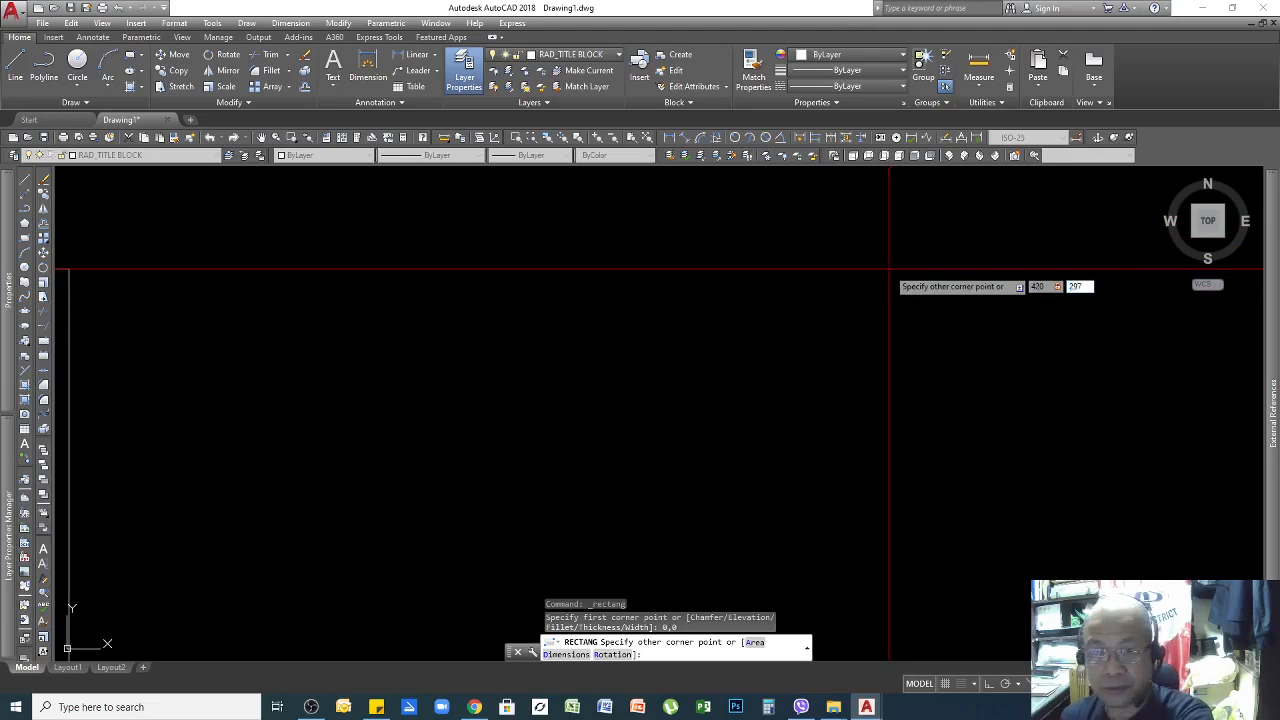
pyautogui.press('Return')
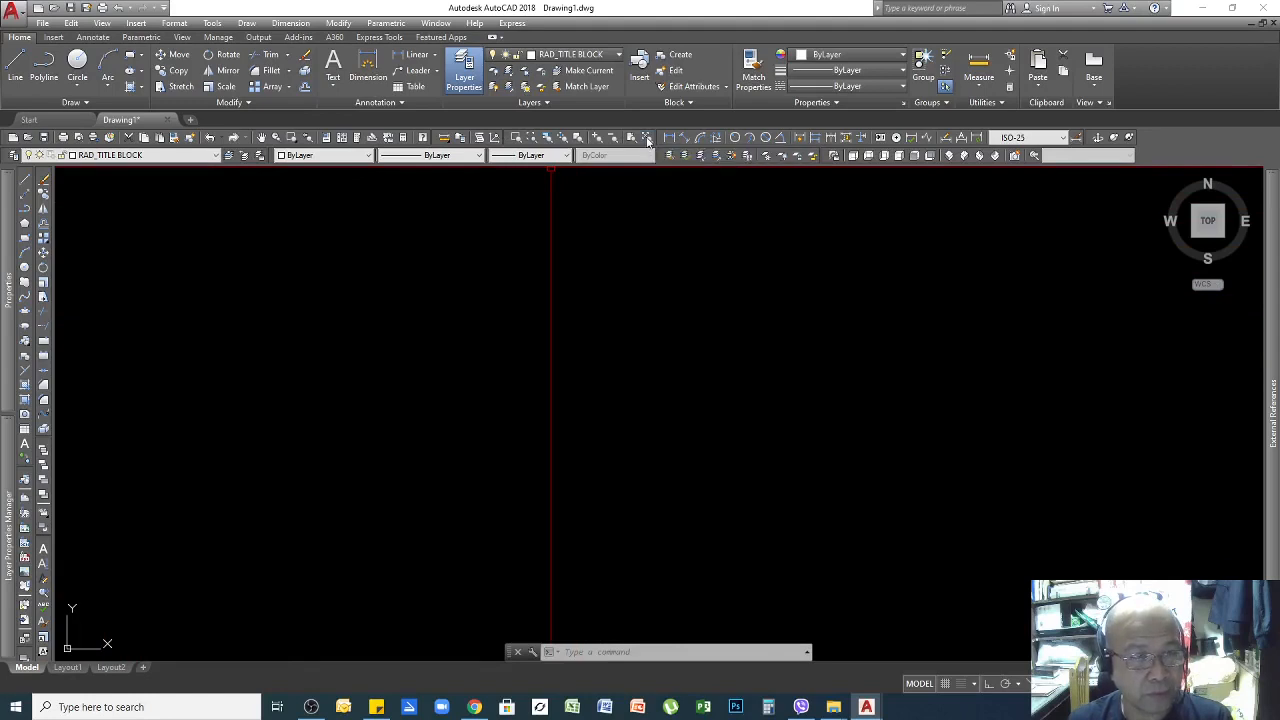
# Offset the sheet rectangle 15 units inward to form the inner border.
pyautogui.click(647, 141)
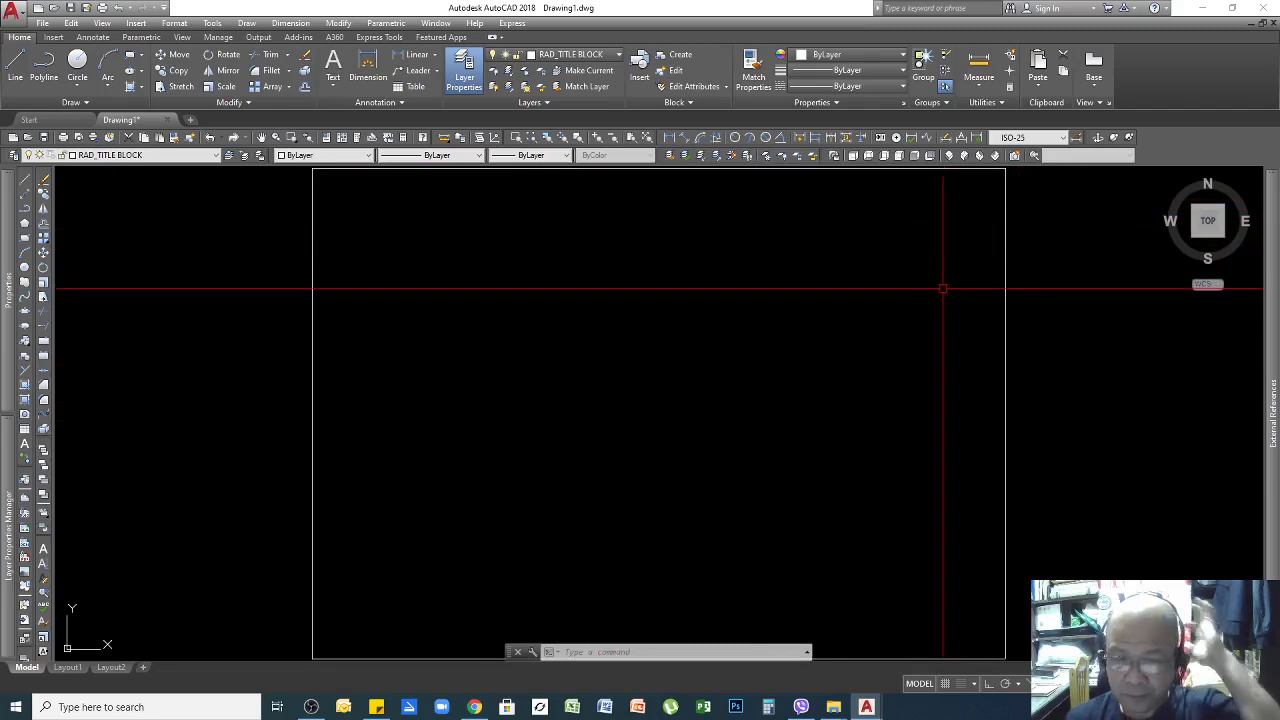
pyautogui.scroll(-2, 957, 272)
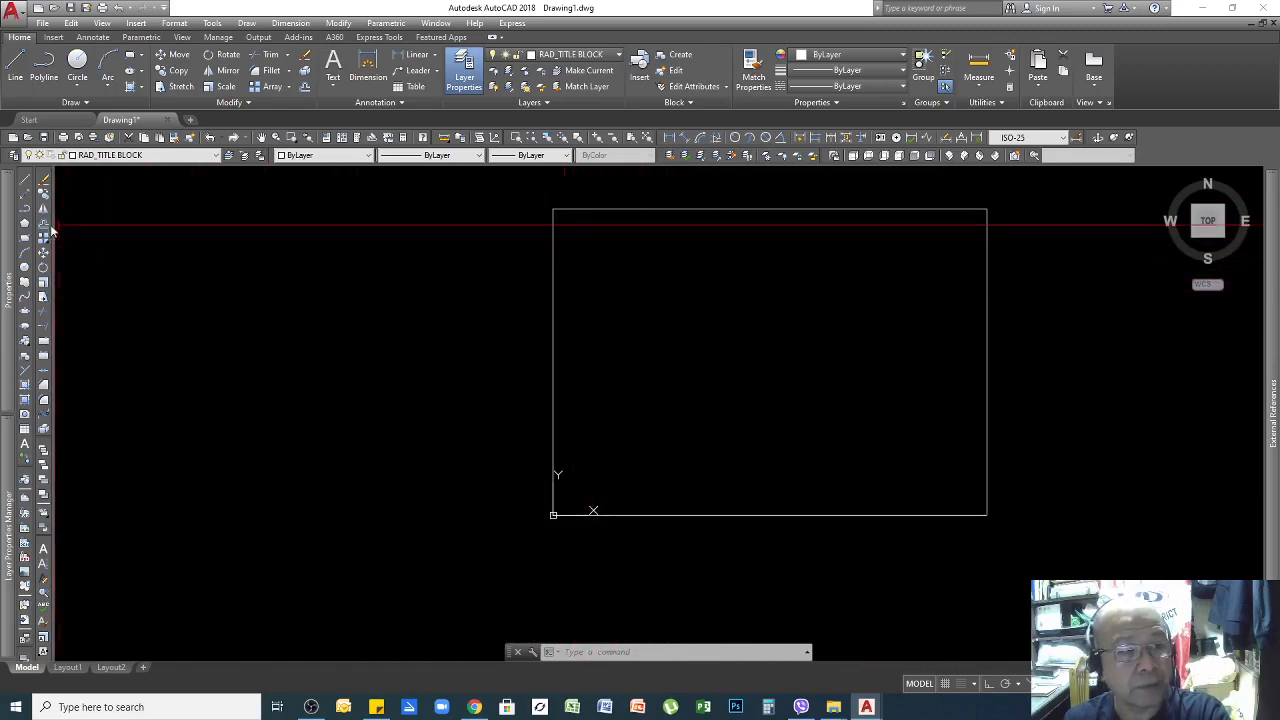
pyautogui.write('O')
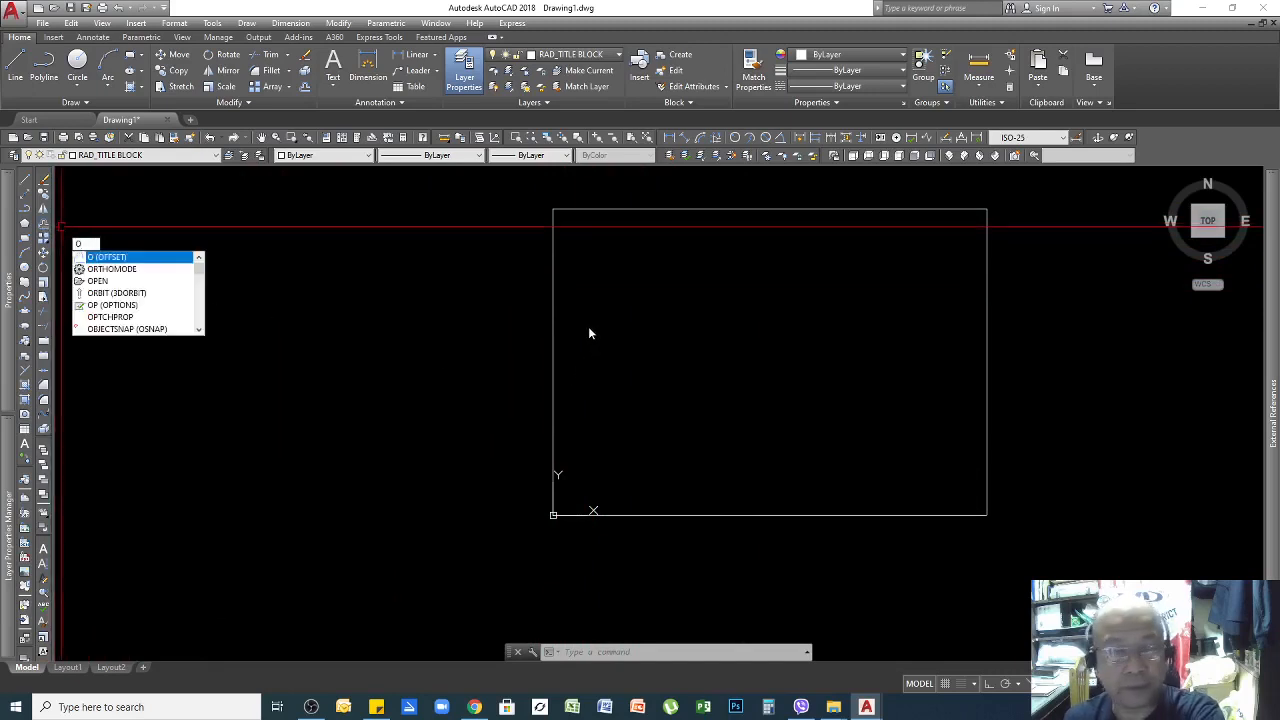
pyautogui.press('Return')
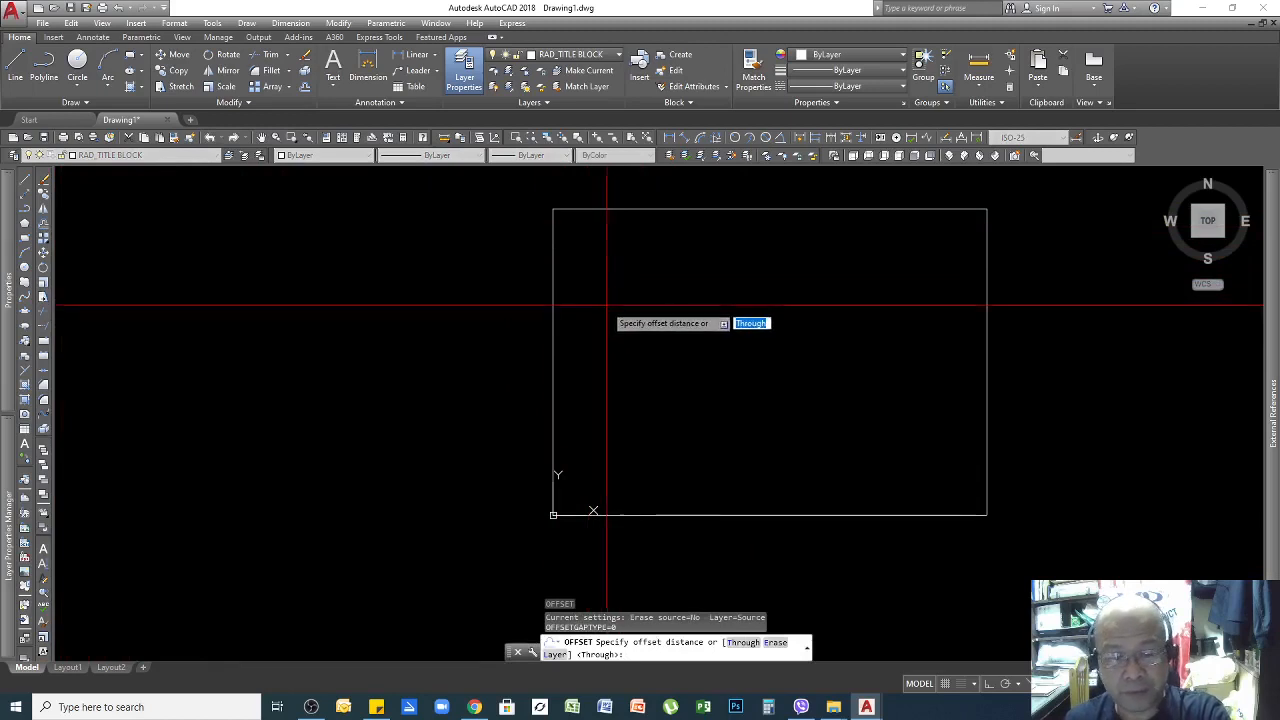
pyautogui.press('Return')
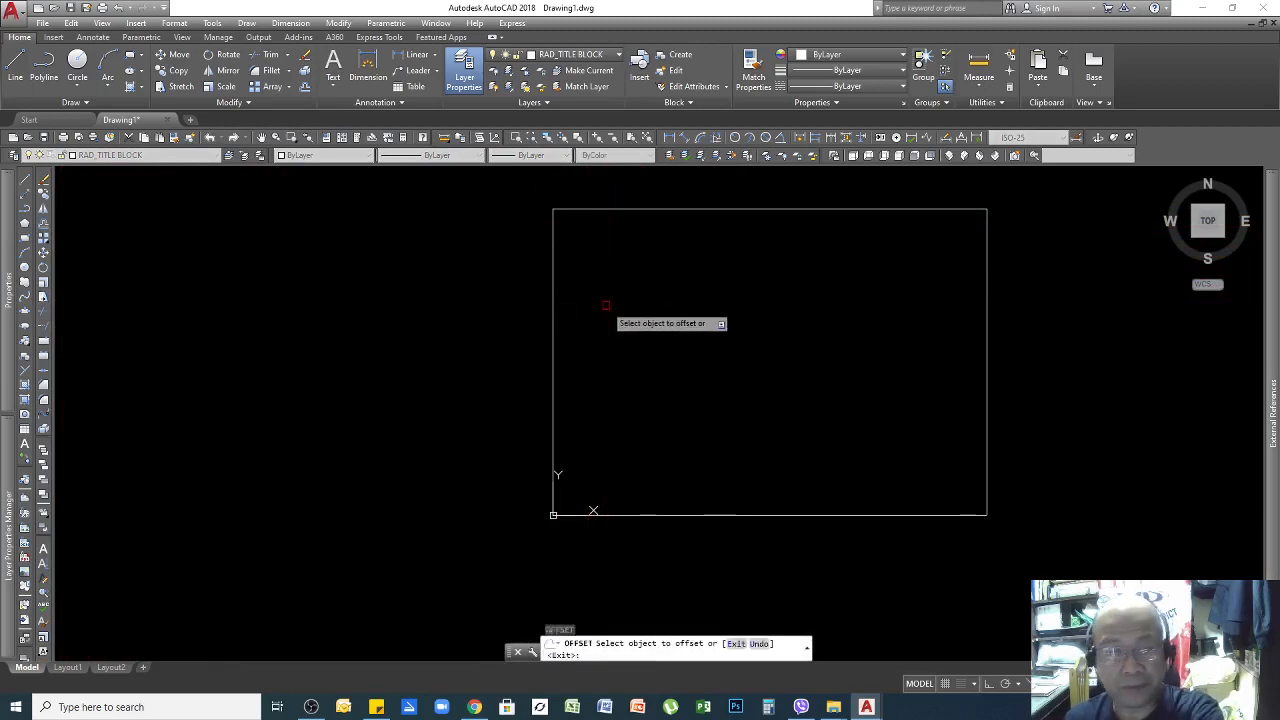
pyautogui.click(611, 210)
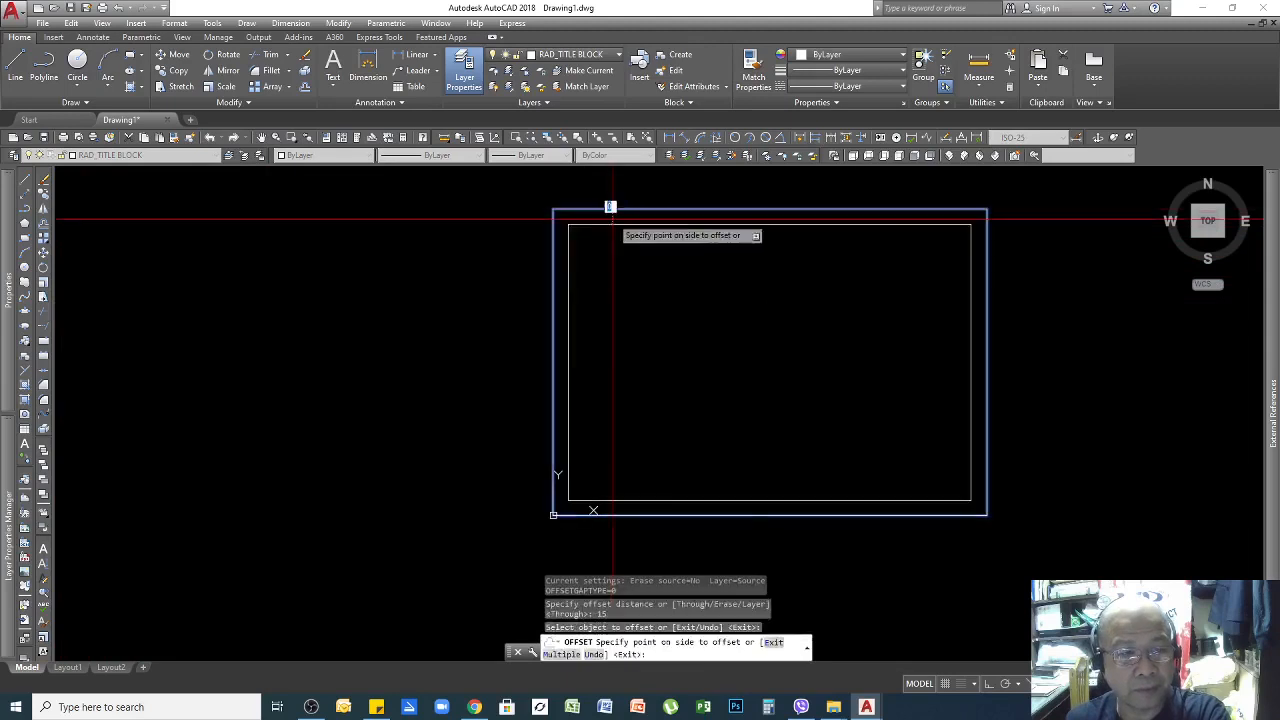
pyautogui.click(637, 286)
pyautogui.press('Return')
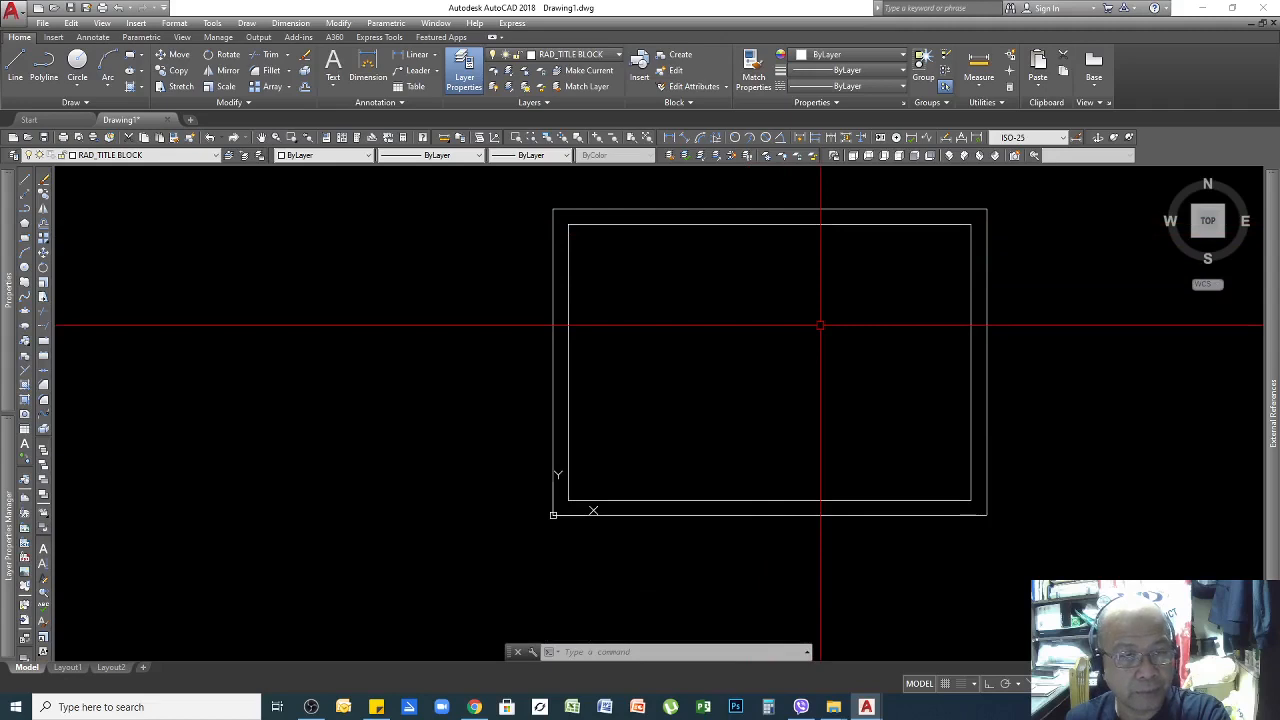
# Select the outer rectangle to inspect its extent and clear the selection.
pyautogui.click(884, 206)
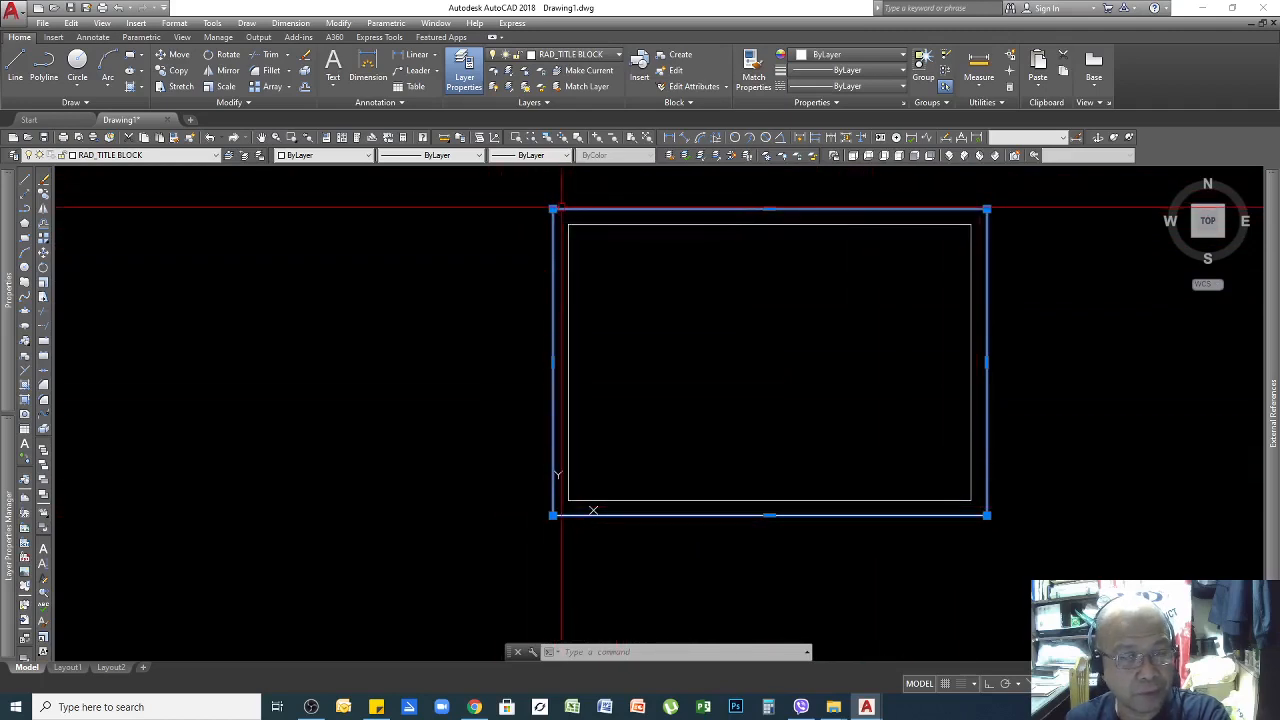
pyautogui.moveTo(561, 208)
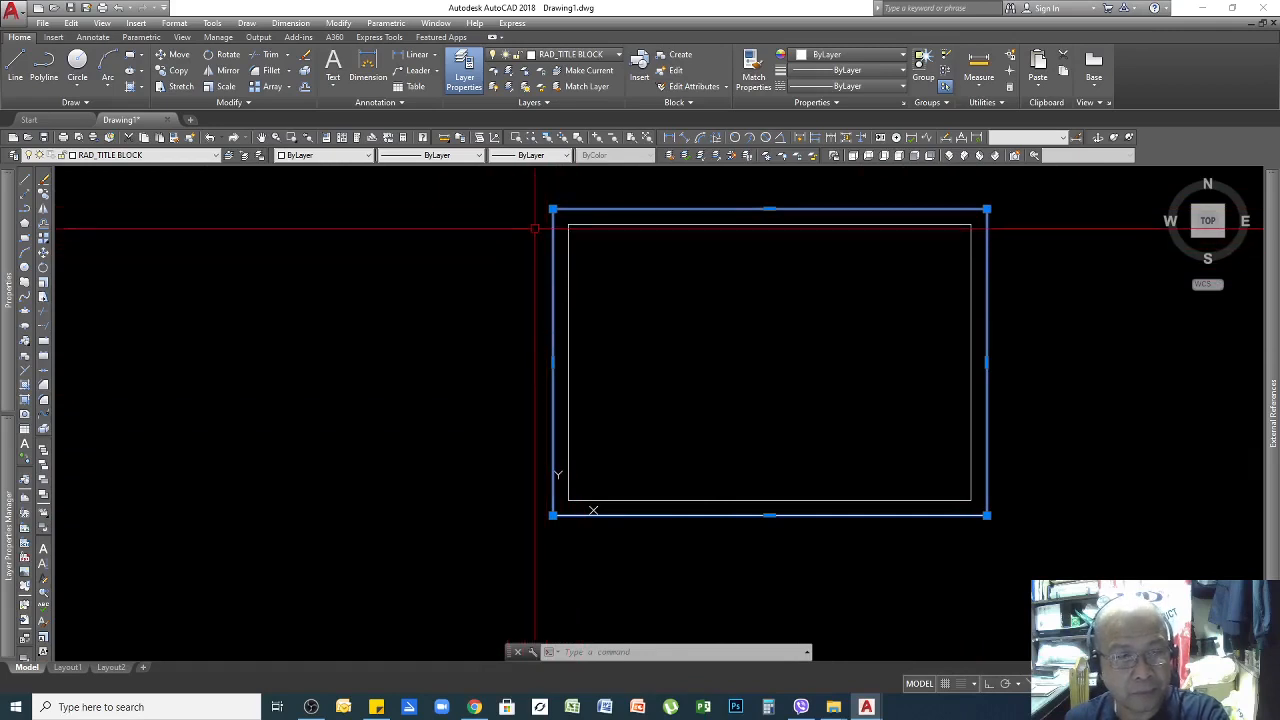
pyautogui.press('Escape')
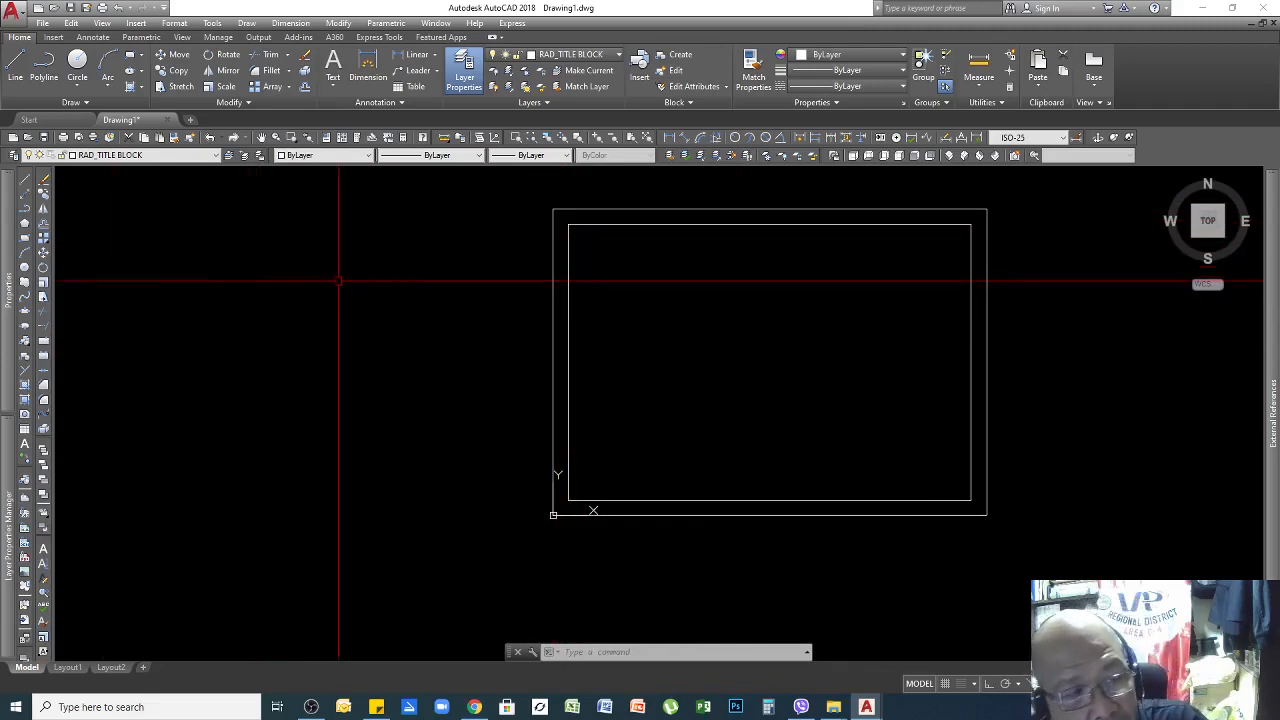
pyautogui.write('l')
pyautogui.press('Return')
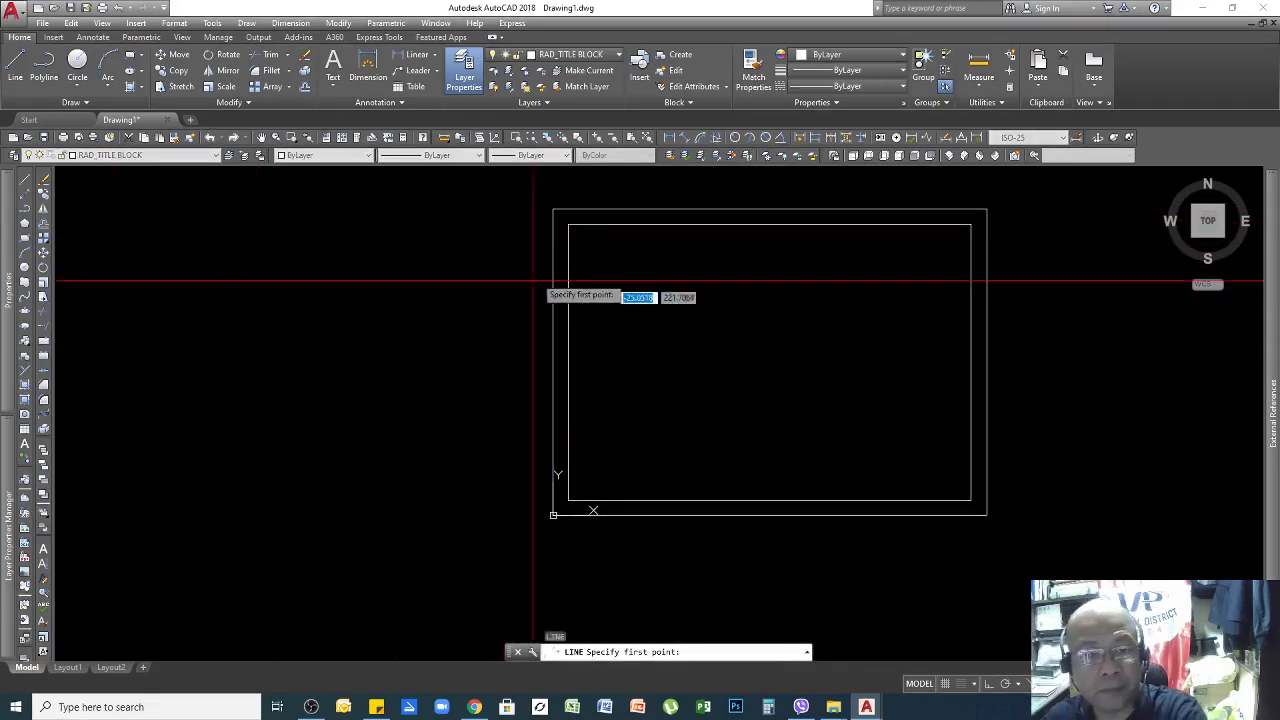
pyautogui.click(553, 209)
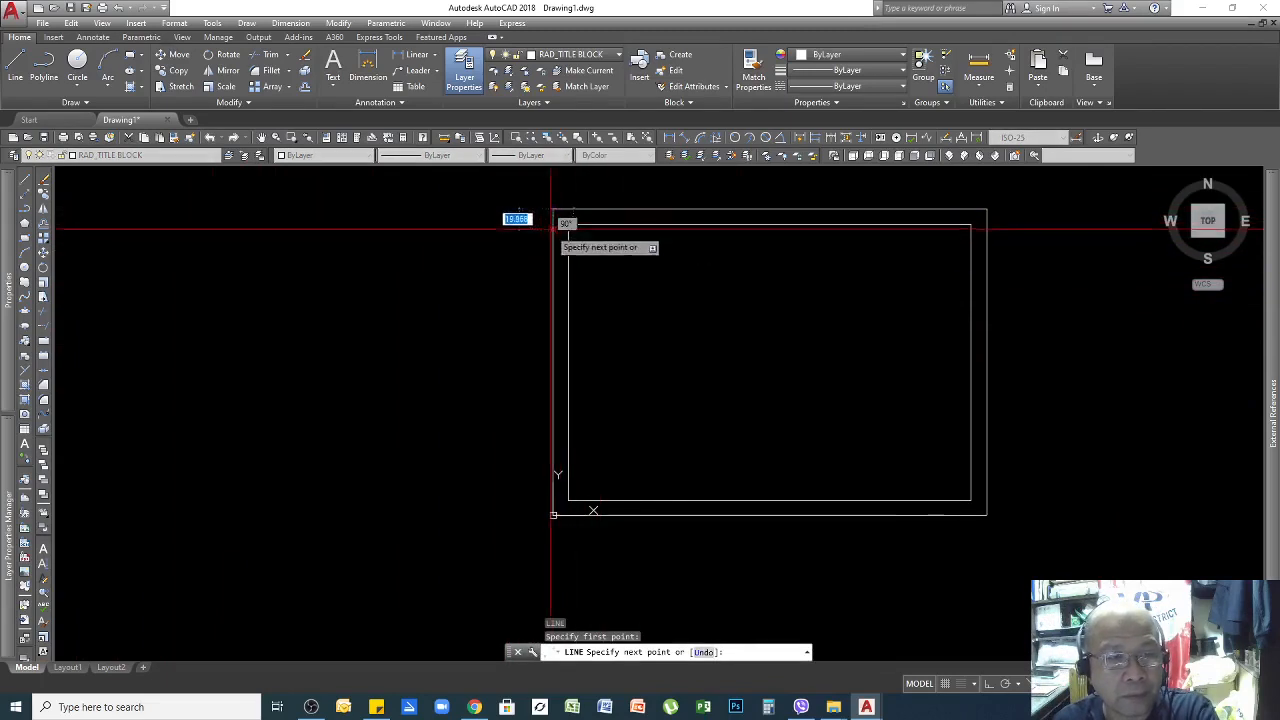
pyautogui.press('Escape')
pyautogui.press('Escape')
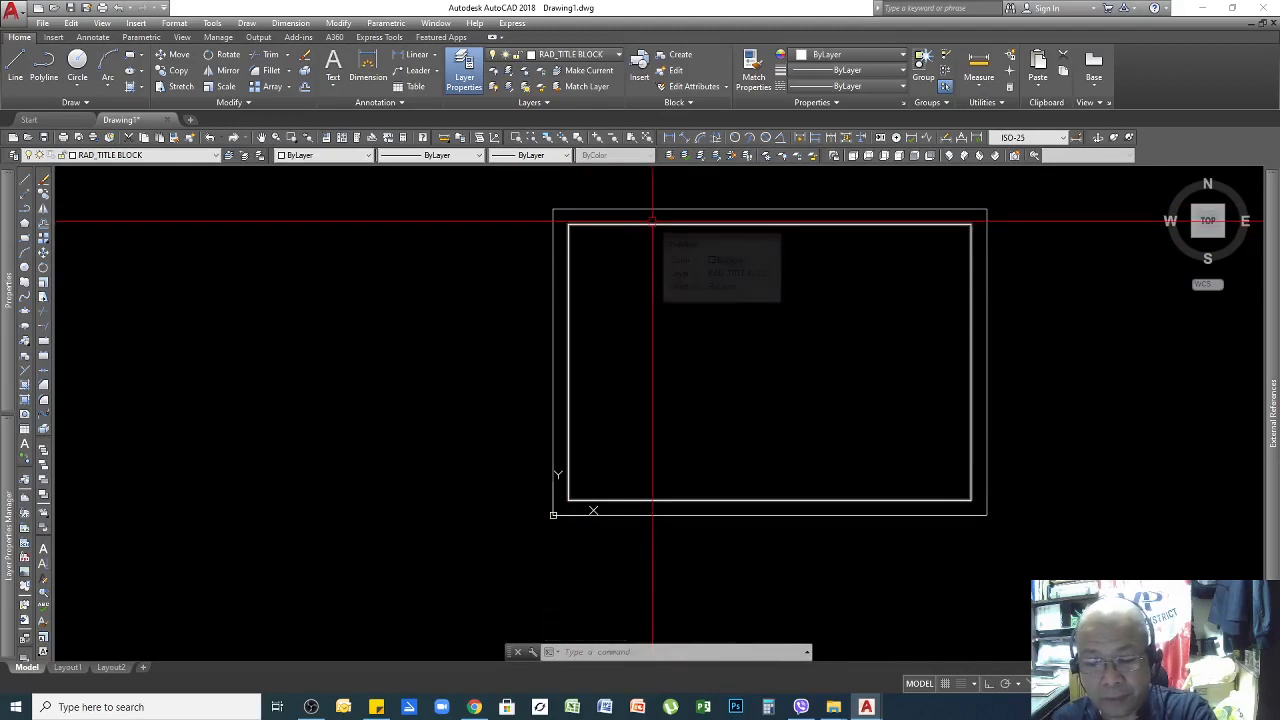
# Draw a horizontal construction line (XLINE) through the midpoint of the inner border's upper edge.
pyautogui.write('XL')
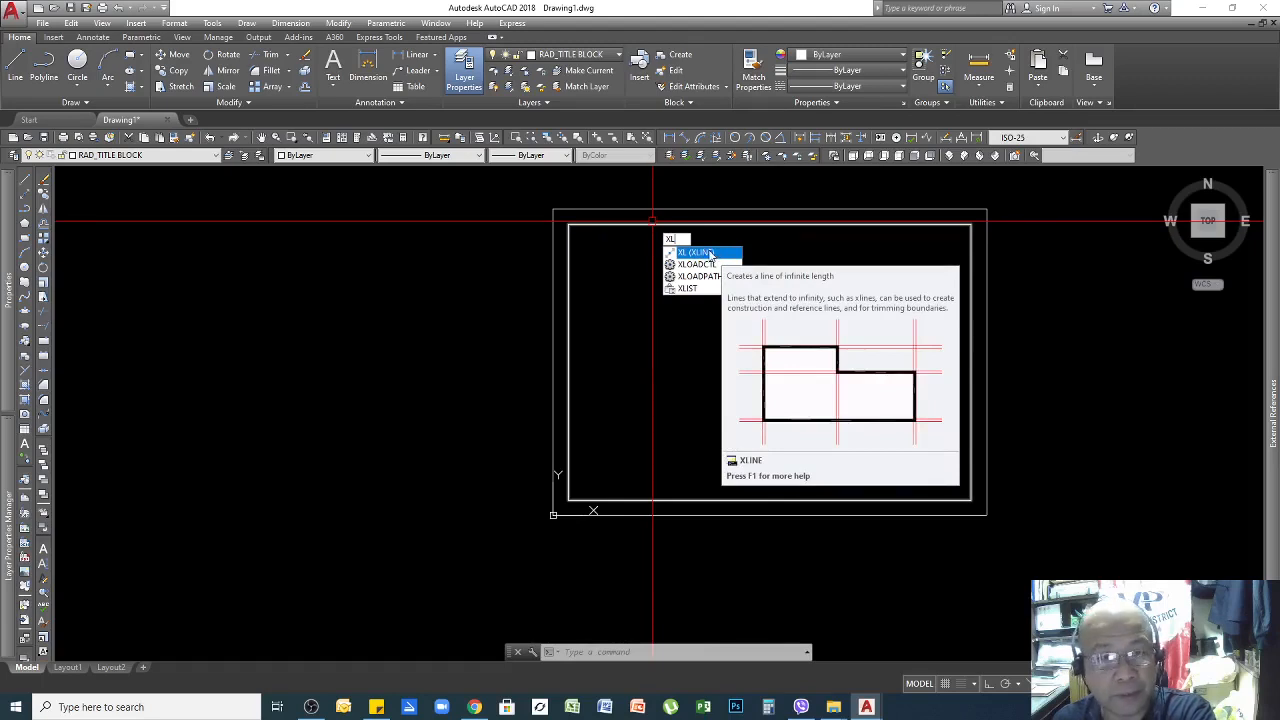
pyautogui.click(705, 253)
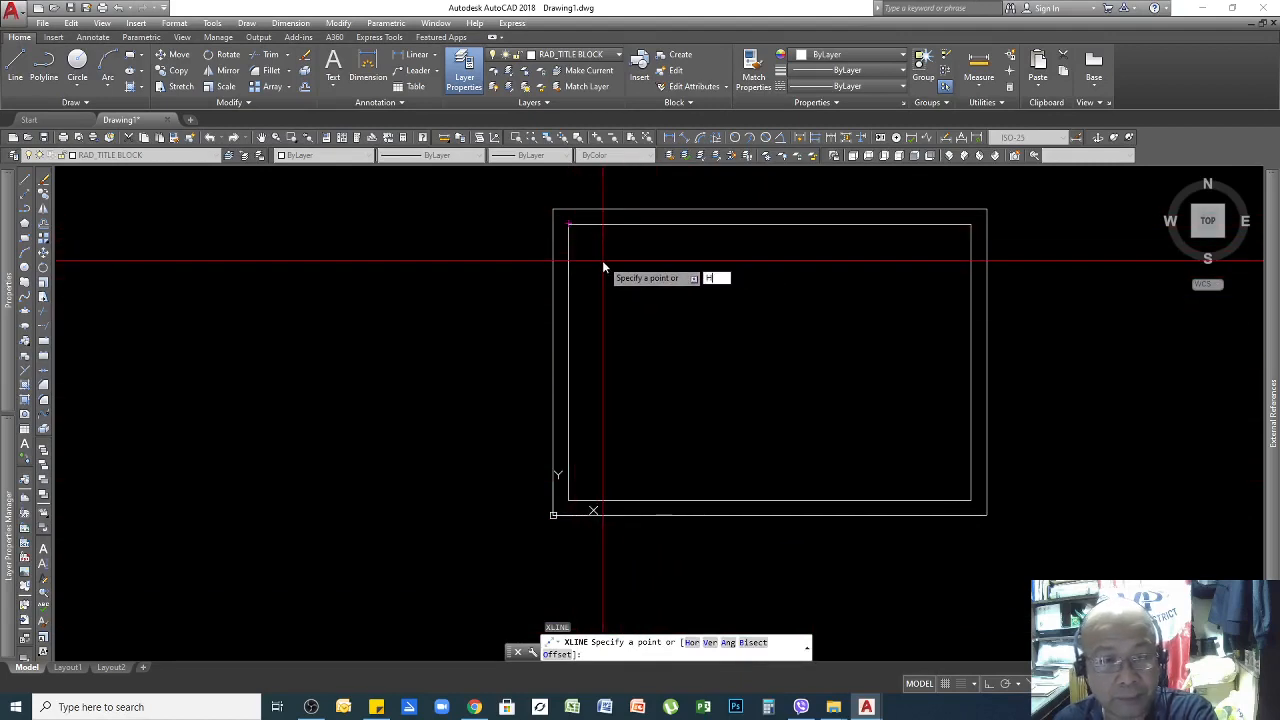
pyautogui.press('Return')
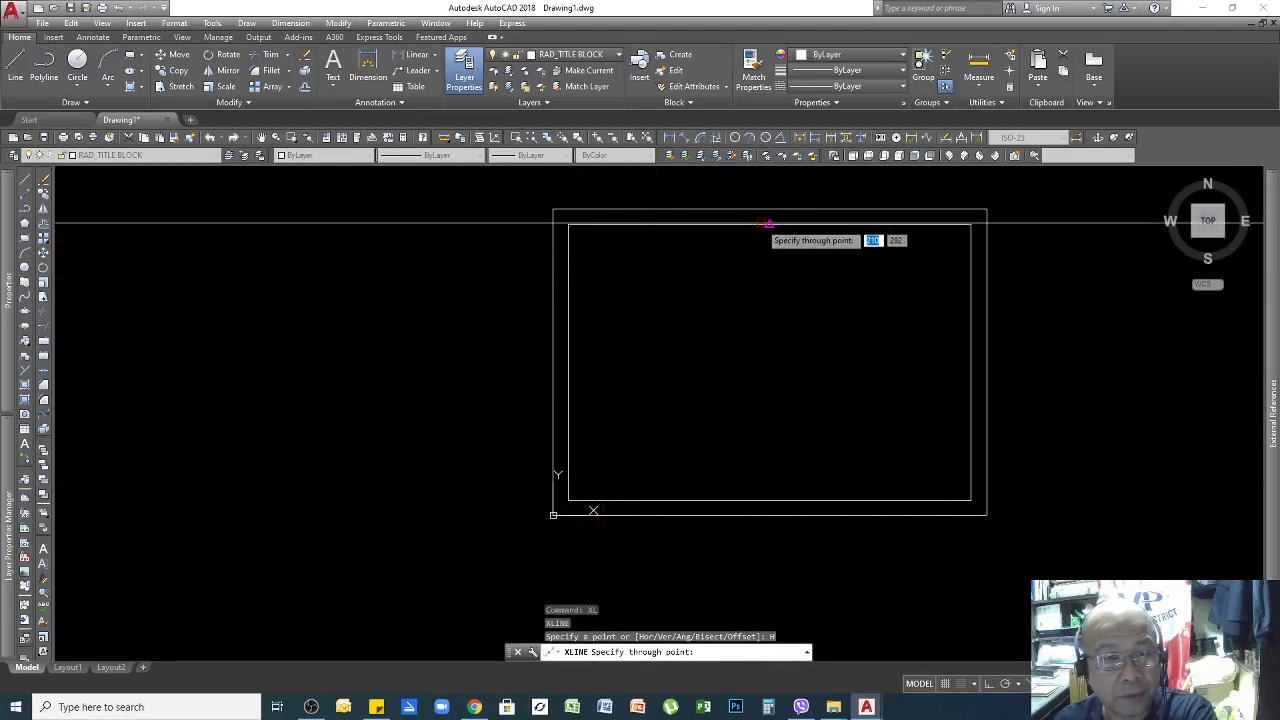
pyautogui.click(767, 222)
pyautogui.press('Return')
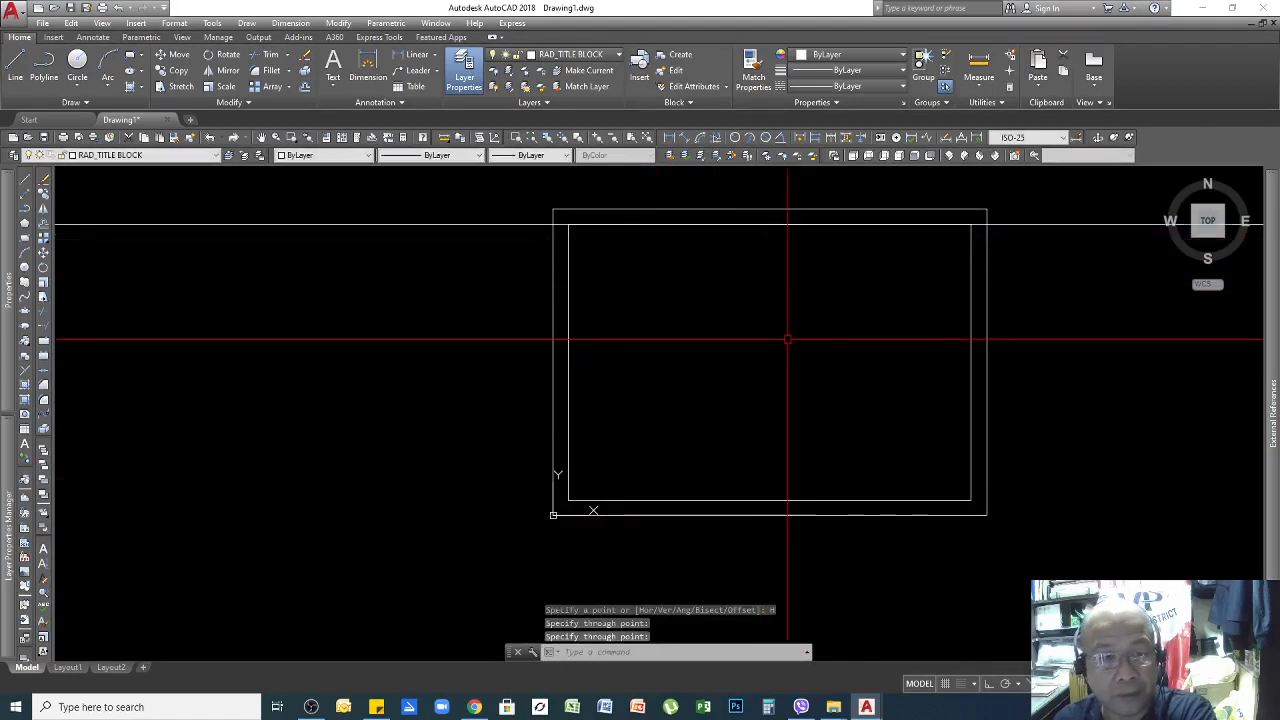
# Draw a horizontal construction line (XLINE) through the midpoint of the inner border's lower edge.
pyautogui.press('Return')
pyautogui.press('Return')
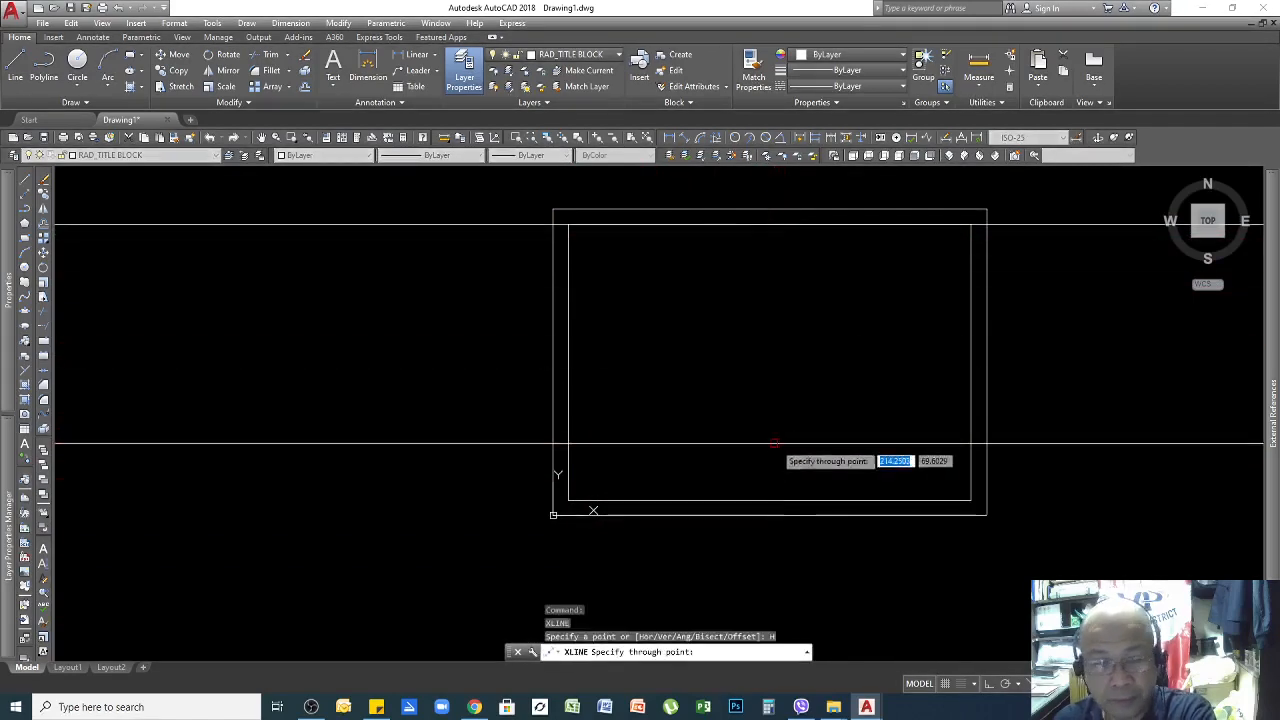
pyautogui.click(770, 500)
pyautogui.press('Return')
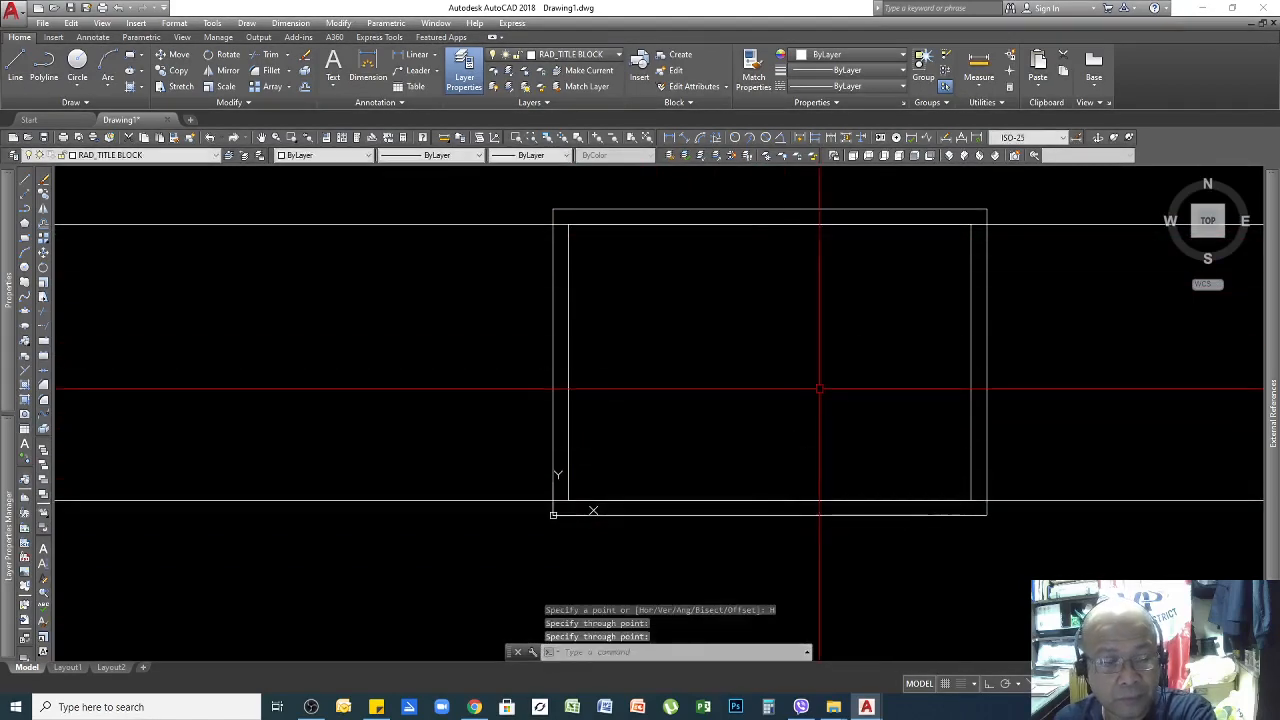
# Draw vertical construction lines through the midpoints of the inner border's left and right edges.
pyautogui.press('Return')
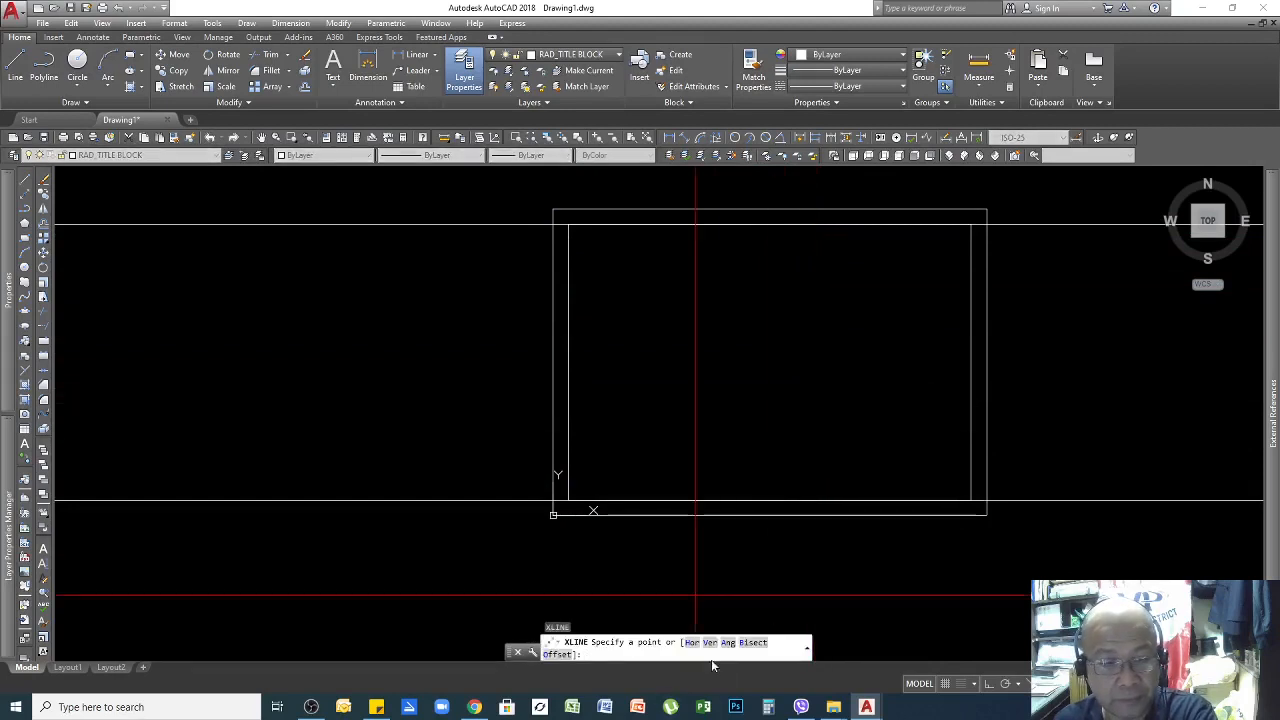
pyautogui.write('v')
pyautogui.press('Return')
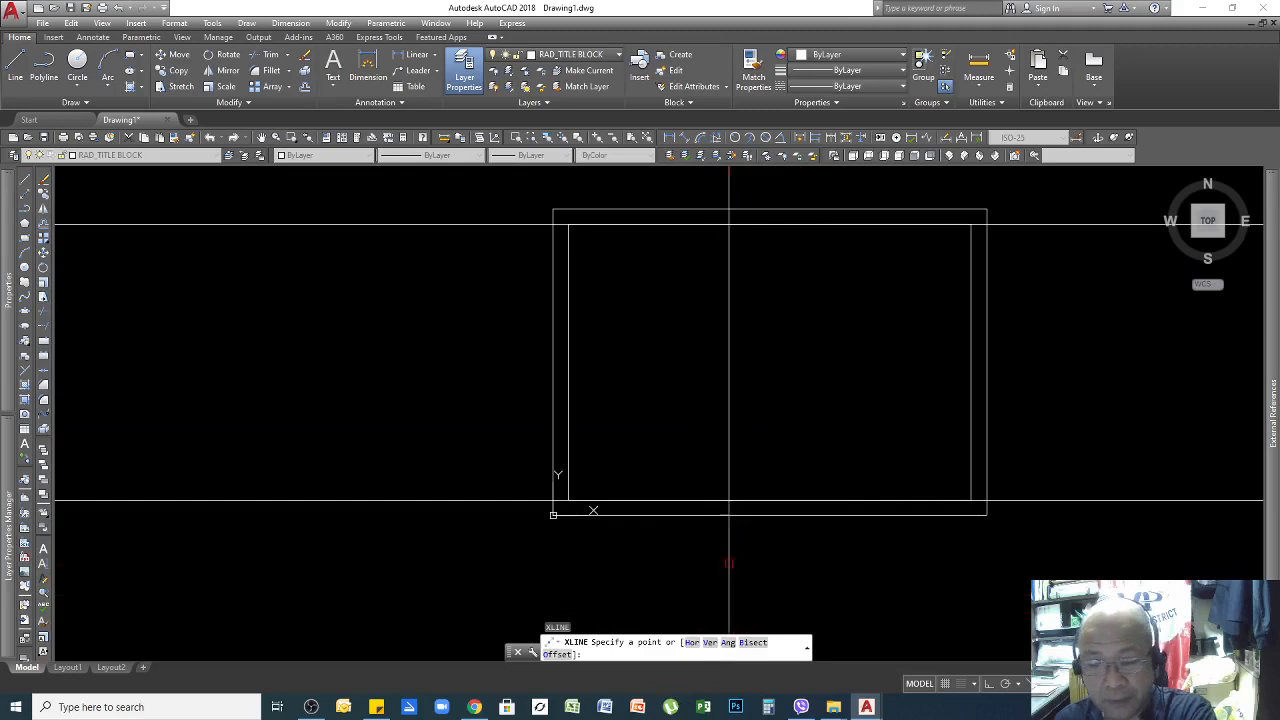
pyautogui.click(568, 362)
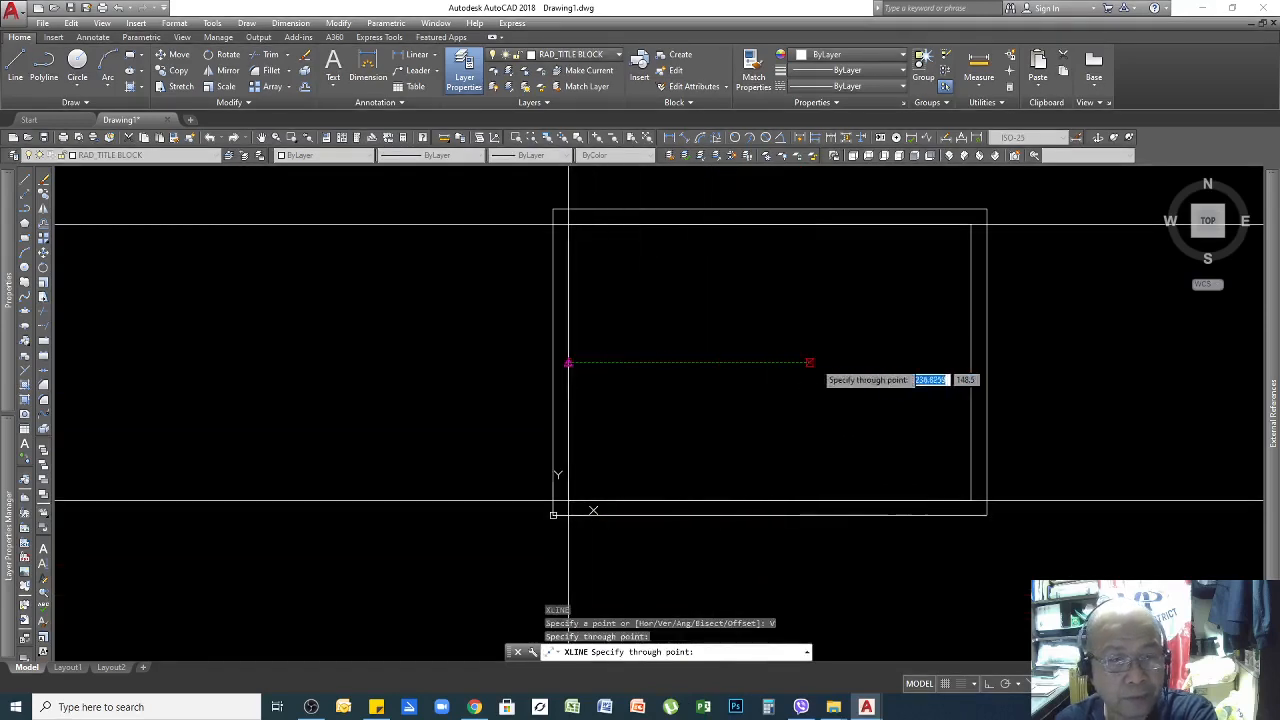
pyautogui.click(971, 365)
pyautogui.press('Return')
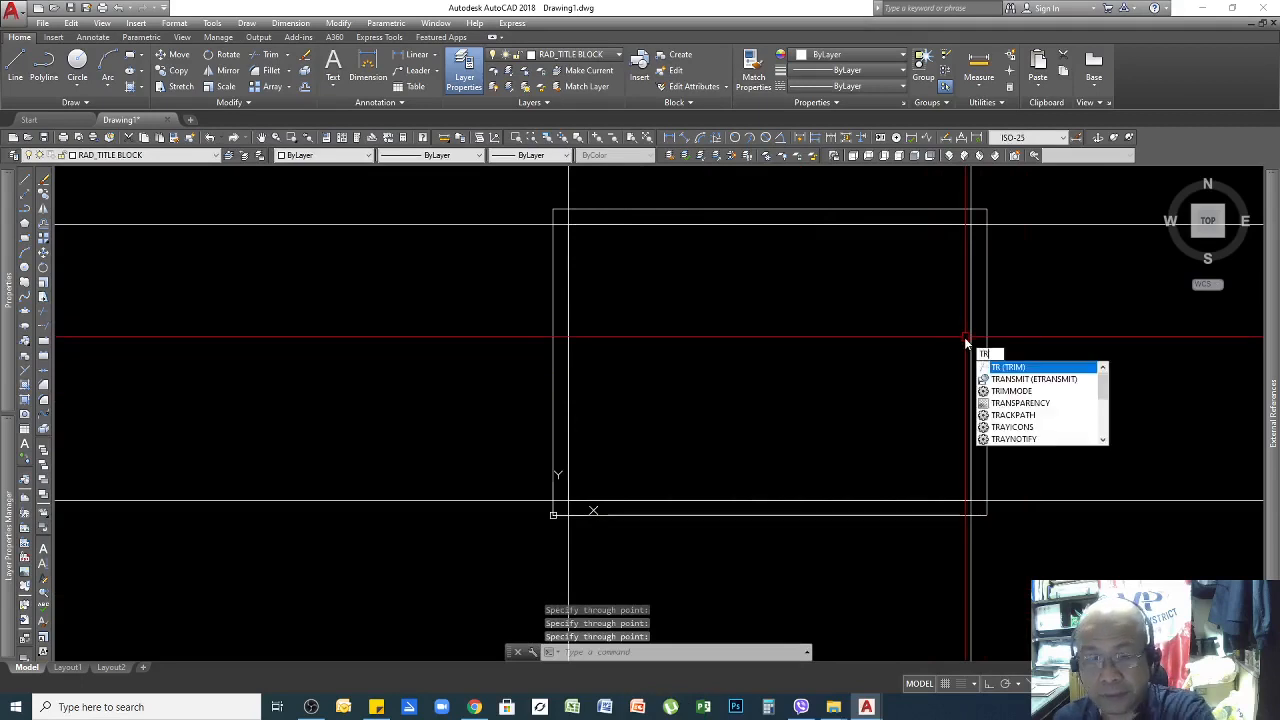
# Trim the outer rectangle's upper and lower edges between the two vertical construction lines.
pyautogui.press('Return')
pyautogui.click(990, 180)
pyautogui.click(928, 185)
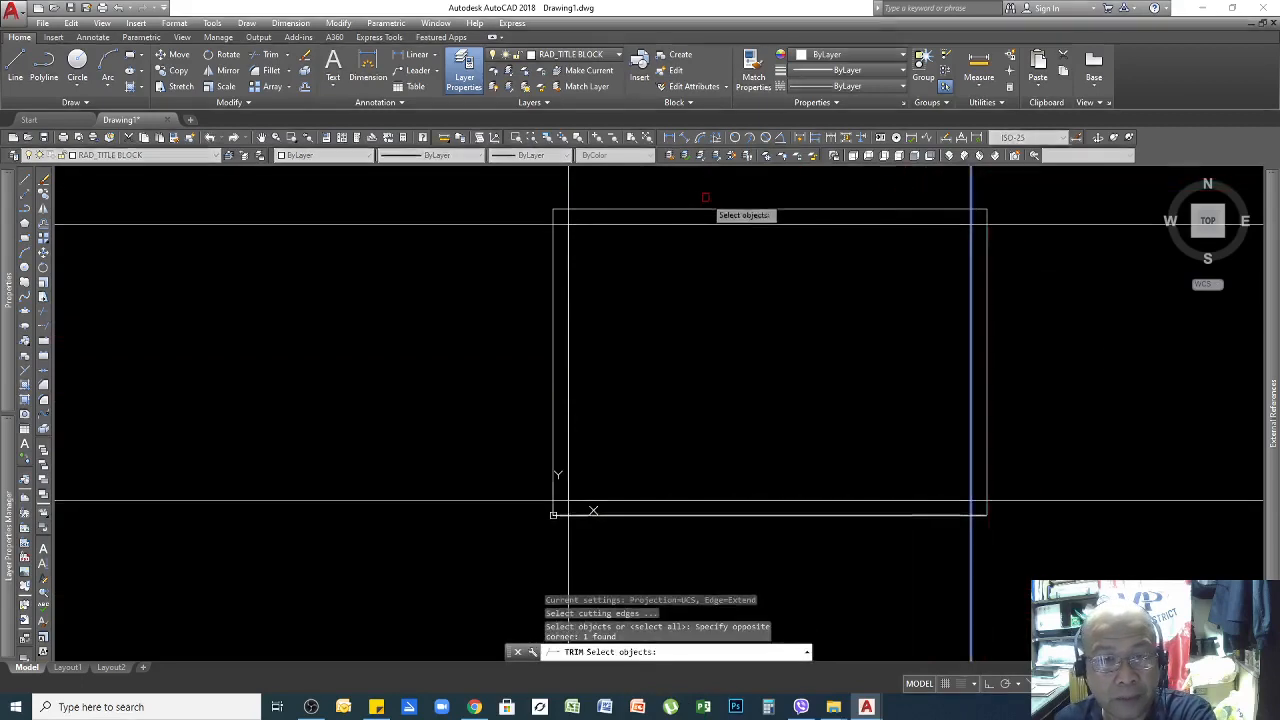
pyautogui.click(606, 192)
pyautogui.click(507, 186)
pyautogui.press('Return')
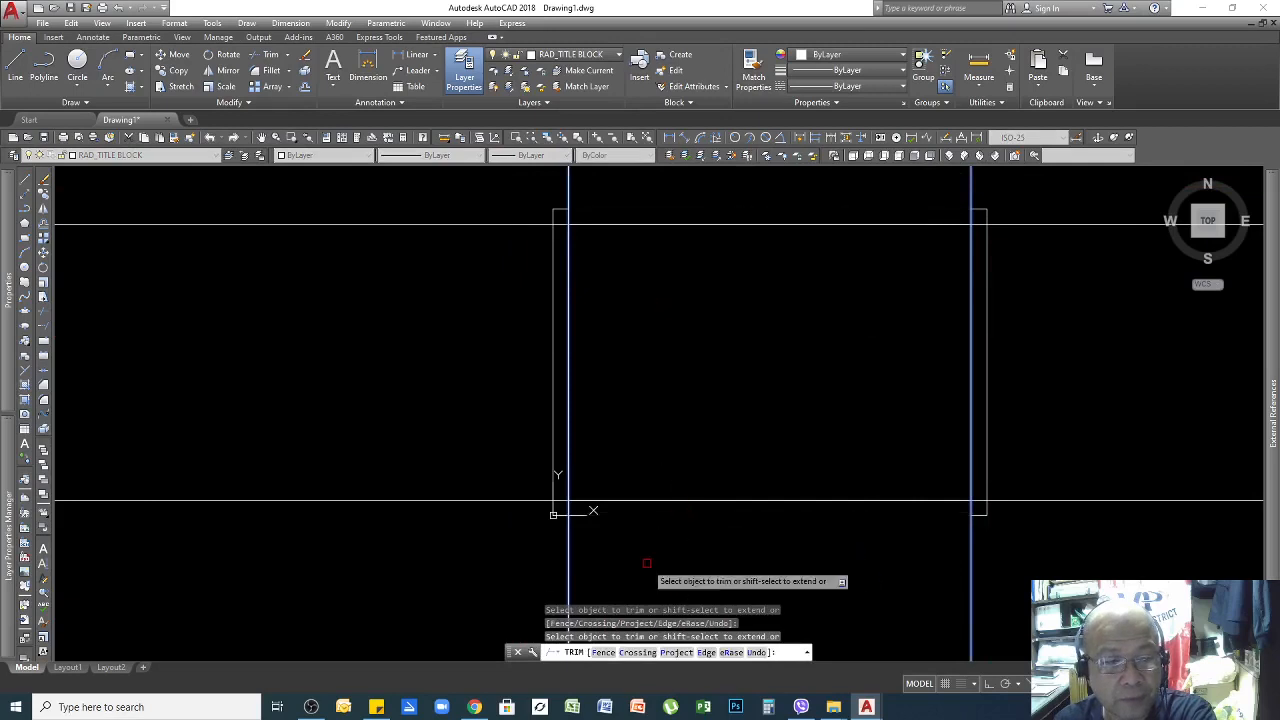
pyautogui.press('Return')
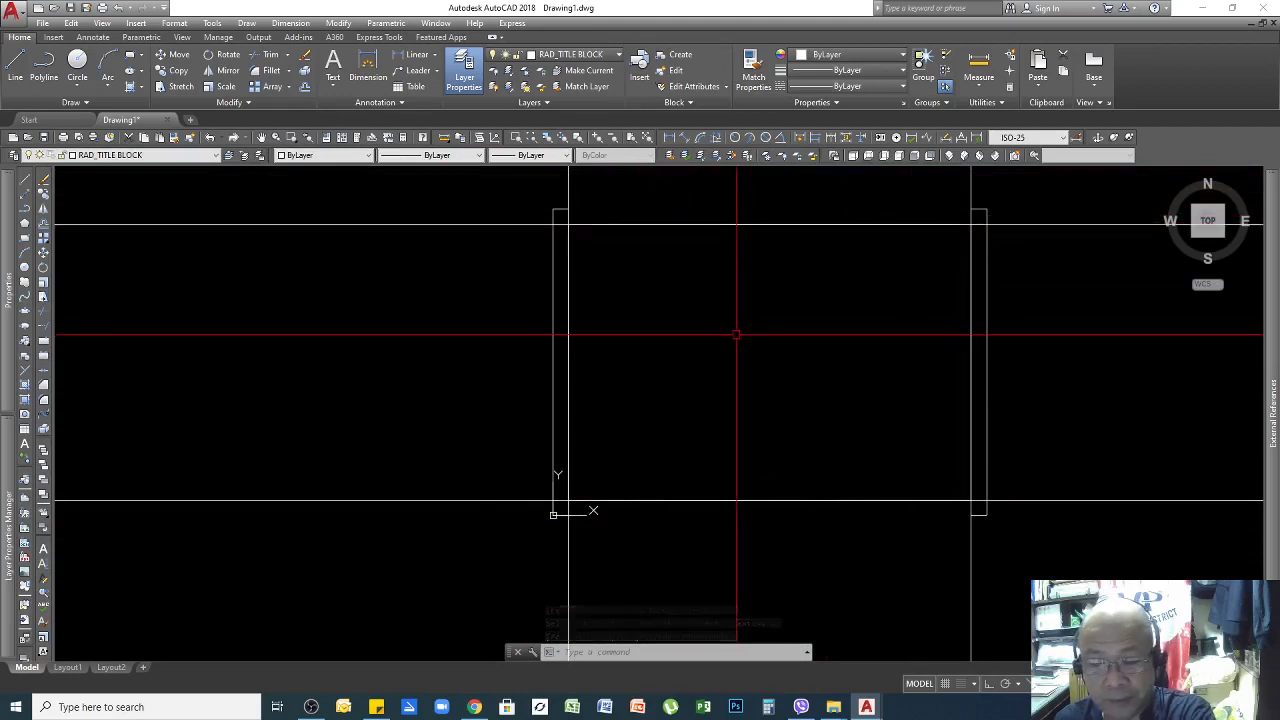
# Trim the outer rectangle's right and left edges between the two horizontal construction lines, leaving only corner marks.
pyautogui.write('tr')
pyautogui.press('Return')
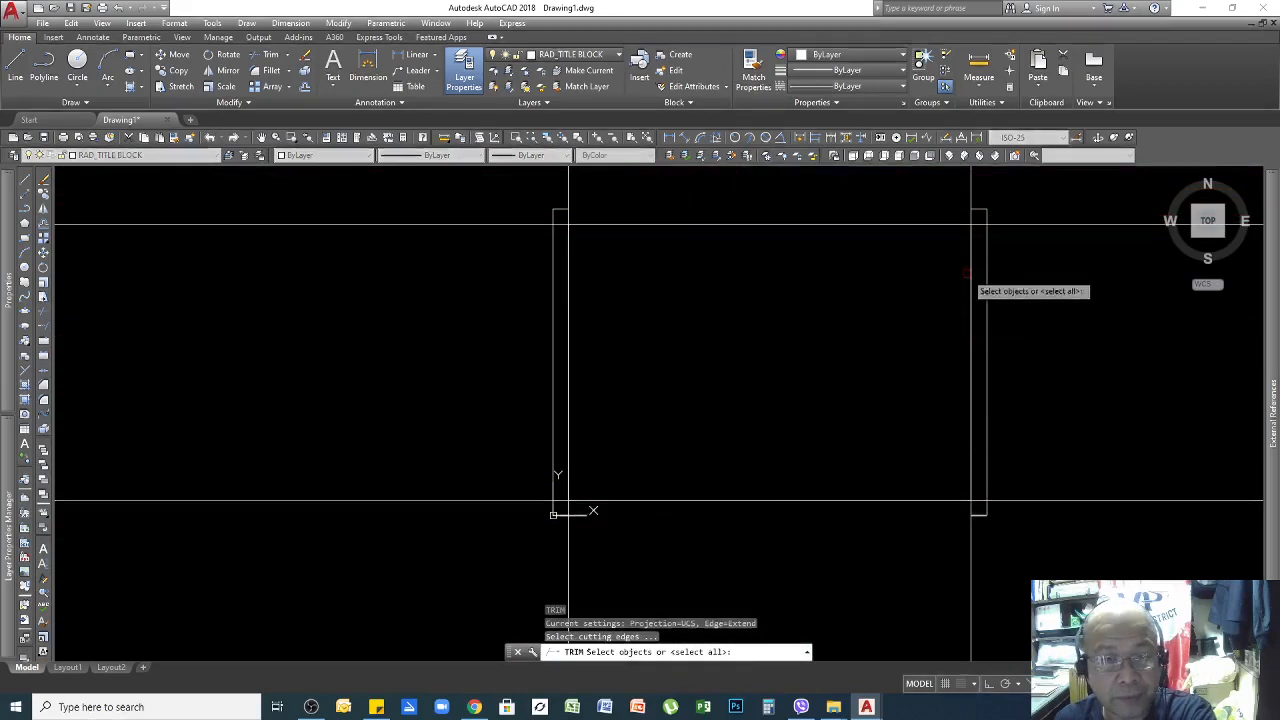
pyautogui.click(1042, 215)
pyautogui.click(1036, 371)
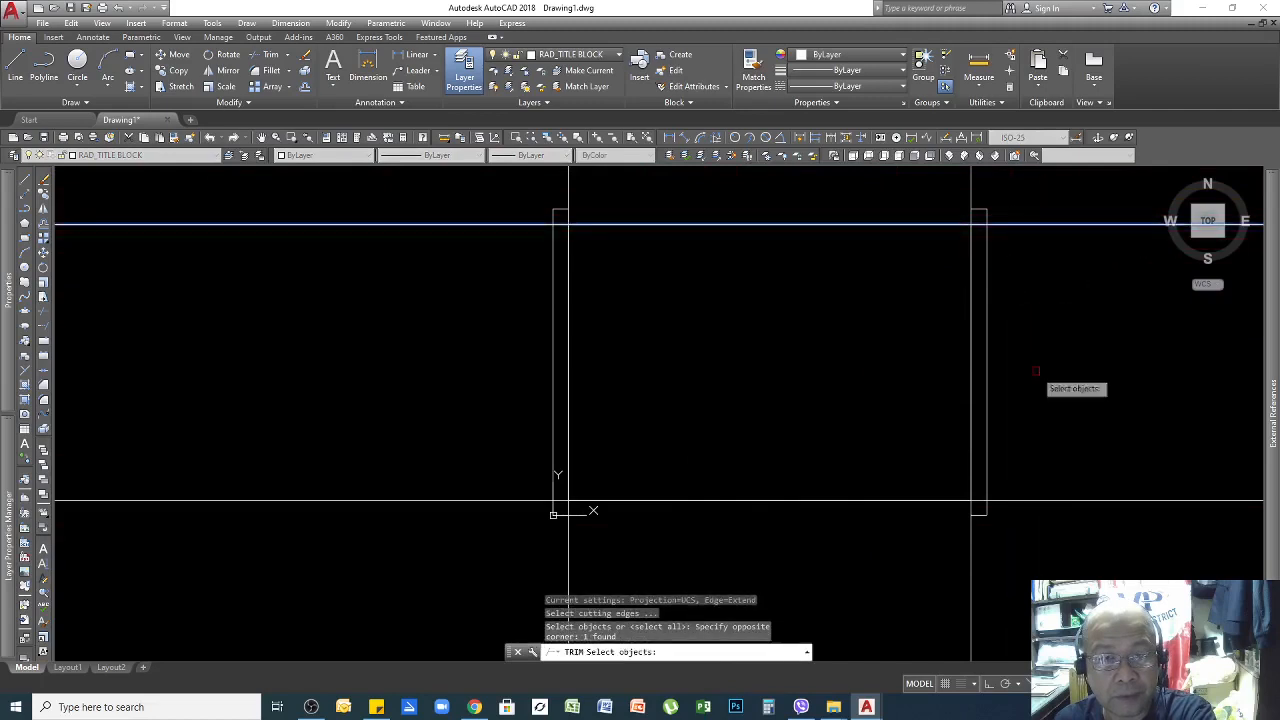
pyautogui.click(1072, 470)
pyautogui.click(1030, 525)
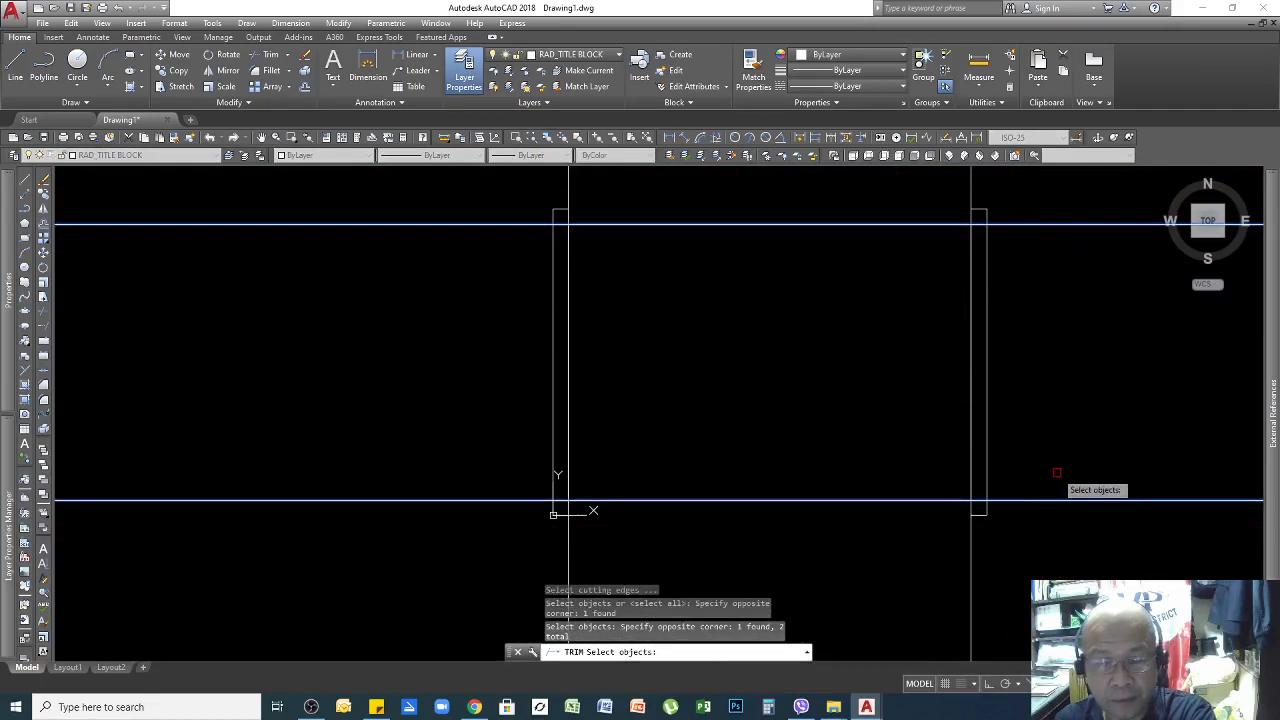
pyautogui.press('Return')
pyautogui.click(986, 318)
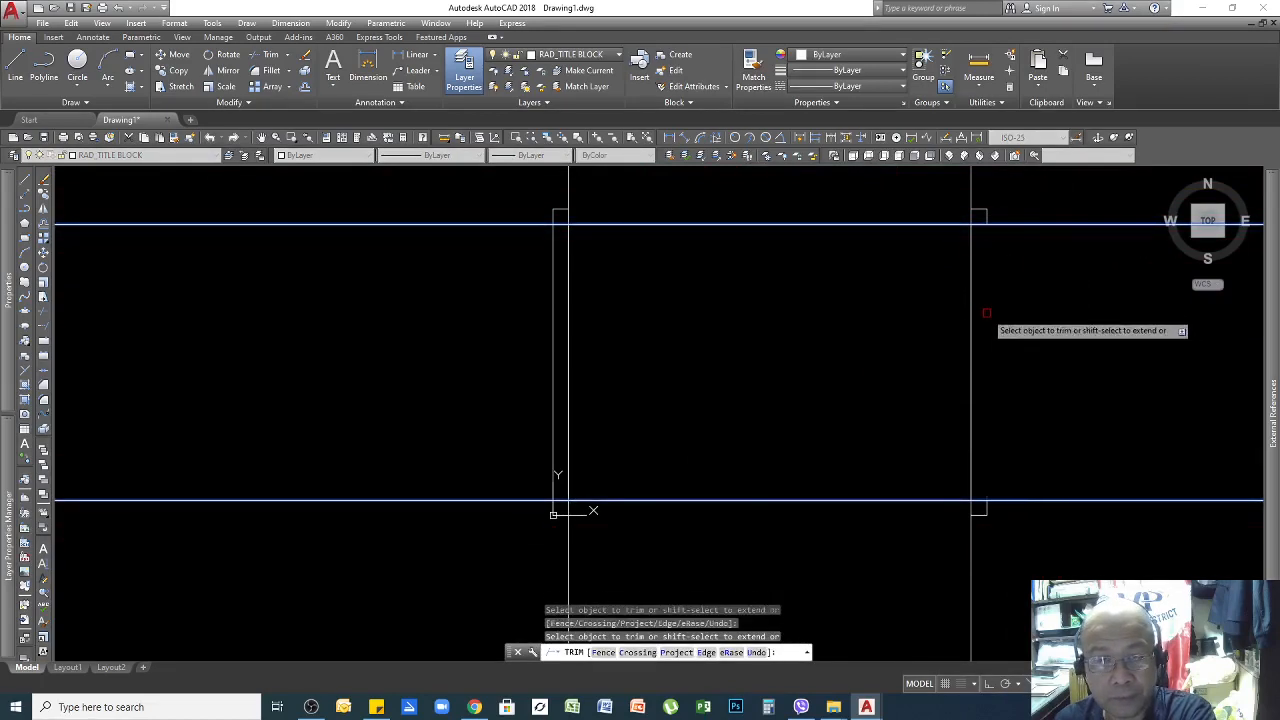
pyautogui.click(555, 316)
# Erase the two horizontal and two vertical construction lines around the inner border.
pyautogui.click(443, 188)
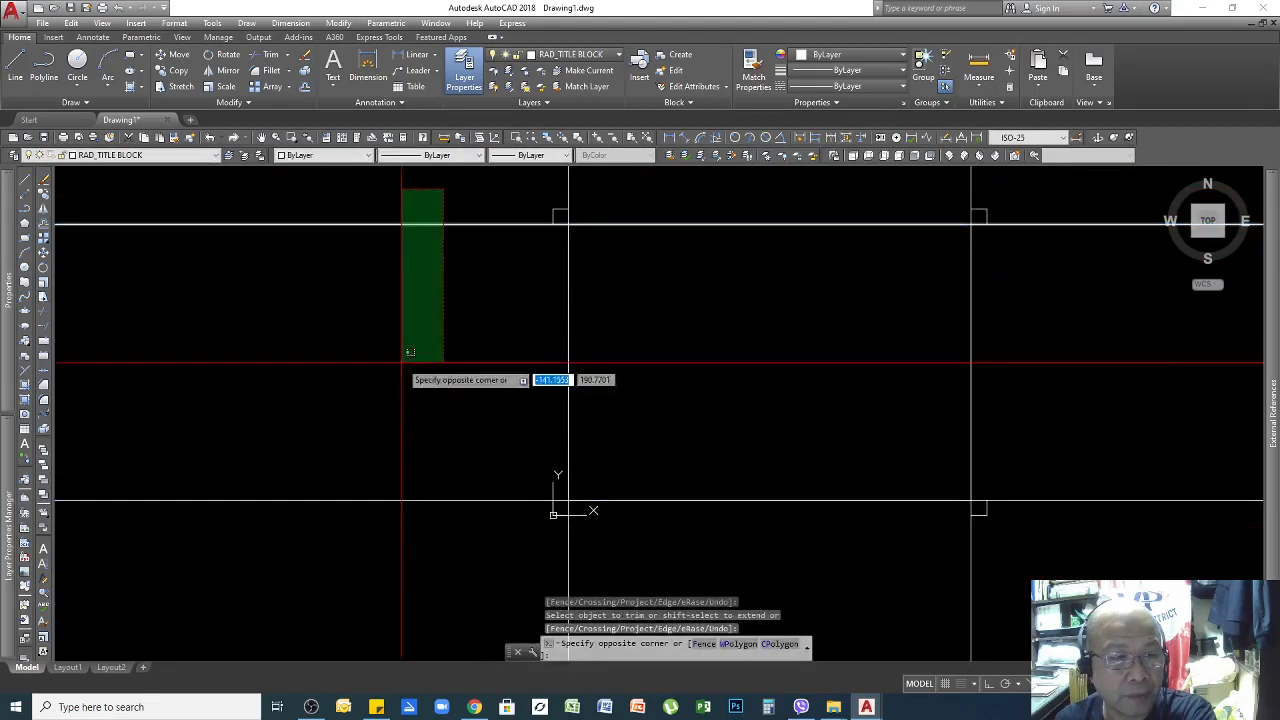
pyautogui.click(378, 522)
pyautogui.press('Delete')
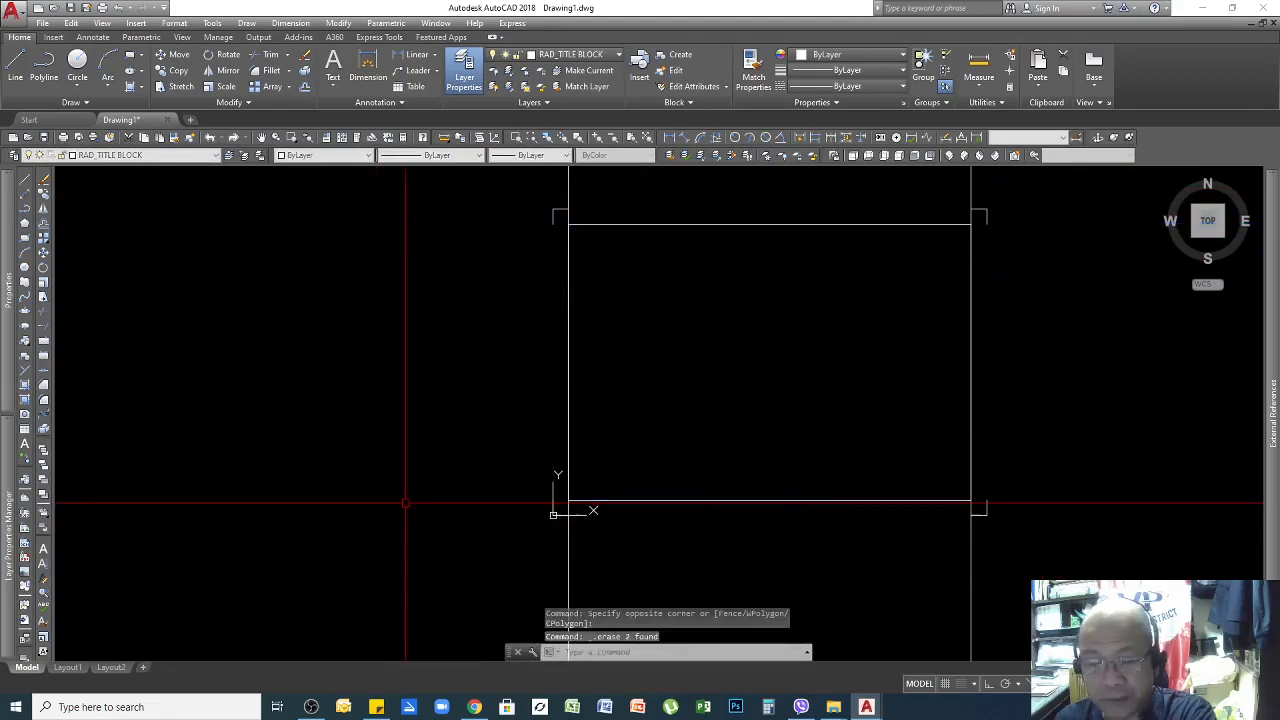
pyautogui.scroll(-2, 620, 490)
pyautogui.click(880, 223)
pyautogui.click(446, 255)
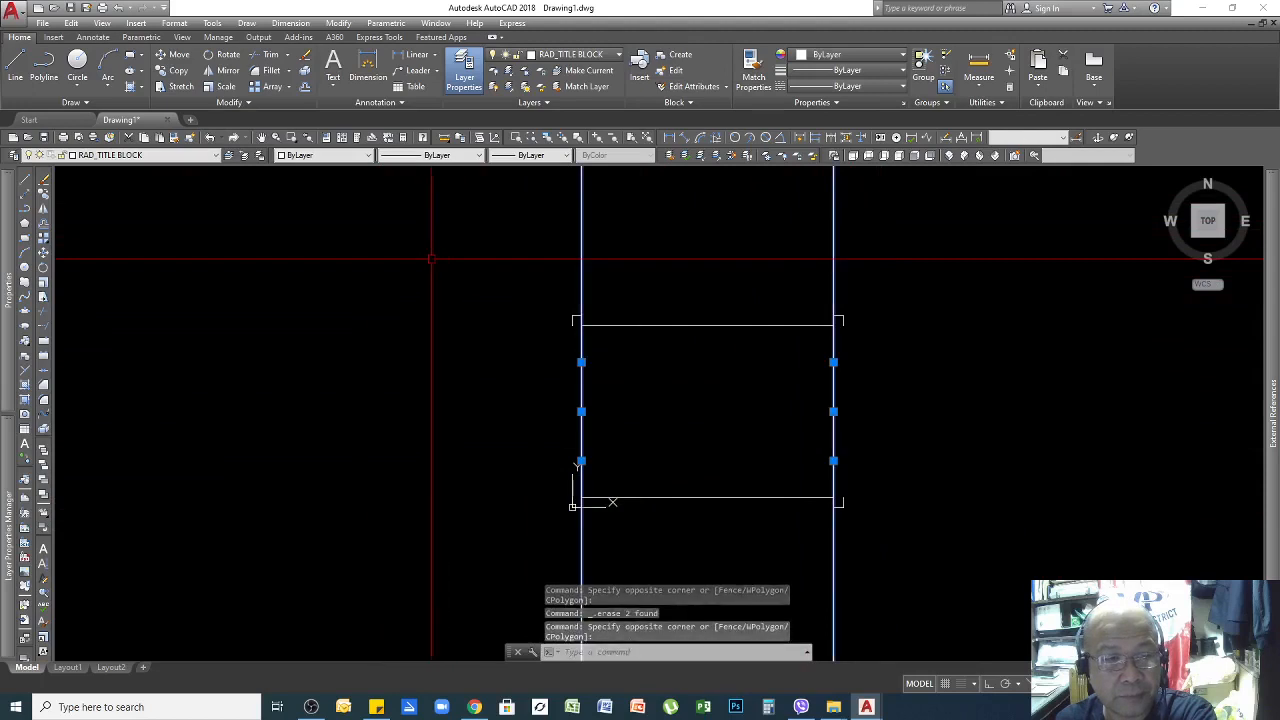
pyautogui.press('Delete')
# Examine the trimmed sheet corners up close, checking the upper-left corner mark against the inner border.
pyautogui.scroll(-2, 620, 349)
pyautogui.scroll(4, 606, 443)
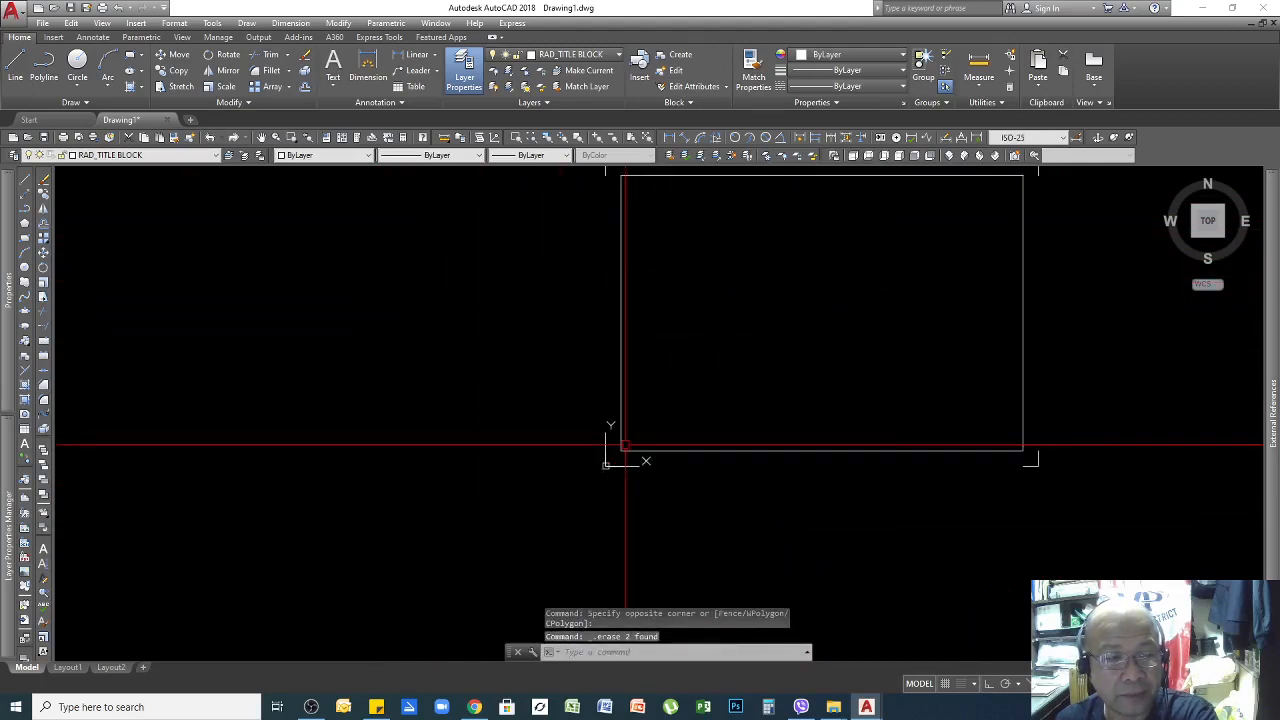
pyautogui.scroll(-4, 727, 470)
pyautogui.scroll(4, 700, 360)
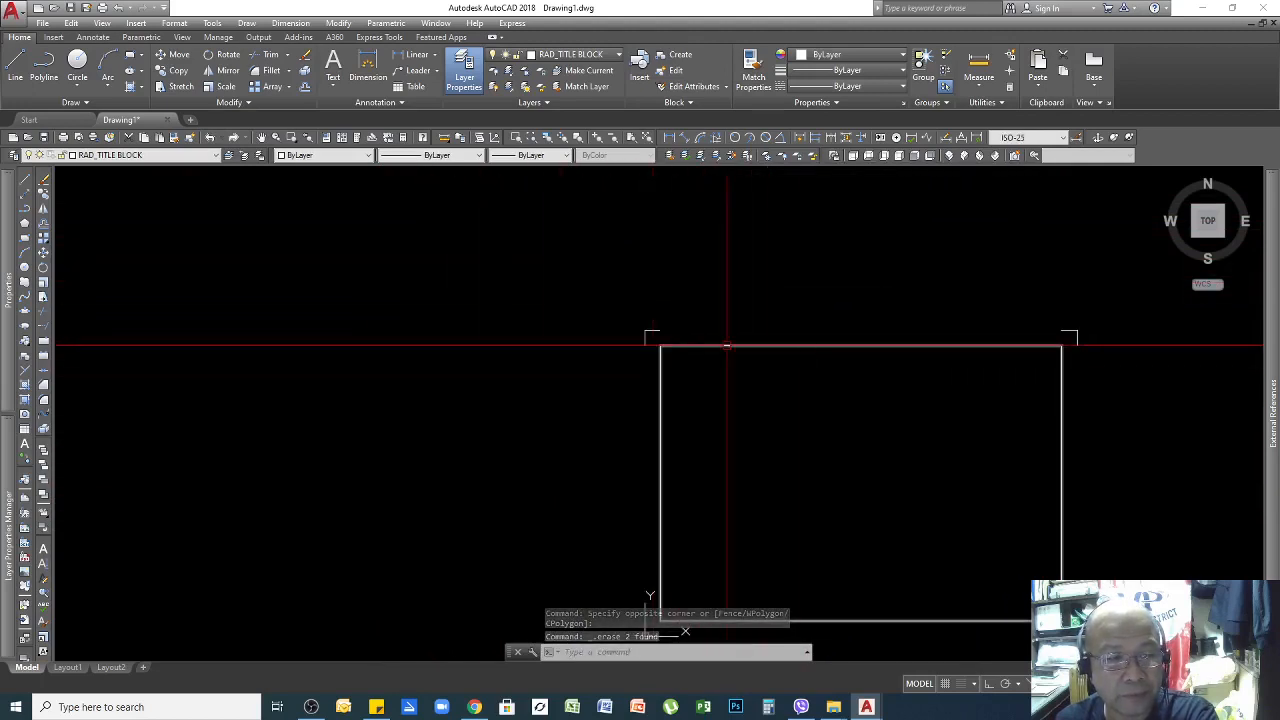
pyautogui.click(652, 332)
pyautogui.scroll(-2, 743, 265)
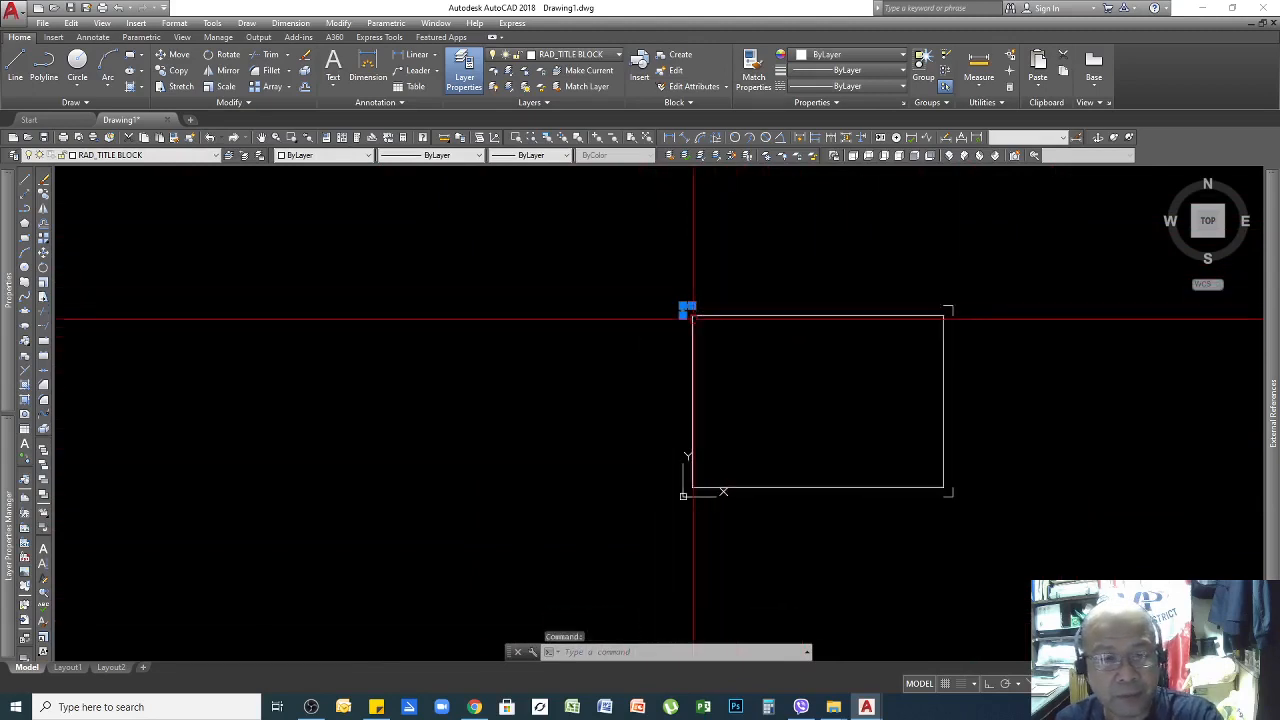
pyautogui.press('Escape')
pyautogui.press('Escape')
pyautogui.scroll(3, 680, 311)
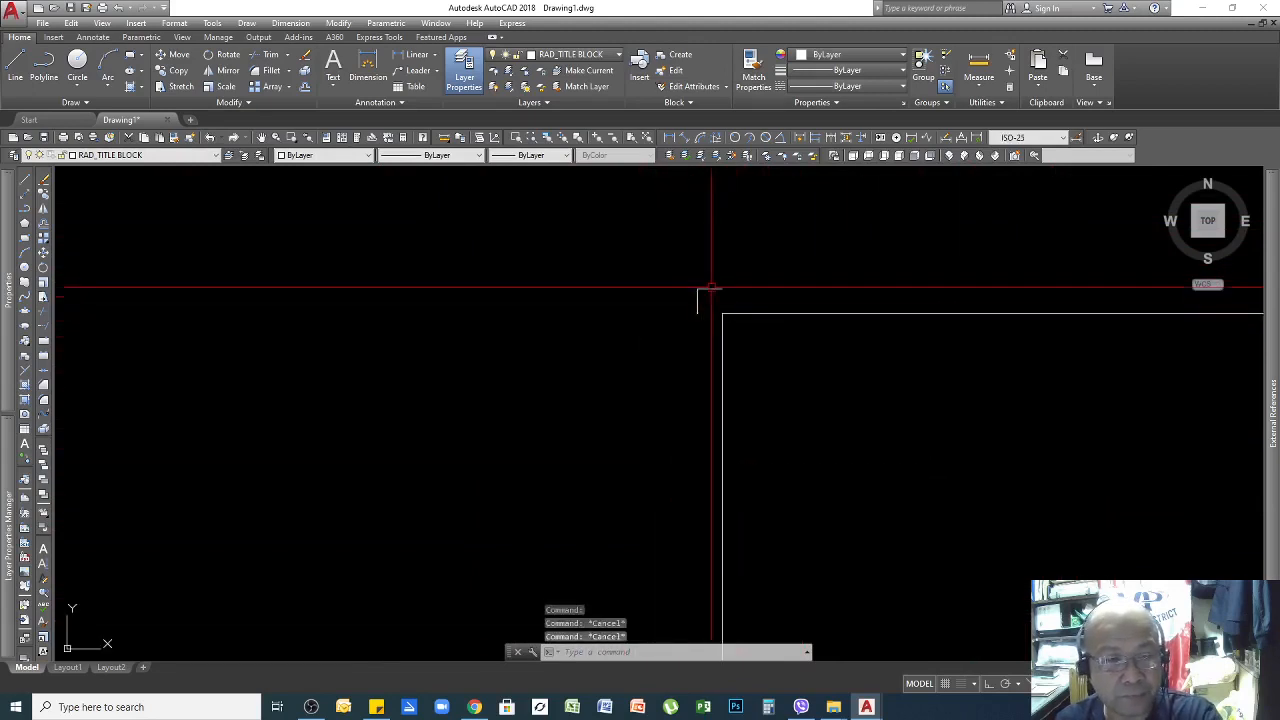
pyautogui.scroll(-1, 651, 293)
pyautogui.scroll(-2, 651, 293)
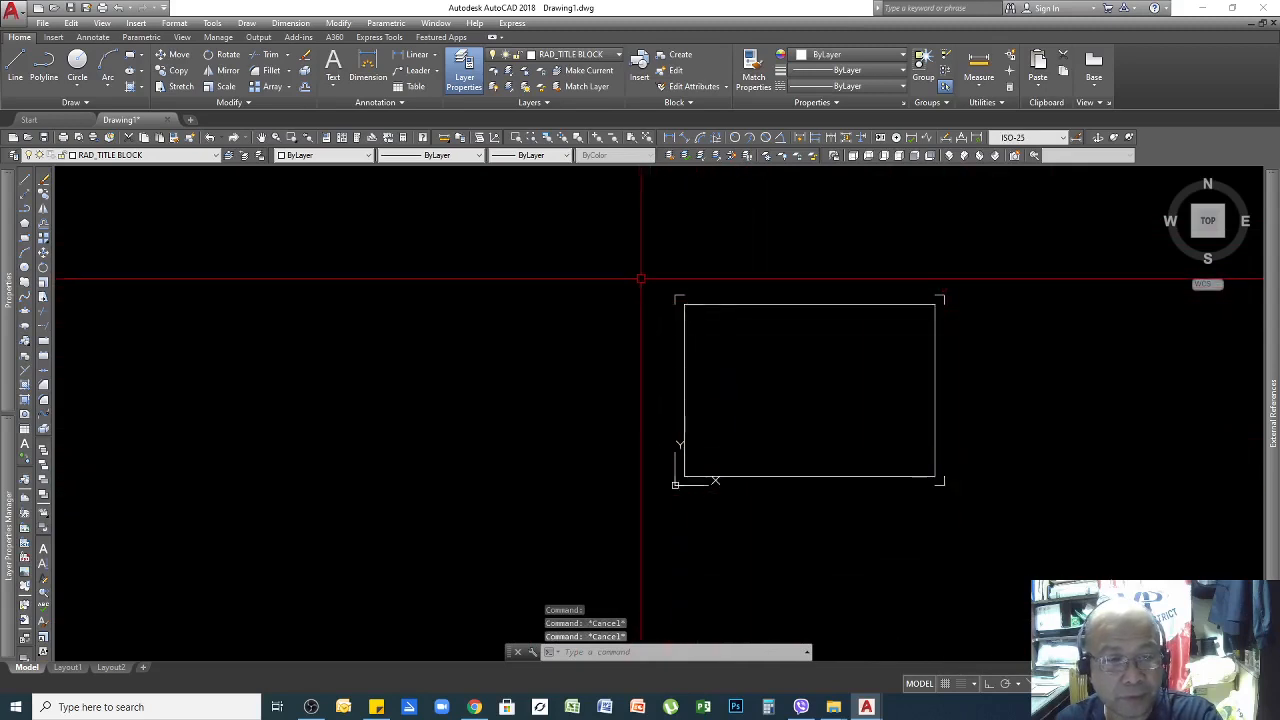
pyautogui.scroll(5, 675, 290)
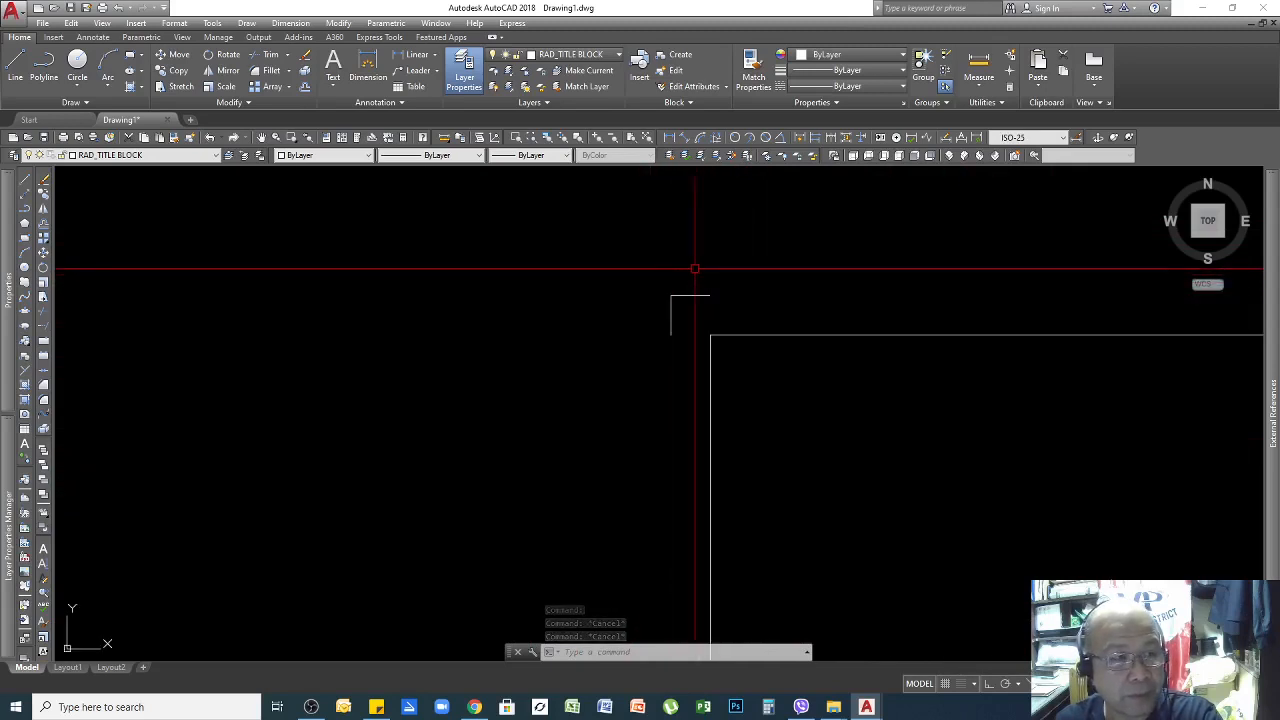
pyautogui.click(696, 266)
pyautogui.click(611, 314)
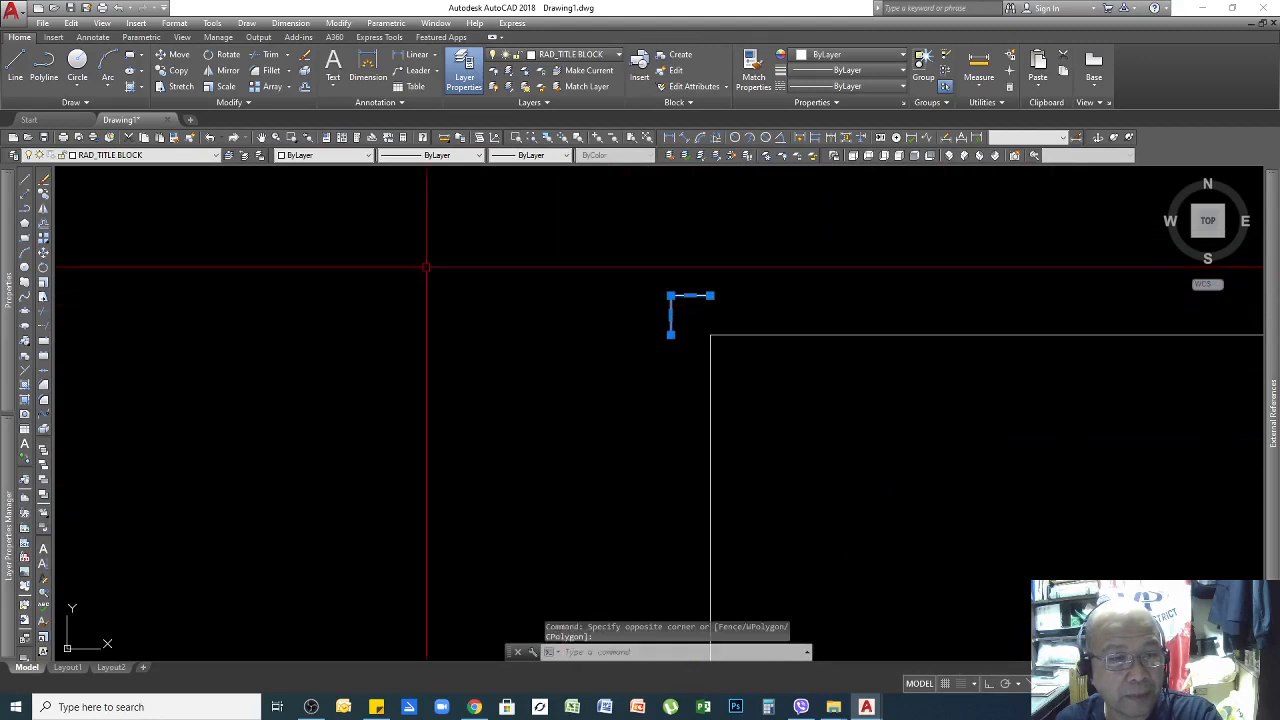
pyautogui.click(215, 156)
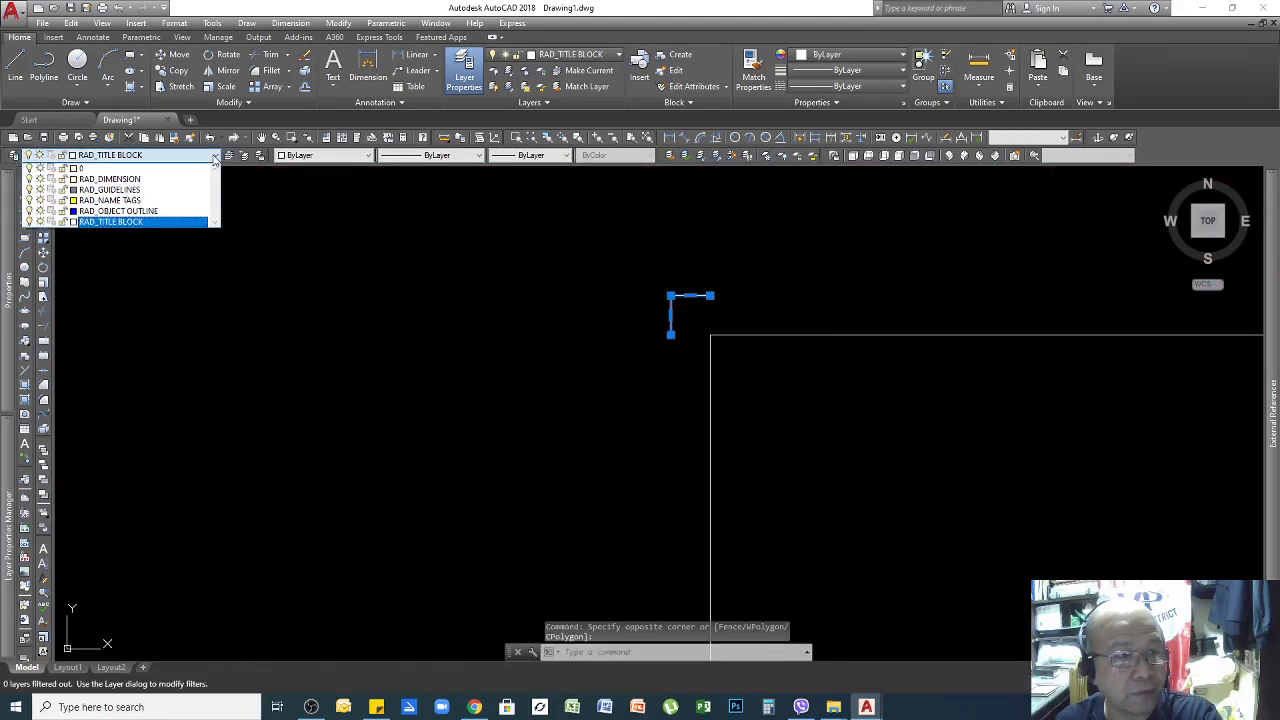
pyautogui.click(678, 288)
pyautogui.click(684, 270)
pyautogui.press('Escape')
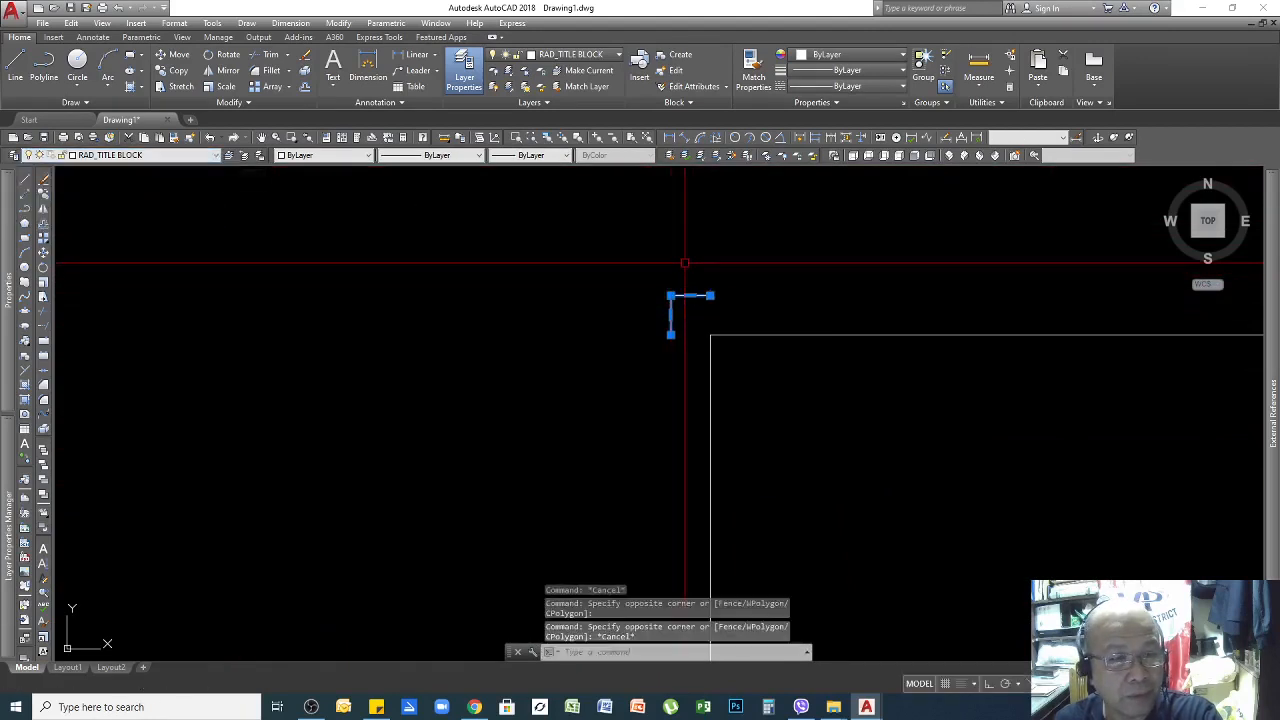
pyautogui.press('Escape')
# Set the color of the sheet's upper-left corner mark to index color 250.
pyautogui.click(686, 263)
pyautogui.click(588, 313)
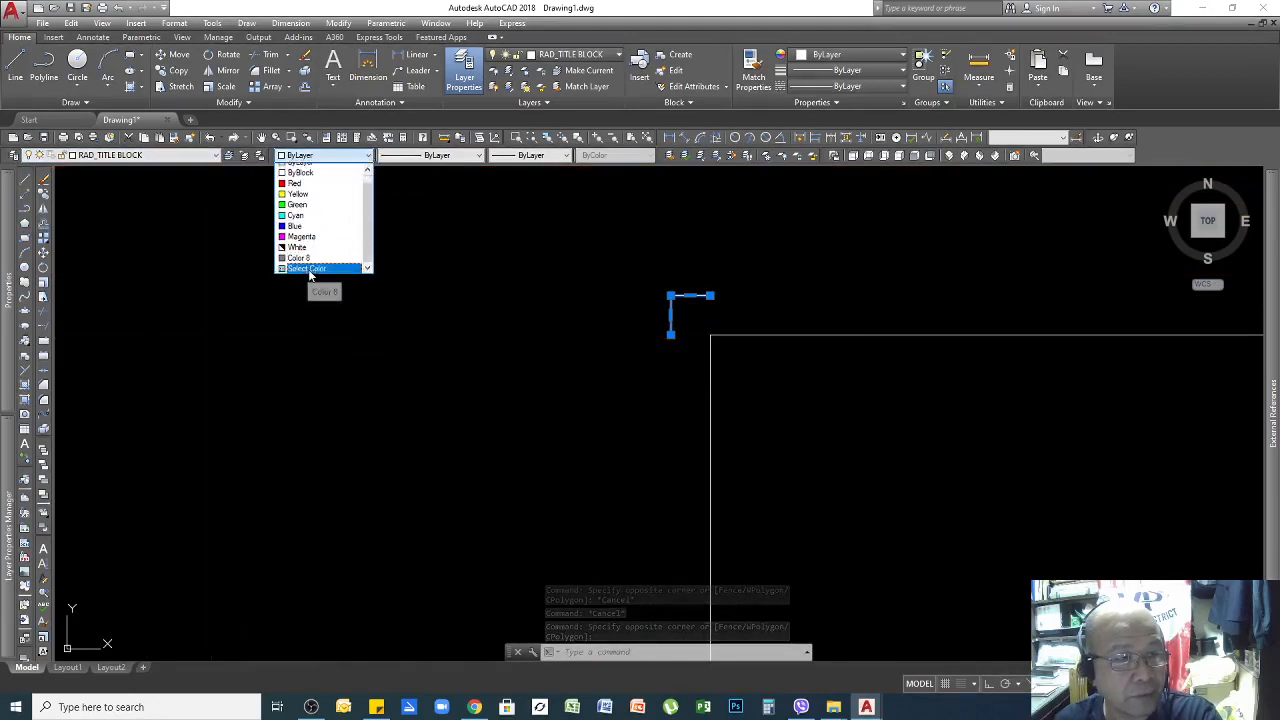
pyautogui.click(309, 270)
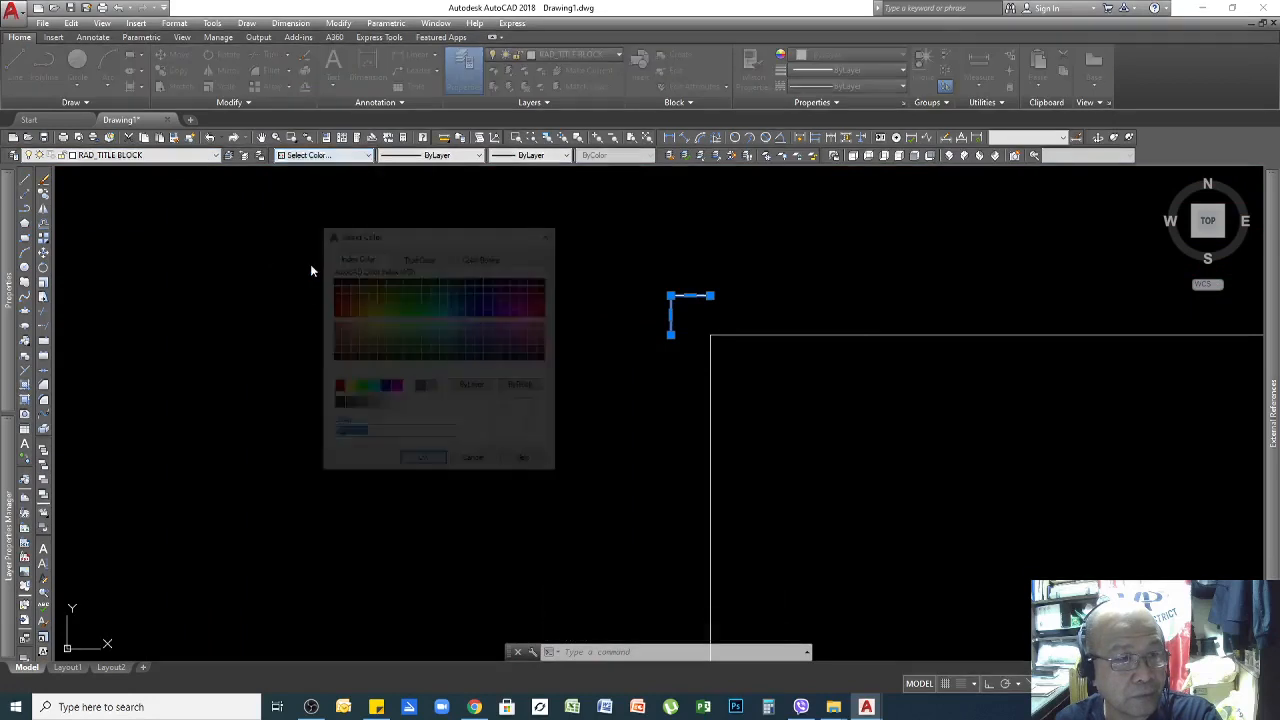
pyautogui.click(337, 405)
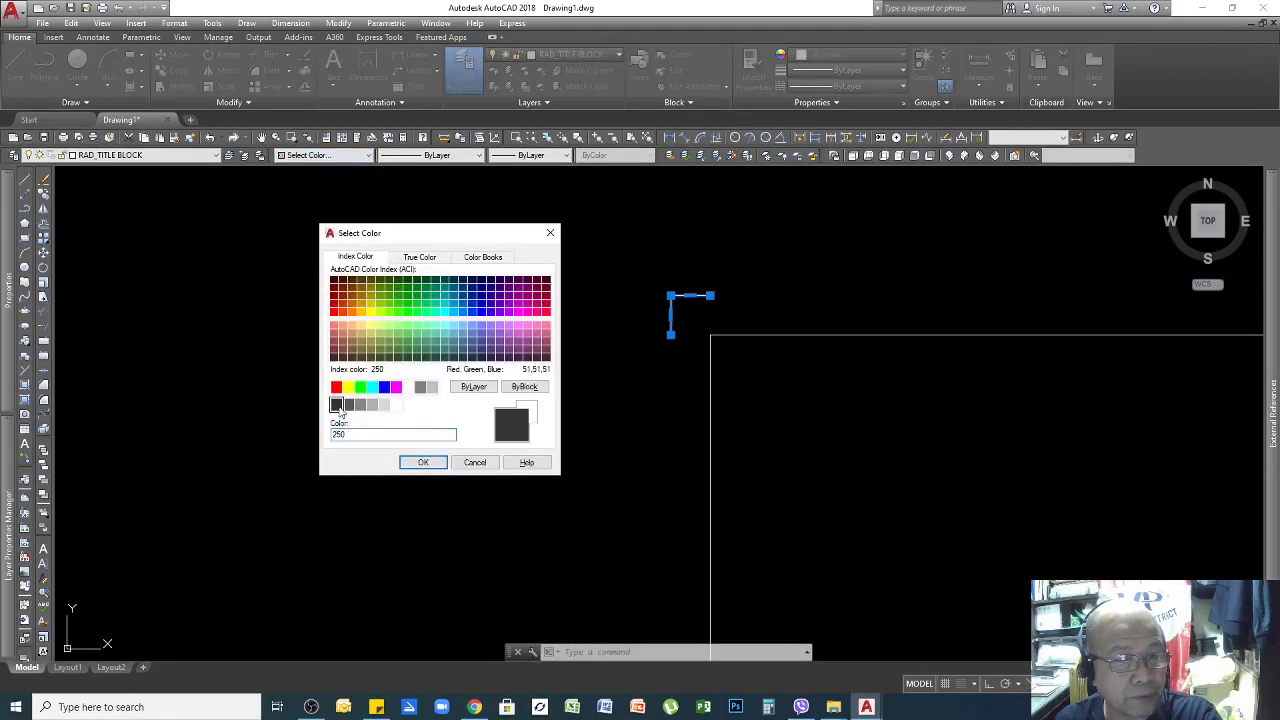
pyautogui.click(424, 463)
pyautogui.press('Escape')
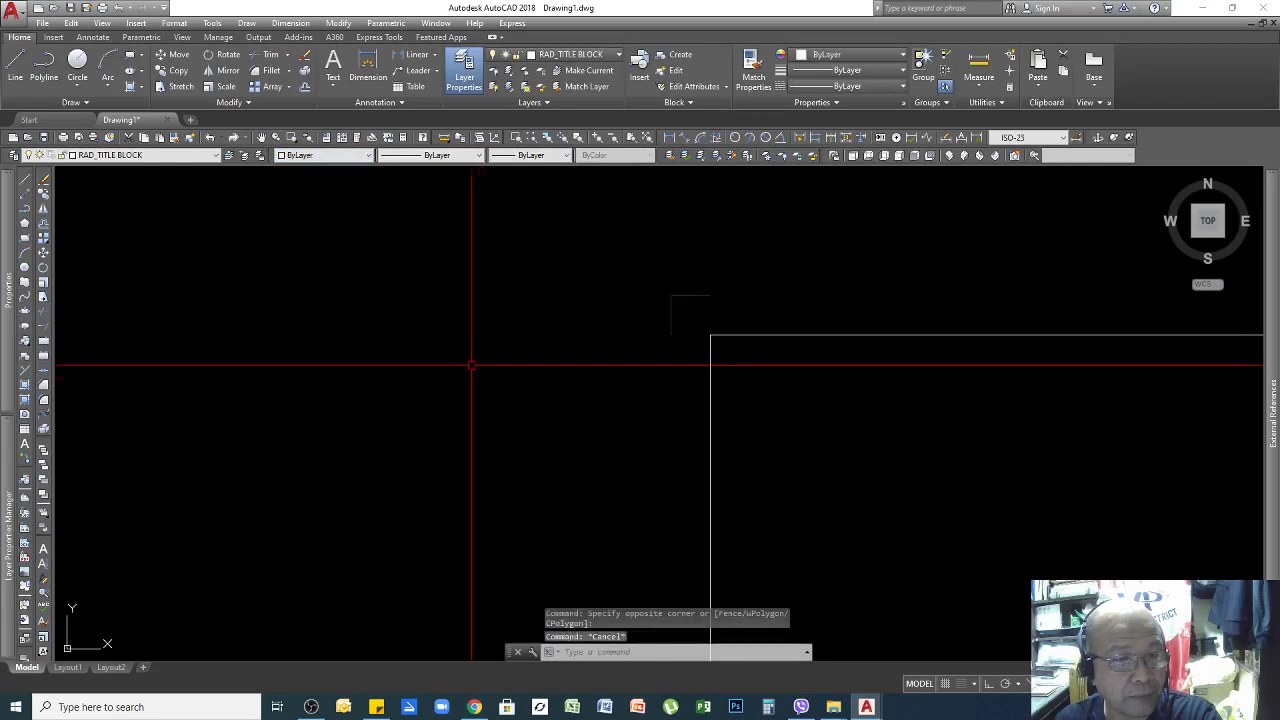
# Match the properties of the upper-left corner mark onto the sheet's other three corner marks.
pyautogui.scroll(-4, 601, 280)
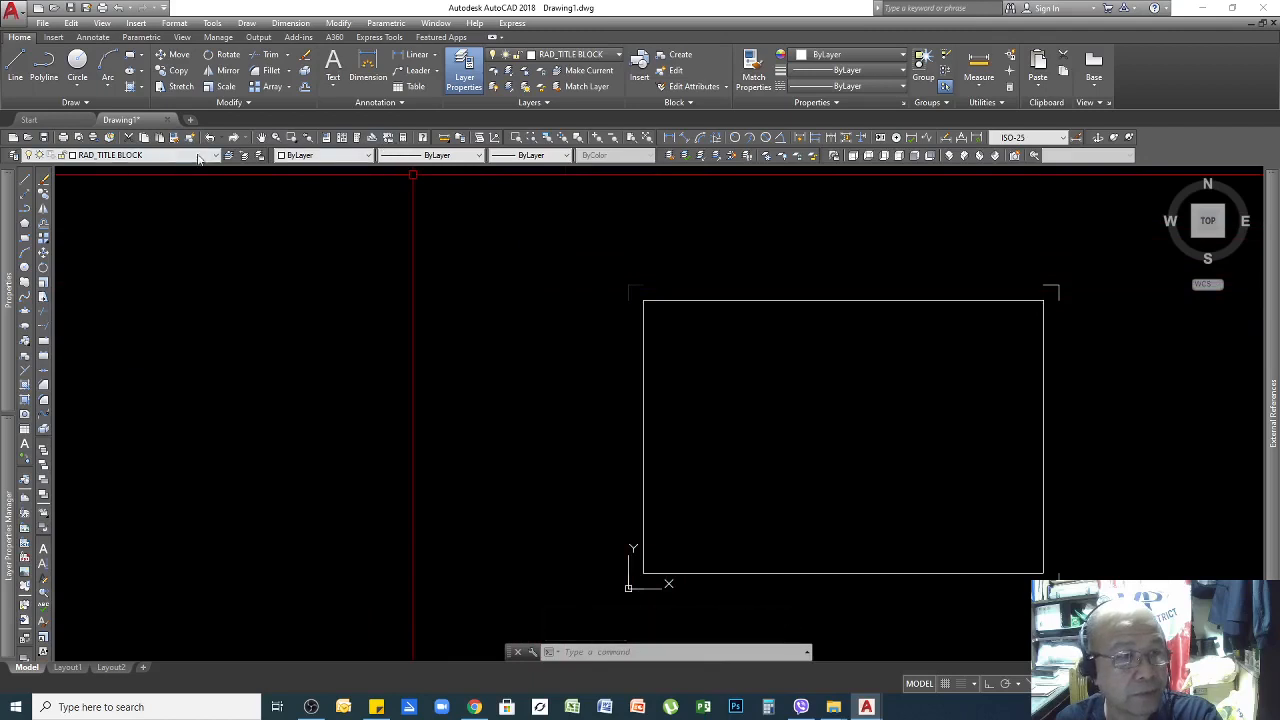
pyautogui.click(616, 281)
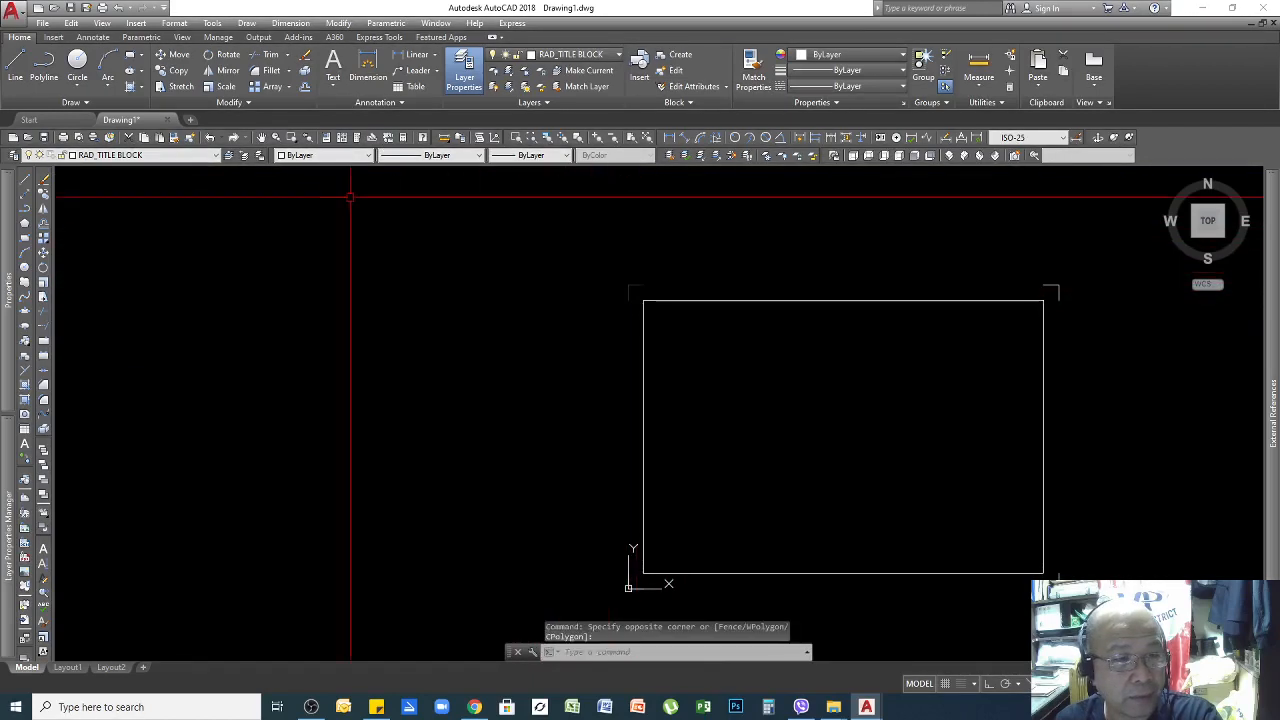
pyautogui.click(173, 138)
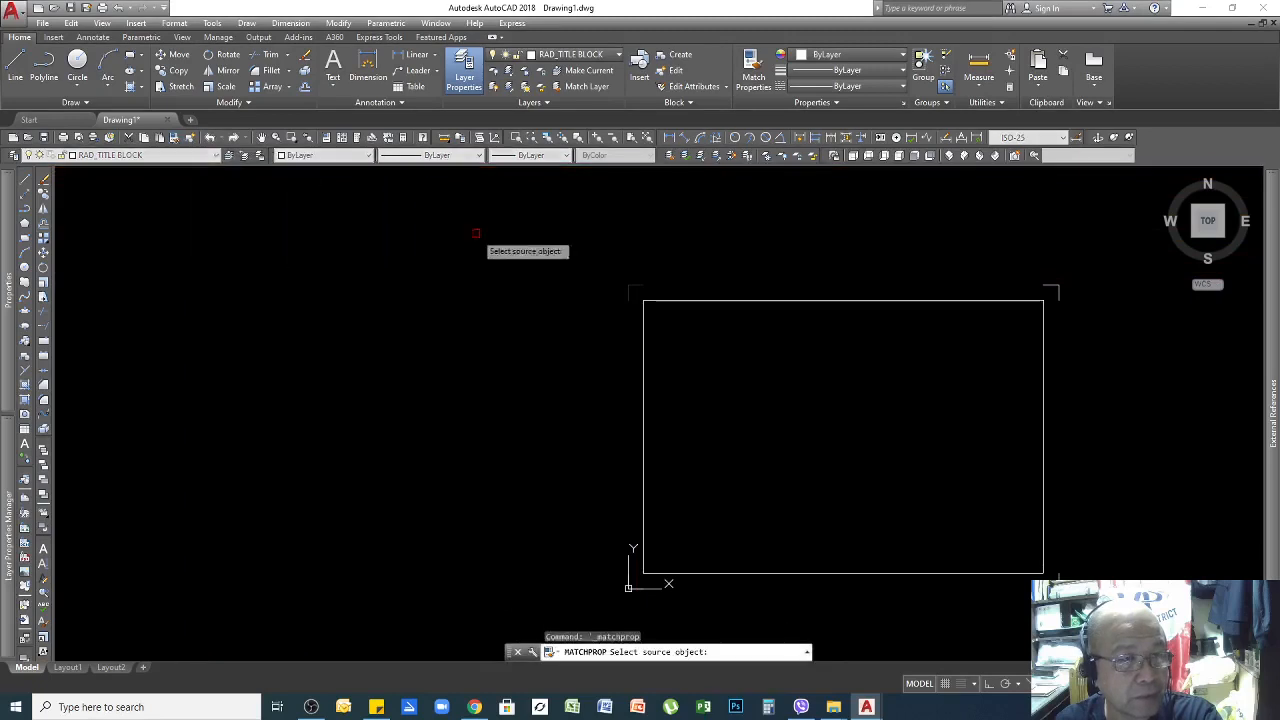
pyautogui.click(636, 276)
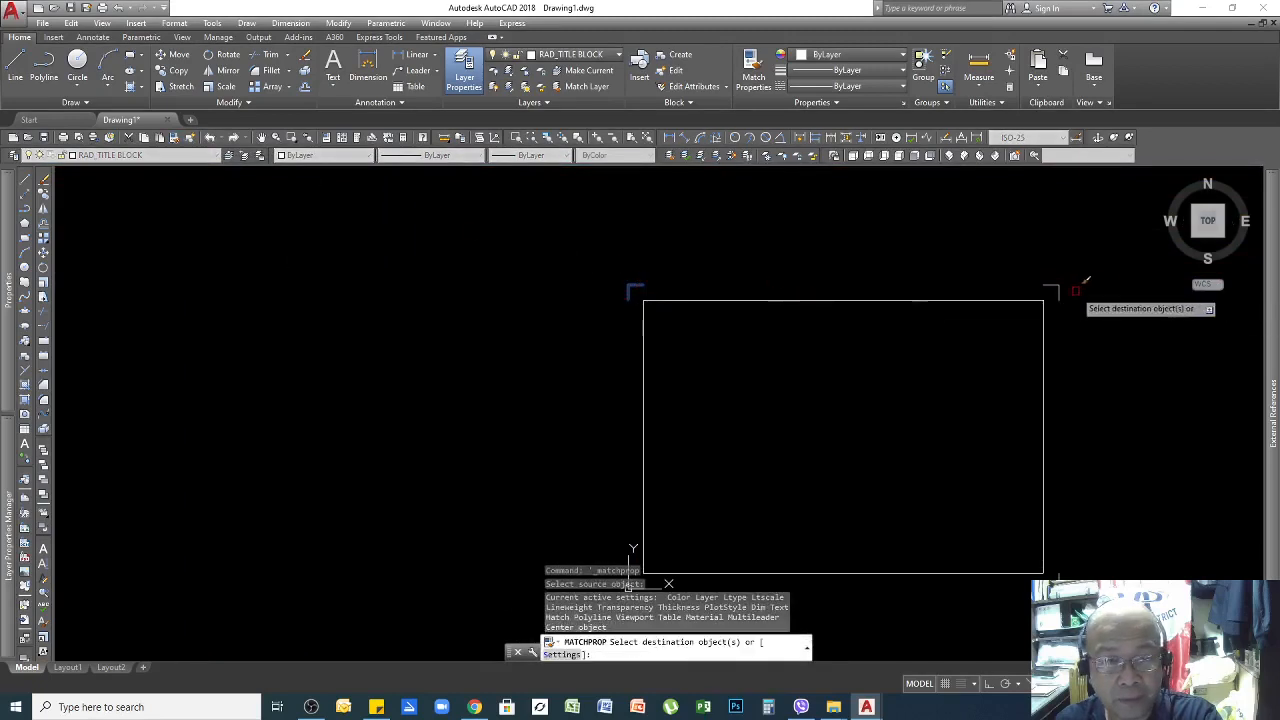
pyautogui.scroll(-4, 1115, 430)
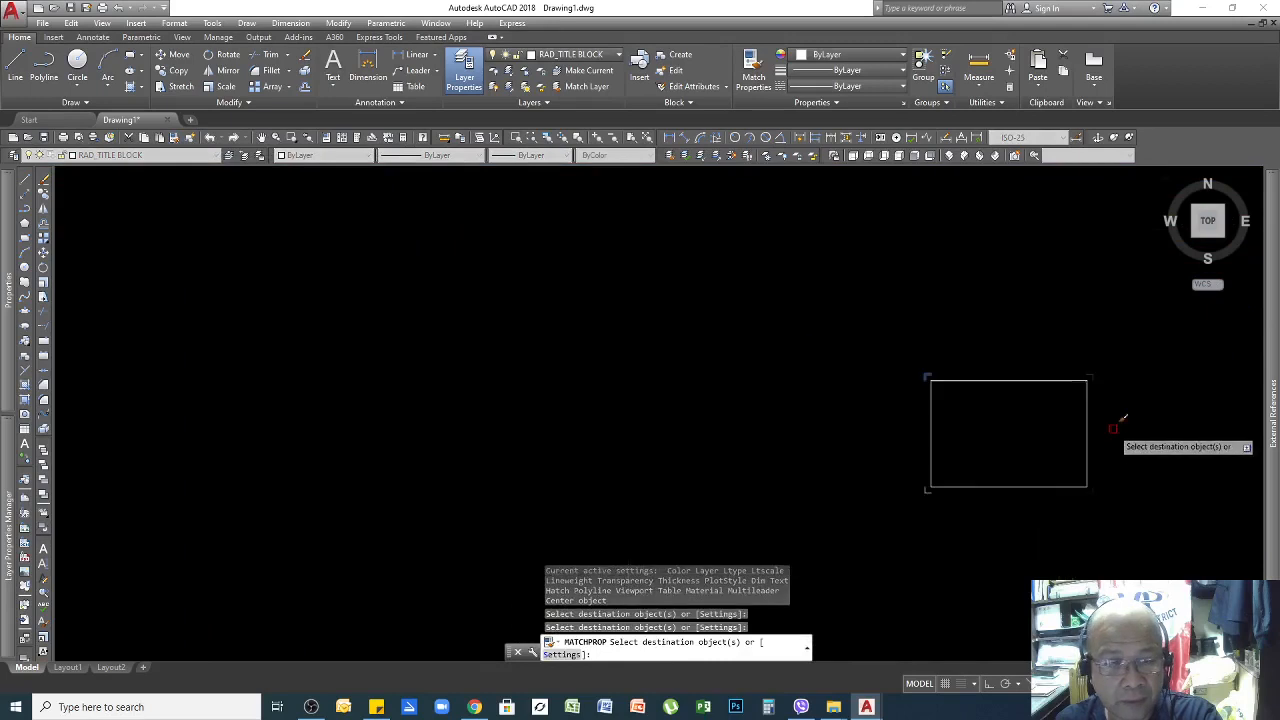
pyautogui.scroll(6, 946, 467)
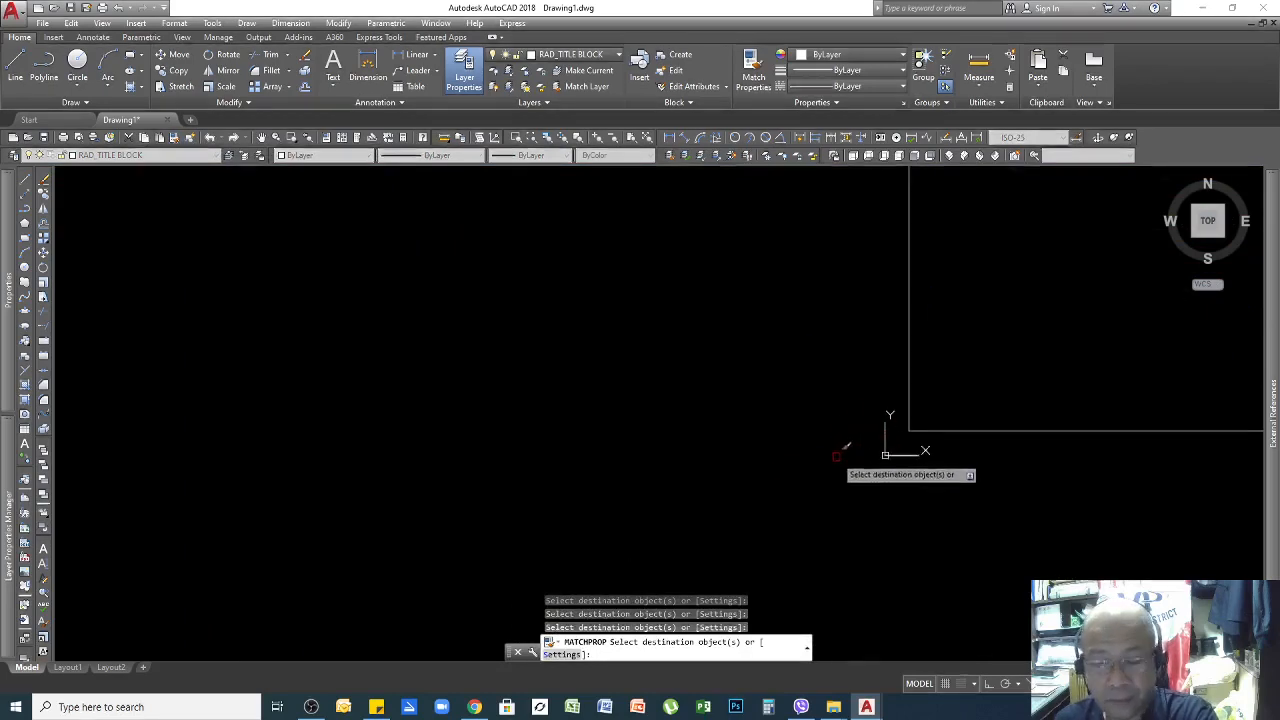
pyautogui.press('Escape')
pyautogui.scroll(-2, 826, 450)
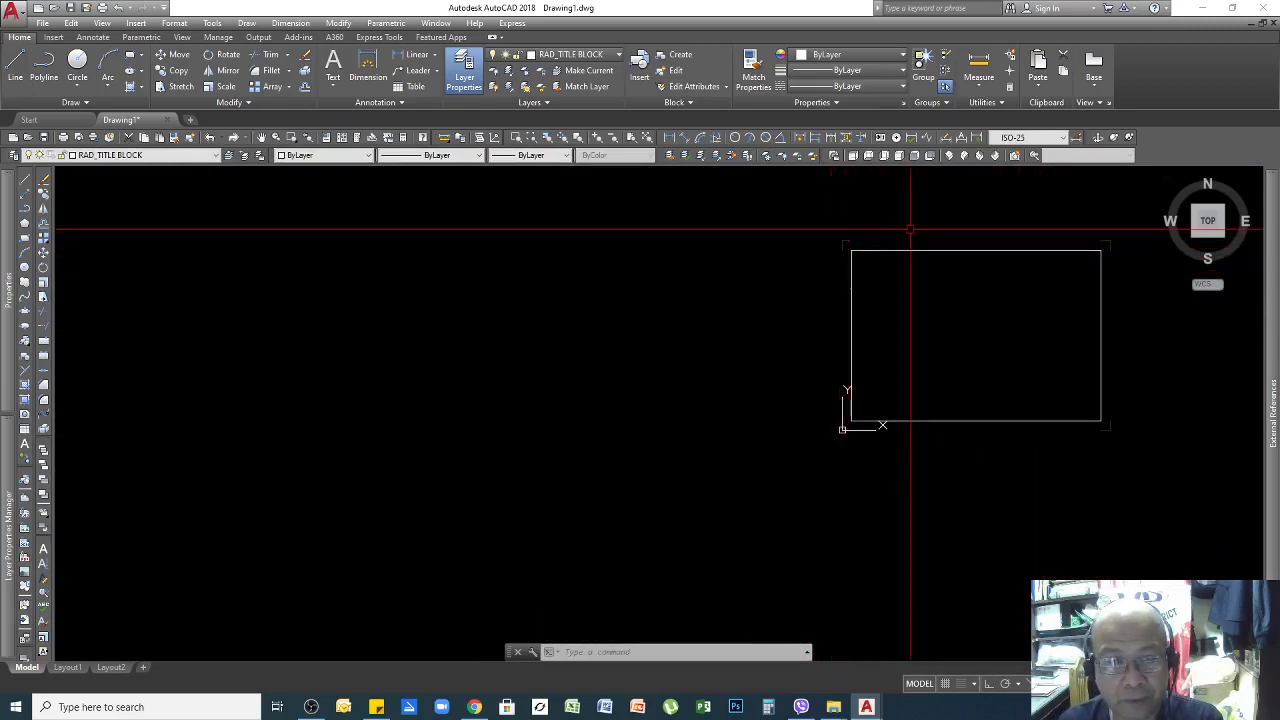
pyautogui.scroll(-2, 859, 252)
pyautogui.scroll(2, 865, 204)
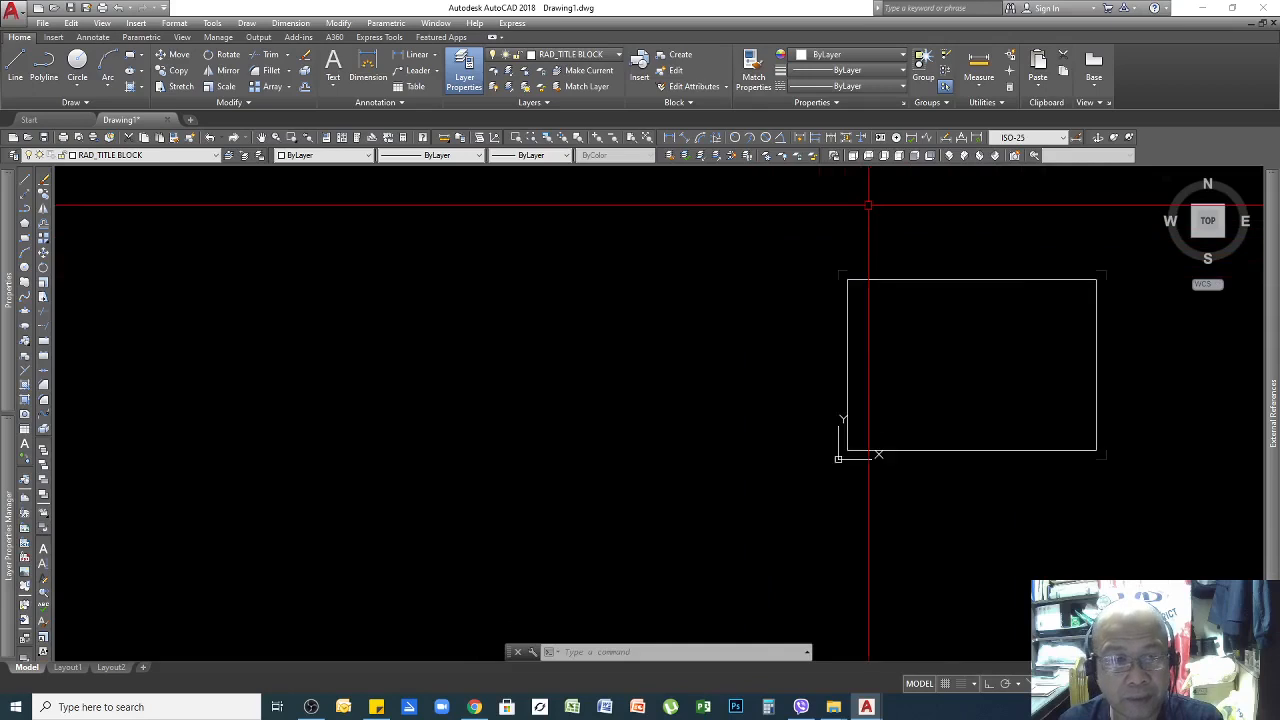
# Draw a horizontal construction line along the bottom edge of the inner border.
pyautogui.click(645, 137)
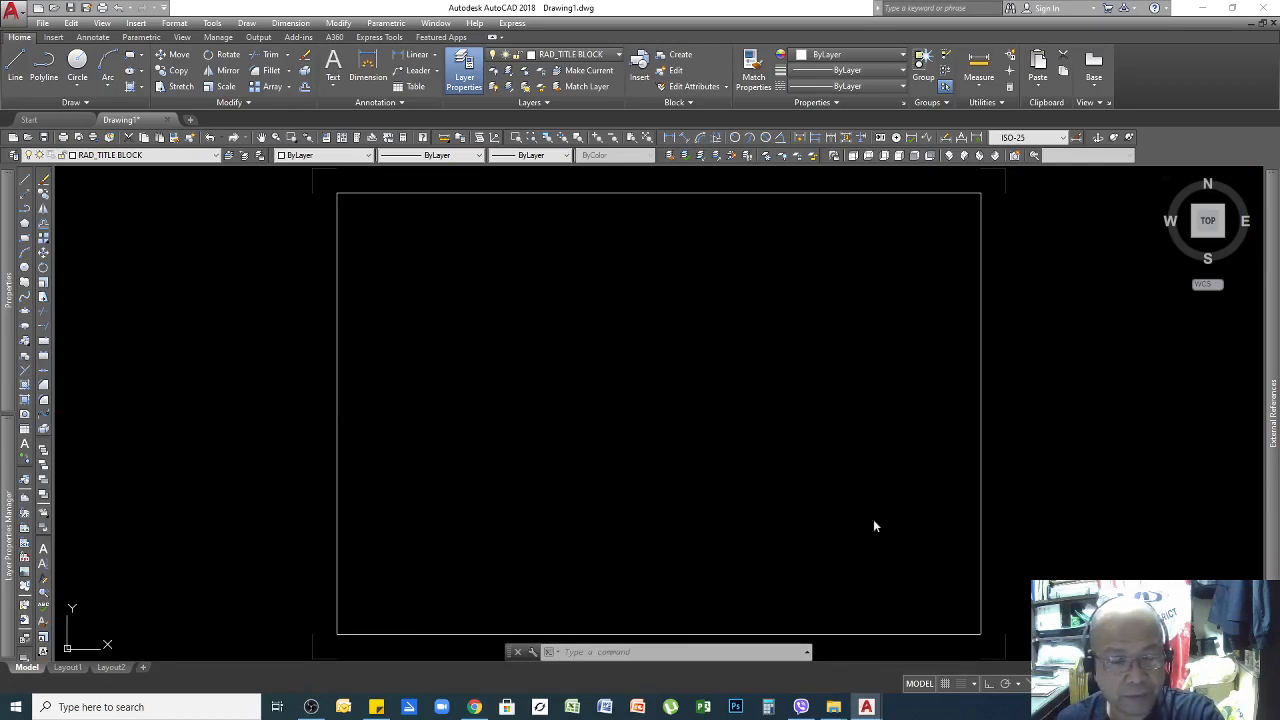
pyautogui.scroll(-4, 1133, 347)
pyautogui.scroll(2, 1088, 420)
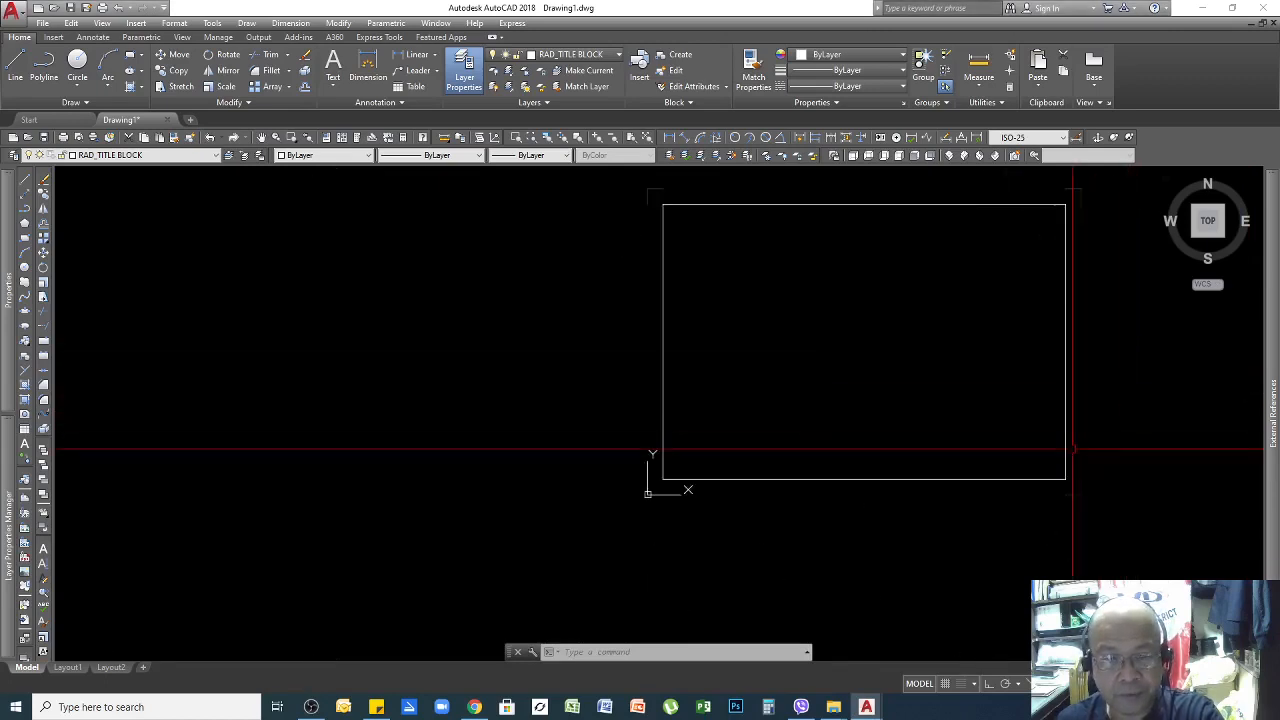
pyautogui.scroll(2, 1055, 480)
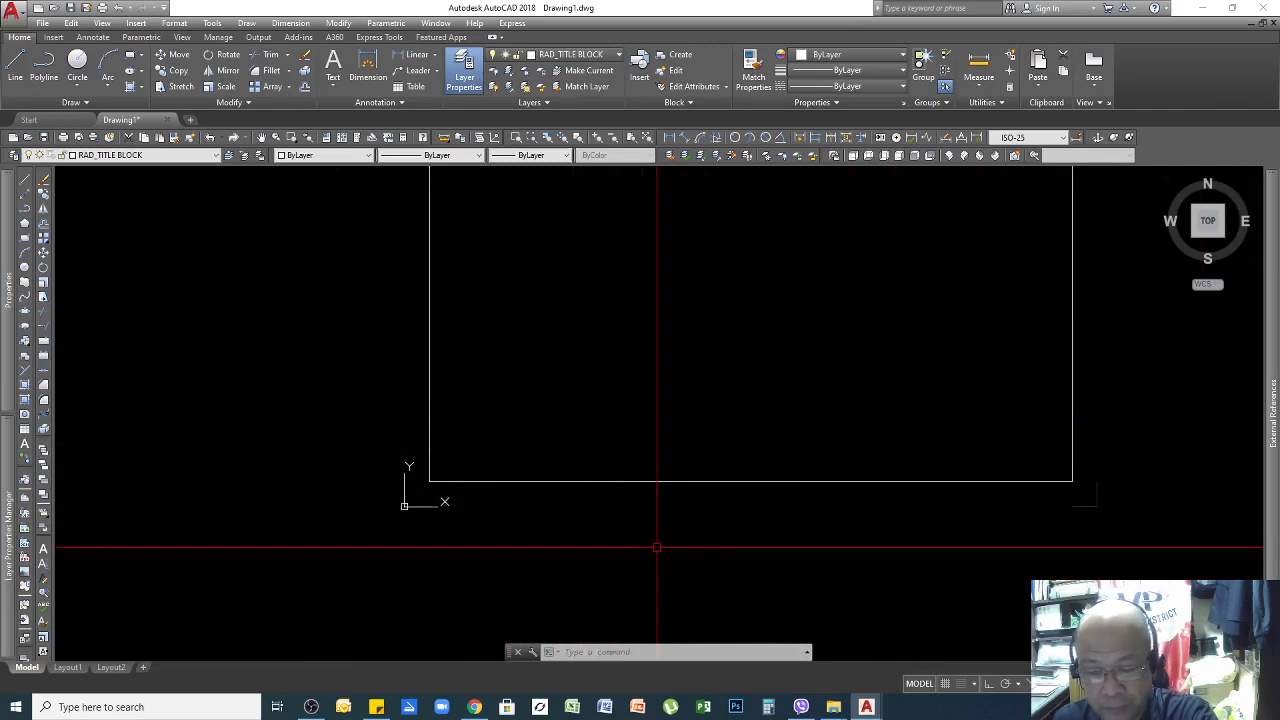
pyautogui.press('Return')
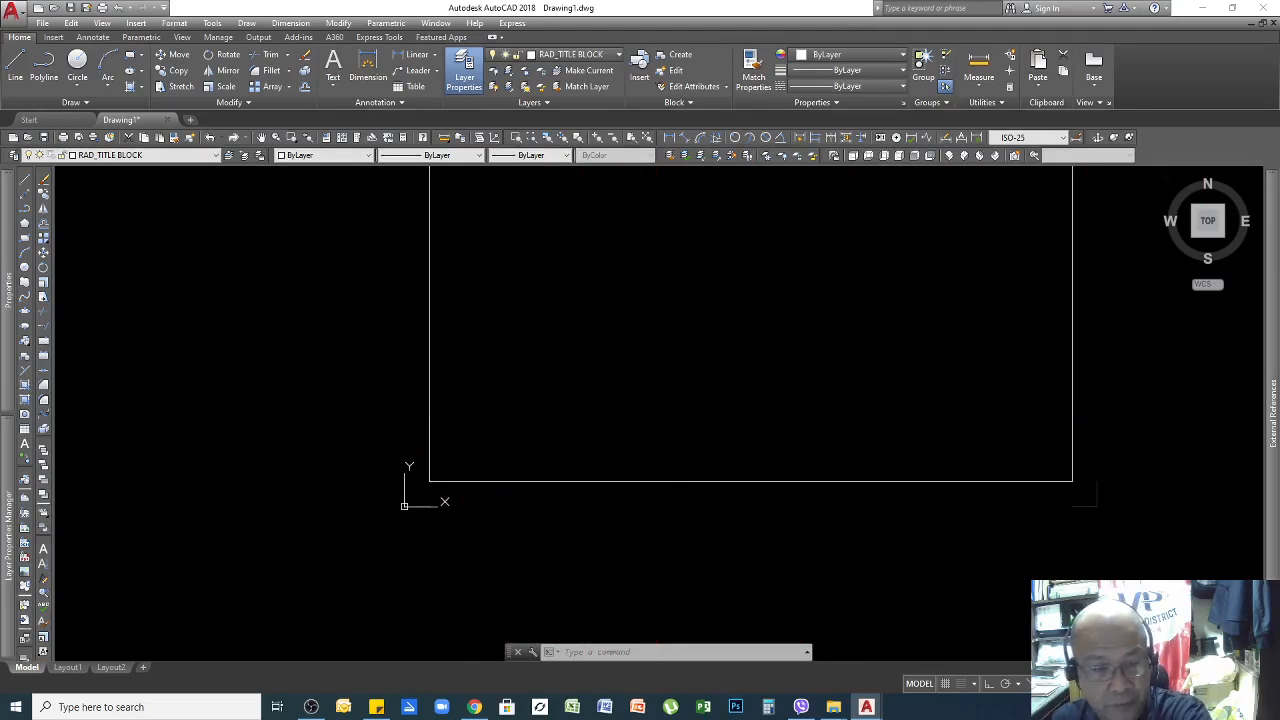
pyautogui.write('H')
pyautogui.press('Return')
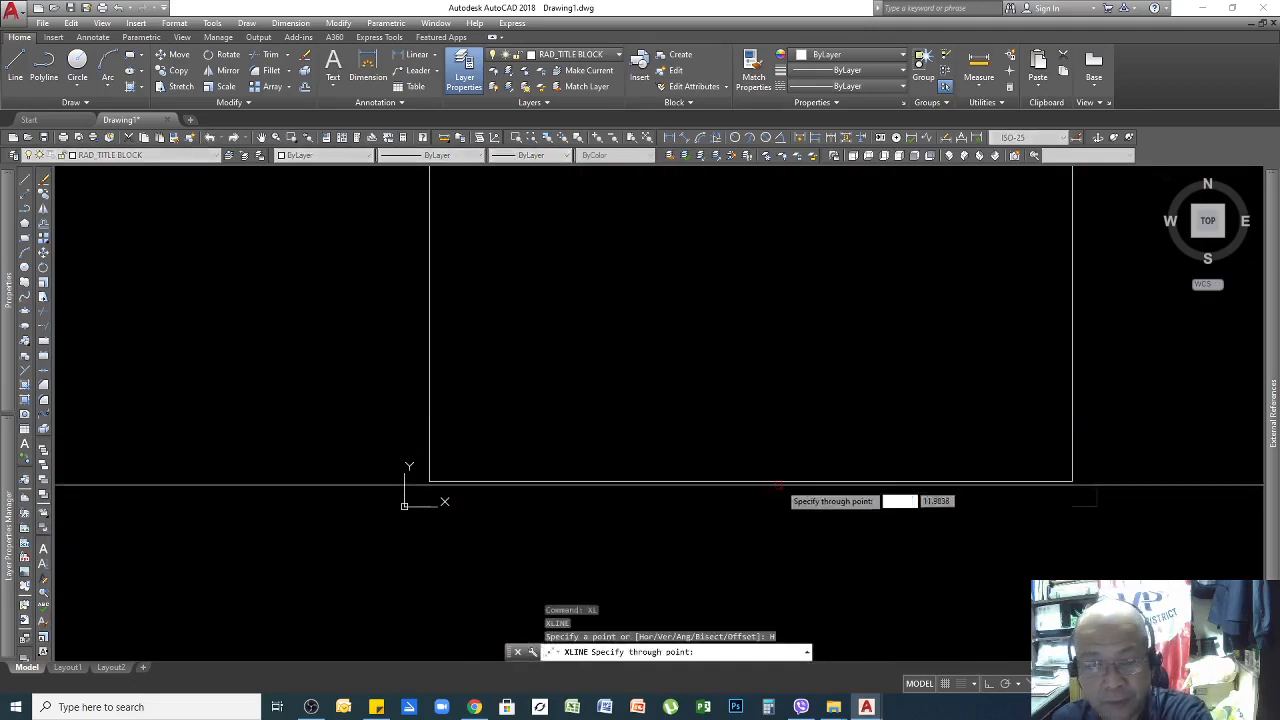
pyautogui.click(751, 483)
pyautogui.press('Return')
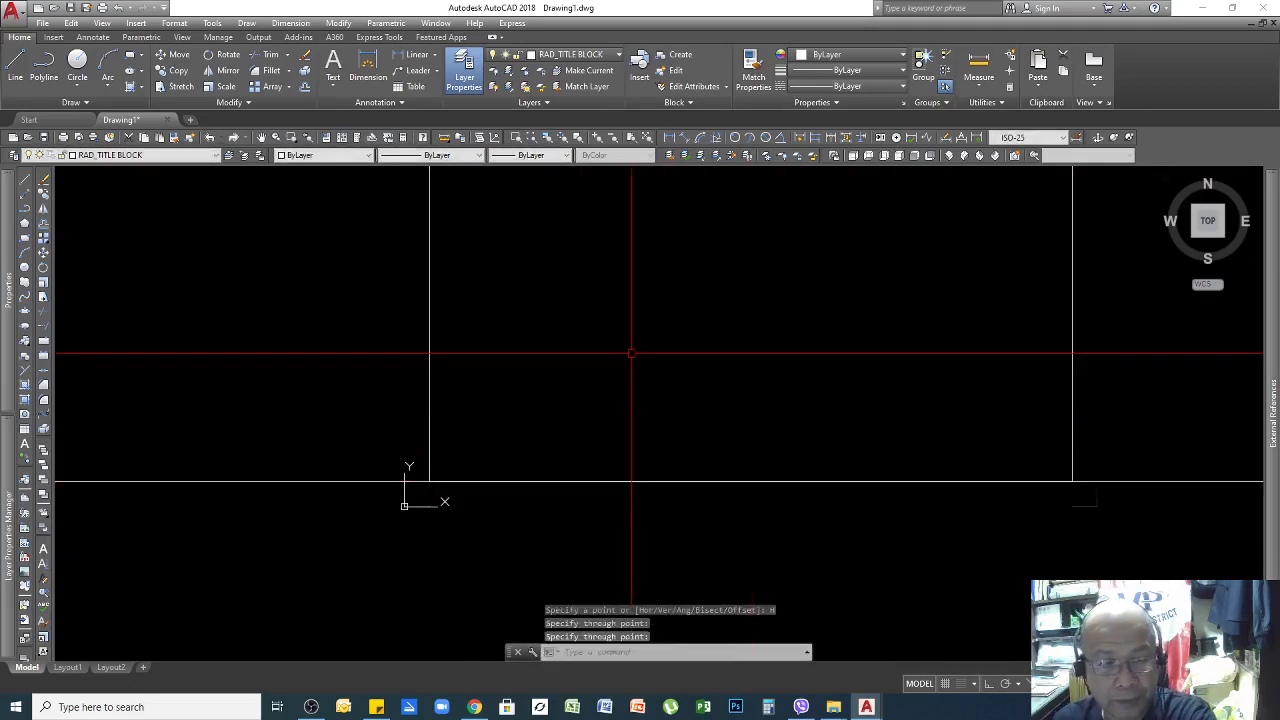
# Offset the horizontal construction line upward twice at 10 spacing and erase the original on the border's bottom edge.
pyautogui.write('O')
pyautogui.press('Return')
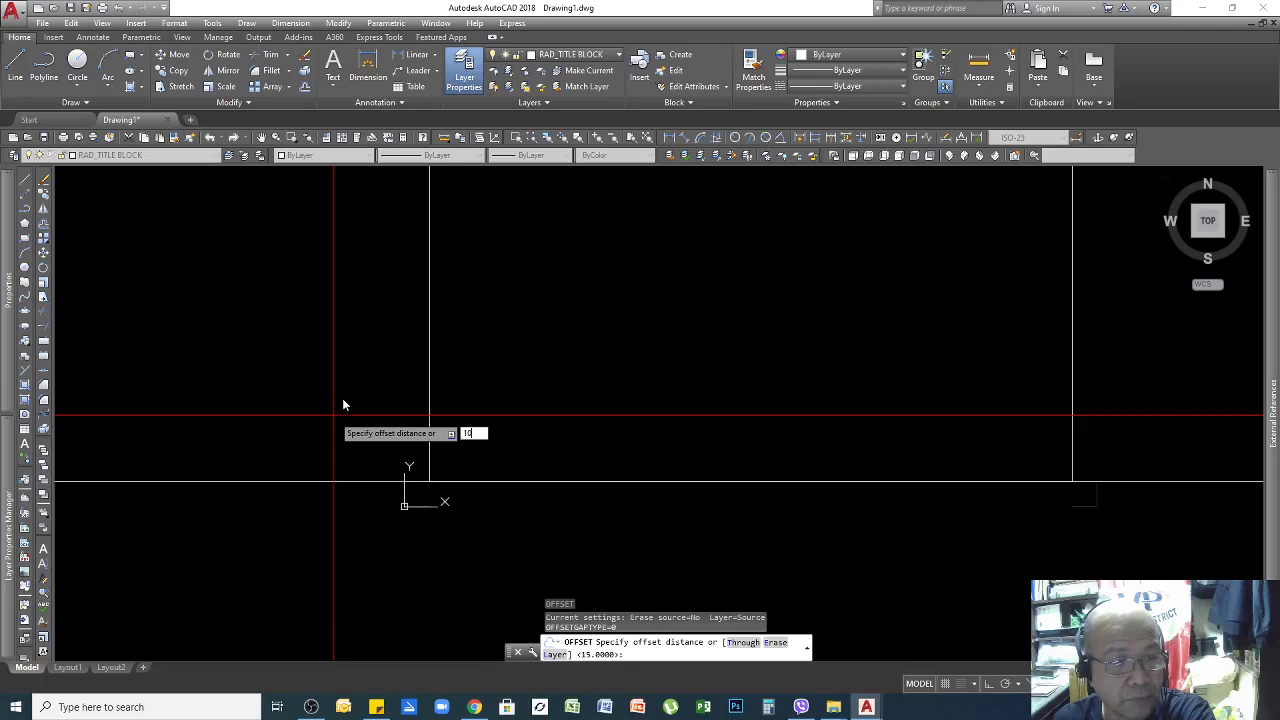
pyautogui.press('Return')
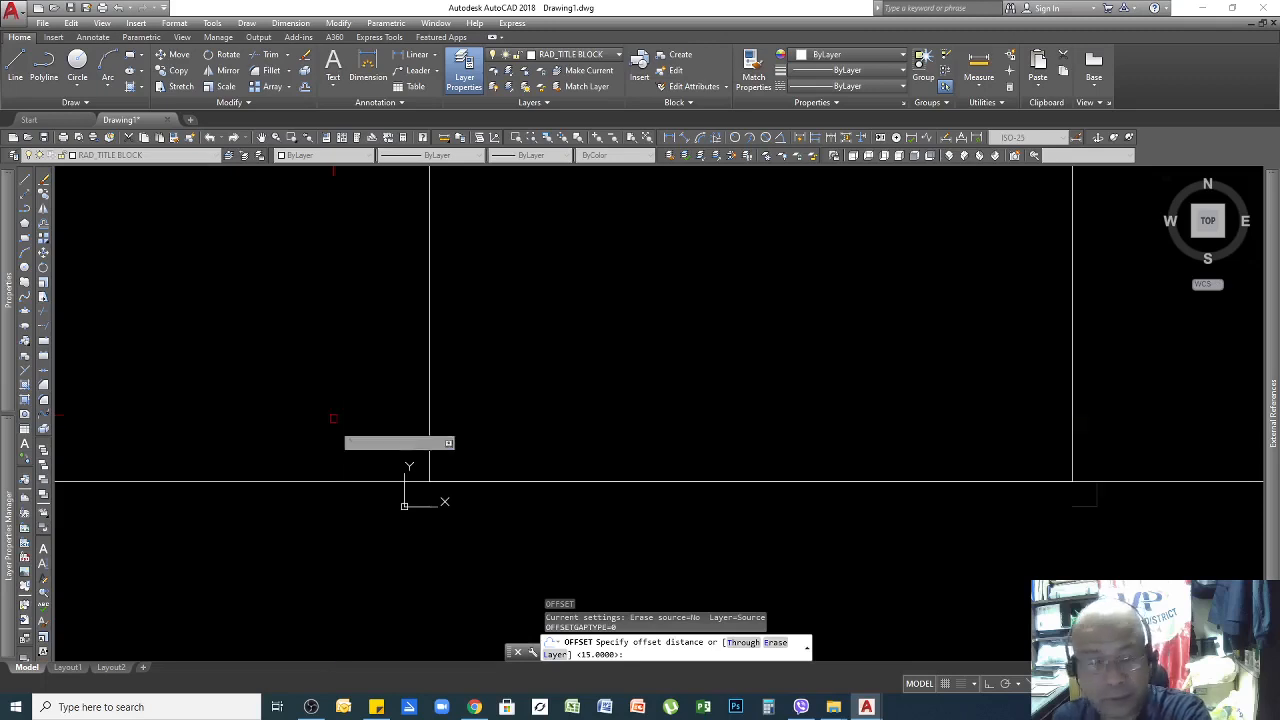
pyautogui.click(405, 481)
pyautogui.click(352, 462)
pyautogui.click(355, 465)
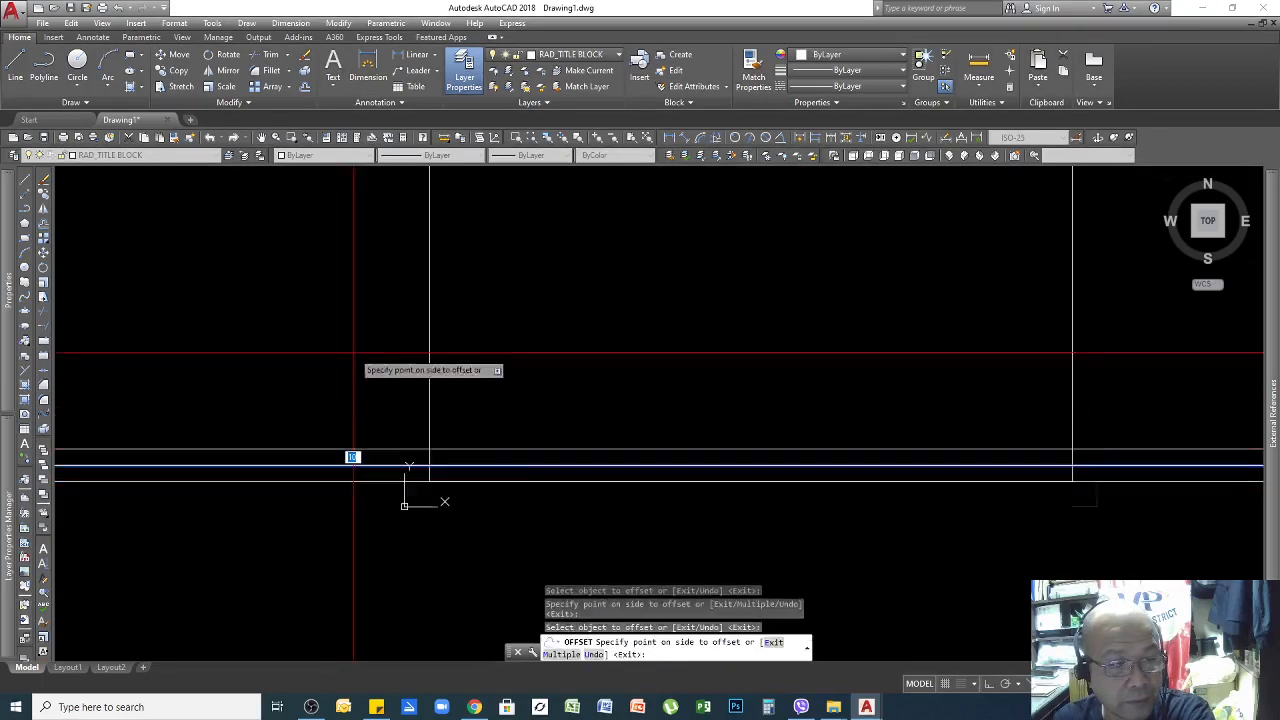
pyautogui.click(355, 354)
pyautogui.press('Return')
pyautogui.click(376, 481)
pyautogui.press('Delete')
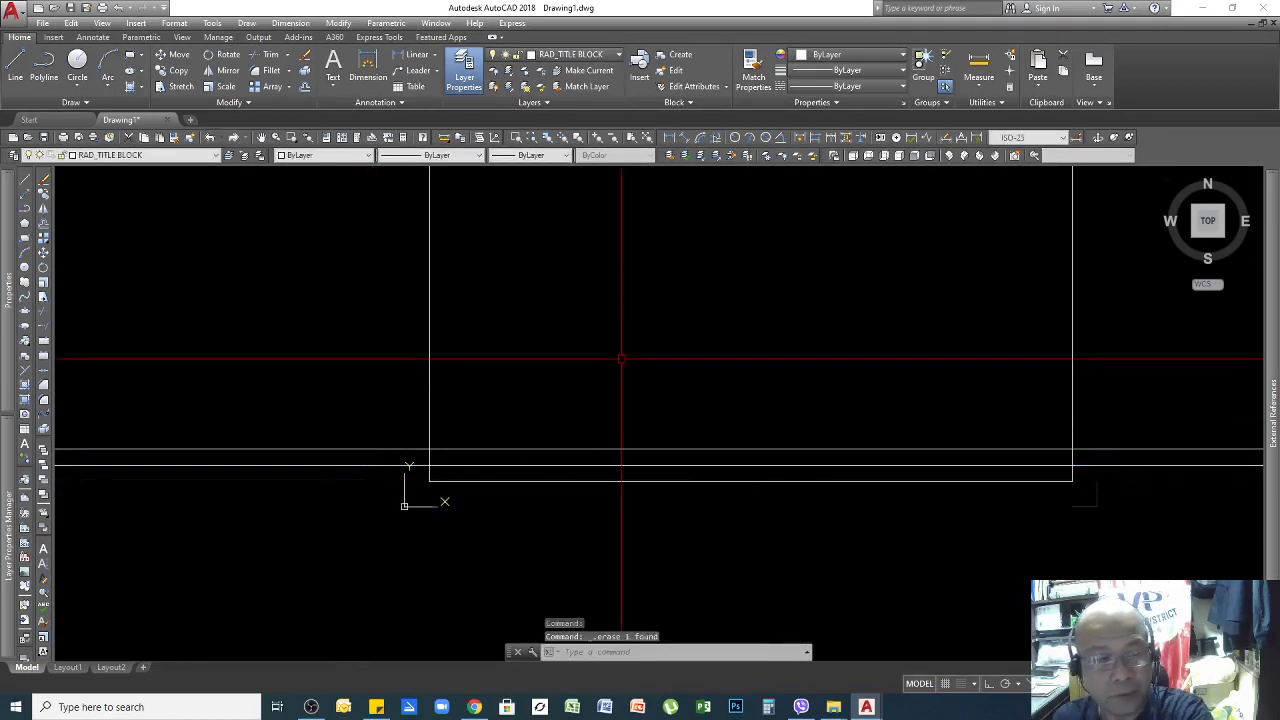
# Draw a vertical line from the upper construction line's intersection with the border's left edge down past the sheet, with Ortho on.
pyautogui.scroll(-2, 696, 315)
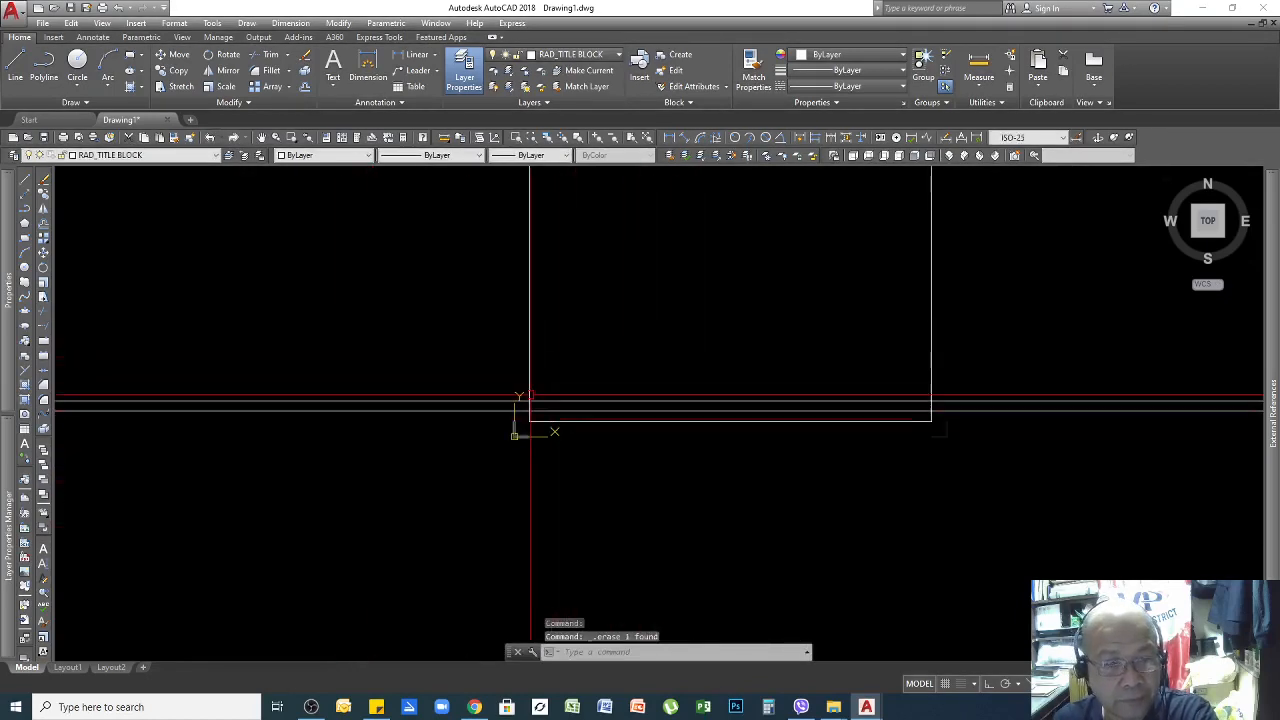
pyautogui.press('Return')
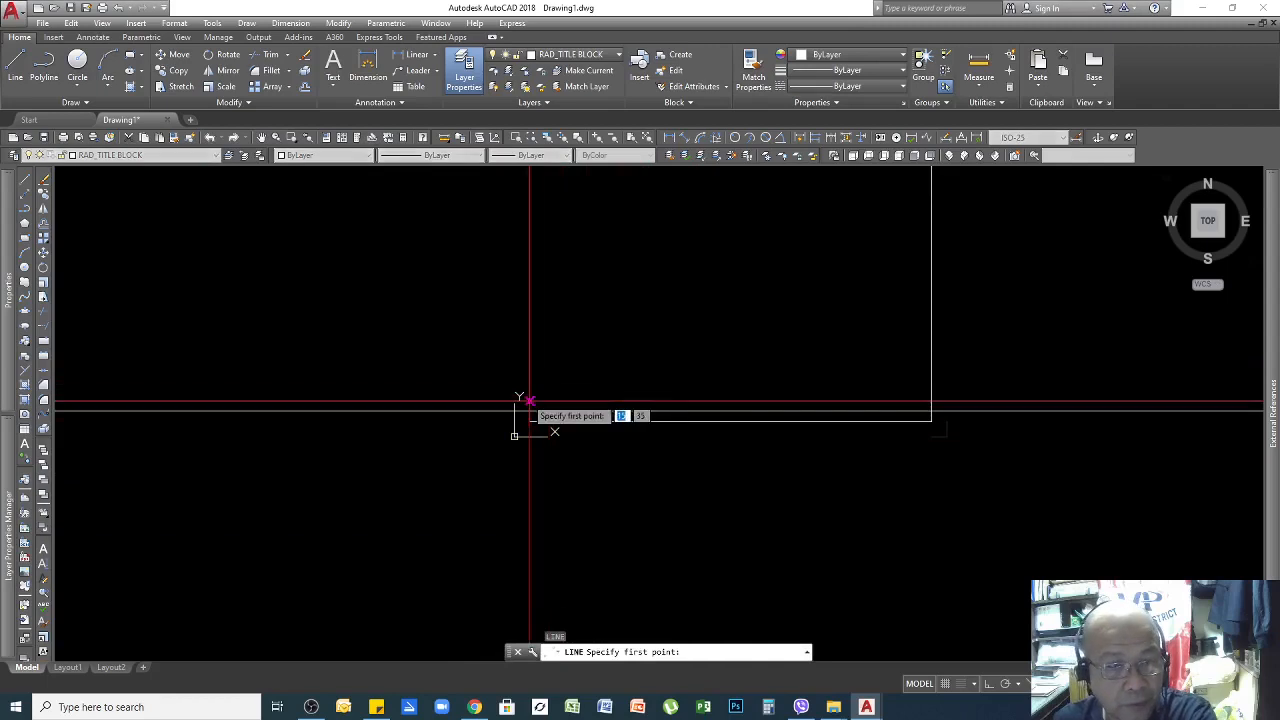
pyautogui.click(529, 404)
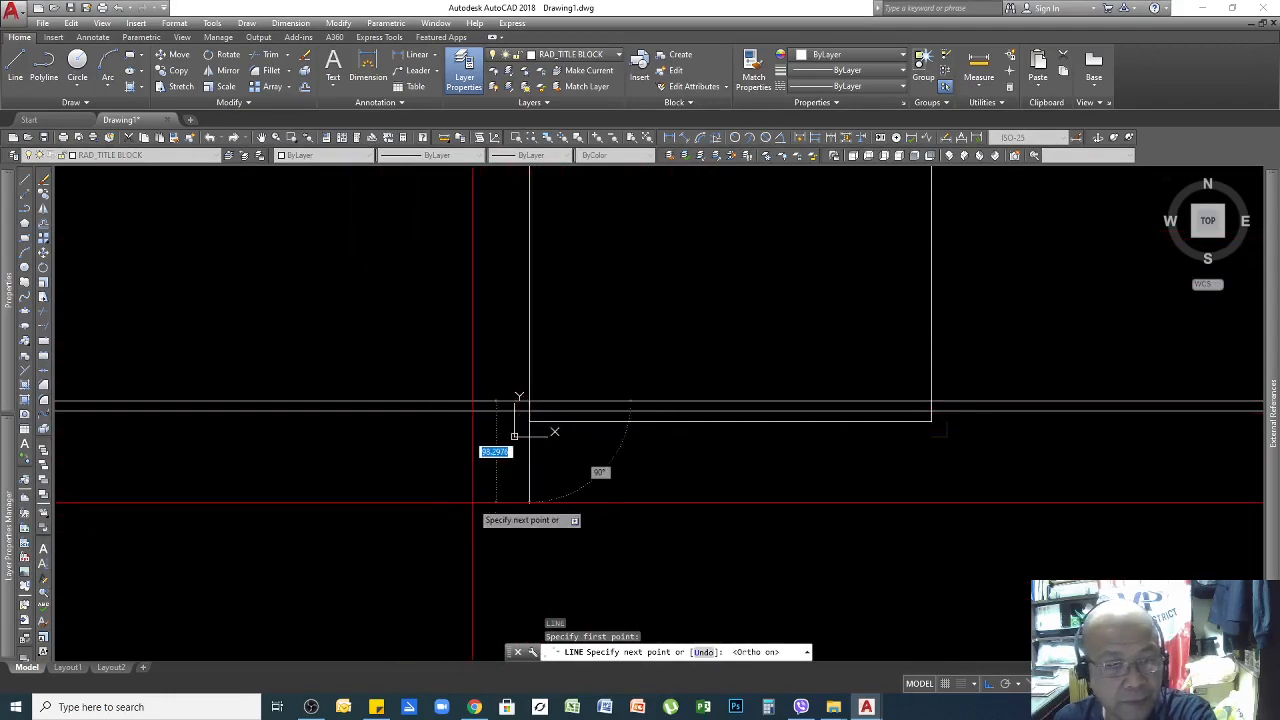
pyautogui.click(636, 525)
pyautogui.press('Return')
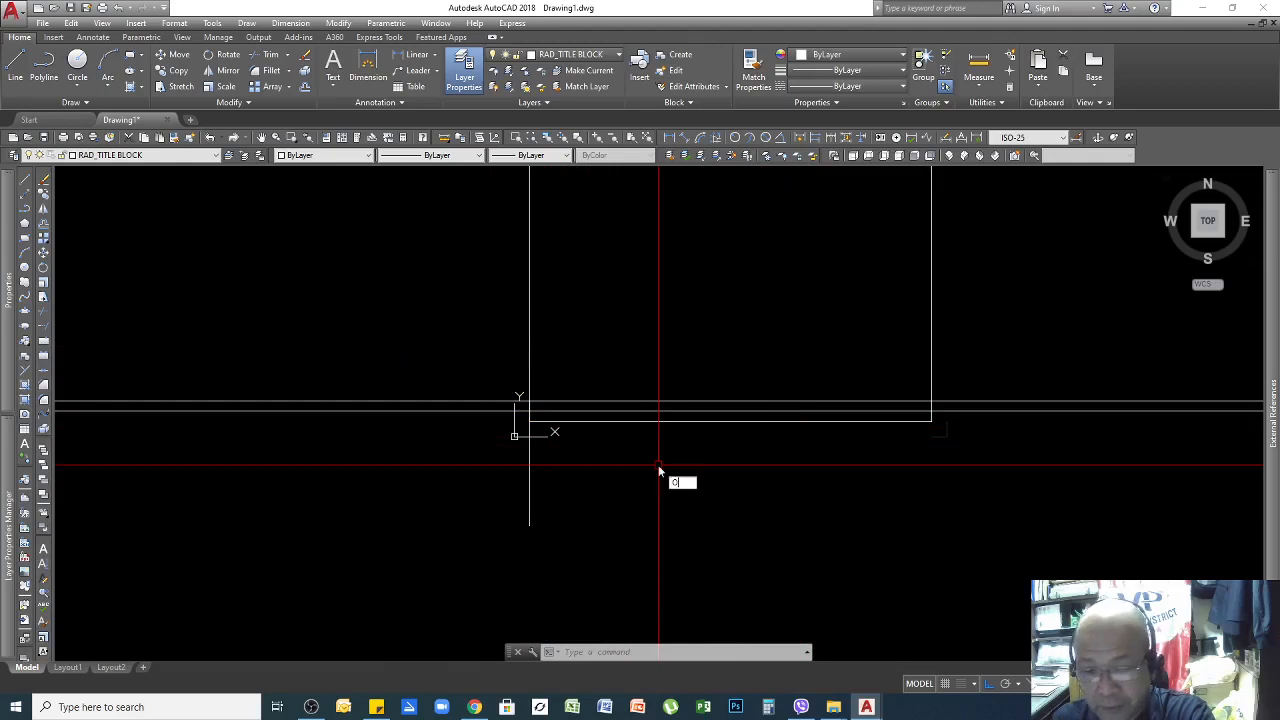
# Offset the vertical line at the border's left edge by 100 to the right.
pyautogui.write('O')
pyautogui.press('Return')
pyautogui.scroll(2, 563, 427)
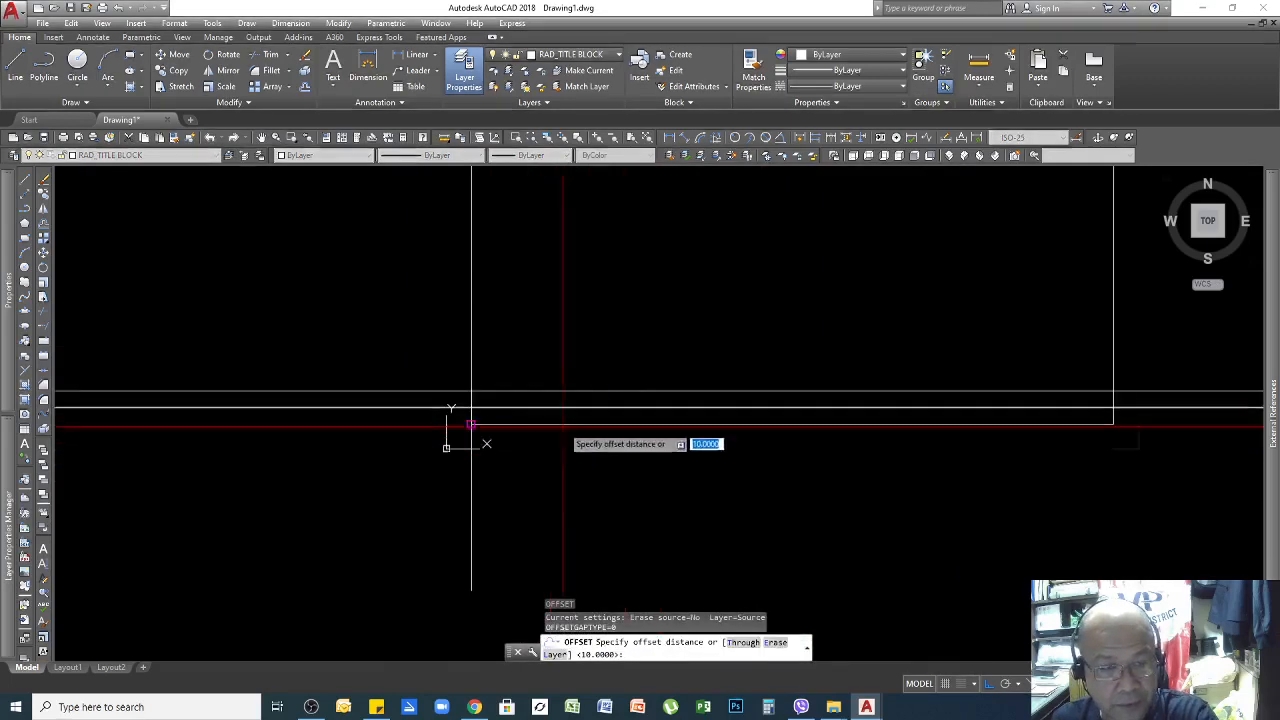
pyautogui.write('100')
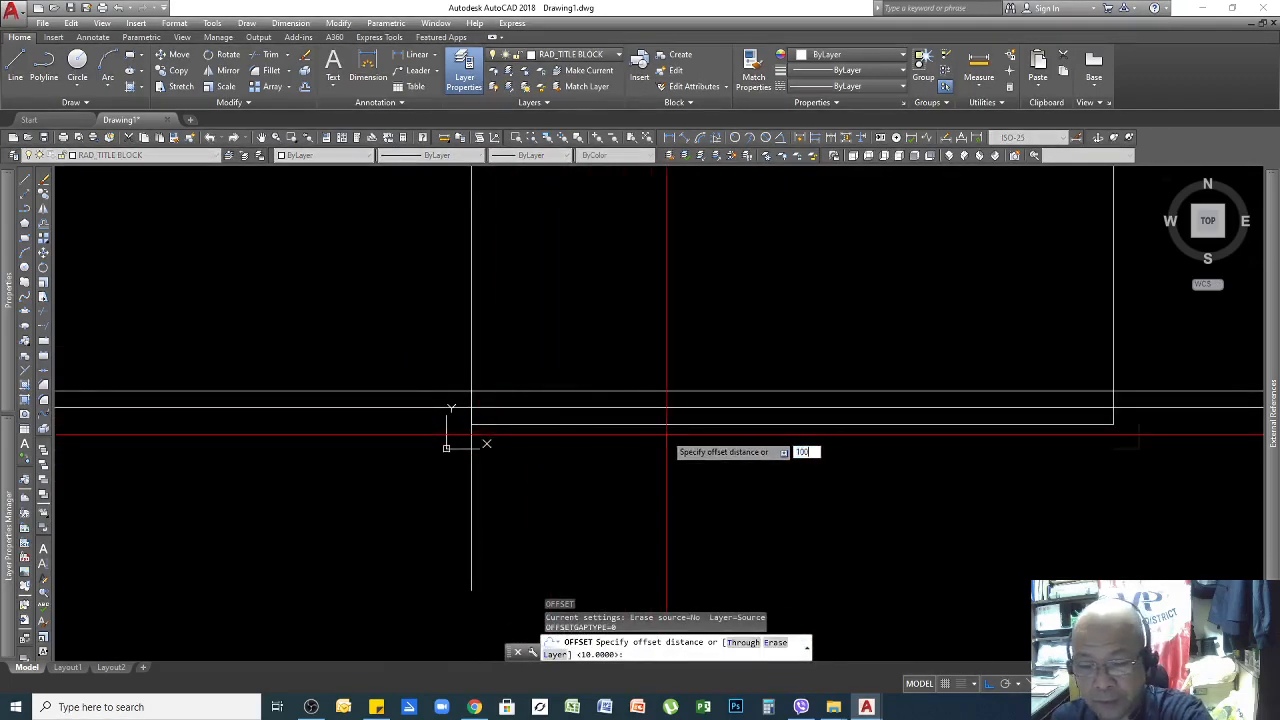
pyautogui.press('Return')
pyautogui.click(471, 482)
pyautogui.click(749, 470)
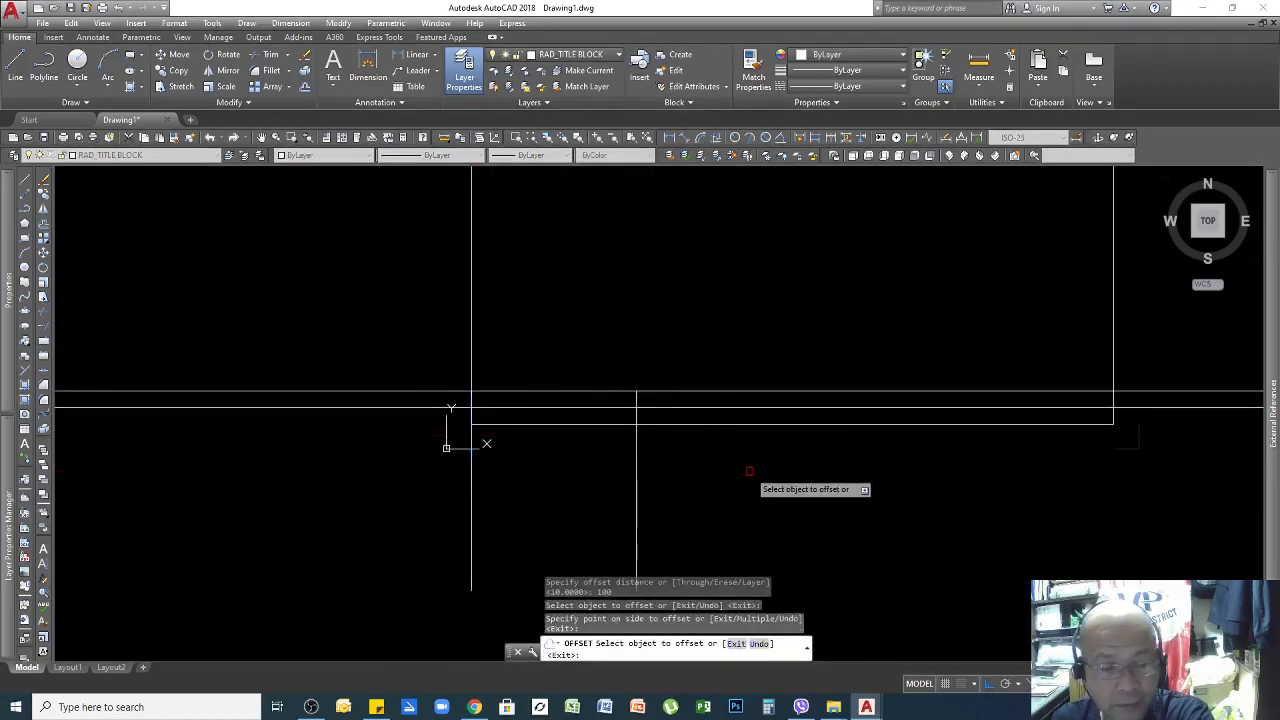
pyautogui.press('Return')
# Offset the newly created second vertical line by 70 to the right.
pyautogui.press('Return')
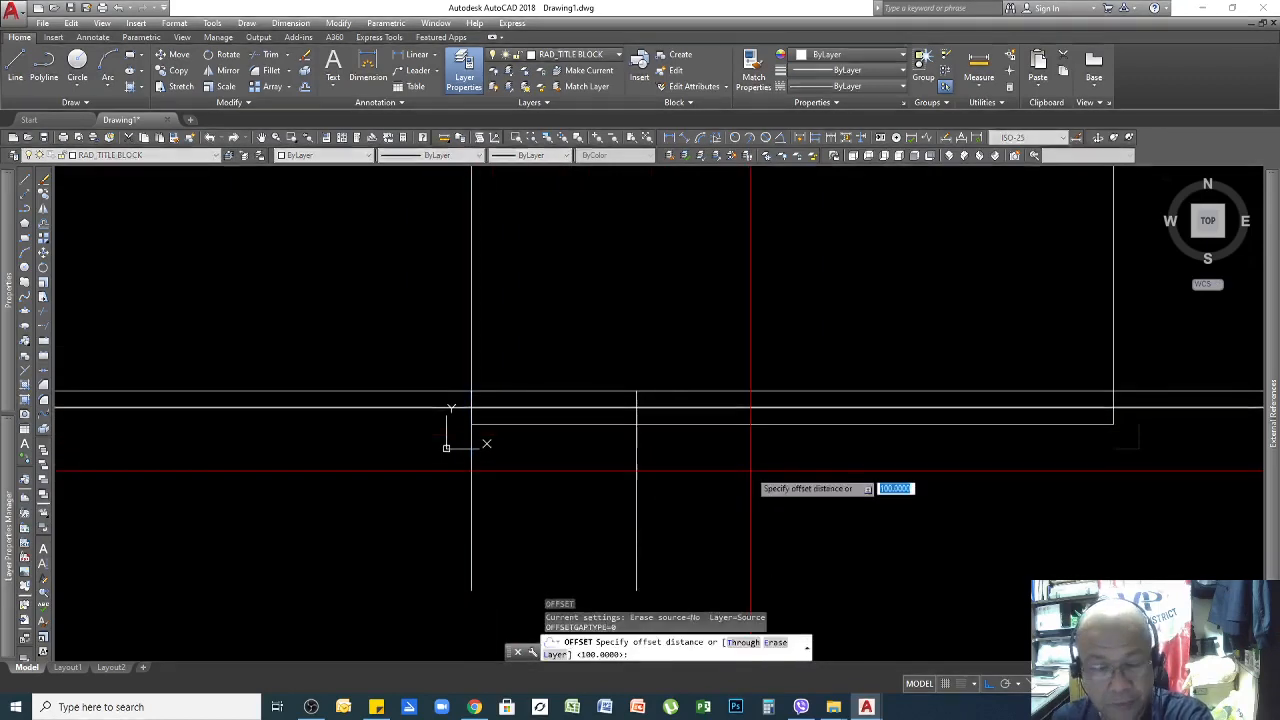
pyautogui.click(636, 440)
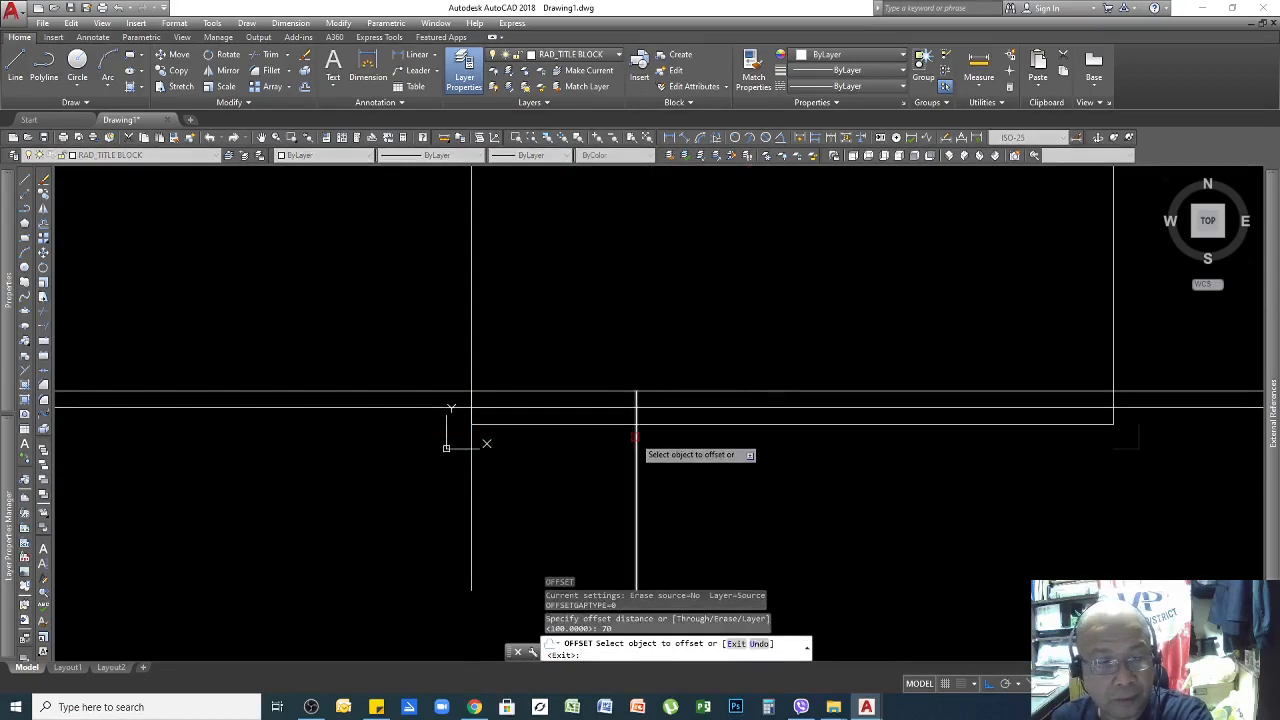
pyautogui.click(878, 441)
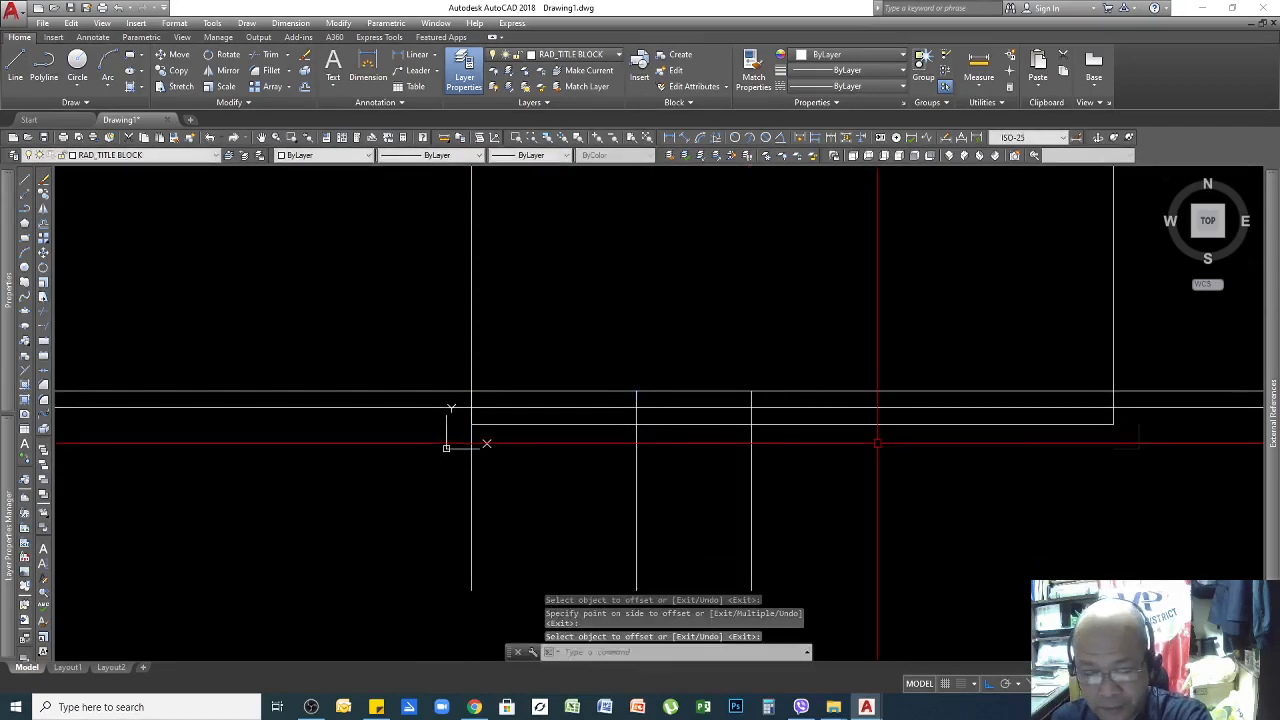
pyautogui.press('Return')
# Offset the third vertical line by 100 to the right.
pyautogui.press('Return')
pyautogui.write('100')
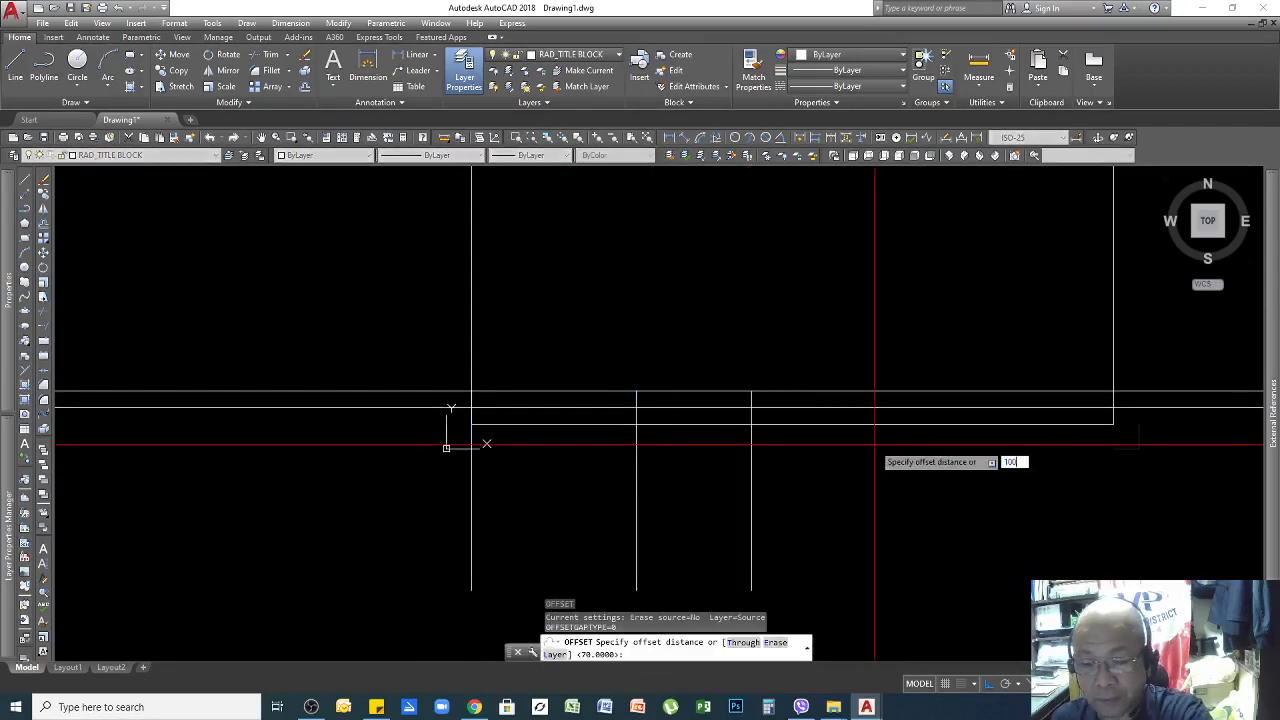
pyautogui.press('Return')
pyautogui.click(751, 437)
pyautogui.click(990, 457)
pyautogui.press('Return')
# Offset the fourth vertical line by 80 to the right.
pyautogui.press('Return')
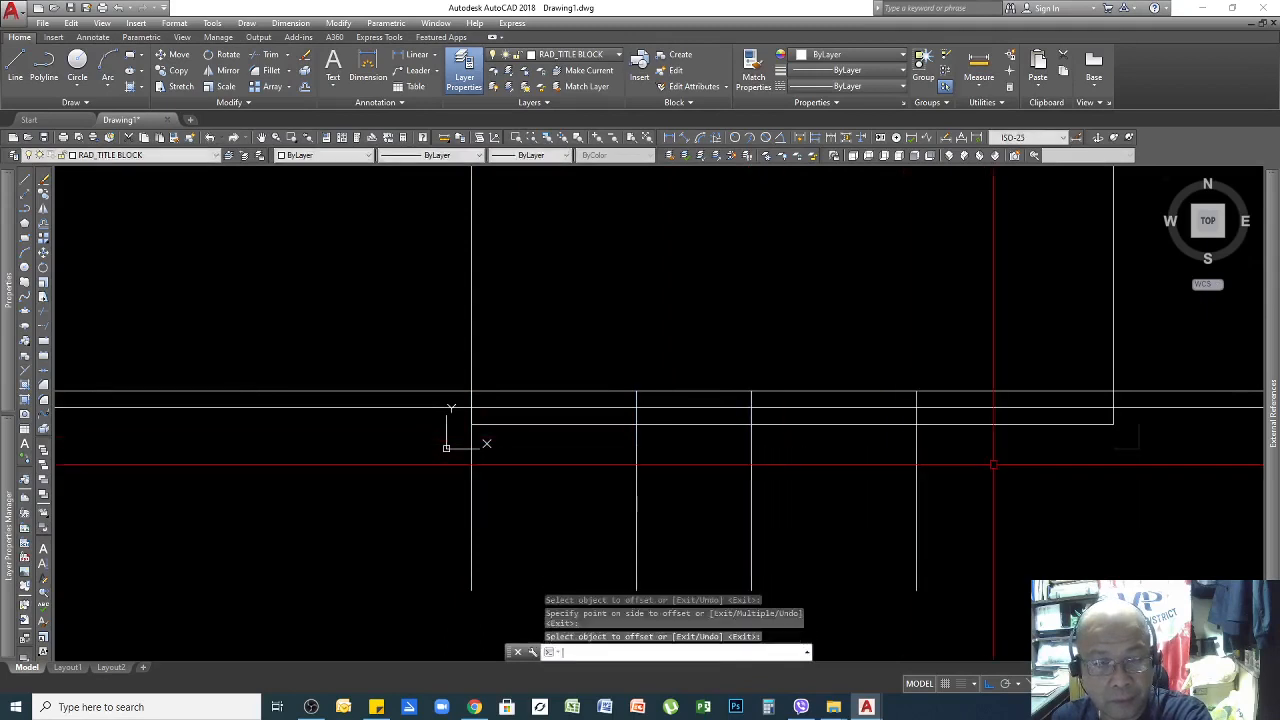
pyautogui.write('8')
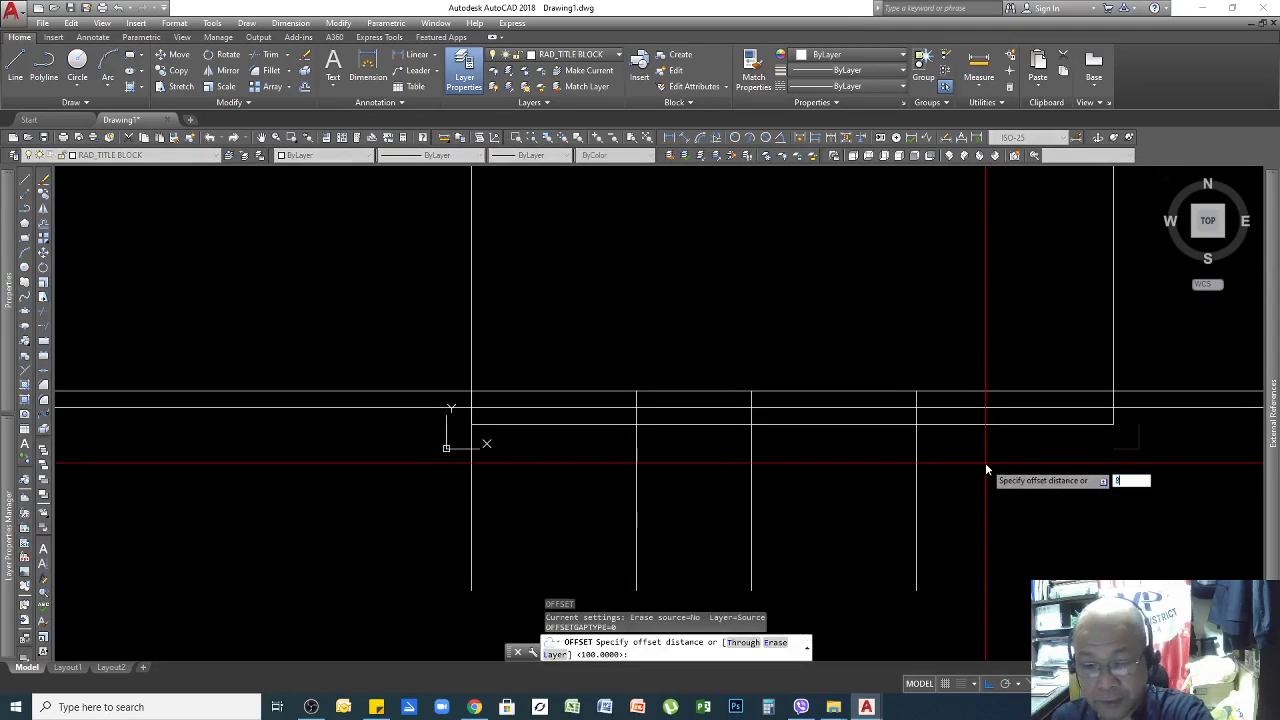
pyautogui.write('0')
pyautogui.press('Return')
pyautogui.click(916, 455)
pyautogui.click(1079, 464)
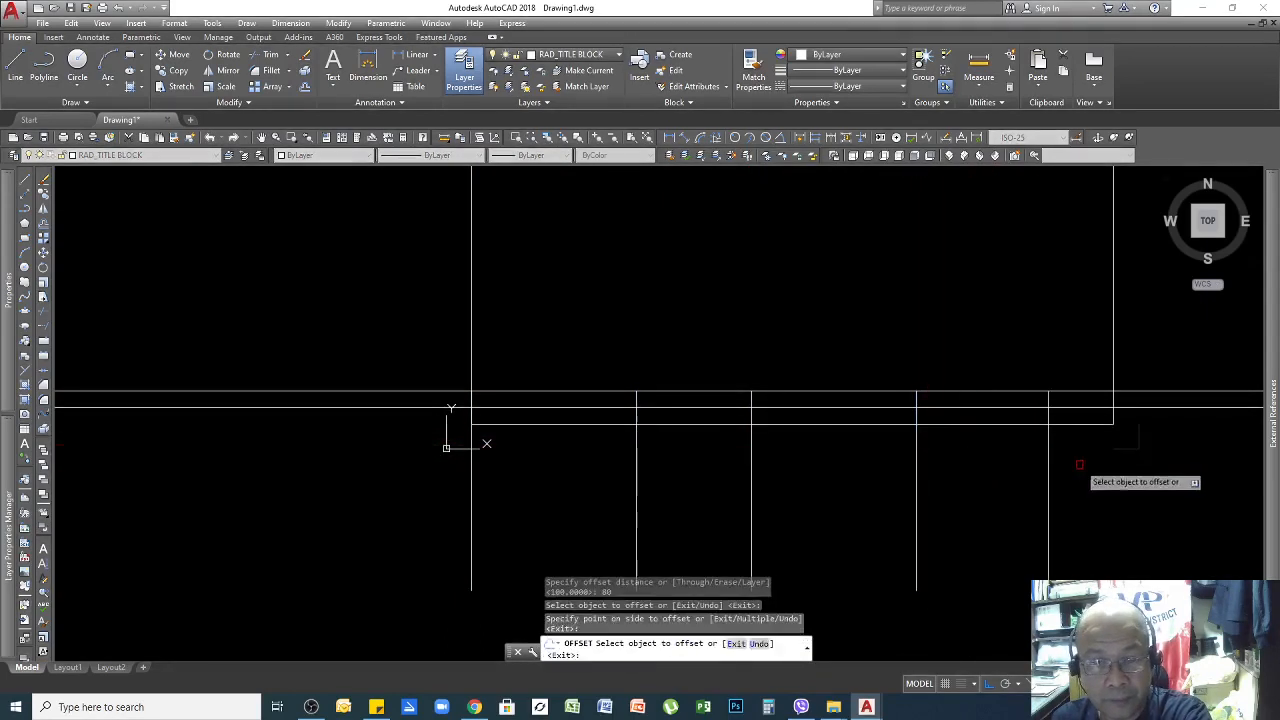
pyautogui.press('Return')
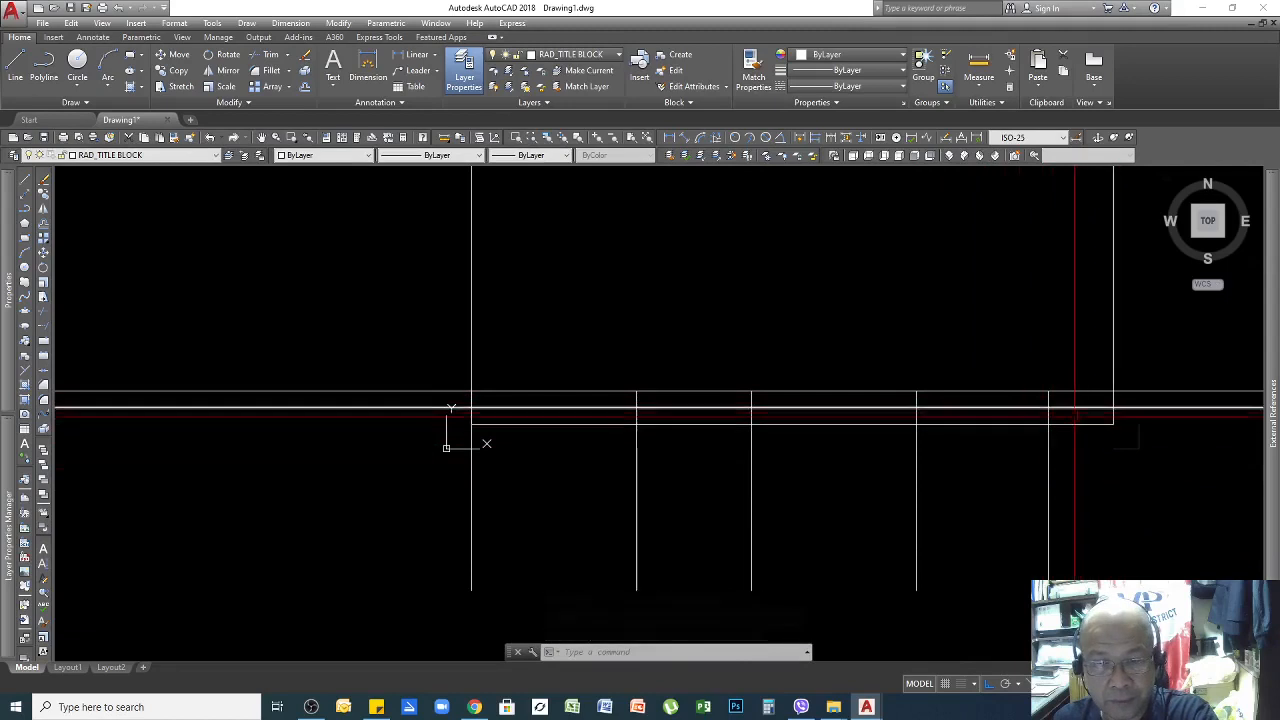
pyautogui.click(443, 371)
pyautogui.click(430, 434)
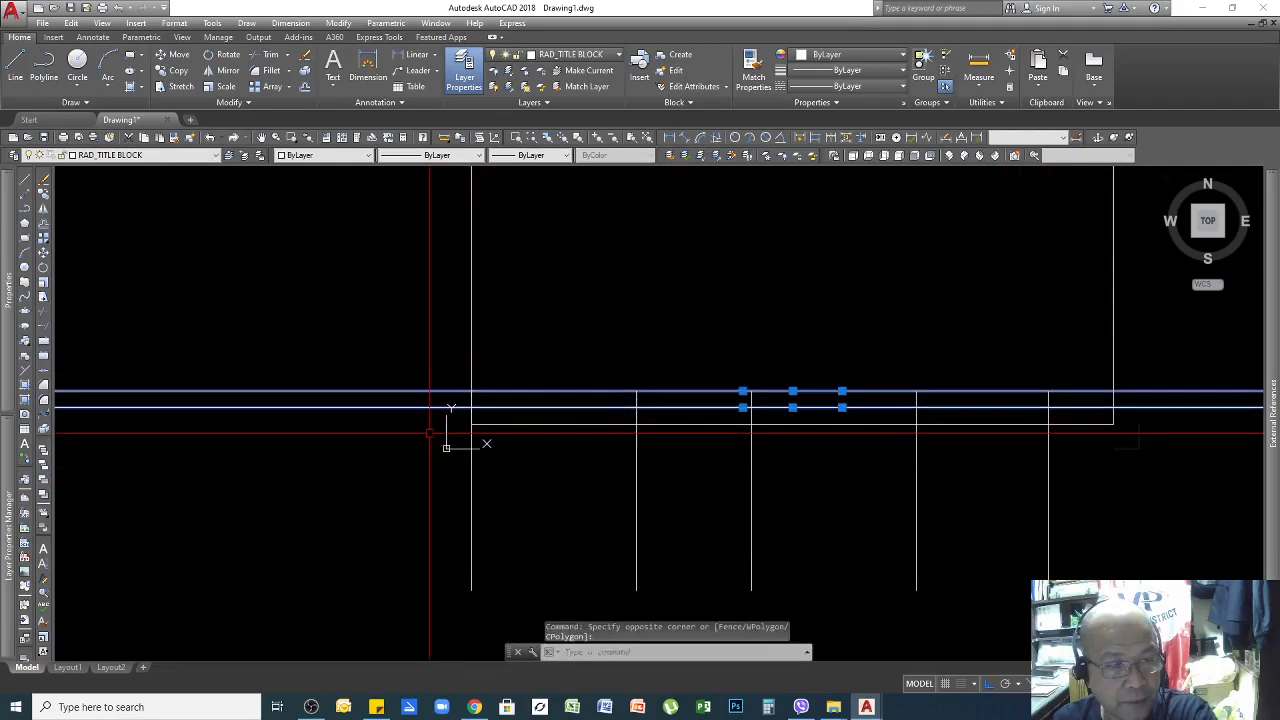
pyautogui.press('Escape')
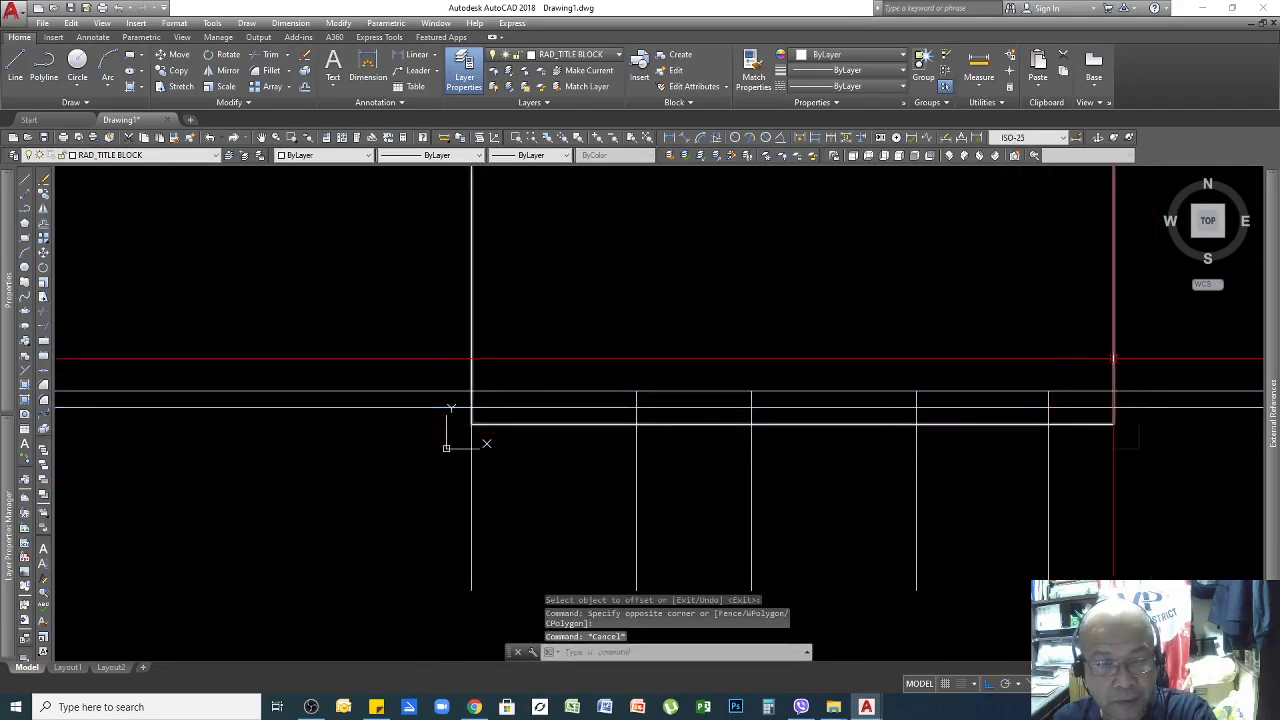
# Trim the two horizontal title block lines to the border rectangle, removing the portions outside its left and right edges.
pyautogui.press('Return')
pyautogui.click(1129, 360)
pyautogui.click(1067, 338)
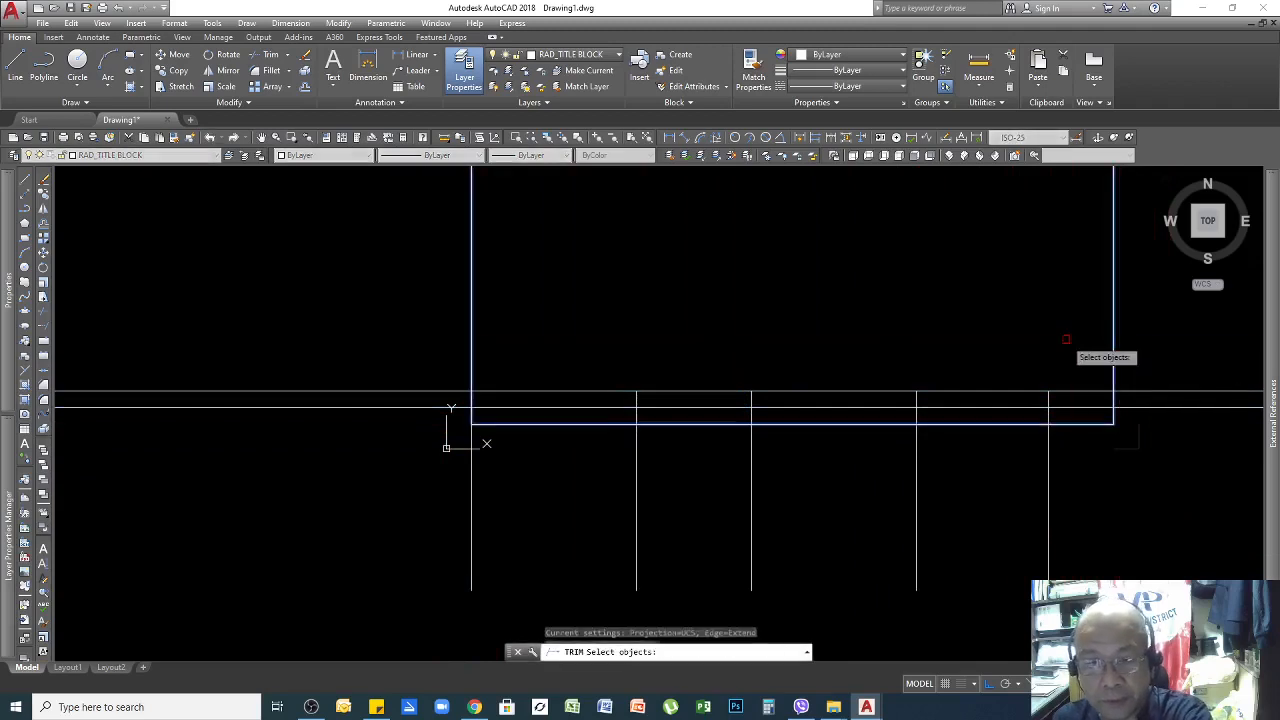
pyautogui.press('Return')
pyautogui.click(1195, 371)
pyautogui.click(1152, 450)
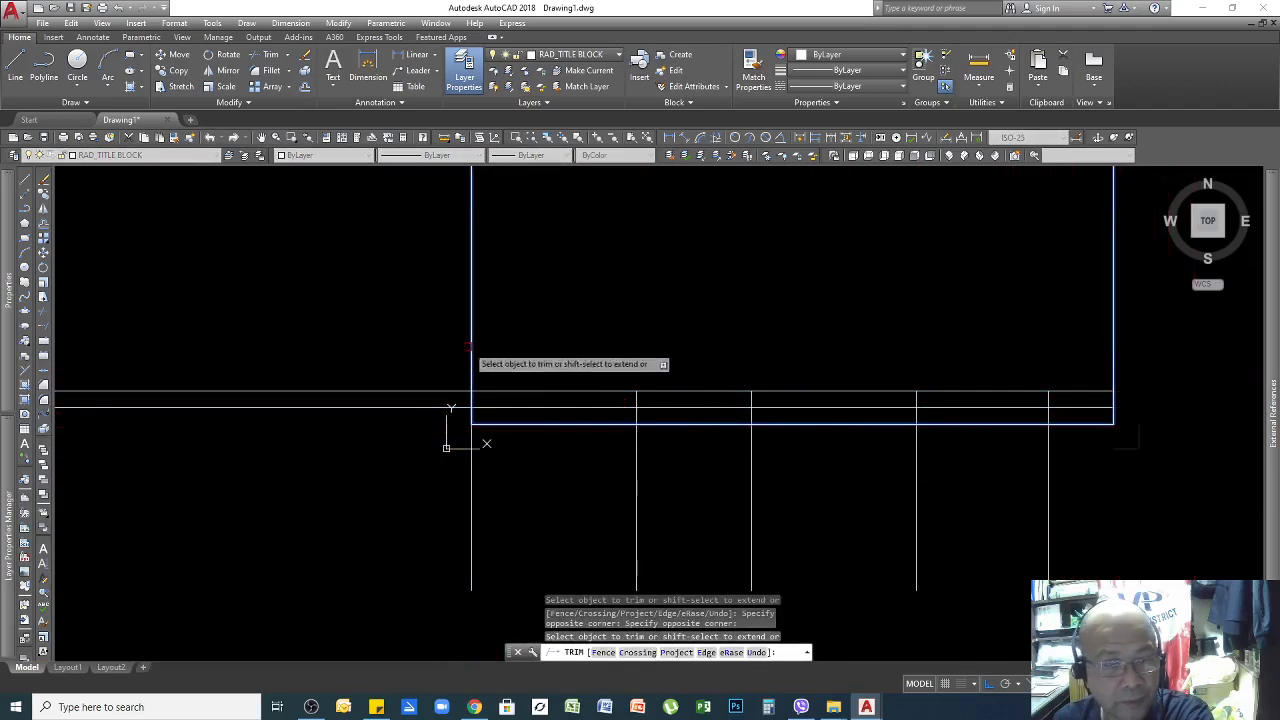
pyautogui.click(416, 385)
pyautogui.click(449, 466)
pyautogui.press('Return')
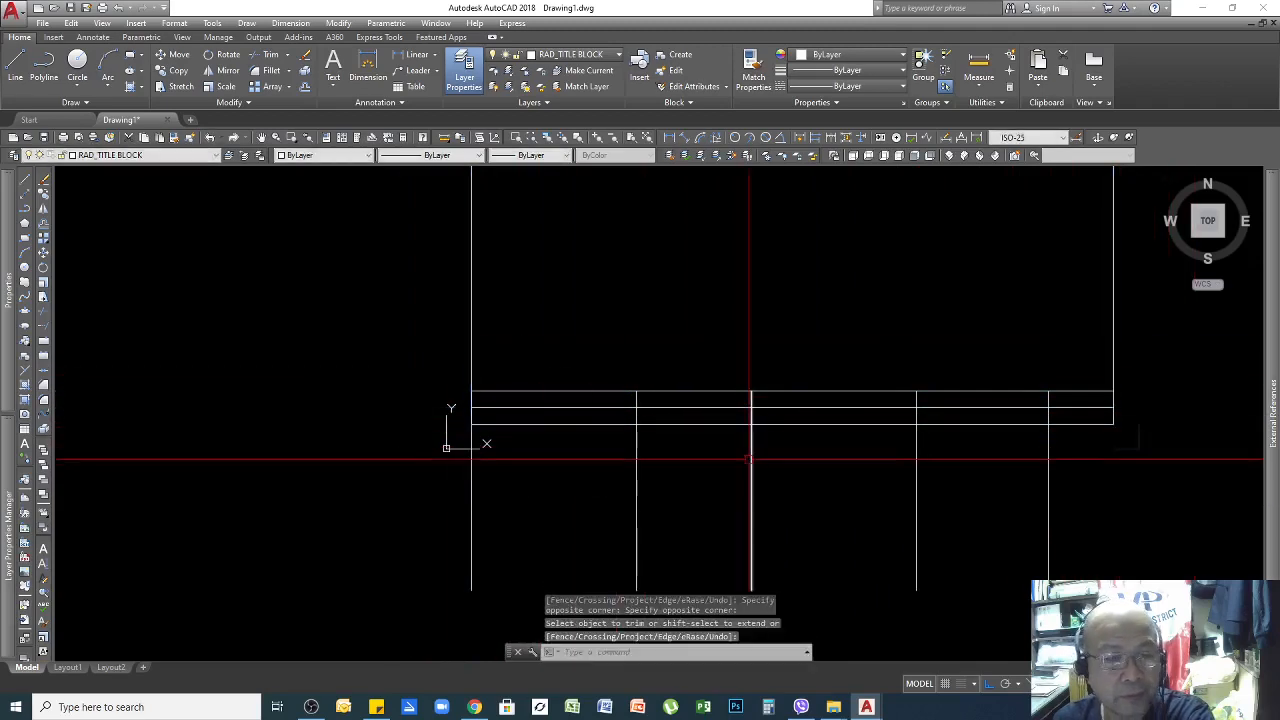
# Delete the leftover vertical line at the border's left edge that extends below the sheet border.
pyautogui.click(497, 468)
pyautogui.click(429, 517)
pyautogui.press('Delete')
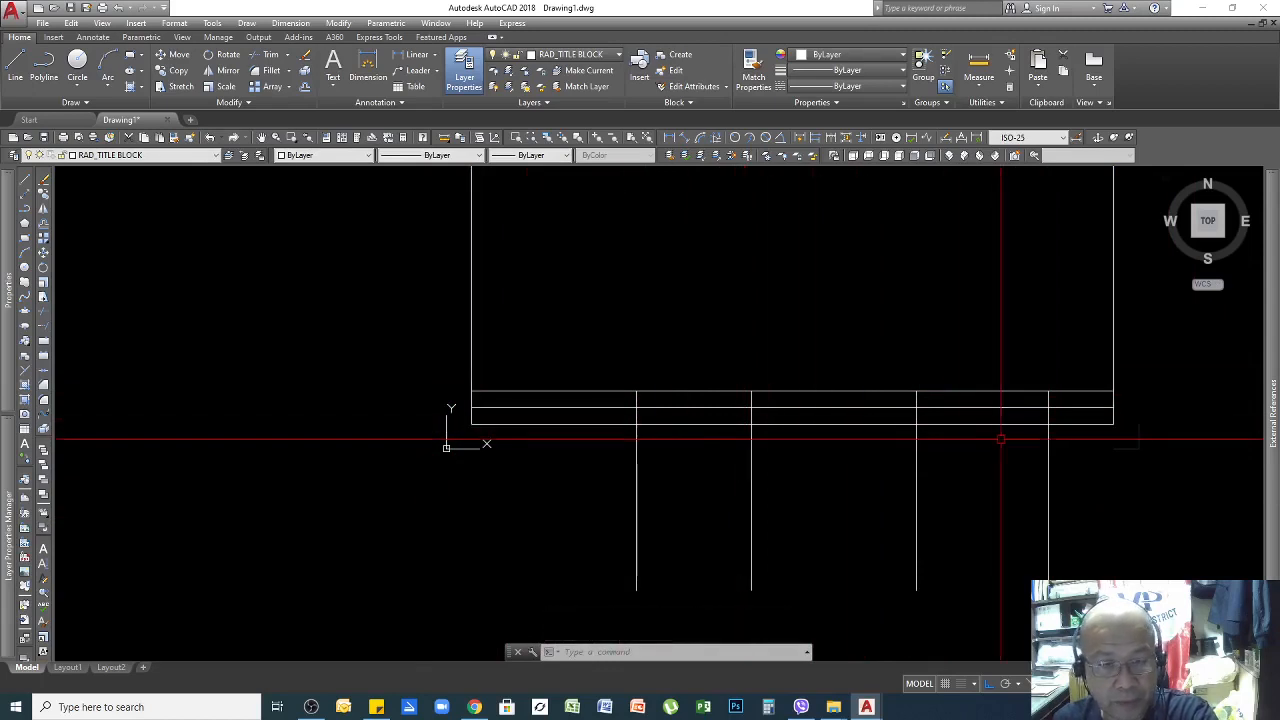
# Trim the four vertical divider lines below the border's bottom edge, using the border rectangle as the cutting edge.
pyautogui.press('Return')
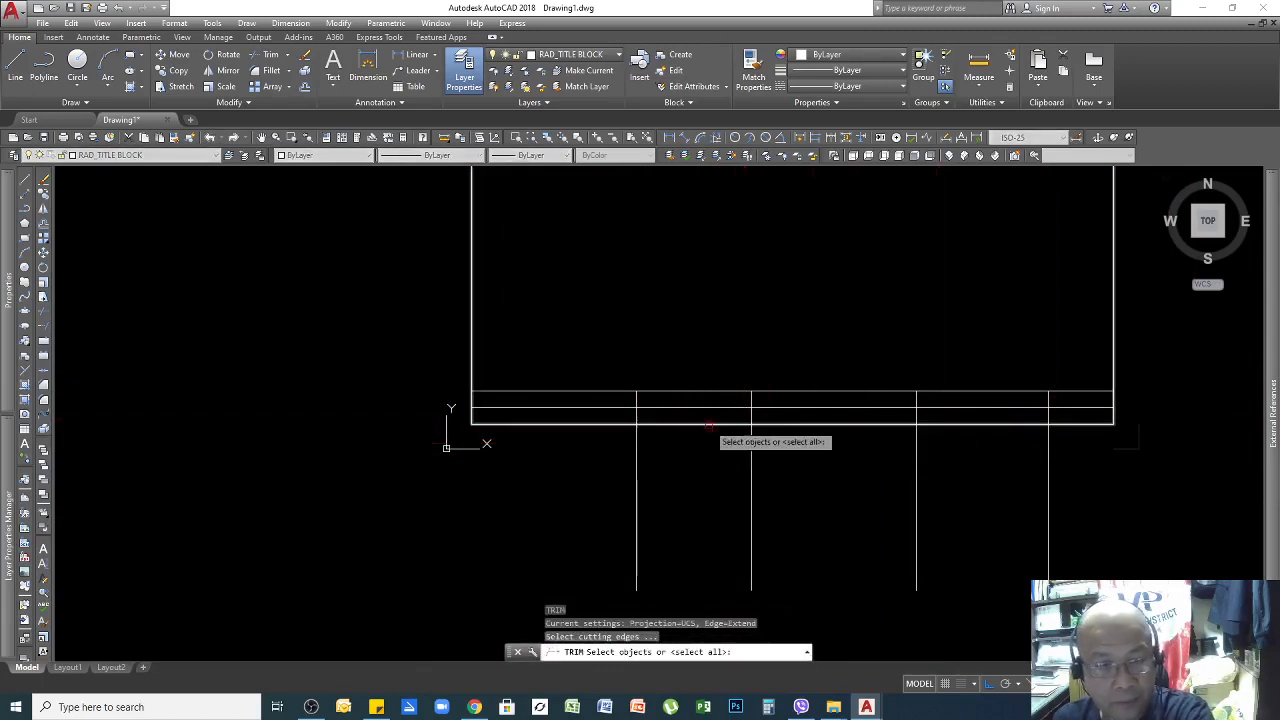
pyautogui.click(678, 422)
pyautogui.click(1065, 463)
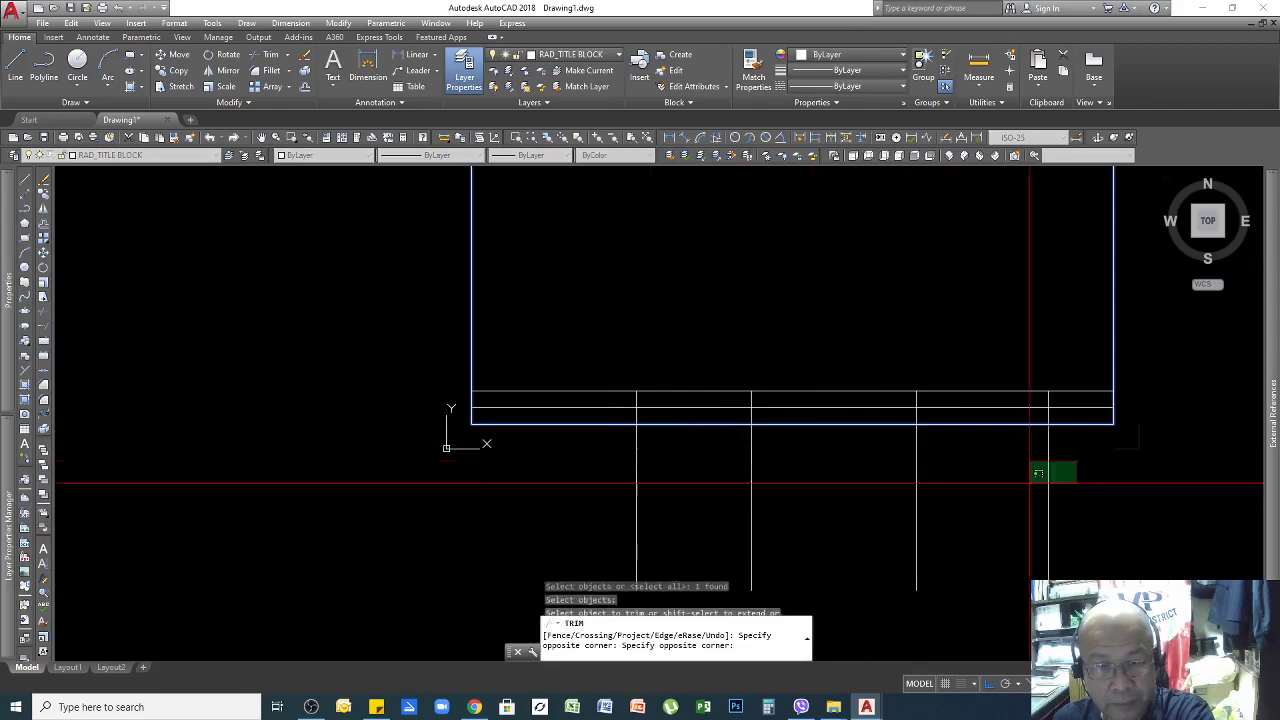
pyautogui.click(606, 523)
# Examine the trimmed title block rows and columns along the bottom of the sheet border.
pyautogui.scroll(1, 752, 429)
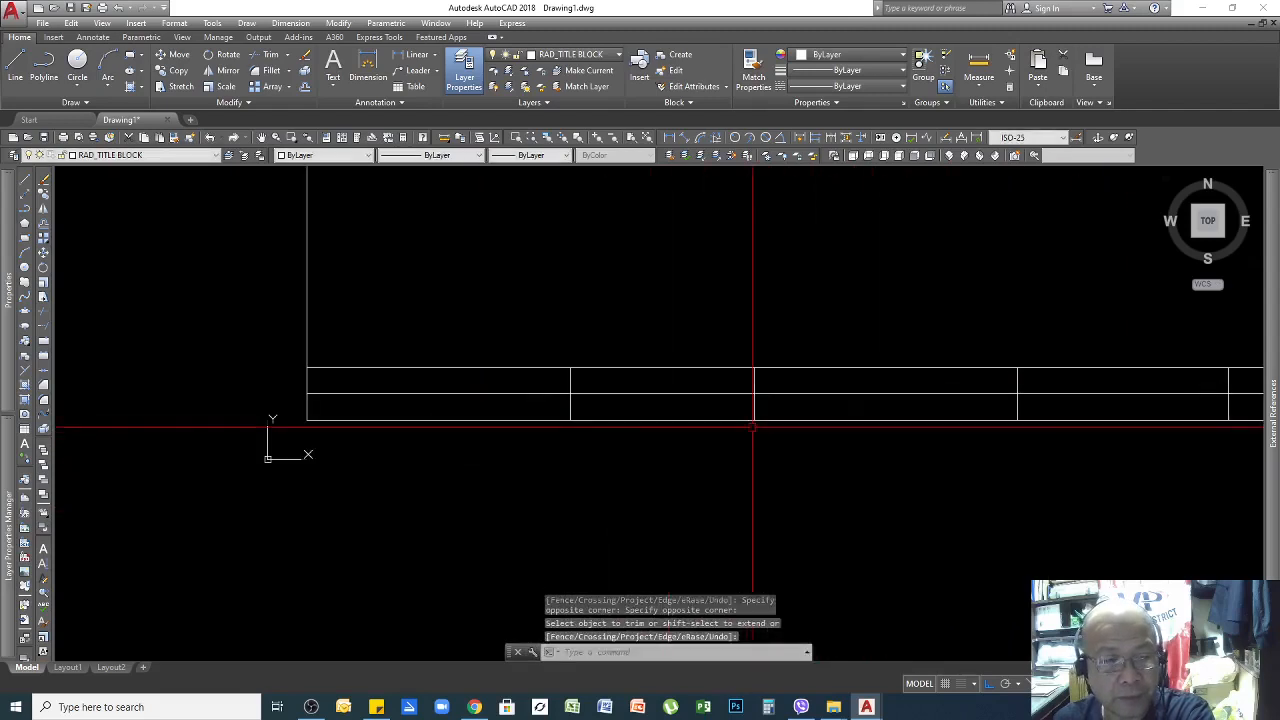
pyautogui.scroll(-2, 753, 427)
pyautogui.scroll(2, 922, 434)
pyautogui.scroll(-1, 414, 403)
pyautogui.scroll(-2, 414, 403)
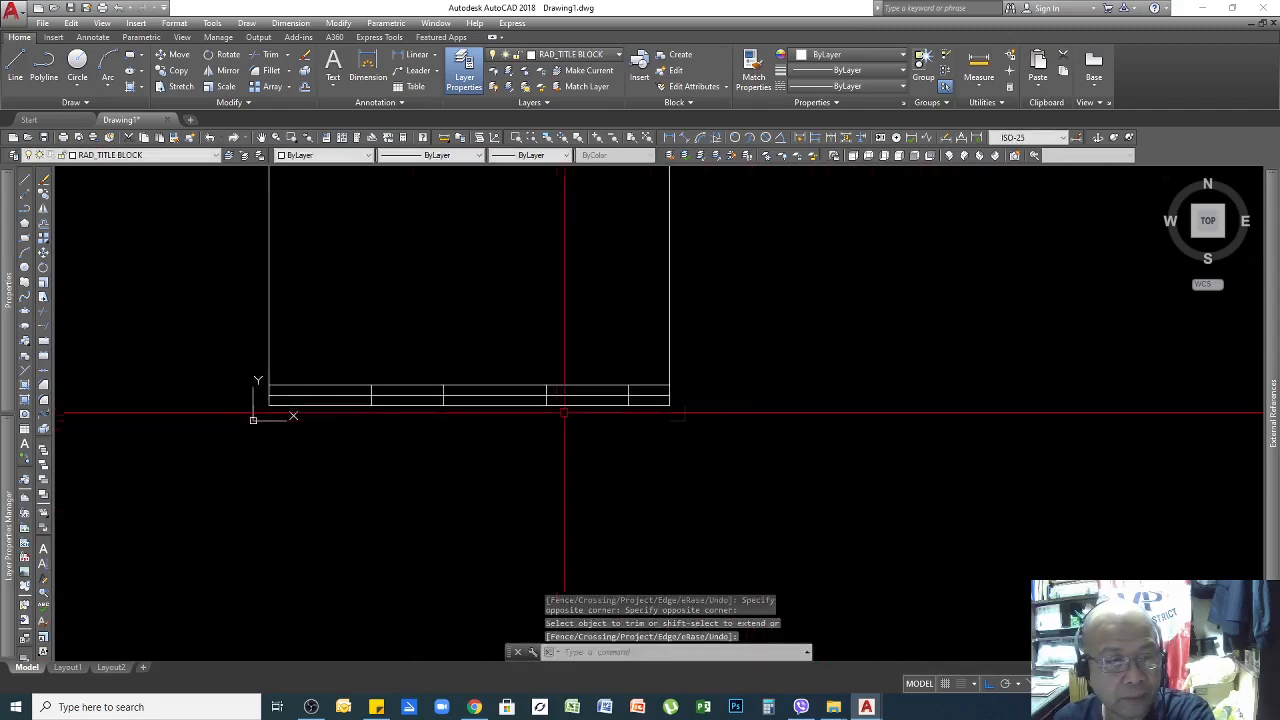
pyautogui.scroll(-2, 563, 414)
pyautogui.scroll(2, 374, 280)
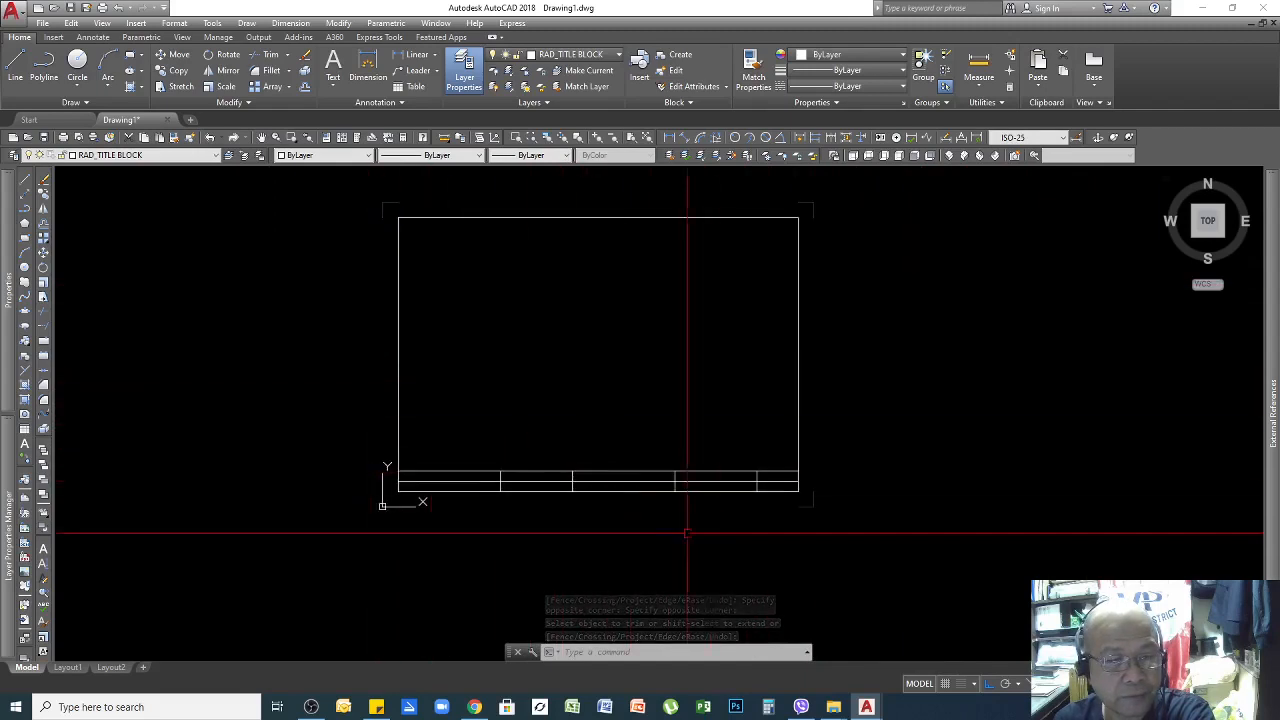
pyautogui.scroll(-2, 789, 495)
pyautogui.scroll(5, 620, 509)
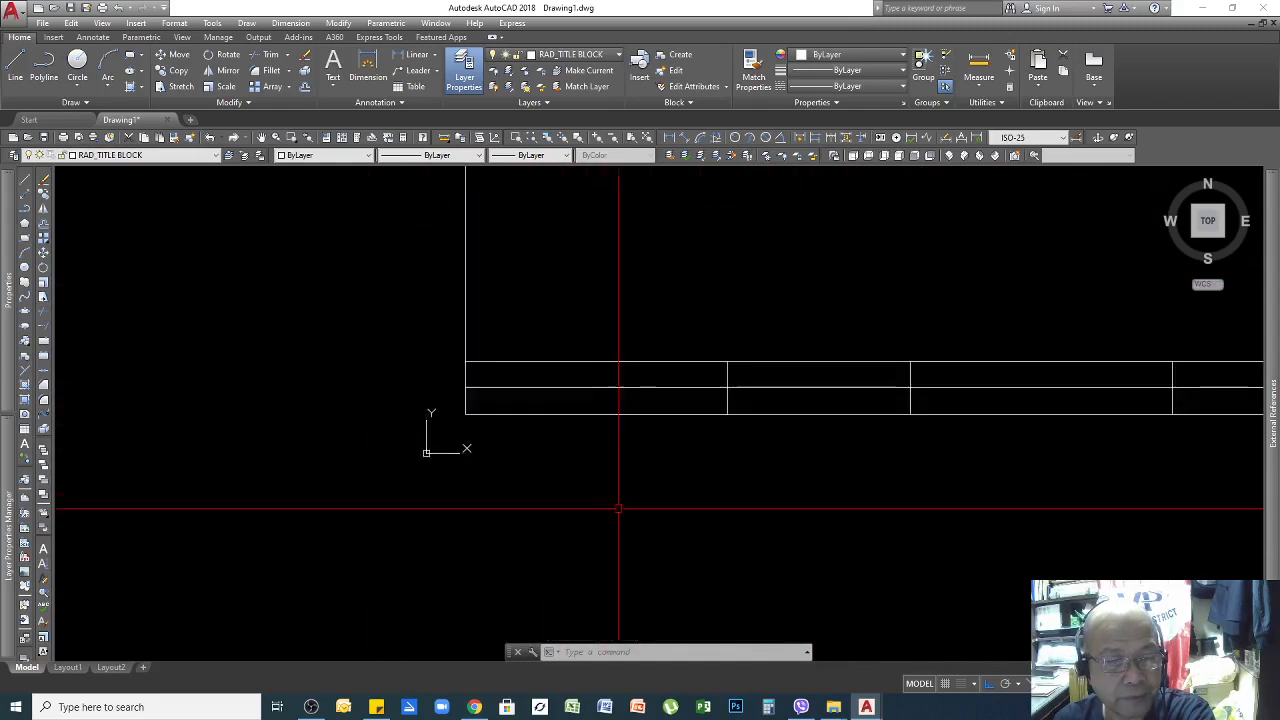
pyautogui.scroll(-3, 700, 449)
pyautogui.scroll(2, 800, 450)
pyautogui.scroll(2, 640, 485)
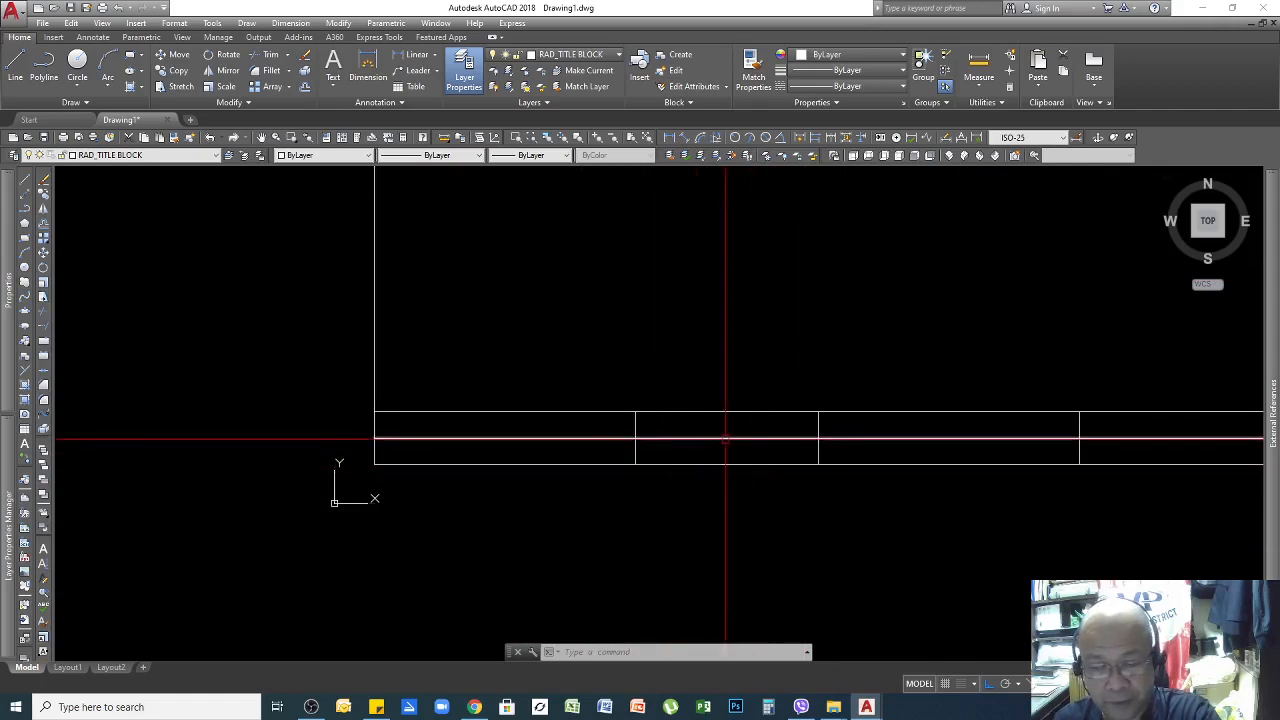
# Trim out the middle horizontal line between the first and second dividers to make a full-height second title block cell.
pyautogui.write('tr')
pyautogui.press('Return')
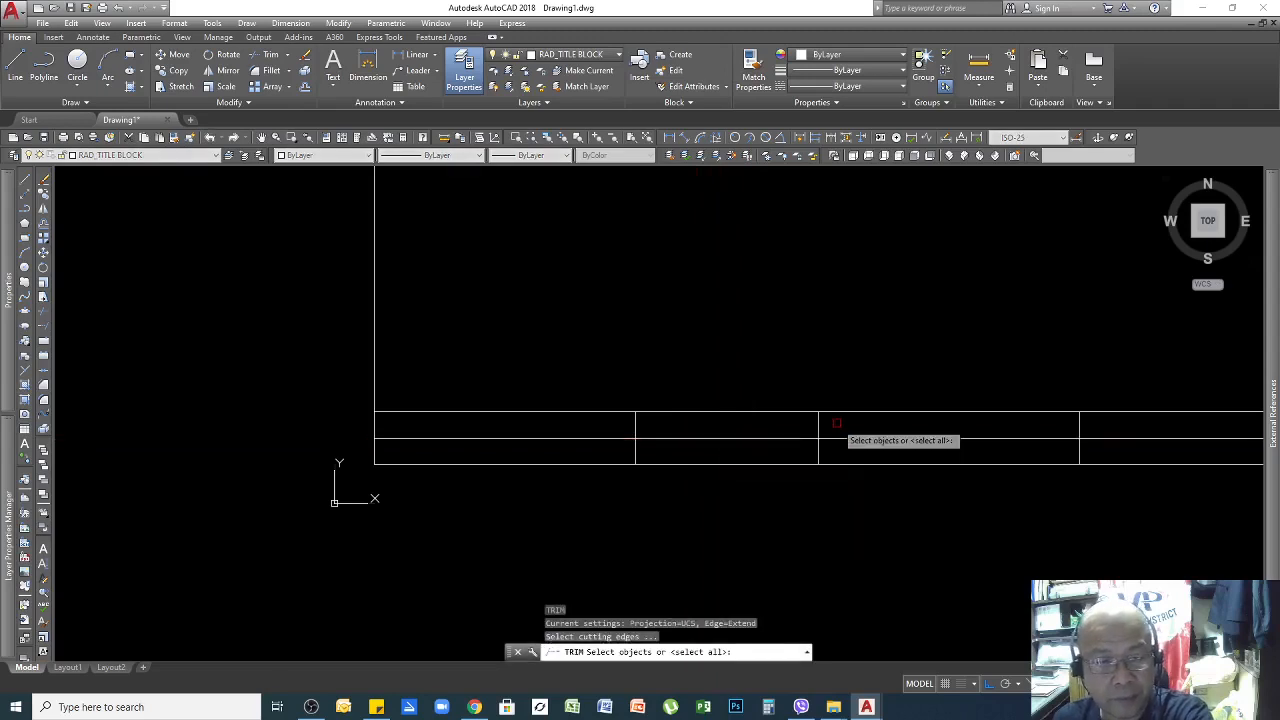
pyautogui.press('Return')
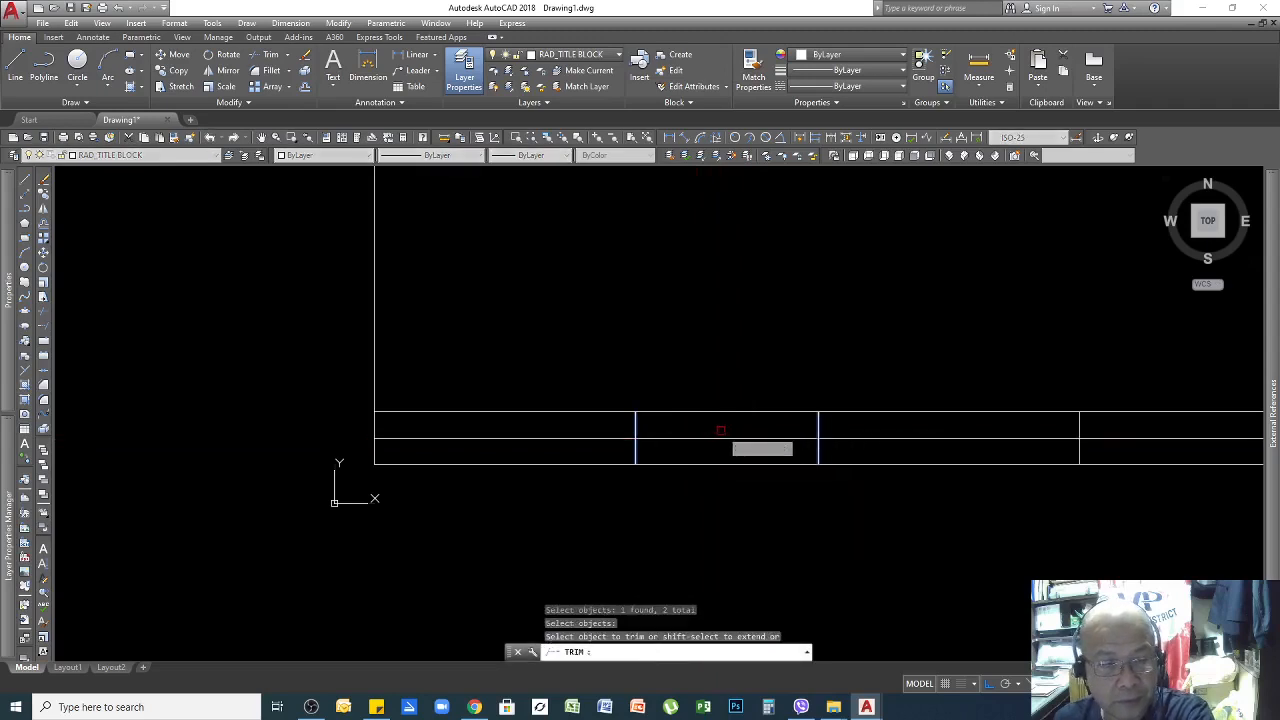
pyautogui.click(696, 438)
pyautogui.press('Return')
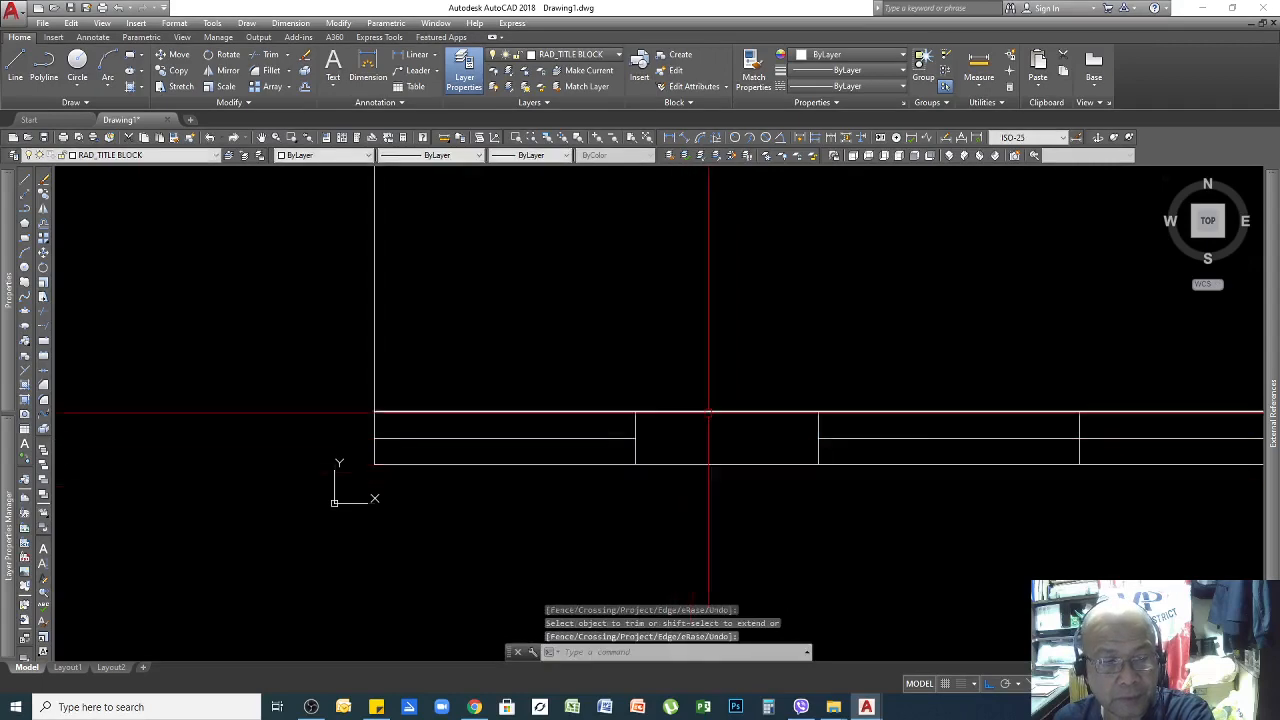
# Paste the copied Central Philippine University logo over the title block, inserting it just below the second cell.
pyautogui.scroll(-3, 702, 408)
pyautogui.scroll(2, 840, 450)
pyautogui.scroll(-2, 560, 440)
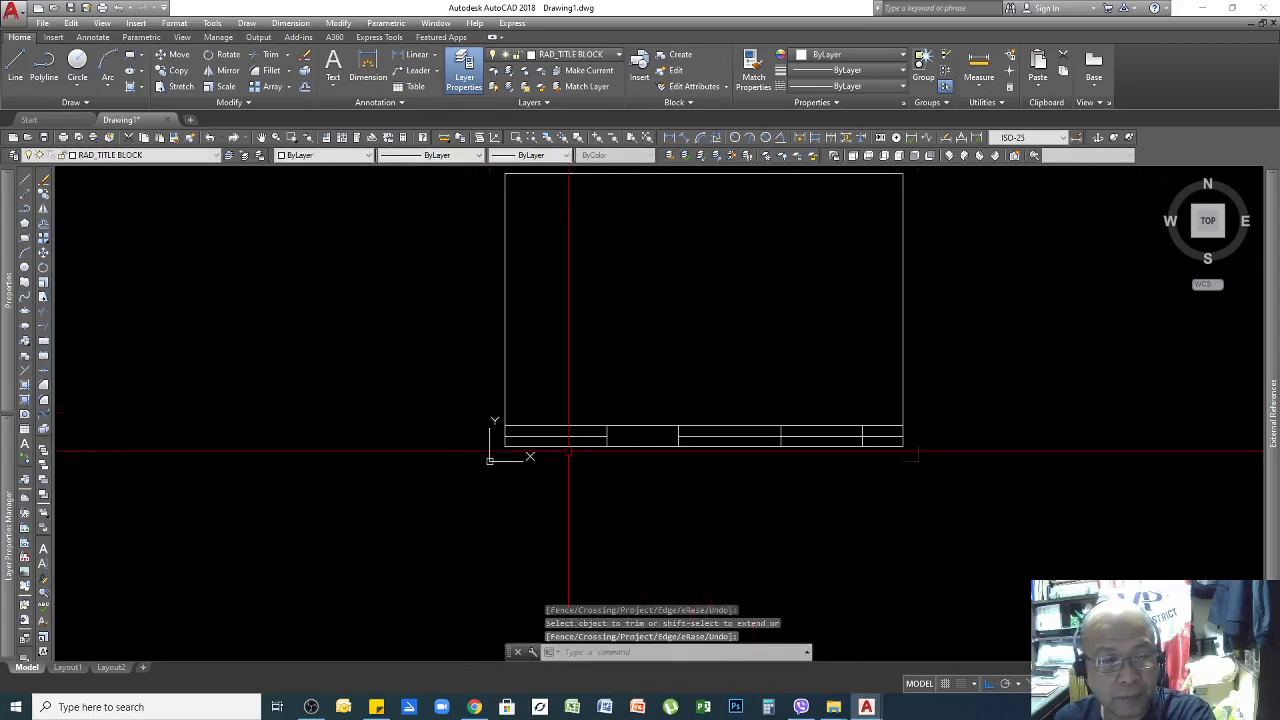
pyautogui.scroll(4, 705, 452)
pyautogui.scroll(-2, 580, 446)
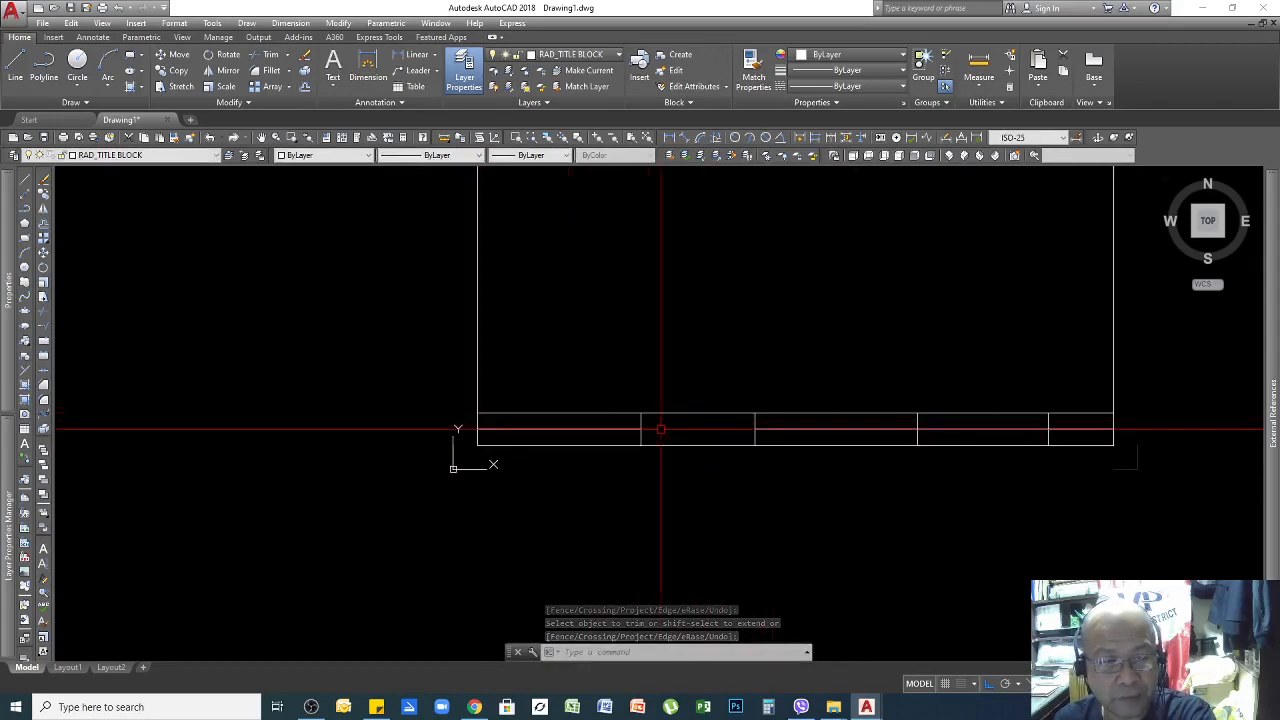
pyautogui.scroll(4, 640, 428)
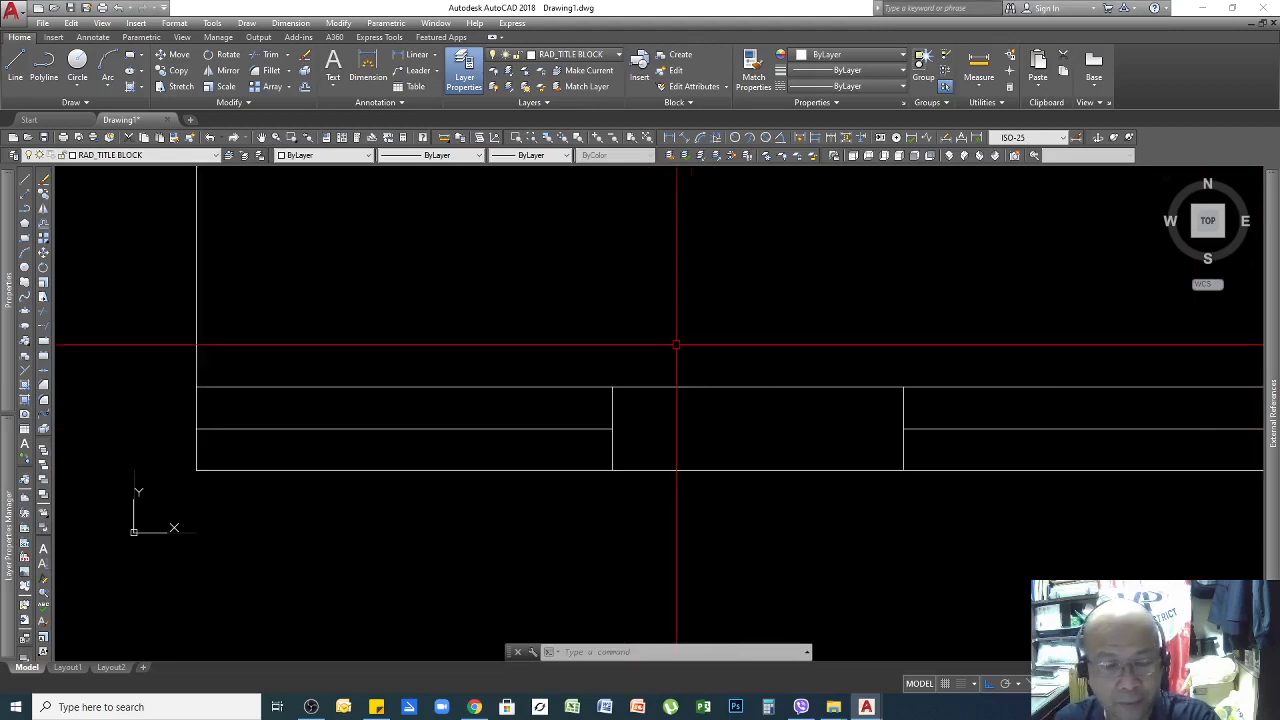
pyautogui.hotkey('ctrl', 'v')
pyautogui.scroll(-4, 680, 450)
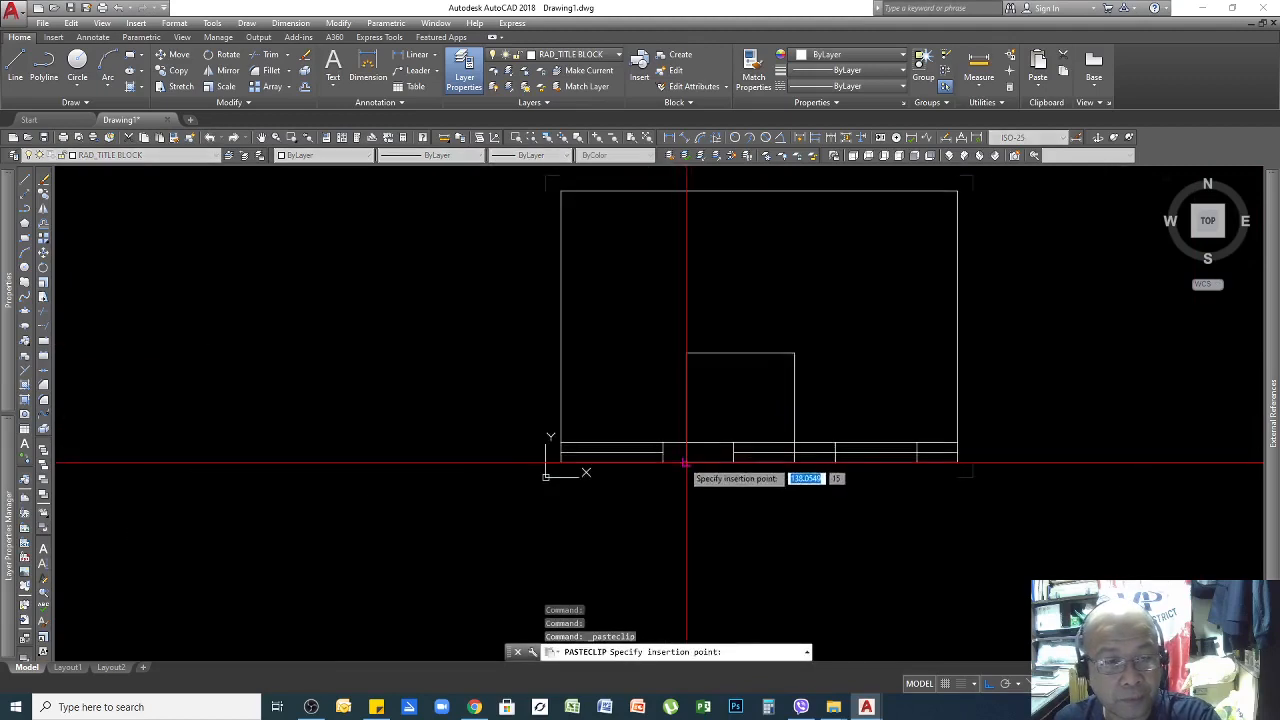
pyautogui.scroll(2, 670, 486)
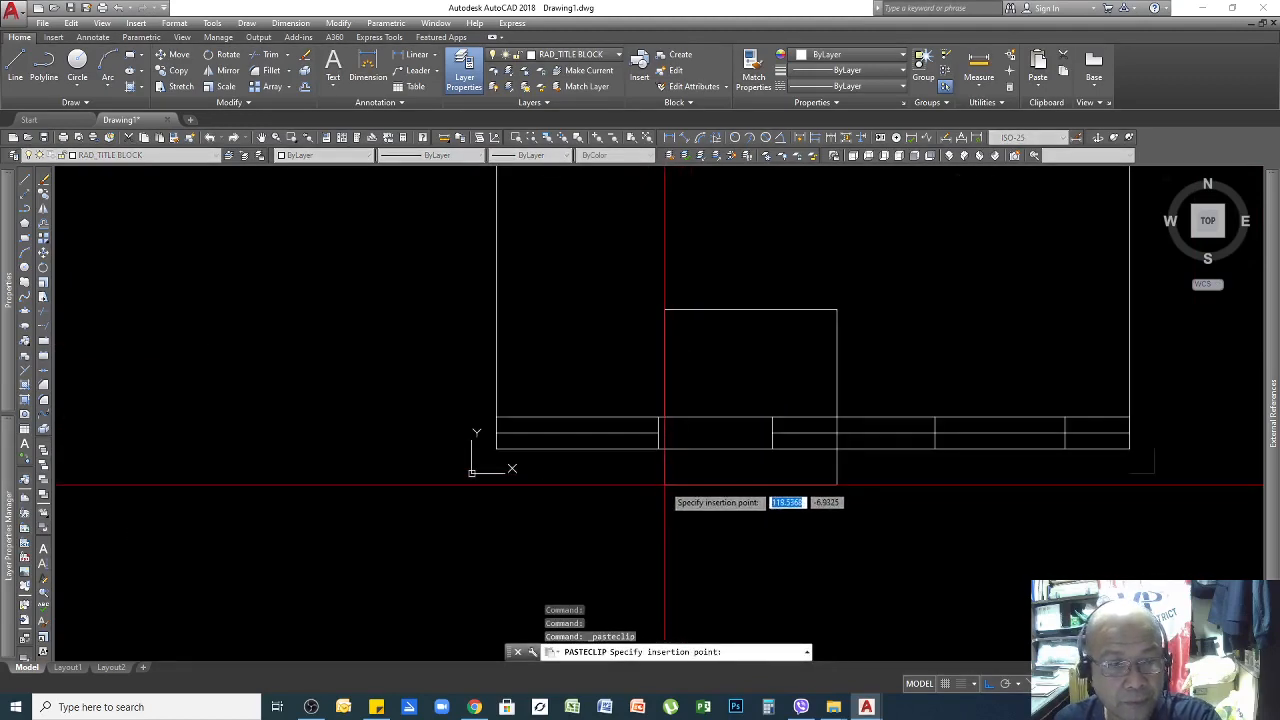
pyautogui.click(664, 486)
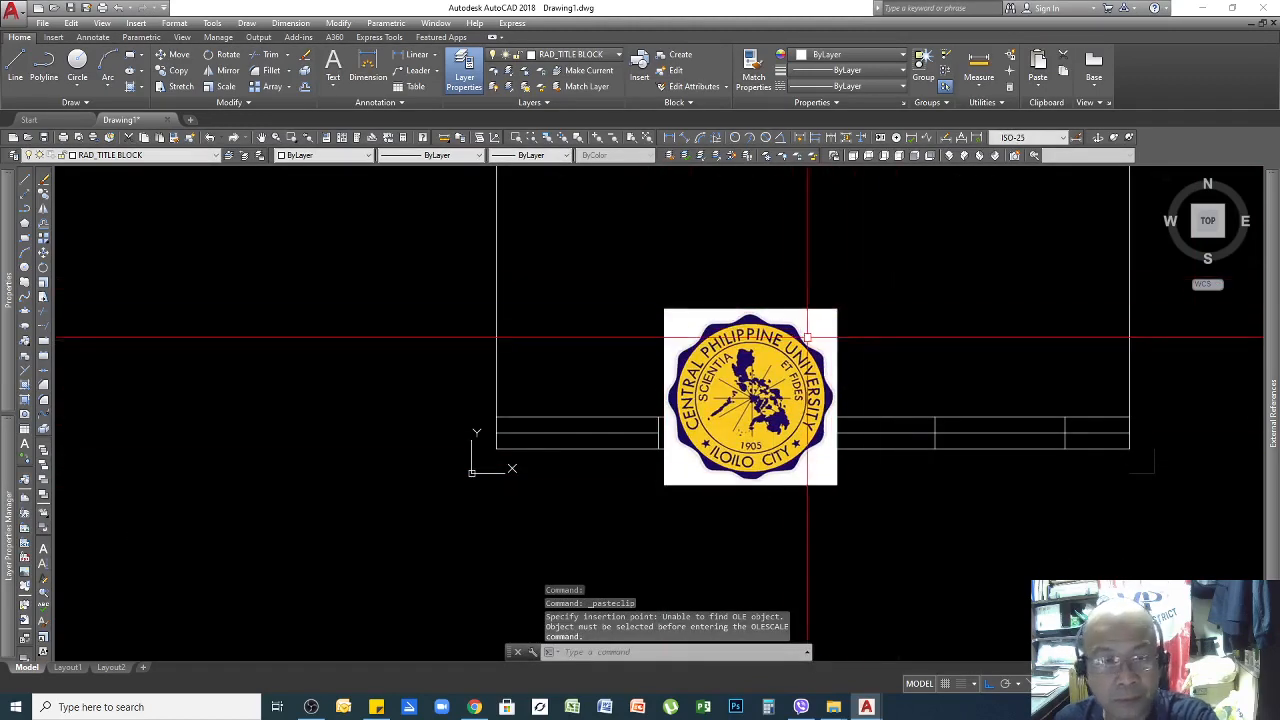
pyautogui.scroll(2, 718, 398)
pyautogui.click(885, 273)
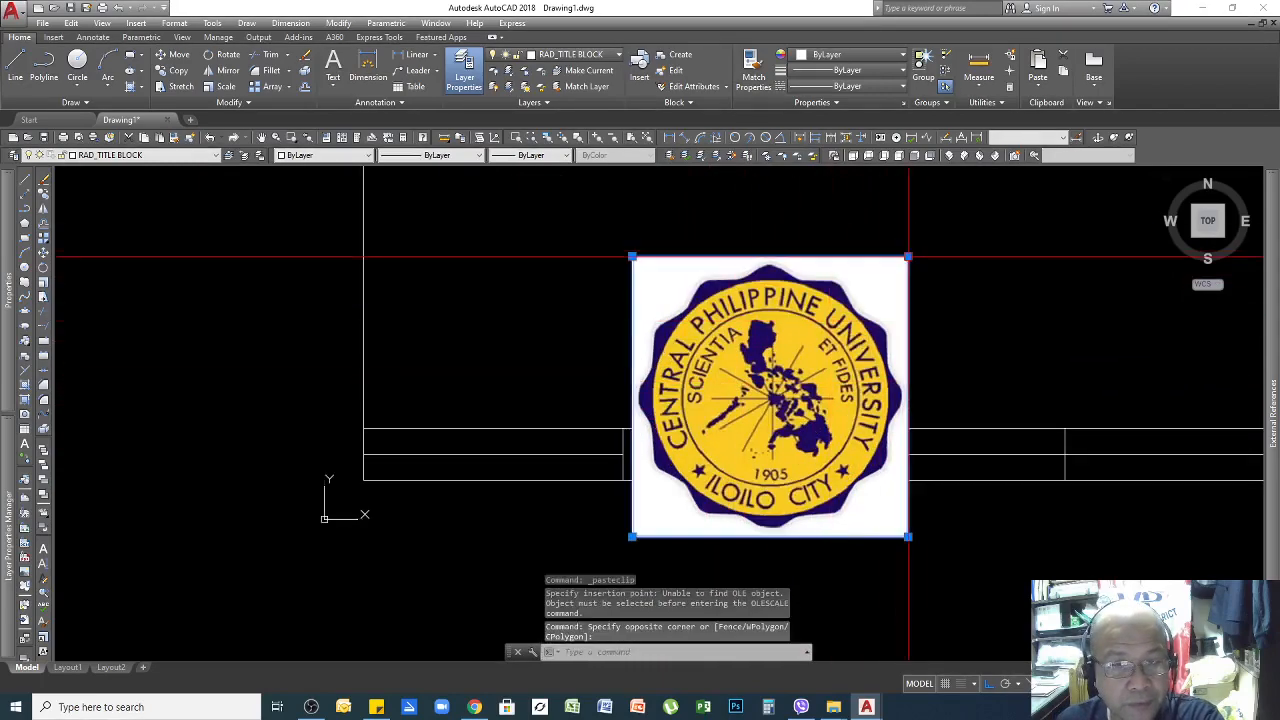
pyautogui.click(908, 257)
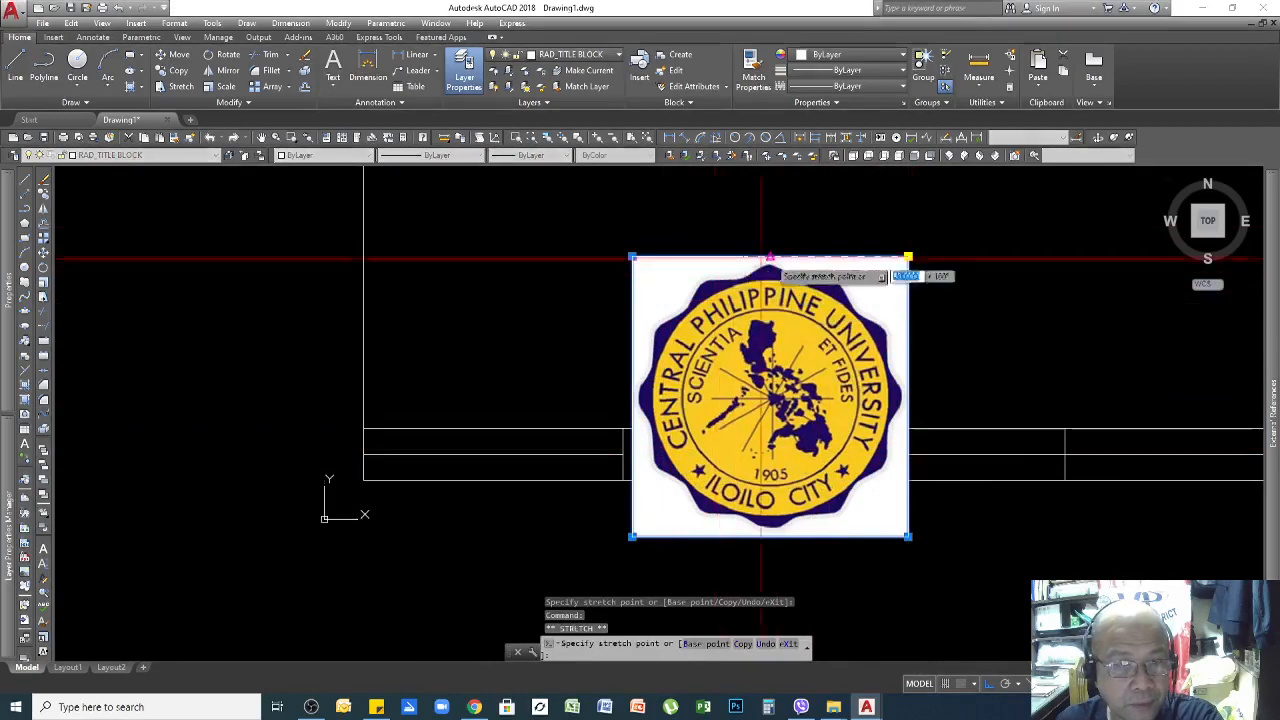
pyautogui.press('Escape')
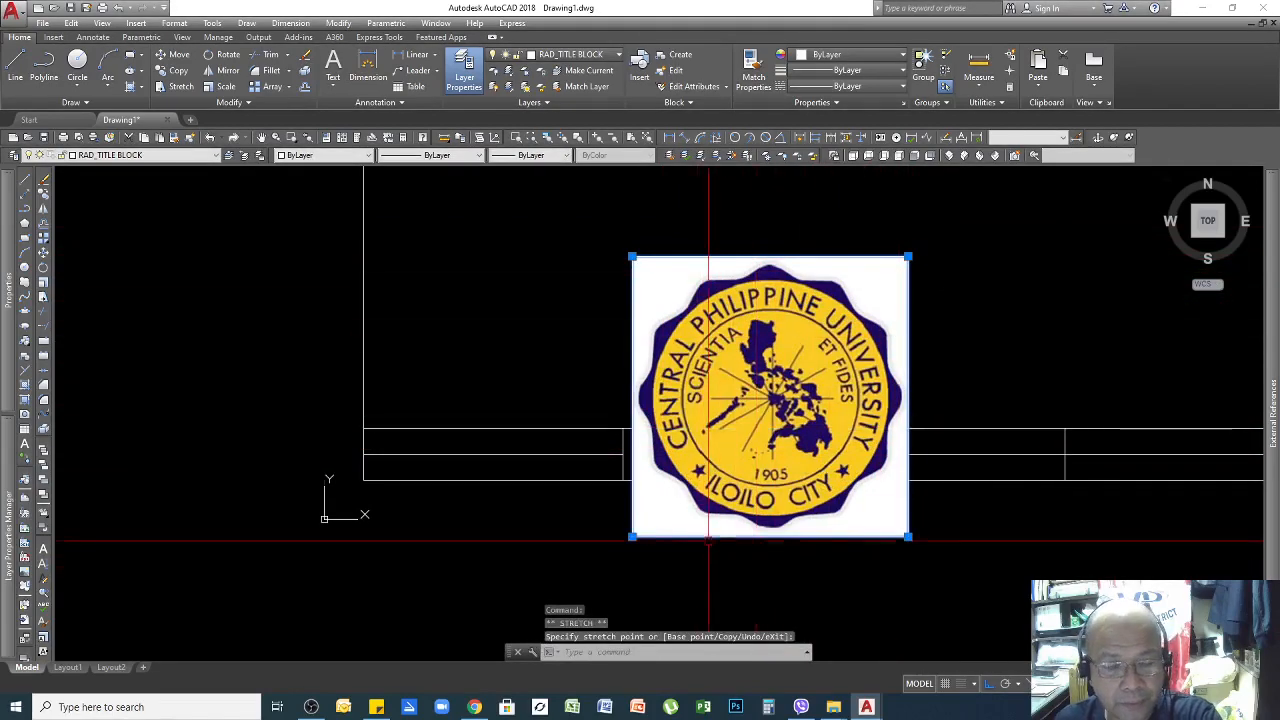
pyautogui.press('Escape')
pyautogui.click(779, 572)
pyautogui.click(686, 523)
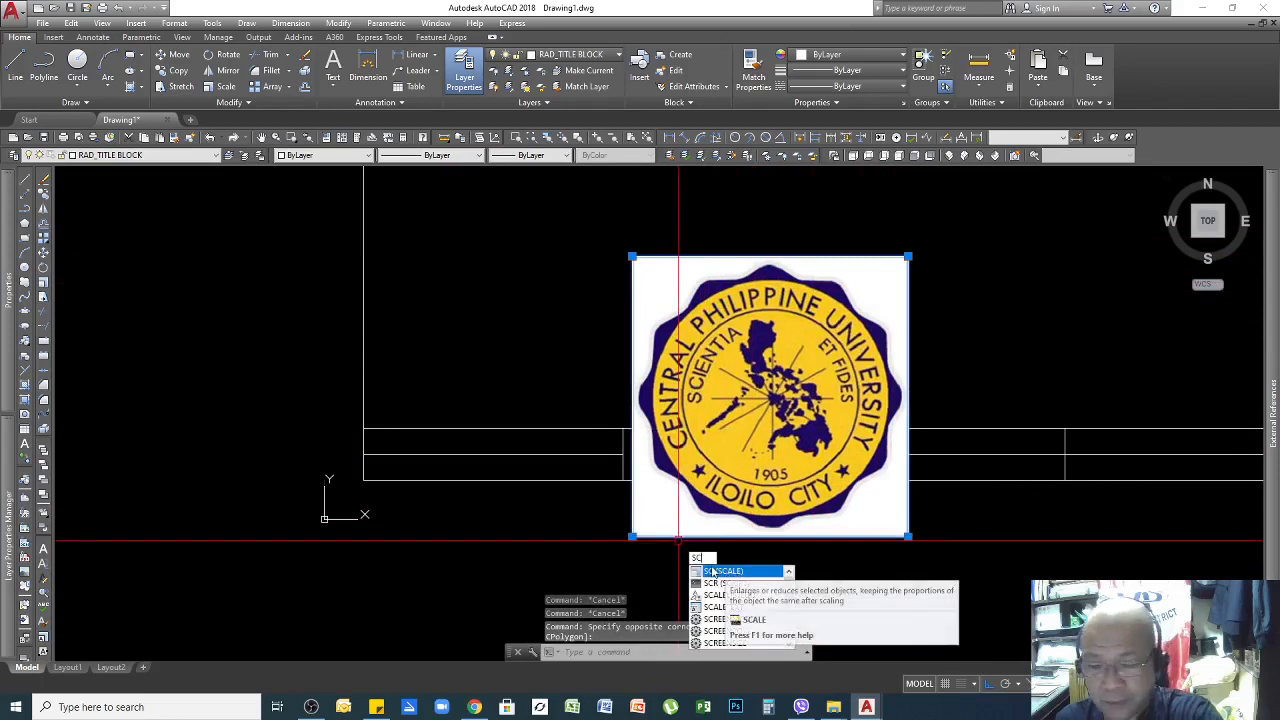
pyautogui.click(738, 572)
pyautogui.click(632, 537)
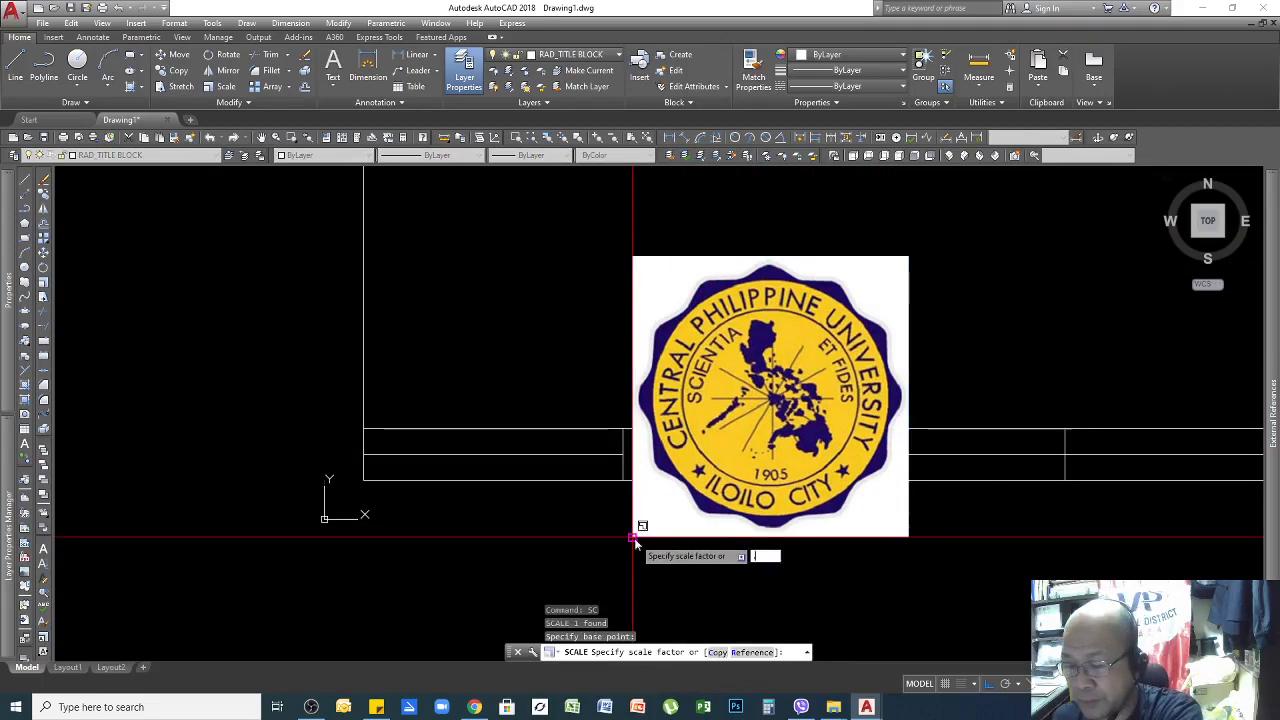
pyautogui.press('Return')
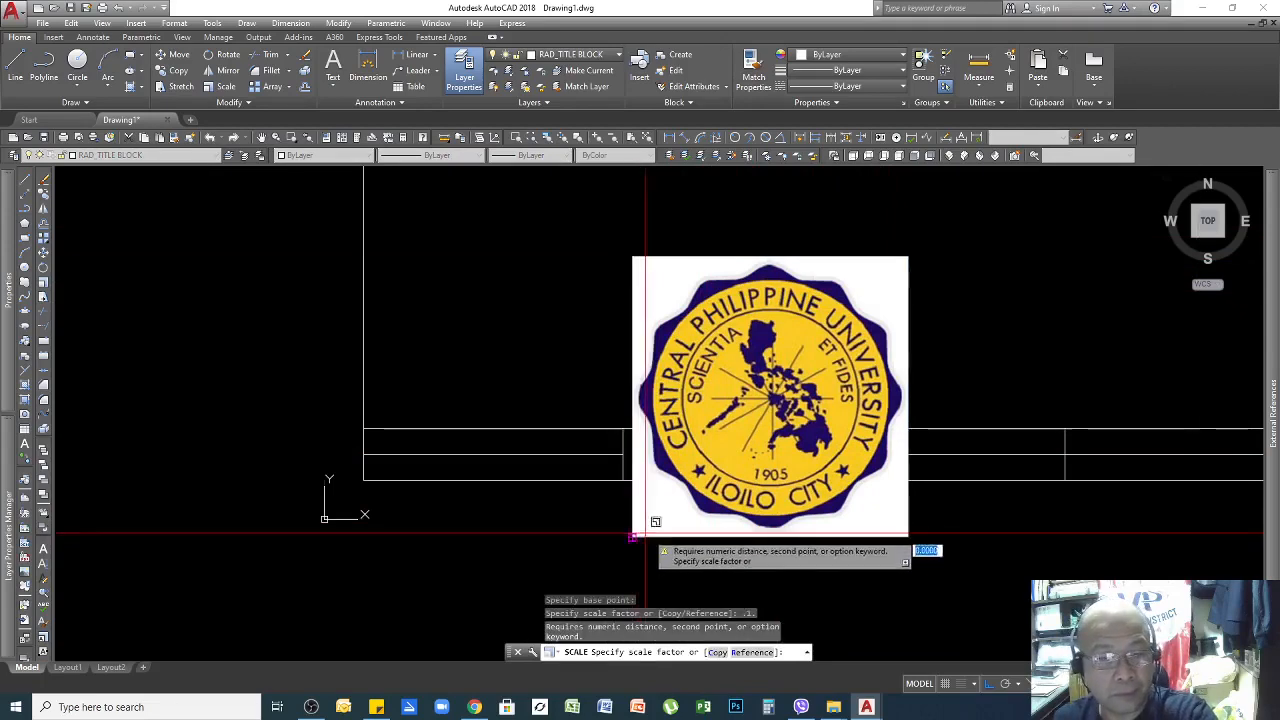
pyautogui.press('Escape')
# Scale the logo by a factor of .1 from its lower-left corner.
pyautogui.click(693, 543)
pyautogui.click(661, 531)
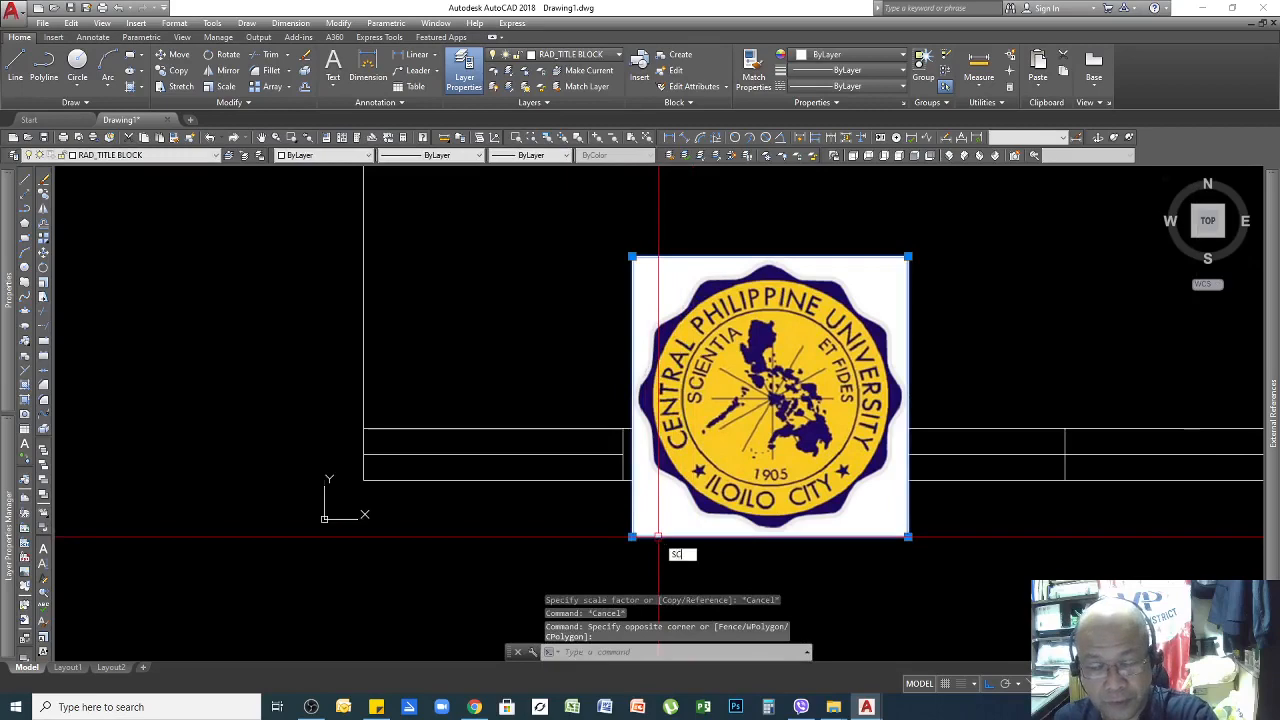
pyautogui.write('sc')
pyautogui.press('Return')
pyautogui.click(634, 537)
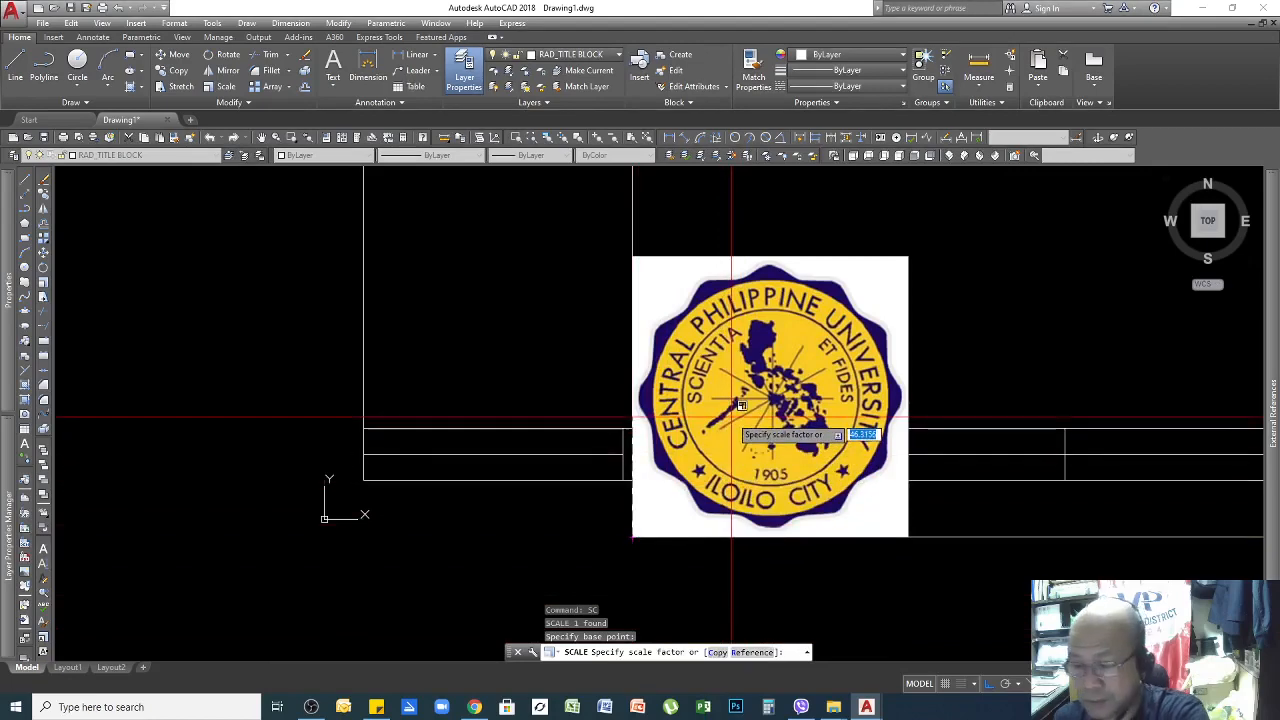
pyautogui.press('BackSpace')
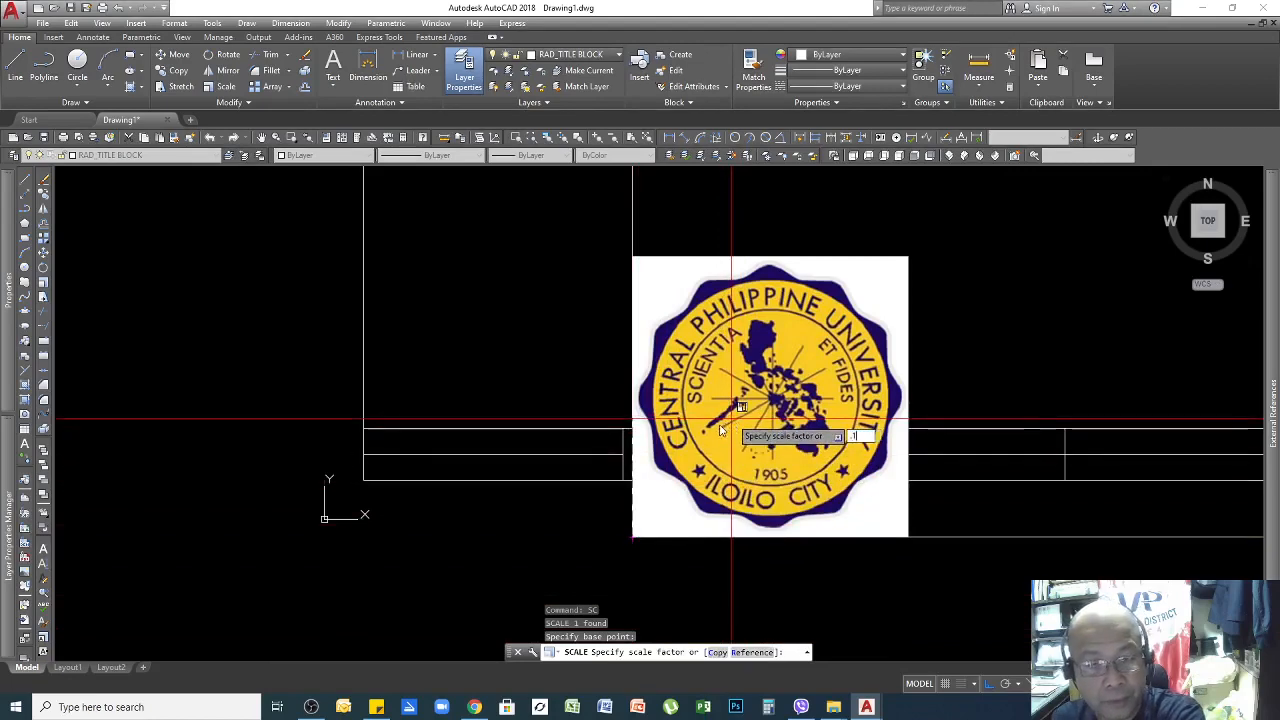
pyautogui.press('Return')
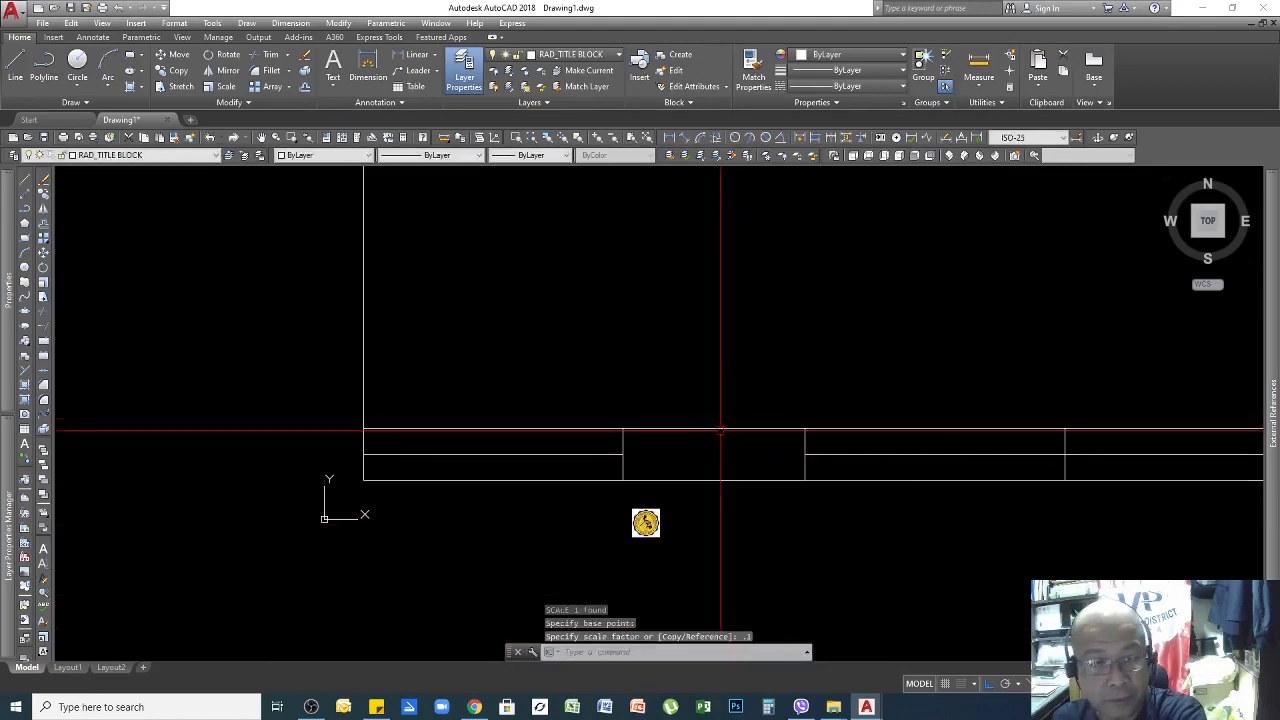
# Move the scaled logo straight up into the left part of the title block's full-height second cell.
pyautogui.scroll(2, 651, 557)
pyautogui.click(733, 465)
pyautogui.click(618, 529)
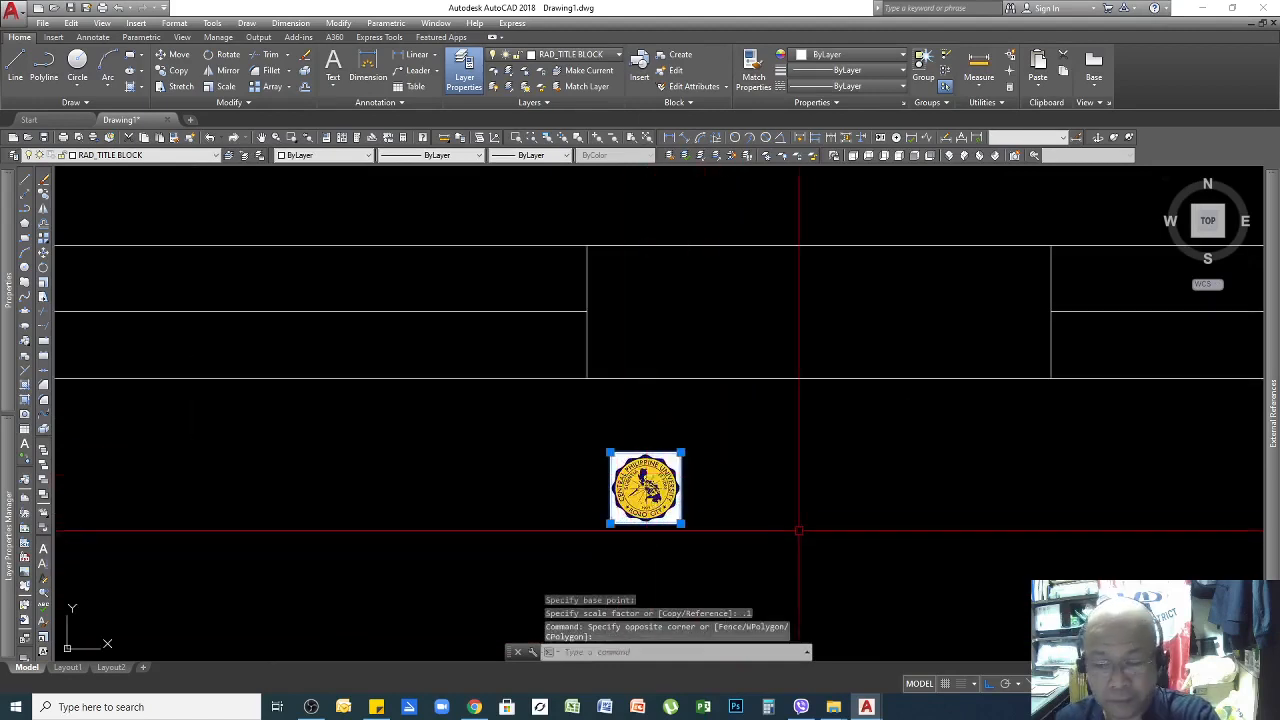
pyautogui.press('Return')
pyautogui.click(769, 588)
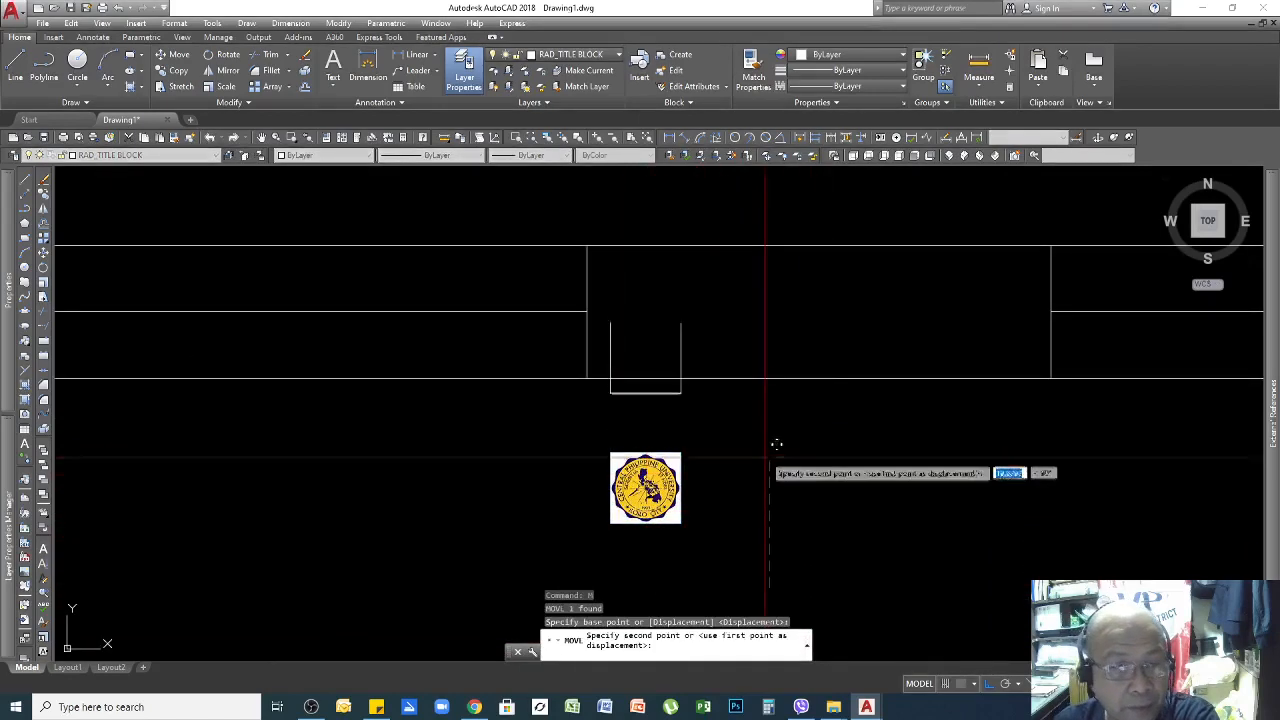
pyautogui.click(770, 402)
# Move the logo about 2 units left, closer to the second cell's left divider.
pyautogui.click(651, 305)
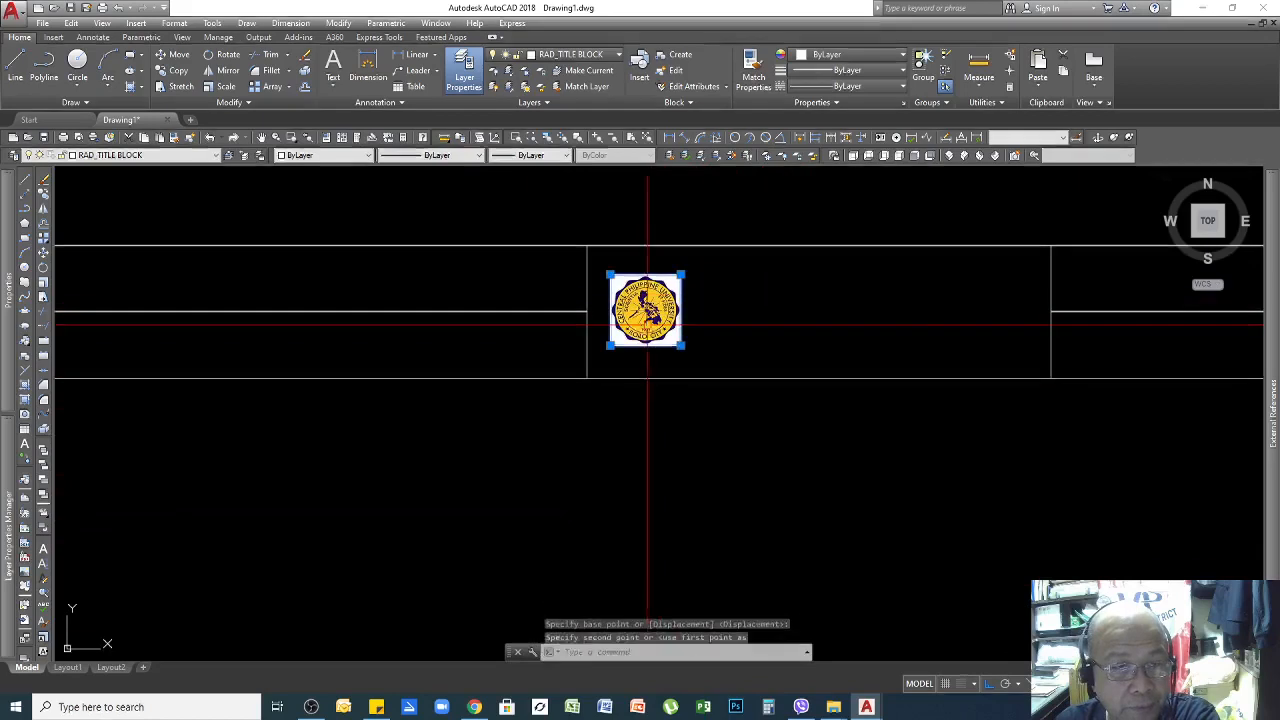
pyautogui.press('Return')
pyautogui.click(755, 307)
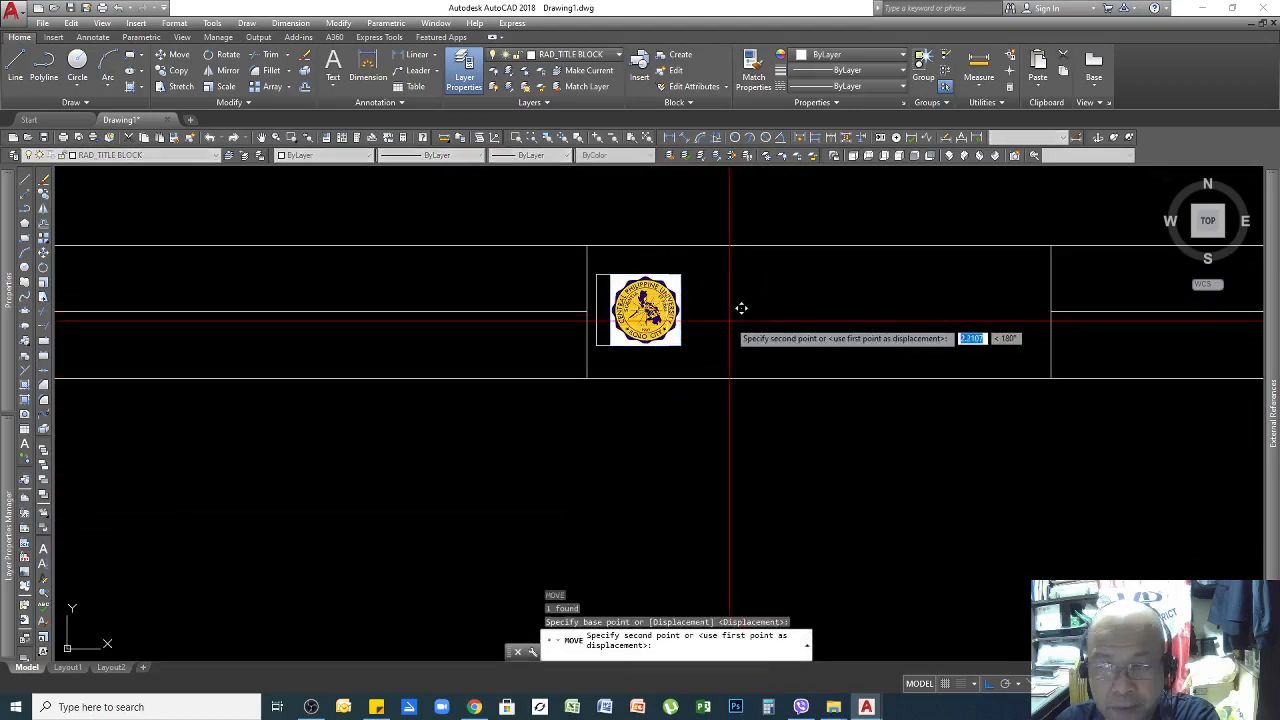
pyautogui.press('Escape')
pyautogui.scroll(-4, 873, 433)
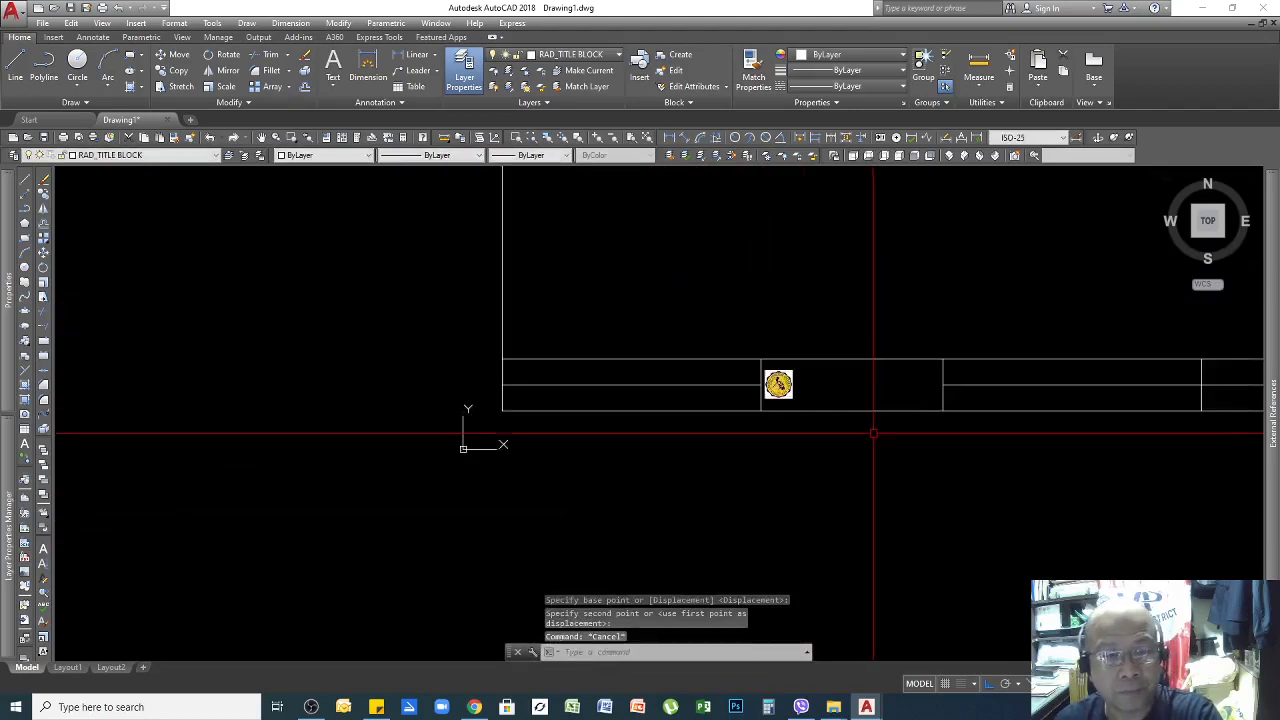
# Scale the university logo by a factor of 1.1 from the midpoint of its left edge.
pyautogui.scroll(4, 766, 380)
pyautogui.scroll(4, 830, 378)
pyautogui.click(866, 331)
pyautogui.click(810, 412)
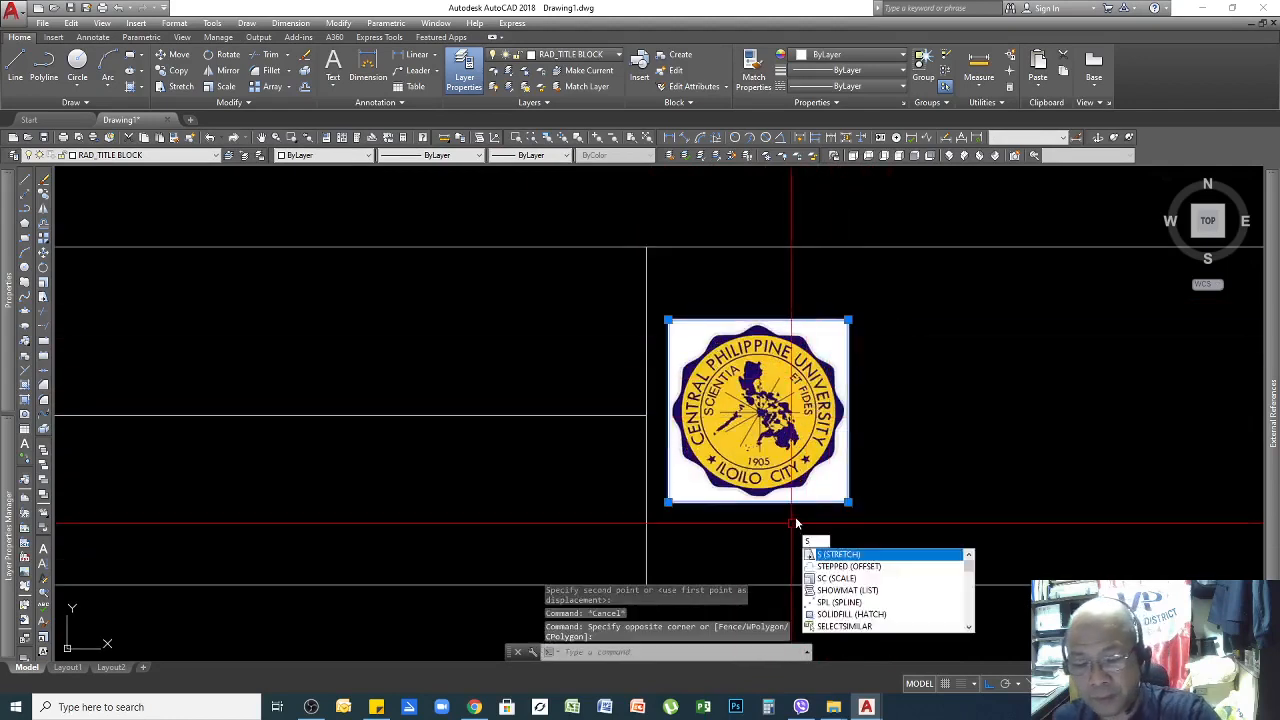
pyautogui.write('c')
pyautogui.press('Return')
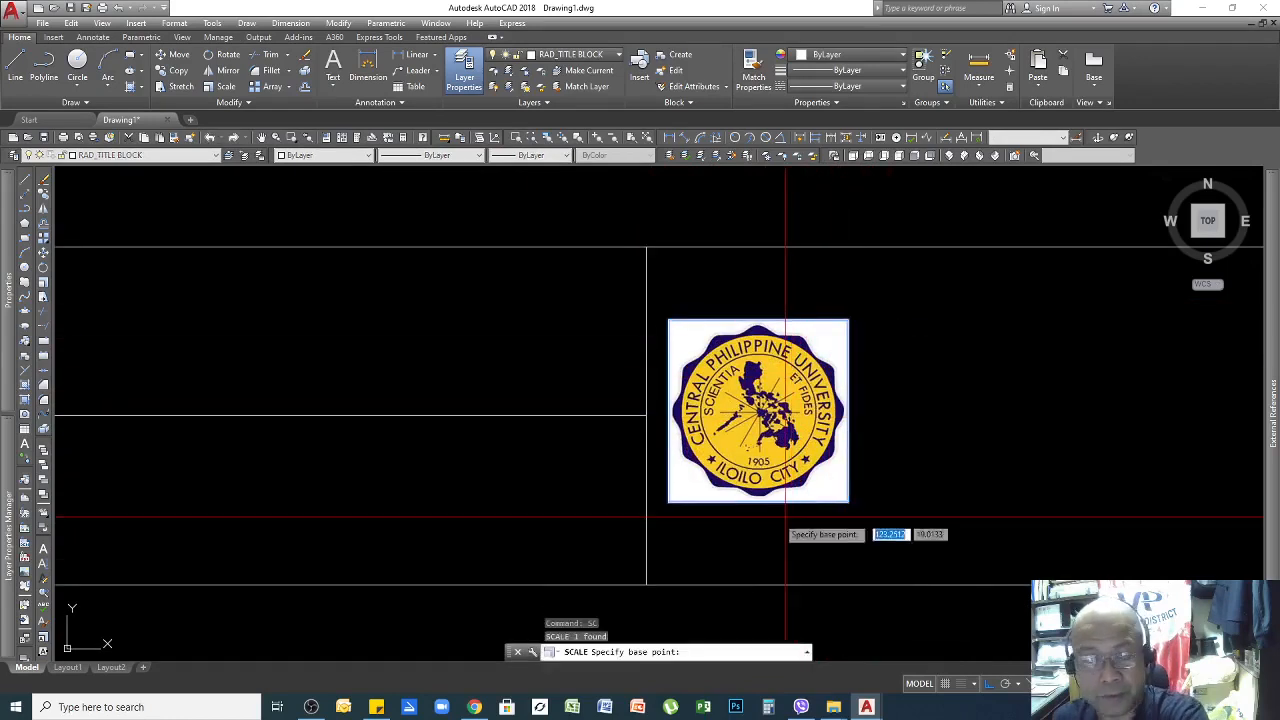
pyautogui.click(668, 412)
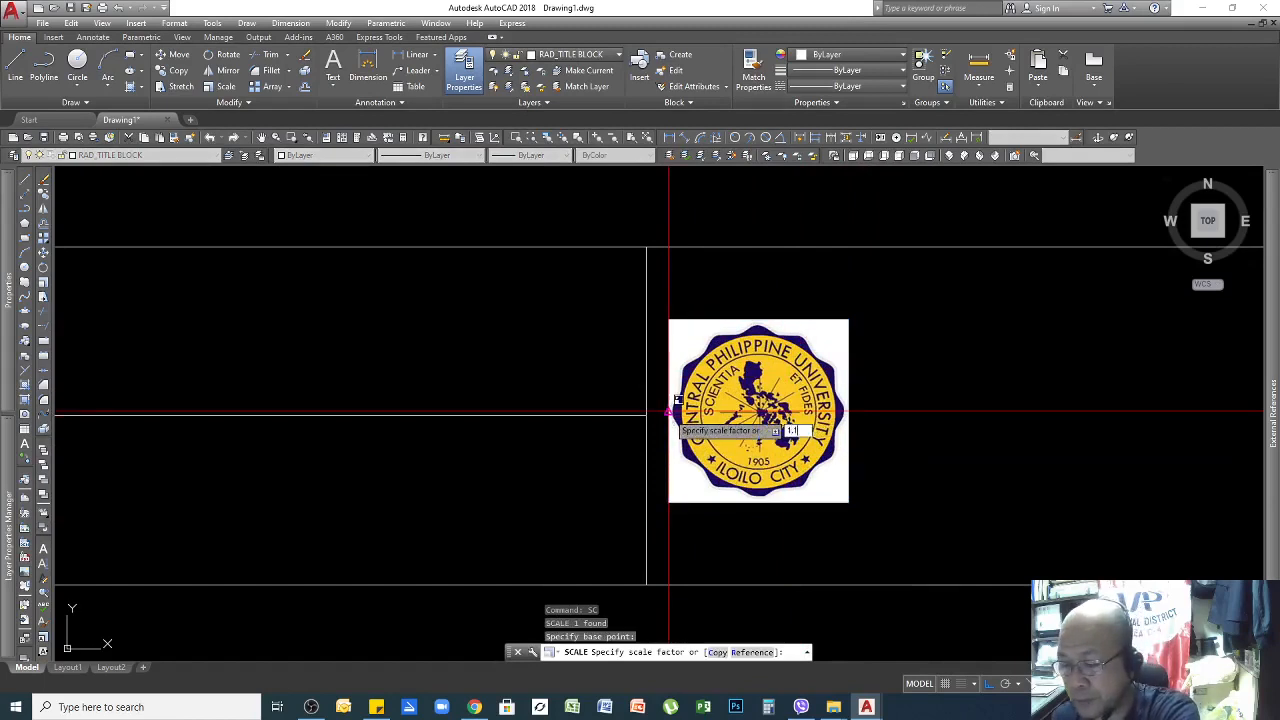
pyautogui.press('Return')
pyautogui.scroll(-4, 757, 390)
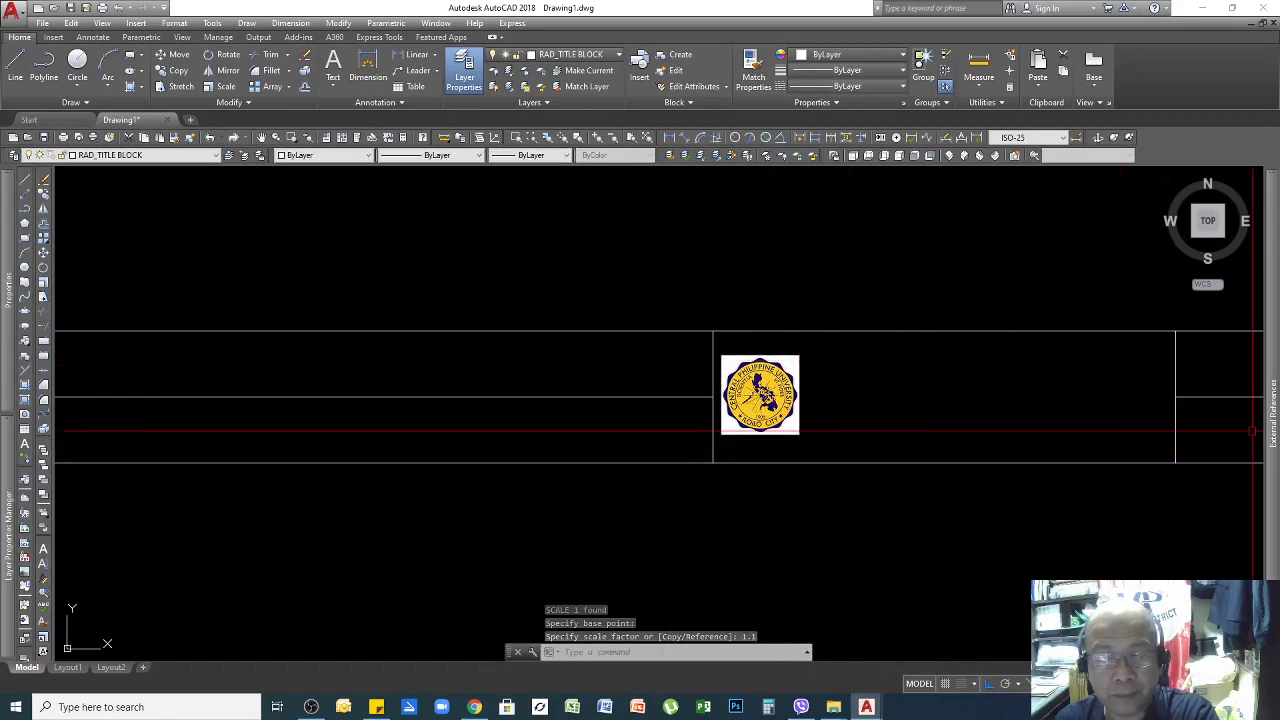
pyautogui.press('Escape')
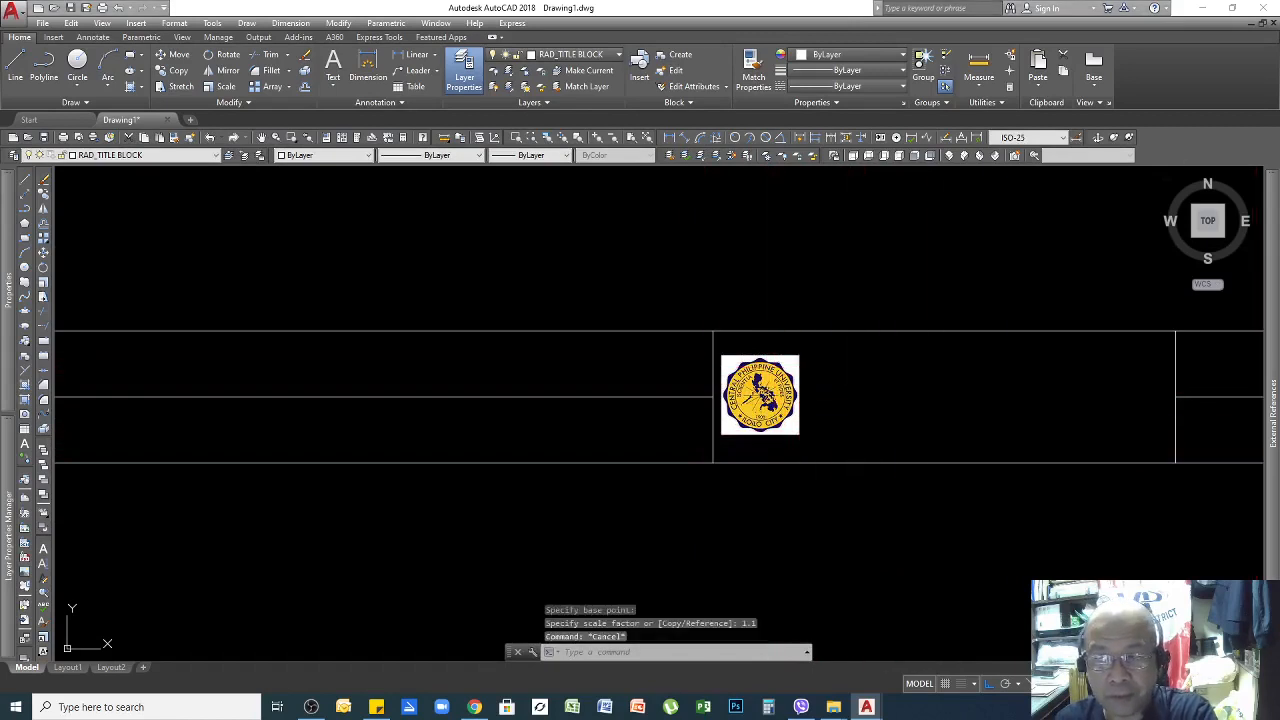
# Add single-line text with the drafter's full name in the upper row of the title block's first cell, height 3, rotation 0.
pyautogui.scroll(-5, 770, 446)
pyautogui.scroll(4, 745, 423)
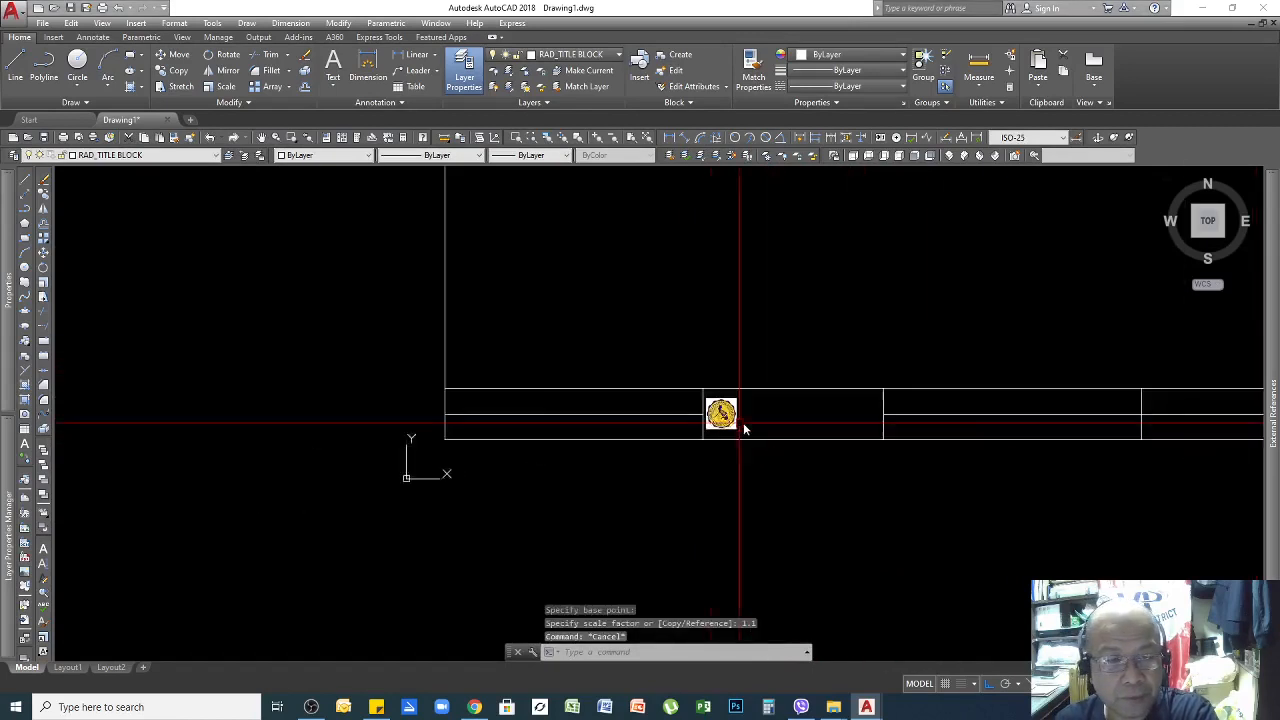
pyautogui.click(537, 266)
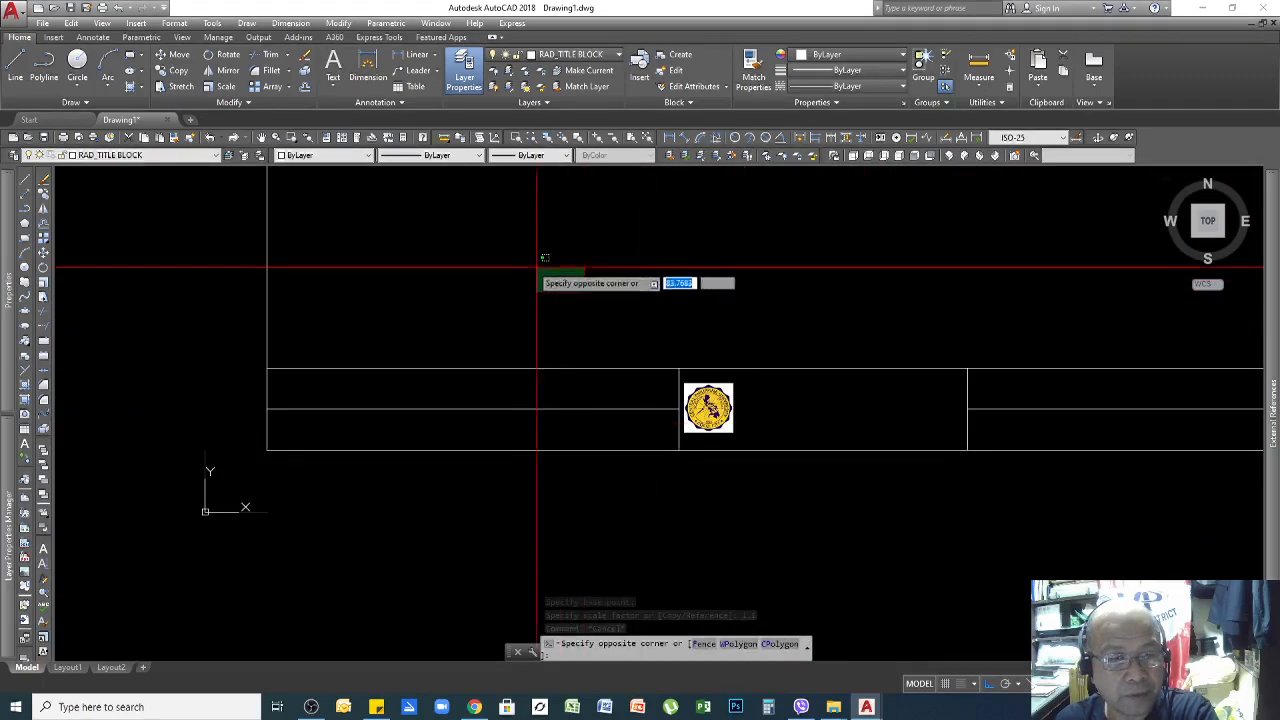
pyautogui.scroll(-4, 290, 430)
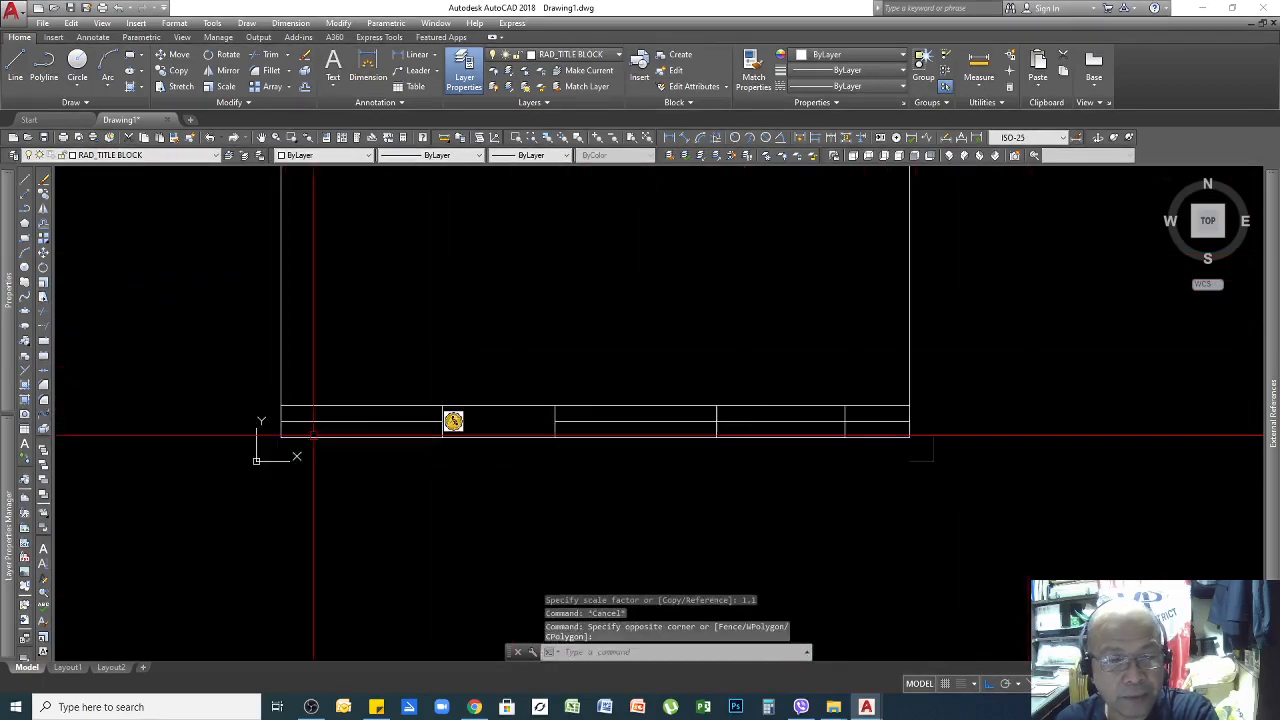
pyautogui.scroll(2, 721, 433)
pyautogui.scroll(-2, 842, 426)
pyautogui.scroll(4, 245, 430)
pyautogui.scroll(2, 625, 400)
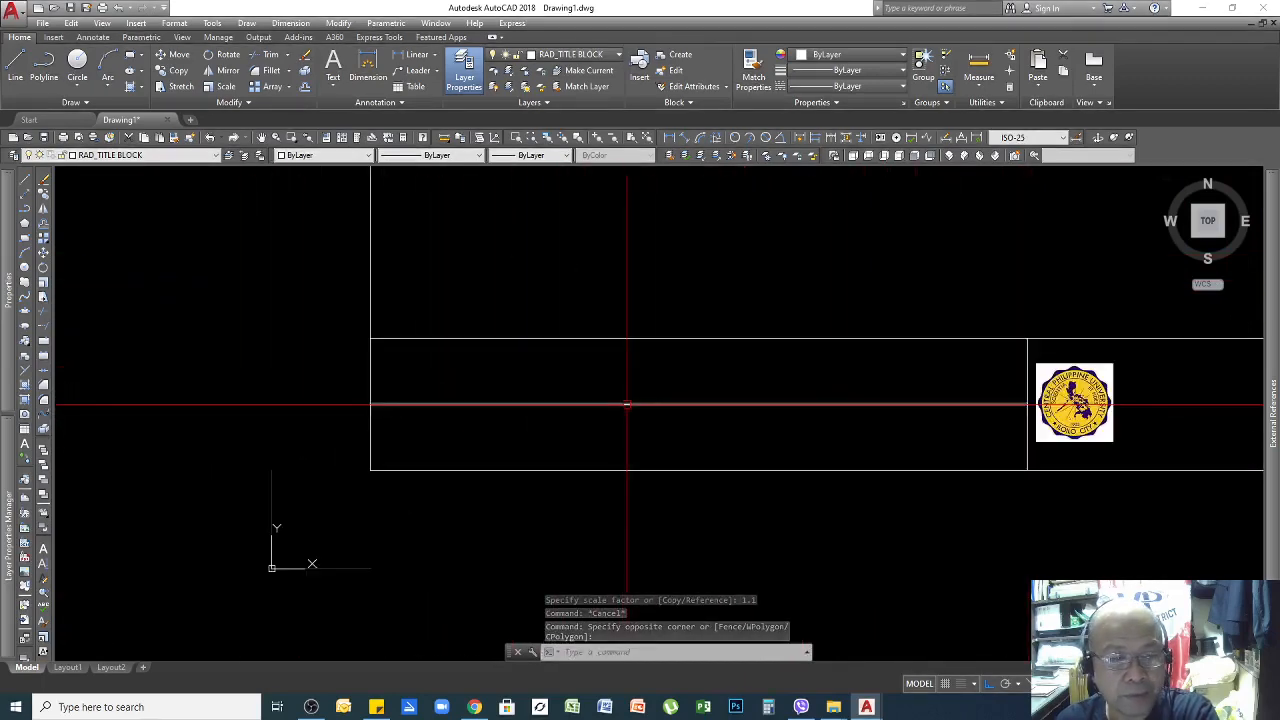
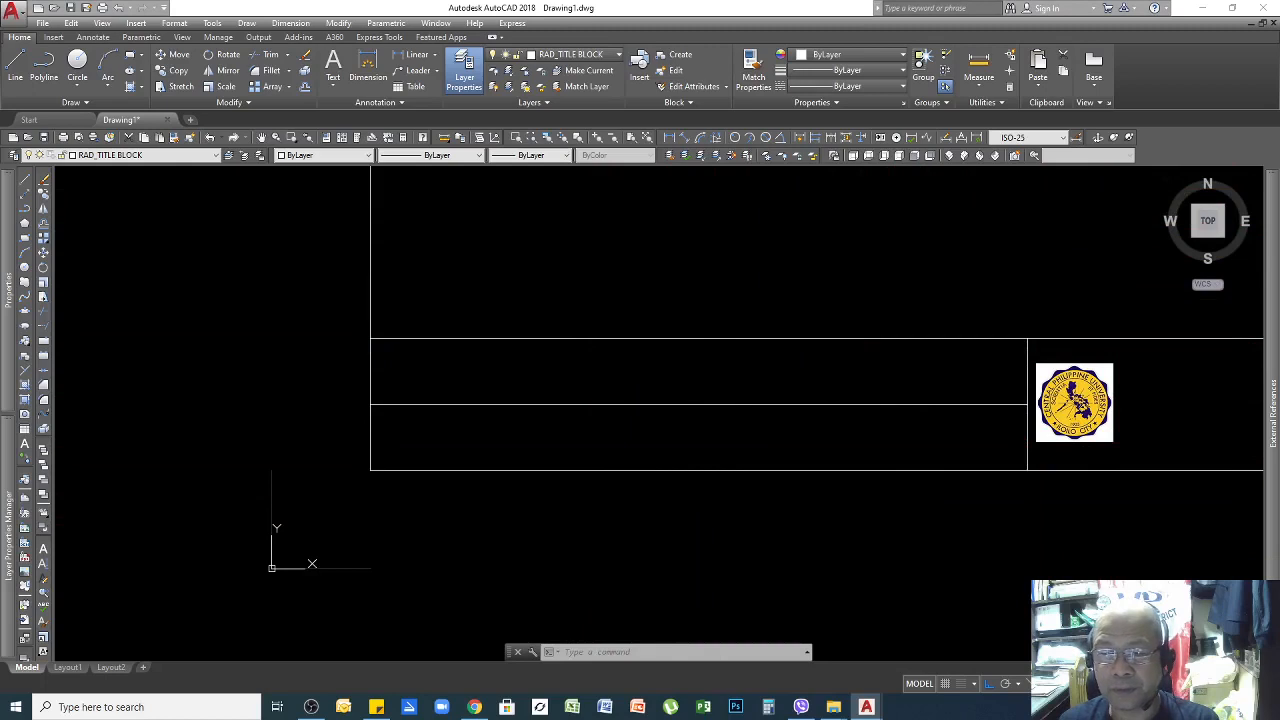
pyautogui.click(649, 280)
pyautogui.press('Escape')
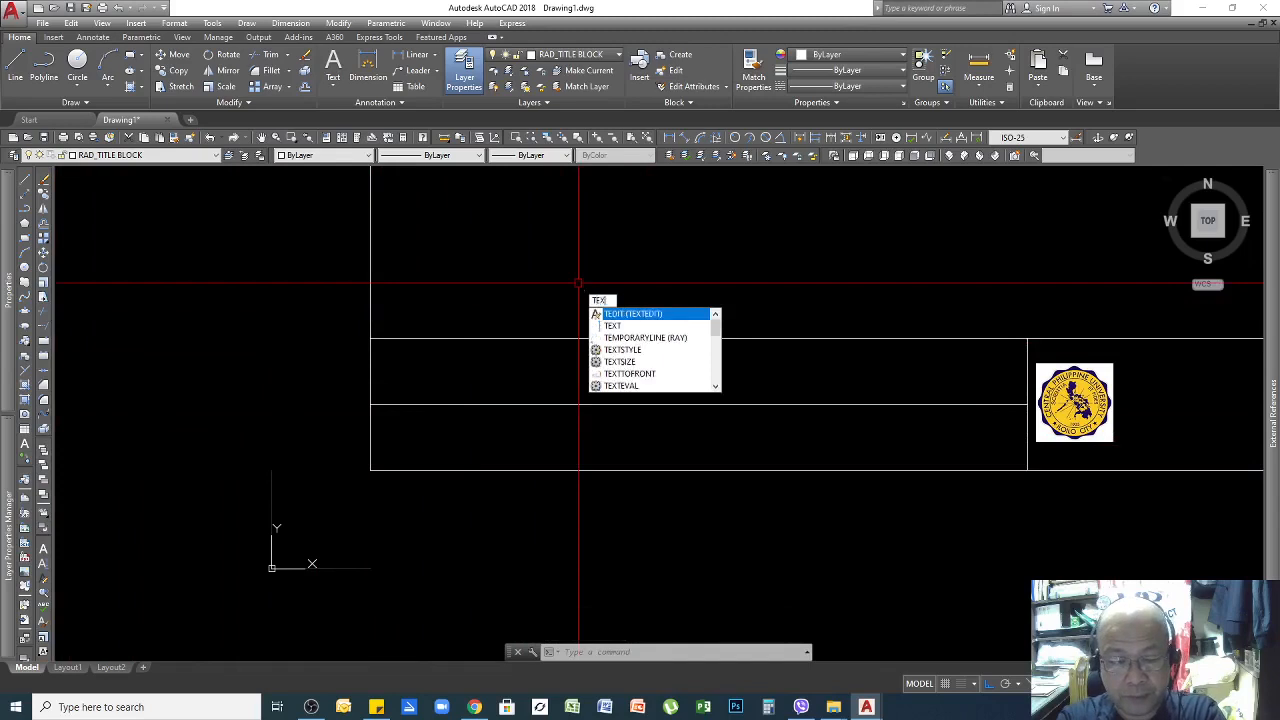
pyautogui.press('Return')
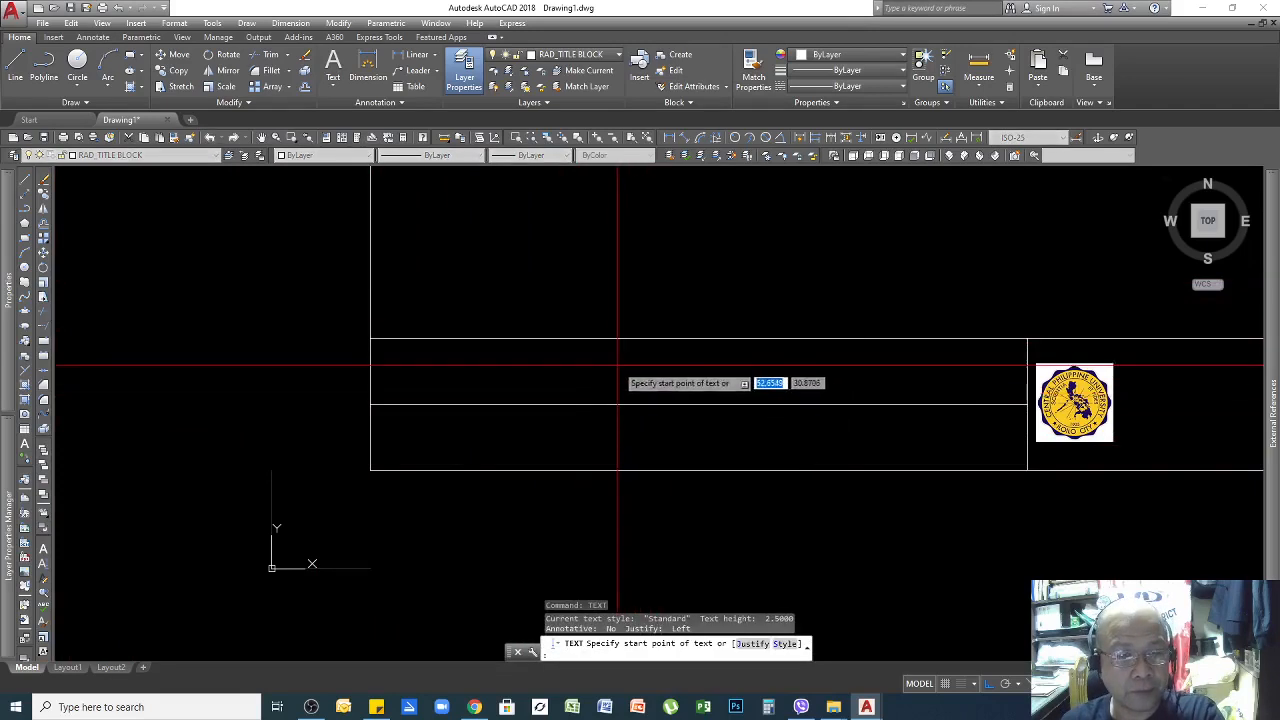
pyautogui.click(631, 393)
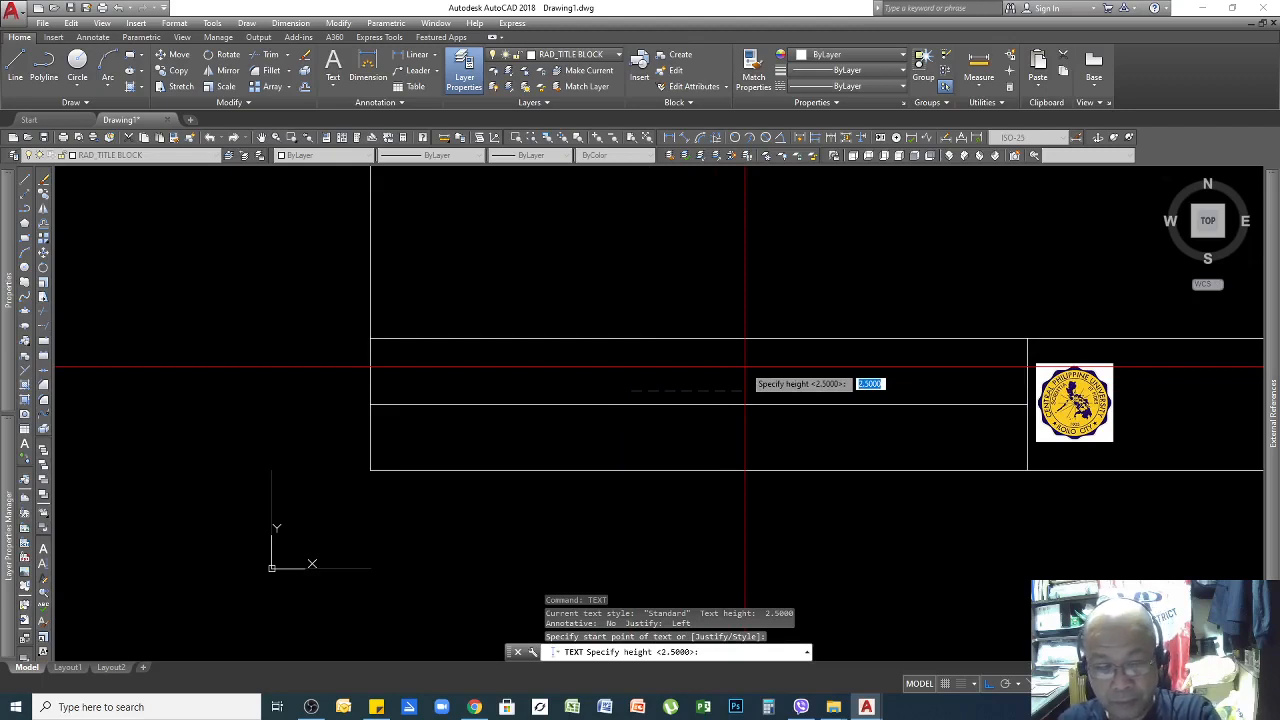
pyautogui.press('Return')
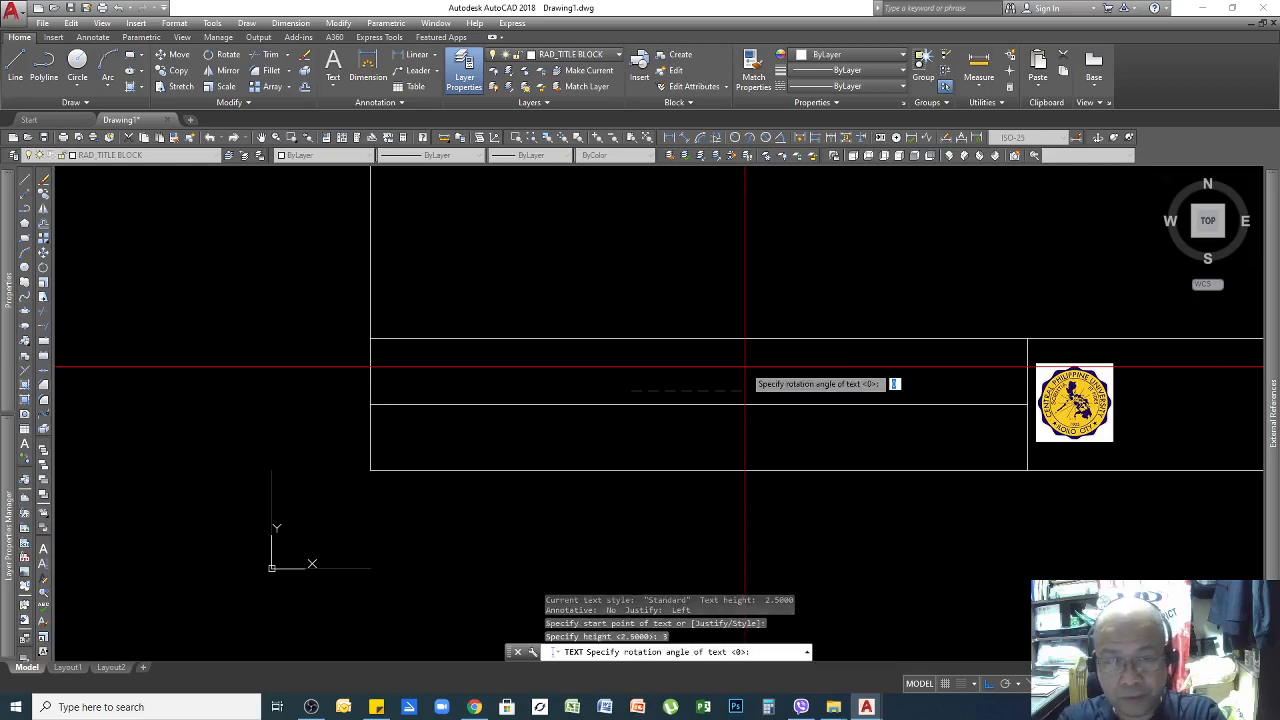
pyautogui.press('Return')
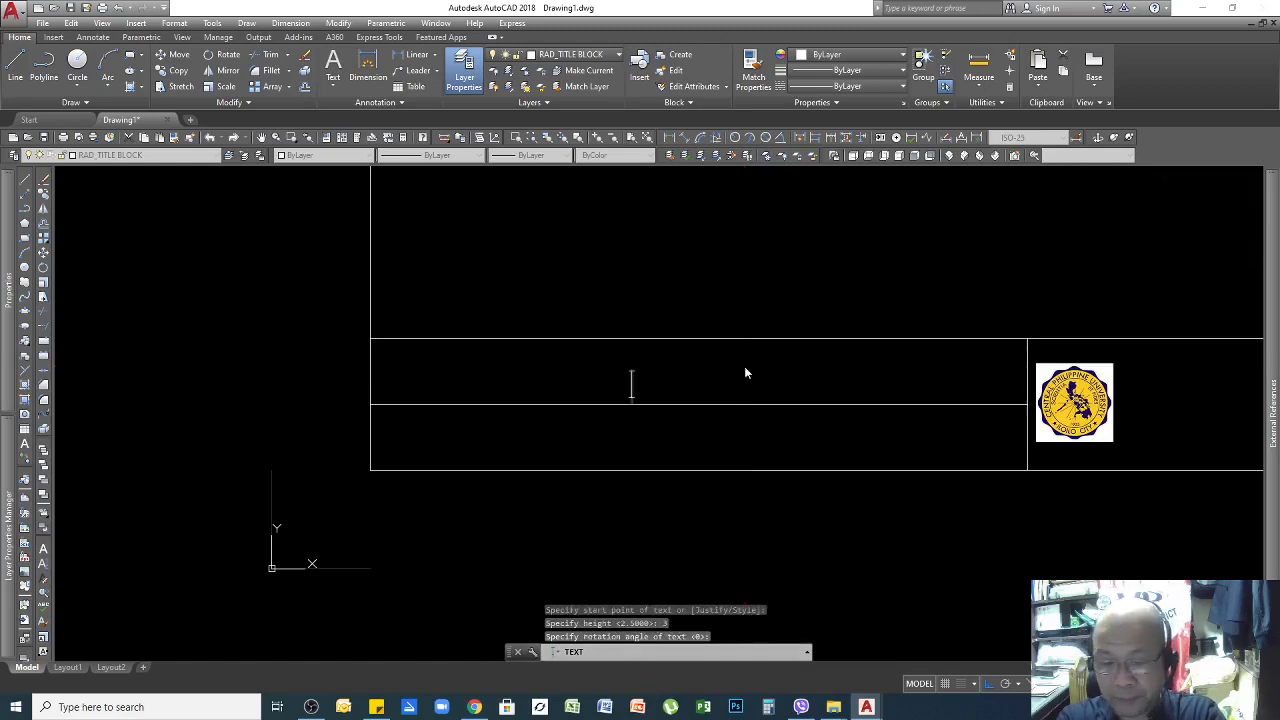
pyautogui.write('RANDY')
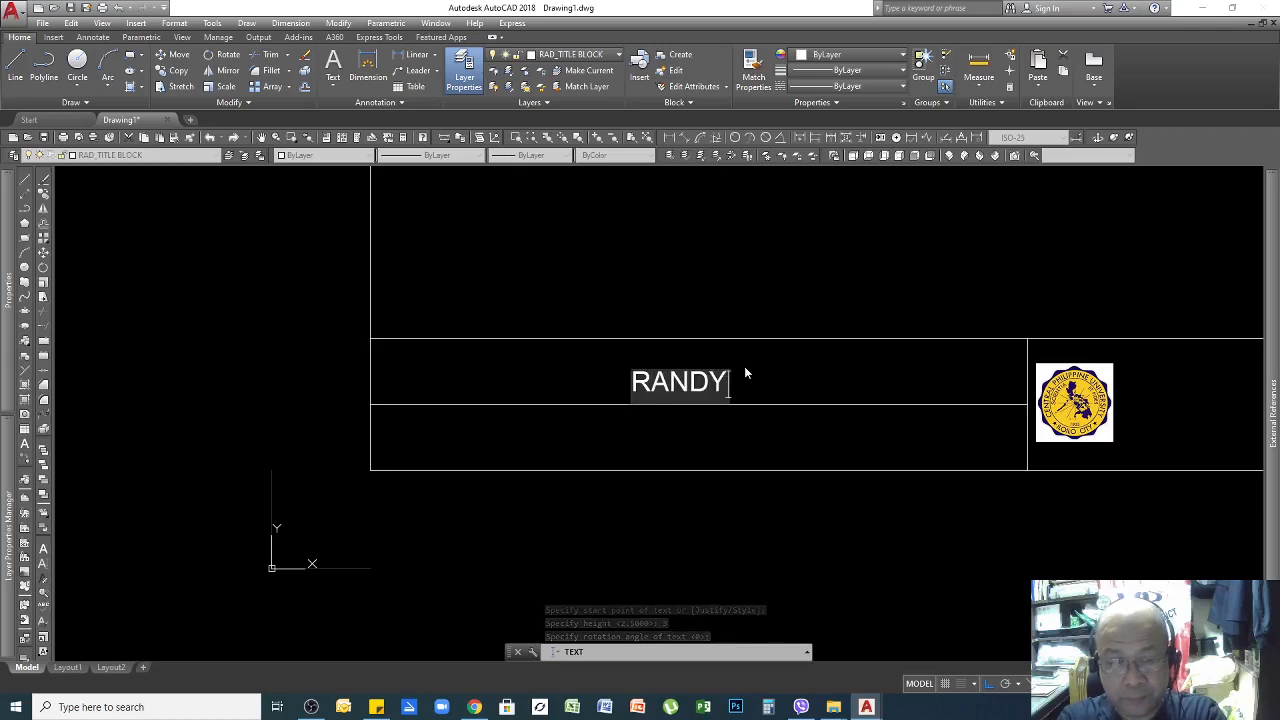
pyautogui.write(' A. DE TOMAS')
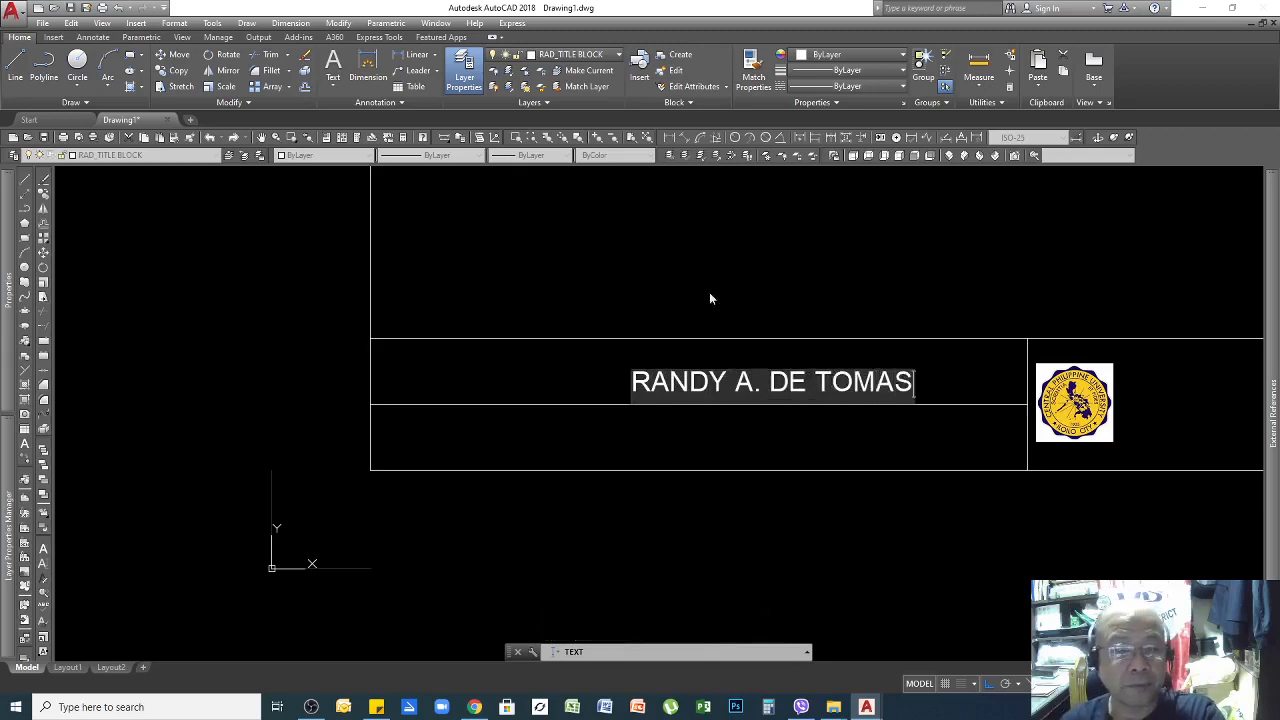
pyautogui.click(709, 262)
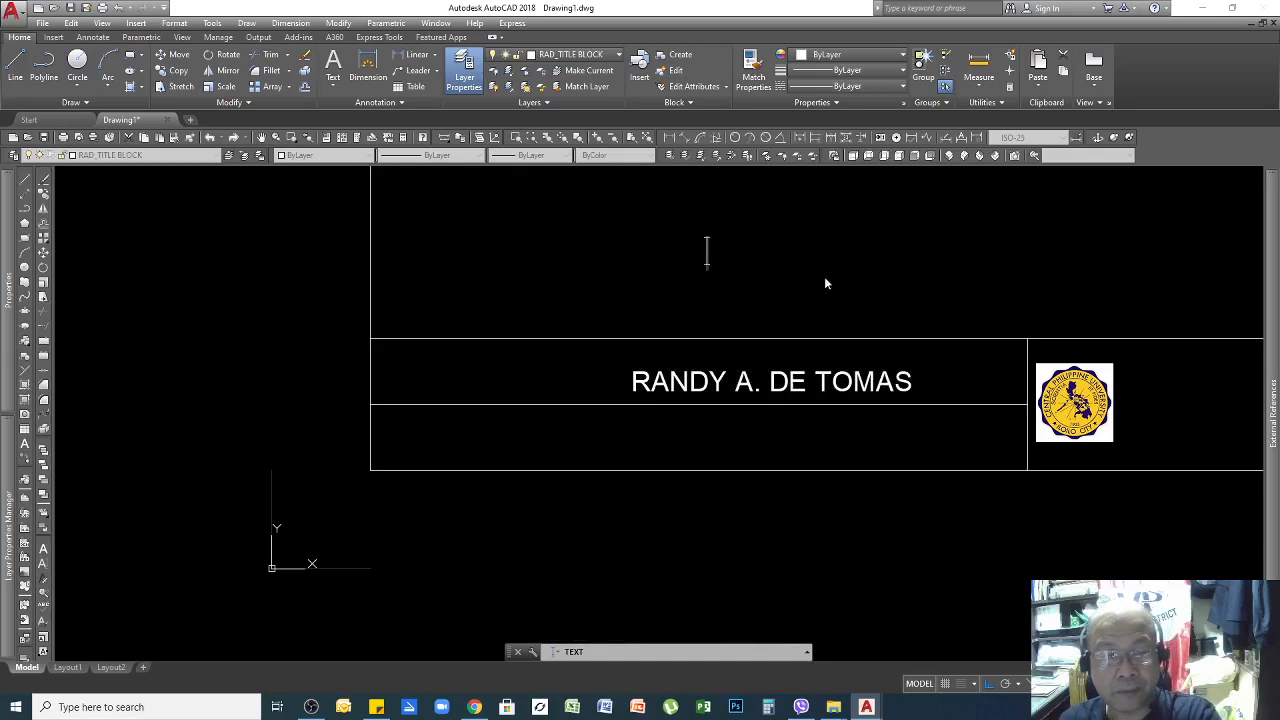
pyautogui.press('Return')
# Move the name text straight up near the row's top line and about 5 units left to centre it in the row.
pyautogui.click(823, 377)
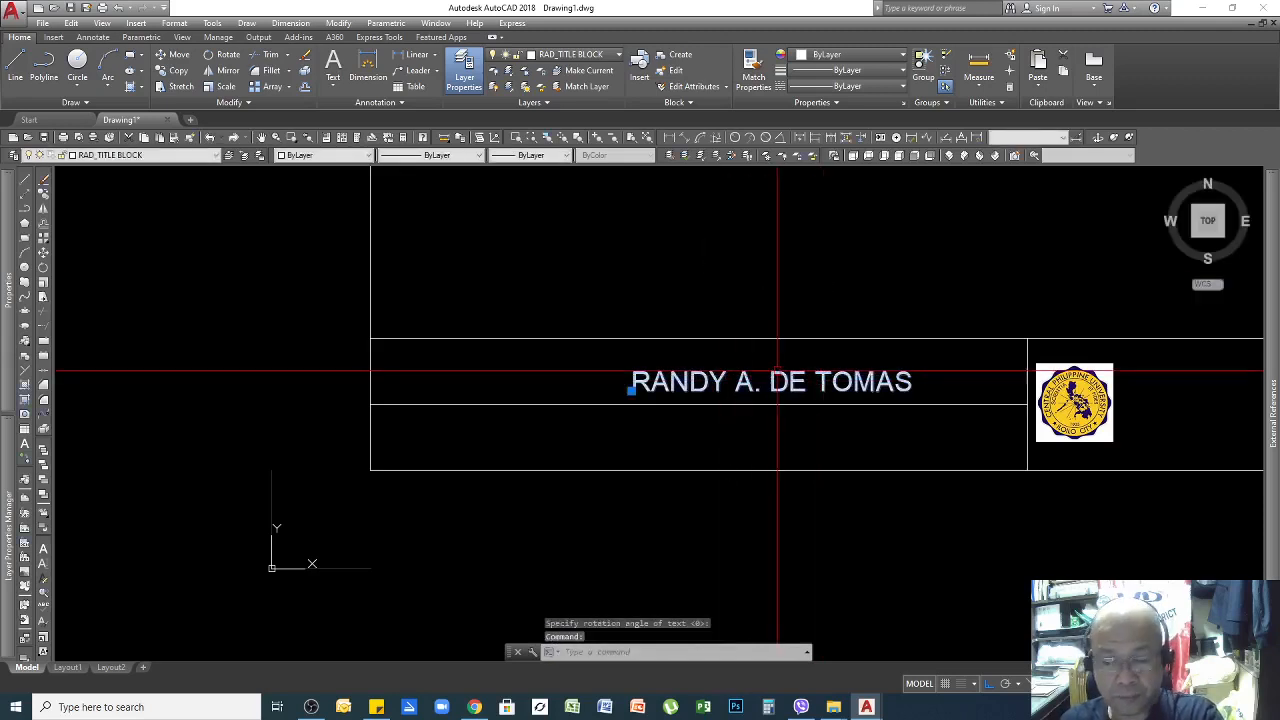
pyautogui.write('m')
pyautogui.press('Return')
pyautogui.click(789, 300)
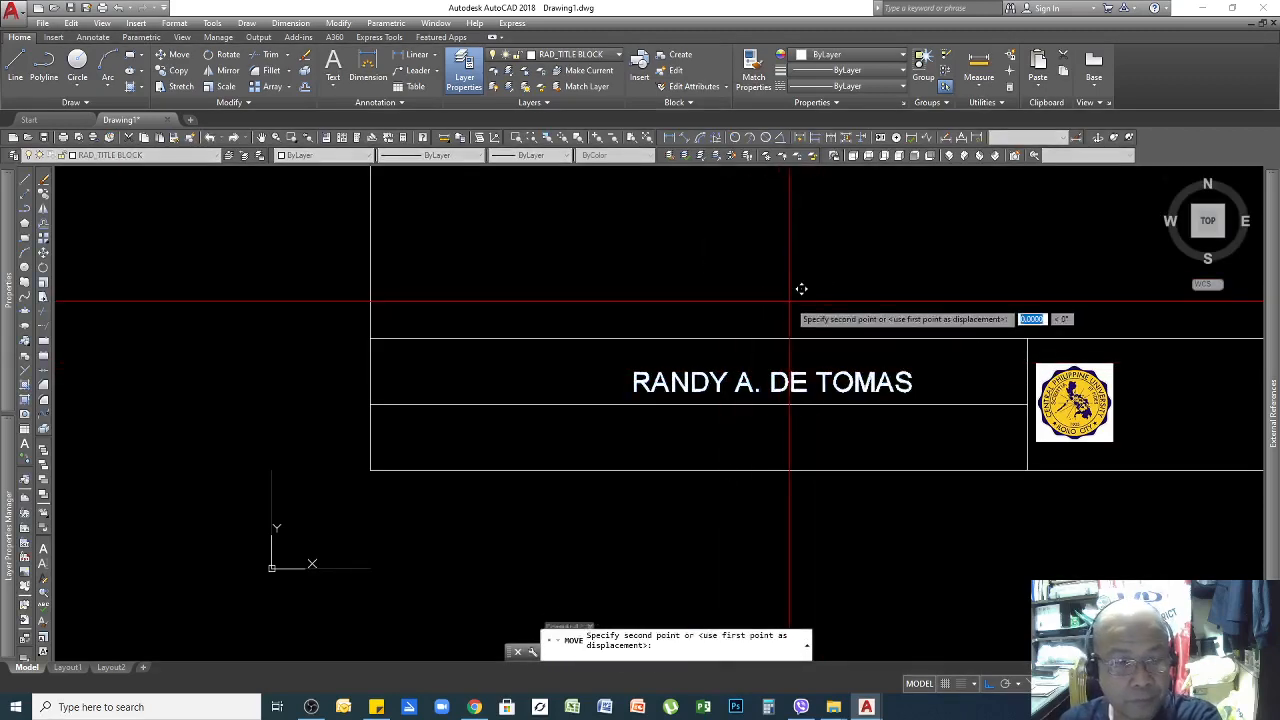
pyautogui.click(789, 278)
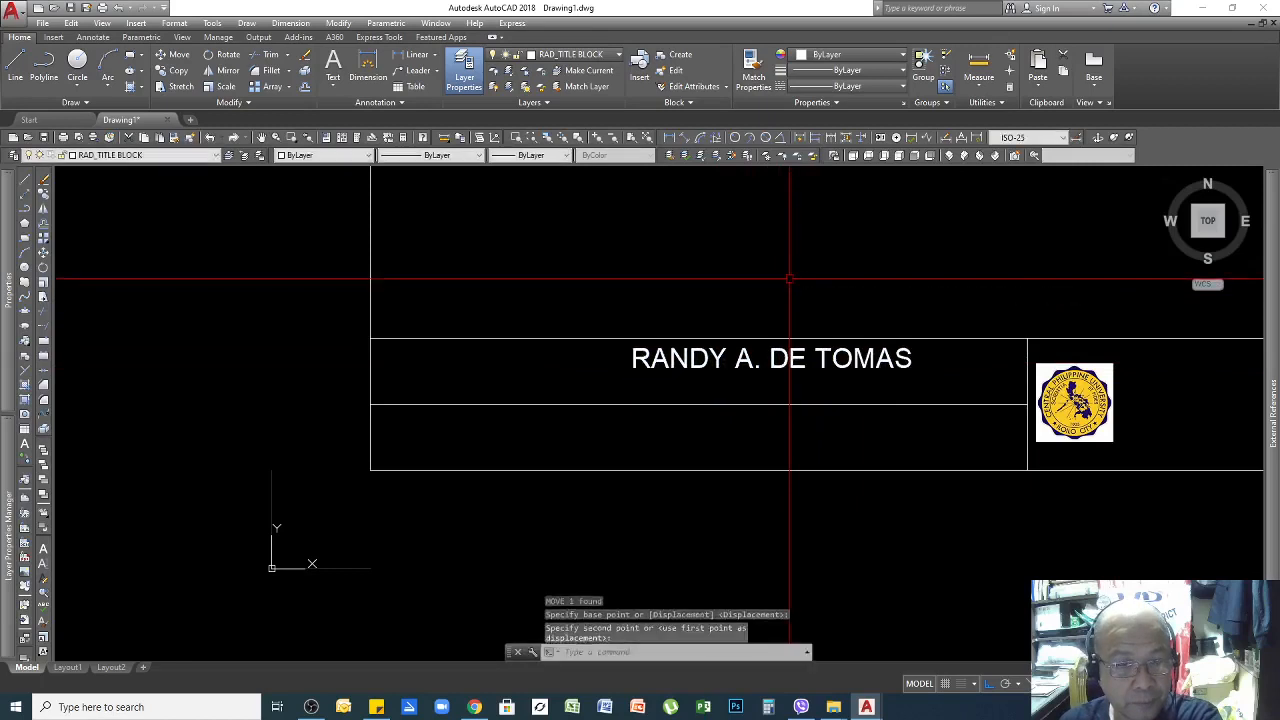
pyautogui.click(899, 352)
pyautogui.write('m')
pyautogui.press('Return')
pyautogui.click(858, 285)
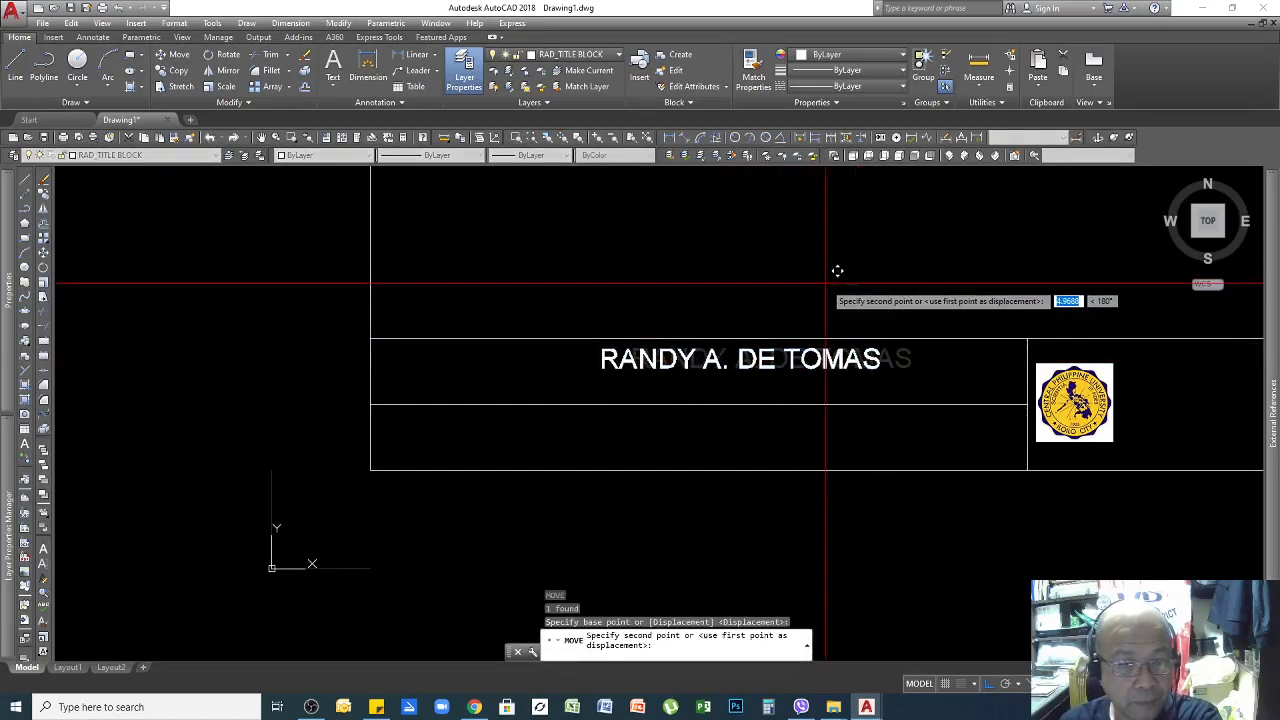
pyautogui.click(826, 286)
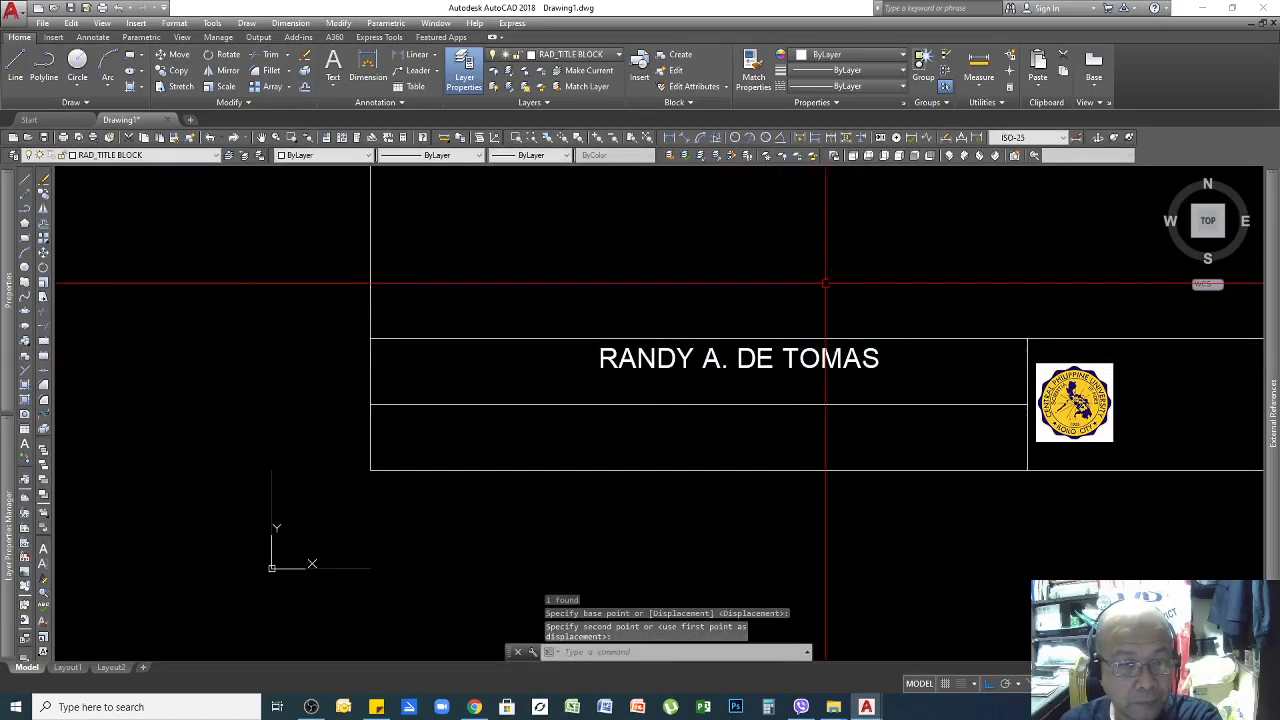
# Copy the name text straight down by one row height into the lower row of the first cell.
pyautogui.click(709, 360)
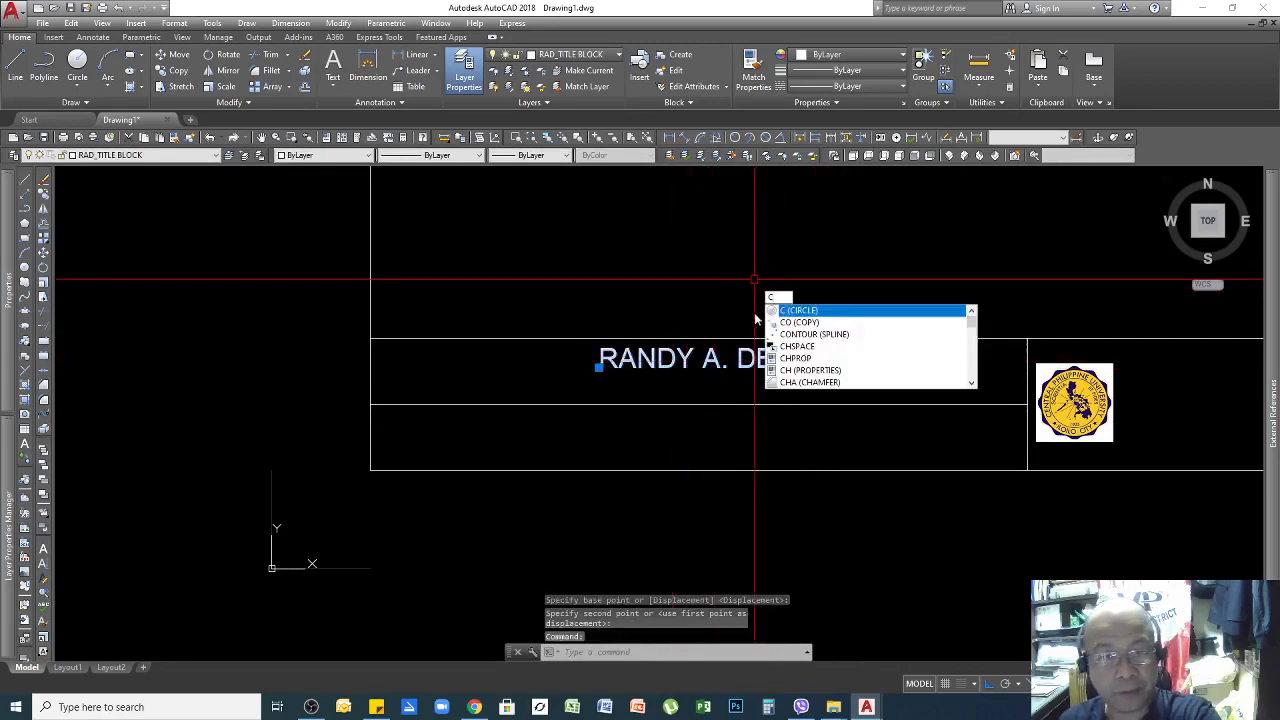
pyautogui.write('o')
pyautogui.press('Return')
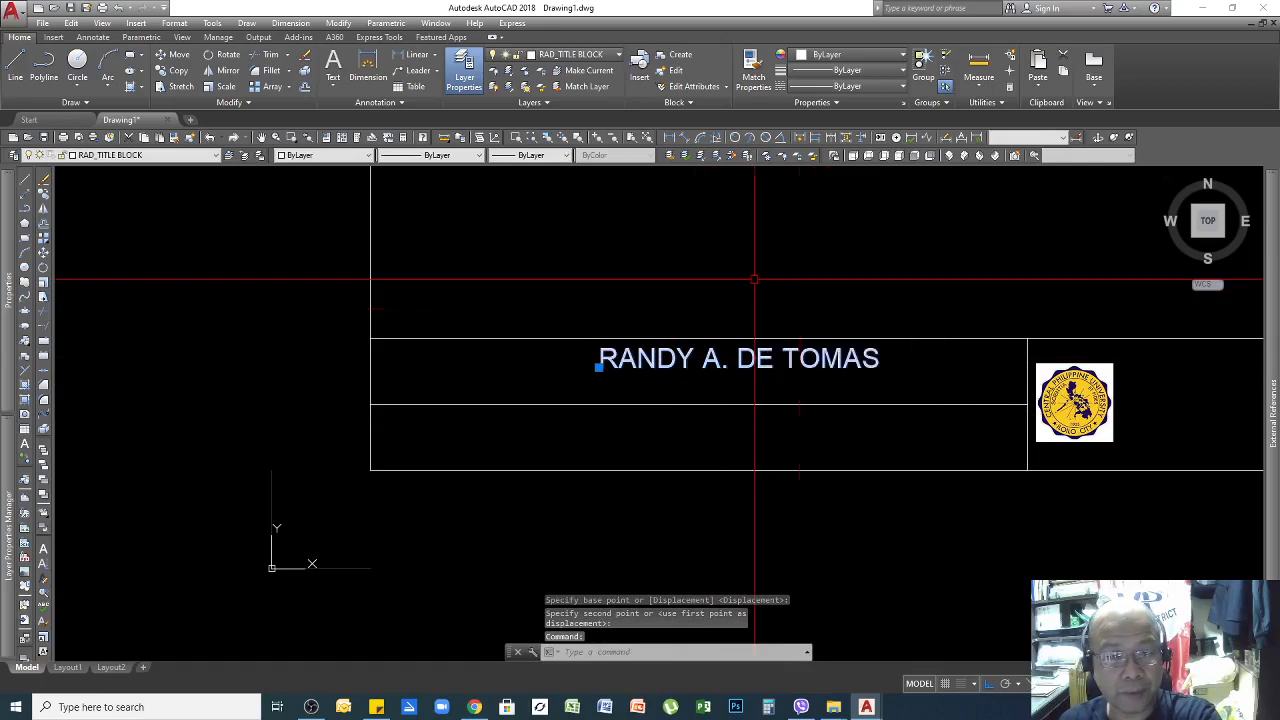
pyautogui.click(1025, 340)
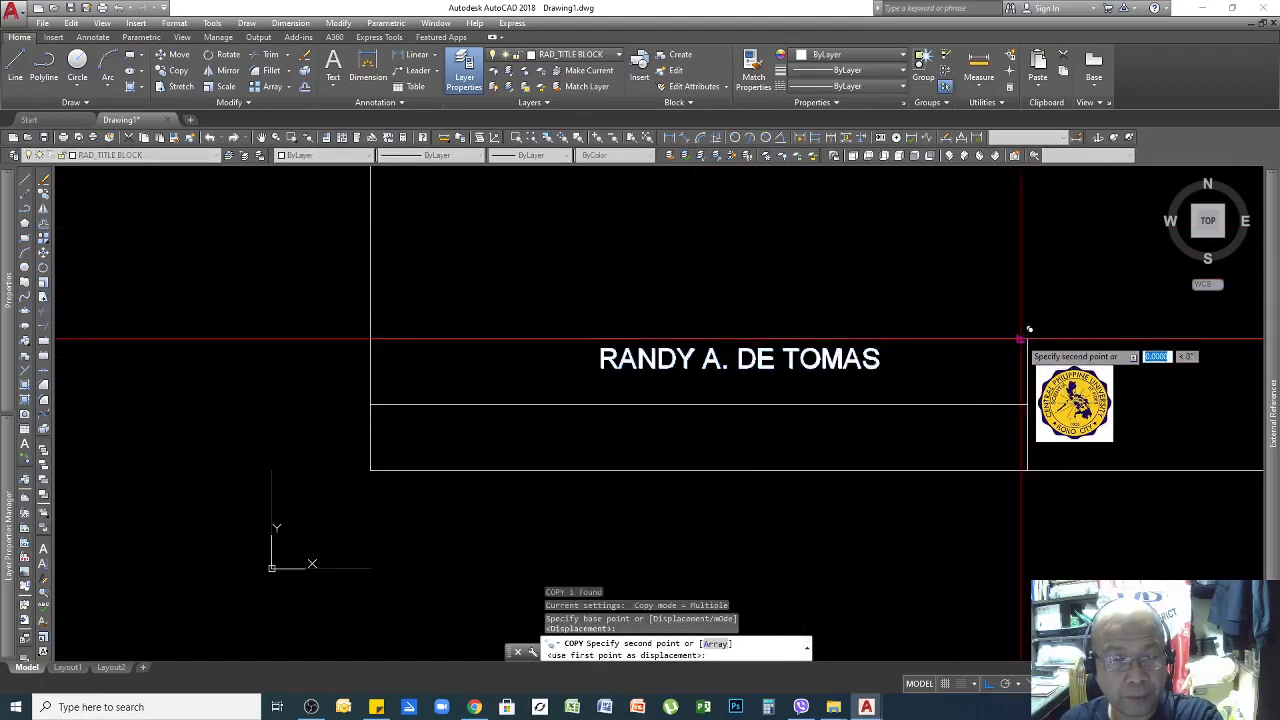
pyautogui.click(1021, 404)
pyautogui.press('Escape')
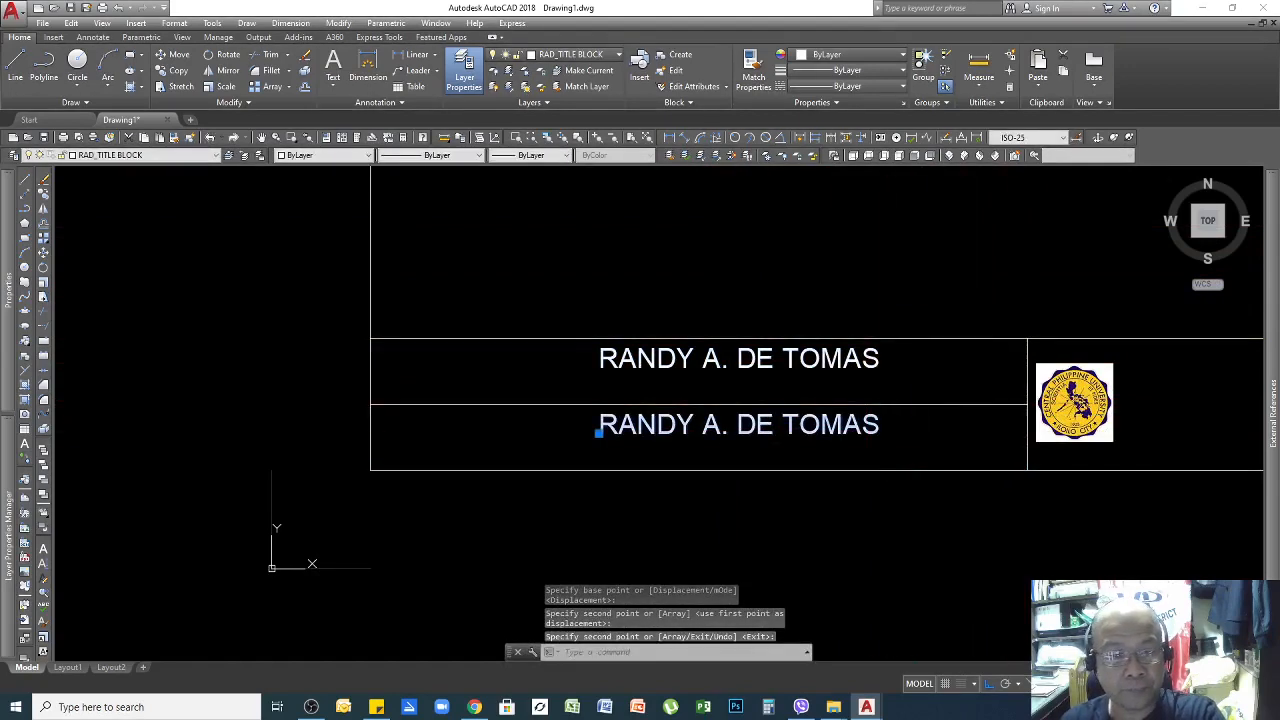
# Replace the copied text in the lower row with CE 3.
pyautogui.doubleClick(875, 425)
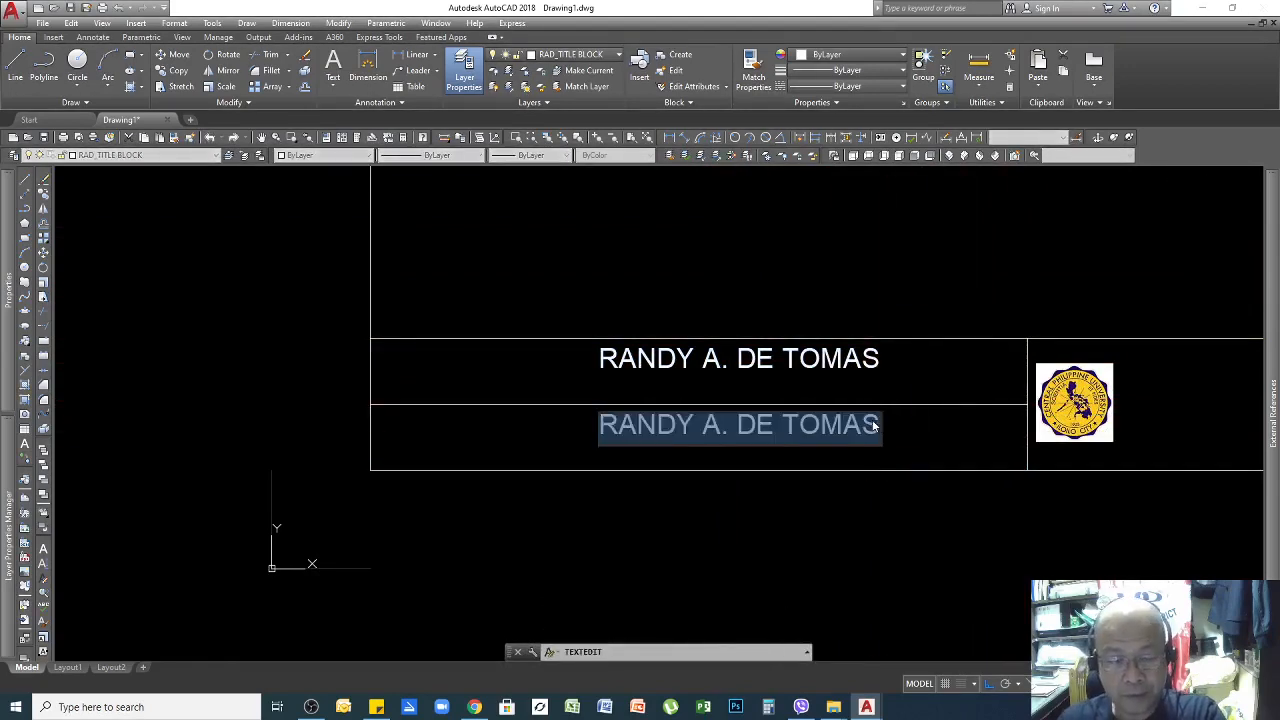
pyautogui.write('CE 3')
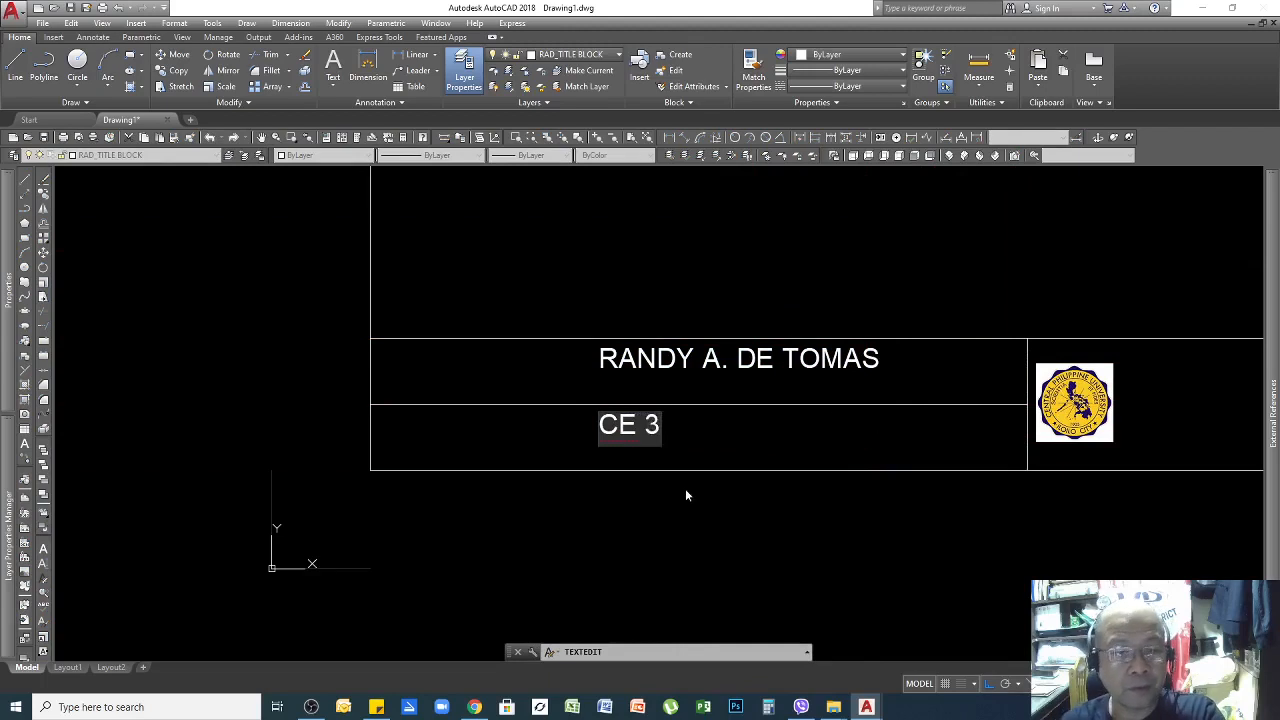
pyautogui.click(685, 495)
pyautogui.press('Return')
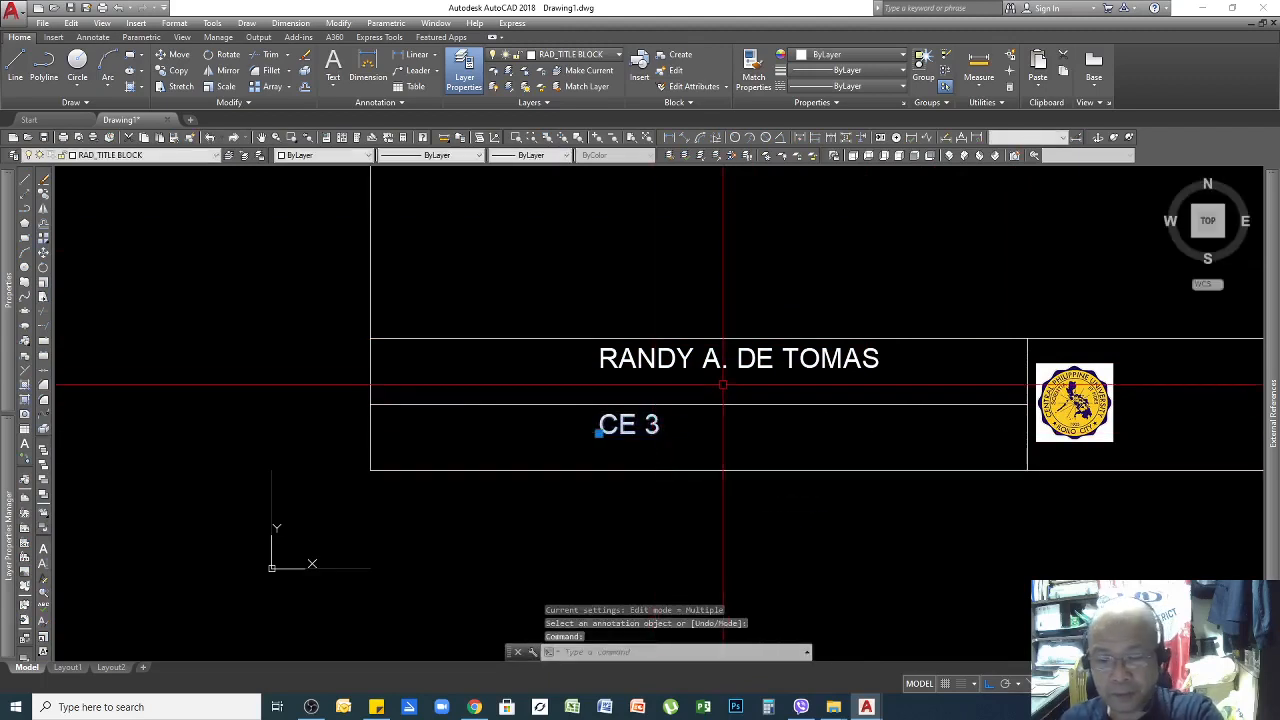
# Move the CE 3 text horizontally to the right so it is centred under the name.
pyautogui.write('m')
pyautogui.press('Return')
pyautogui.click(624, 258)
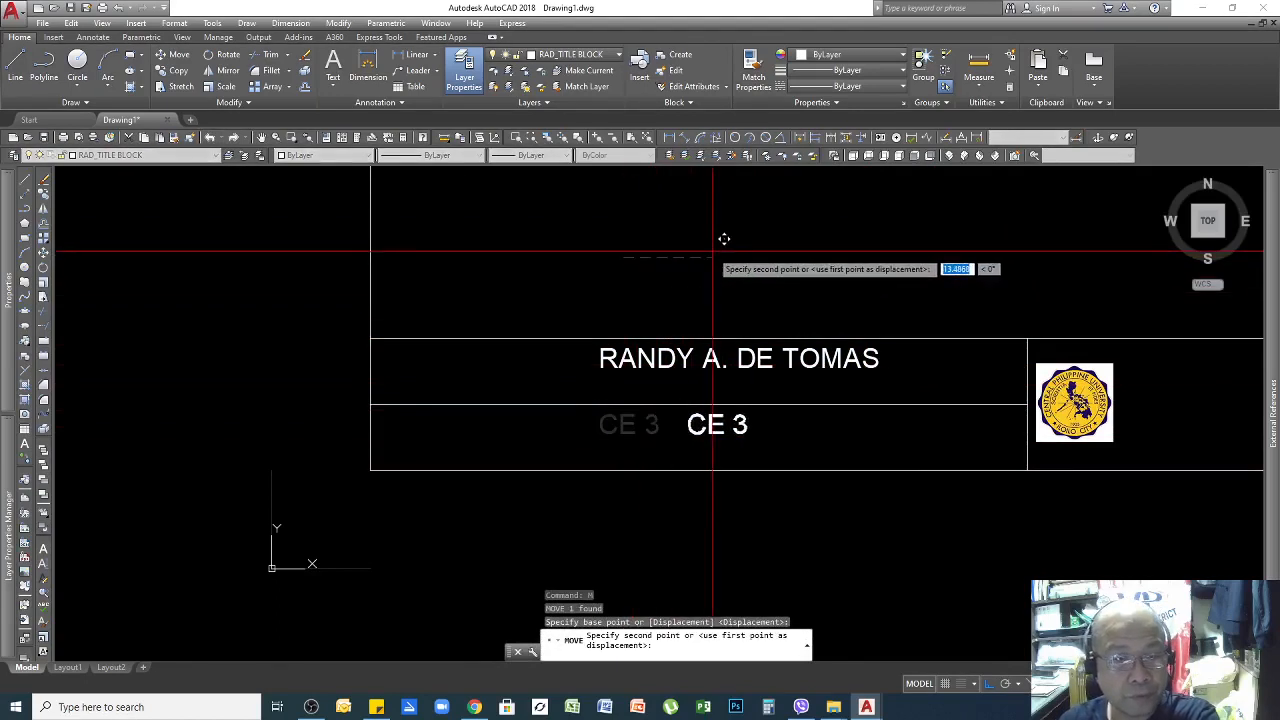
pyautogui.click(720, 251)
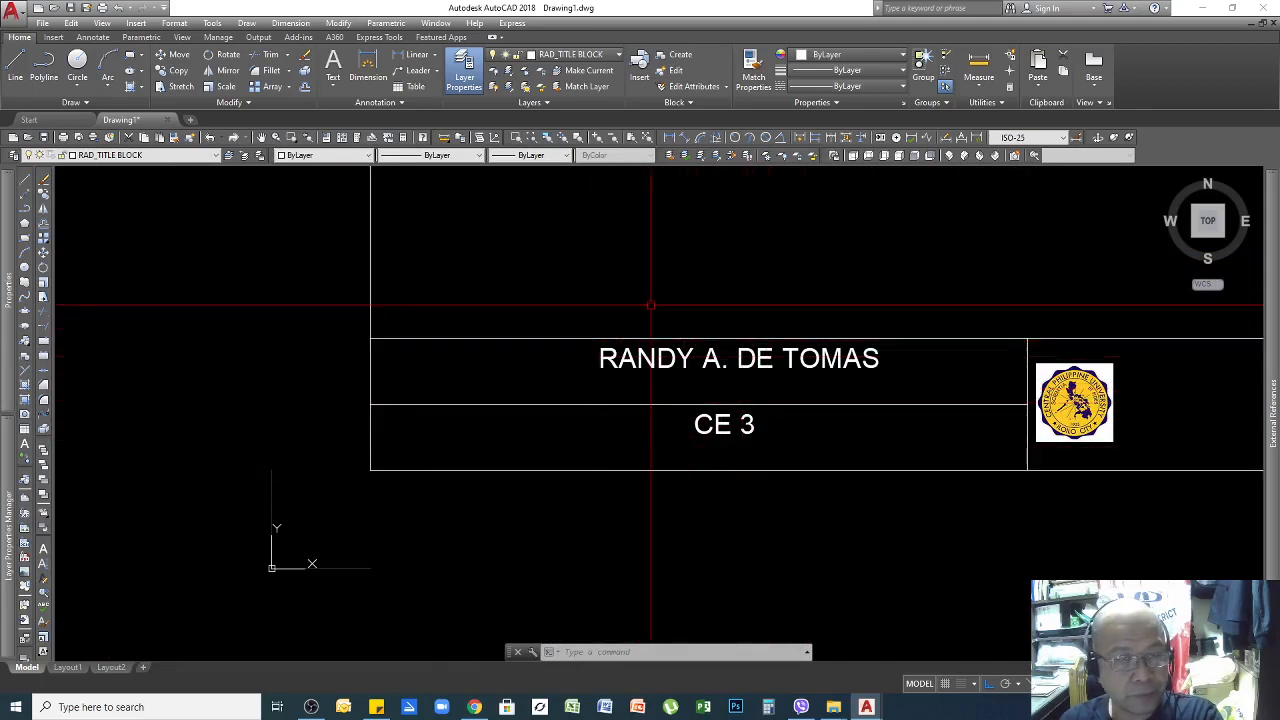
# Add single-line text NAME at height 1.5 and rotation 0 beneath the person's name in the first cell's upper row.
pyautogui.write('X')
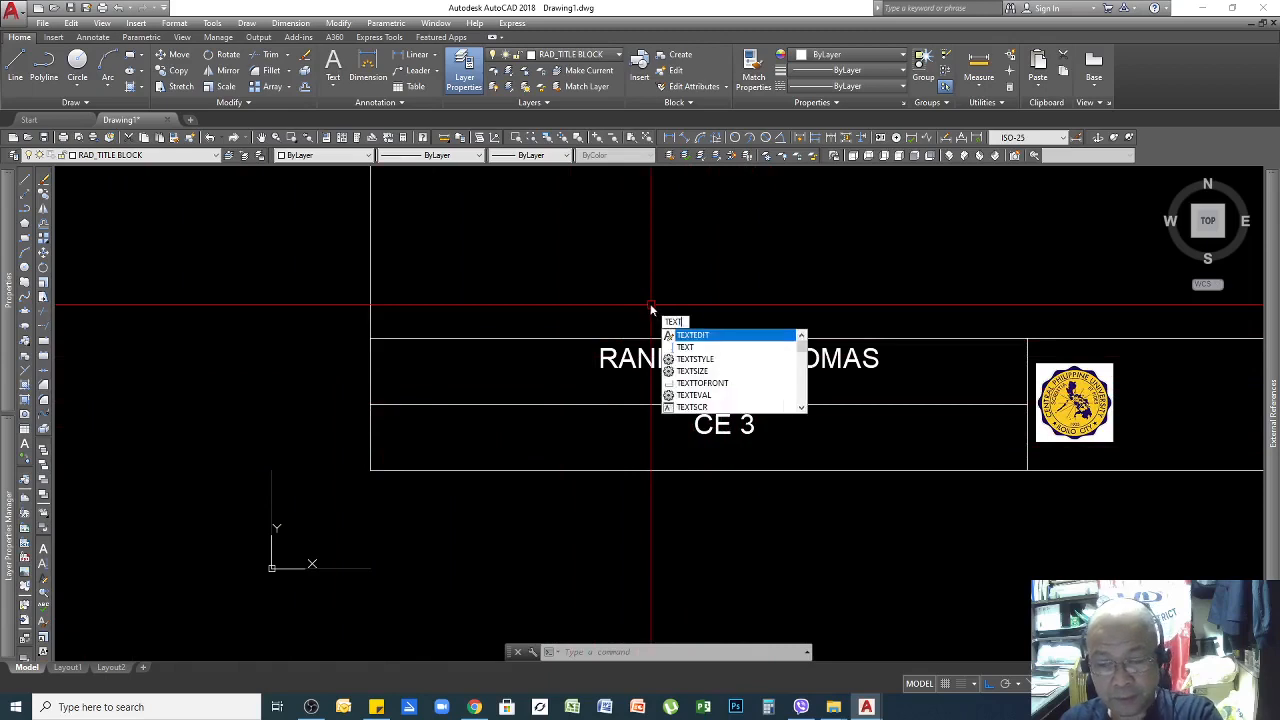
pyautogui.write('T')
pyautogui.press('Return')
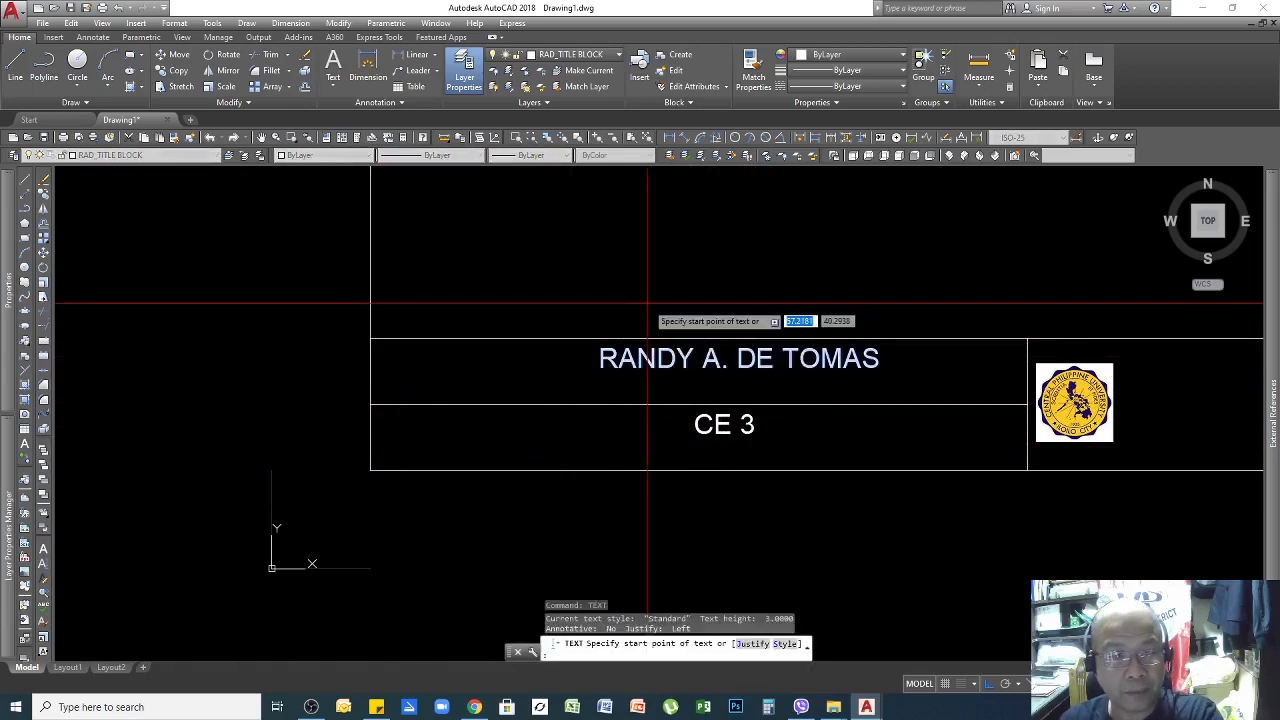
pyautogui.click(640, 394)
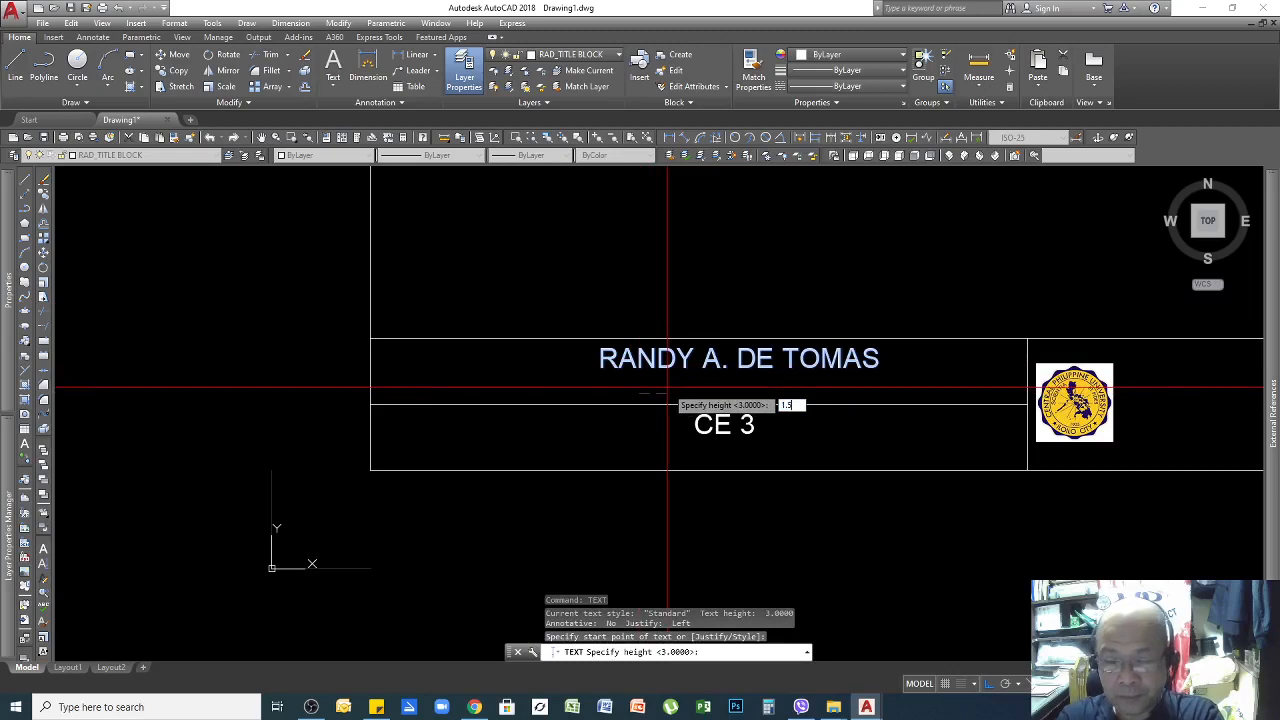
pyautogui.write('1.5')
pyautogui.press('Return')
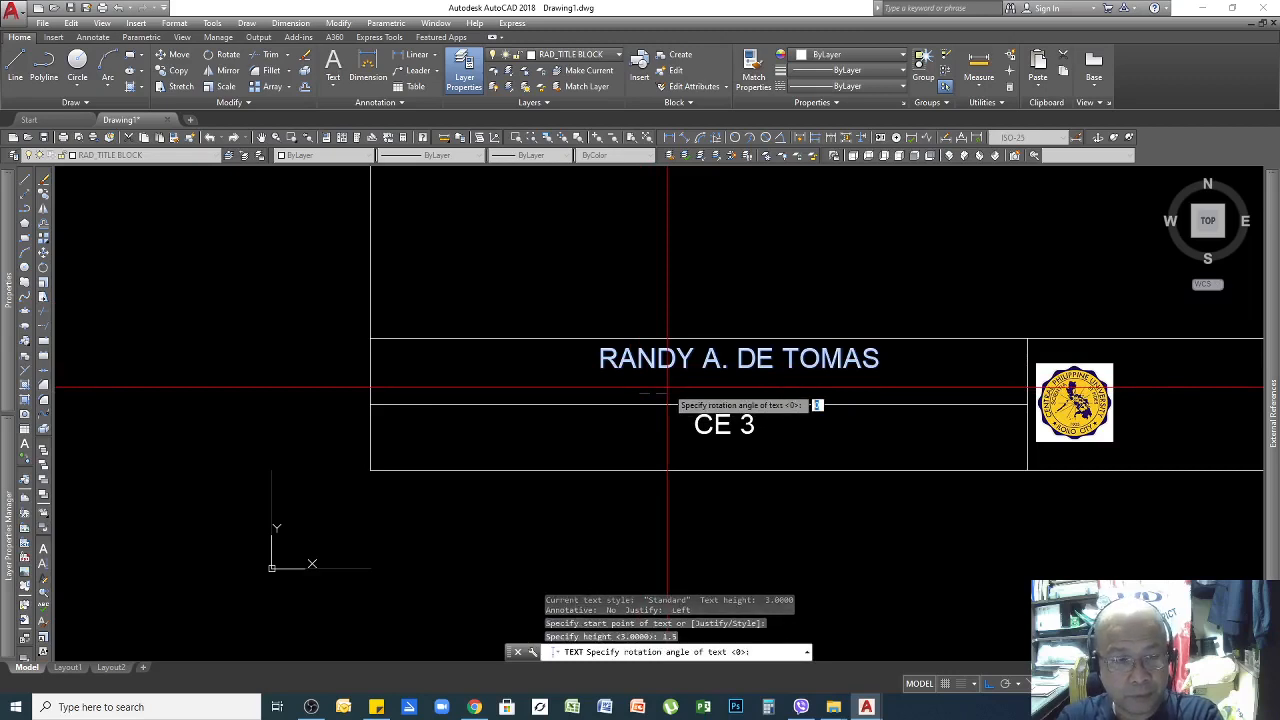
pyautogui.press('Return')
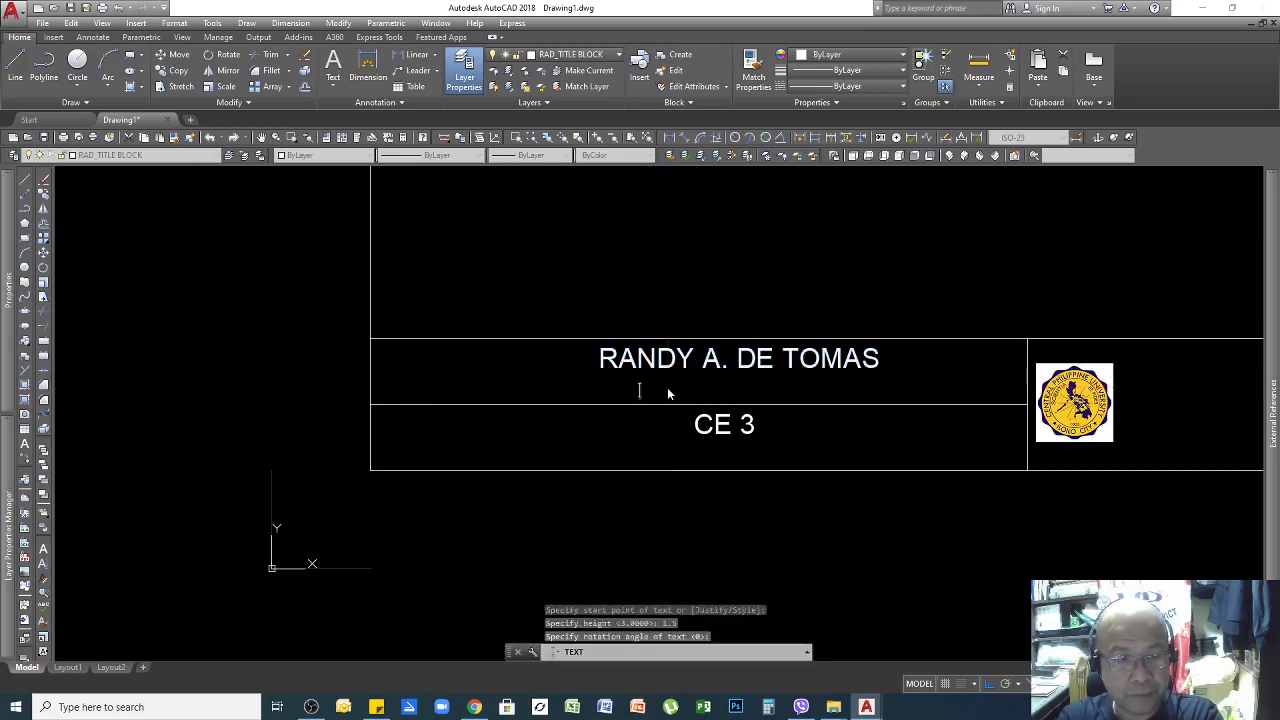
pyautogui.write('NAME')
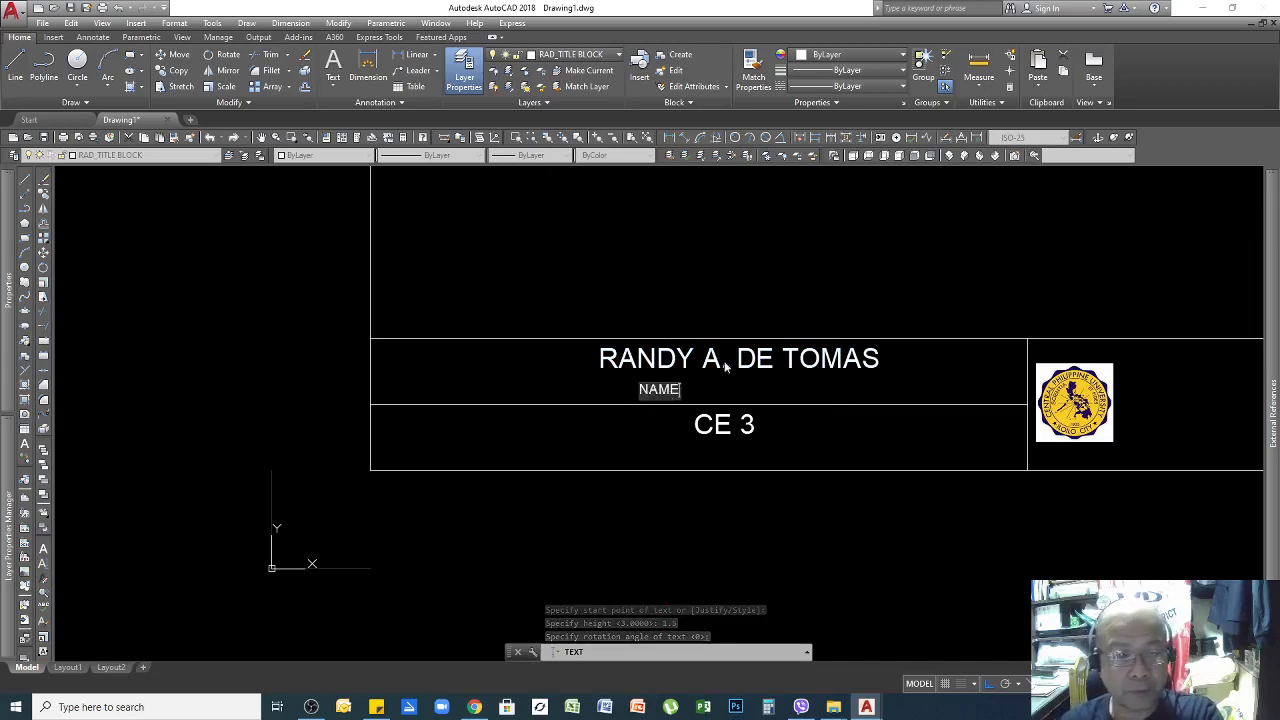
pyautogui.press('Return')
pyautogui.press('Return')
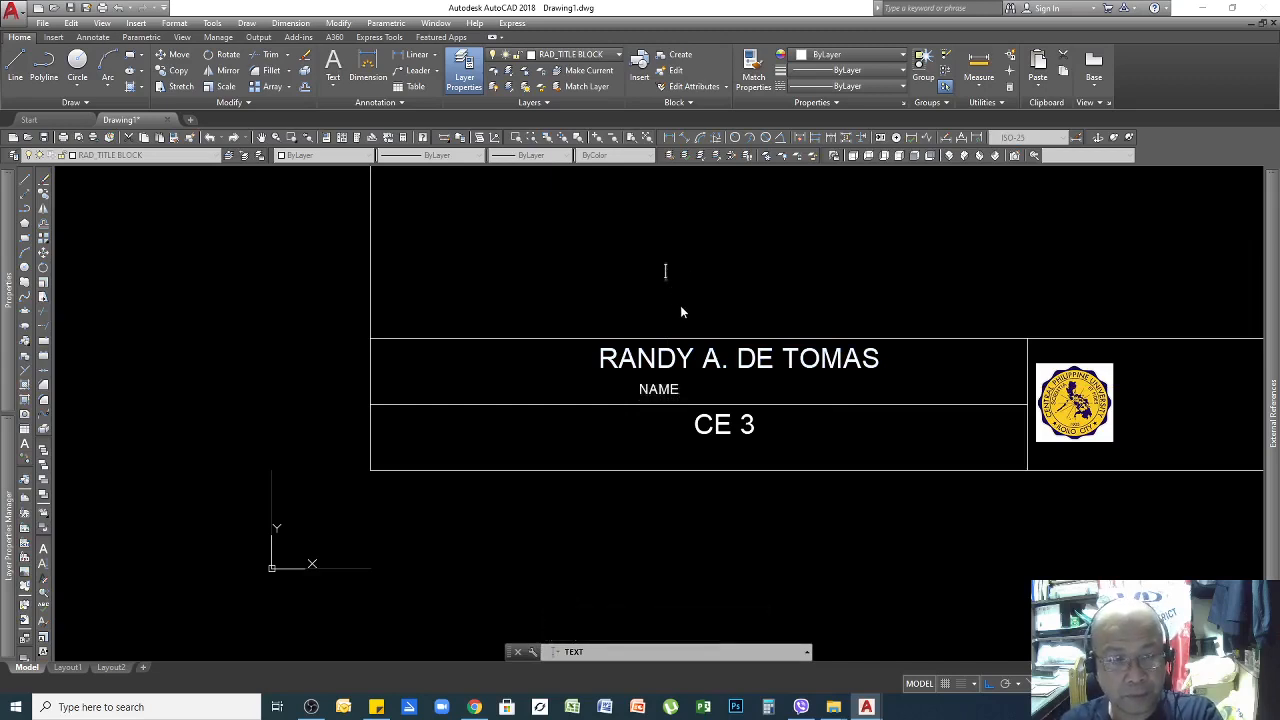
pyautogui.click(567, 262)
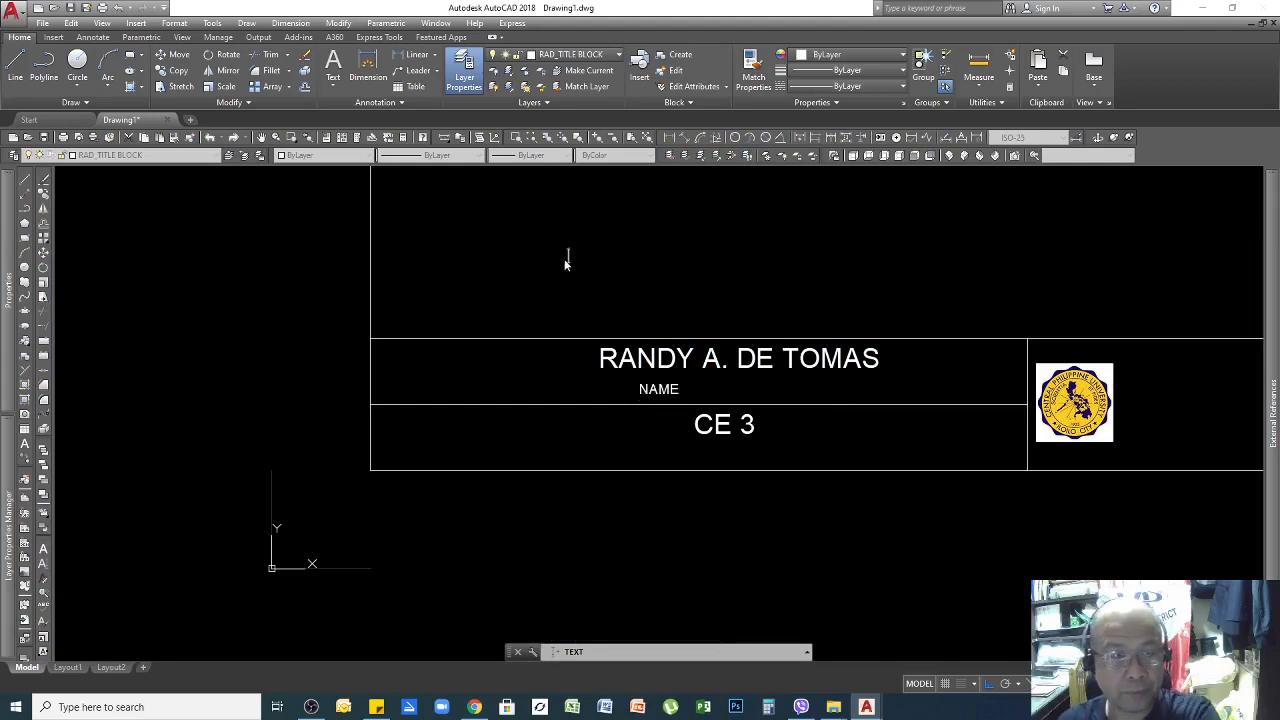
pyautogui.press('Escape')
# Move the NAME label horizontally about 10 units to the right so it sits centred under the person's name.
pyautogui.click(641, 391)
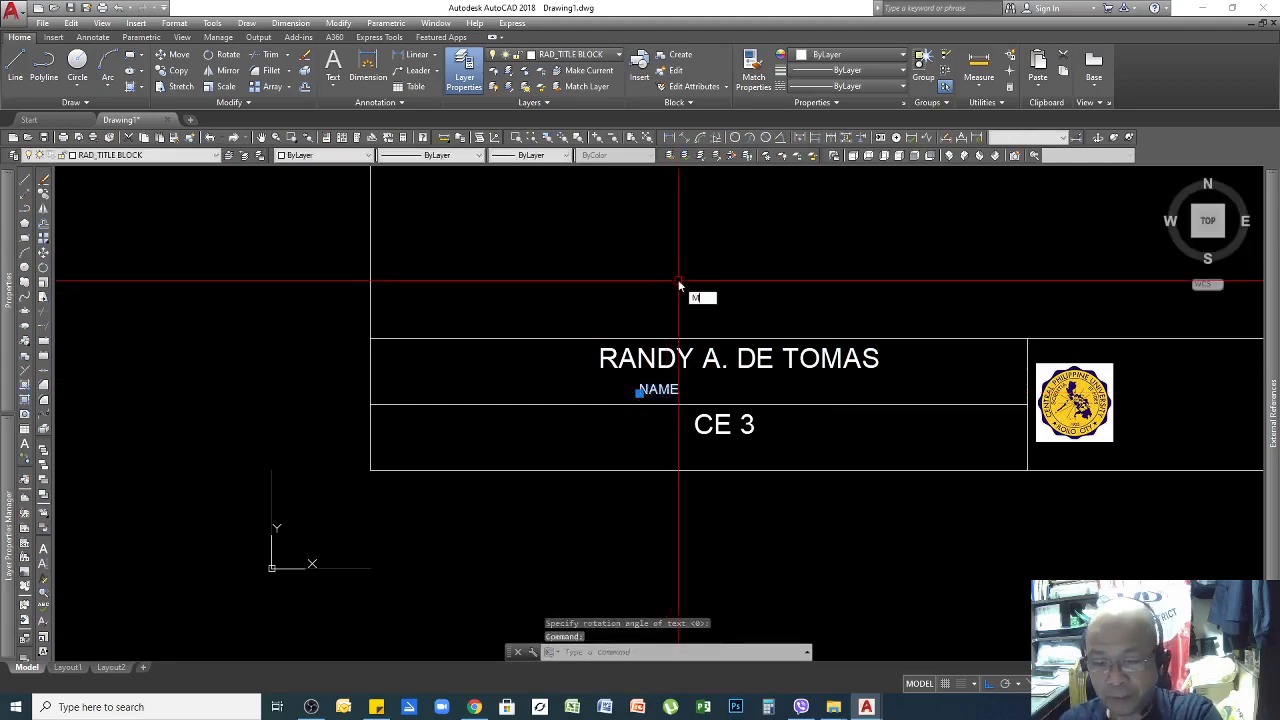
pyautogui.write('M')
pyautogui.press('Return')
pyautogui.click(642, 270)
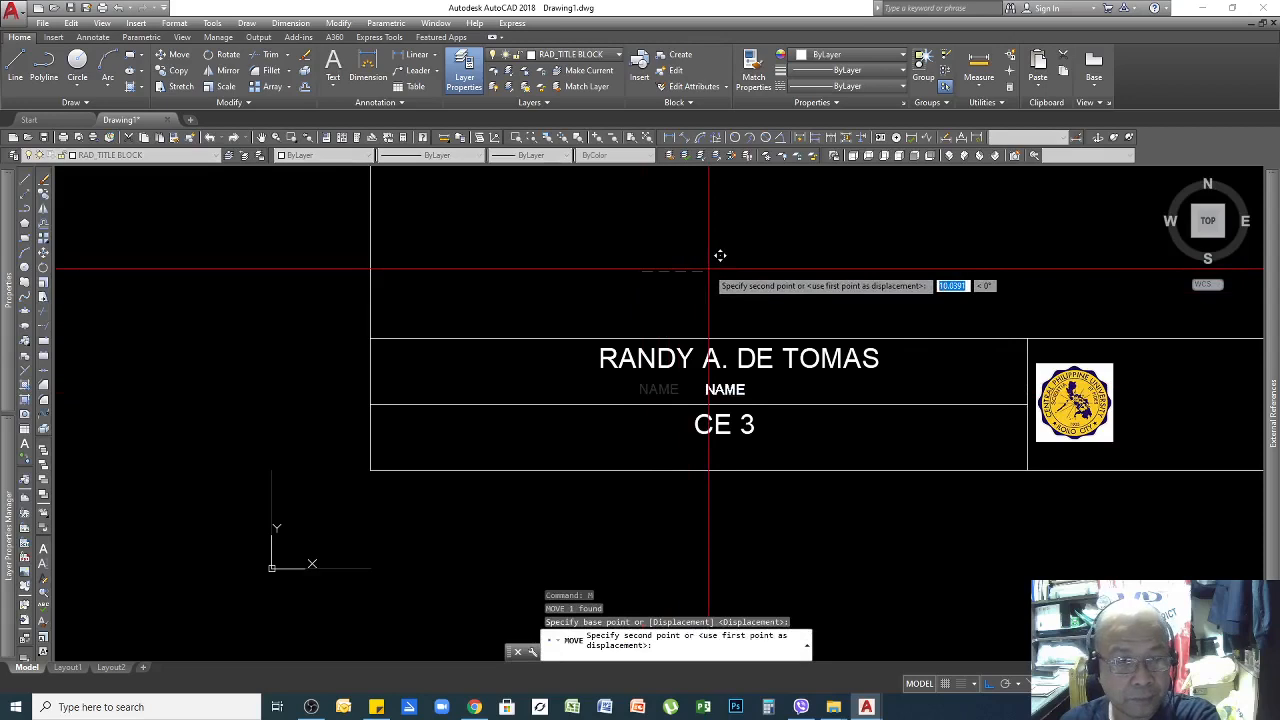
pyautogui.click(708, 268)
# Move the person's name text straight down about 0.9 units, closer to the NAME label.
pyautogui.click(858, 358)
pyautogui.press('Return')
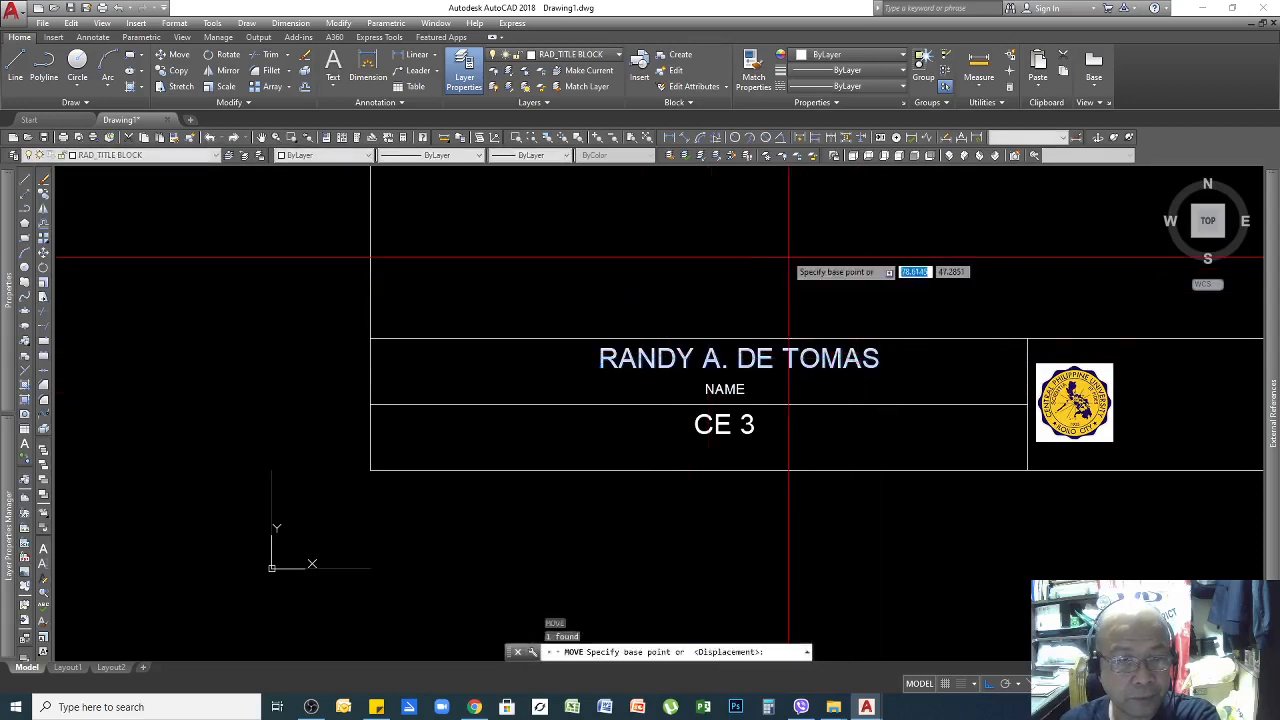
pyautogui.click(782, 248)
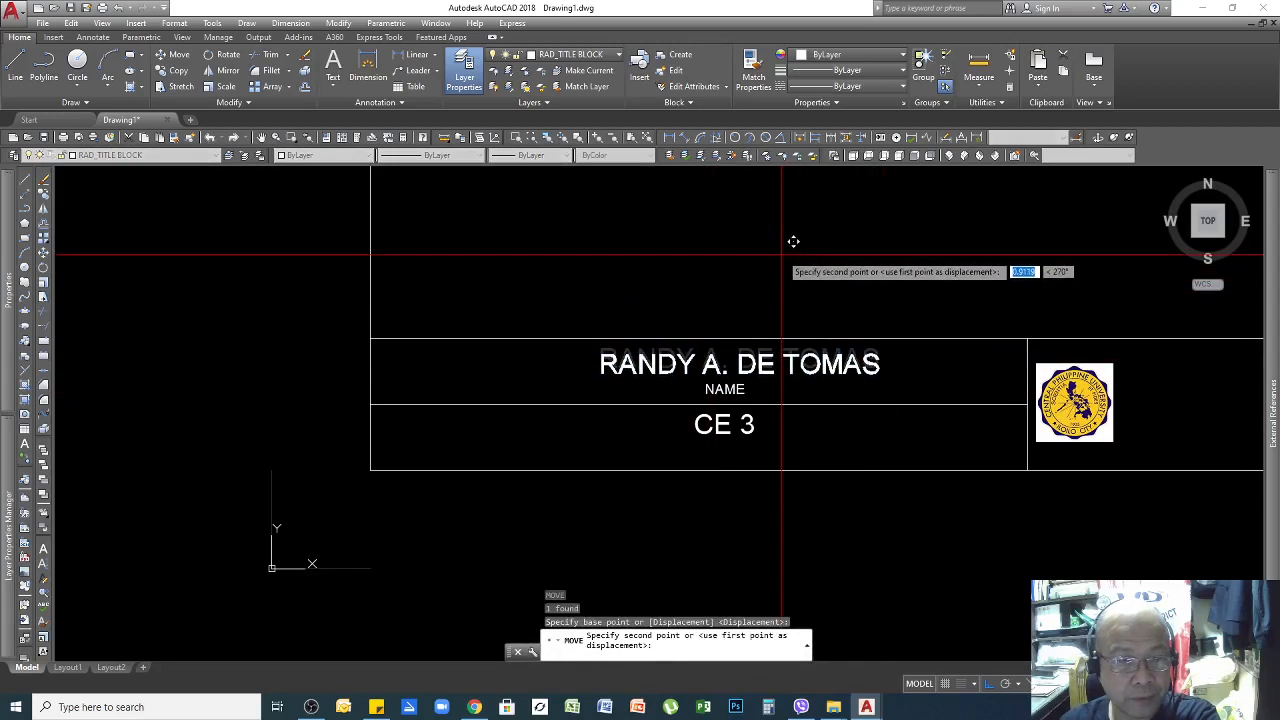
pyautogui.click(793, 242)
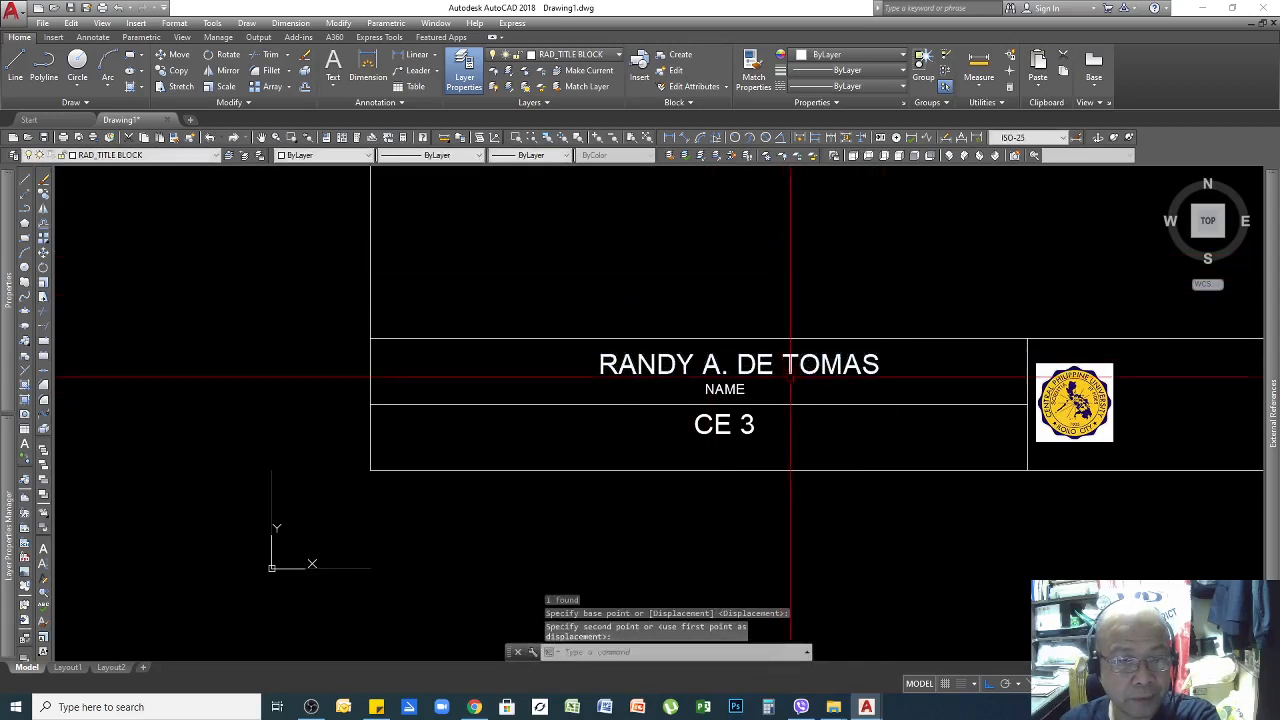
# Copy the NAME label straight down by one row height to sit beneath CE 3.
pyautogui.click(740, 395)
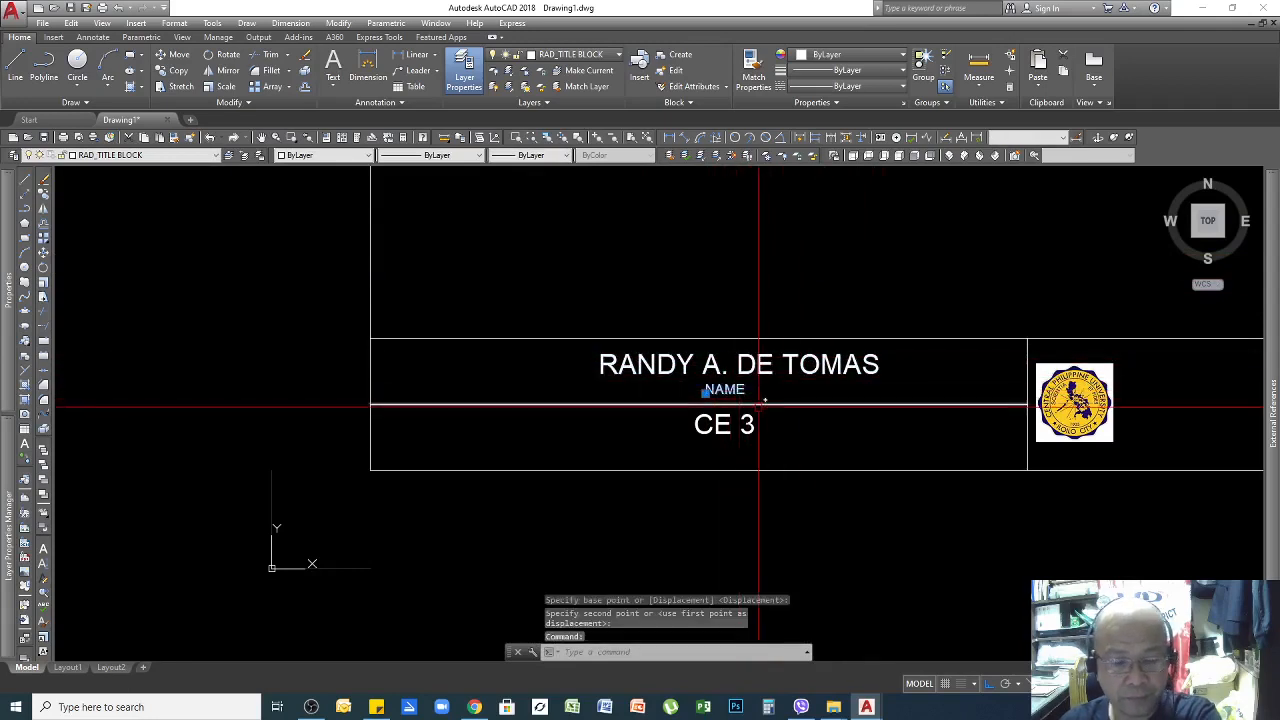
pyautogui.press('Return')
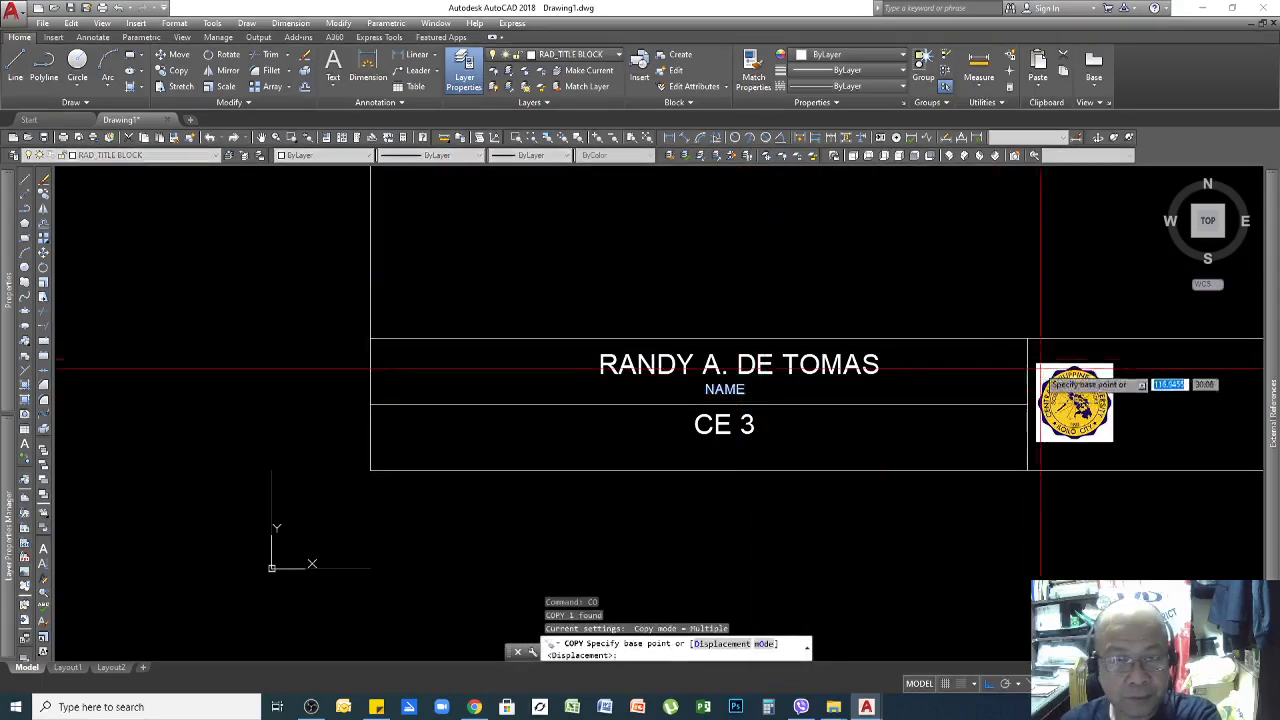
pyautogui.click(1027, 339)
pyautogui.click(1028, 402)
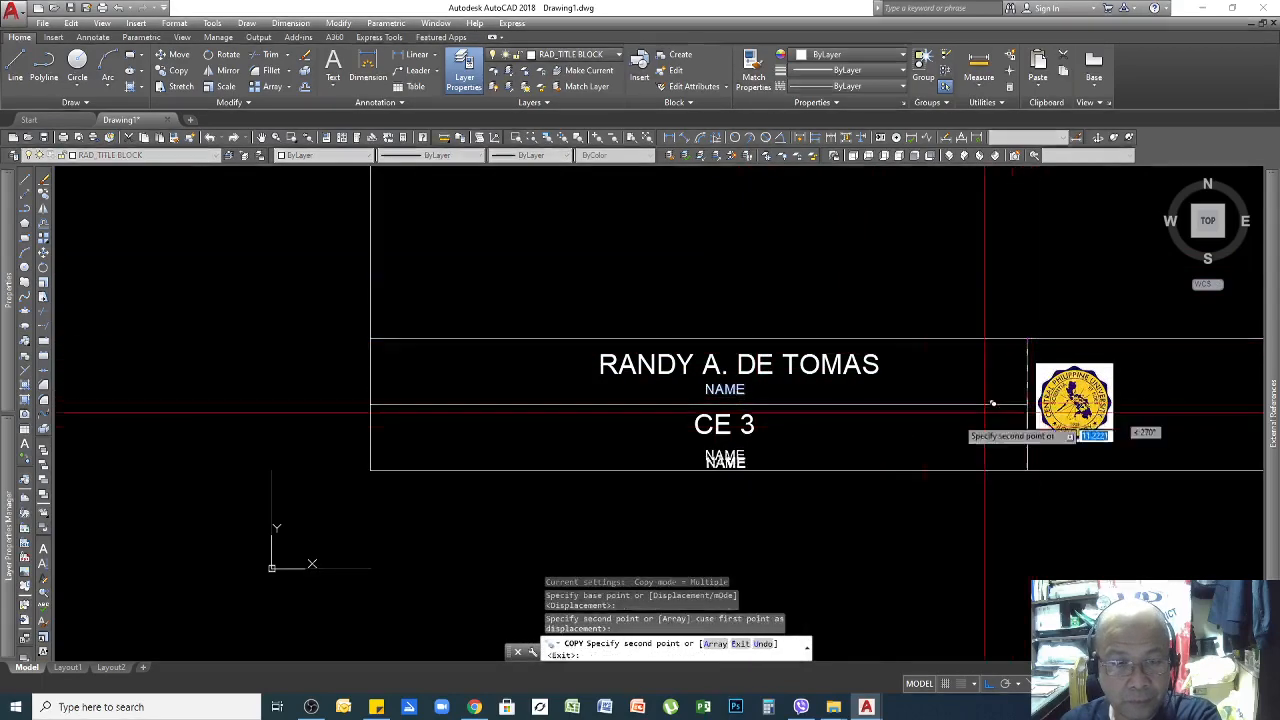
pyautogui.press('Return')
# Replace the copied label beneath CE 3 with COURSE & YEAR.
pyautogui.doubleClick(740, 455)
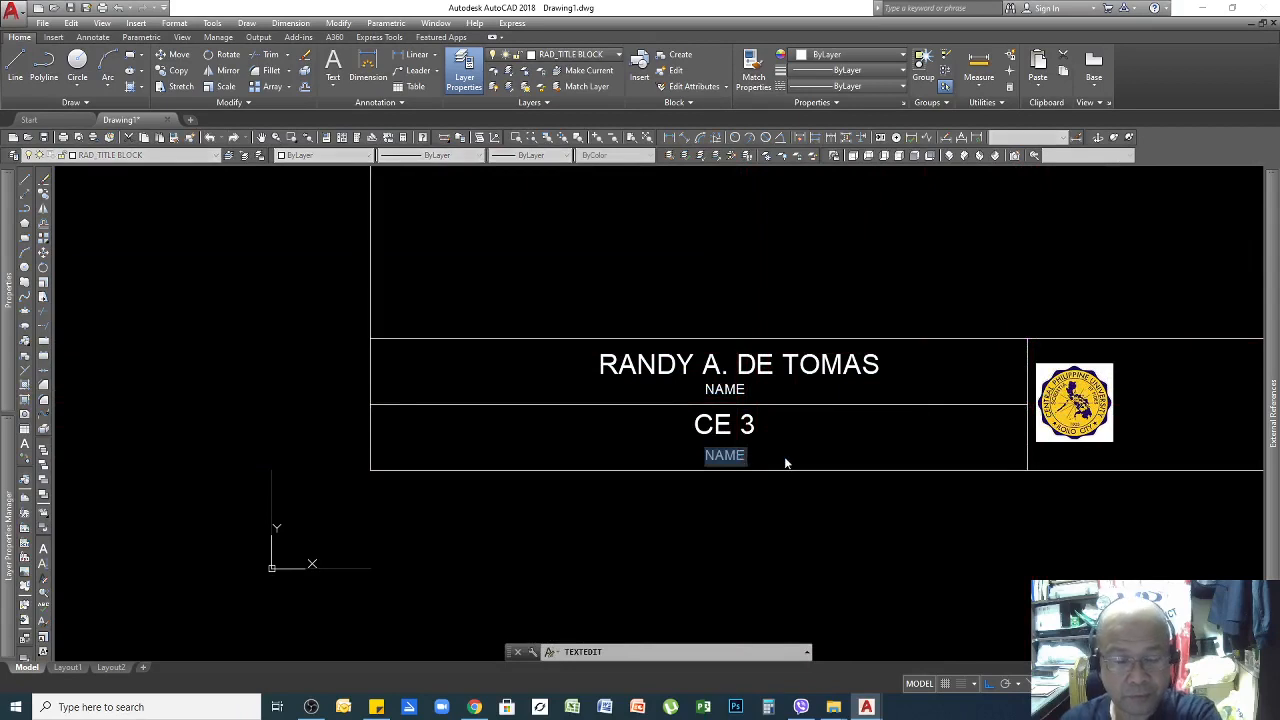
pyautogui.write('COUR')
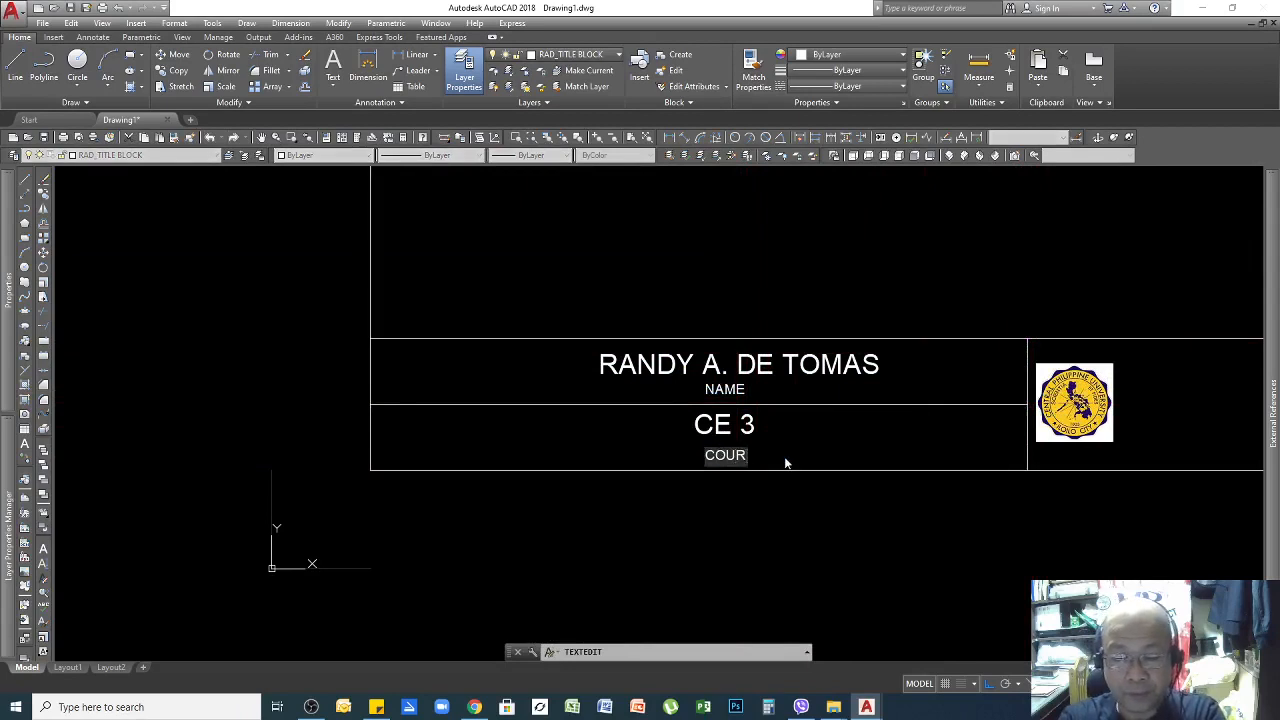
pyautogui.write('SE')
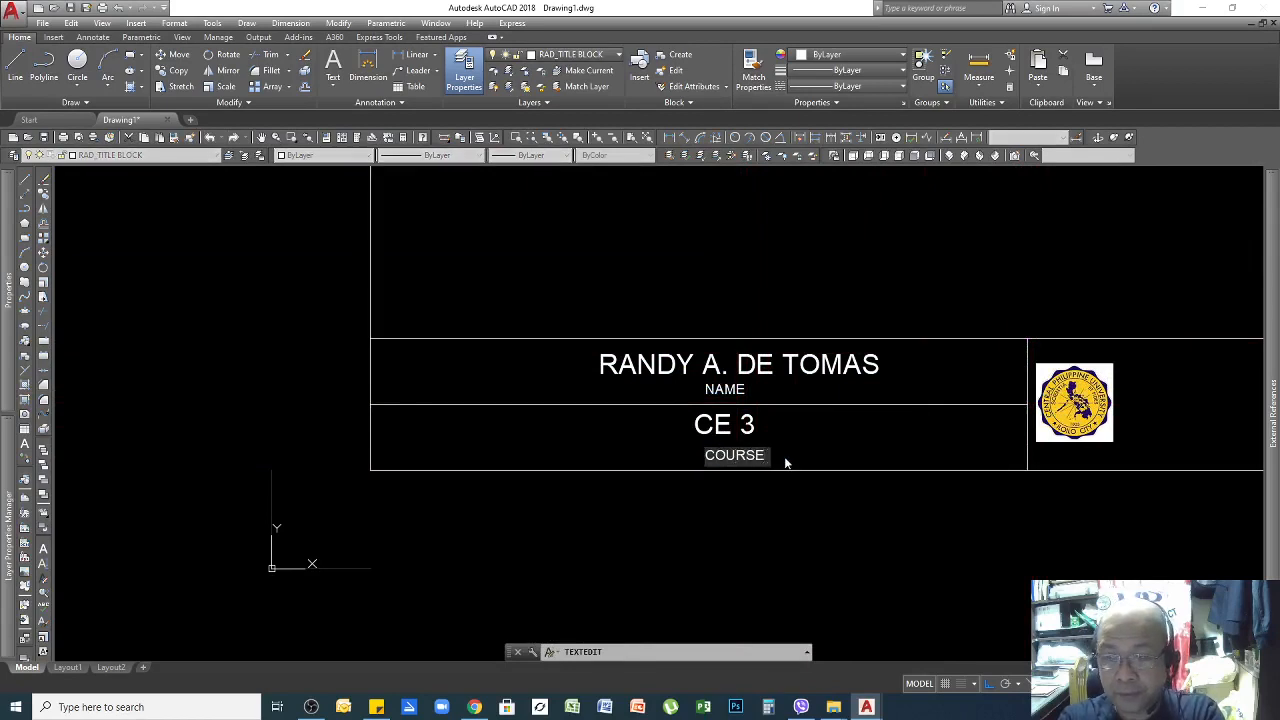
pyautogui.write(' & YEAR')
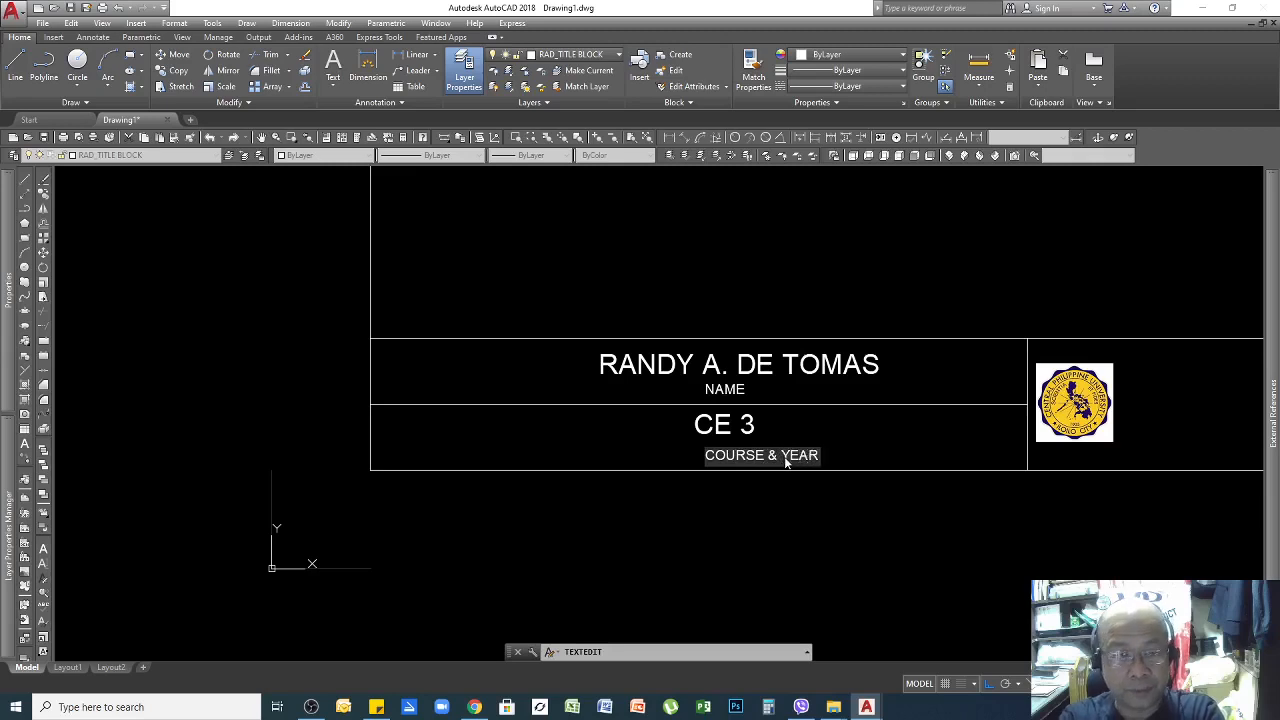
pyautogui.click(684, 180)
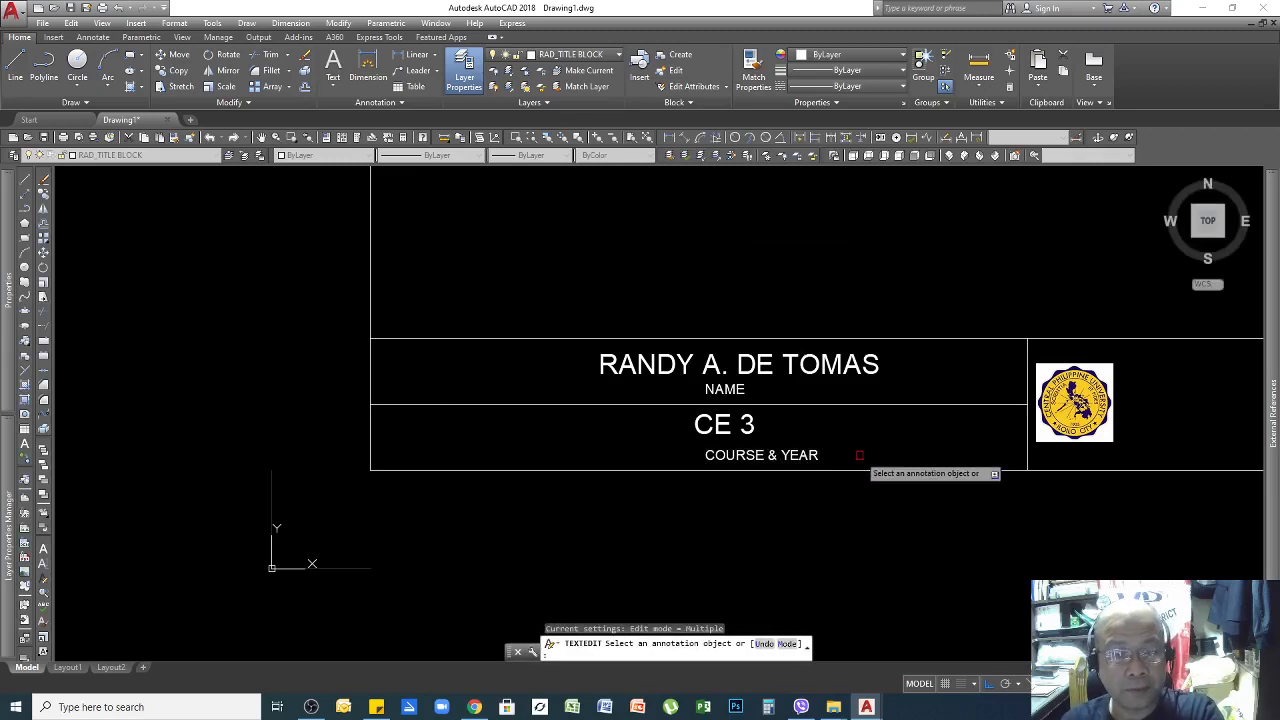
pyautogui.press('Return')
# Move the COURSE & YEAR label horizontally to the left so it is centred under CE 3.
pyautogui.click(803, 457)
pyautogui.write('m')
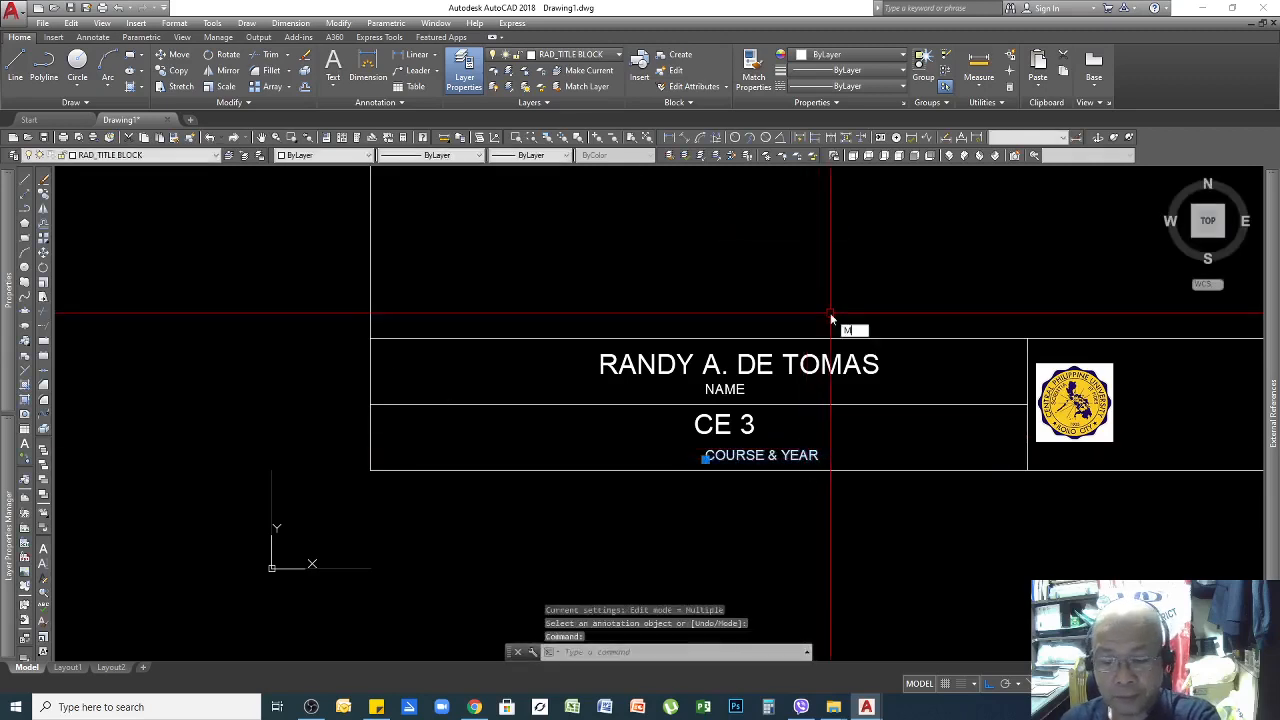
pyautogui.press('Return')
pyautogui.click(845, 264)
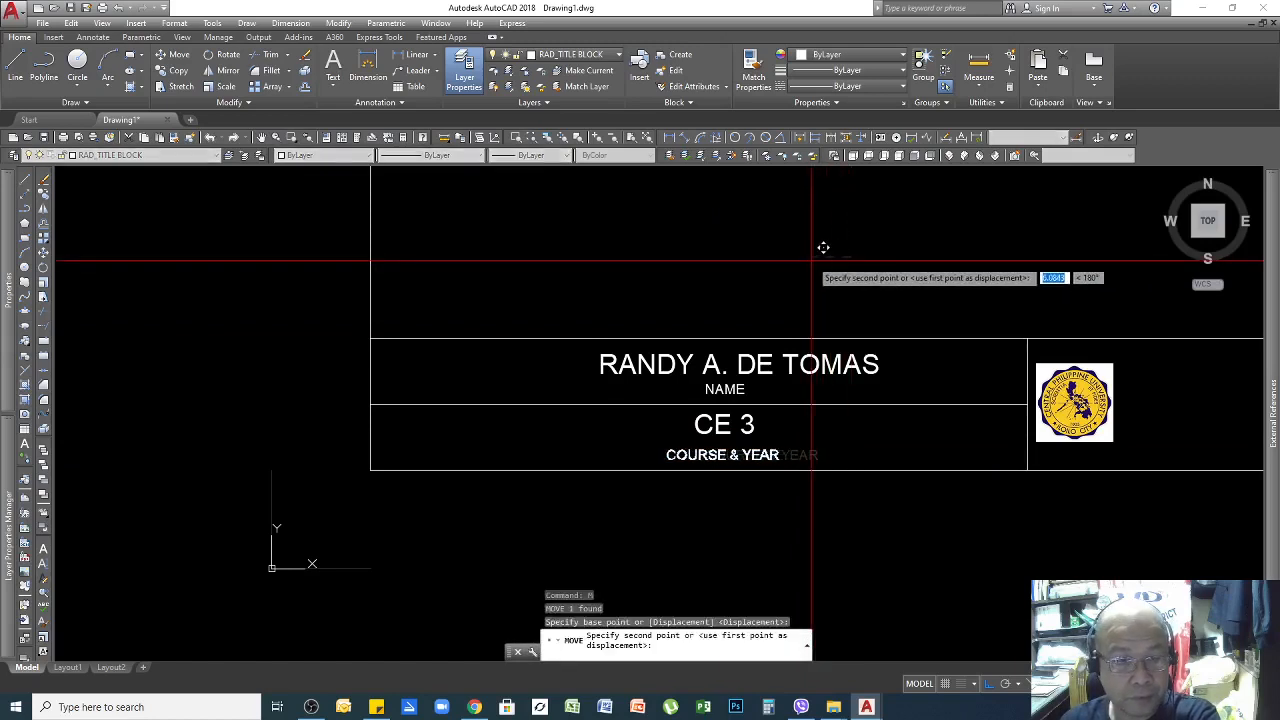
pyautogui.click(813, 260)
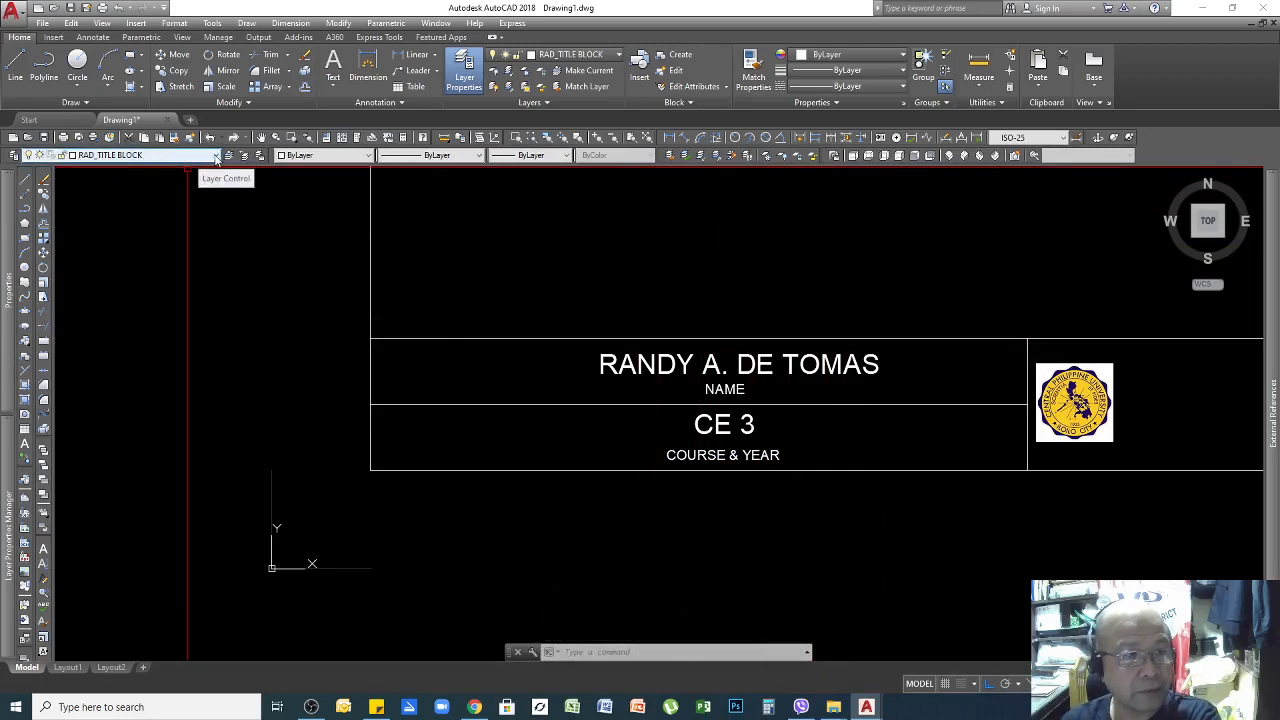
# Examine which layer the border and the title block lines are on.
pyautogui.click(478, 270)
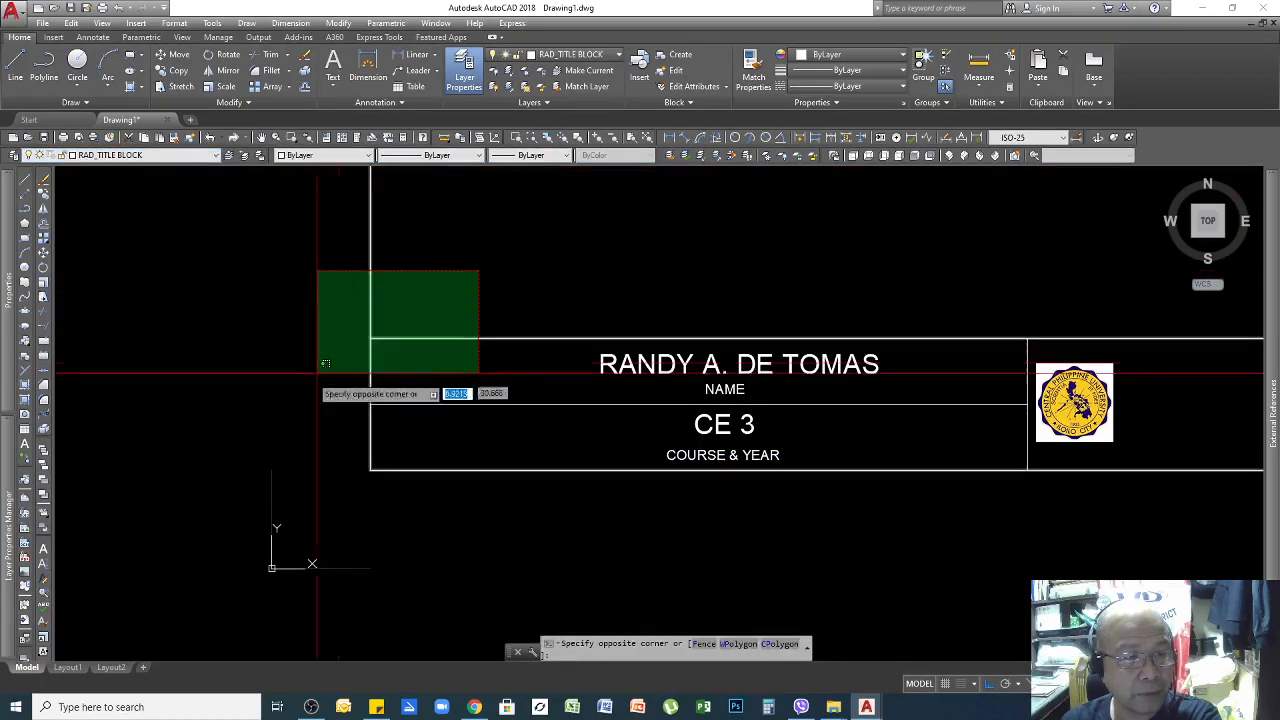
pyautogui.click(317, 371)
pyautogui.scroll(-4, 706, 372)
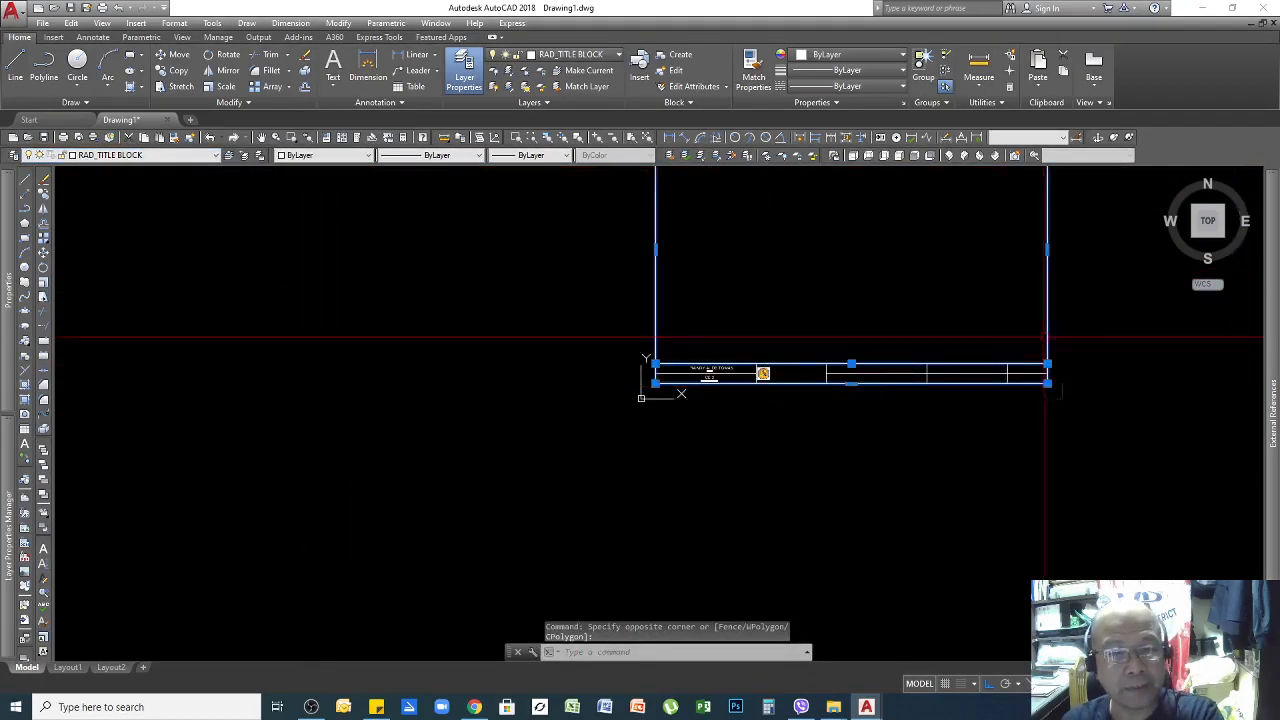
pyautogui.press('Escape')
pyautogui.click(1009, 343)
pyautogui.click(886, 384)
pyautogui.press('Escape')
pyautogui.click(851, 350)
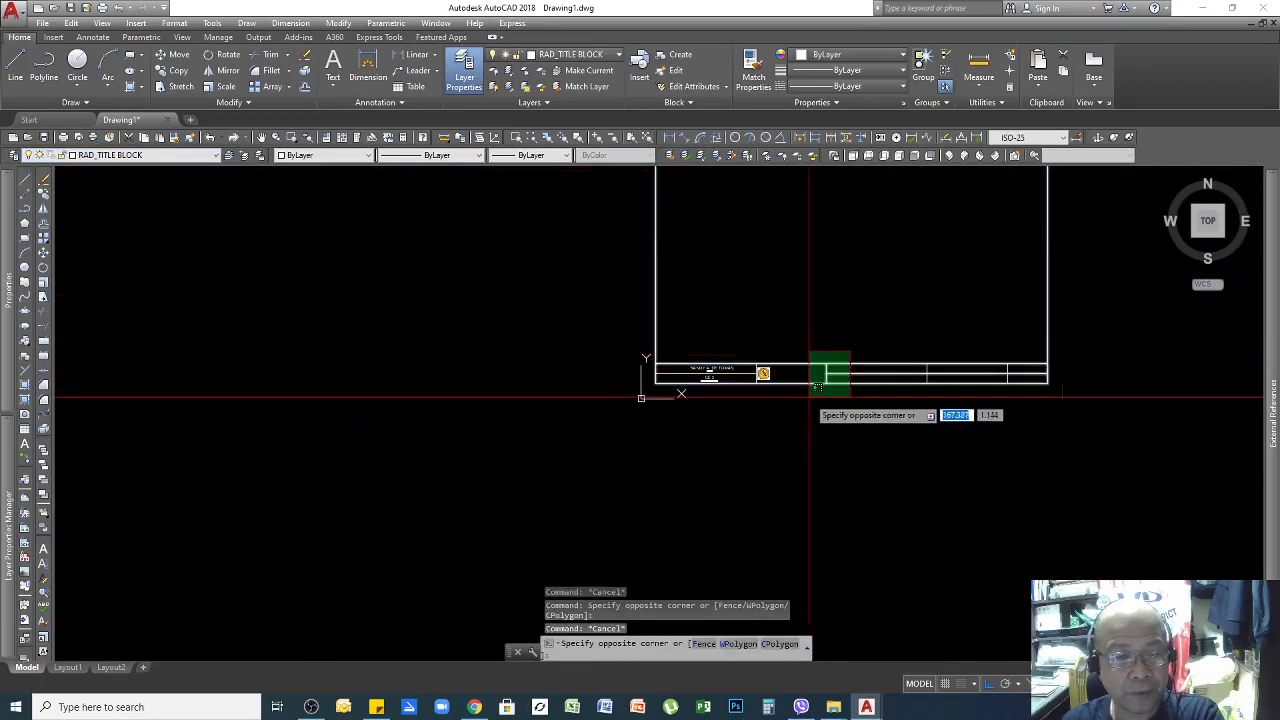
pyautogui.click(809, 397)
pyautogui.press('Escape')
pyautogui.click(744, 375)
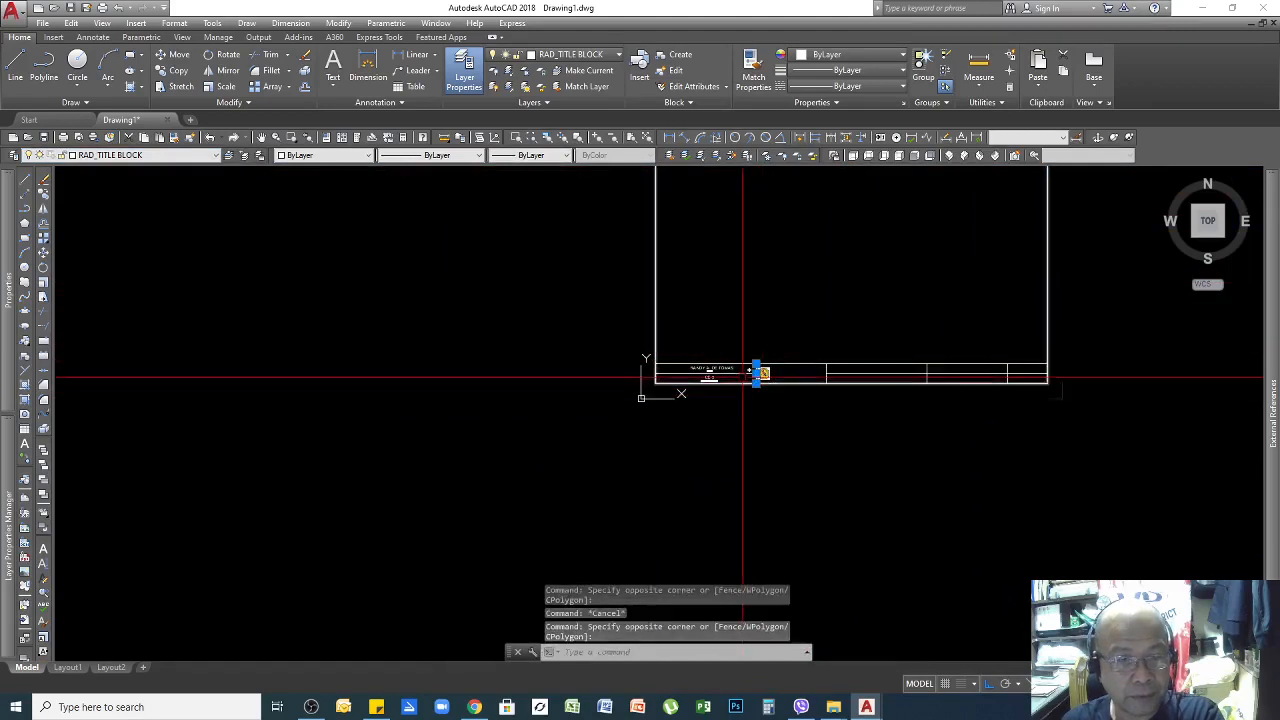
pyautogui.press('Escape')
pyautogui.scroll(10, 694, 372)
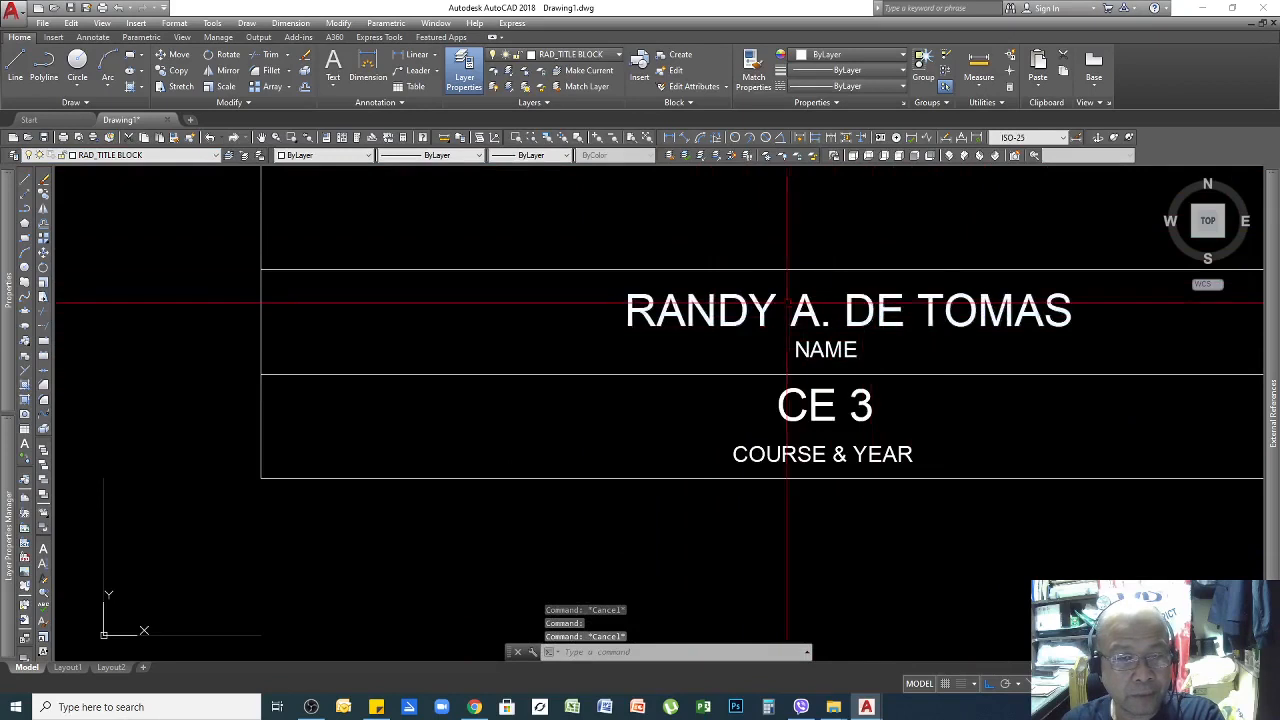
pyautogui.click(866, 274)
pyautogui.click(629, 318)
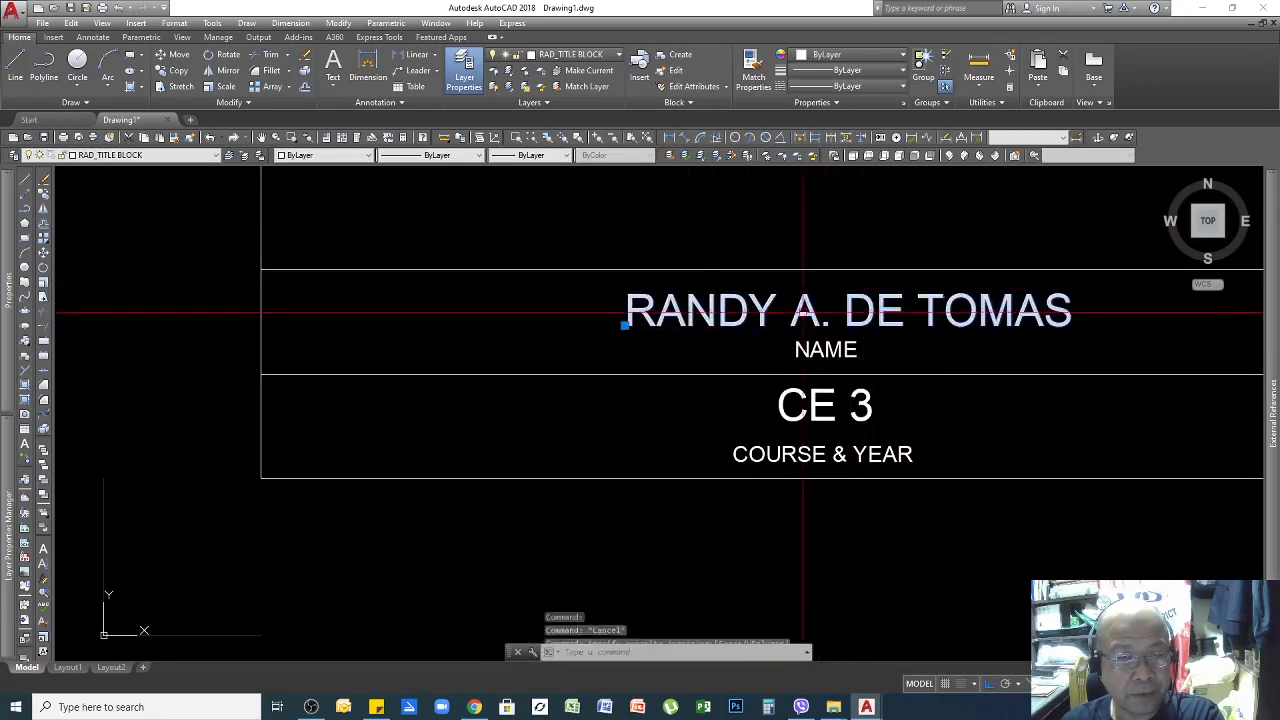
pyautogui.press('Escape')
pyautogui.press('Escape')
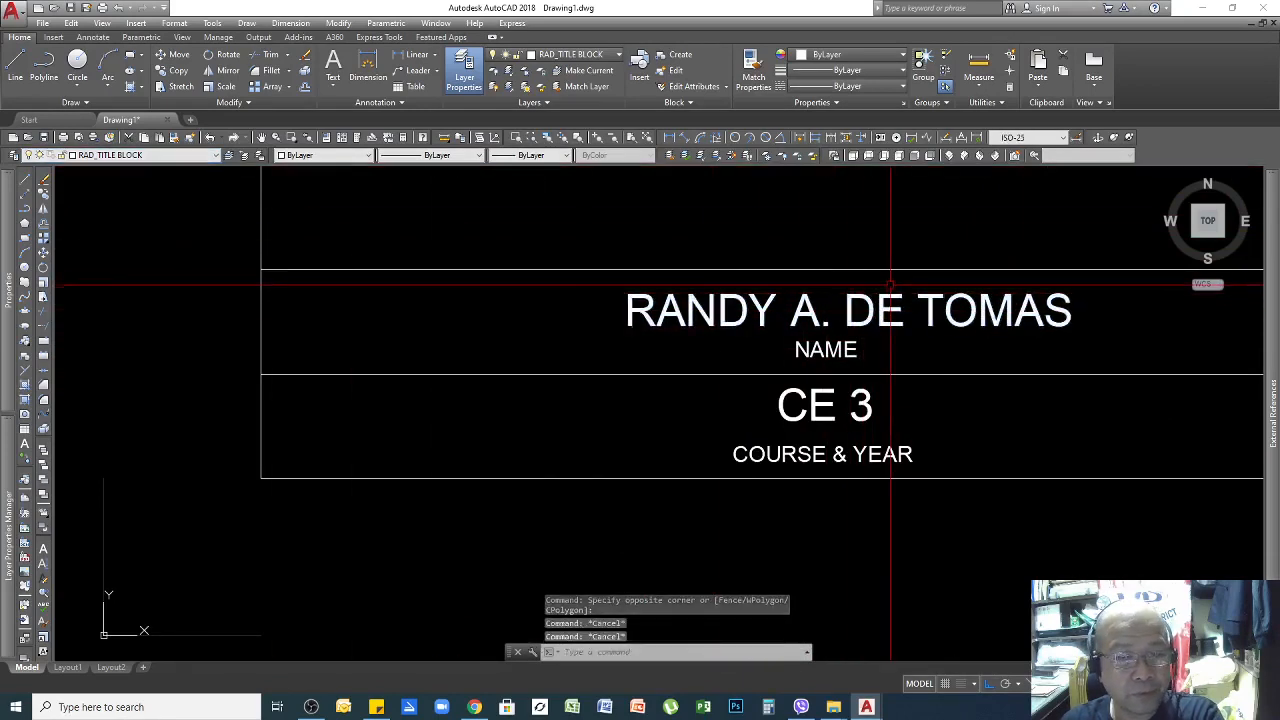
# Assign the person's name, NAME, CE 3 and COURSE & YEAR texts to the RAD_NAME TAGS layer.
pyautogui.click(890, 287)
pyautogui.click(810, 345)
pyautogui.click(794, 351)
pyautogui.click(730, 466)
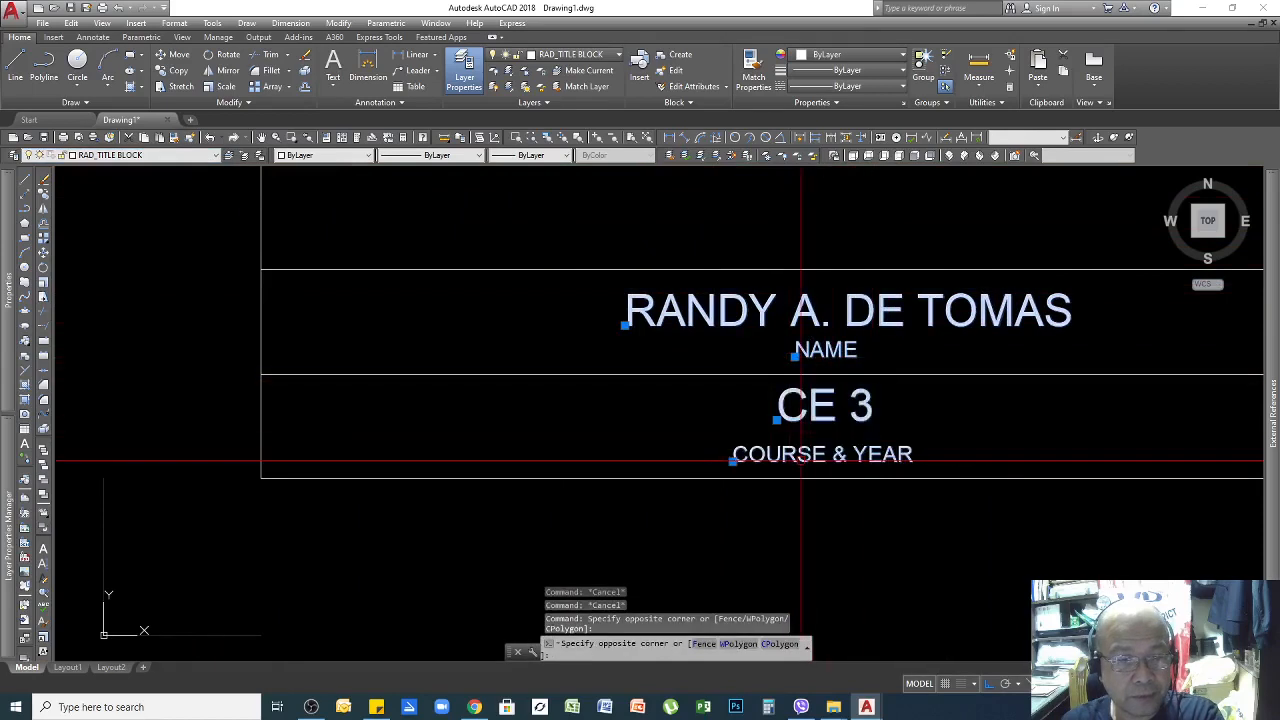
pyautogui.click(218, 156)
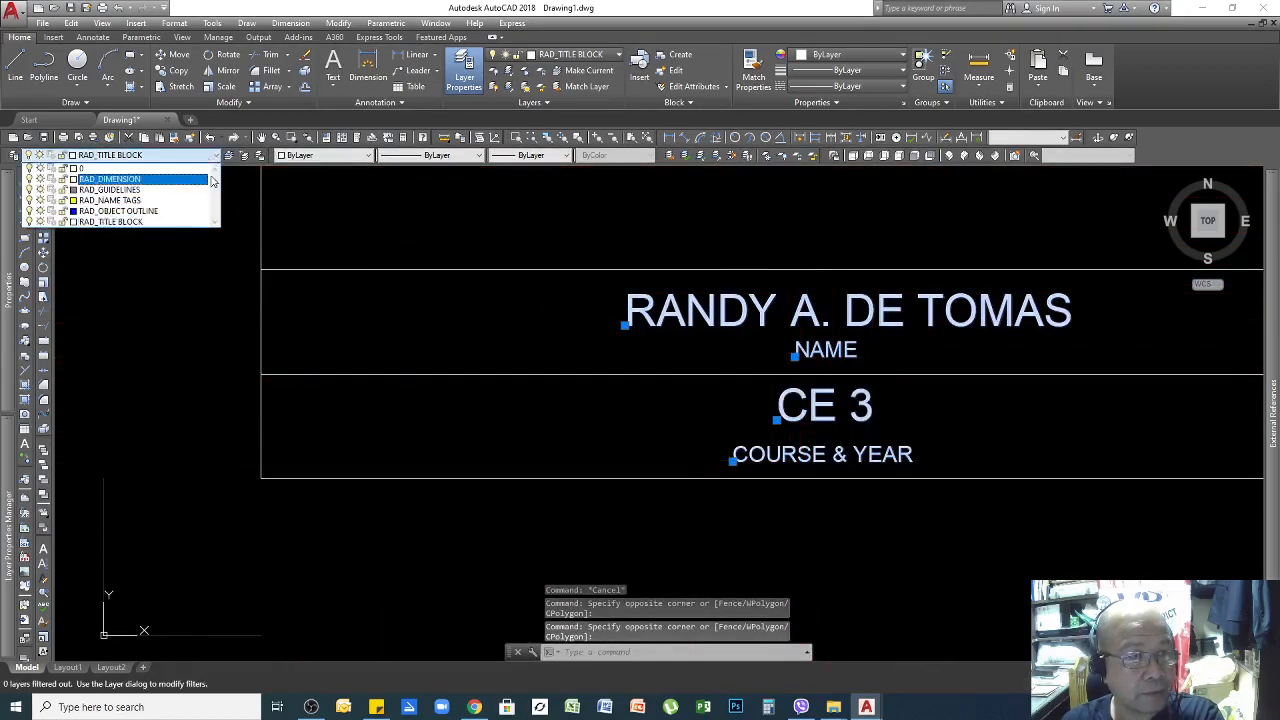
pyautogui.click(146, 201)
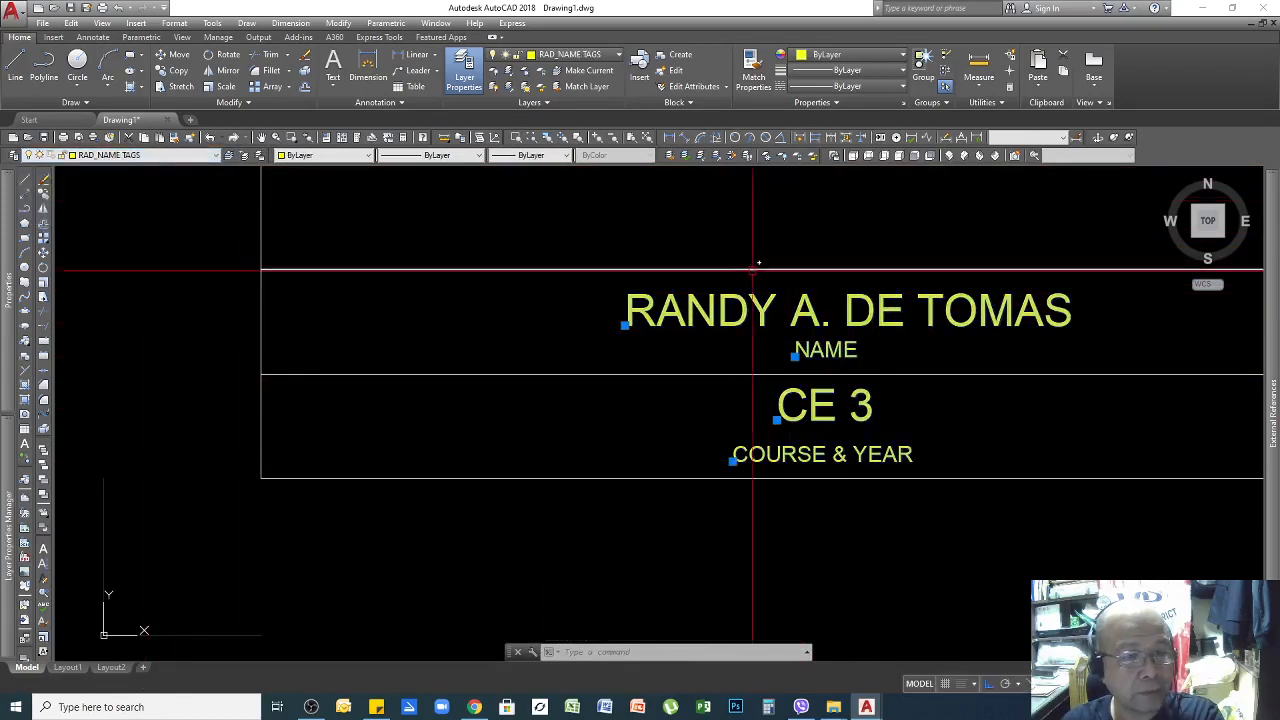
pyautogui.press('Escape')
pyautogui.scroll(-6, 726, 337)
pyautogui.scroll(6, 747, 346)
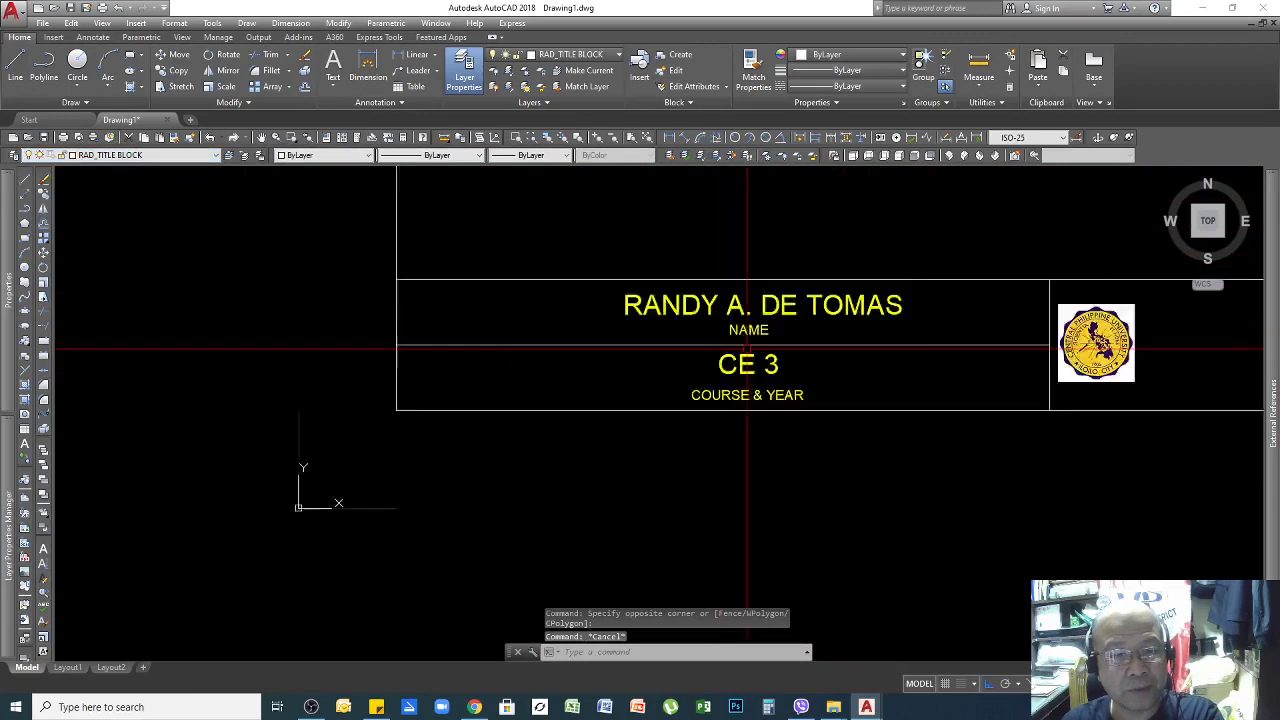
pyautogui.scroll(-6, 600, 350)
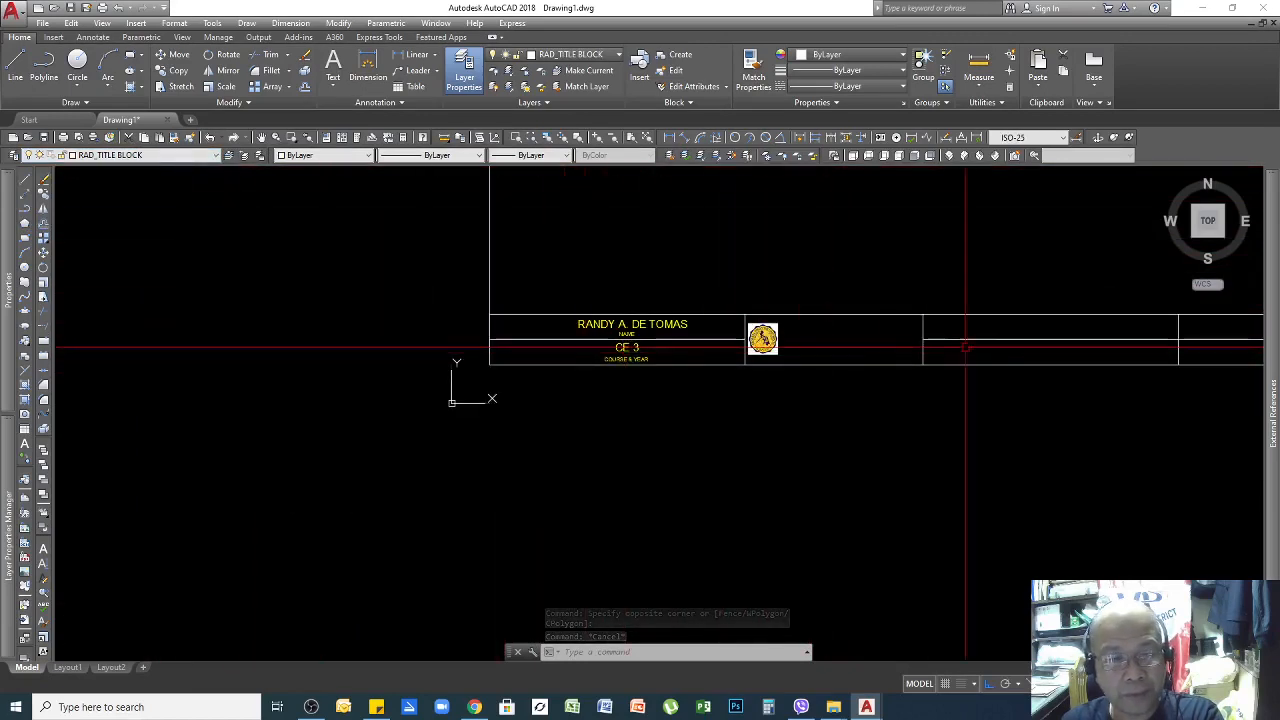
pyautogui.scroll(-2, 990, 357)
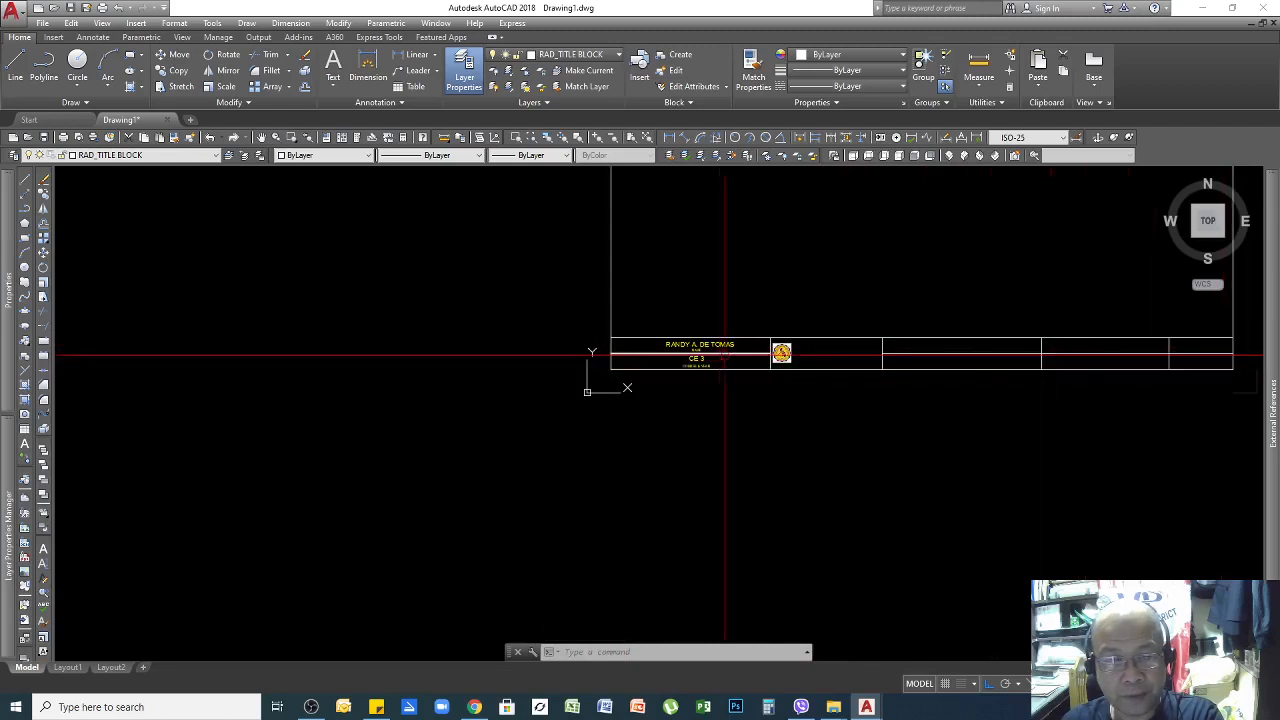
pyautogui.scroll(6, 713, 358)
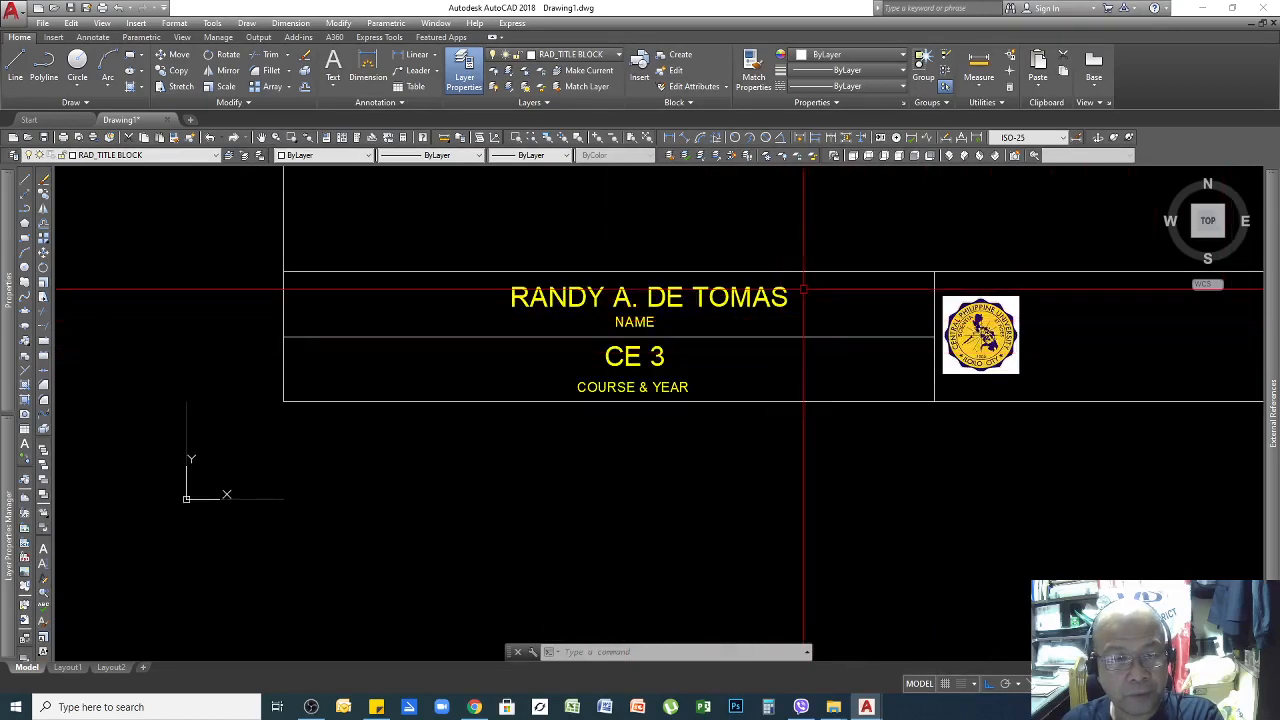
pyautogui.scroll(-2, 756, 336)
pyautogui.scroll(-2, 648, 360)
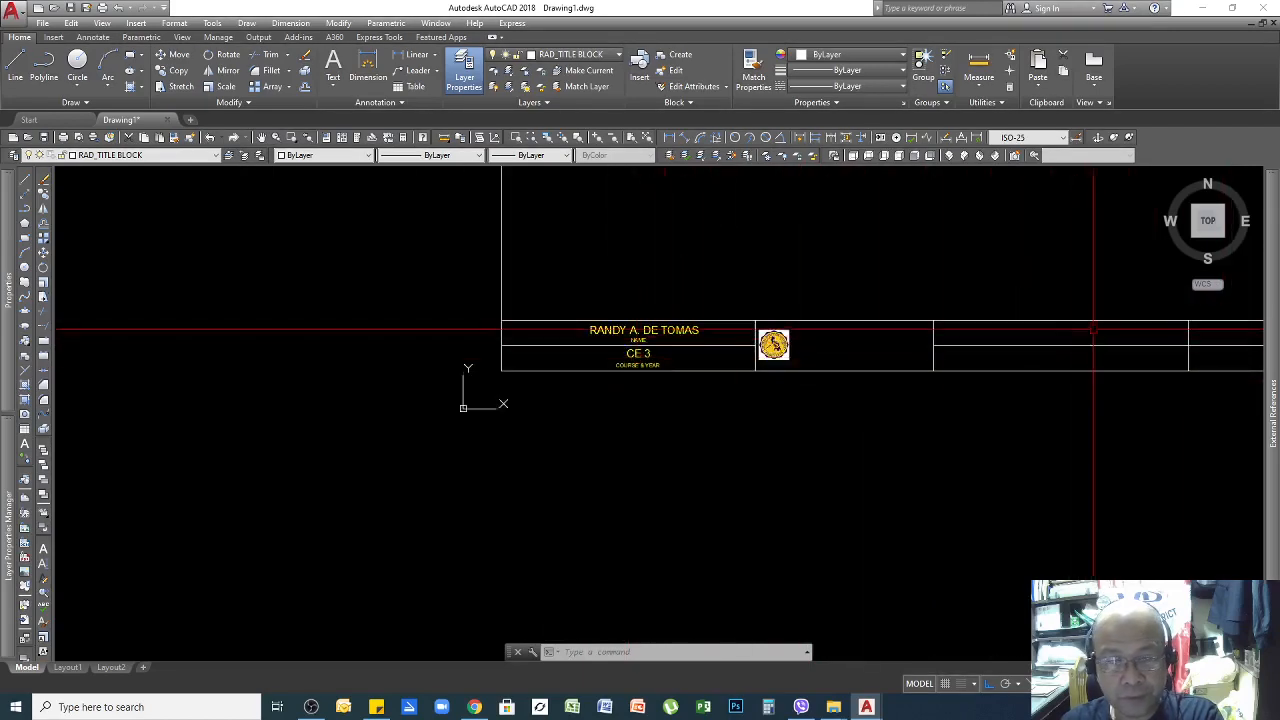
pyautogui.scroll(-2, 790, 354)
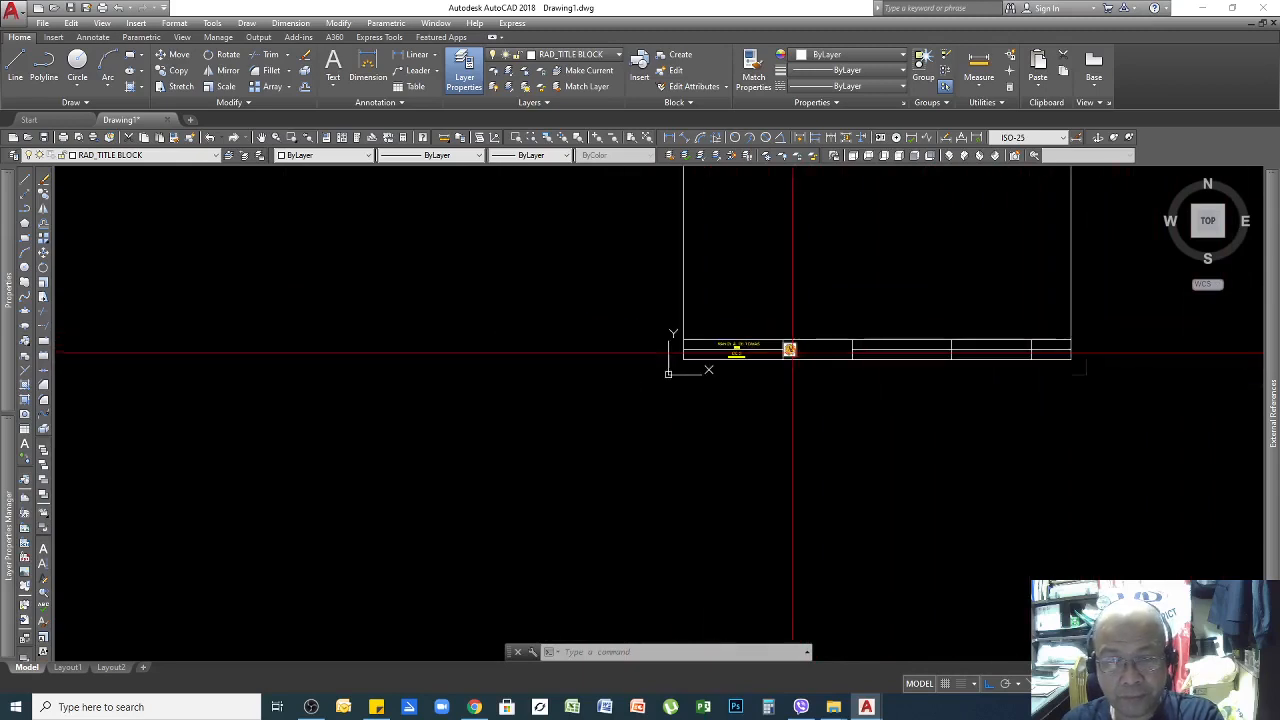
# Copy the four name, NAME, CE 3 and COURSE & YEAR texts horizontally from the first title block column into the column after the logo cell.
pyautogui.scroll(1, 869, 354)
pyautogui.scroll(4, 434, 379)
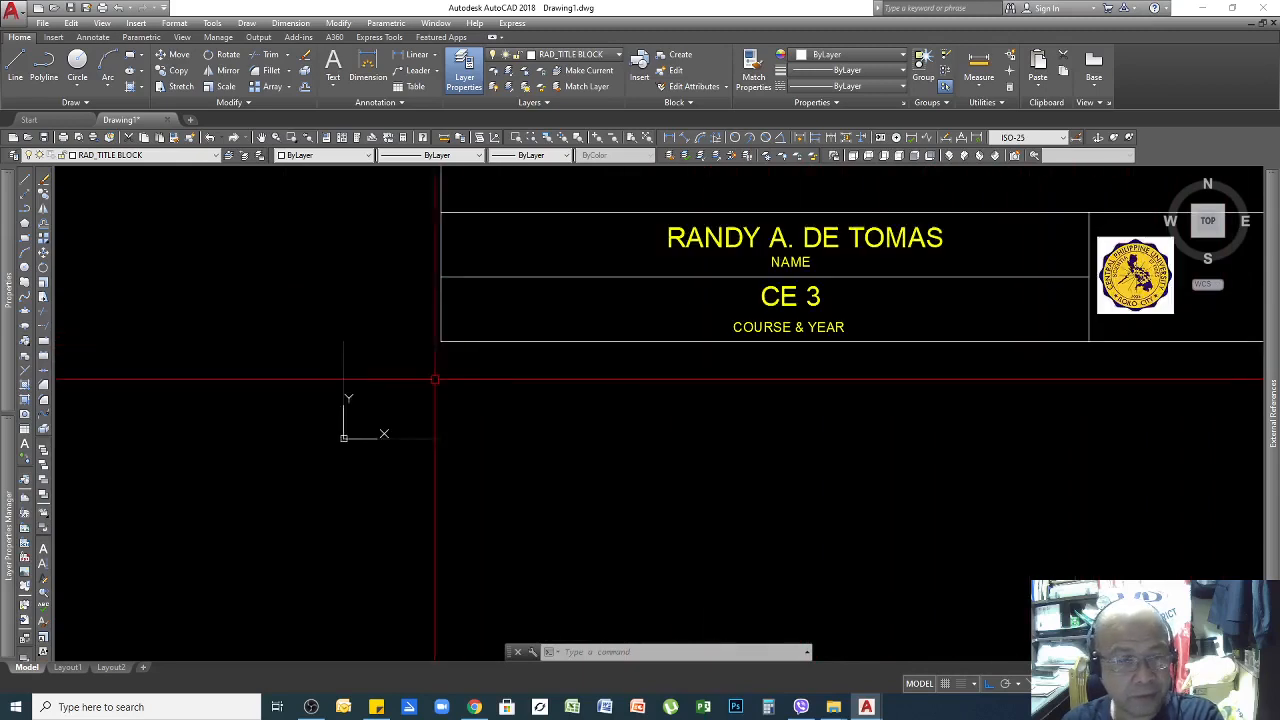
pyautogui.click(955, 230)
pyautogui.click(784, 278)
pyautogui.click(840, 286)
pyautogui.click(748, 328)
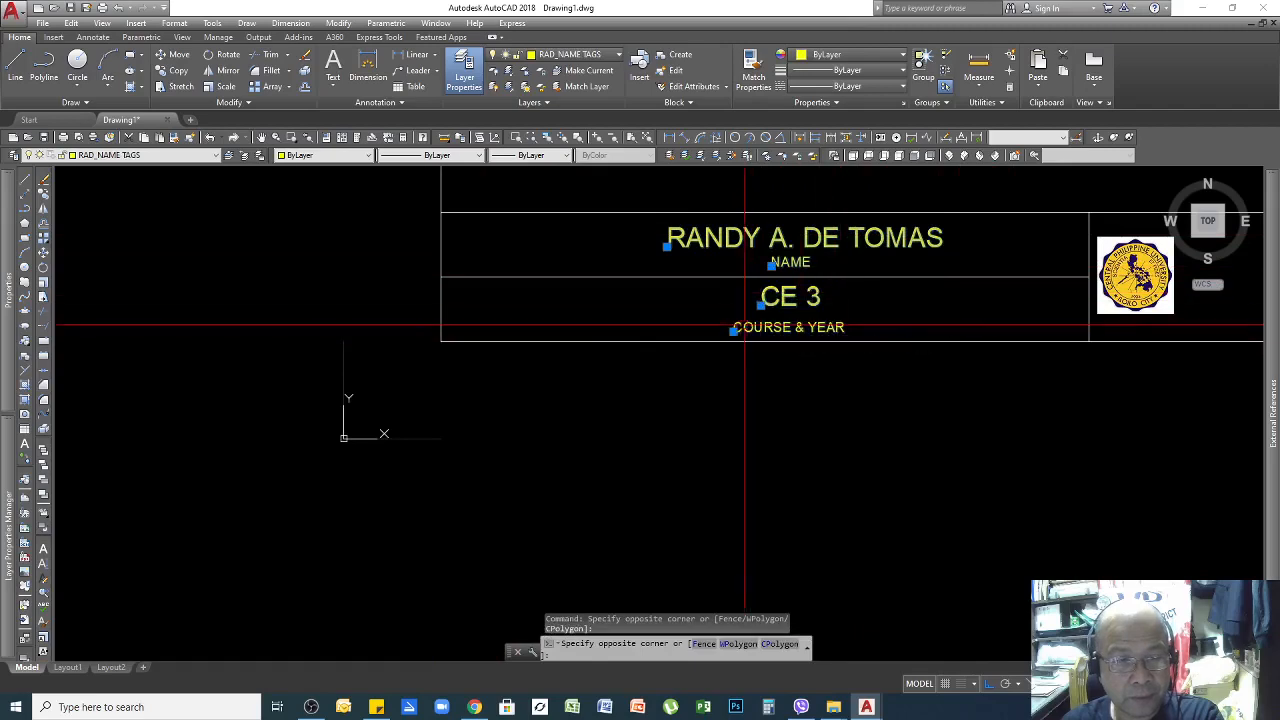
pyautogui.write('co')
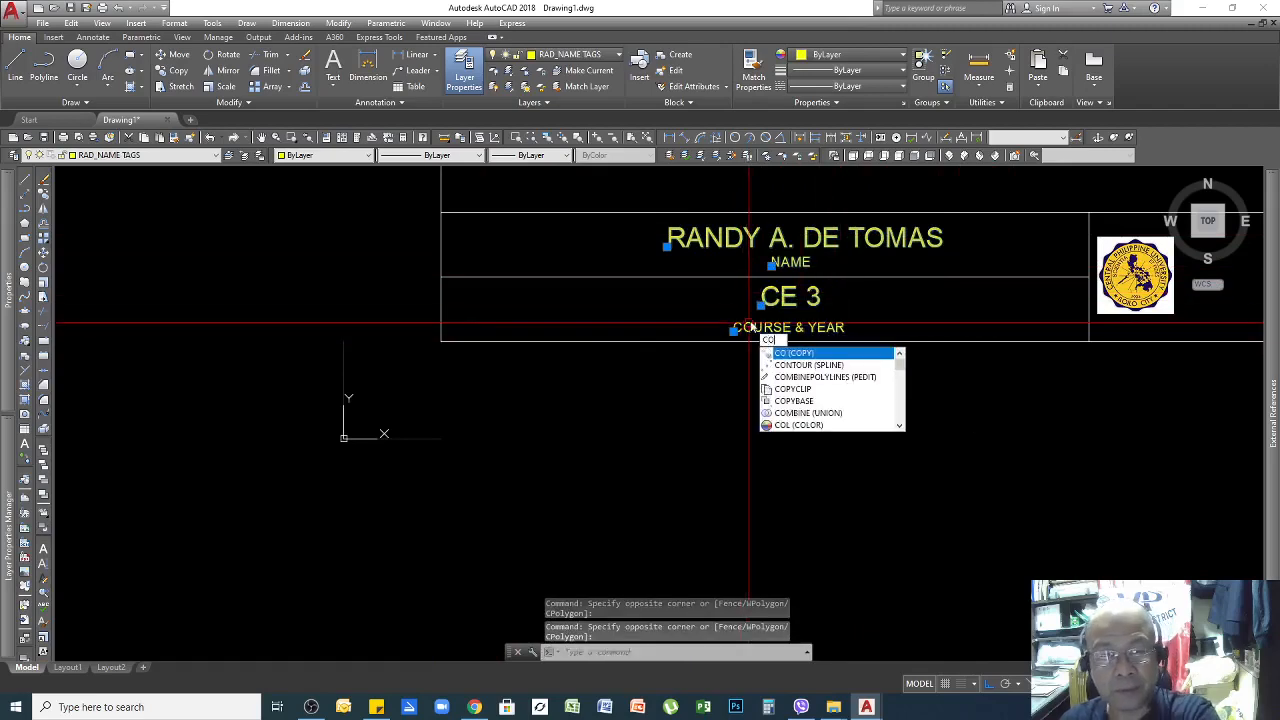
pyautogui.press('Return')
pyautogui.click(765, 277)
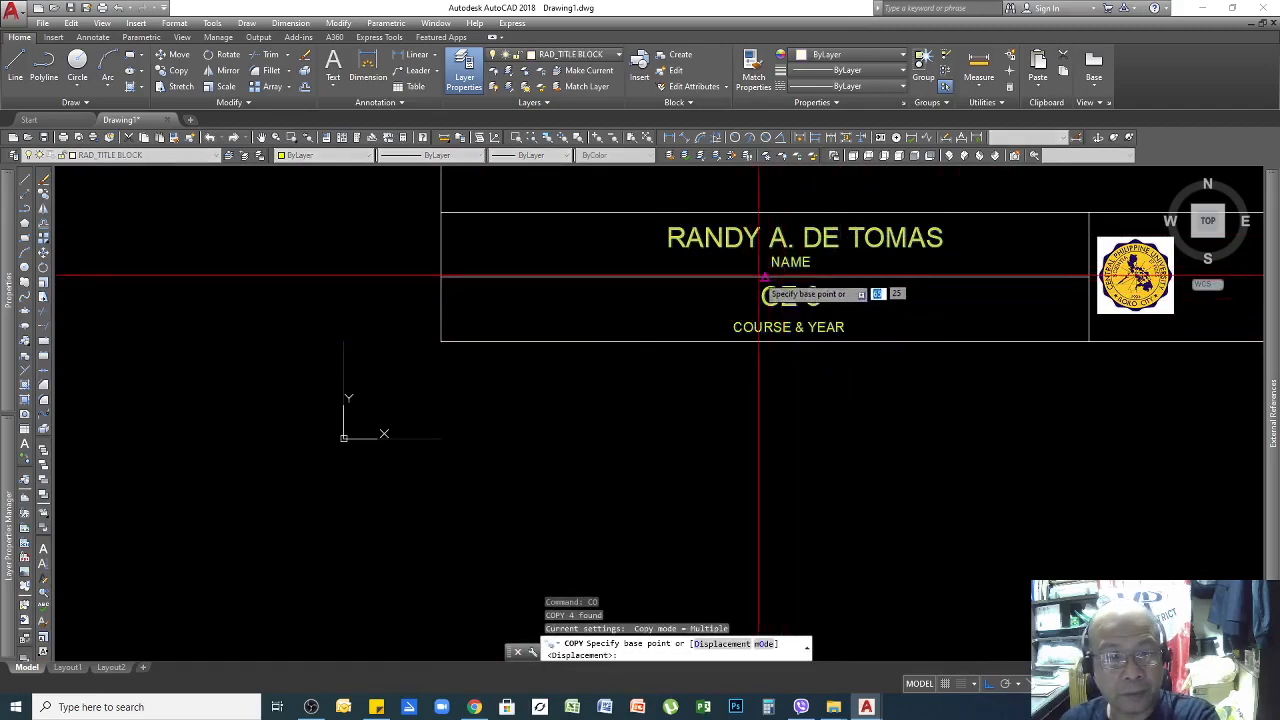
pyautogui.scroll(-2, 765, 277)
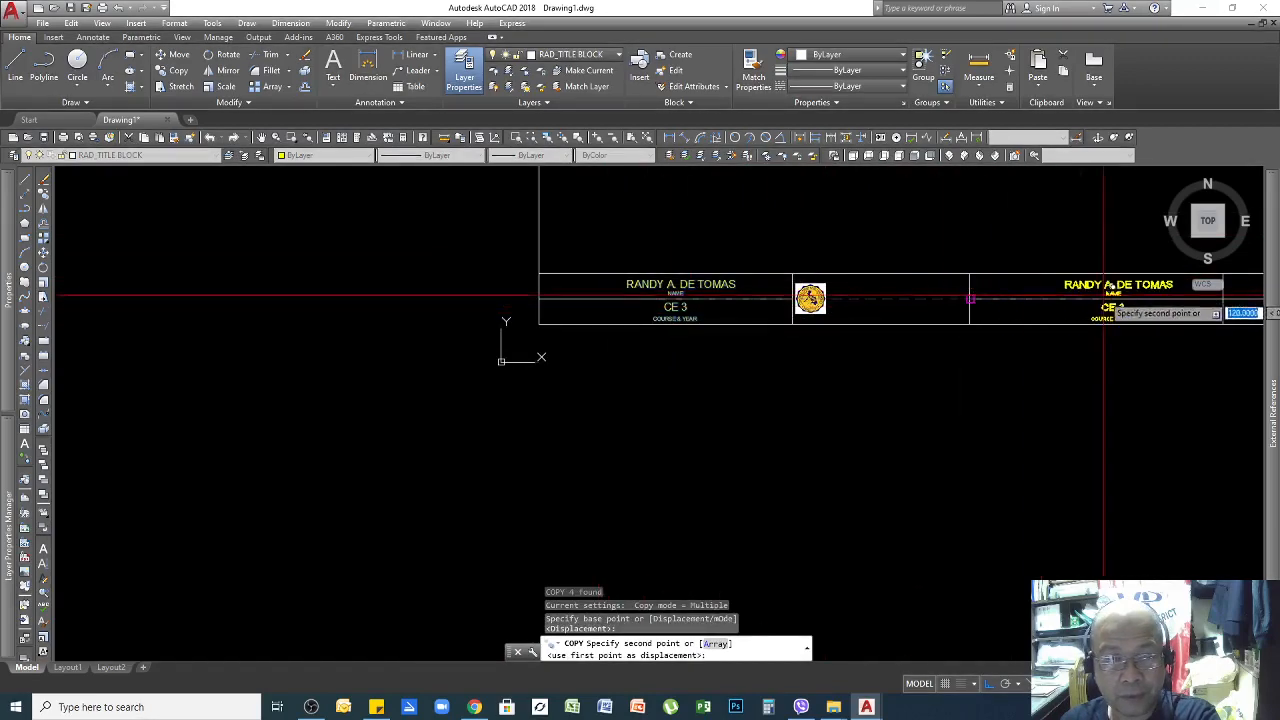
pyautogui.scroll(-4, 950, 315)
pyautogui.scroll(4, 1030, 325)
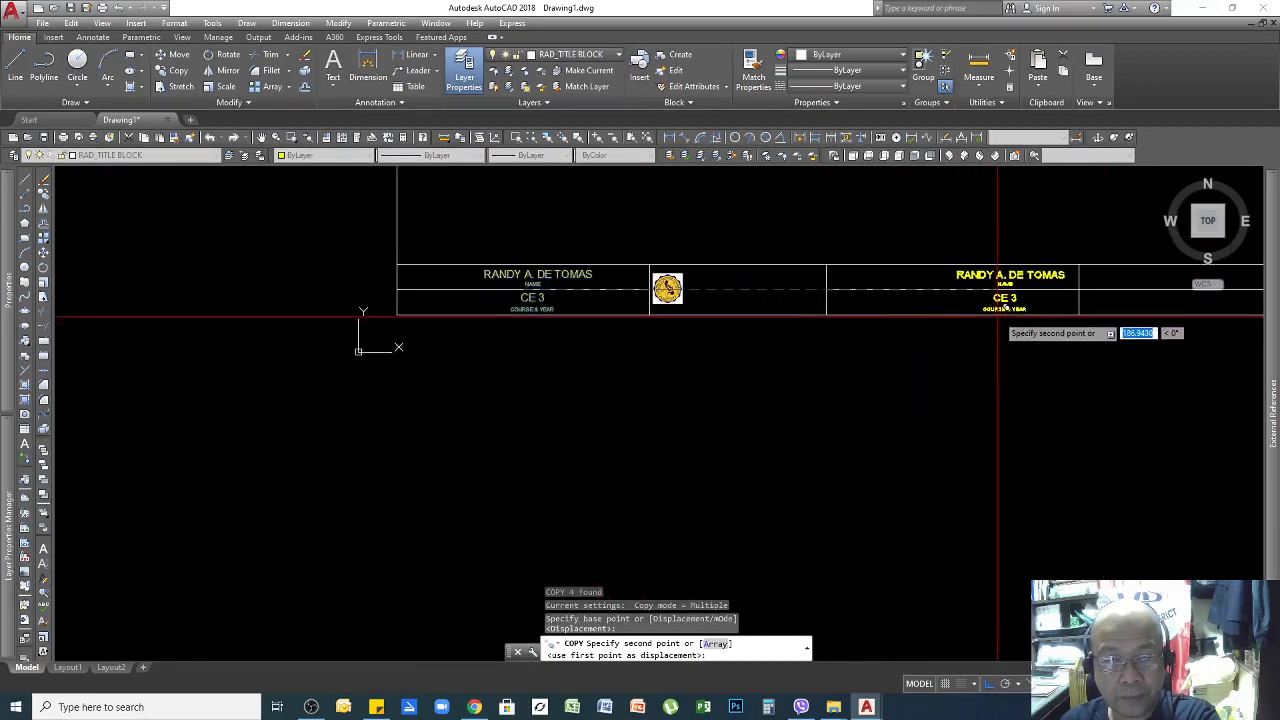
pyautogui.click(943, 240)
# Place two more copies of the four texts in the last two title block columns and finish the Copy command.
pyautogui.scroll(-2, 863, 283)
pyautogui.scroll(3, 1055, 240)
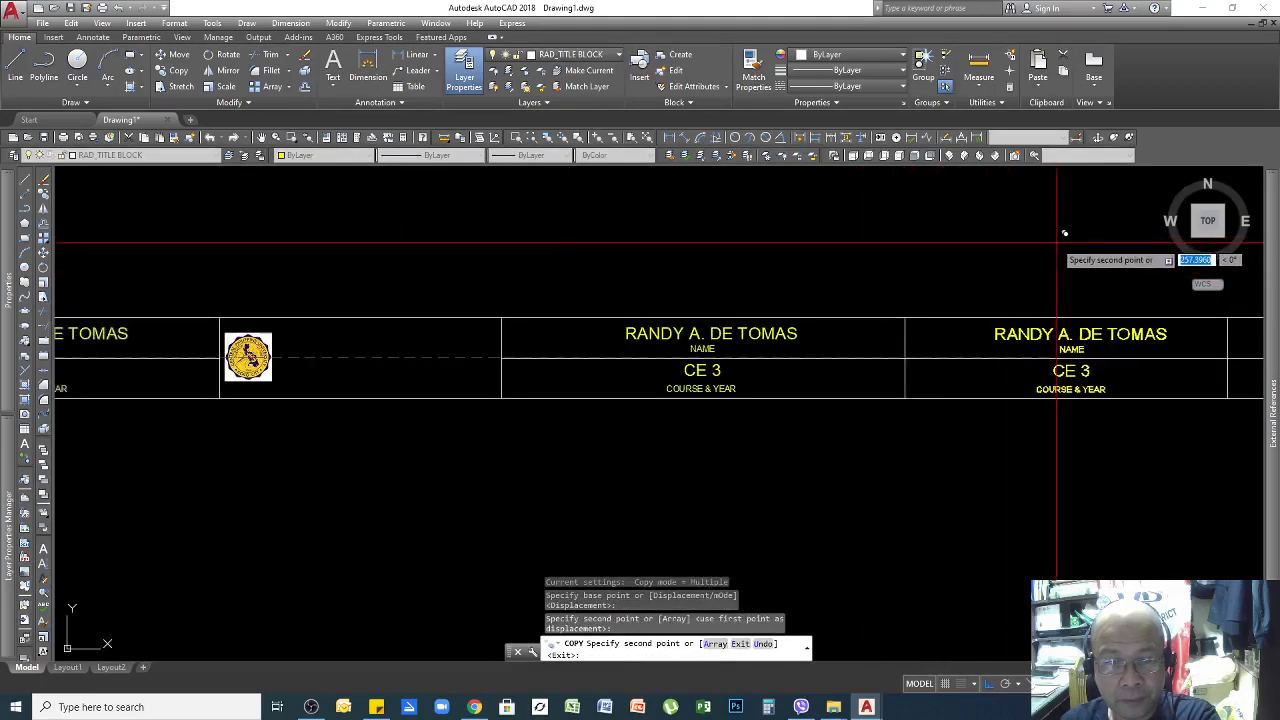
pyautogui.click(1057, 243)
pyautogui.scroll(-3, 909, 297)
pyautogui.scroll(3, 1031, 274)
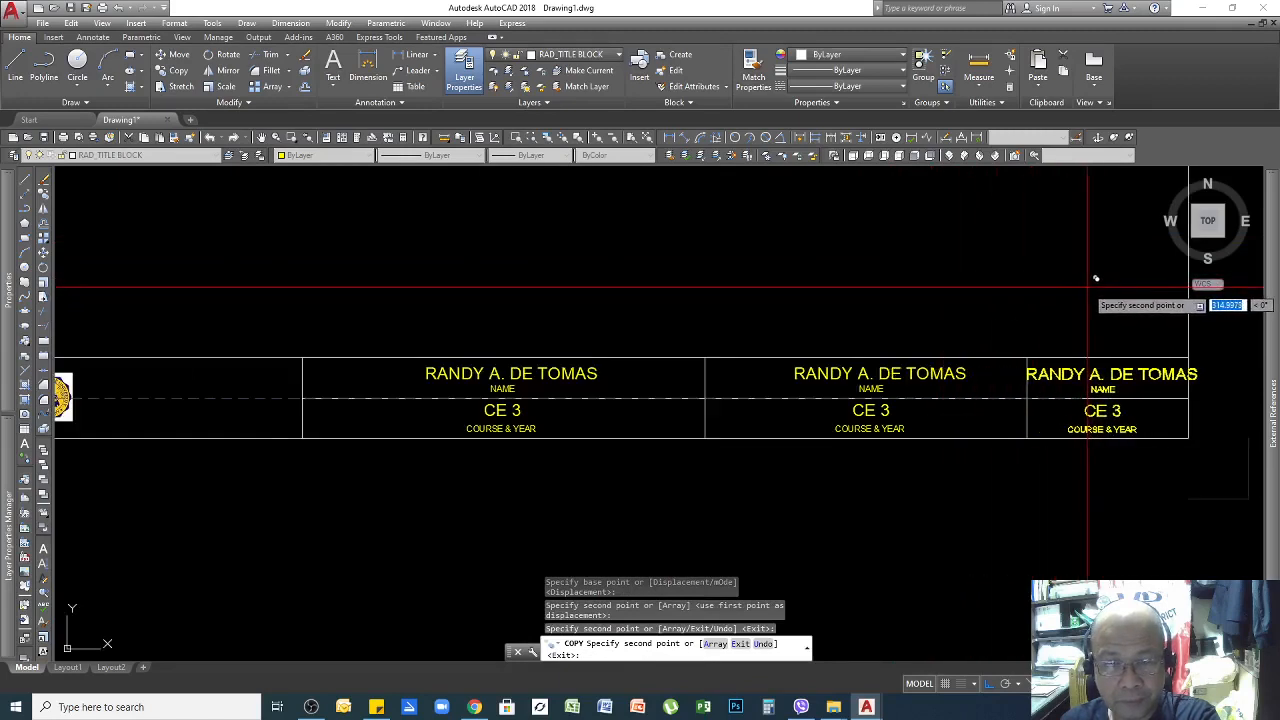
pyautogui.press('Return')
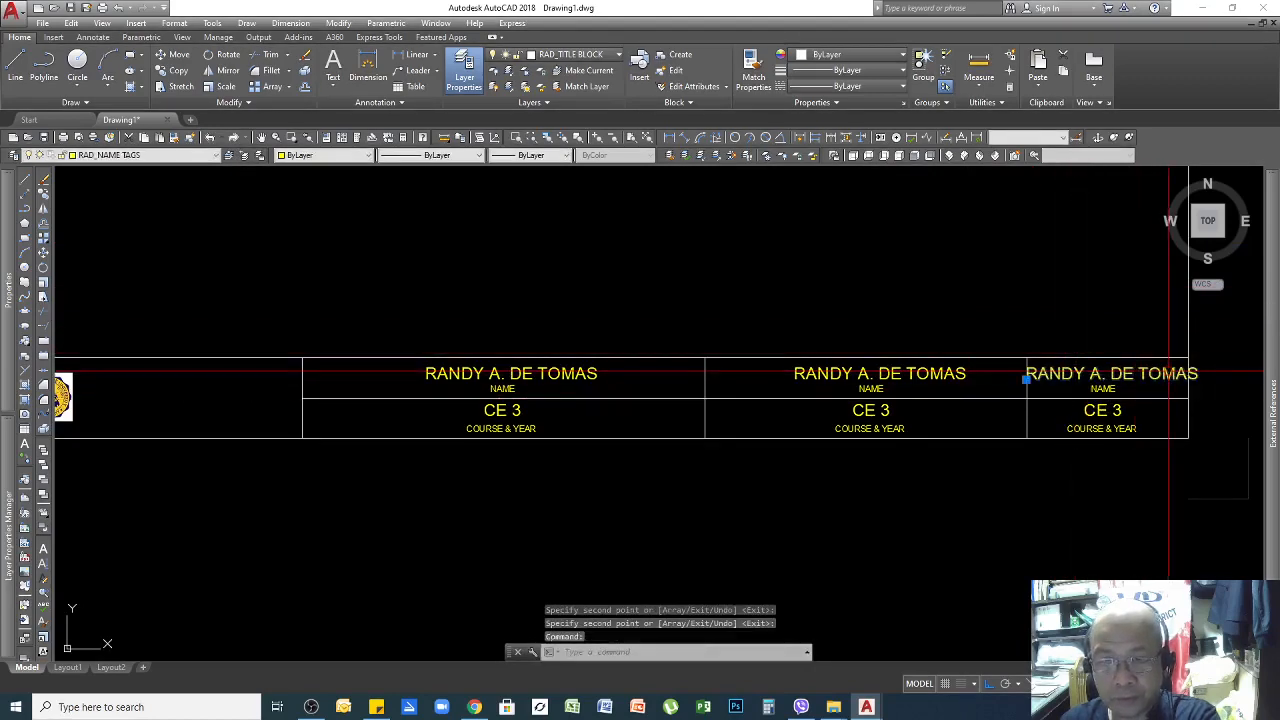
# Undo a trial erasure of the name text in the last title block column and erase that column's CE 3 text instead.
pyautogui.press('Delete')
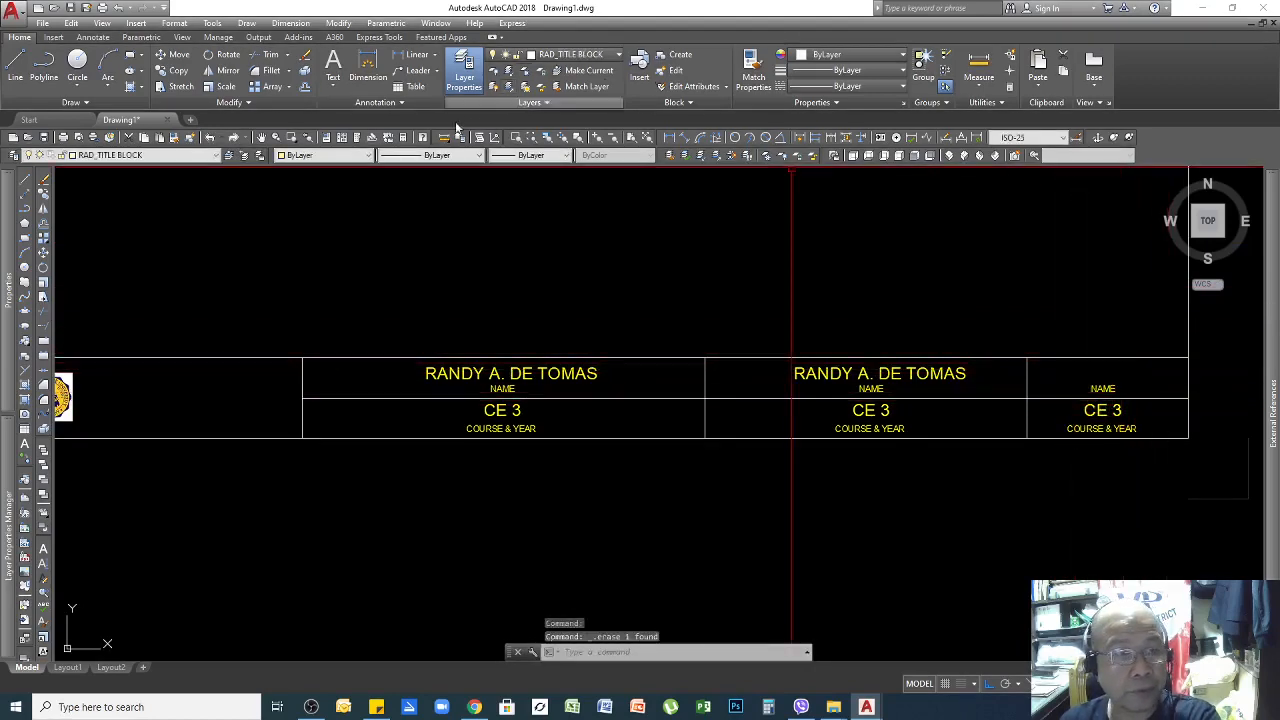
pyautogui.click(209, 137)
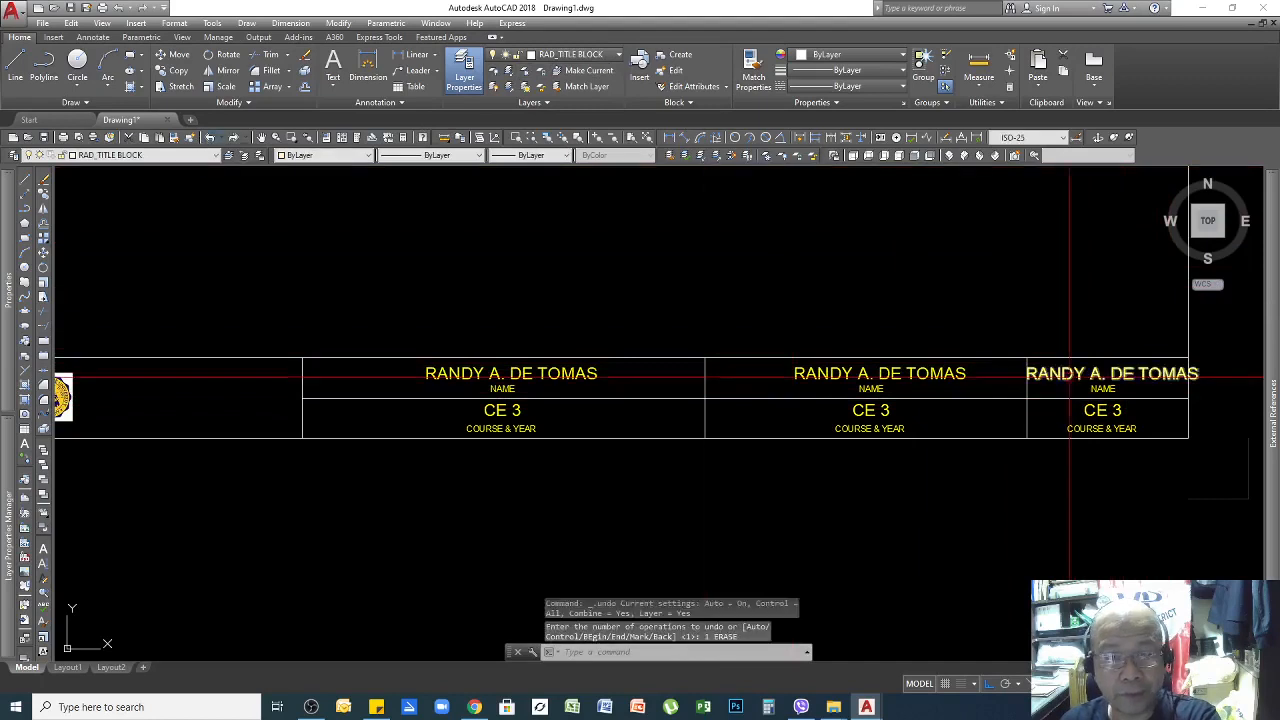
pyautogui.press('Delete')
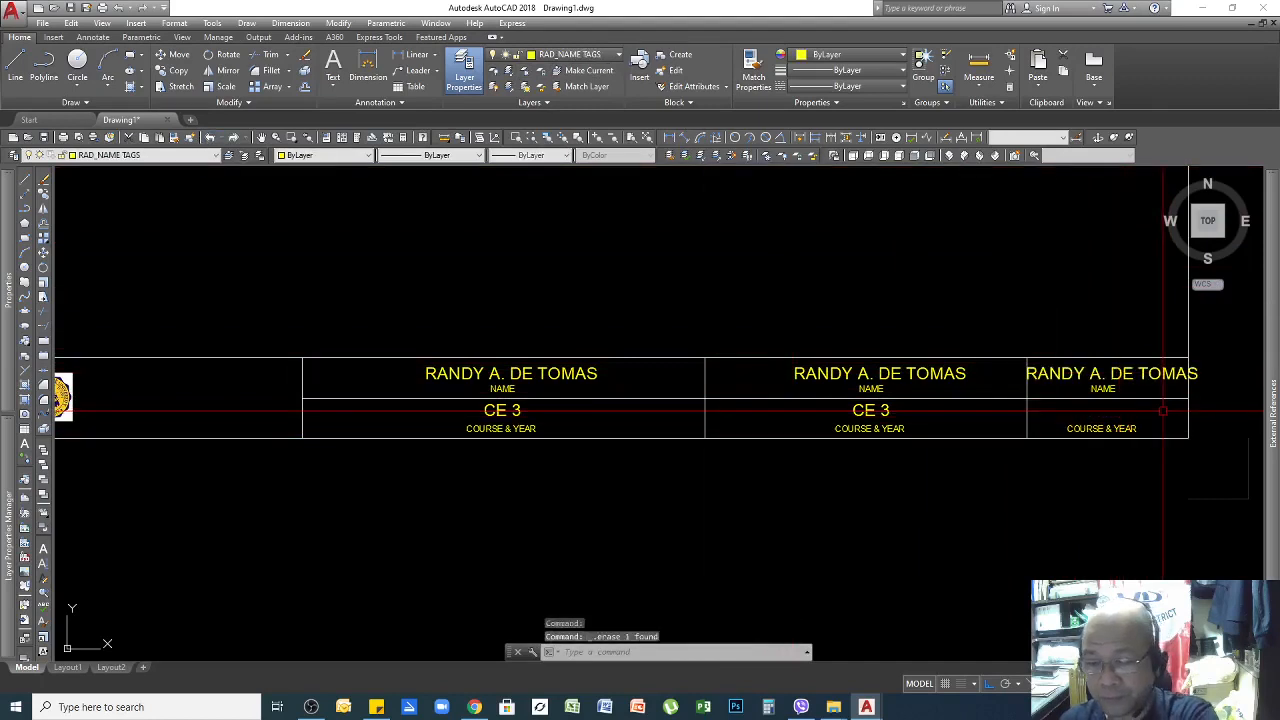
# Replace the full-name text in the last title block column with P3.
pyautogui.click(1145, 375)
pyautogui.doubleClick(1154, 376)
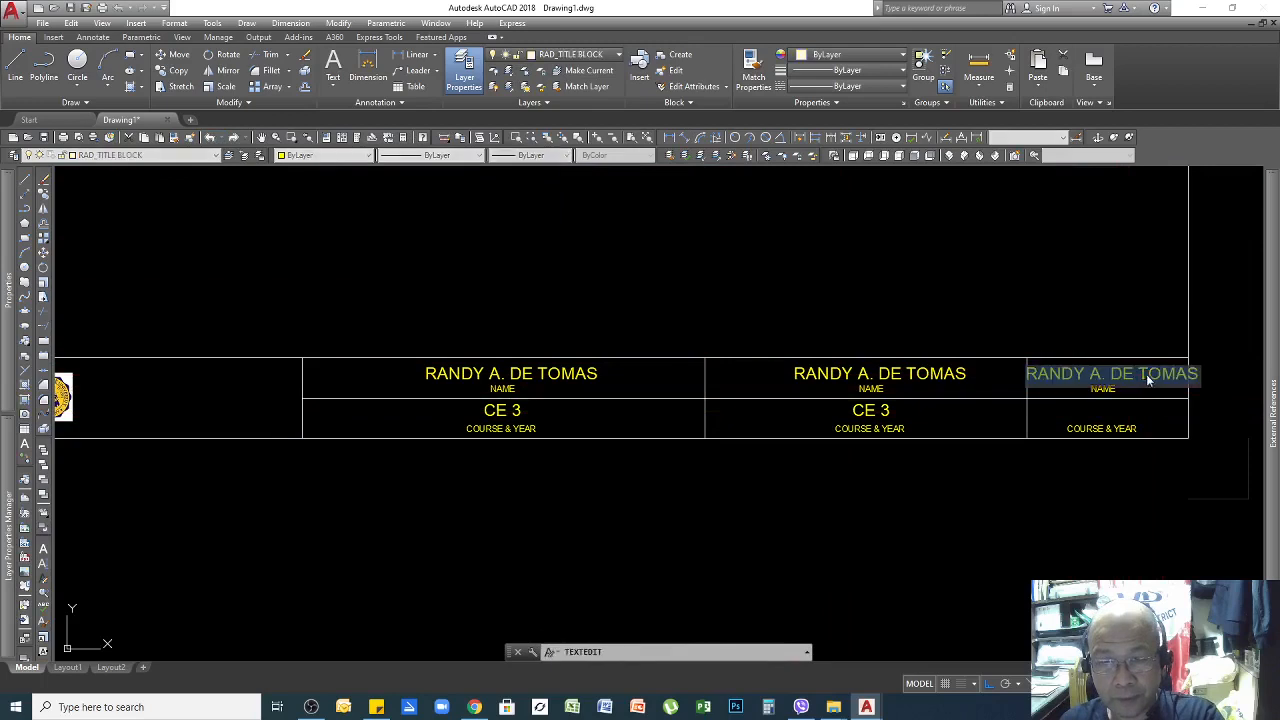
pyautogui.write('P3')
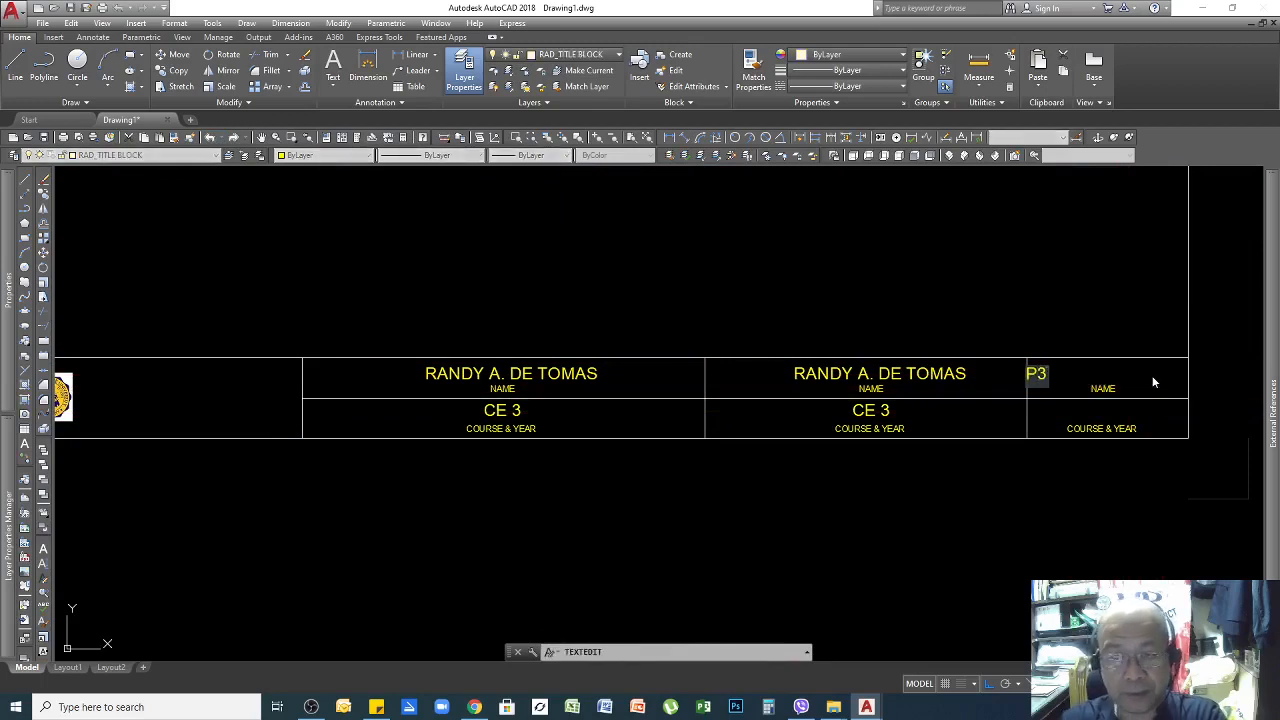
pyautogui.click(984, 270)
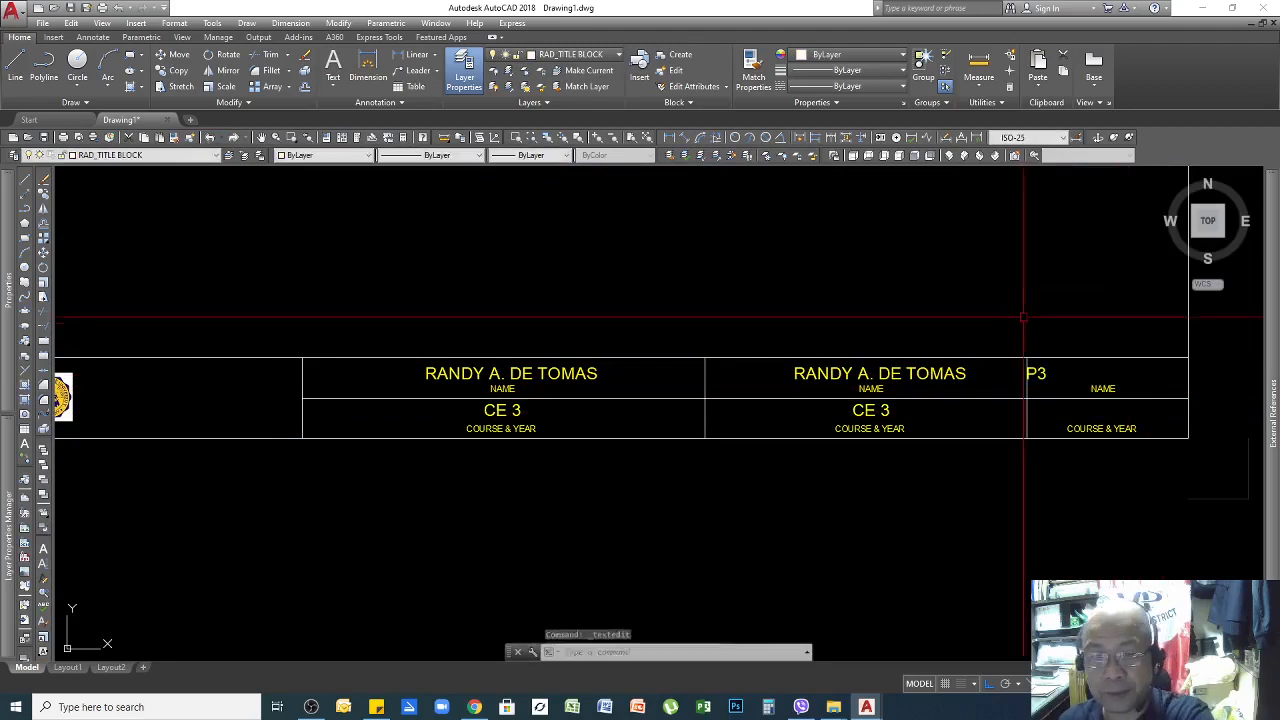
# Move the P3 text horizontally so it sits centred above the NAME label in its cell.
pyautogui.write('m')
pyautogui.press('space')
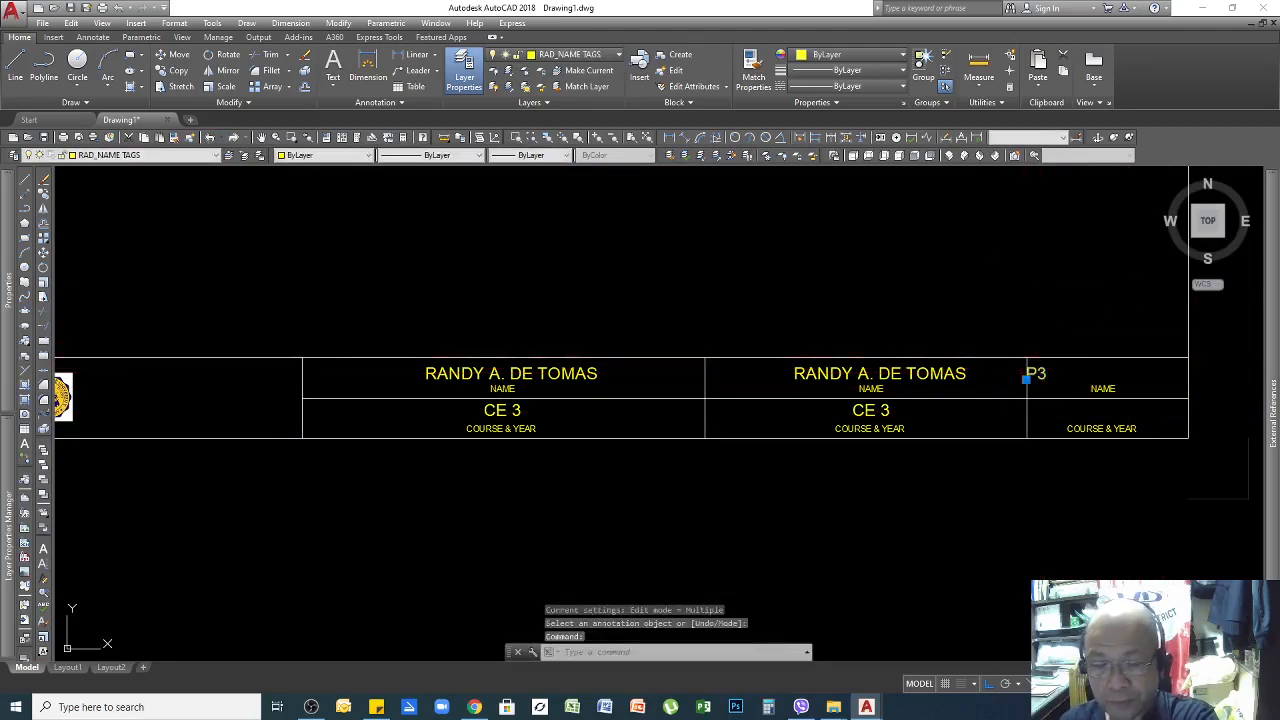
pyautogui.click(951, 277)
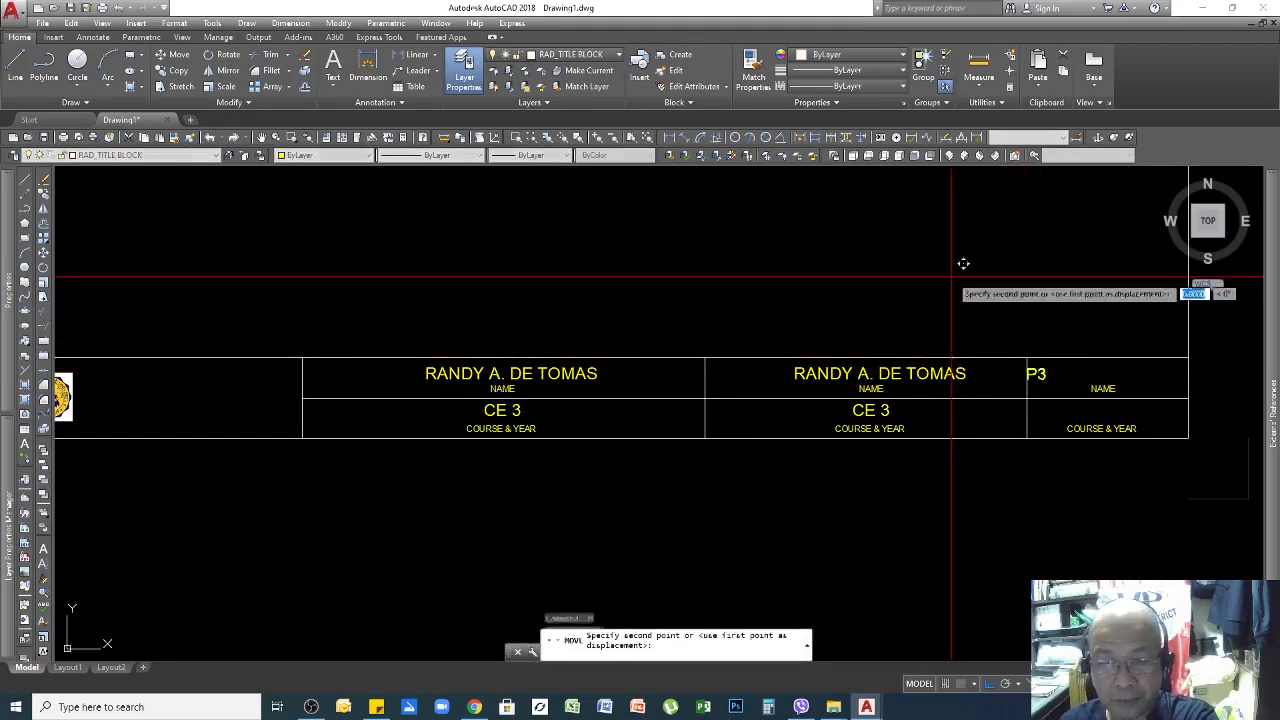
pyautogui.click(1021, 275)
# Change the NAME label under P3 to PLATE NO.
pyautogui.scroll(5, 1024, 398)
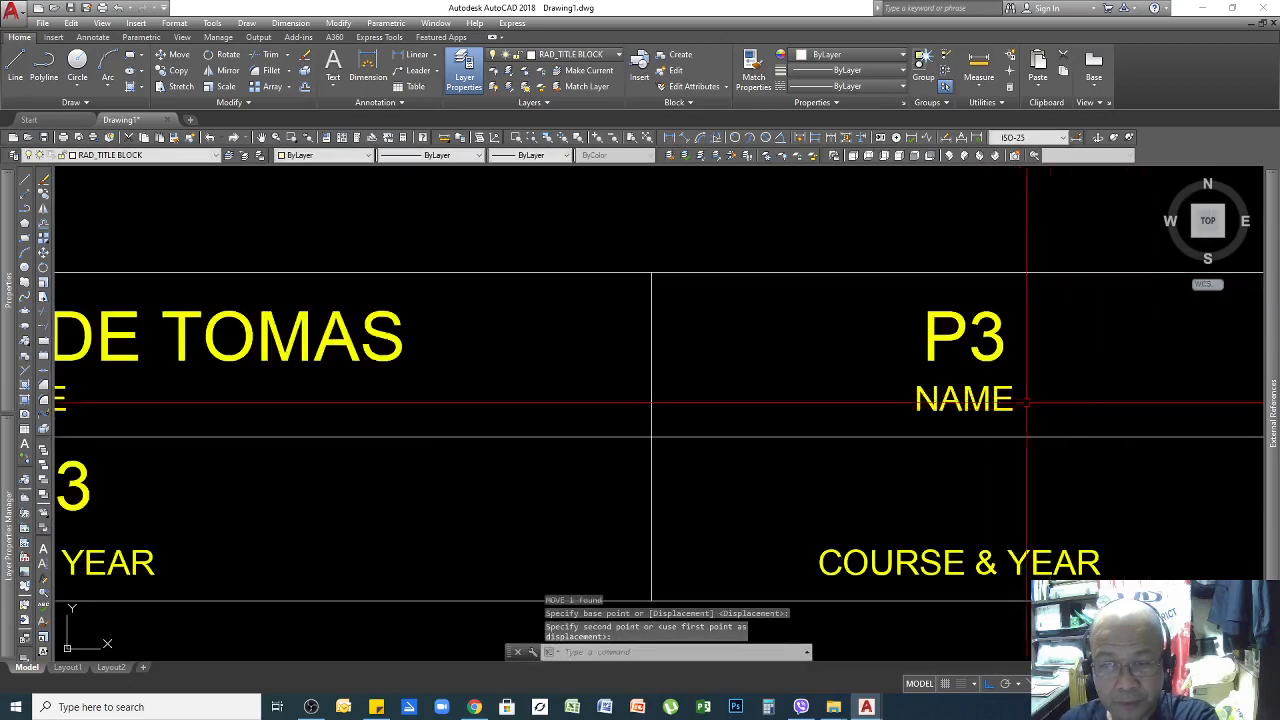
pyautogui.doubleClick(1006, 400)
pyautogui.write('P')
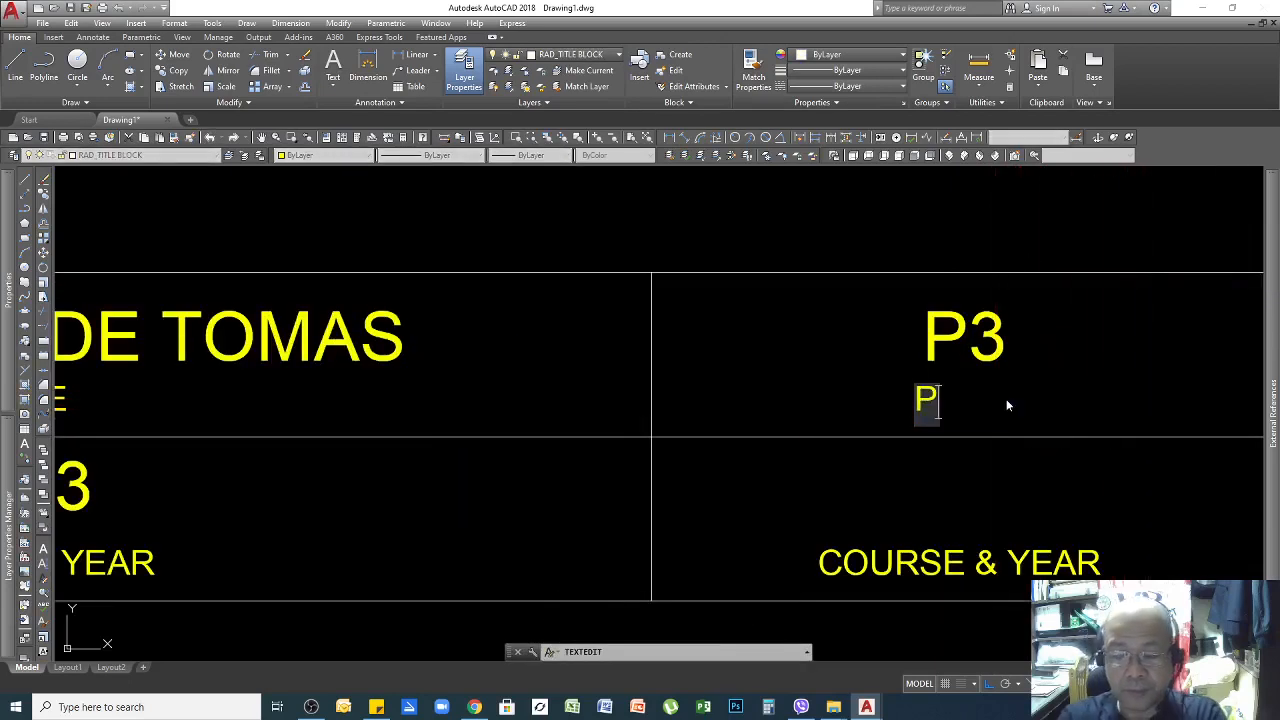
pyautogui.write('LATE NO.')
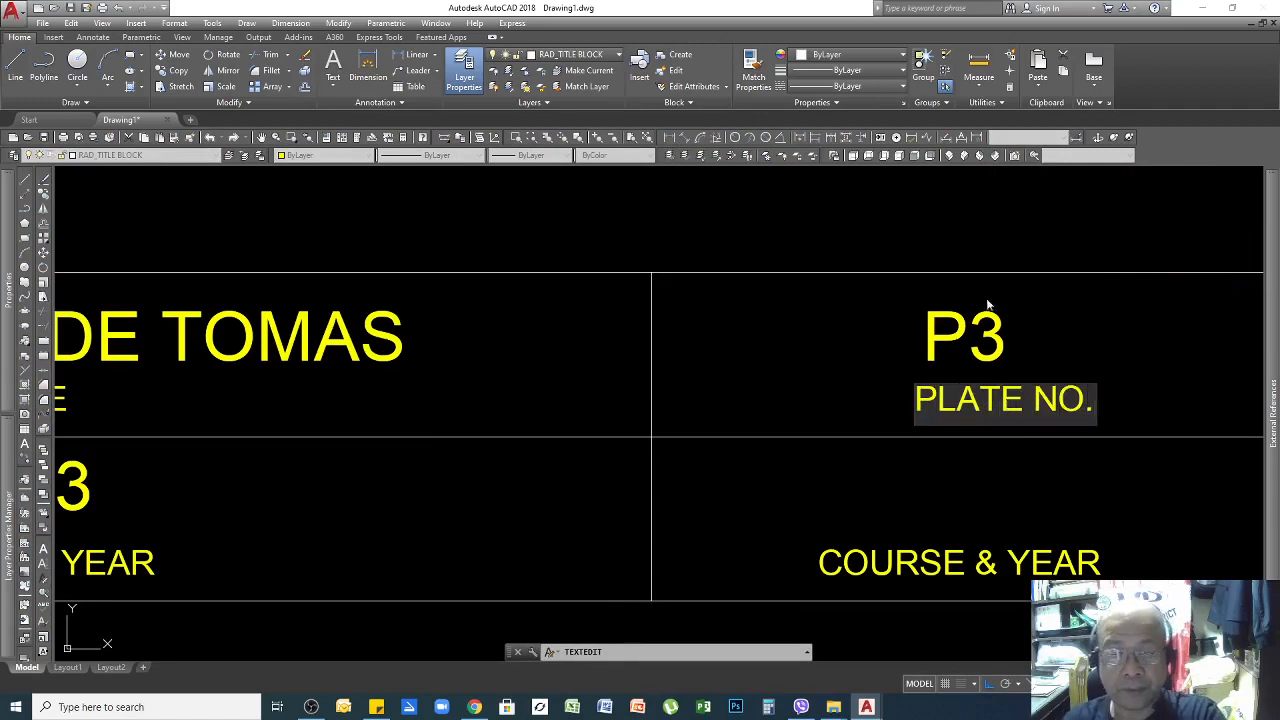
pyautogui.click(999, 222)
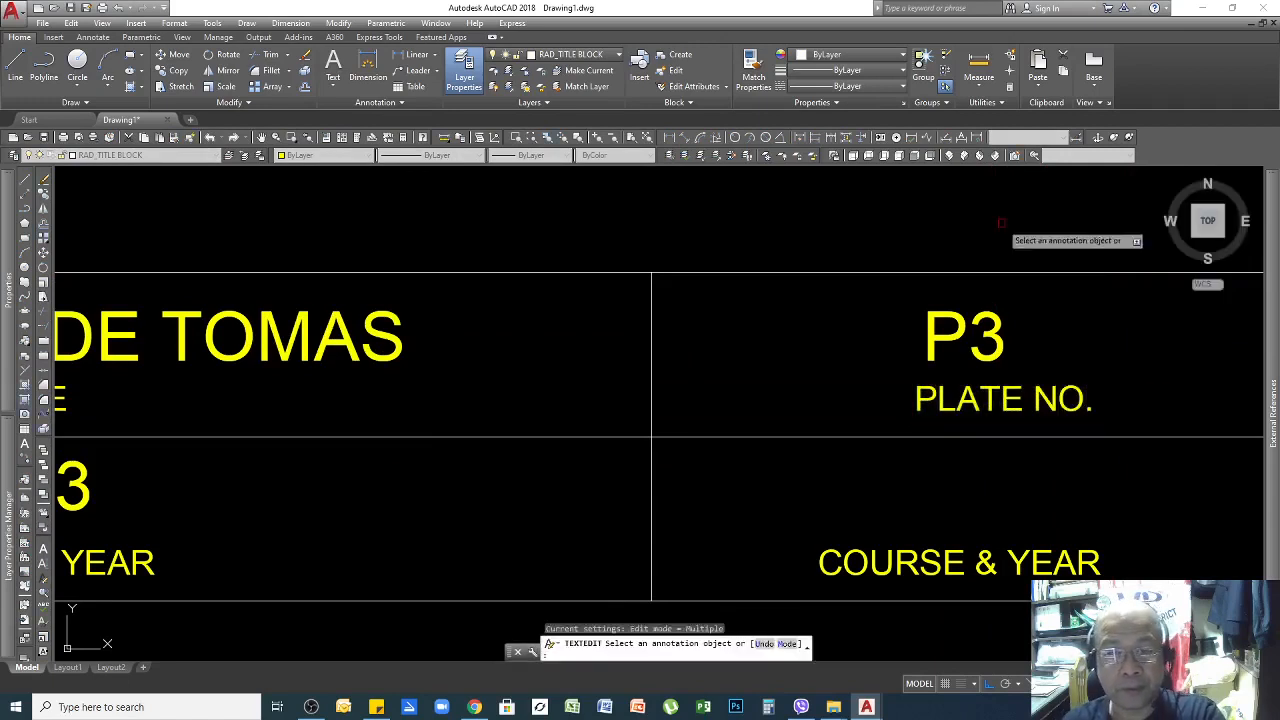
pyautogui.press('Return')
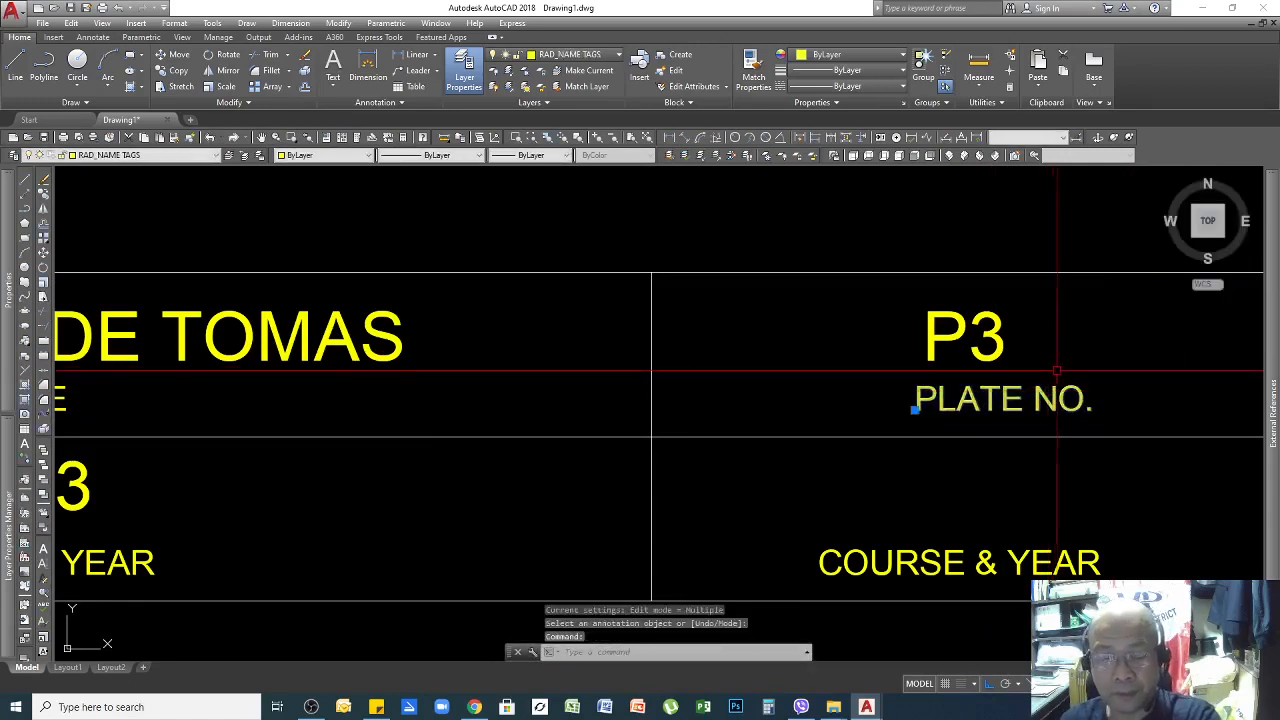
# Move the PLATE NO. label horizontally to centre it beneath P3.
pyautogui.write('m')
pyautogui.press('Return')
pyautogui.scroll(-2, 1050, 300)
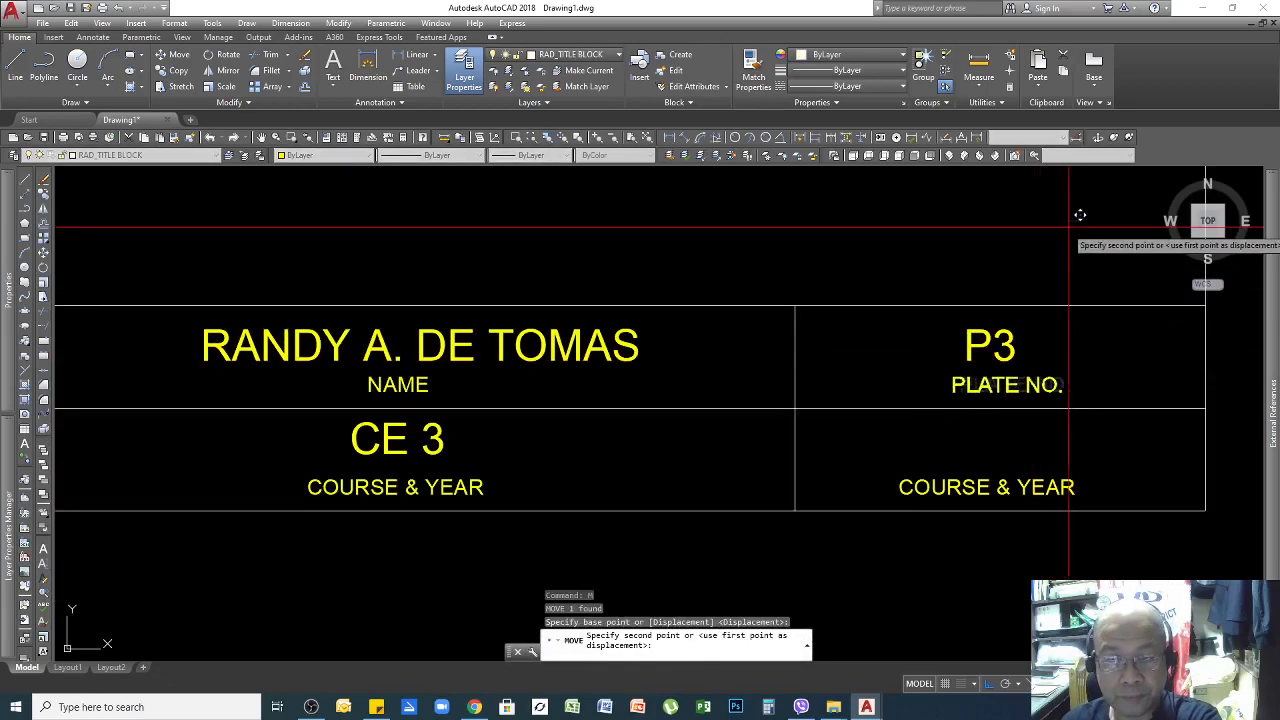
pyautogui.click(1062, 211)
# Change the COURSE & YEAR label in the last title block column to RATING.
pyautogui.click(1043, 478)
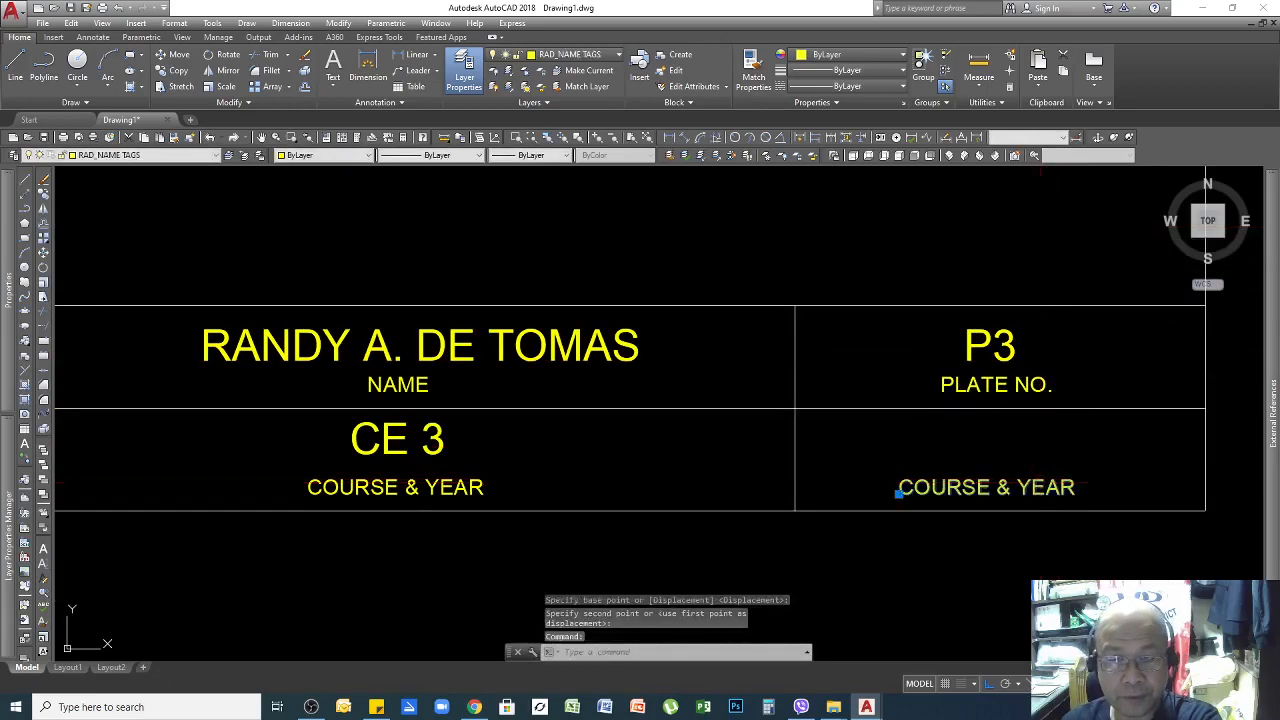
pyautogui.doubleClick(900, 491)
pyautogui.write('R')
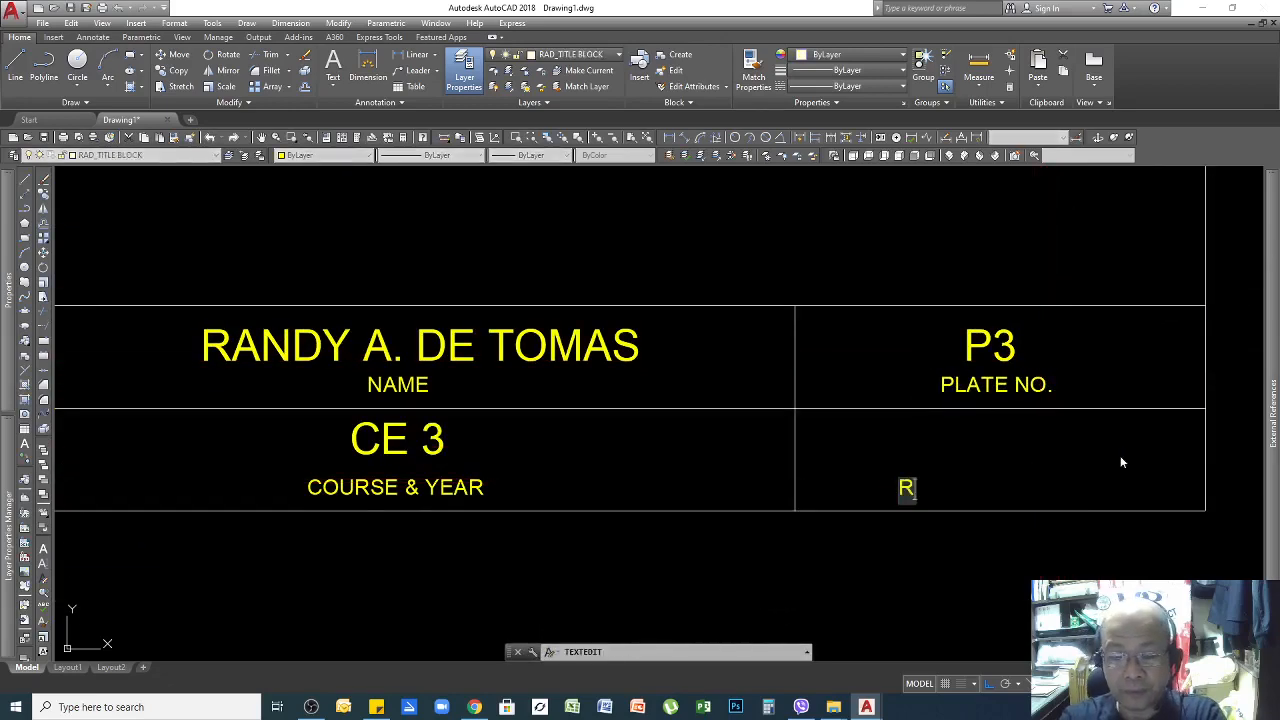
pyautogui.write('ATING')
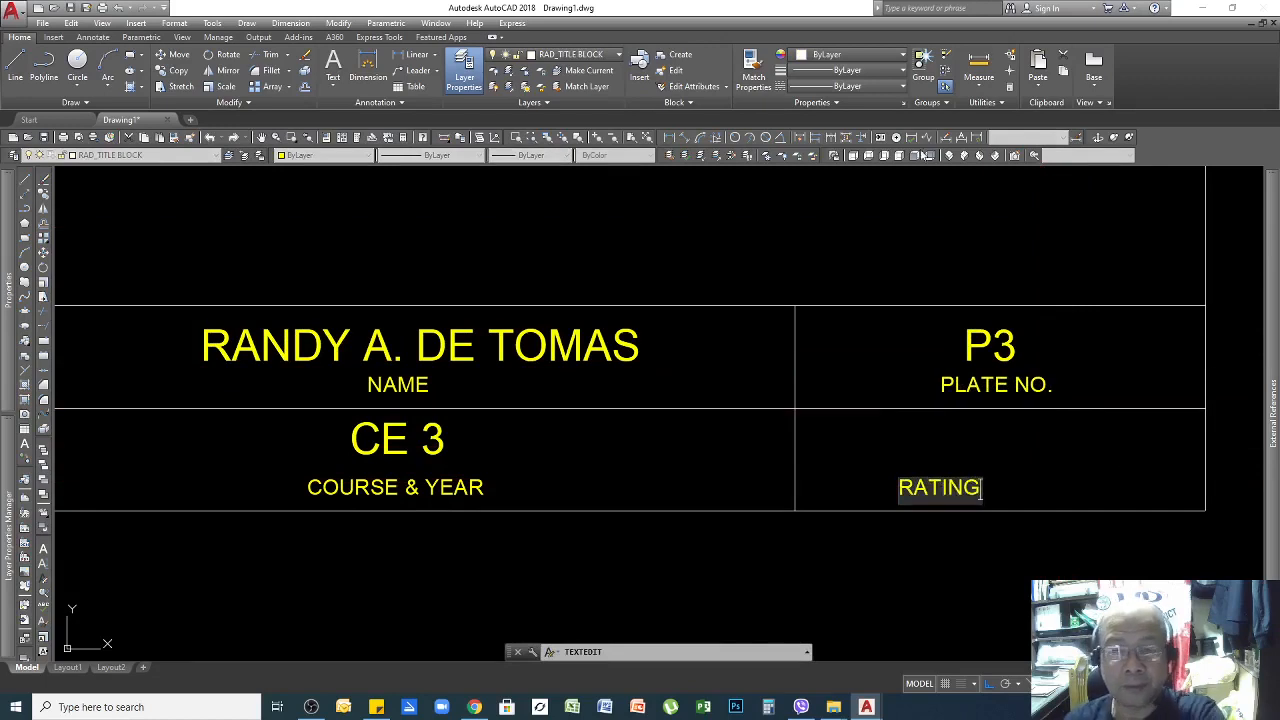
pyautogui.press('Return')
pyautogui.press('Return')
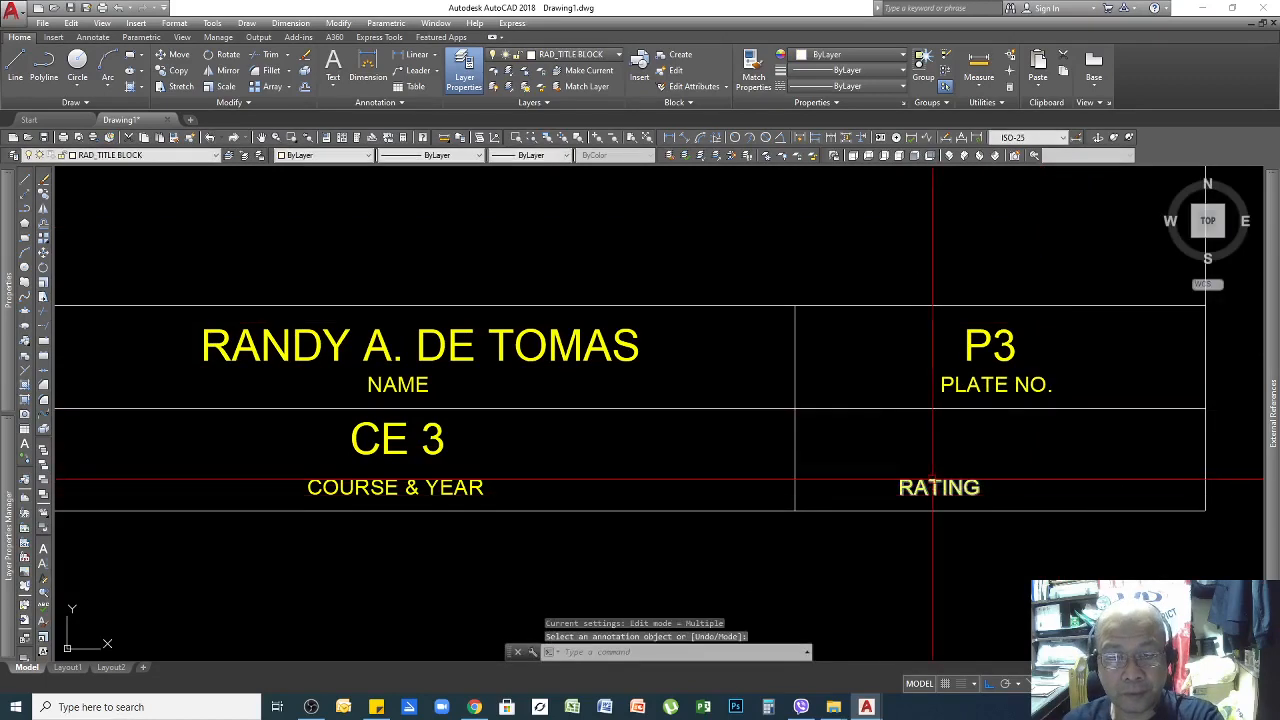
# Move the RATING label horizontally to centre it beneath PLATE NO.
pyautogui.click(933, 480)
pyautogui.write('m')
pyautogui.press('Return')
pyautogui.click(910, 255)
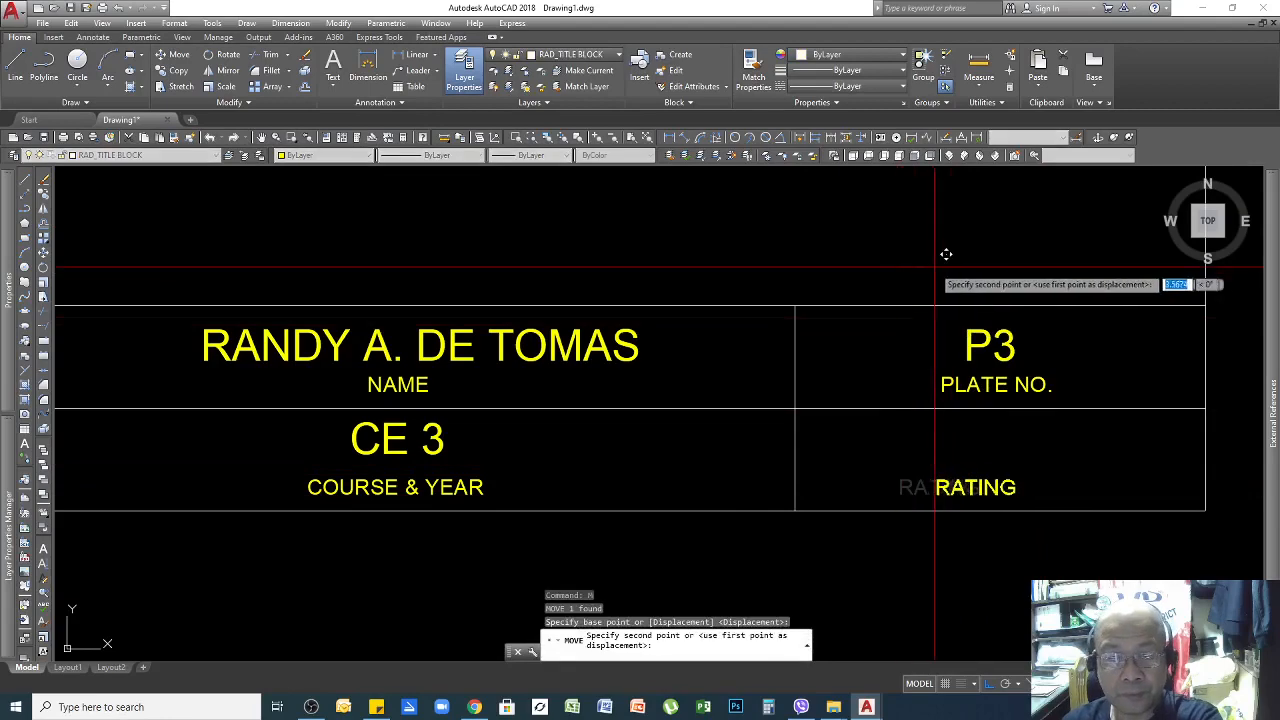
pyautogui.click(953, 267)
# Change the NAME label in the title block column beside PLATE NO. to DATE STARTED.
pyautogui.scroll(-2, 1176, 332)
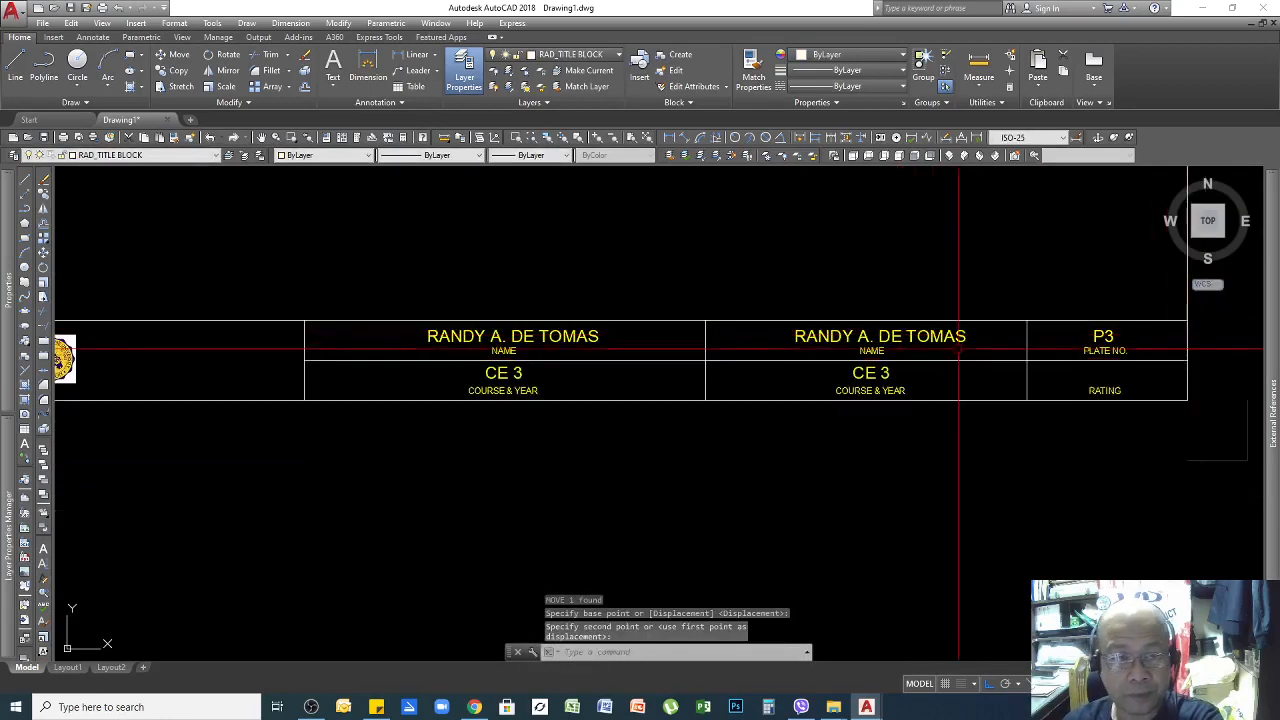
pyautogui.scroll(1, 957, 341)
pyautogui.doubleClick(831, 358)
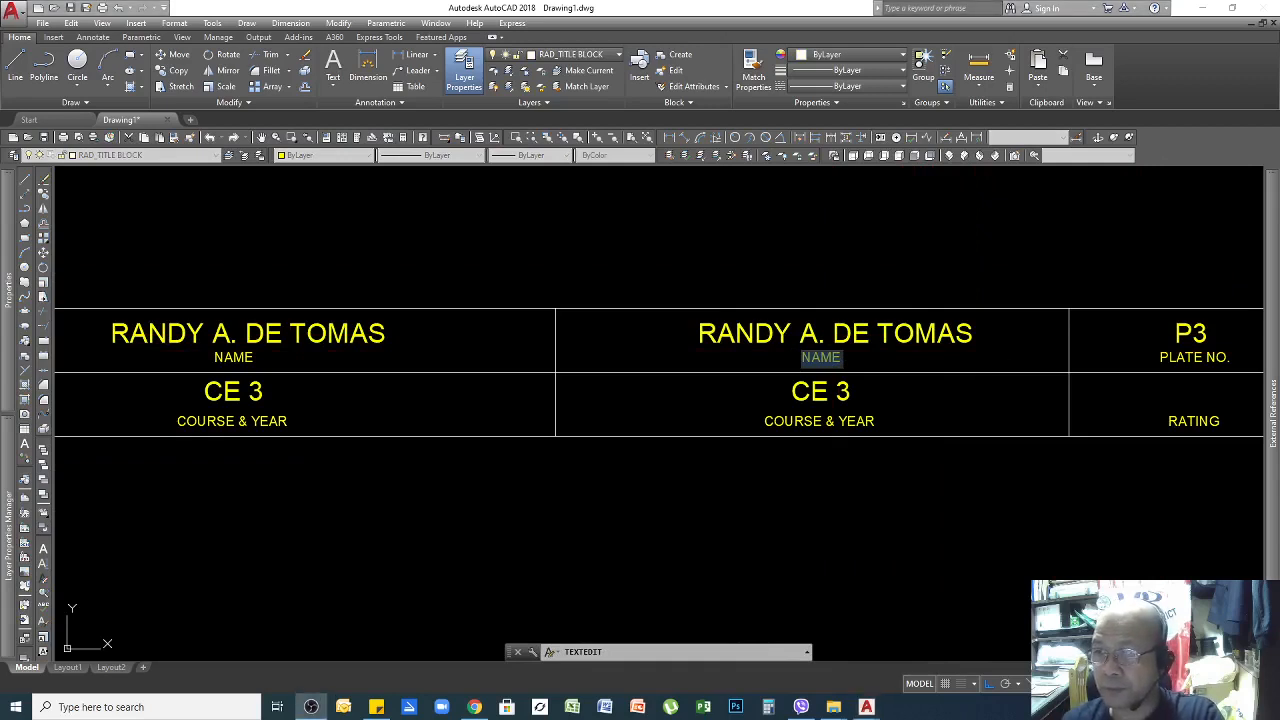
pyautogui.hotkey('alt', 'Tab')
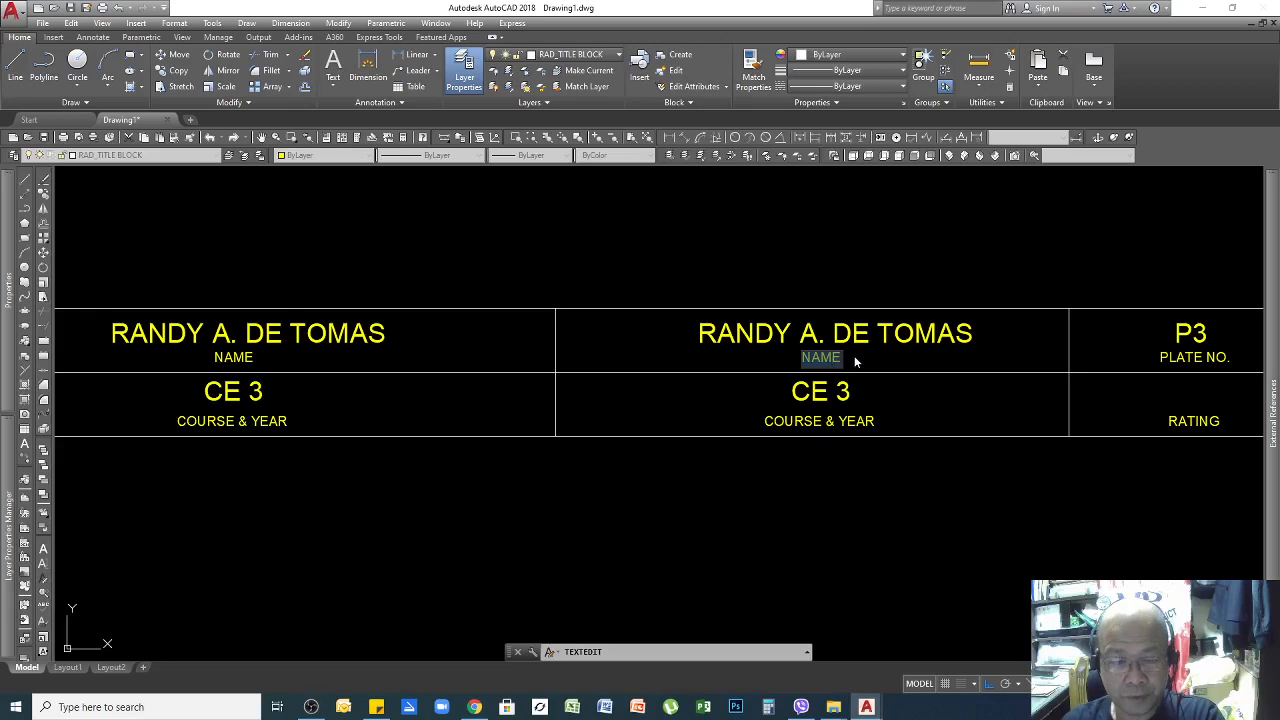
pyautogui.write('DAT')
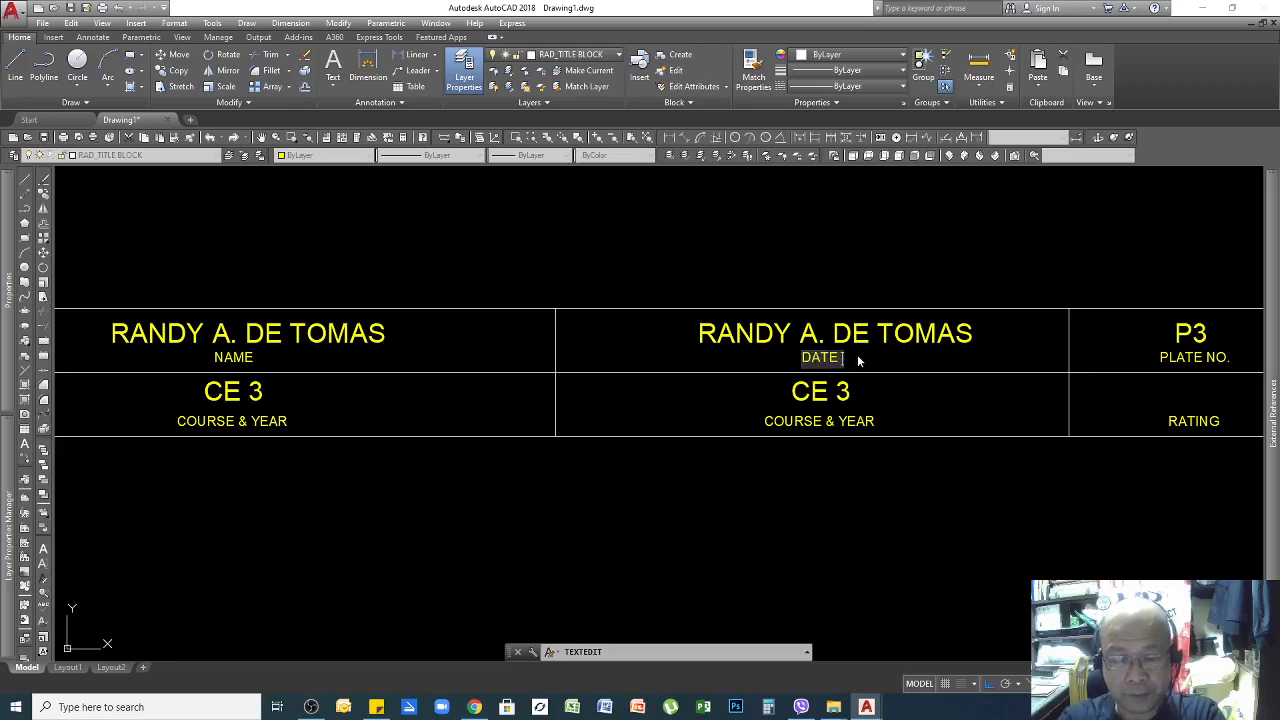
pyautogui.write('E STARTED')
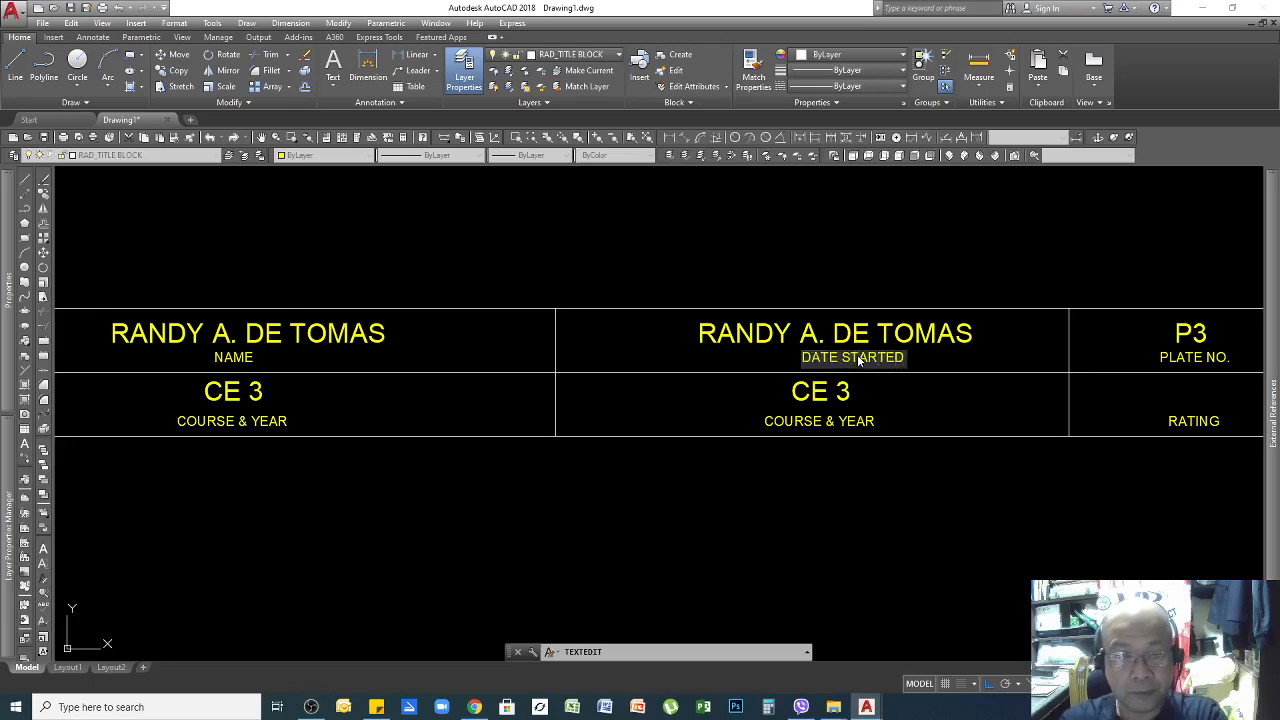
pyautogui.press('Return')
# Change the COURSE & YEAR label below DATE STARTED to DATE FINISHED and end text editing.
pyautogui.click(821, 424)
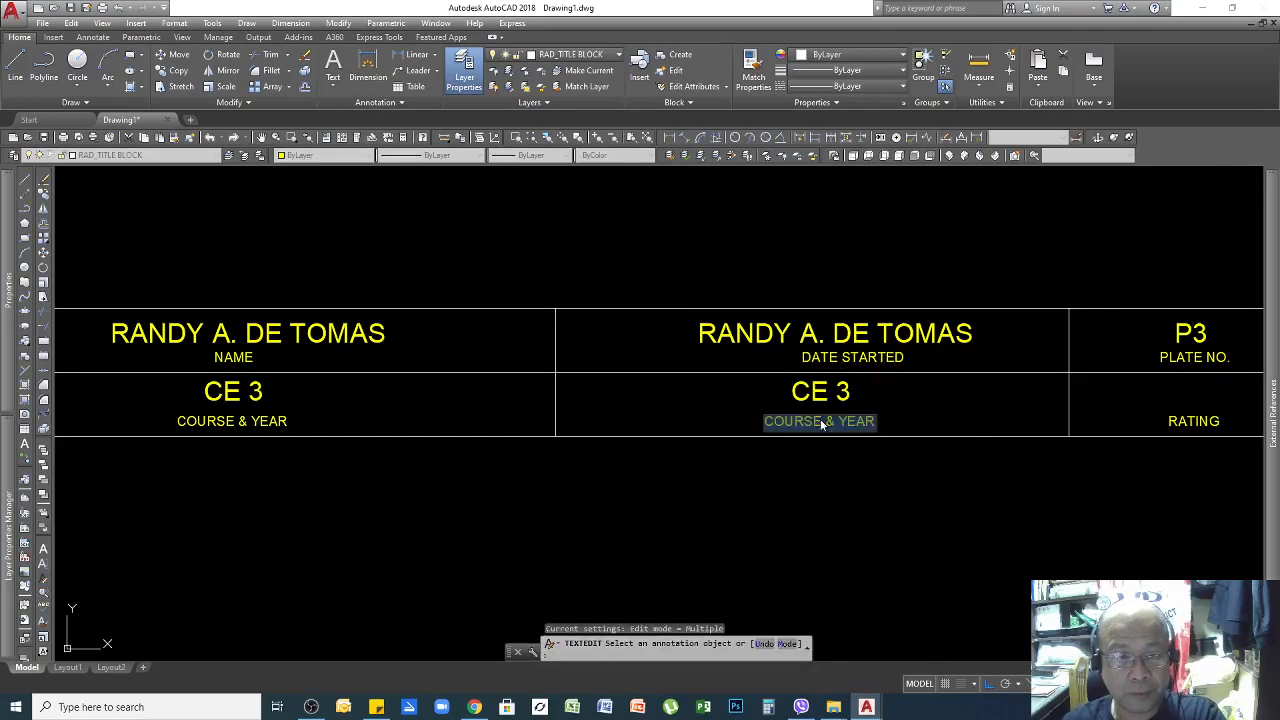
pyautogui.write('DATE FINIS')
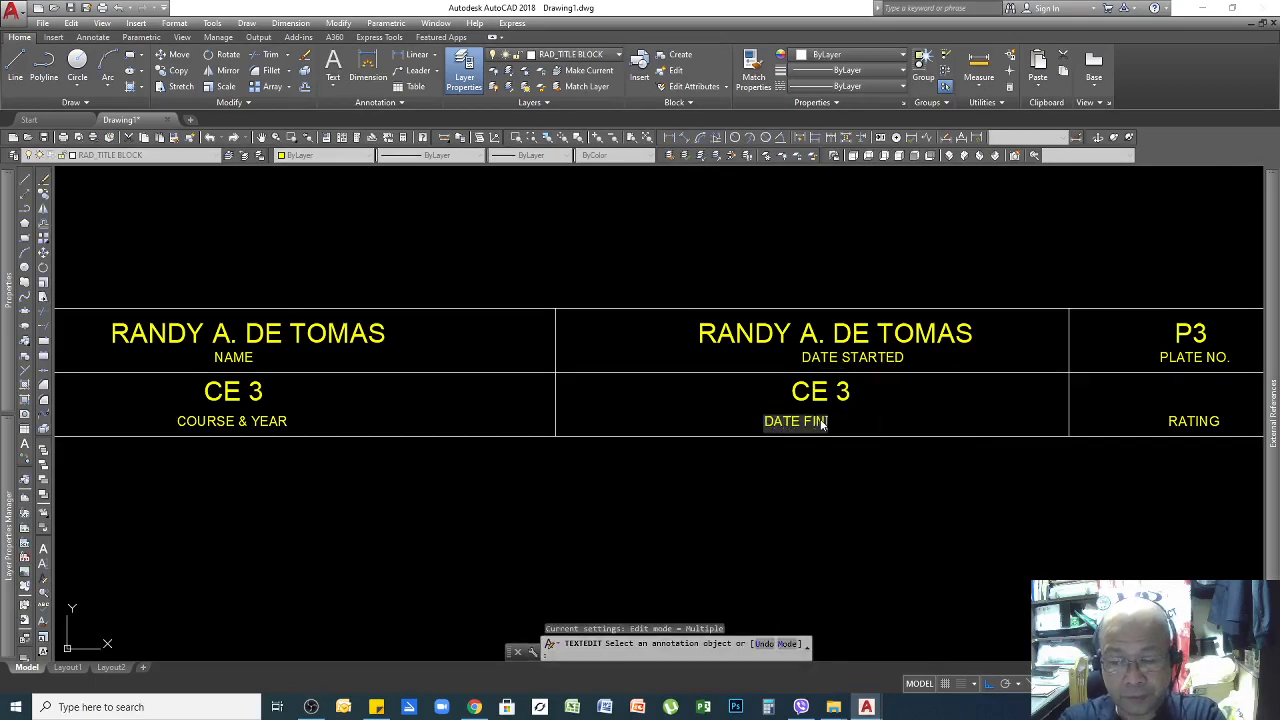
pyautogui.write('HE')
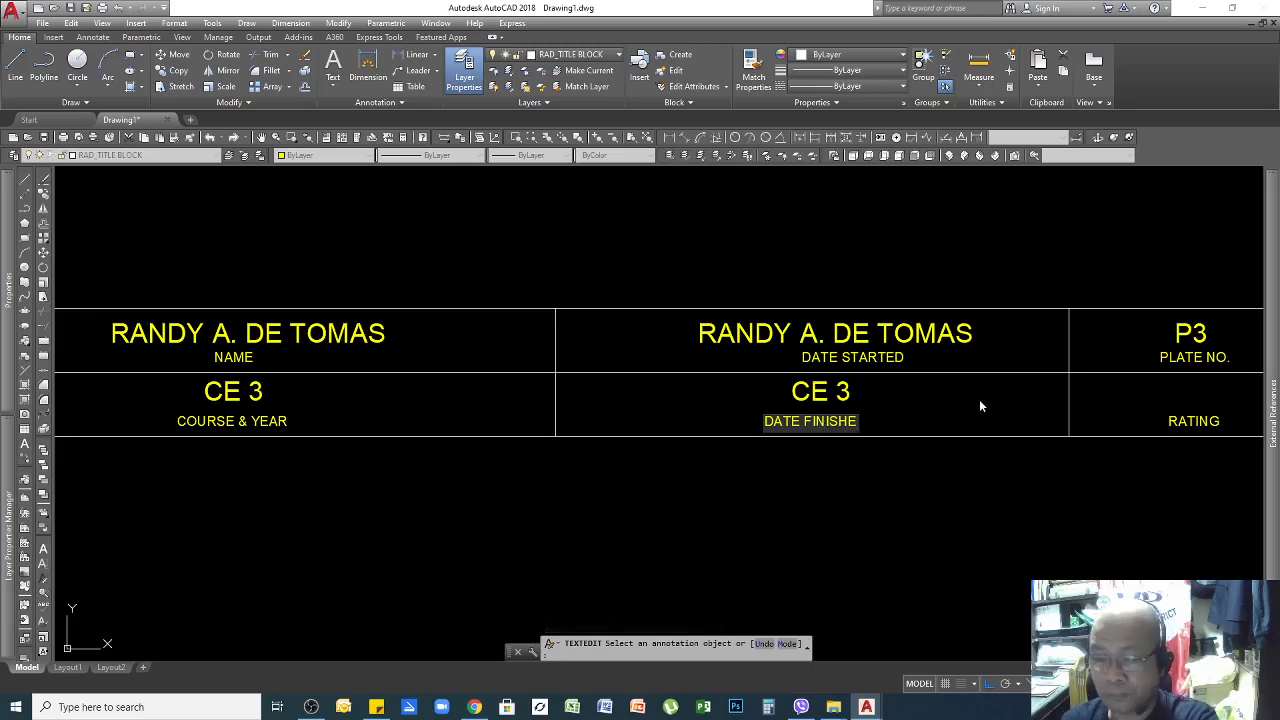
pyautogui.write('D')
pyautogui.press('Return')
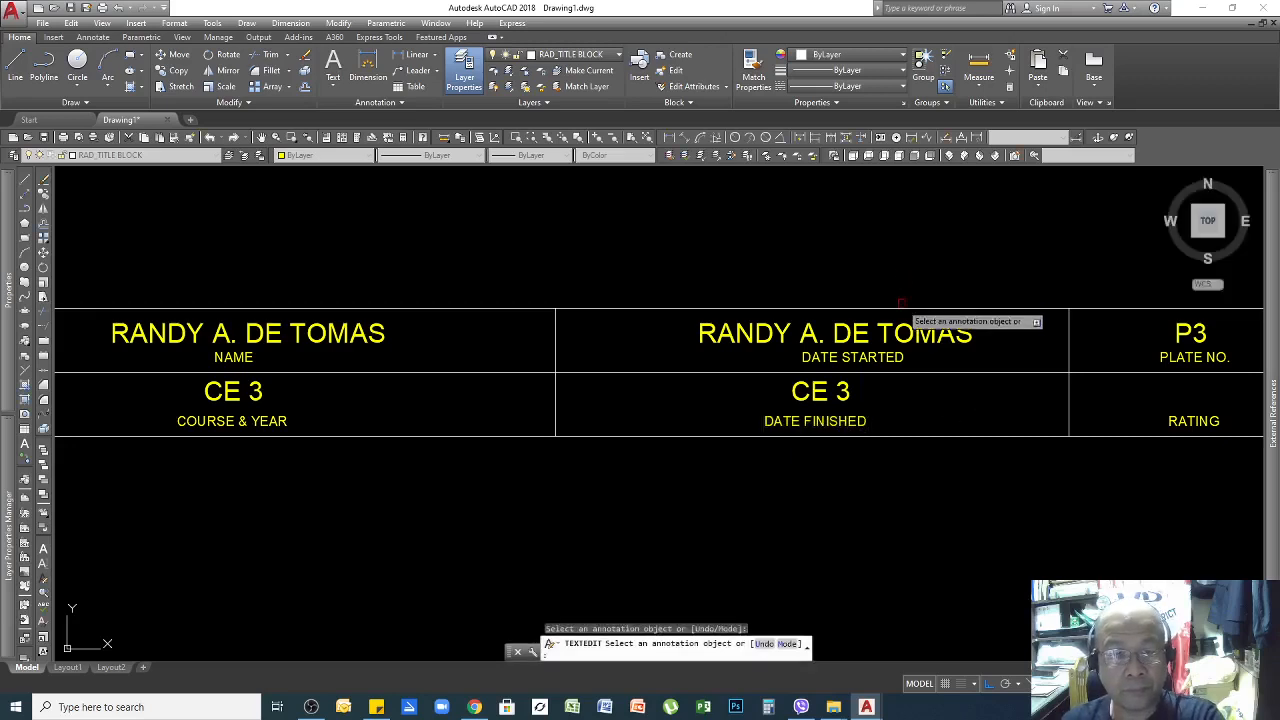
pyautogui.press('Return')
# Move the DATE STARTED label horizontally to centre it in its title block cell.
pyautogui.write('M')
pyautogui.press('Return')
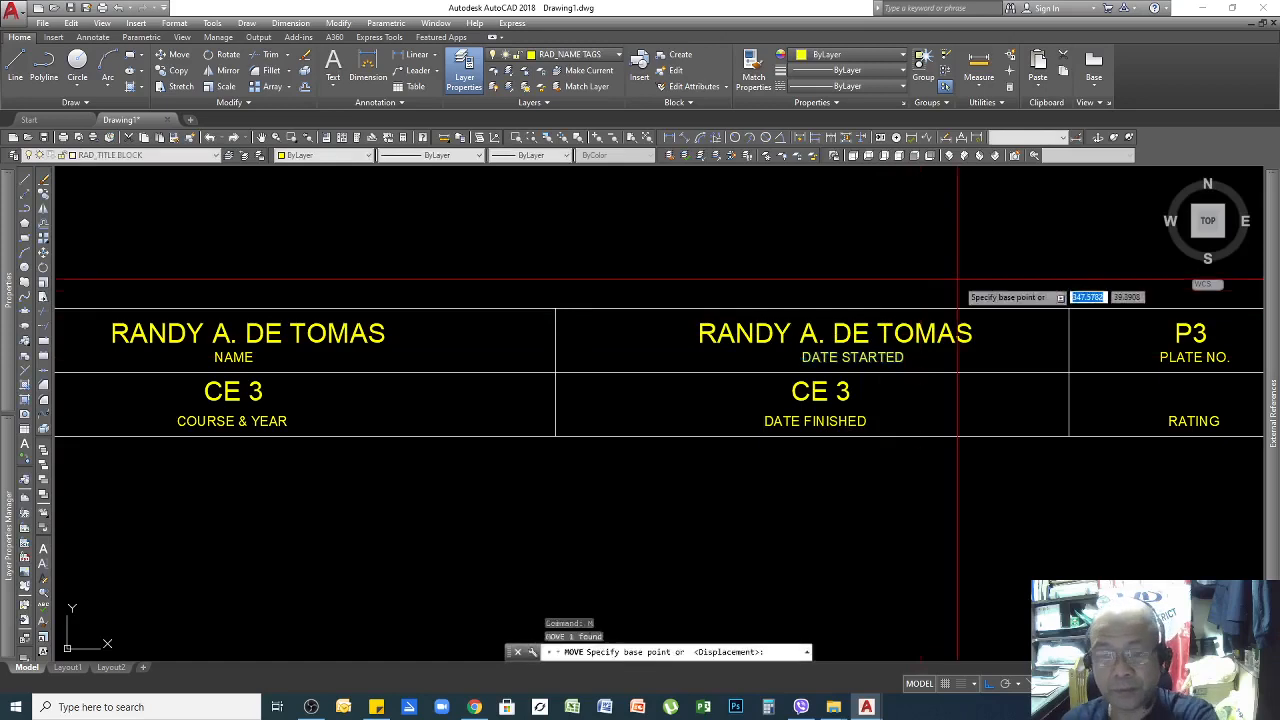
pyautogui.click(965, 262)
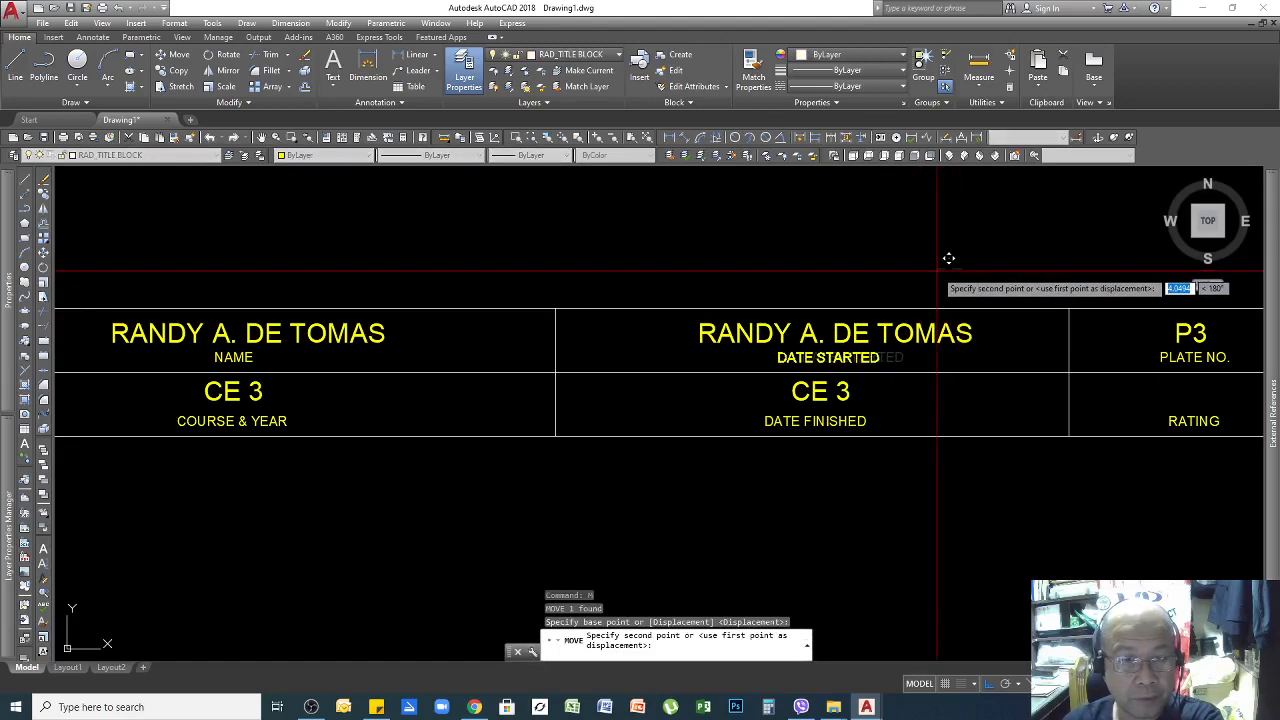
pyautogui.click(946, 258)
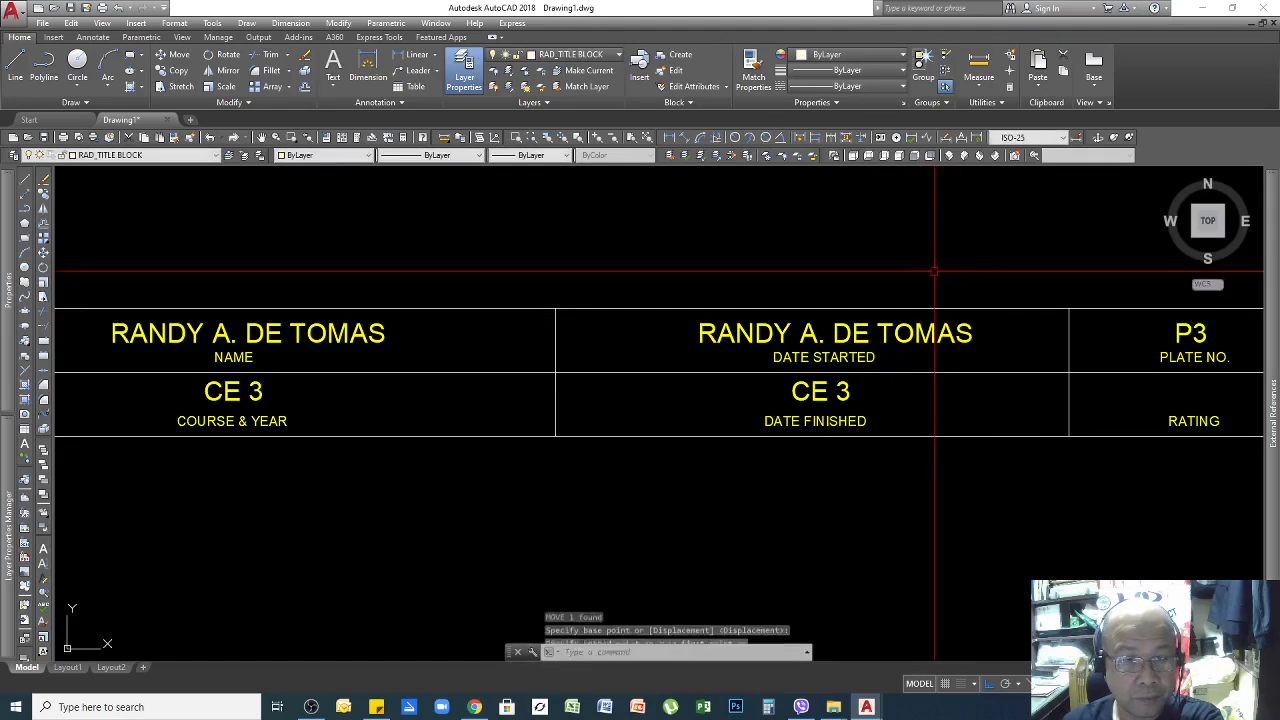
# Move the DATE FINISHED label horizontally to line it up beneath DATE STARTED.
pyautogui.click(851, 431)
pyautogui.write('M')
pyautogui.press('Return')
pyautogui.click(850, 505)
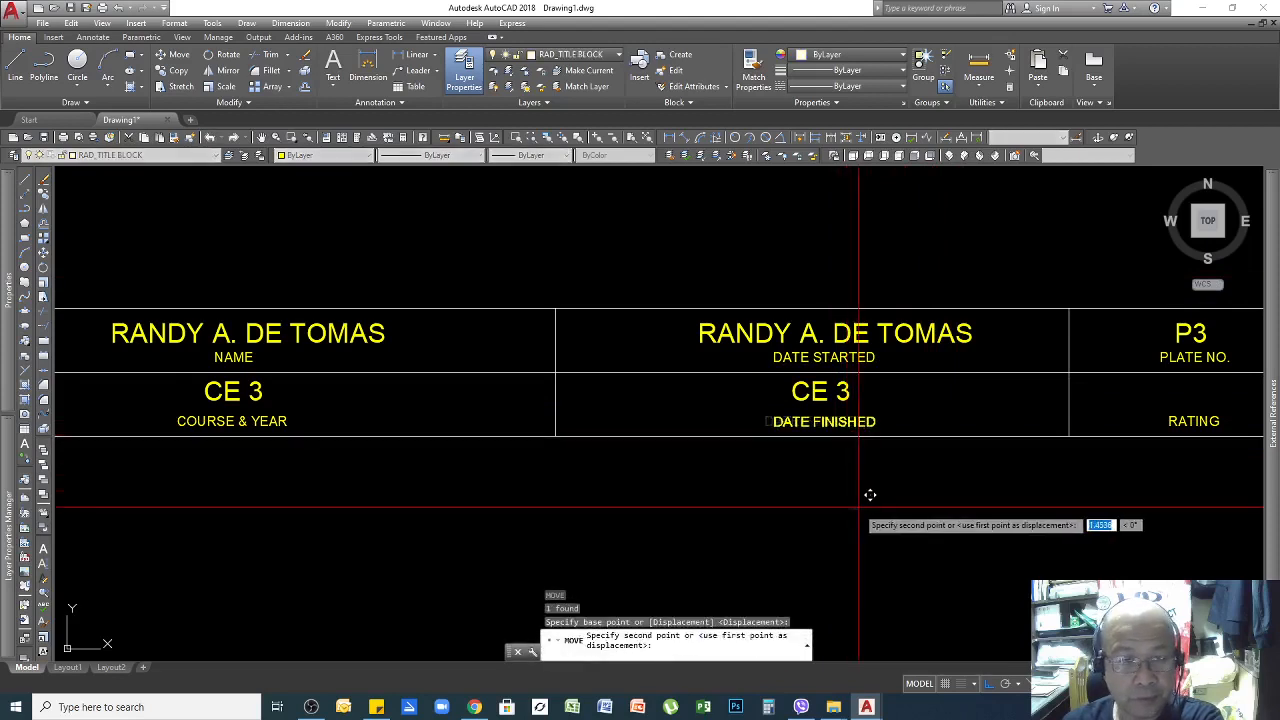
pyautogui.click(868, 495)
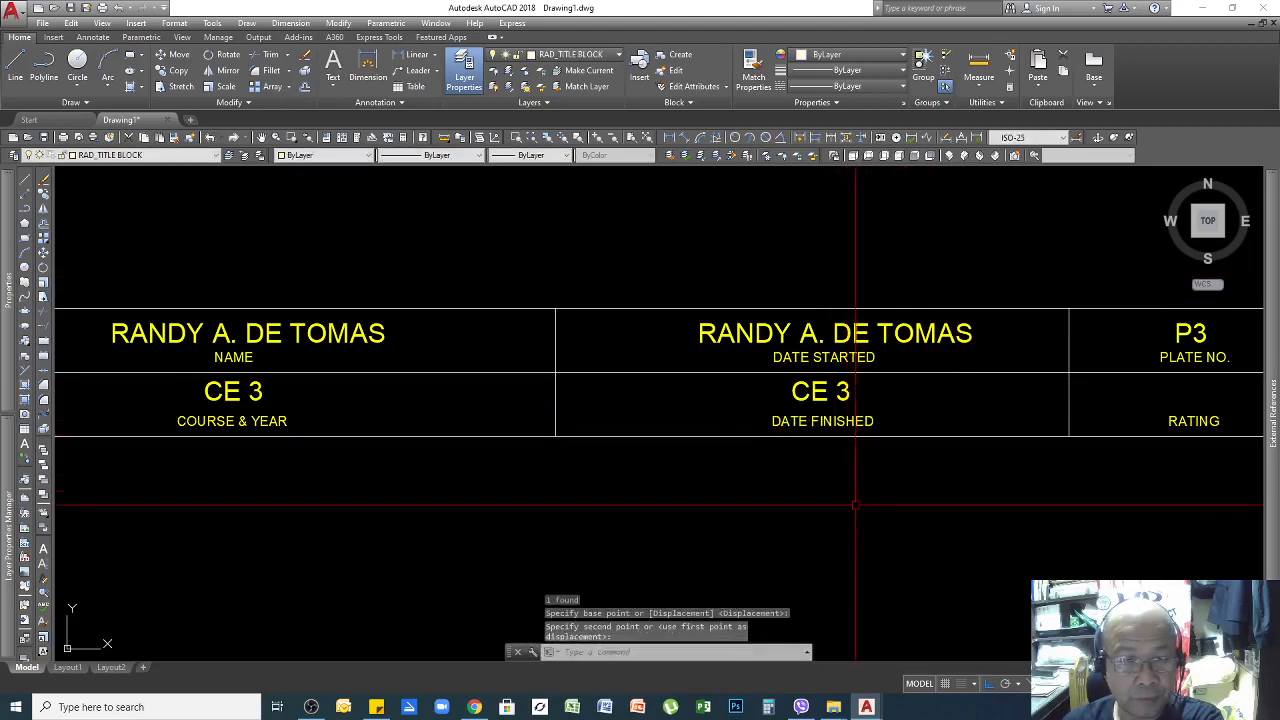
# Replace the copied name above DATE STARTED with FEBRUARY 1, 2021.
pyautogui.doubleClick(946, 333)
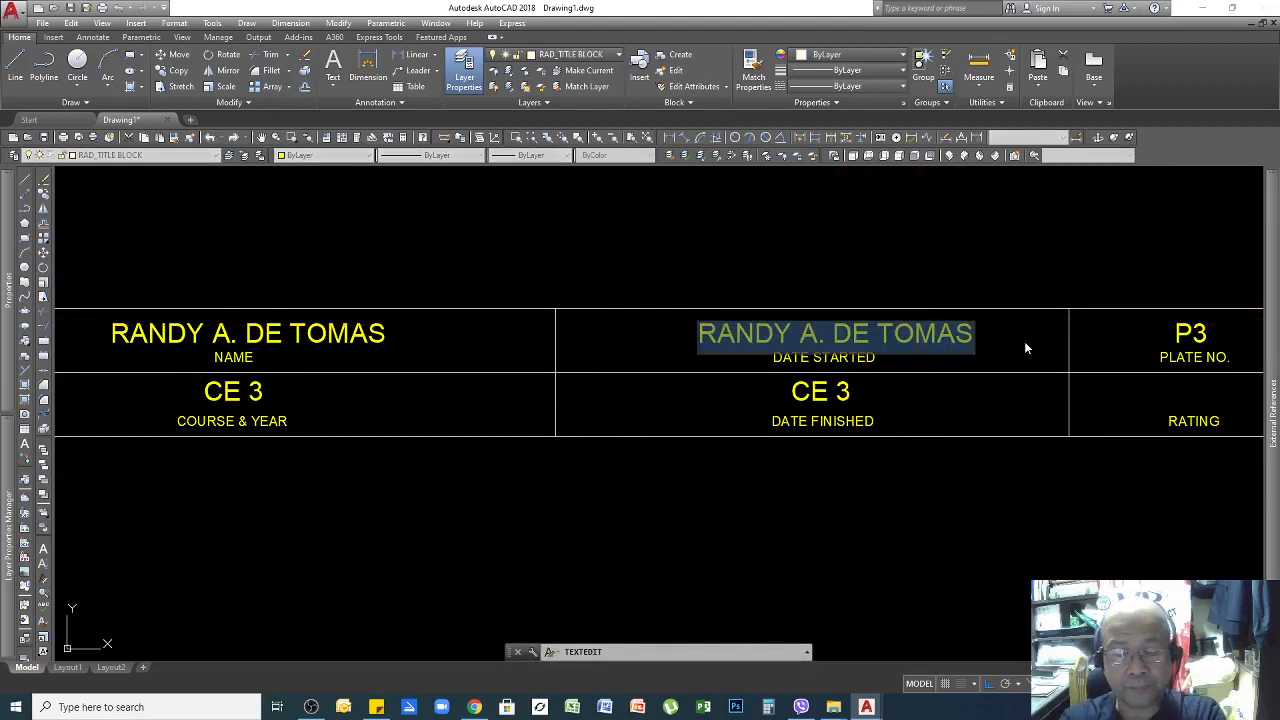
pyautogui.write('SE')
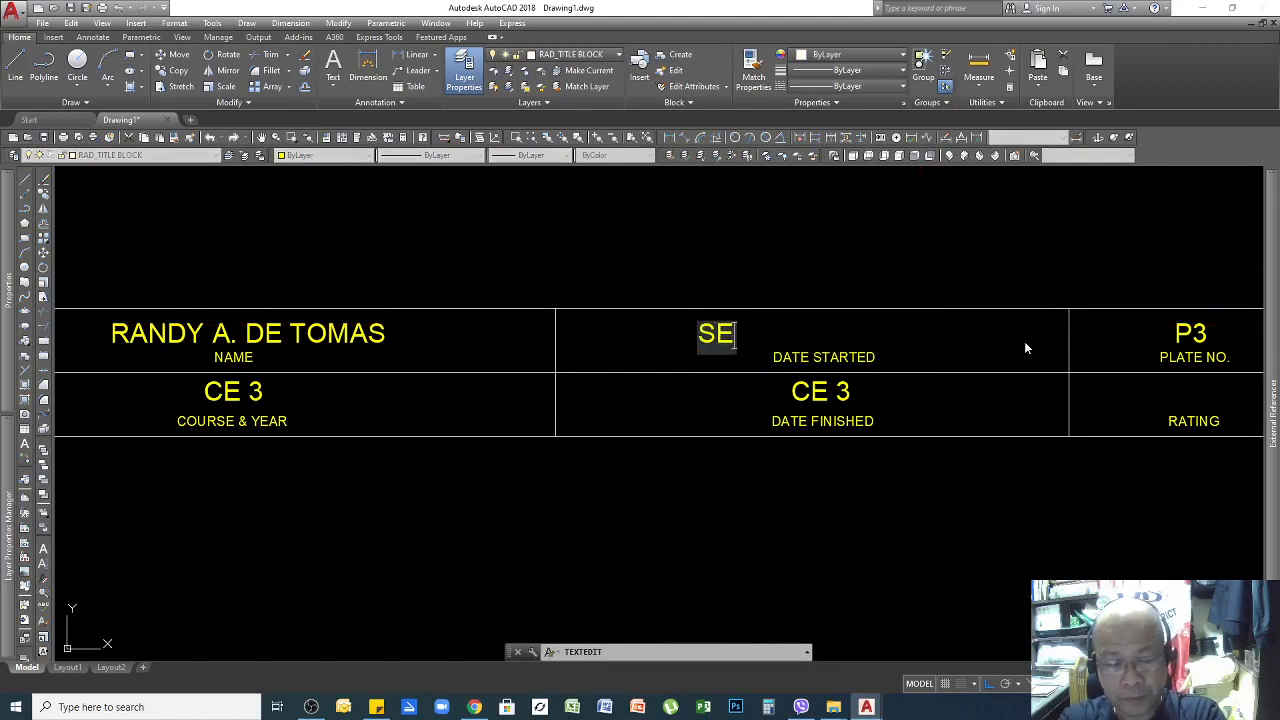
pyautogui.press('BackSpace')
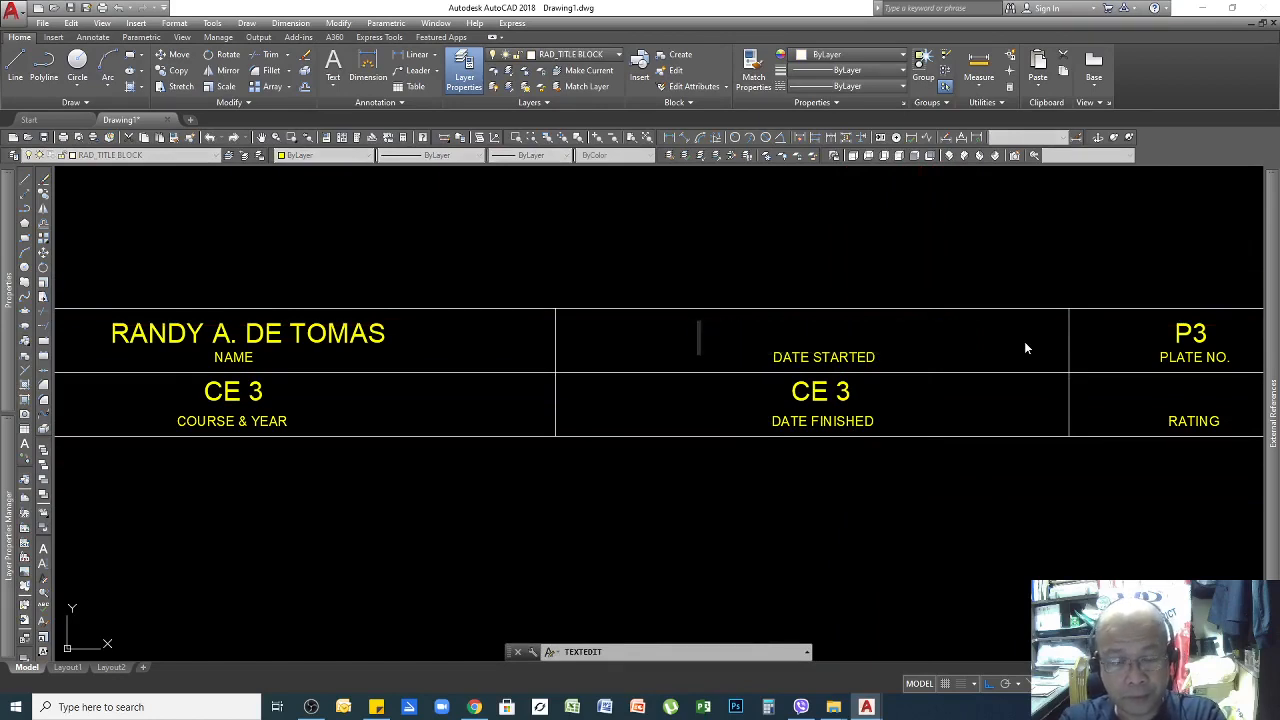
pyautogui.write('JAN')
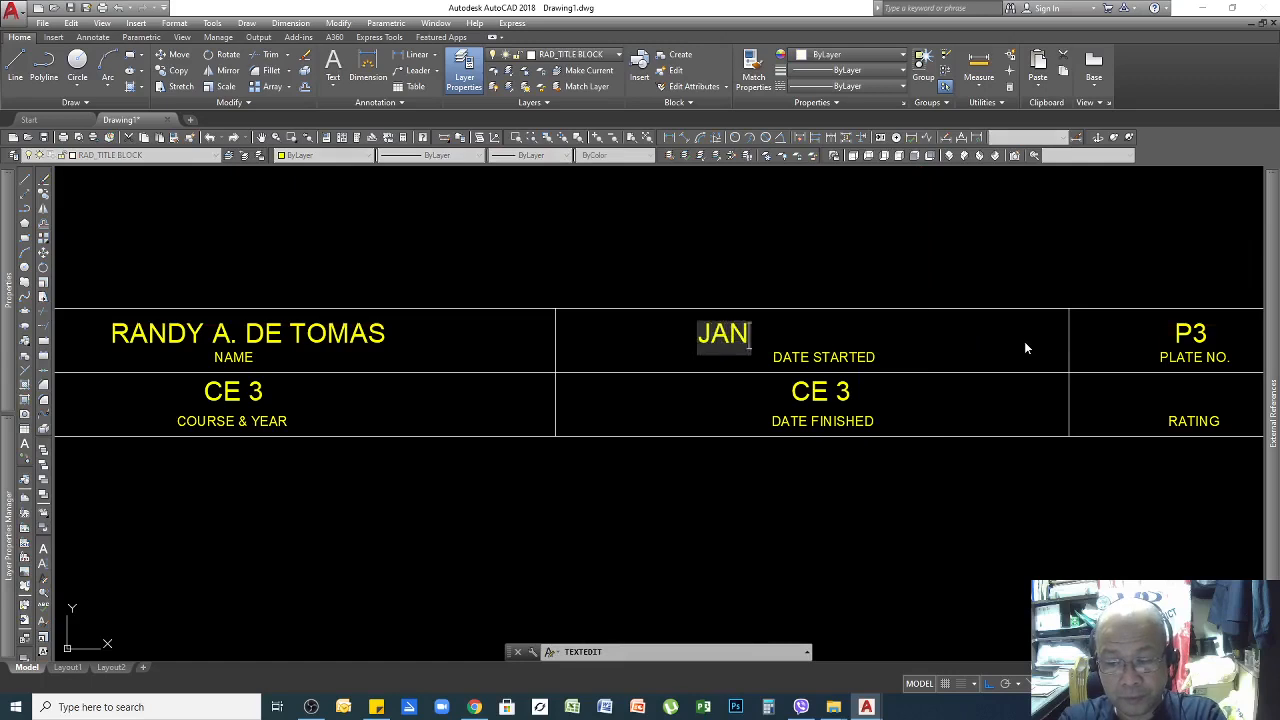
pyautogui.press('BackSpace')
pyautogui.press('BackSpace')
pyautogui.write('FR')
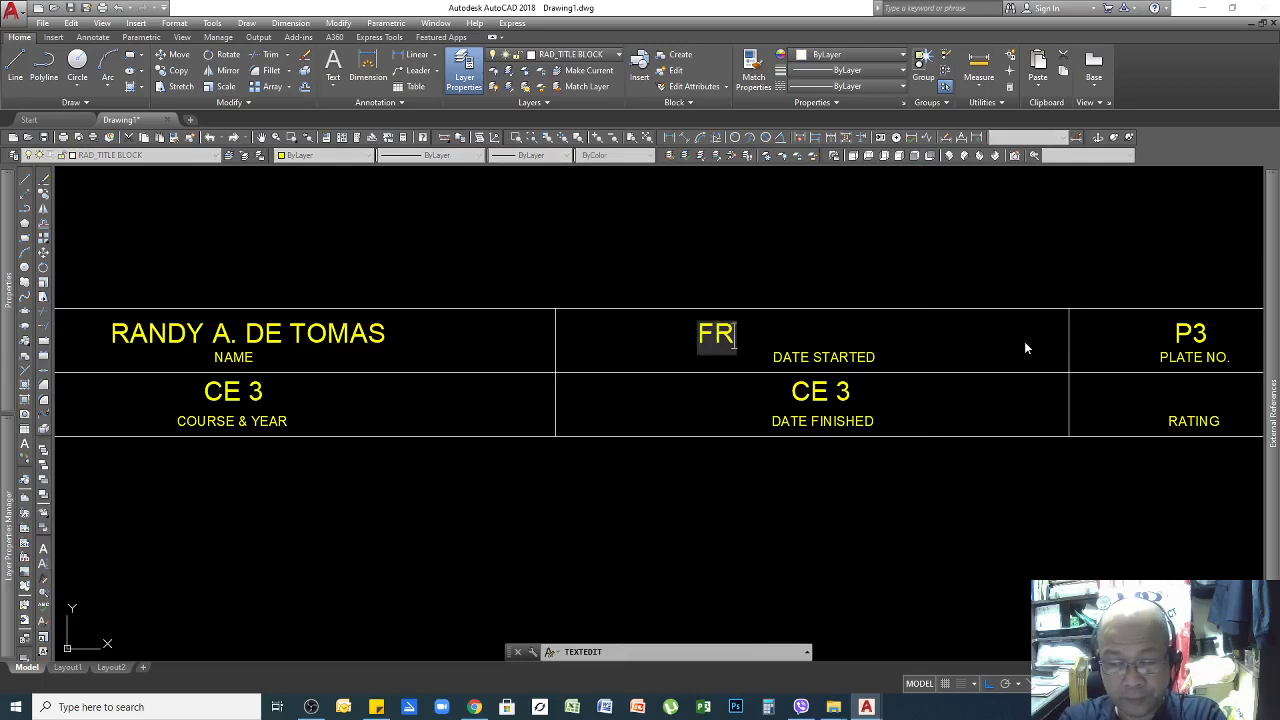
pyautogui.press('BackSpace')
pyautogui.write('EBRUARY')
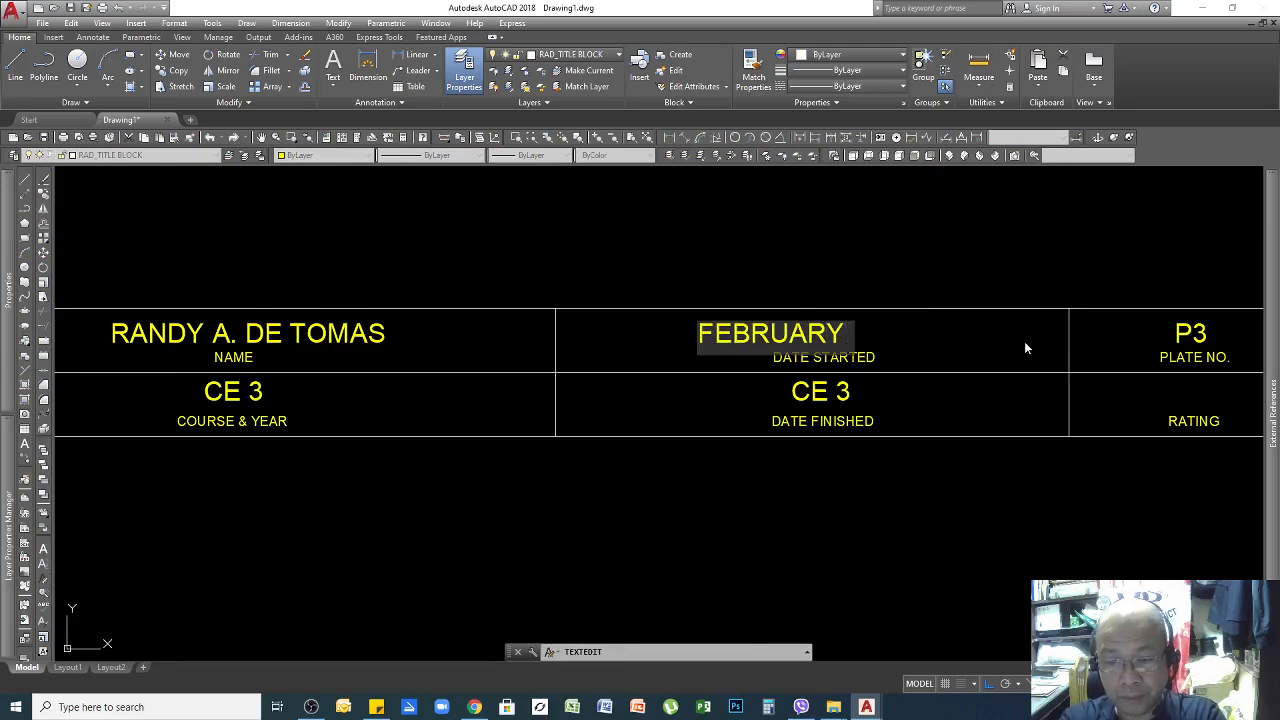
pyautogui.write(' 1, 2021')
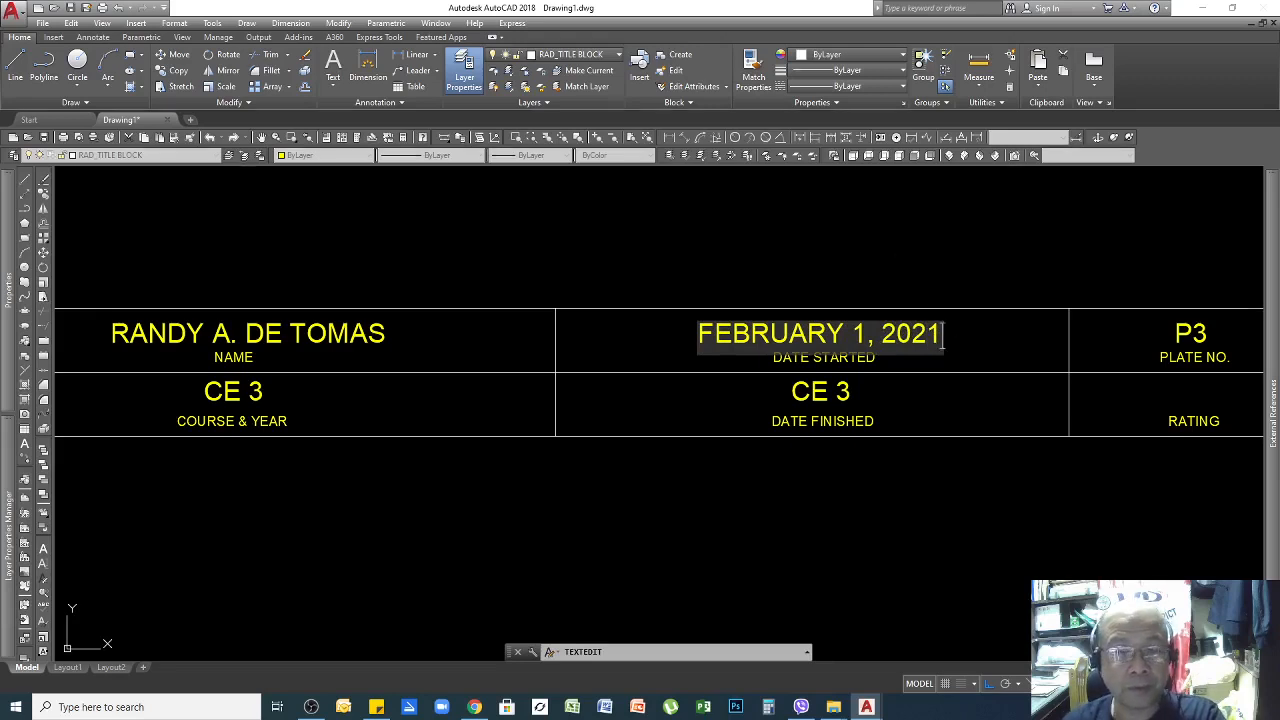
pyautogui.press('Return')
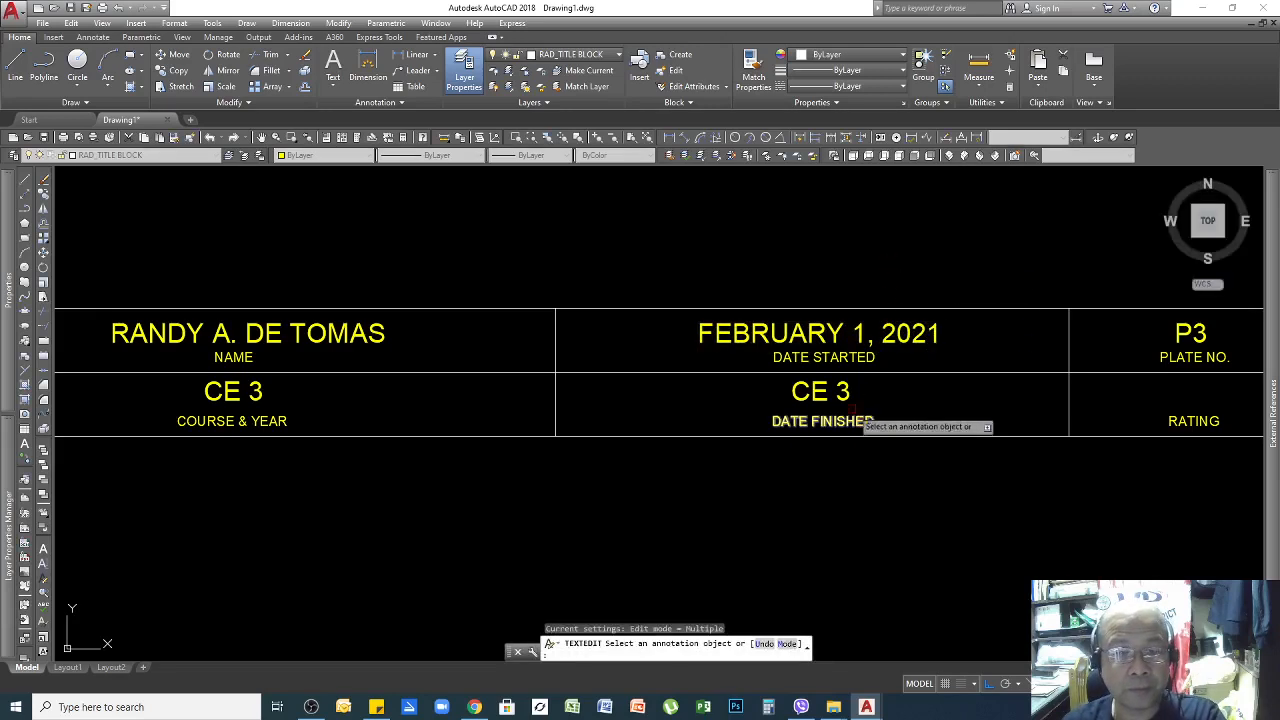
# Replace the CE 3 text above DATE FINISHED with FEBRUARY 2, 2021 and end text editing.
pyautogui.click(845, 393)
pyautogui.write('FEB')
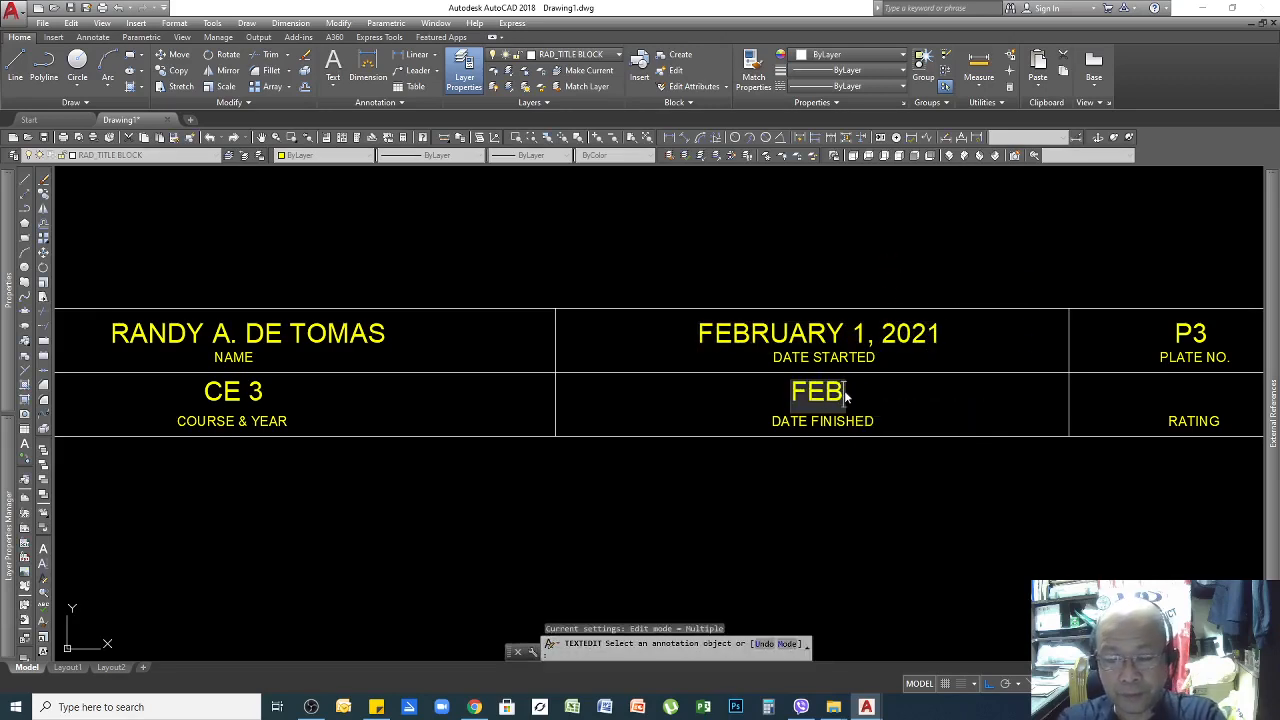
pyautogui.write('RUARY 22')
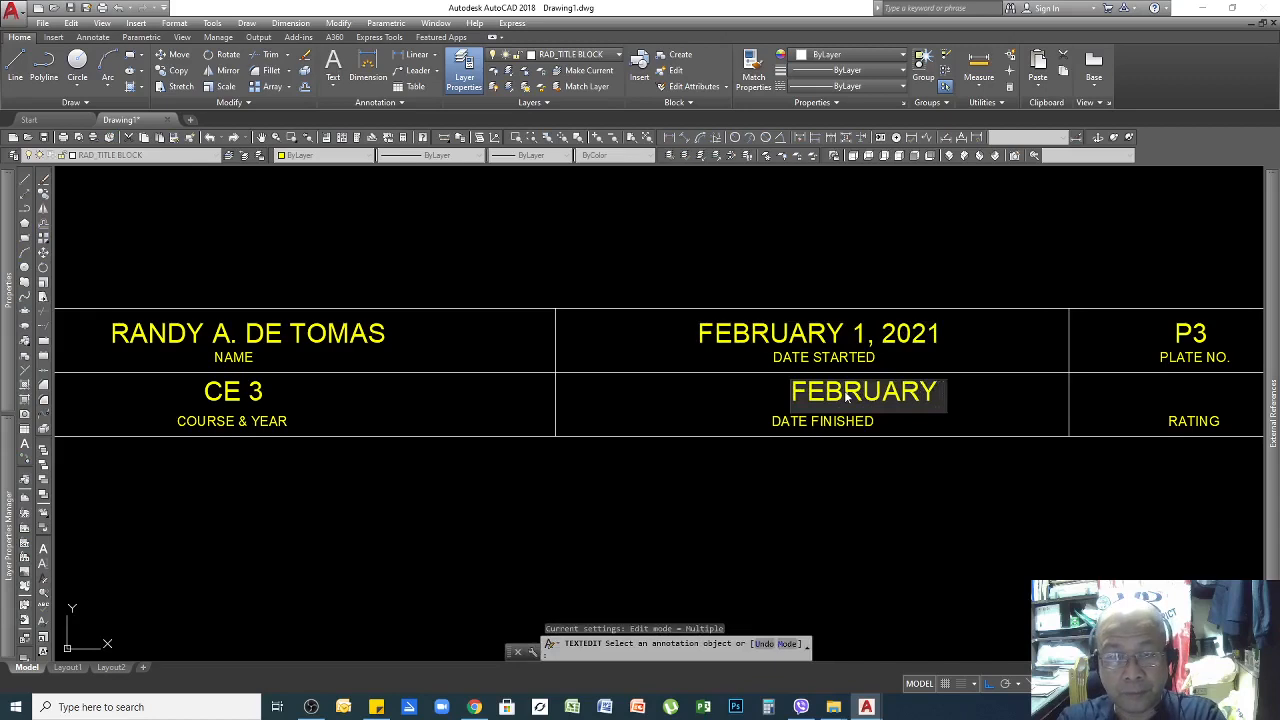
pyautogui.press('BackSpace')
pyautogui.press('BackSpace')
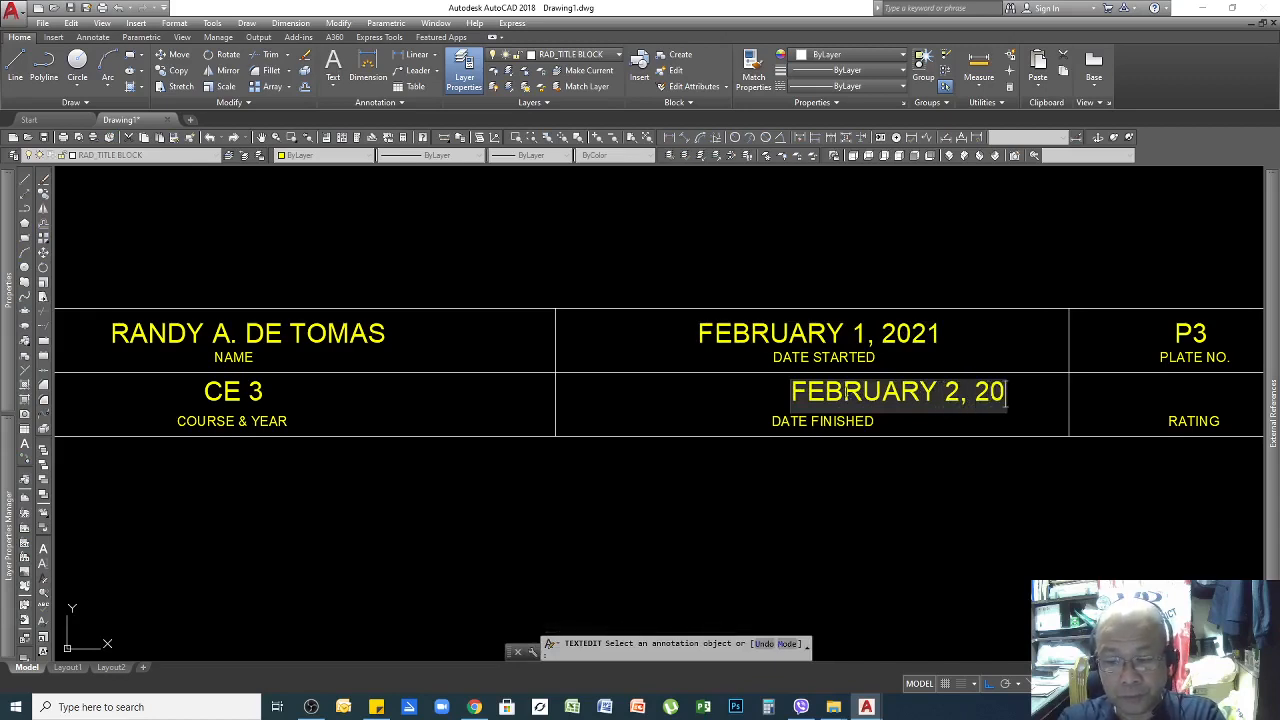
pyautogui.press('Return')
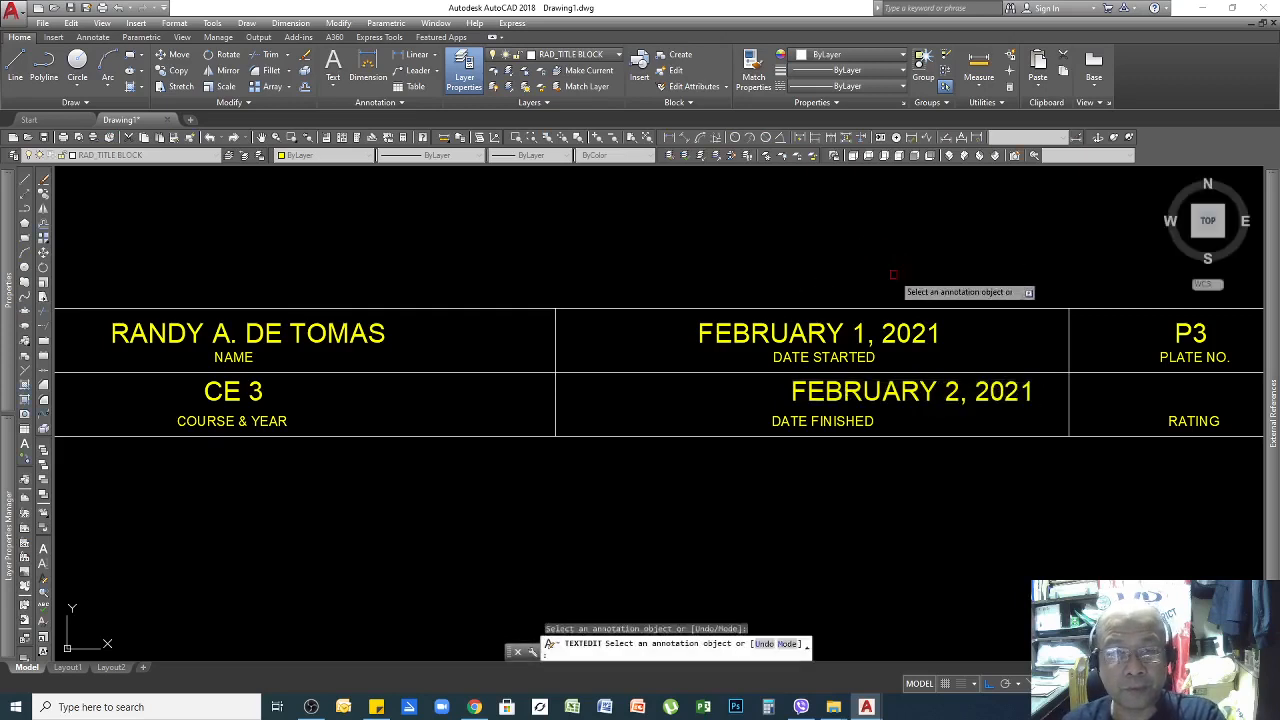
pyautogui.press('Return')
# Move the FEBRUARY 2, 2021 text horizontally to align it beneath FEBRUARY 1, 2021.
pyautogui.click(791, 393)
pyautogui.write('M')
pyautogui.press('Return')
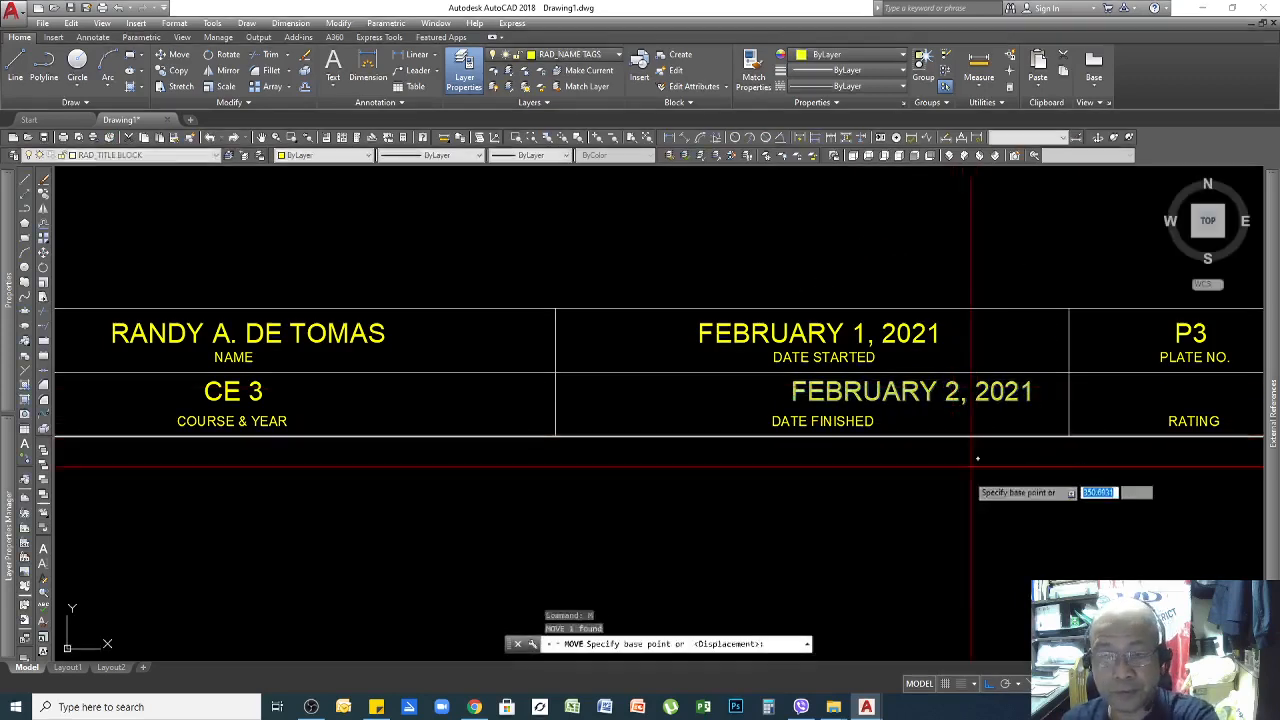
pyautogui.click(985, 502)
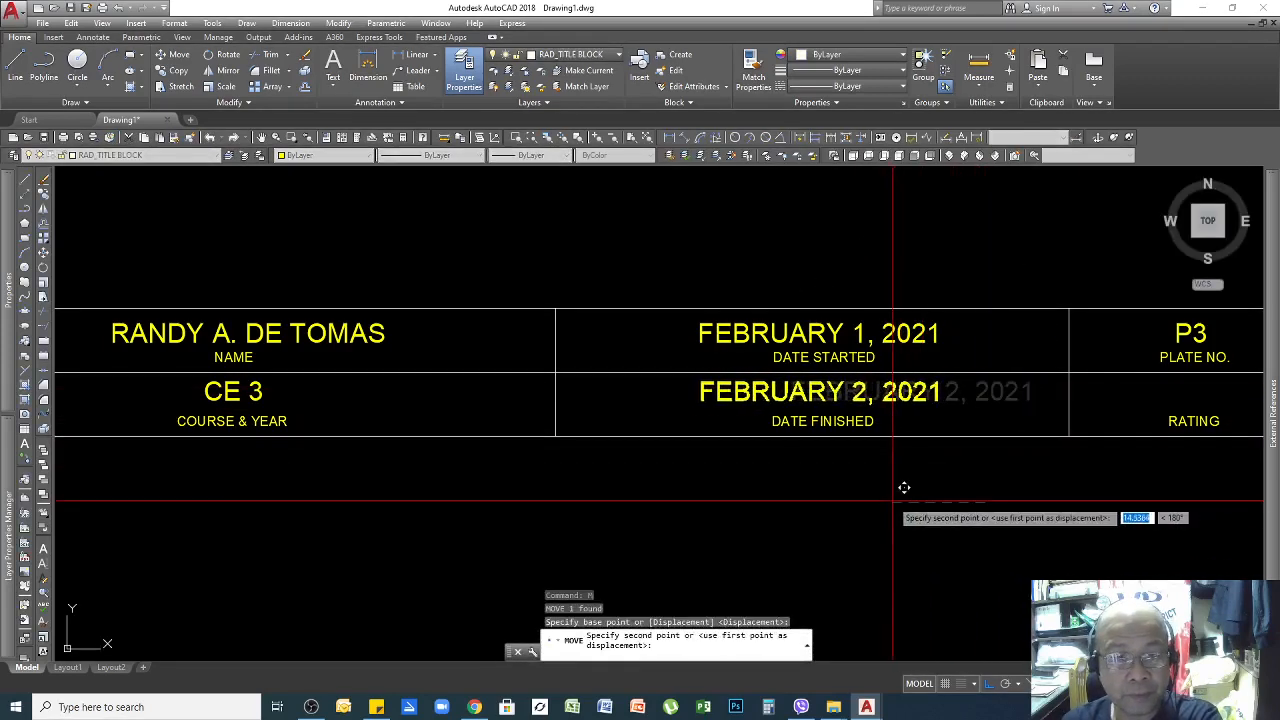
pyautogui.click(900, 488)
# Change the NAME label in the column between the logo cell and the dates to SCHEDULE.
pyautogui.scroll(-5, 1074, 436)
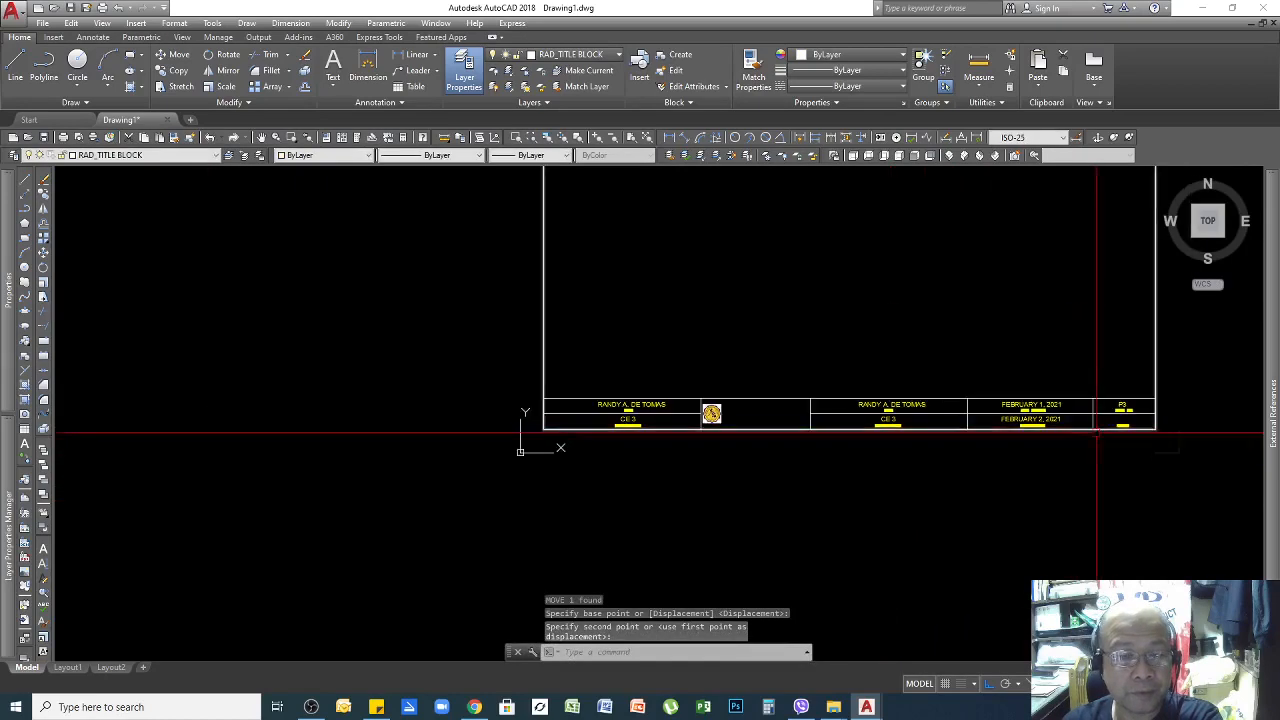
pyautogui.scroll(4, 520, 429)
pyautogui.scroll(-2, 790, 394)
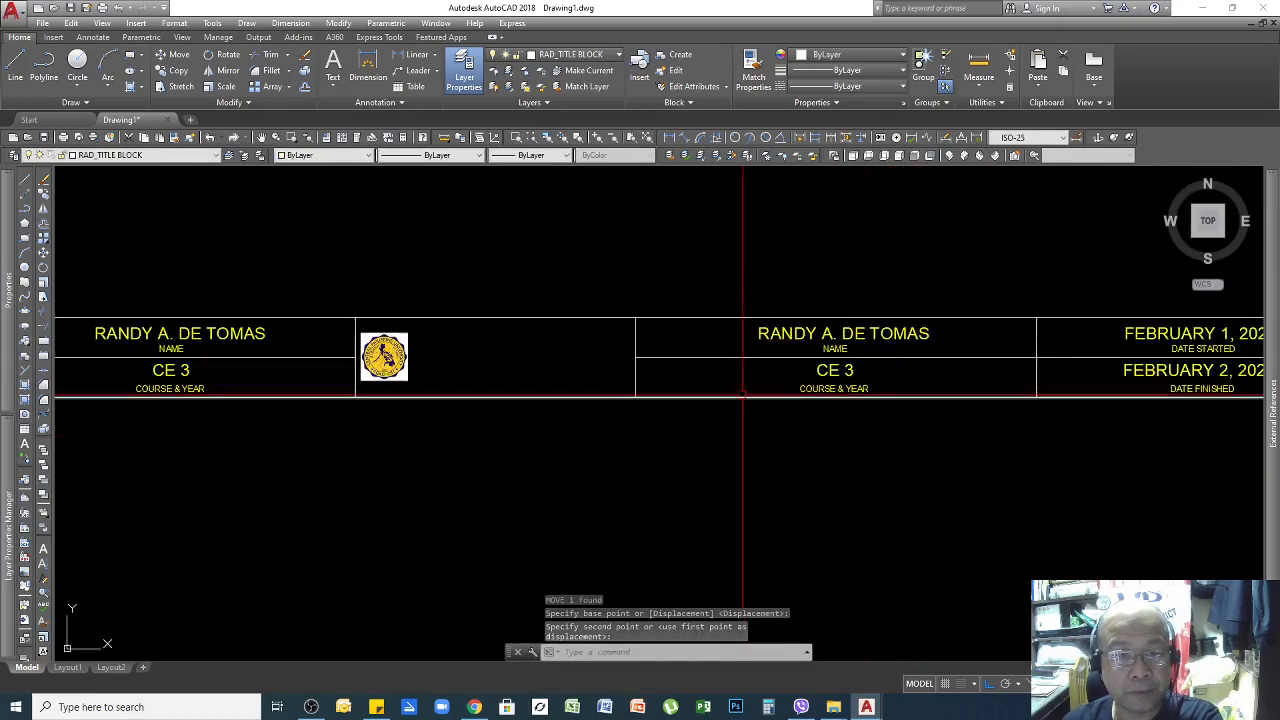
pyautogui.scroll(2, 860, 352)
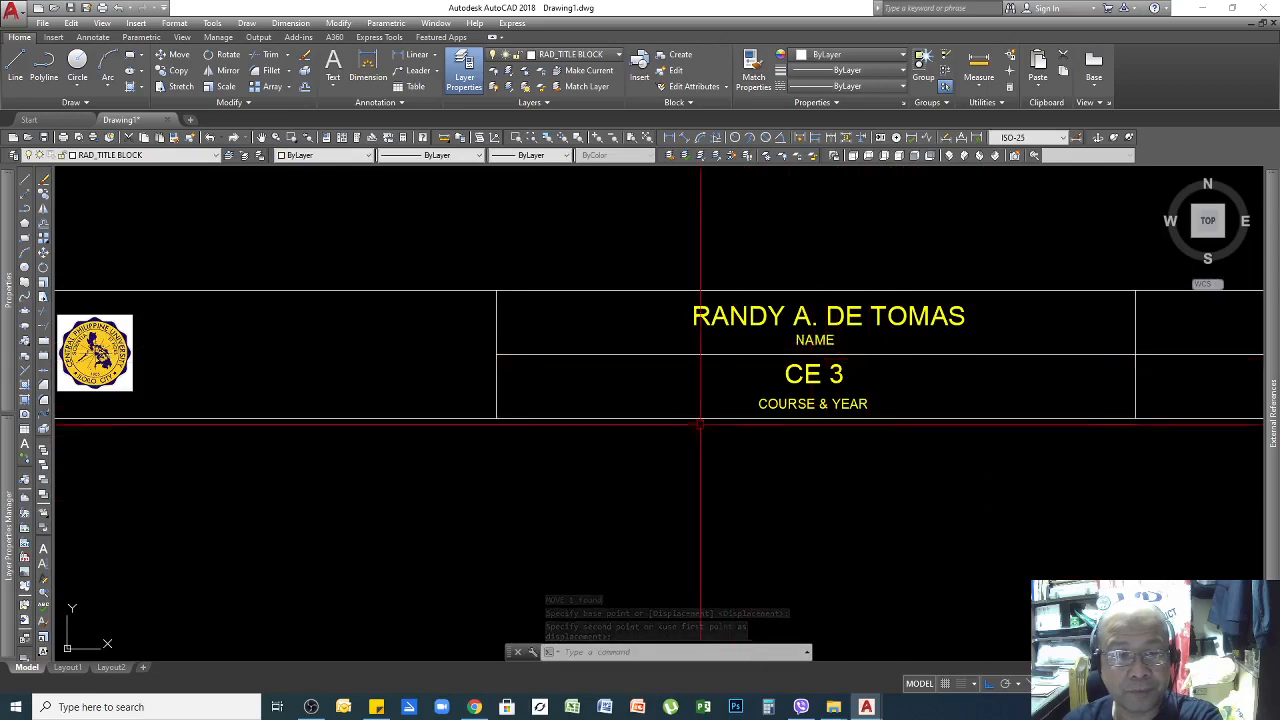
pyautogui.scroll(-2, 771, 386)
pyautogui.scroll(2, 777, 380)
pyautogui.scroll(-1, 729, 380)
pyautogui.scroll(-2, 729, 380)
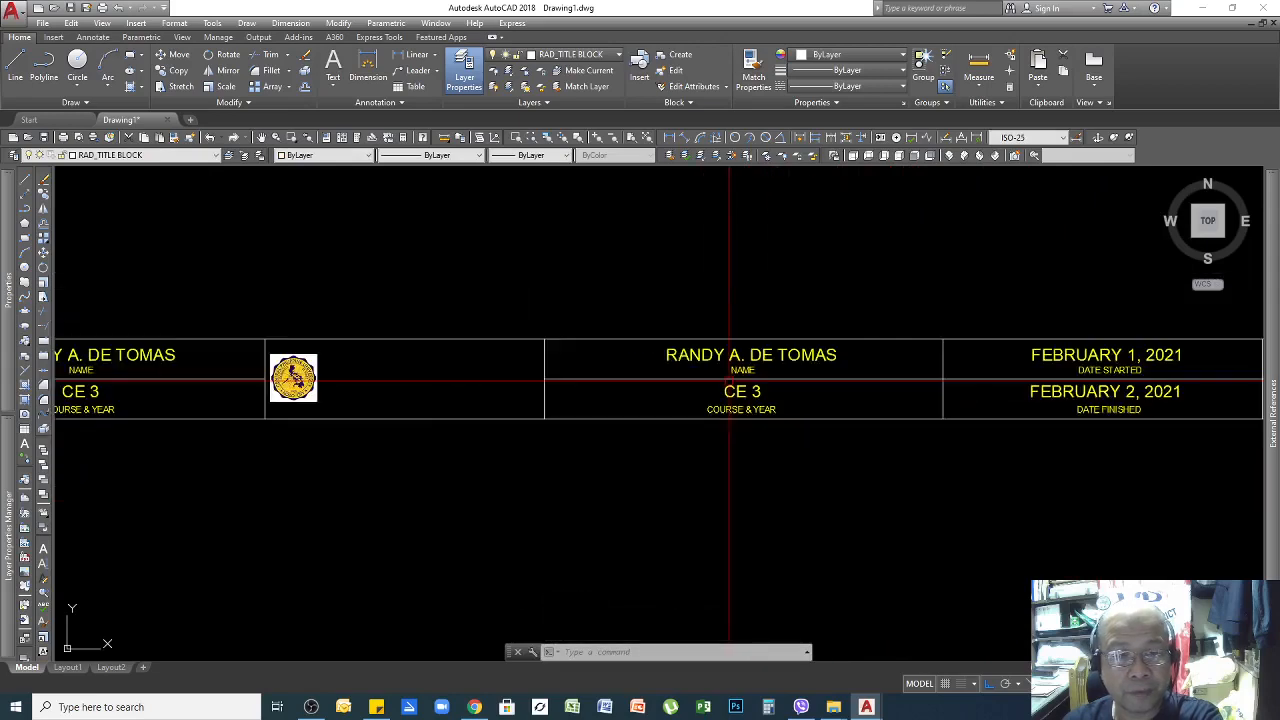
pyautogui.scroll(3, 729, 380)
pyautogui.doubleClick(754, 366)
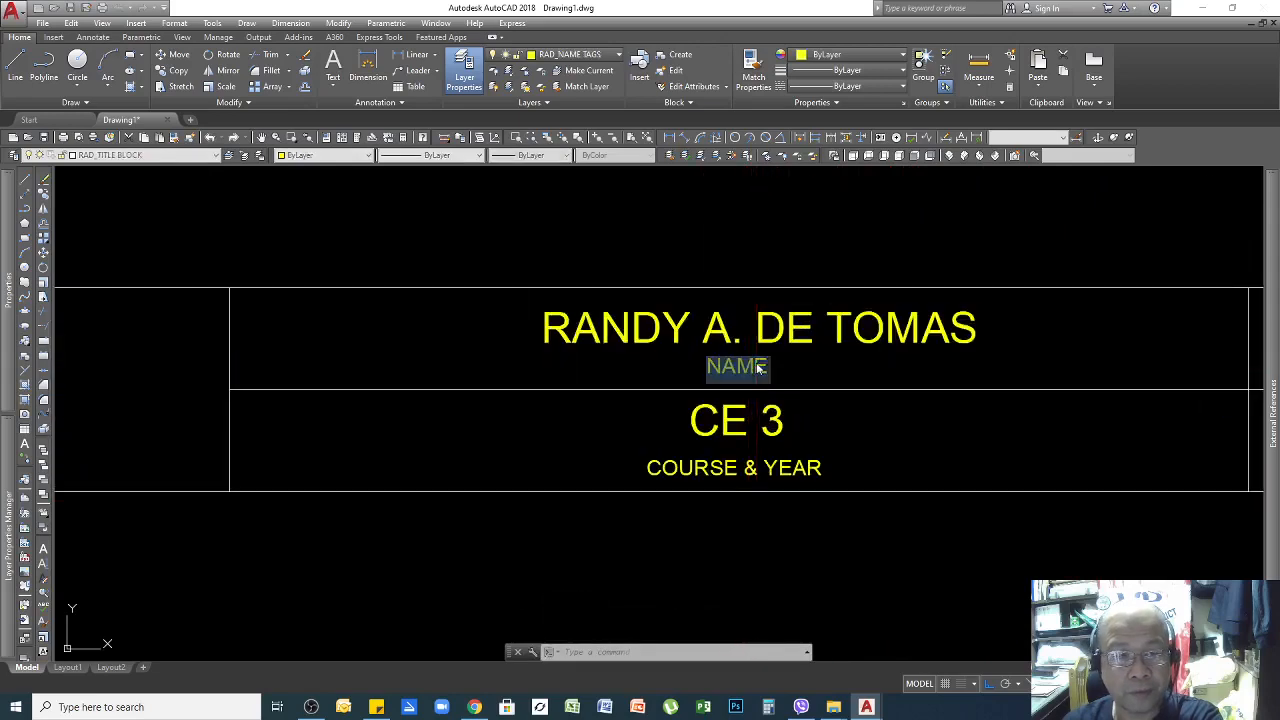
pyautogui.write('SCHEDU')
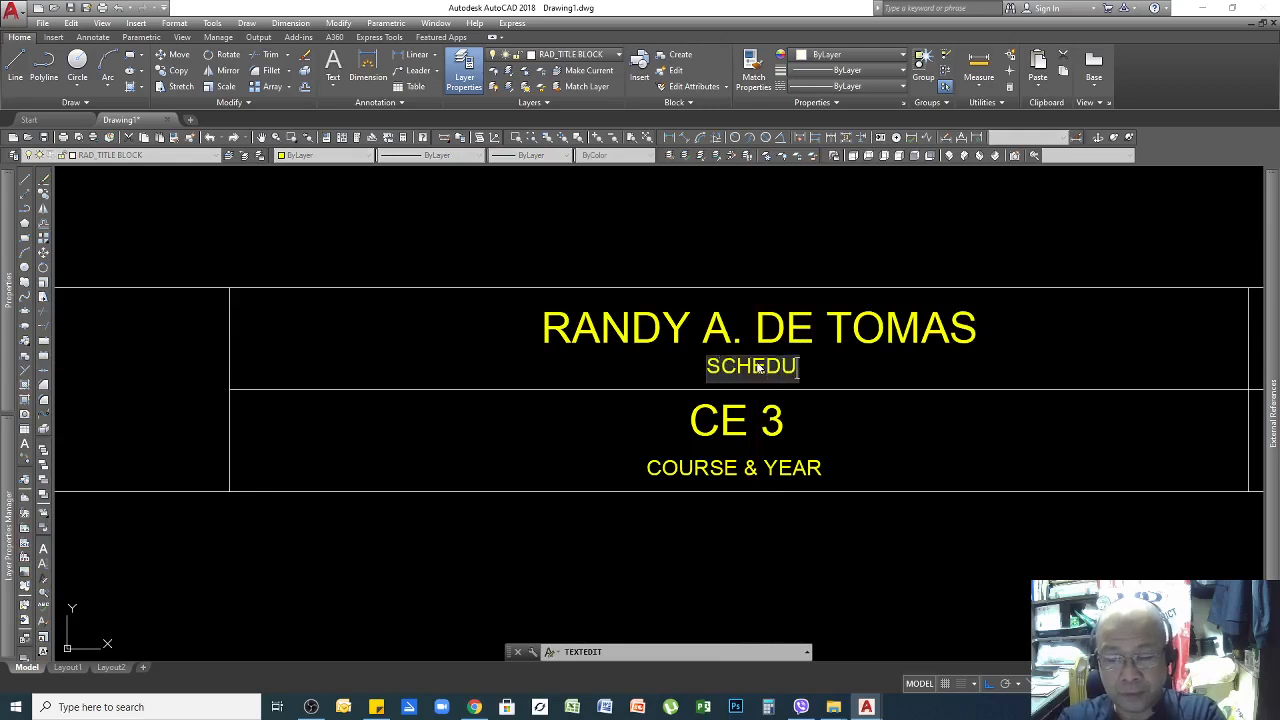
pyautogui.write('LE')
pyautogui.press('Return')
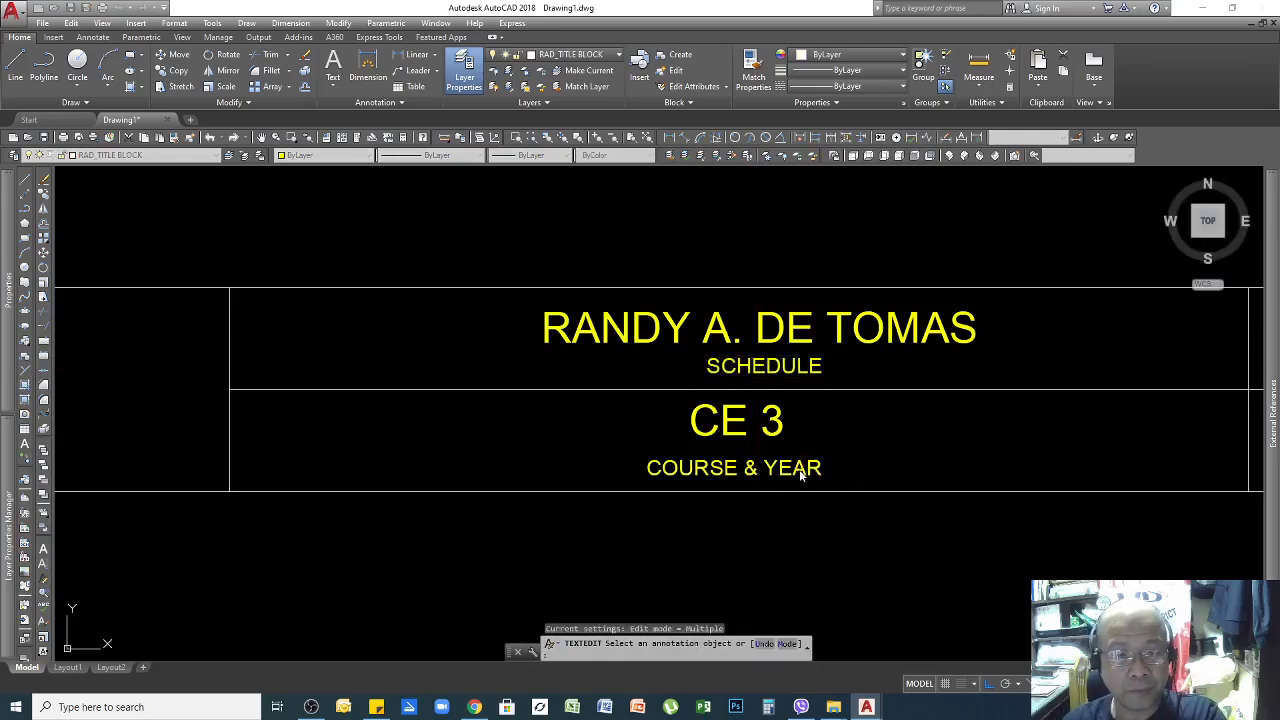
# Change the COURSE & YEAR label in the schedule column to INSTRUCTOR.
pyautogui.click(799, 469)
pyautogui.write('INSTRUCT')
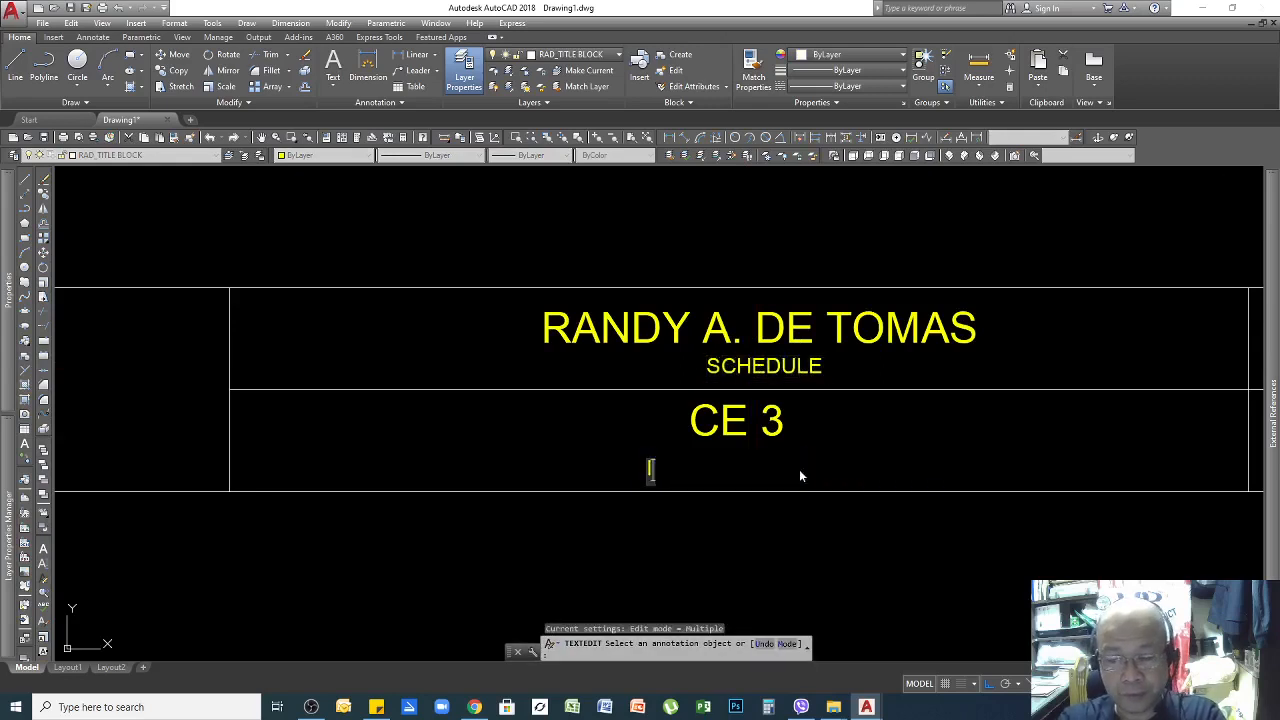
pyautogui.write('OR')
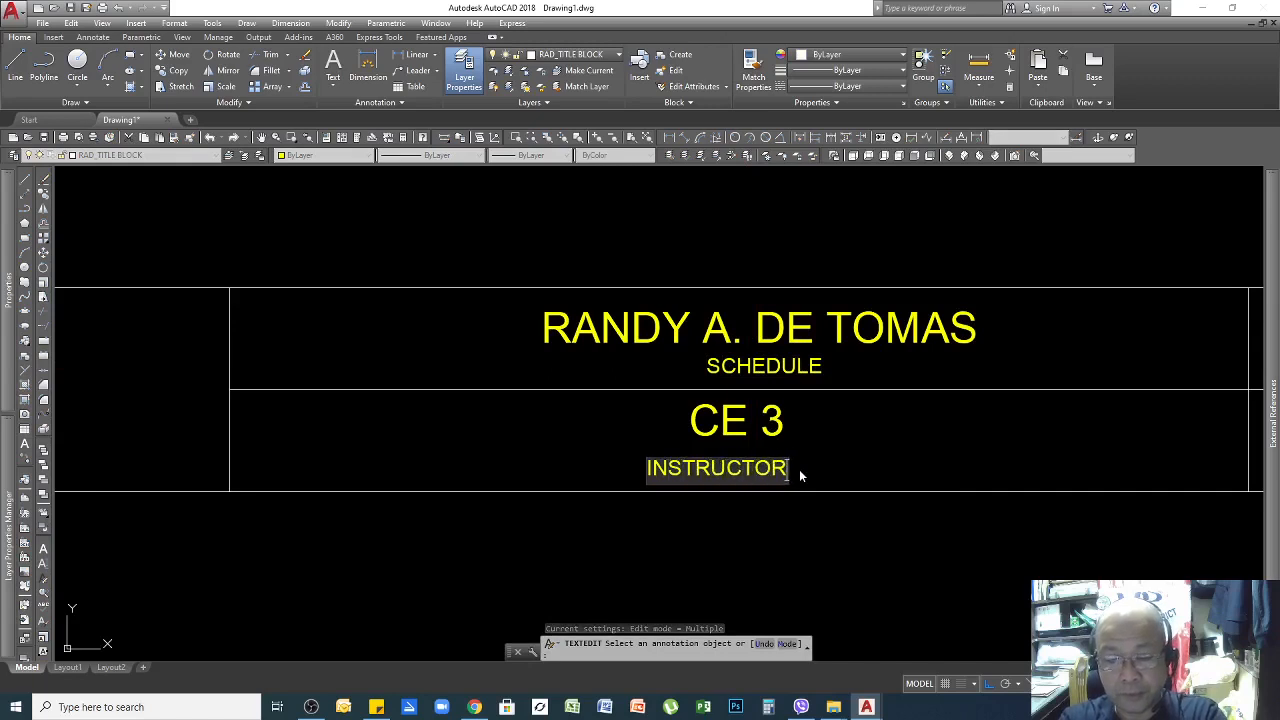
pyautogui.press('Return')
# Replace the CE 3 text above INSTRUCTOR with the instructor's full name, prefixed with AR. and followed by UAP.
pyautogui.click(777, 419)
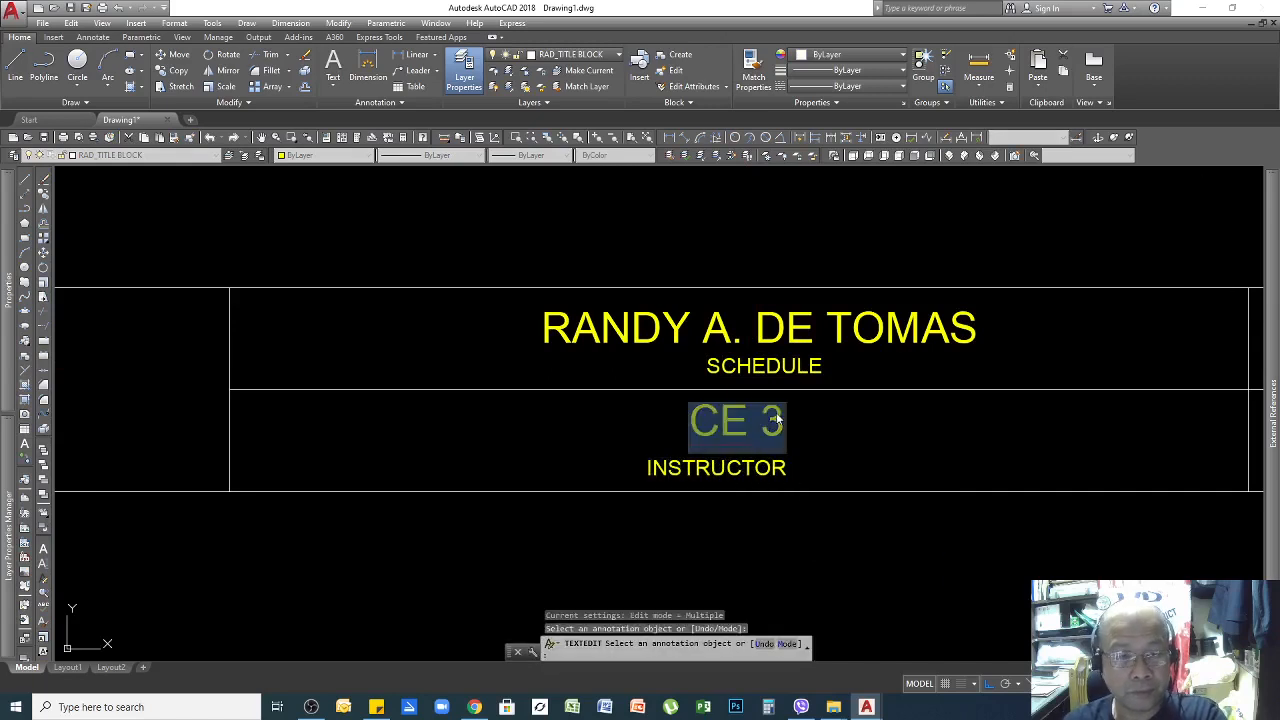
pyautogui.write('AR.')
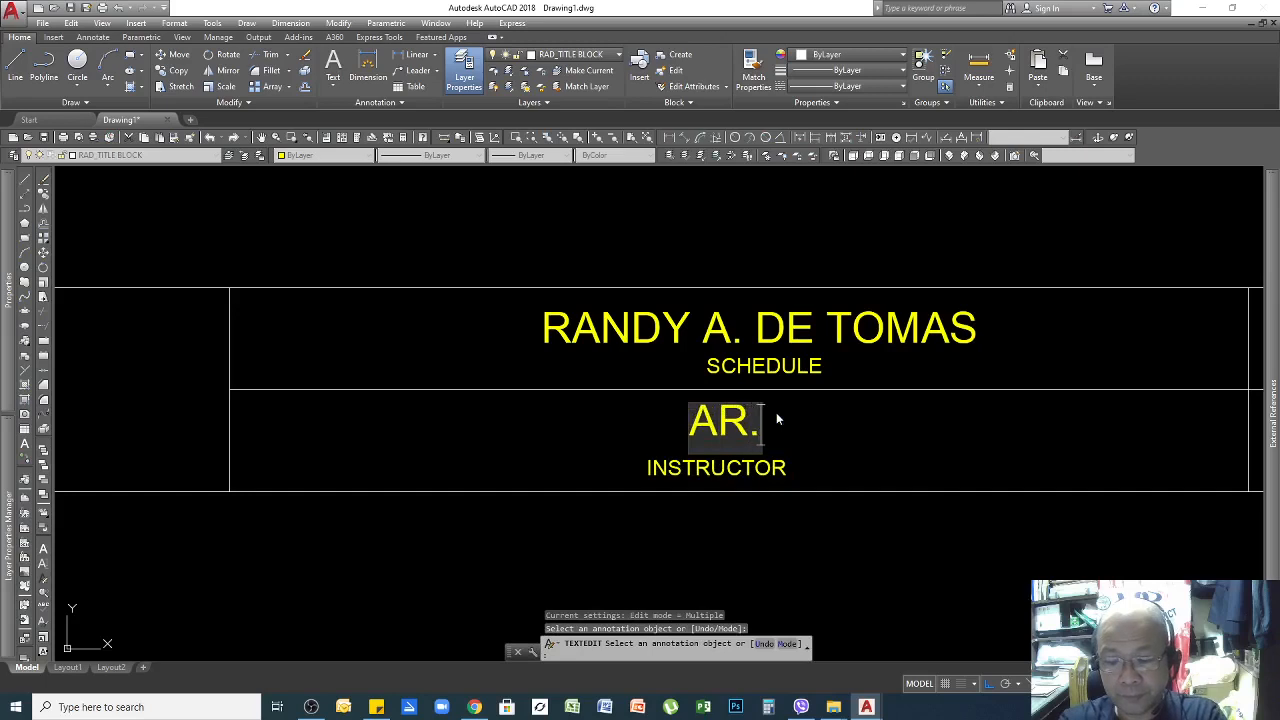
pyautogui.write(' RANDY A')
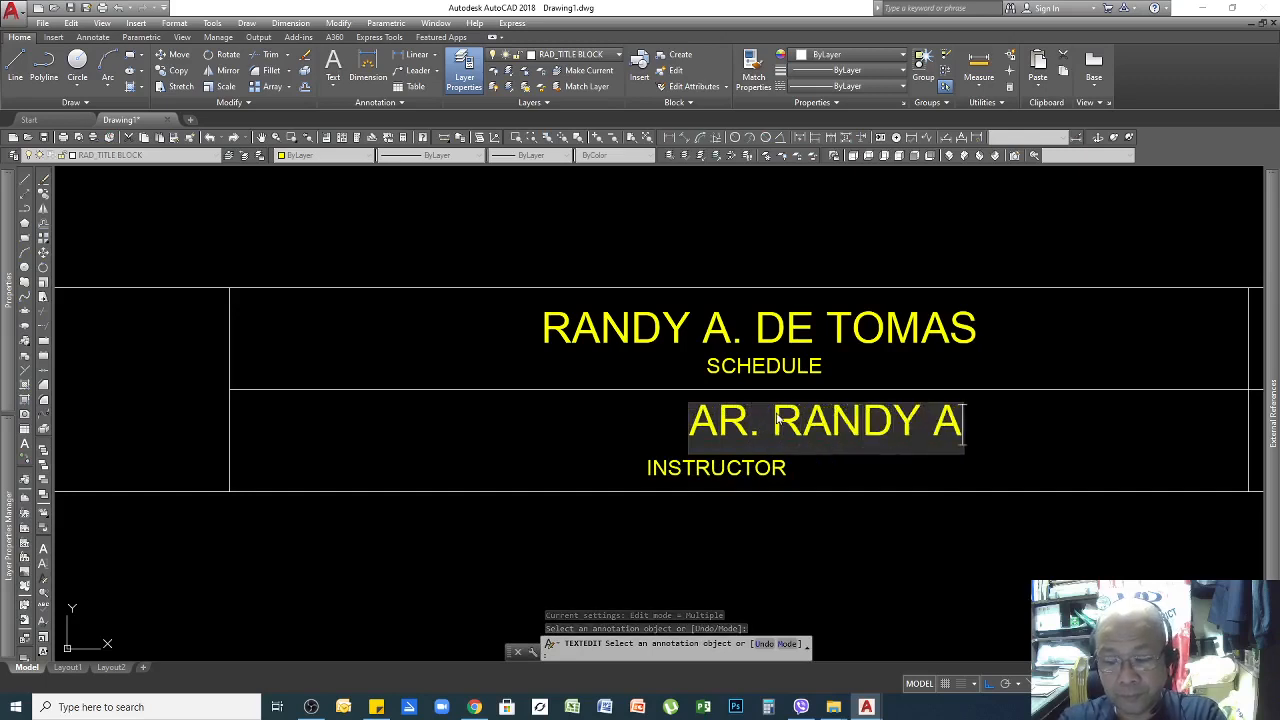
pyautogui.write('. DE TOMAS')
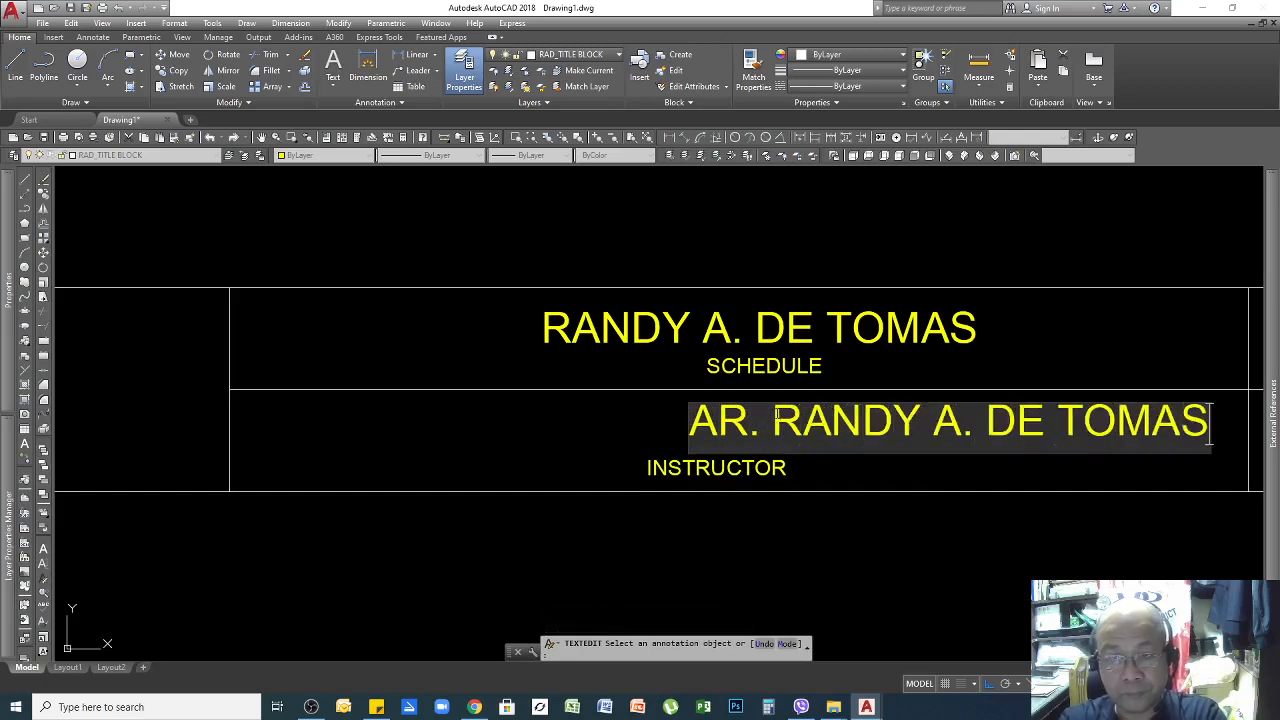
pyautogui.write(', UAP')
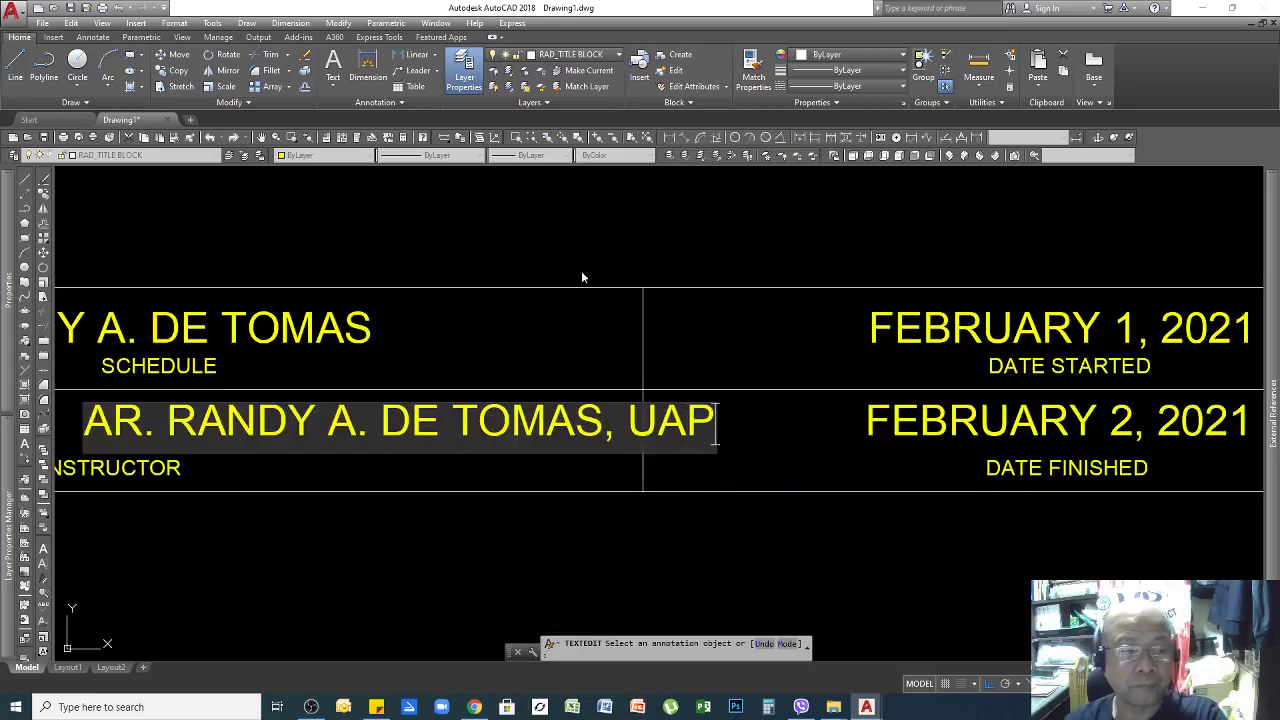
pyautogui.click(657, 234)
pyautogui.scroll(-4, 948, 326)
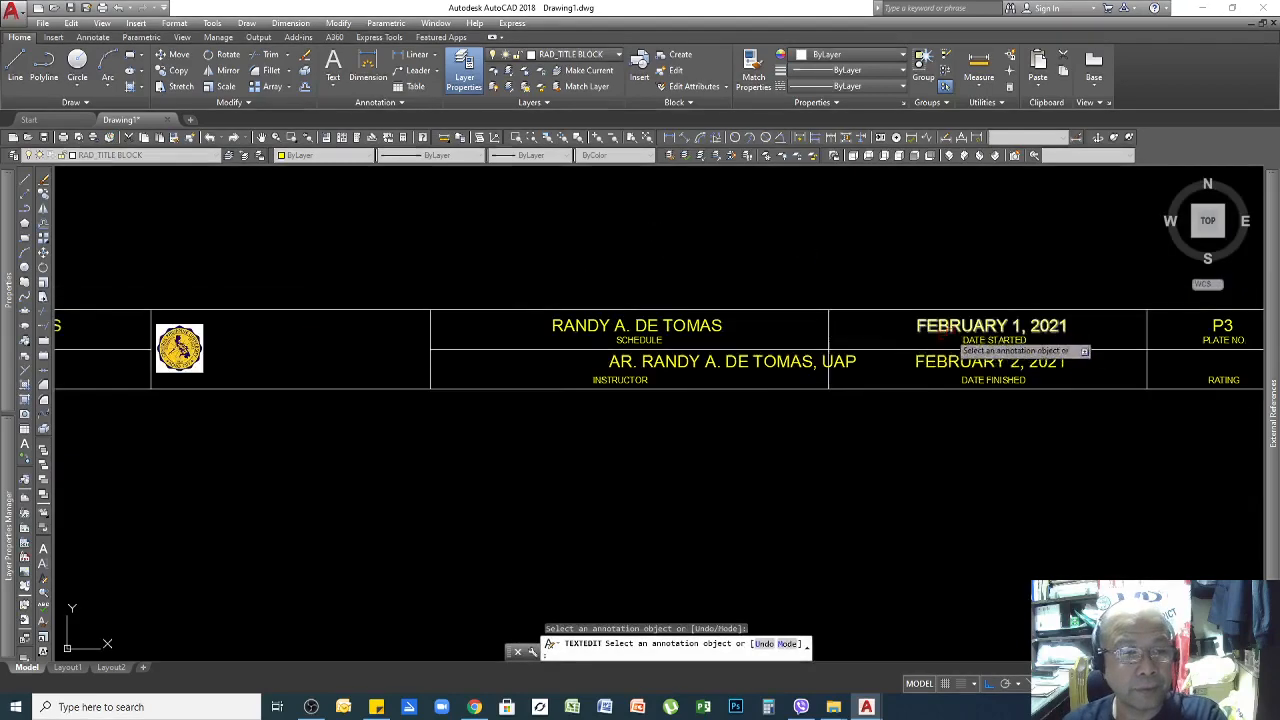
# Replace the copied name above SCHEDULE with MTTHF 00 - 00 and end text editing.
pyautogui.scroll(2, 715, 325)
pyautogui.click(703, 330)
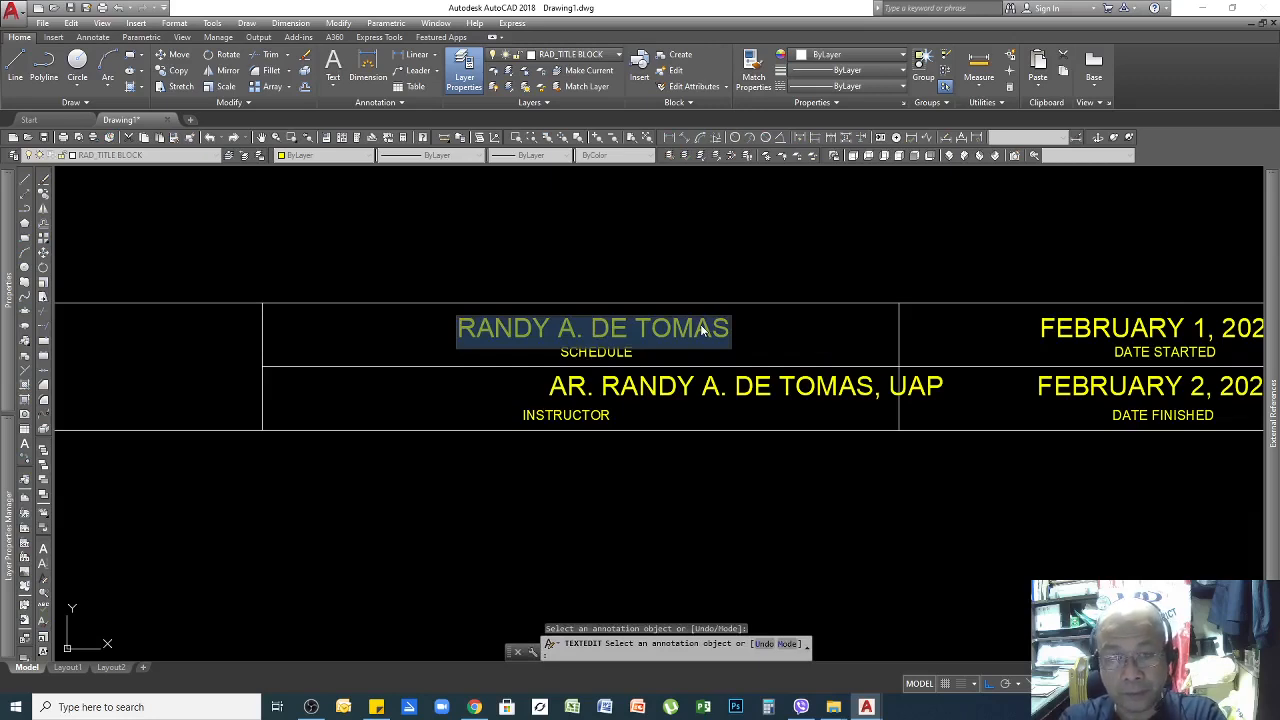
pyautogui.write('MM')
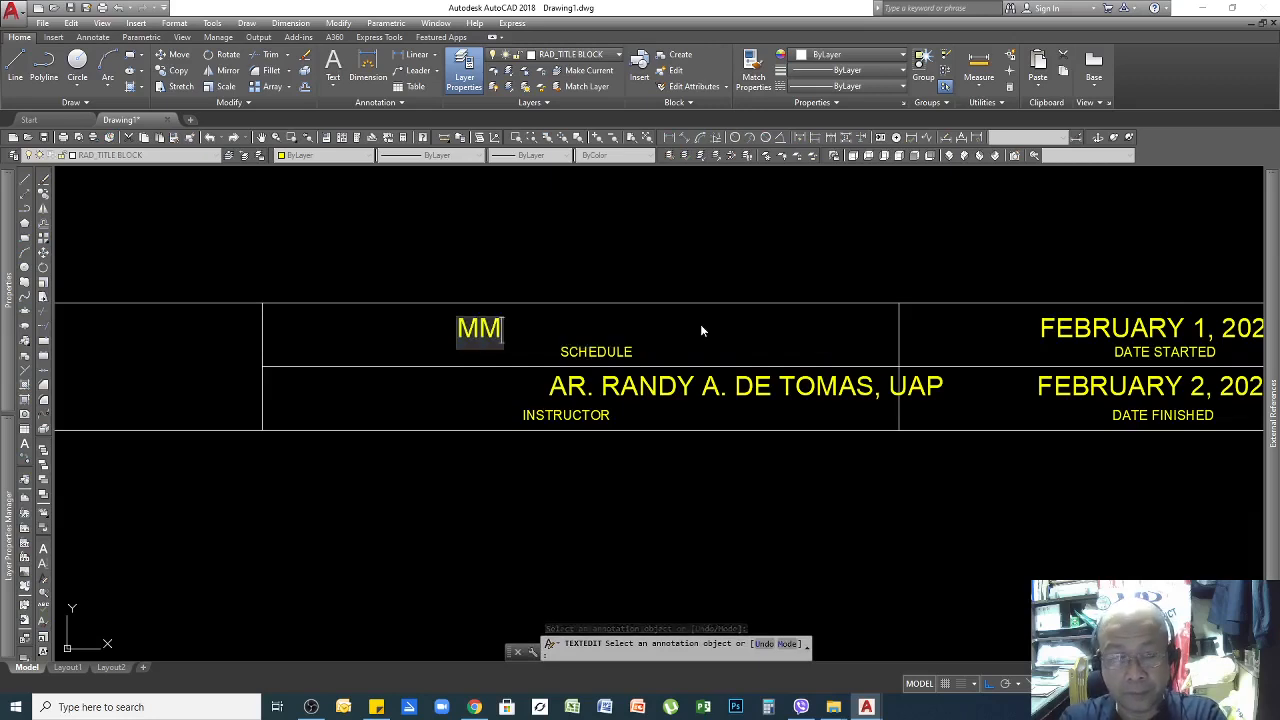
pyautogui.press('BackSpace')
pyautogui.write('TTHF')
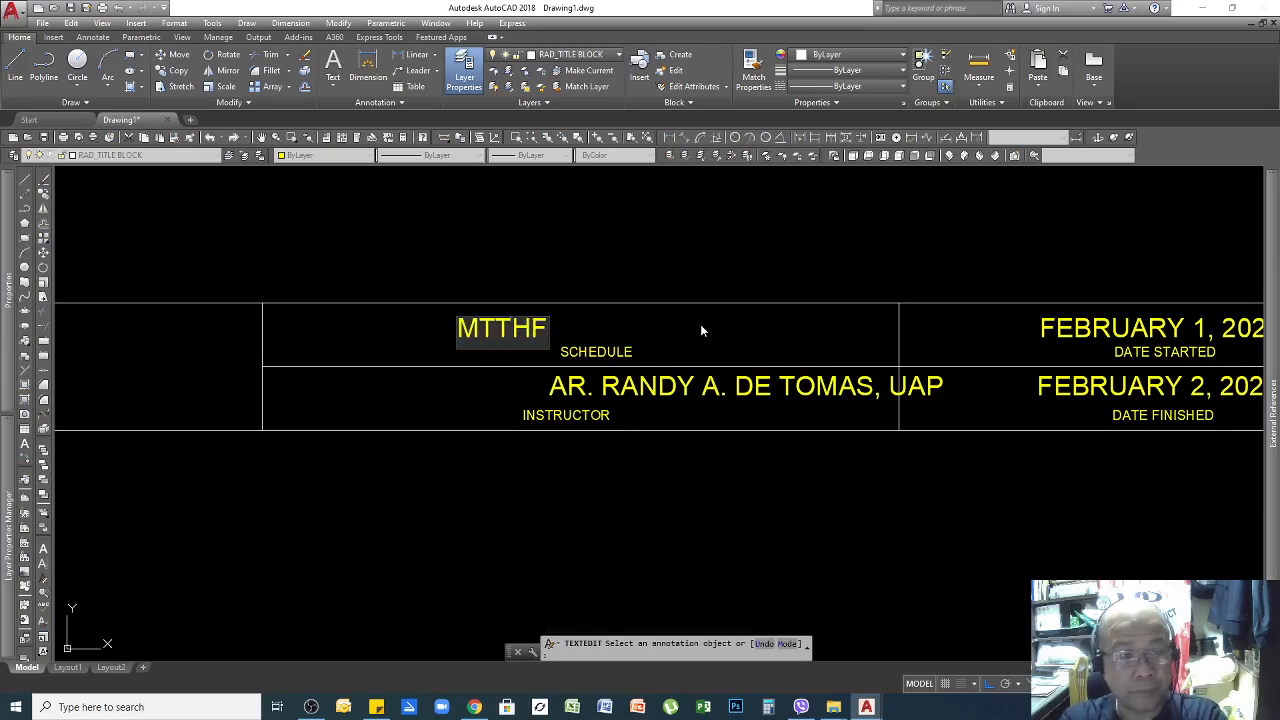
pyautogui.write(' ---')
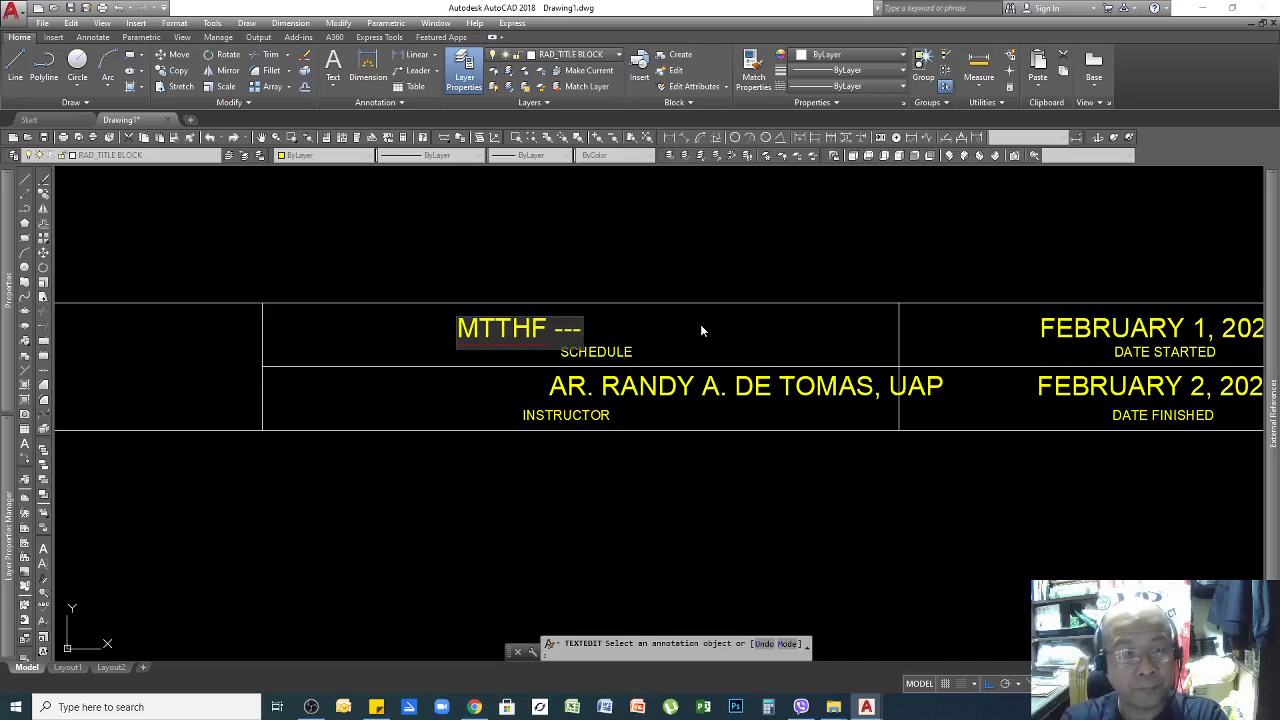
pyautogui.press('BackSpace')
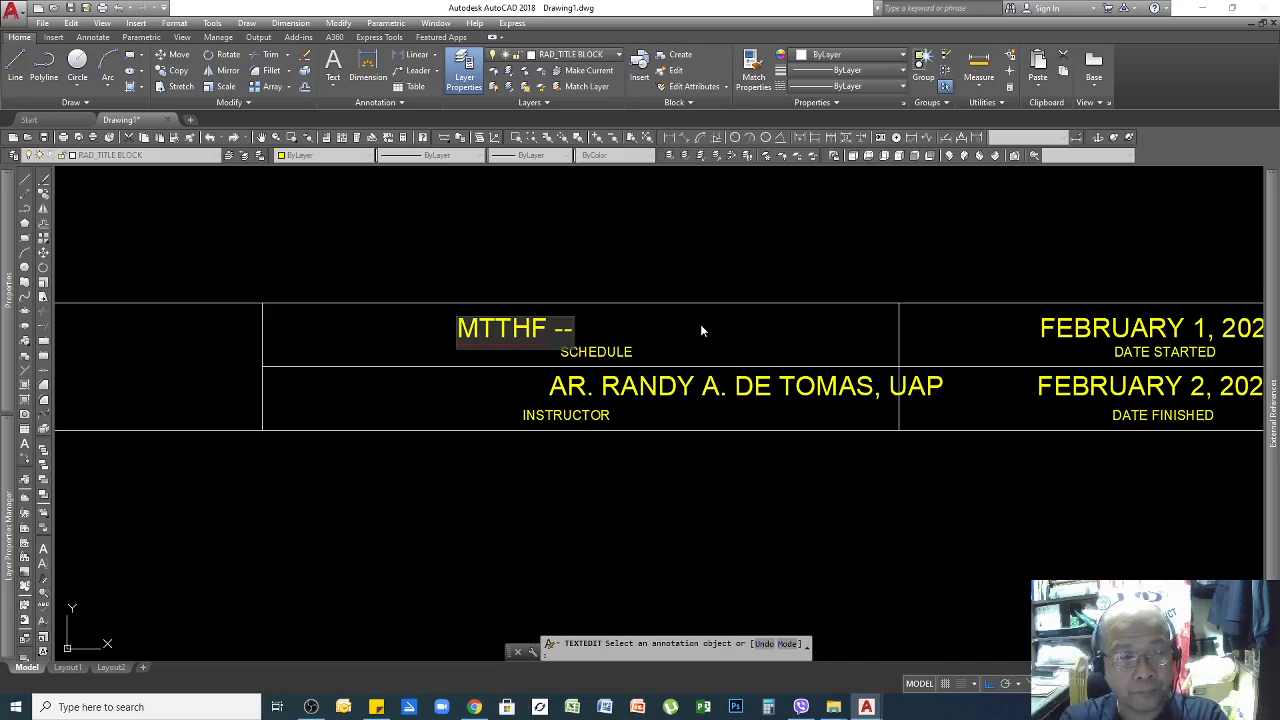
pyautogui.press('BackSpace')
pyautogui.press('BackSpace')
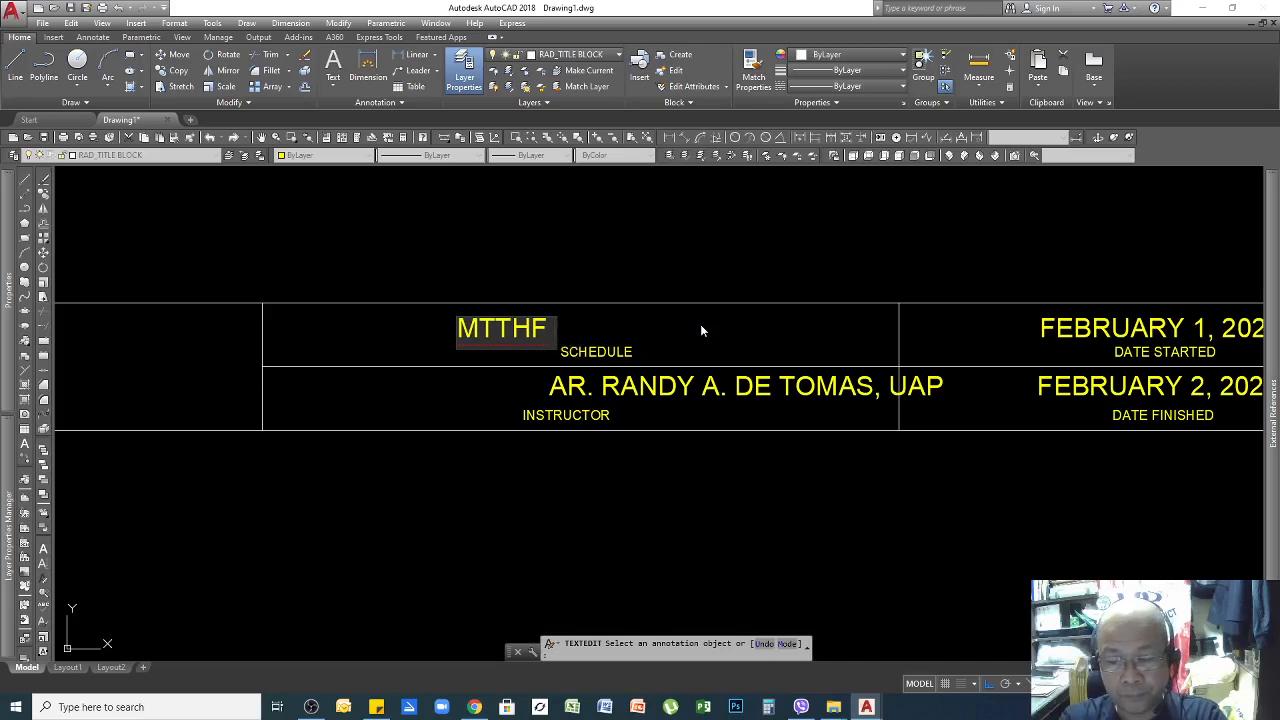
pyautogui.write('00')
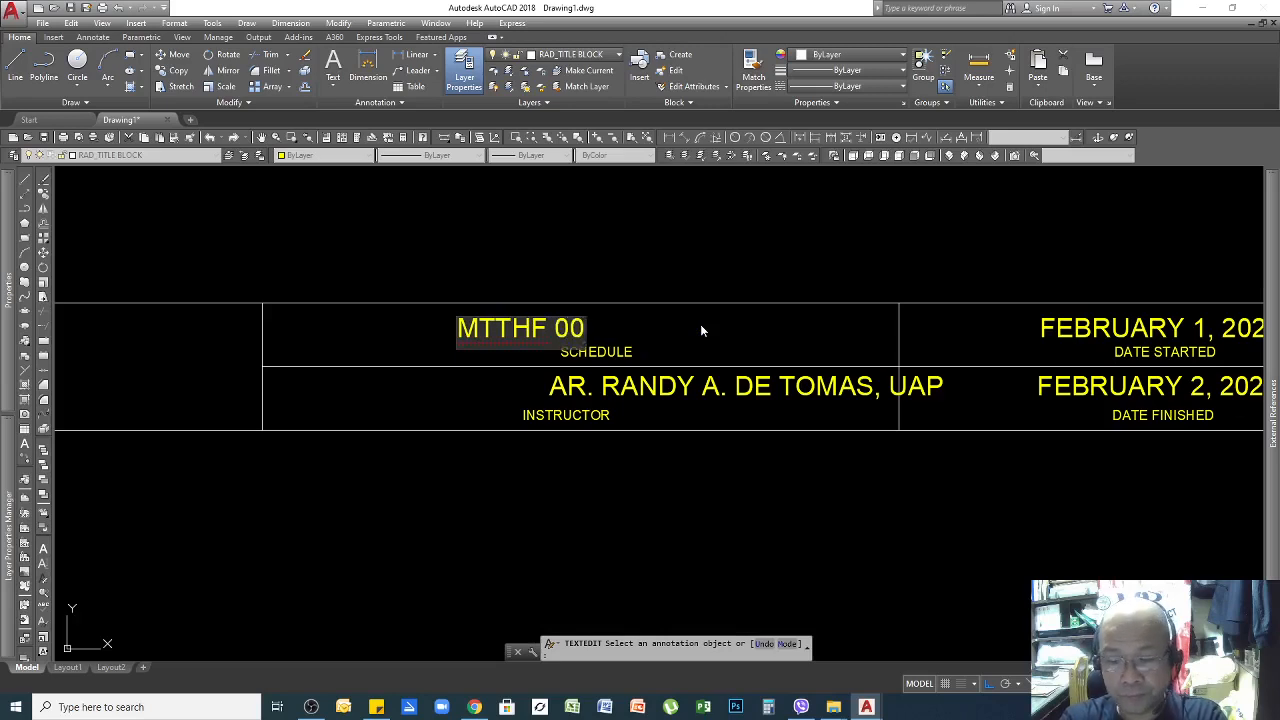
pyautogui.write(' - 00')
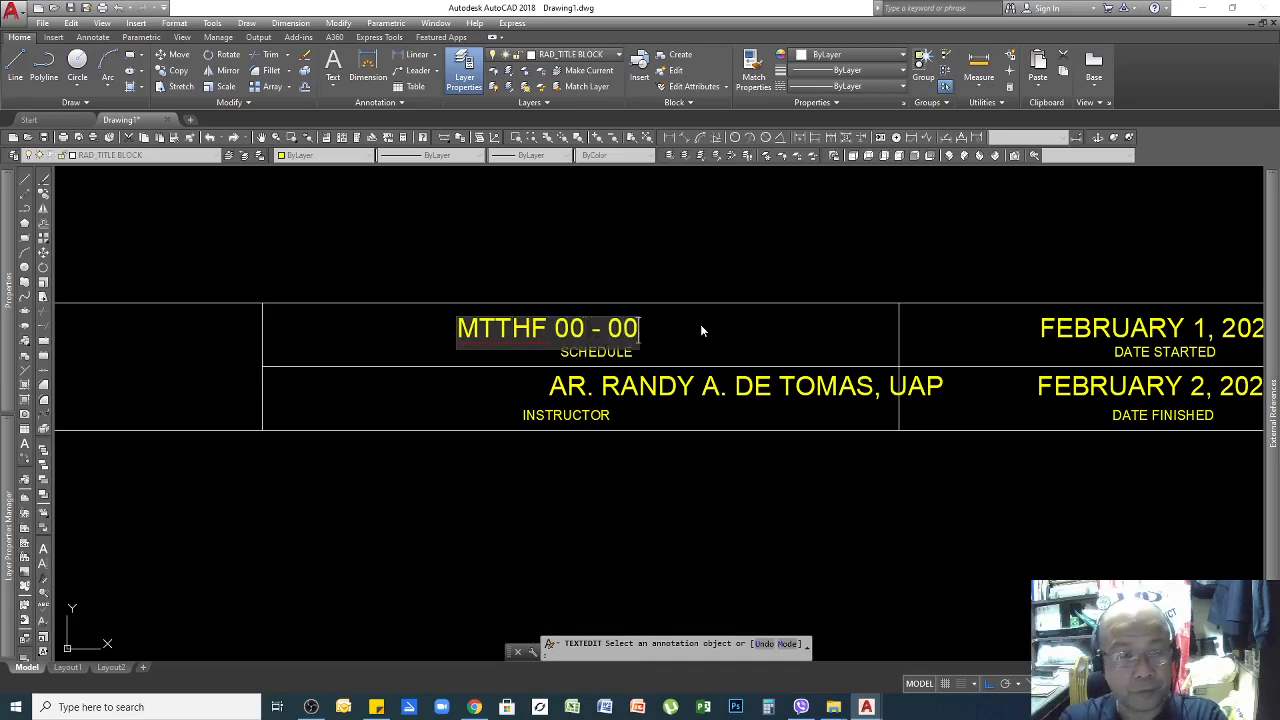
pyautogui.click(649, 245)
pyautogui.press('Return')
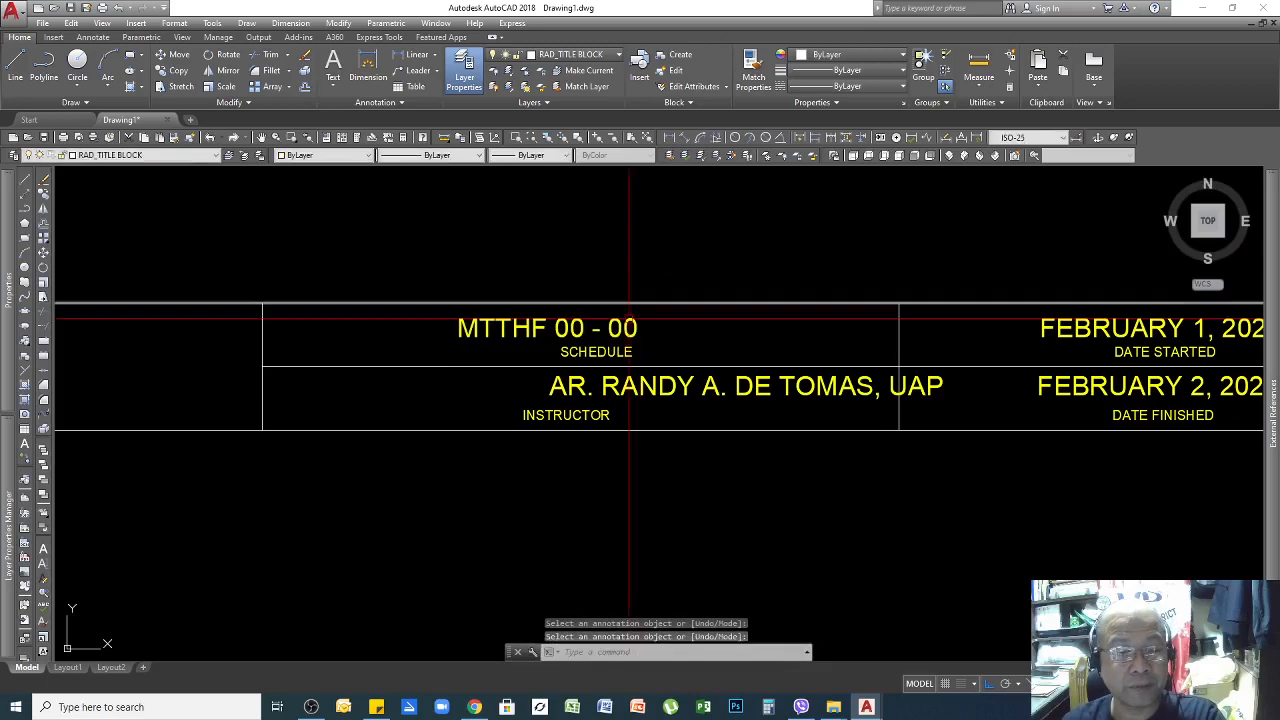
# Move the MTTHF 00 - 00 text horizontally to centre it above the SCHEDULE label.
pyautogui.click(626, 317)
pyautogui.write('m')
pyautogui.press('Return')
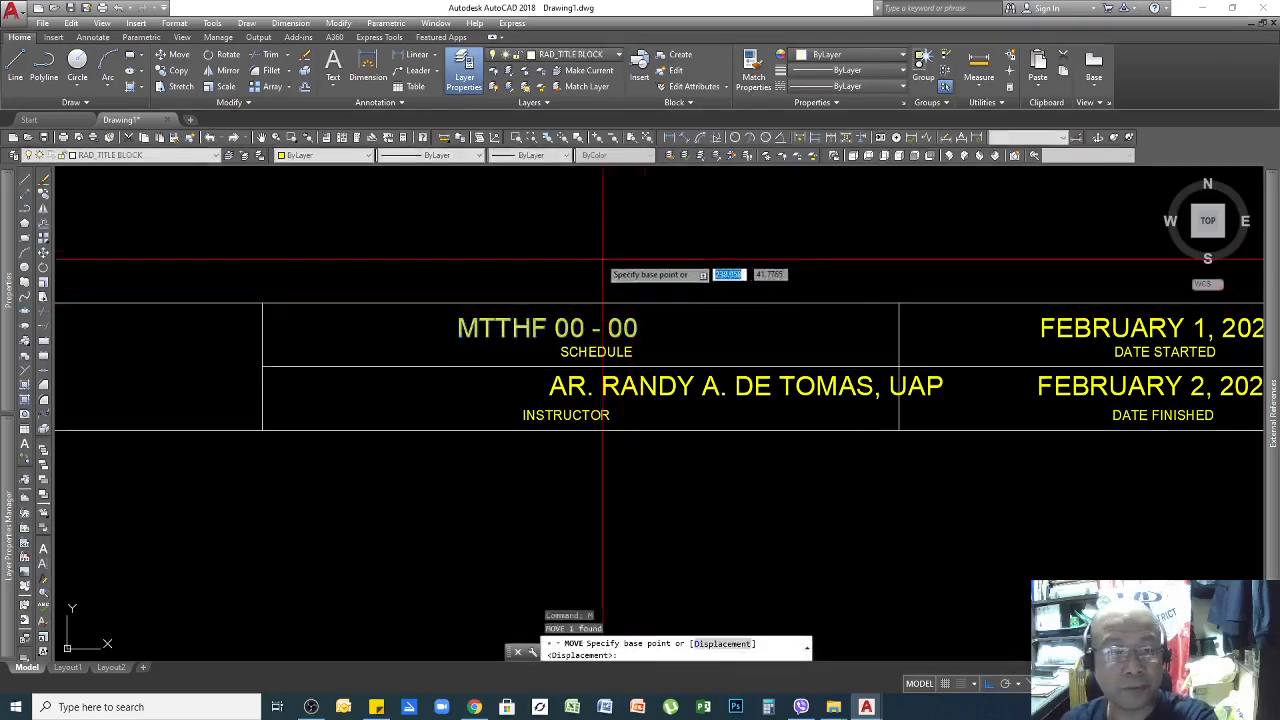
pyautogui.click(597, 264)
pyautogui.click(650, 249)
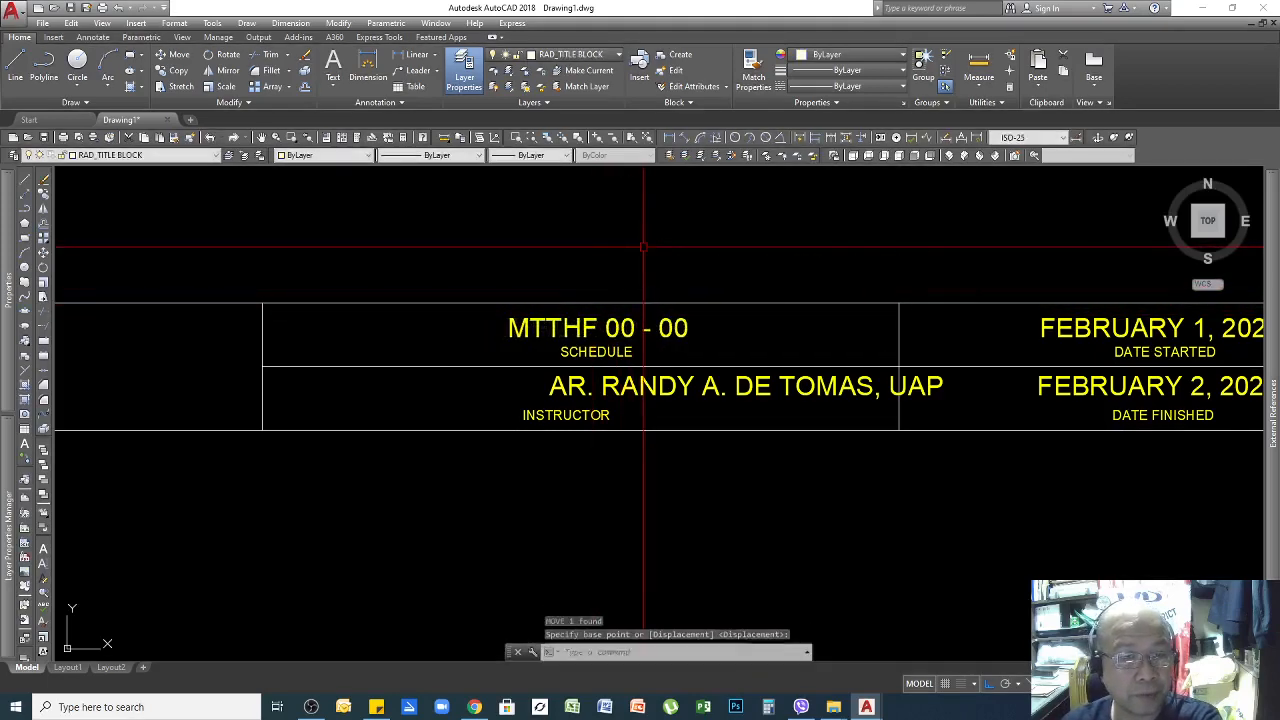
# Move the instructor's name horizontally so it sits centred within its cell beneath the schedule entry.
pyautogui.click(805, 387)
pyautogui.write('m')
pyautogui.press('Return')
pyautogui.click(892, 258)
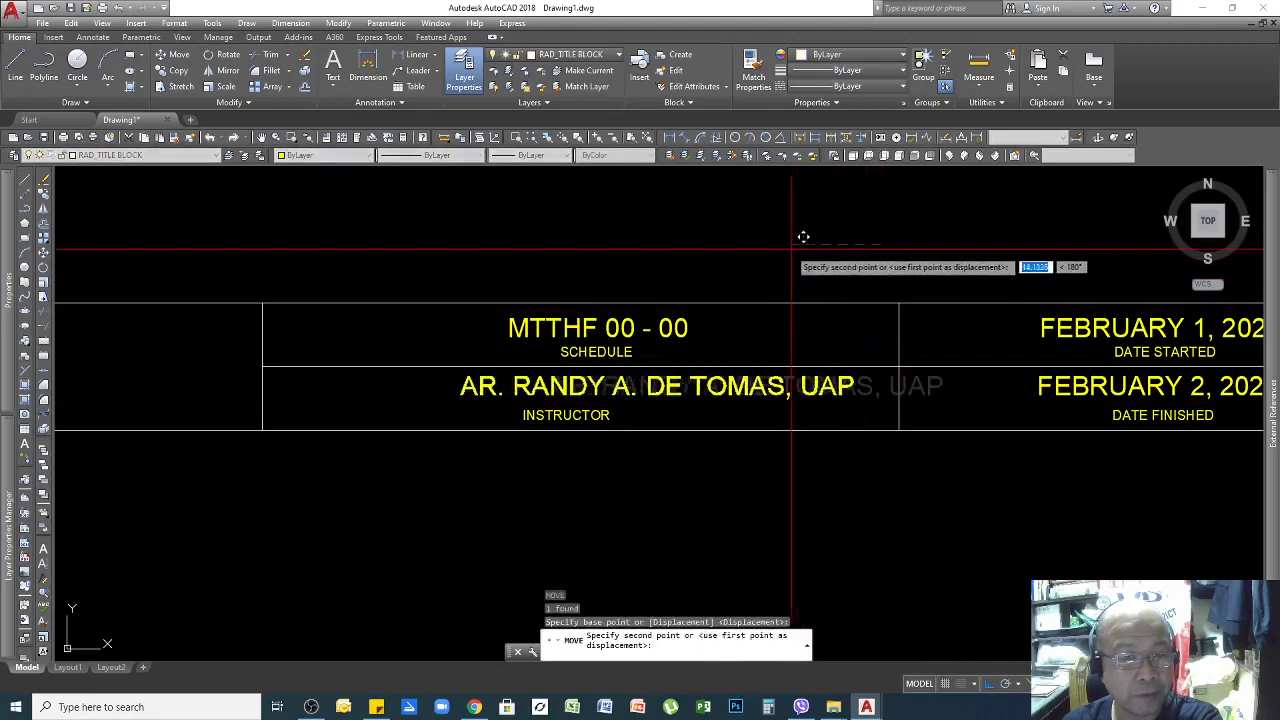
pyautogui.click(746, 234)
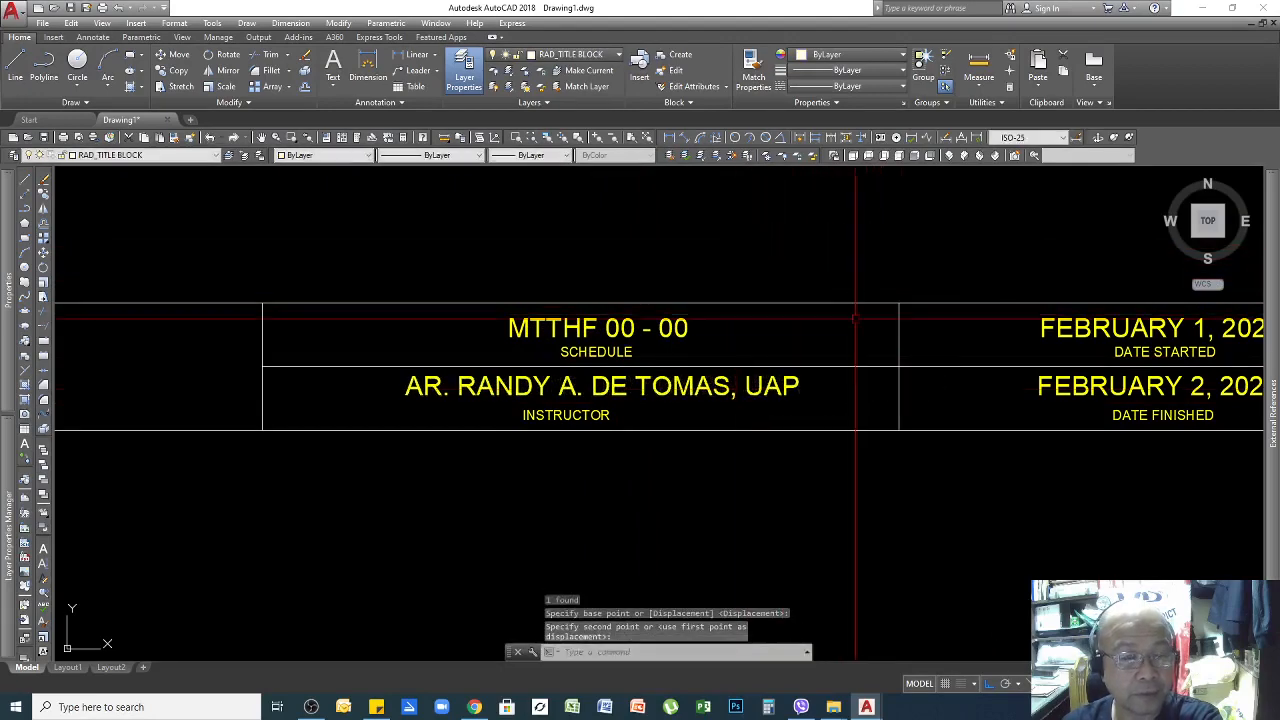
# Examine the title block's entries and the overall sheet layout, including the plate number cell.
pyautogui.scroll(-5, 889, 475)
pyautogui.scroll(-4, 917, 451)
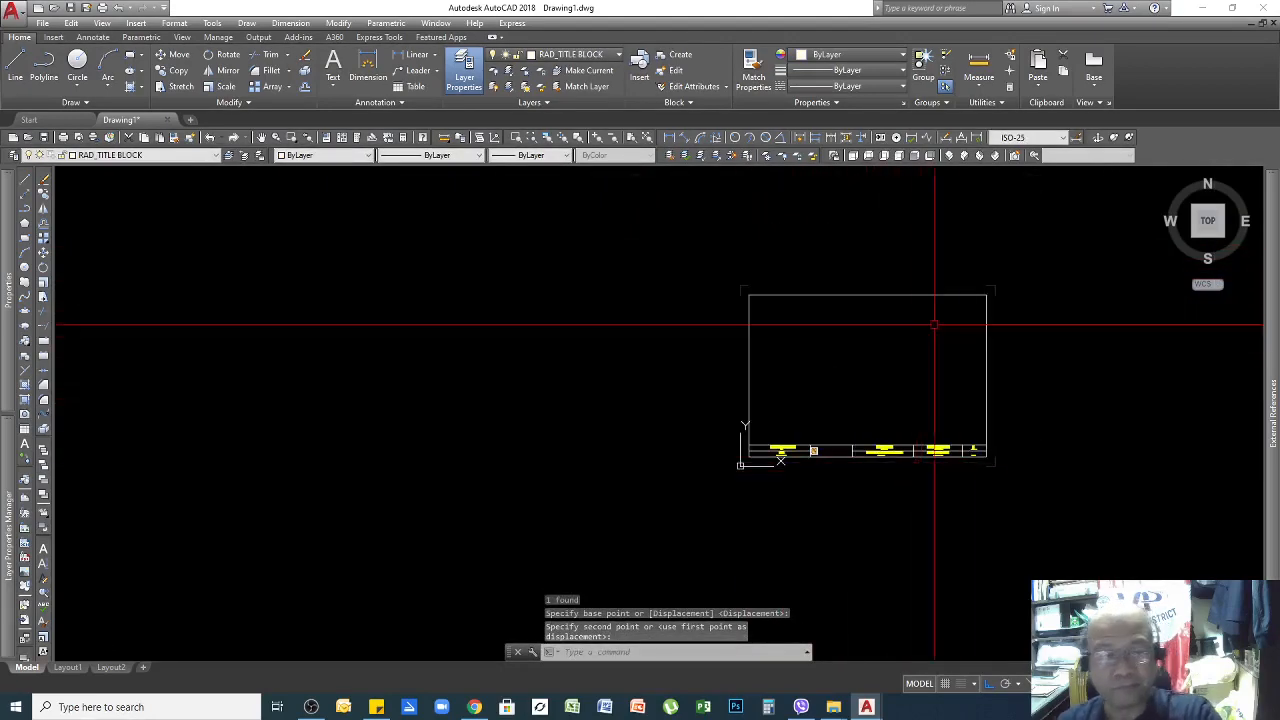
pyautogui.scroll(4, 931, 371)
pyautogui.scroll(-2, 926, 371)
pyautogui.scroll(5, 846, 509)
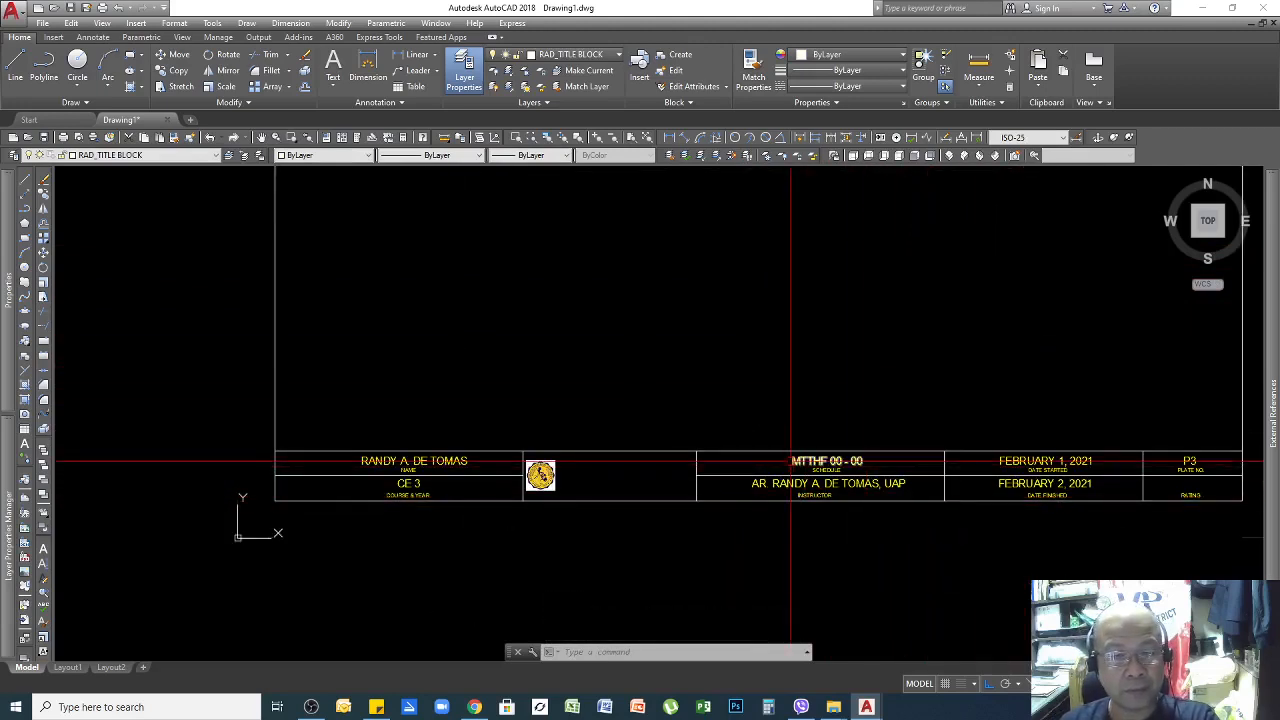
pyautogui.scroll(-3, 708, 470)
pyautogui.scroll(1, 686, 463)
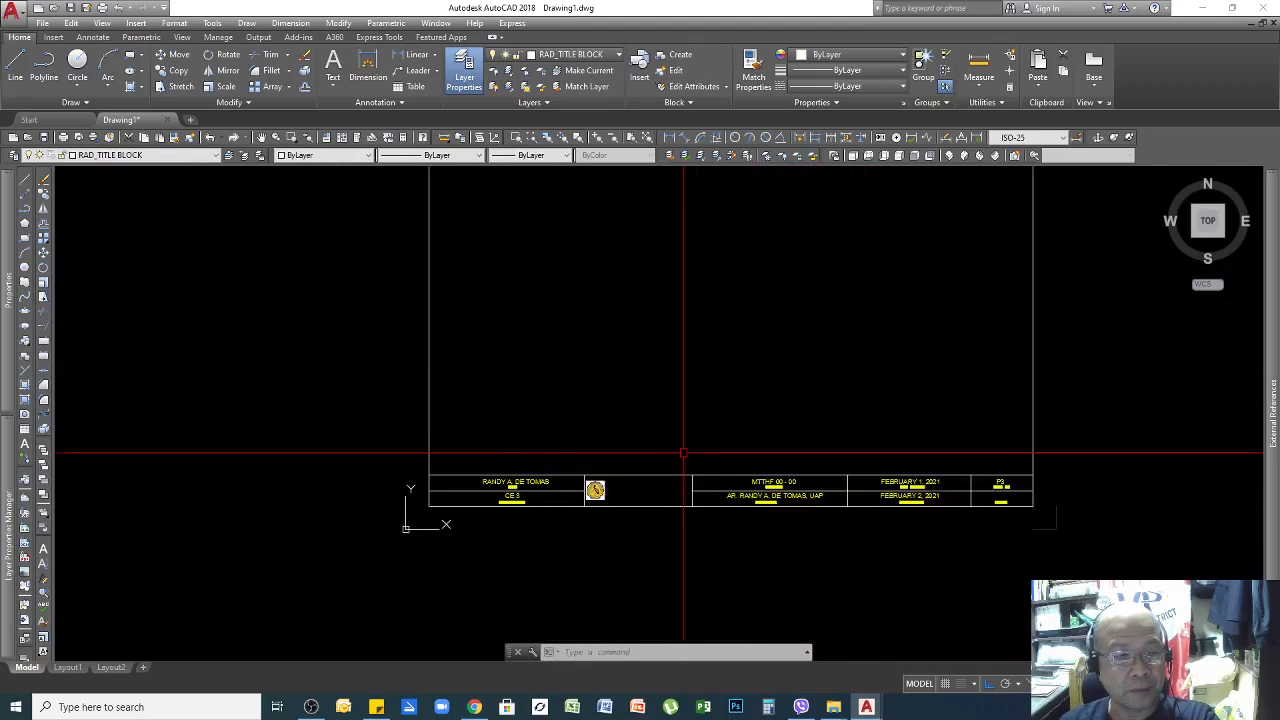
pyautogui.scroll(-3, 677, 471)
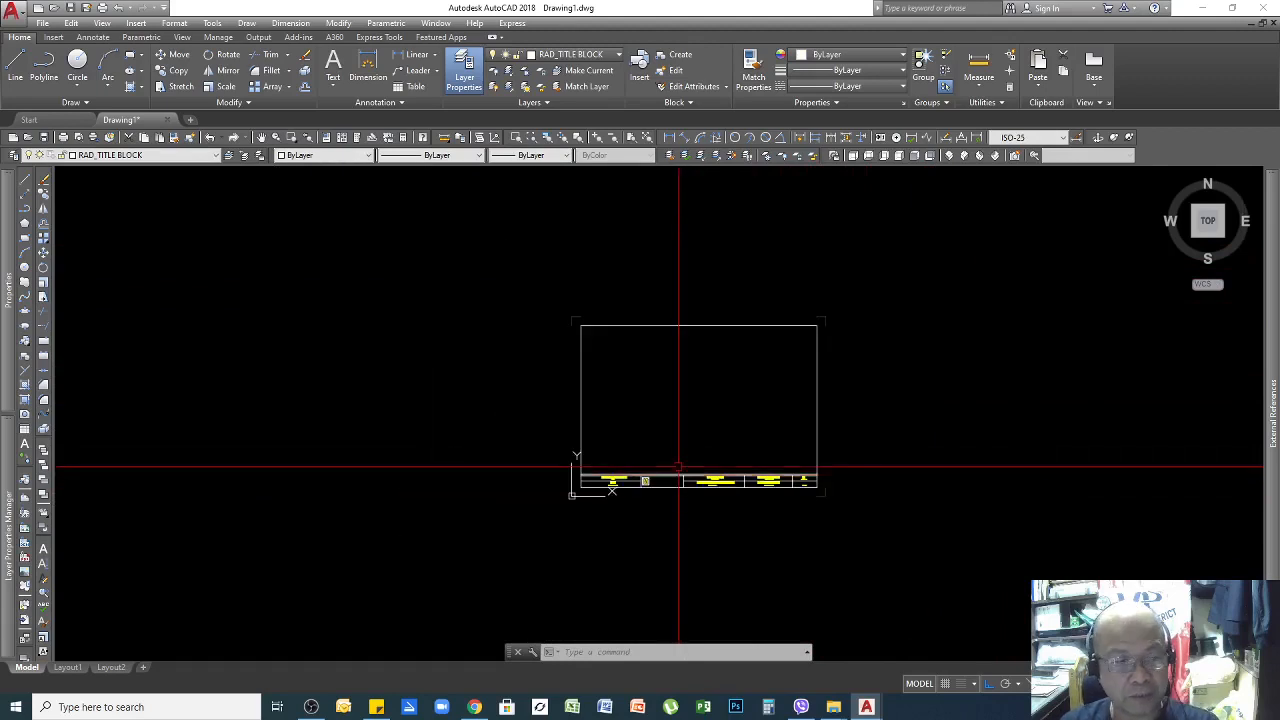
pyautogui.scroll(3, 658, 499)
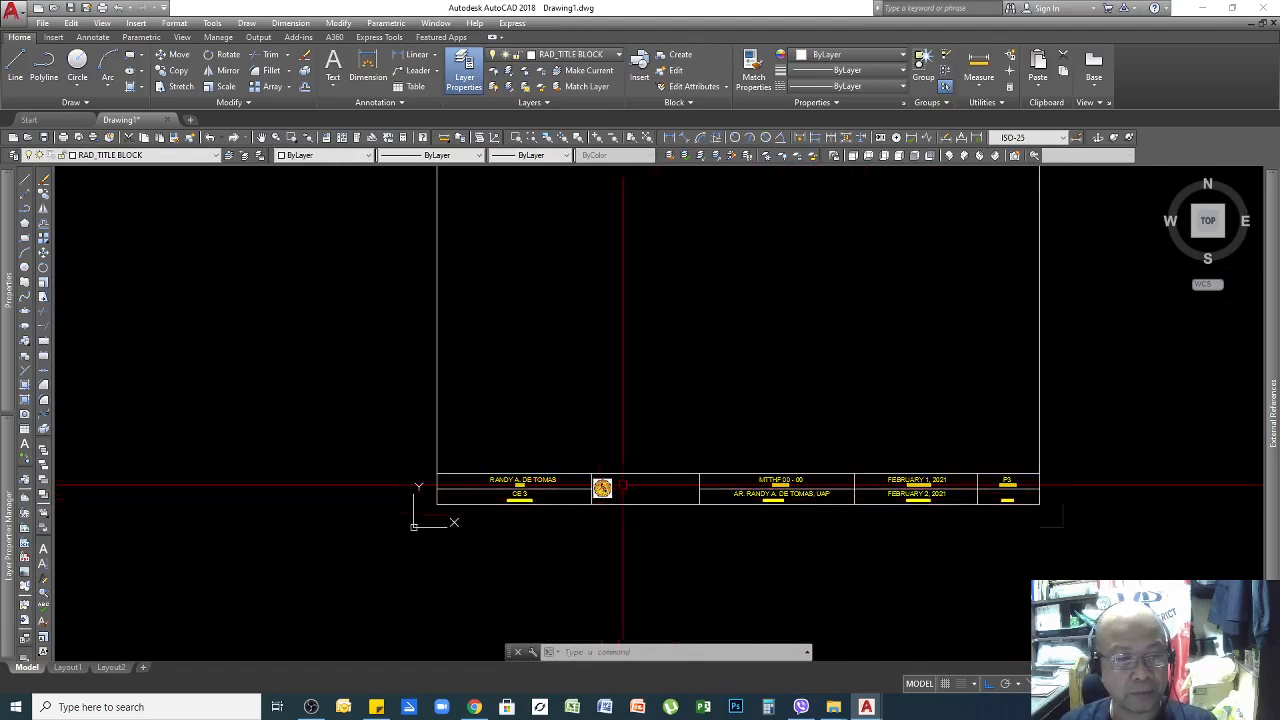
pyautogui.scroll(2, 795, 500)
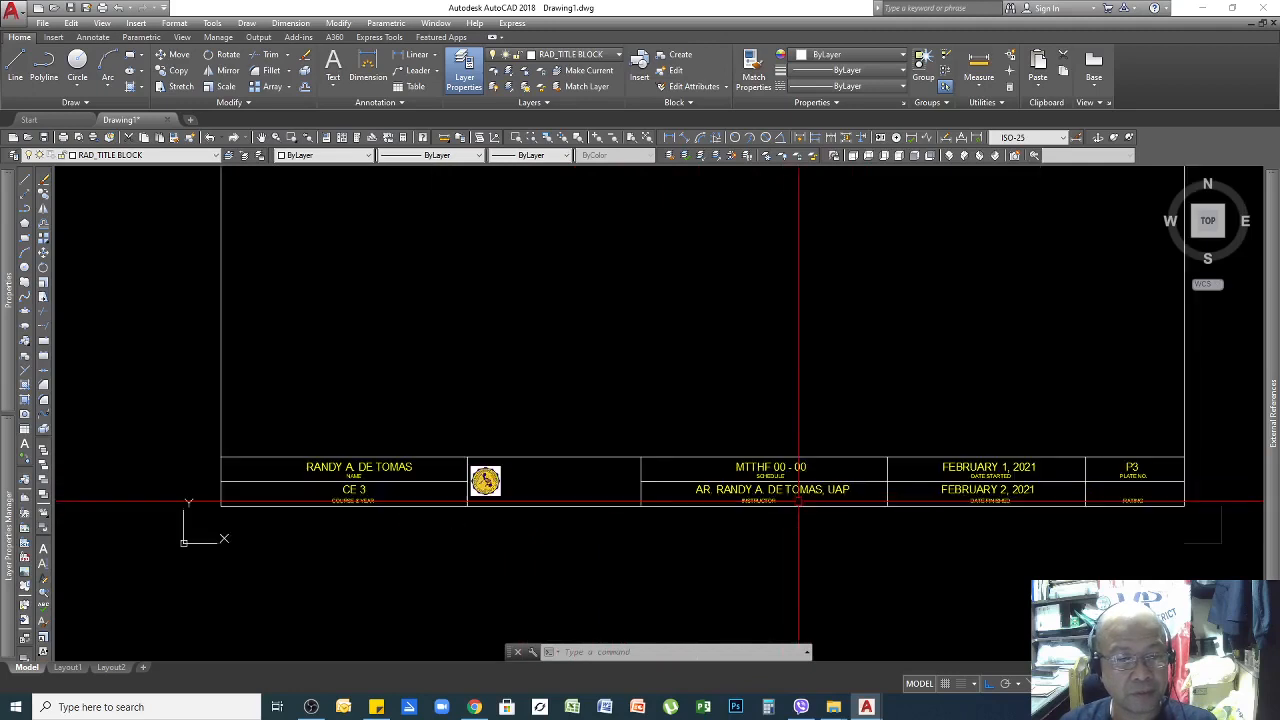
pyautogui.scroll(-2, 663, 495)
pyautogui.scroll(5, 950, 485)
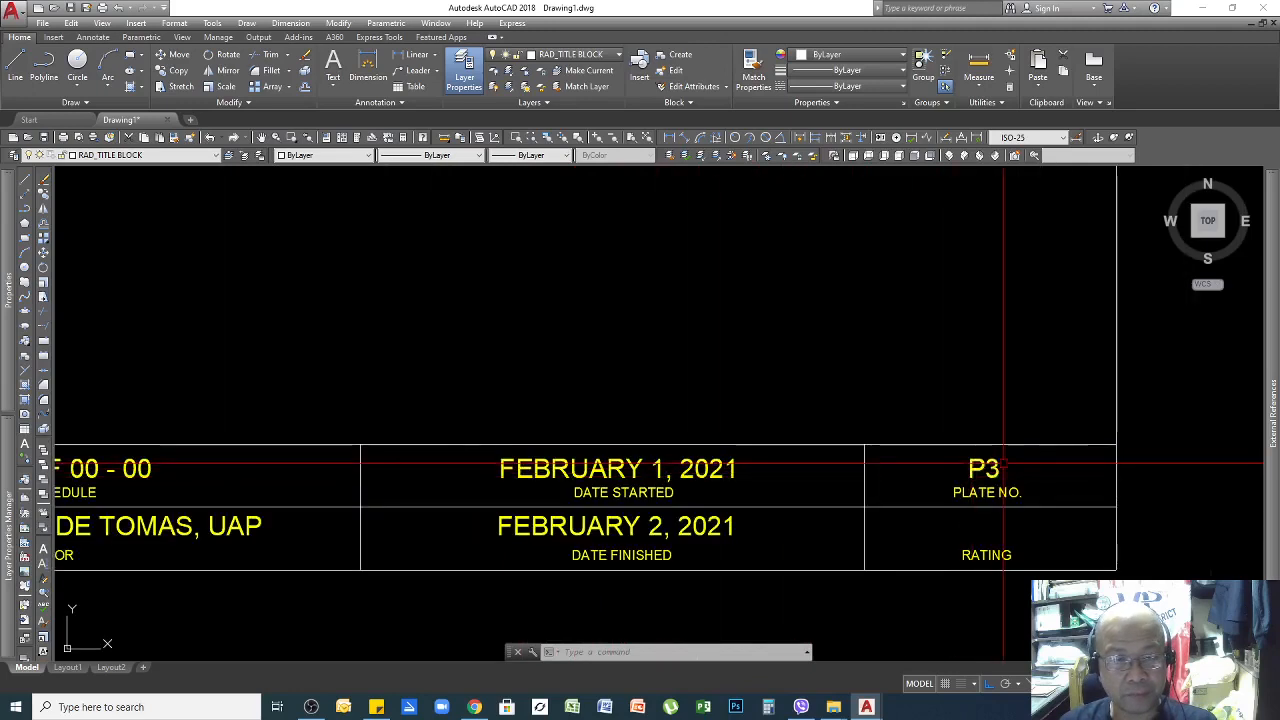
pyautogui.click(995, 468)
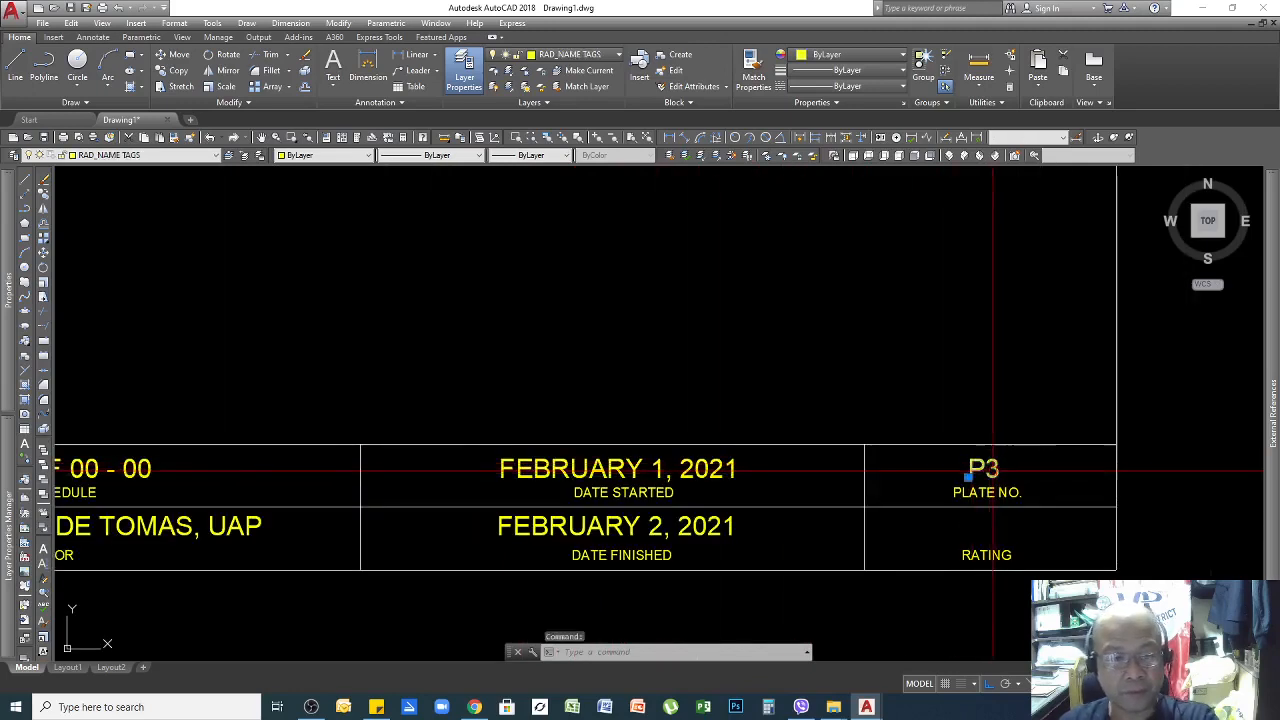
pyautogui.press('Escape')
pyautogui.press('Escape')
pyautogui.scroll(-6, 977, 478)
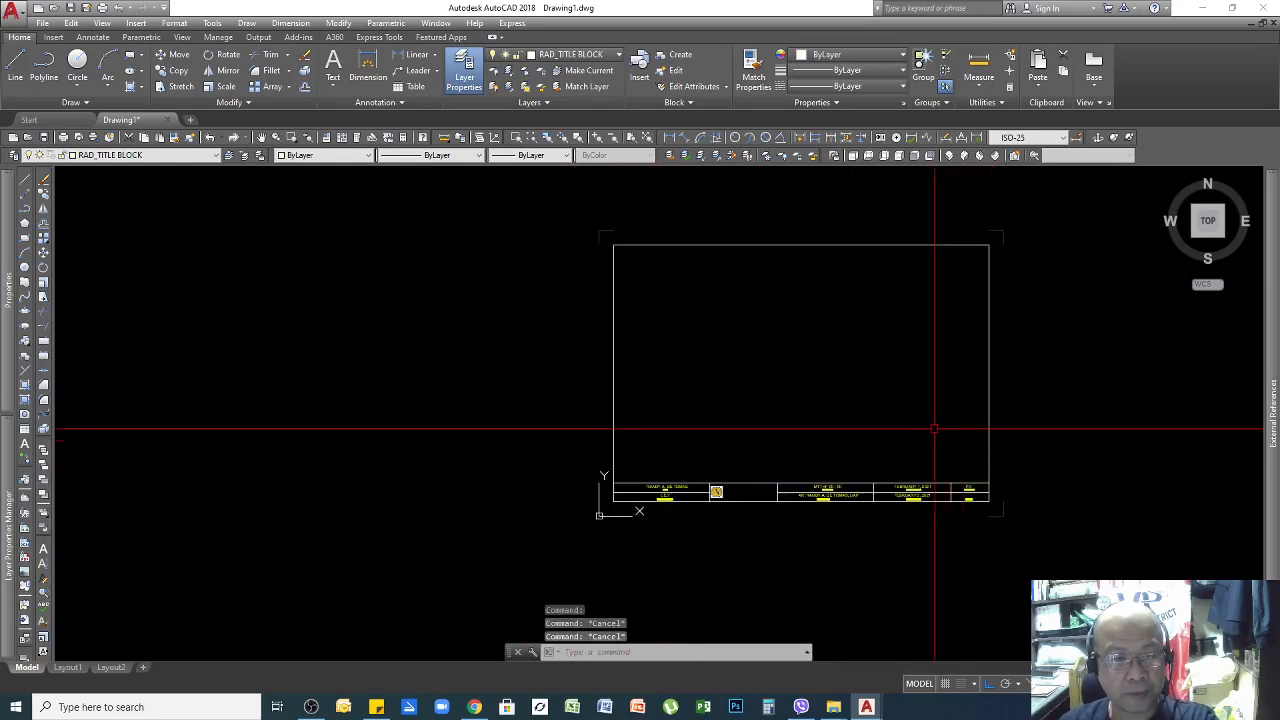
pyautogui.scroll(2, 934, 429)
pyautogui.scroll(-2, 929, 422)
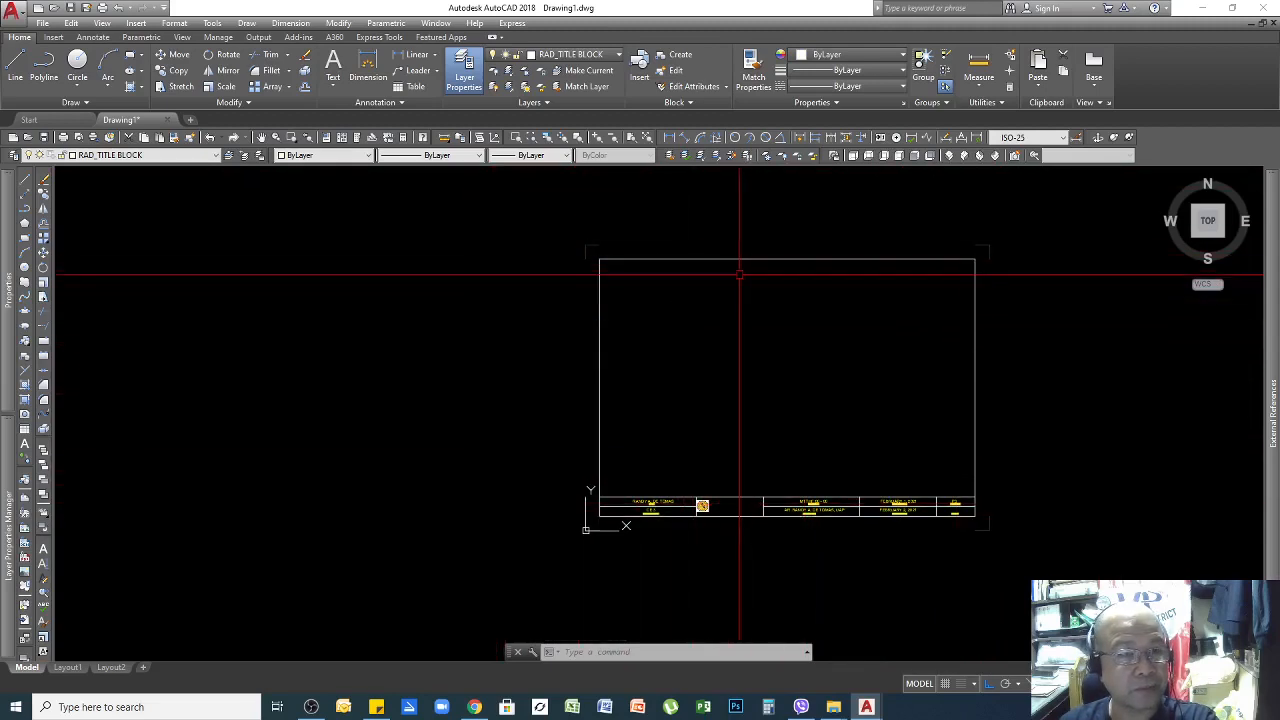
# Define the whole sheet, including its corner marks, frame and title block, as a block named RAD_ENGG 1007 TEMPLATE.
pyautogui.click(708, 230)
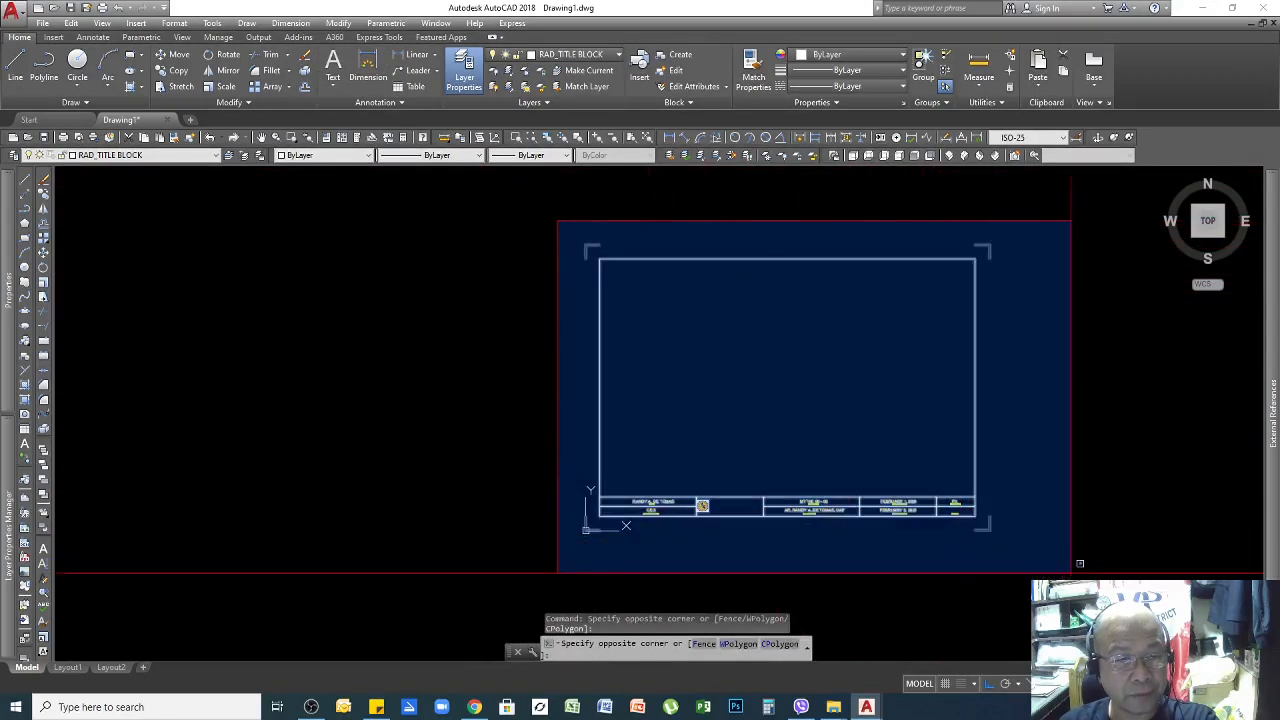
pyautogui.click(1074, 563)
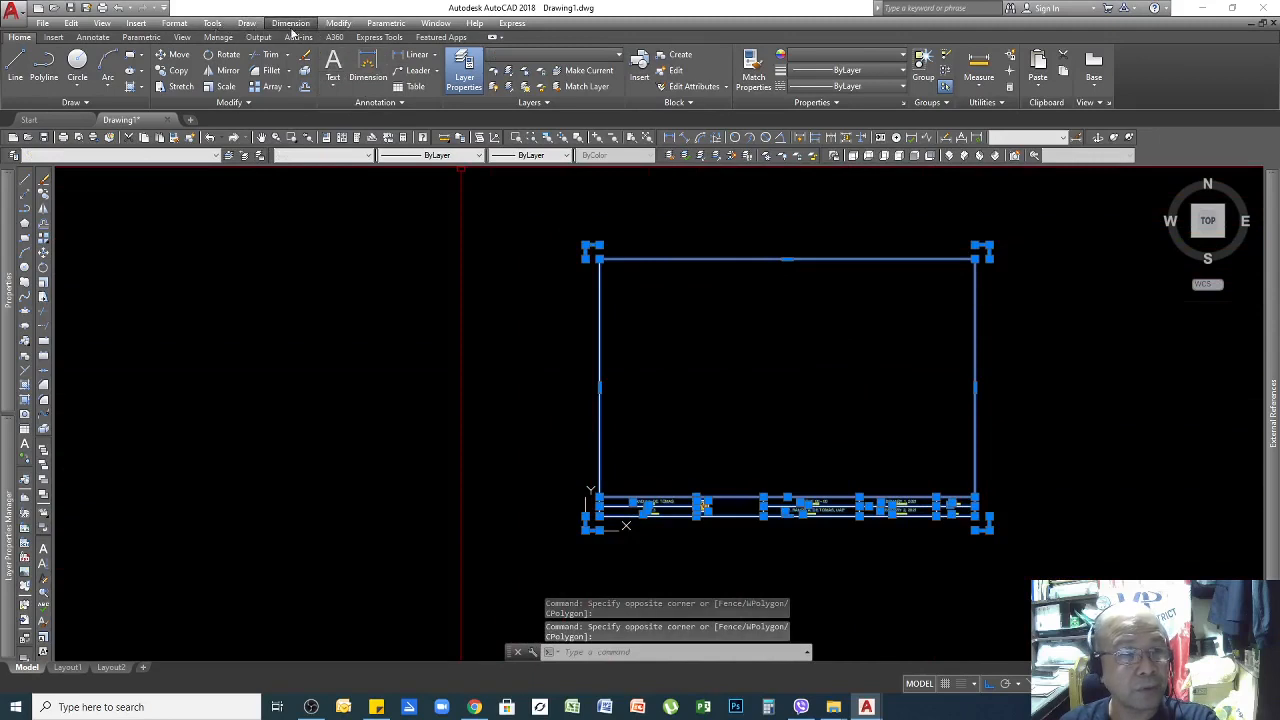
pyautogui.click(340, 25)
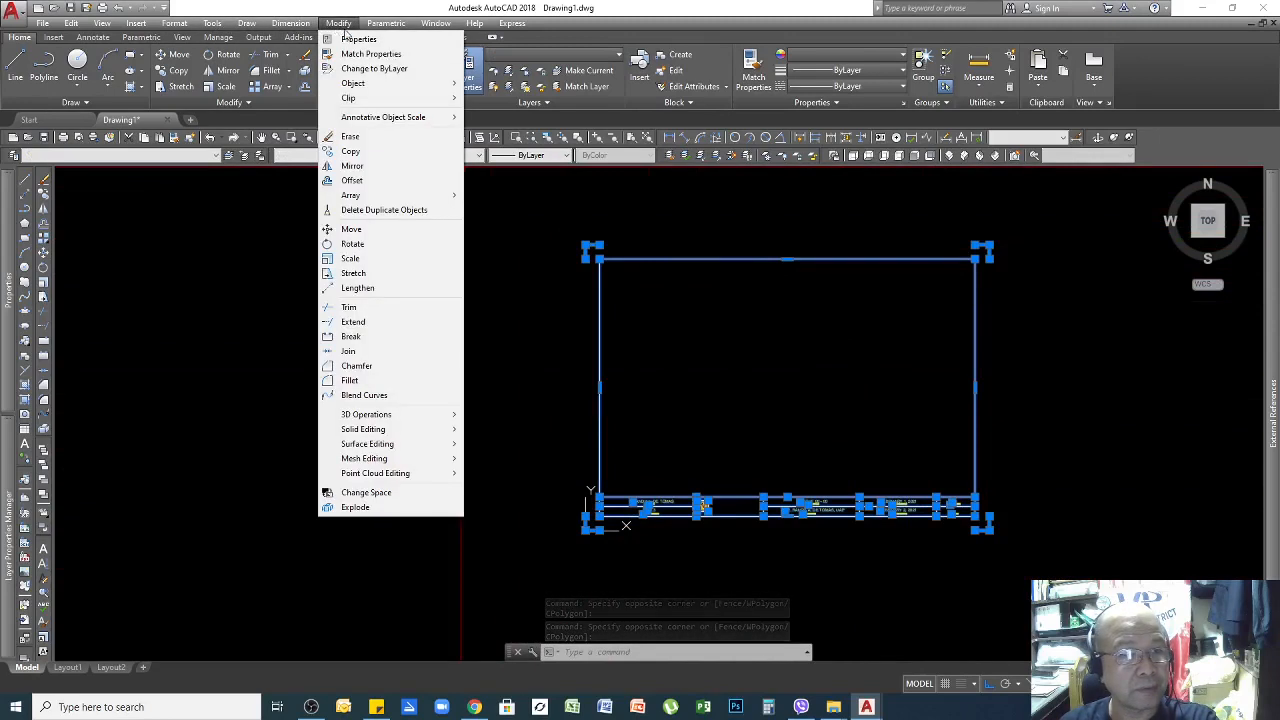
pyautogui.moveTo(364, 87)
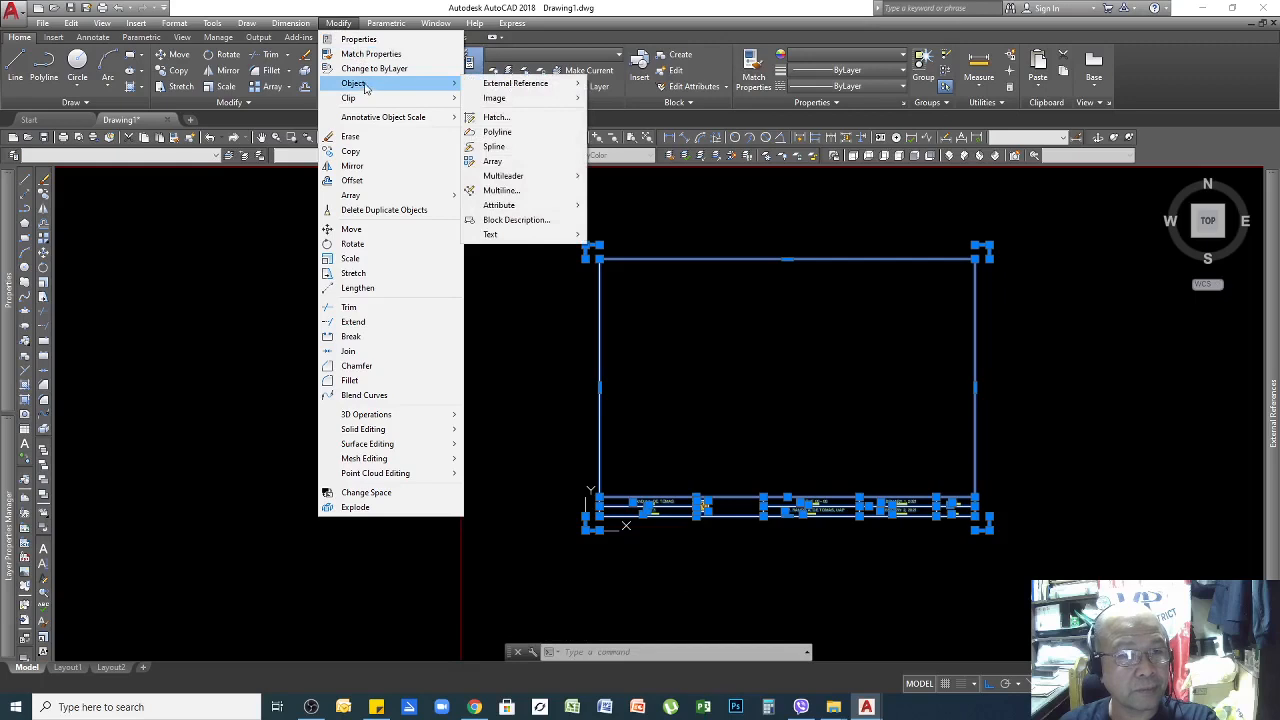
pyautogui.click(518, 221)
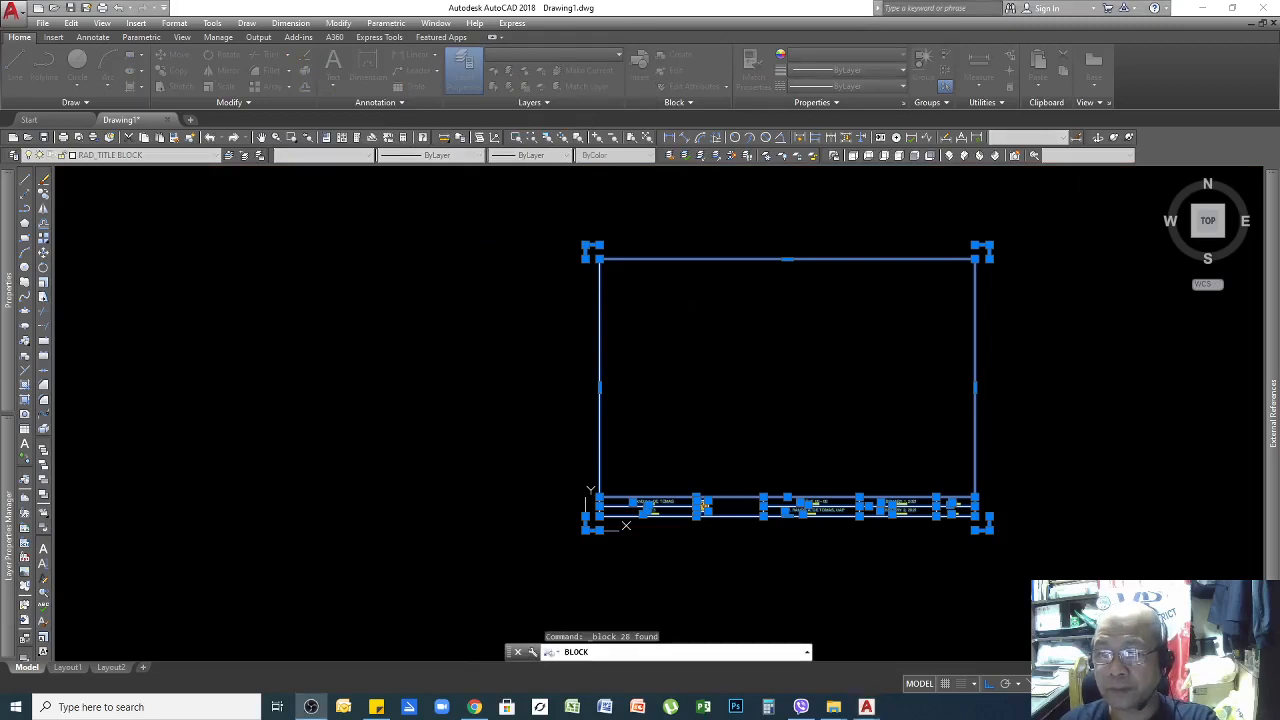
pyautogui.moveTo(680, 305); pyautogui.dragTo(380, 273)
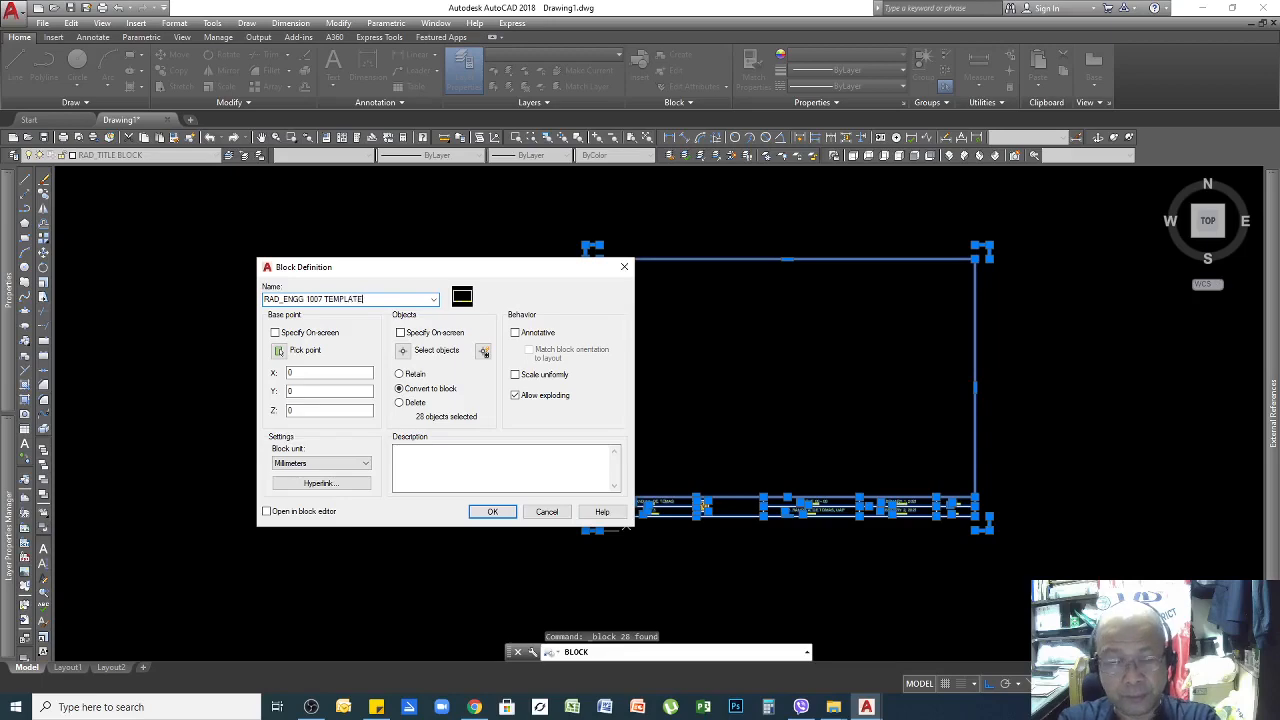
pyautogui.press('Return')
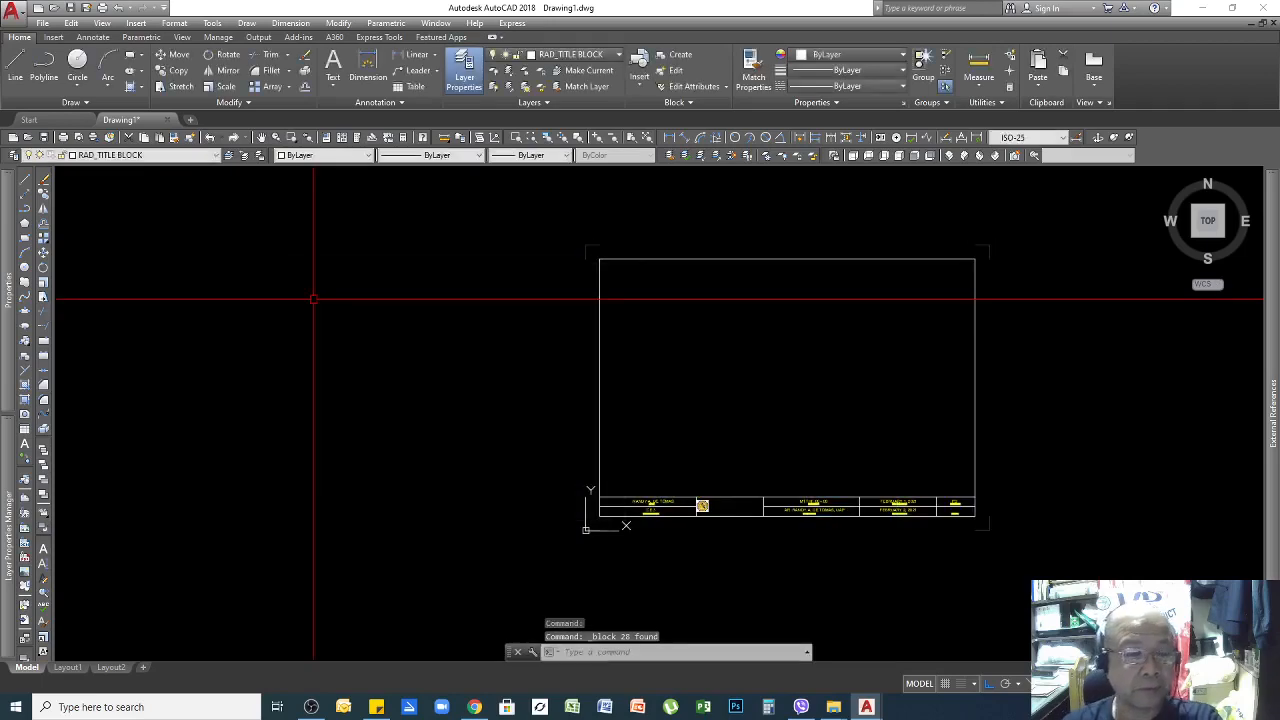
# Examine how the sheet frame and title block select as a block, and leave the block editor prompt.
pyautogui.scroll(4, 780, 505)
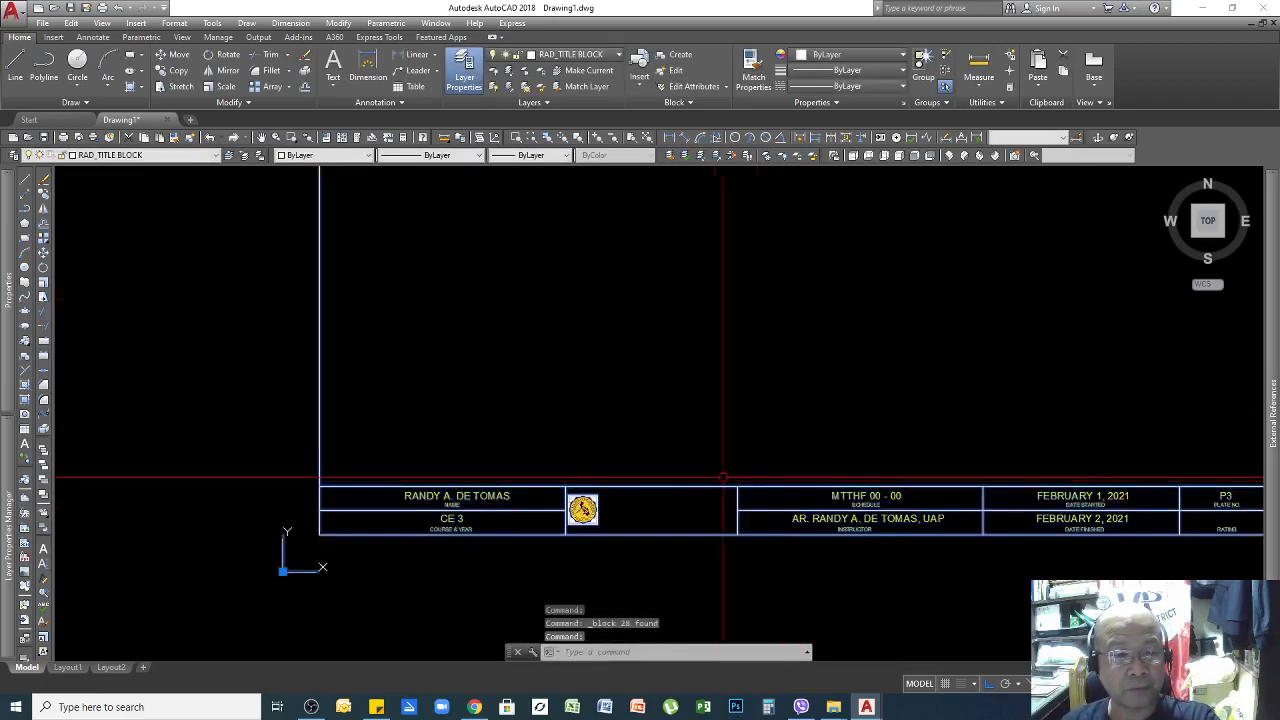
pyautogui.scroll(-8, 780, 477)
pyautogui.scroll(6, 780, 477)
pyautogui.scroll(-2, 803, 490)
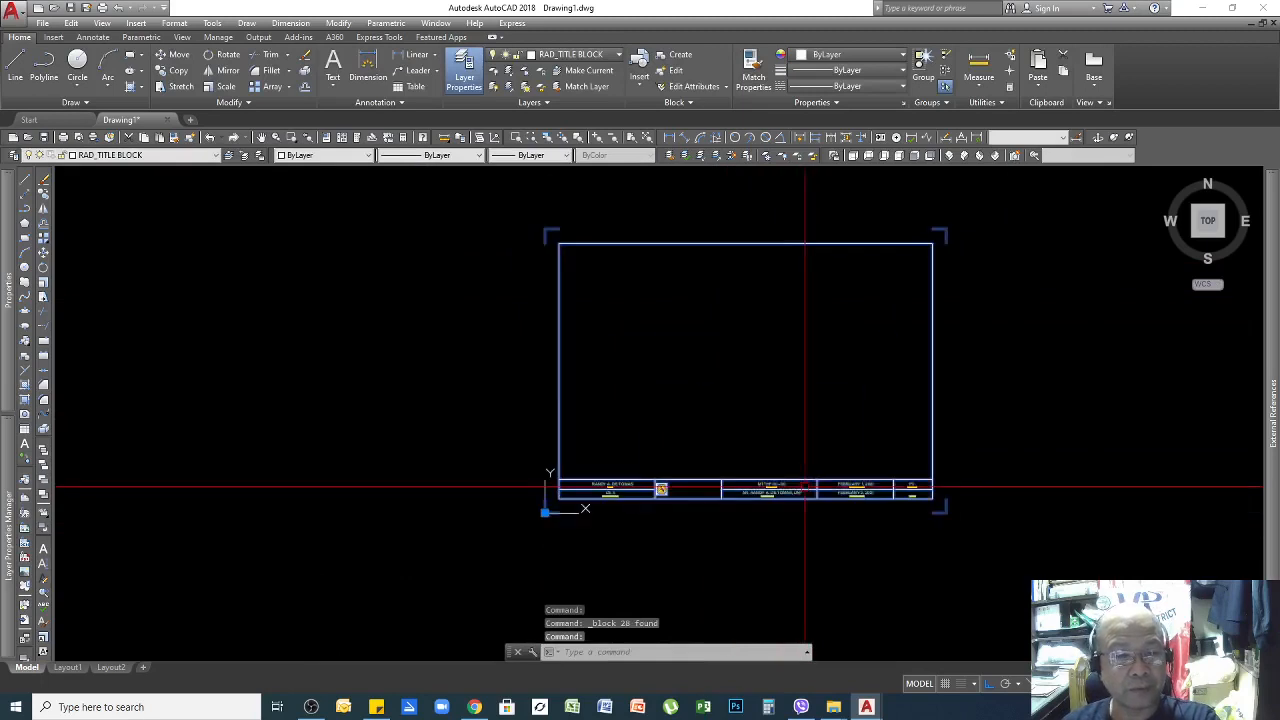
pyautogui.doubleClick(805, 488)
pyautogui.press('Escape')
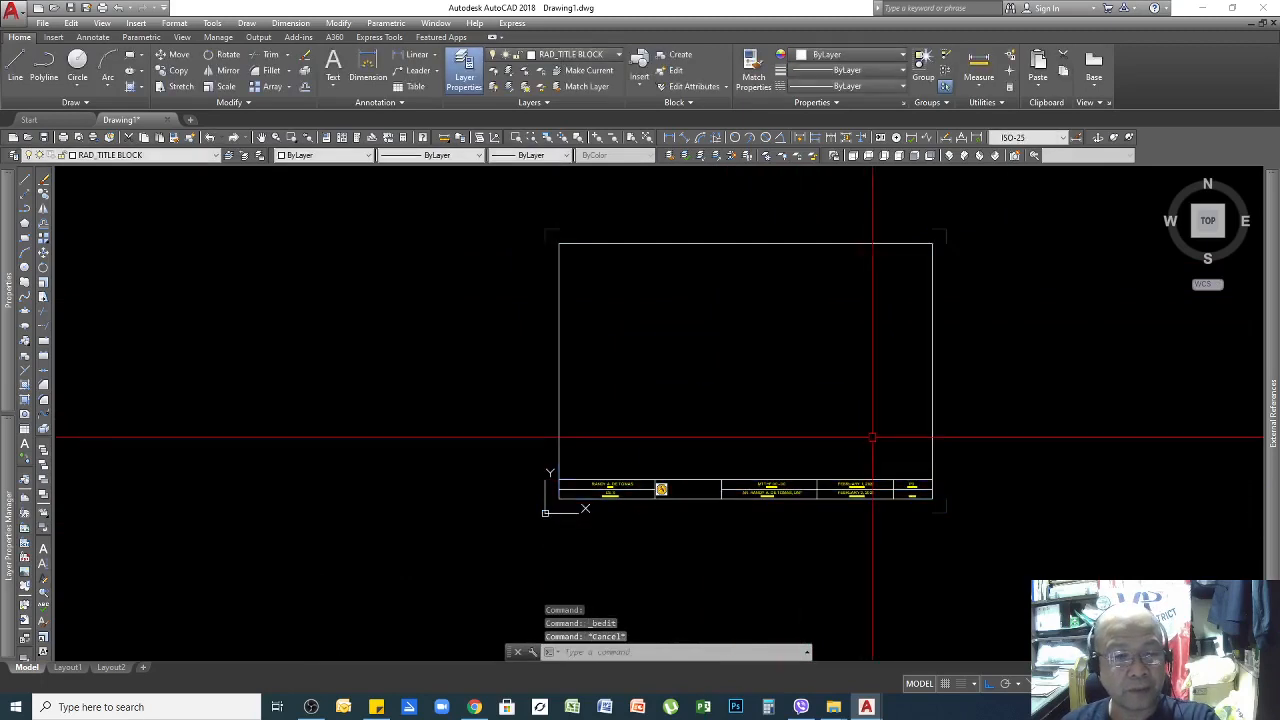
pyautogui.click(789, 251)
pyautogui.click(740, 235)
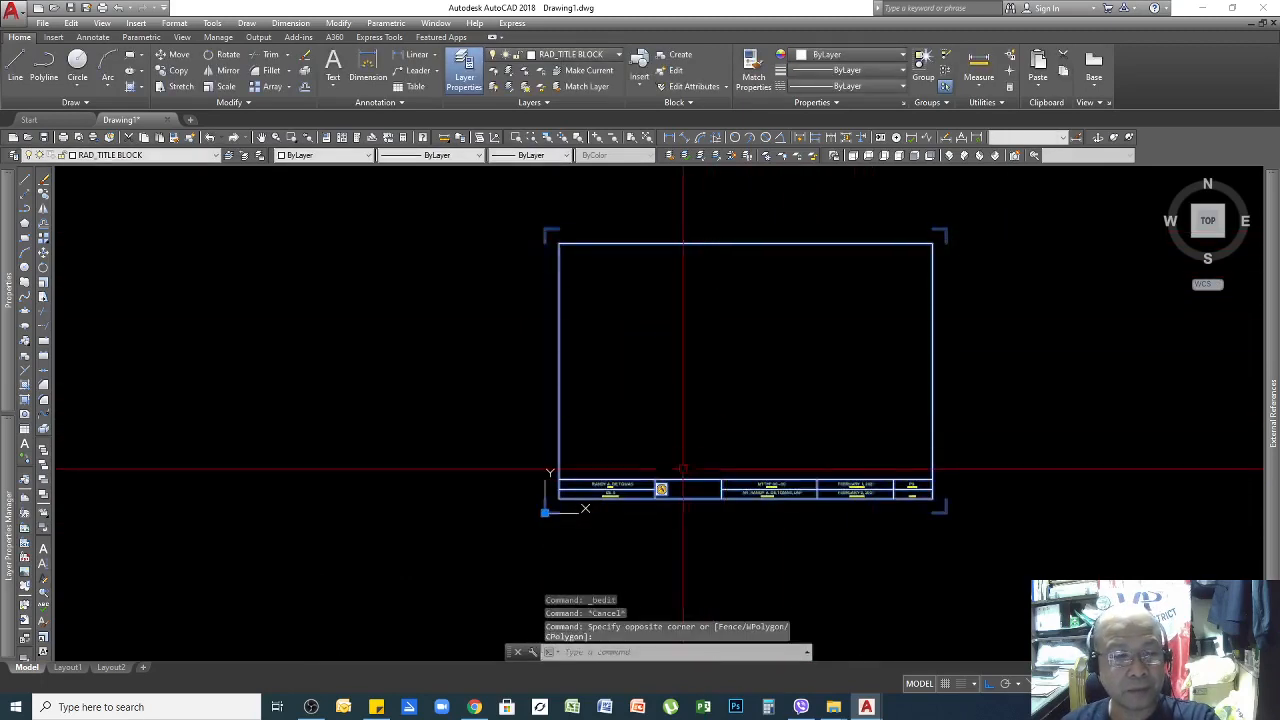
pyautogui.press('Escape')
pyautogui.press('Escape')
# Check whether the name and course entries in the title block can be selected separately from the block.
pyautogui.scroll(4, 665, 500)
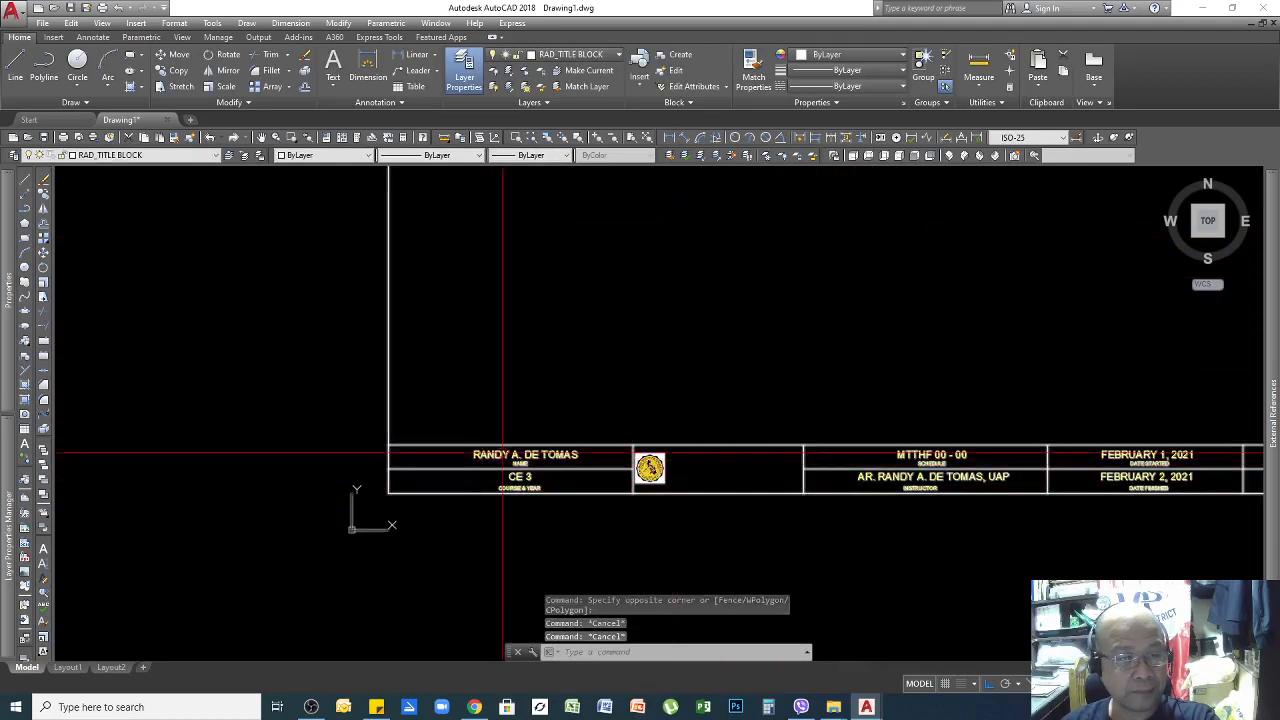
pyautogui.scroll(-3, 651, 434)
pyautogui.scroll(5, 600, 436)
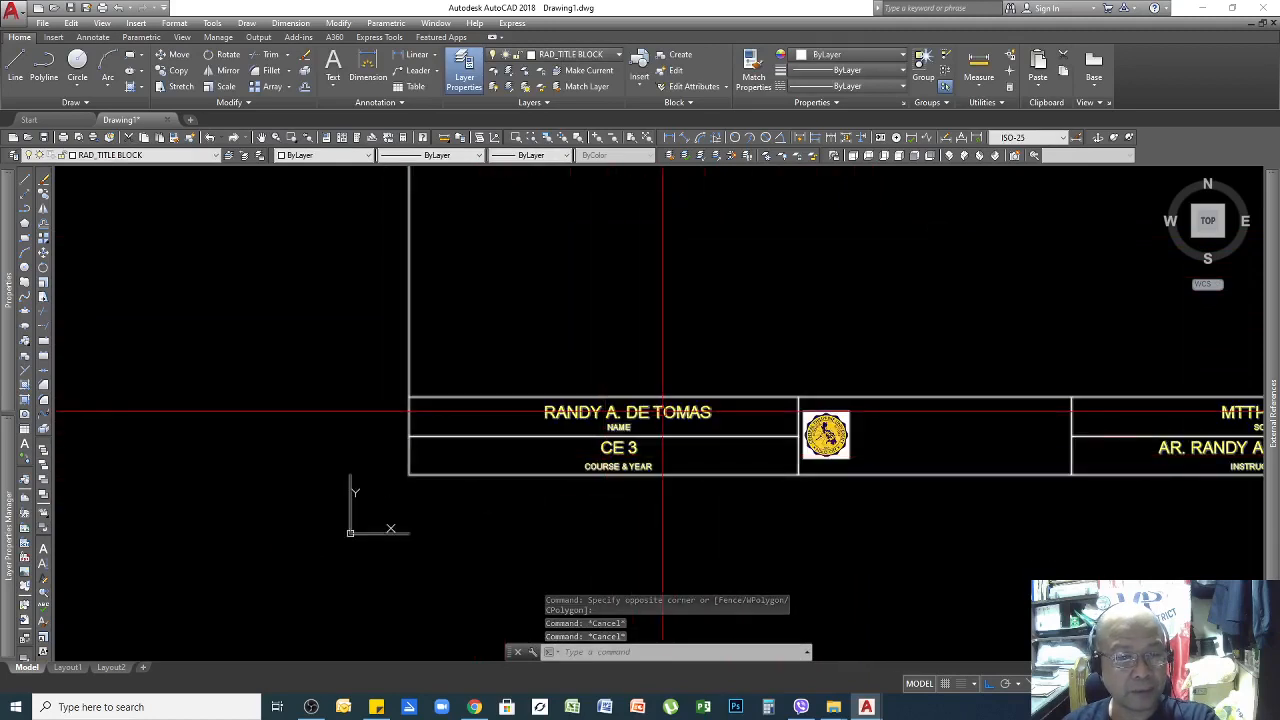
pyautogui.scroll(4, 605, 428)
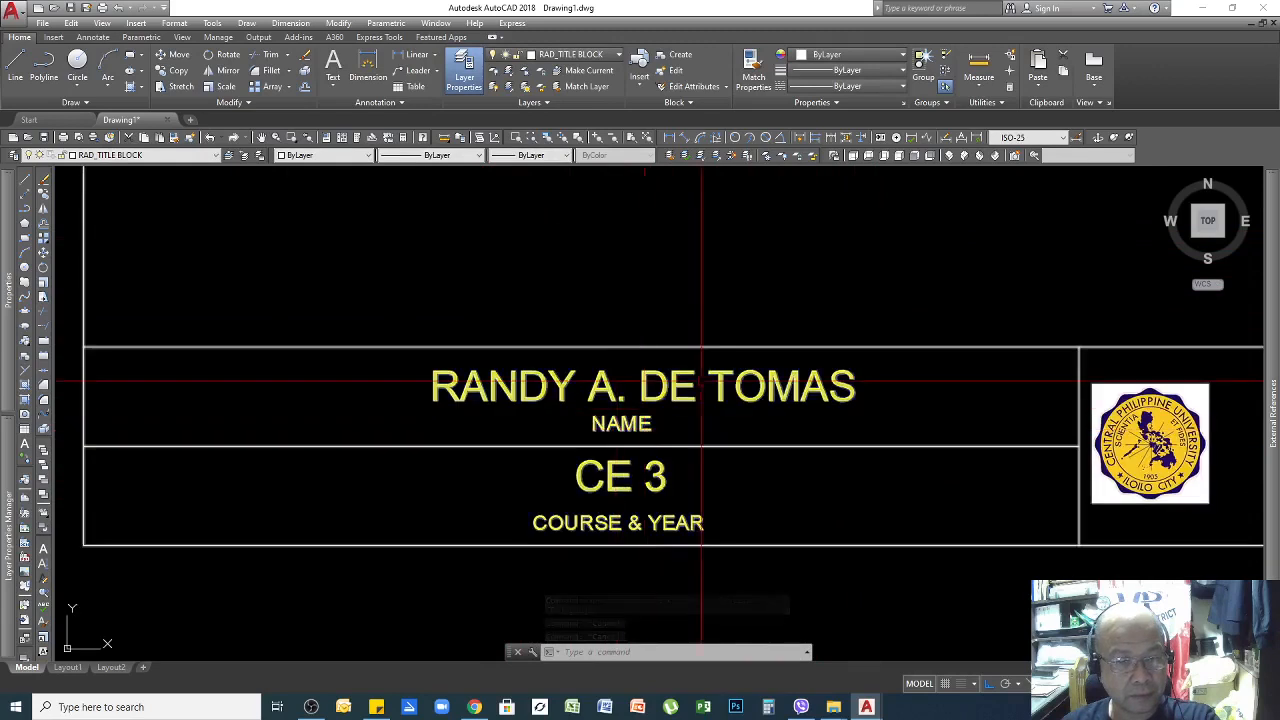
pyautogui.scroll(-2, 701, 381)
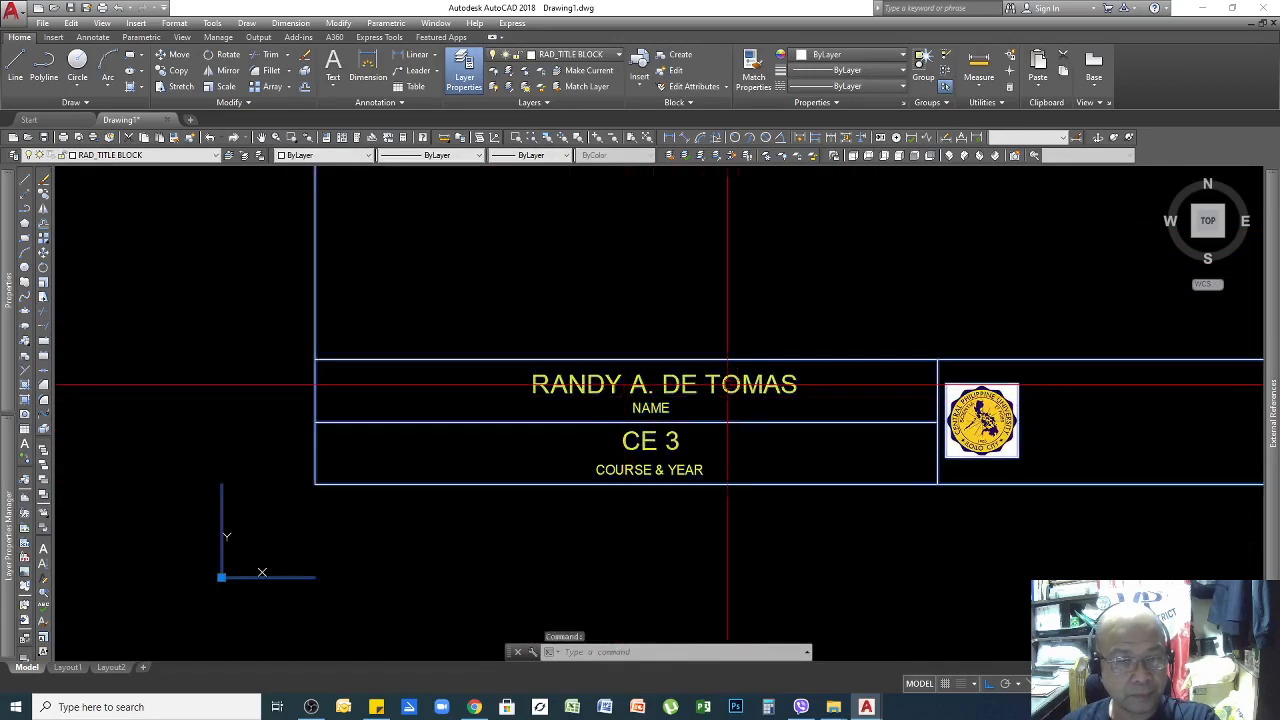
pyautogui.press('Escape')
pyautogui.press('Escape')
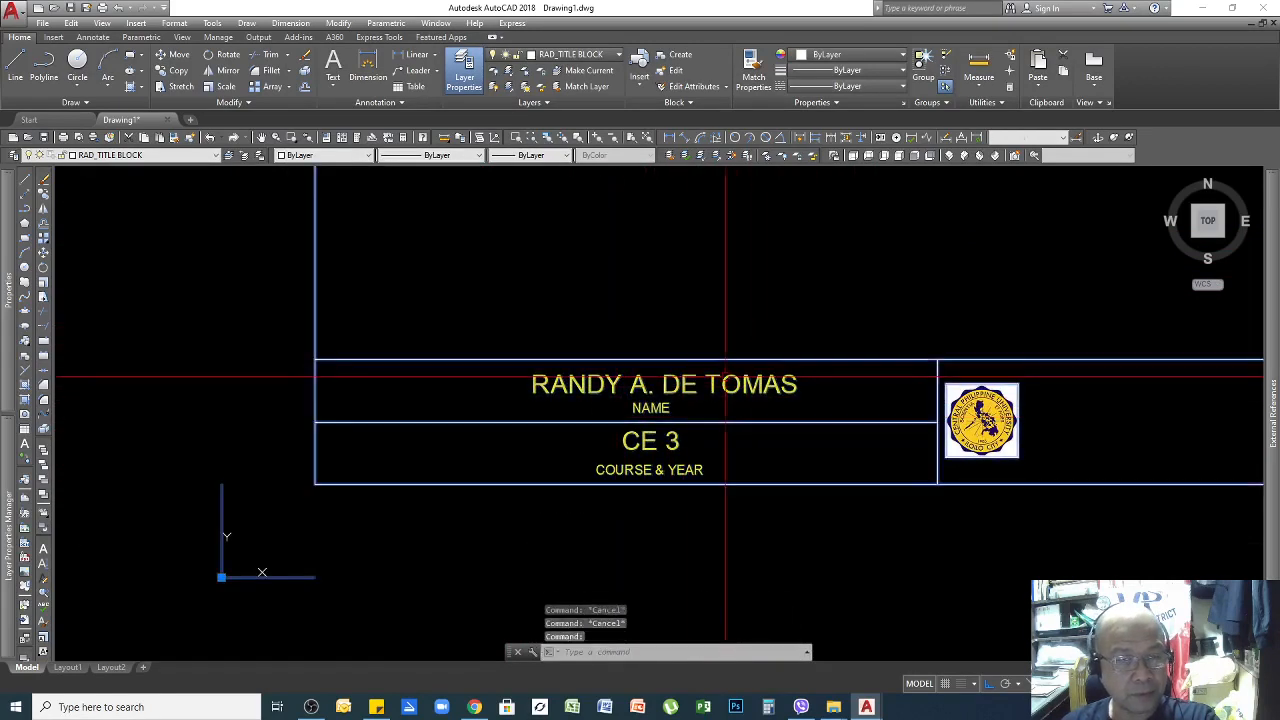
pyautogui.click(602, 405)
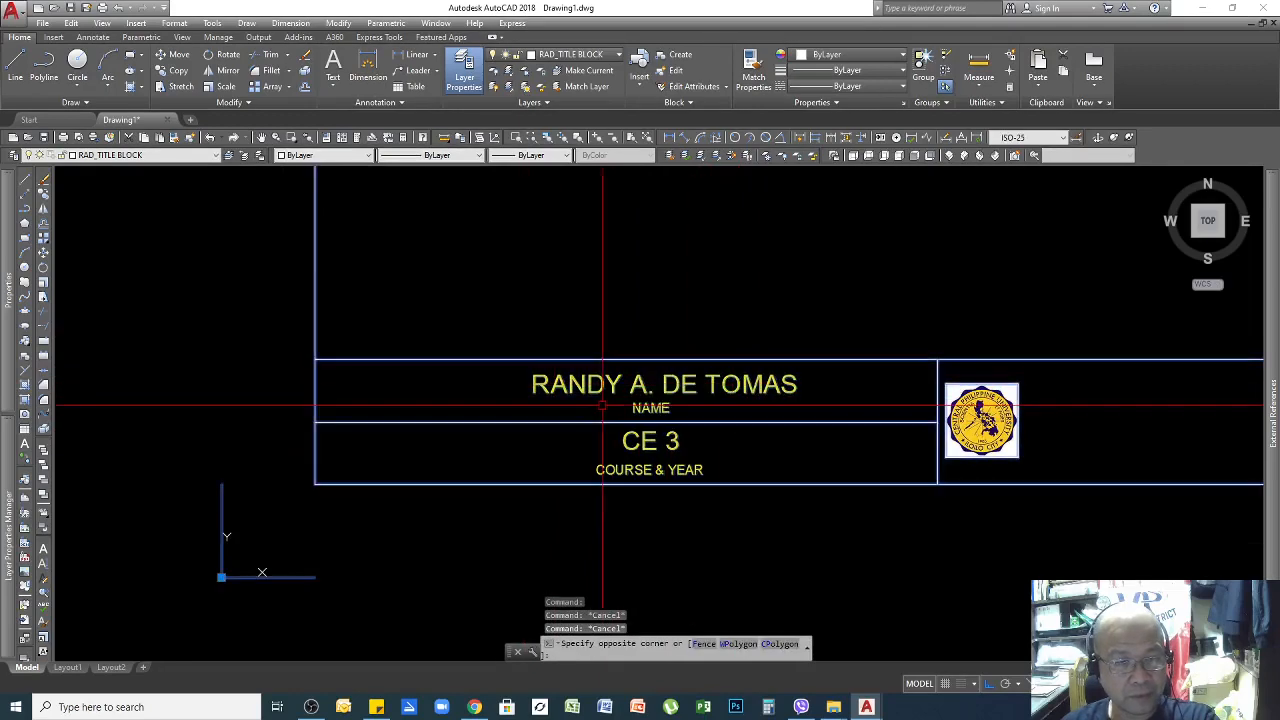
pyautogui.press('Escape')
pyautogui.press('Escape')
pyautogui.scroll(-4, 620, 405)
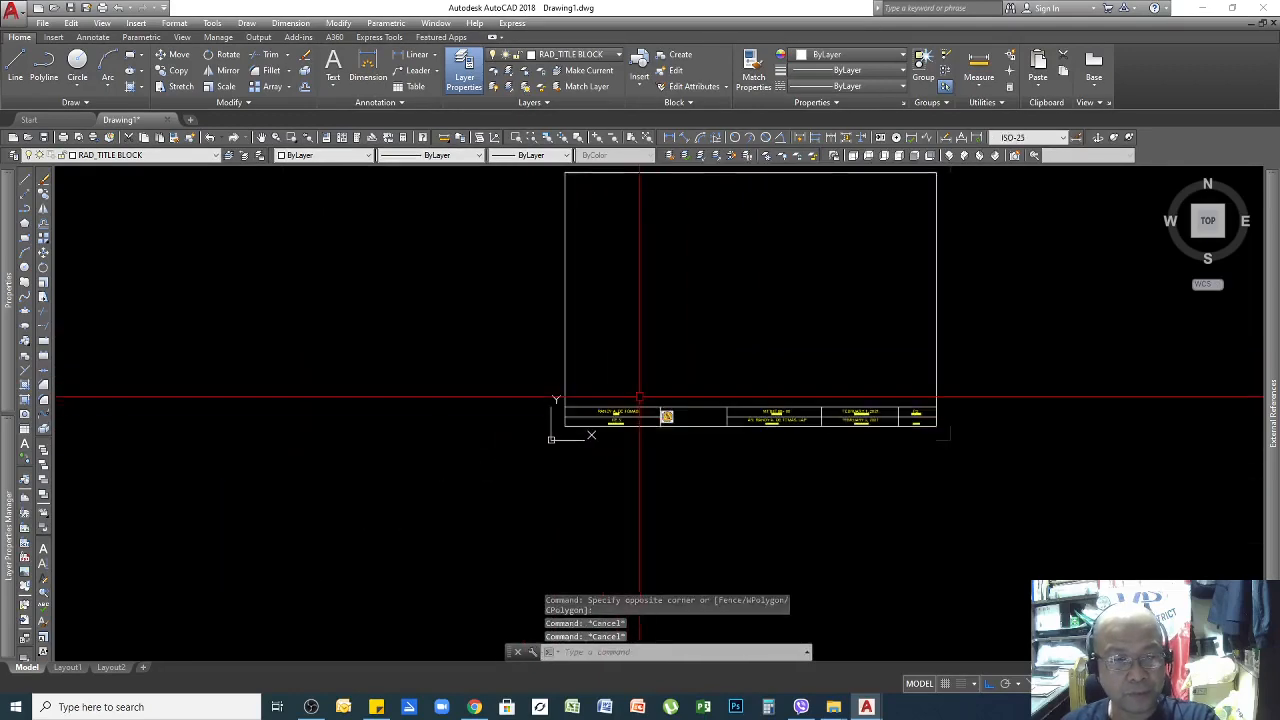
# Examine the title block's cells around the logo and how they select, then clear the selection.
pyautogui.scroll(4, 715, 406)
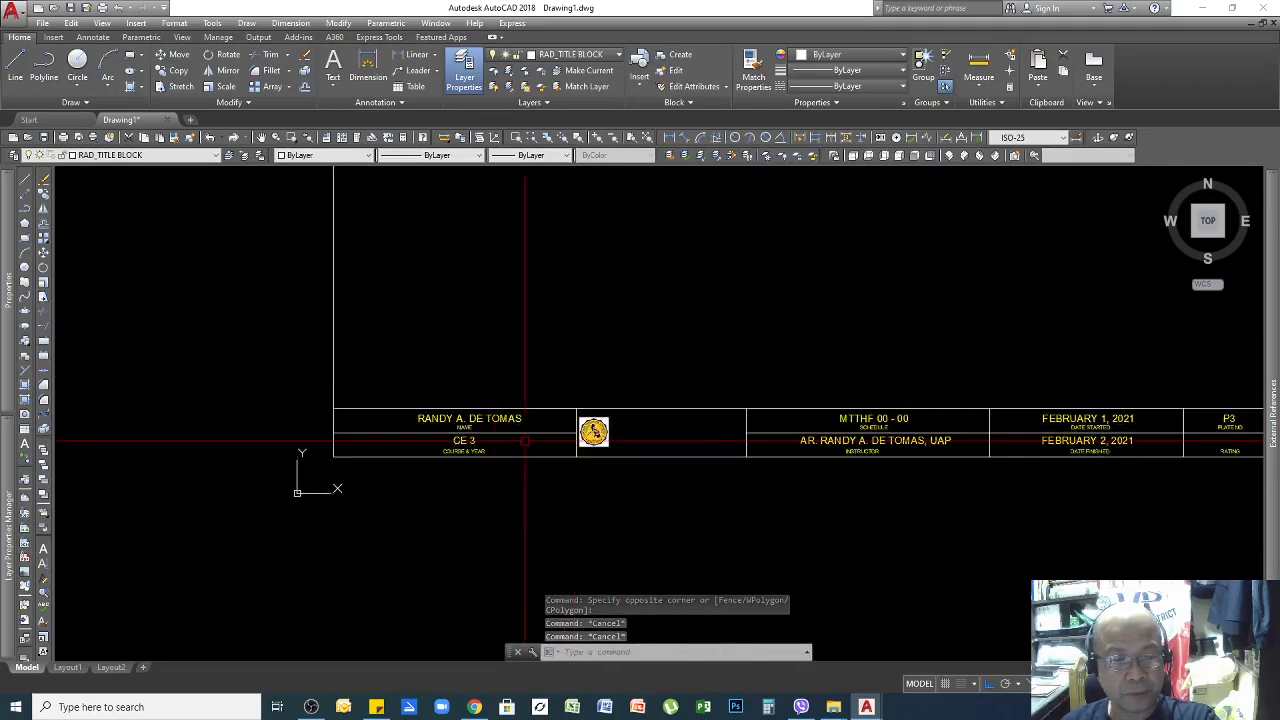
pyautogui.scroll(2, 471, 435)
pyautogui.scroll(-3, 666, 400)
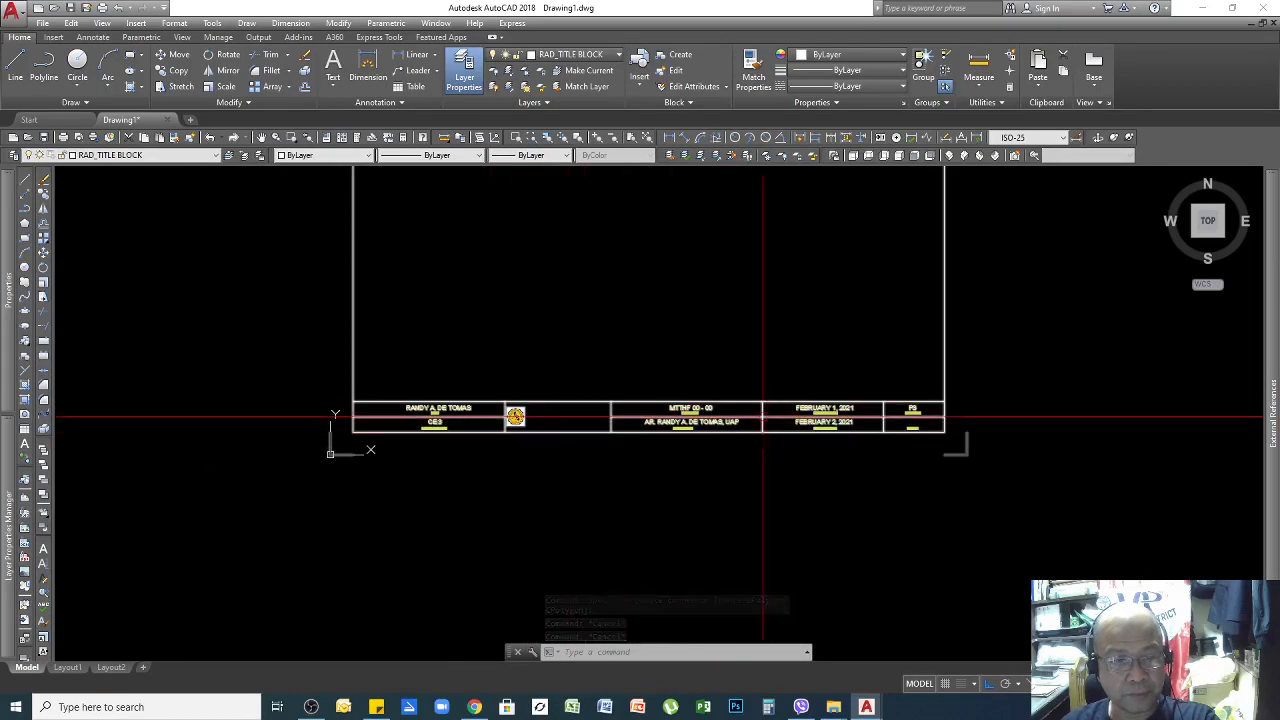
pyautogui.scroll(4, 610, 430)
pyautogui.click(432, 340)
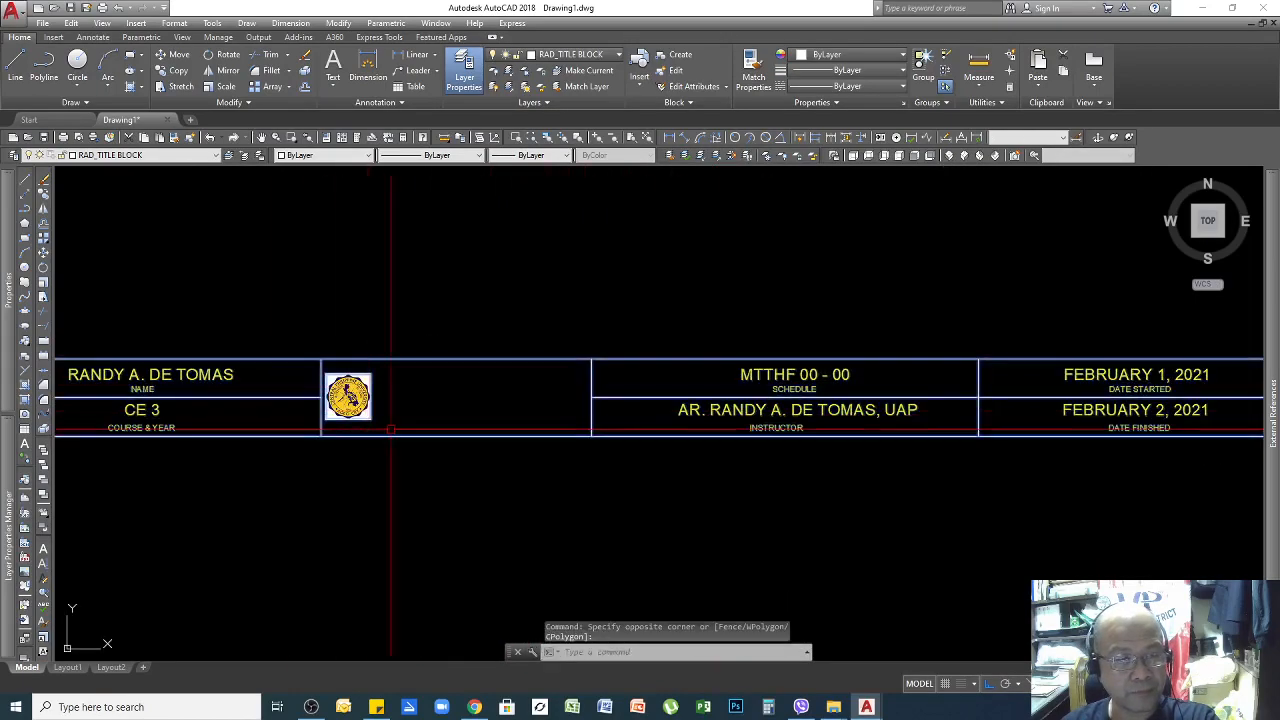
pyautogui.scroll(-6, 391, 430)
pyautogui.press('Escape')
pyautogui.press('Escape')
pyautogui.scroll(7, 491, 429)
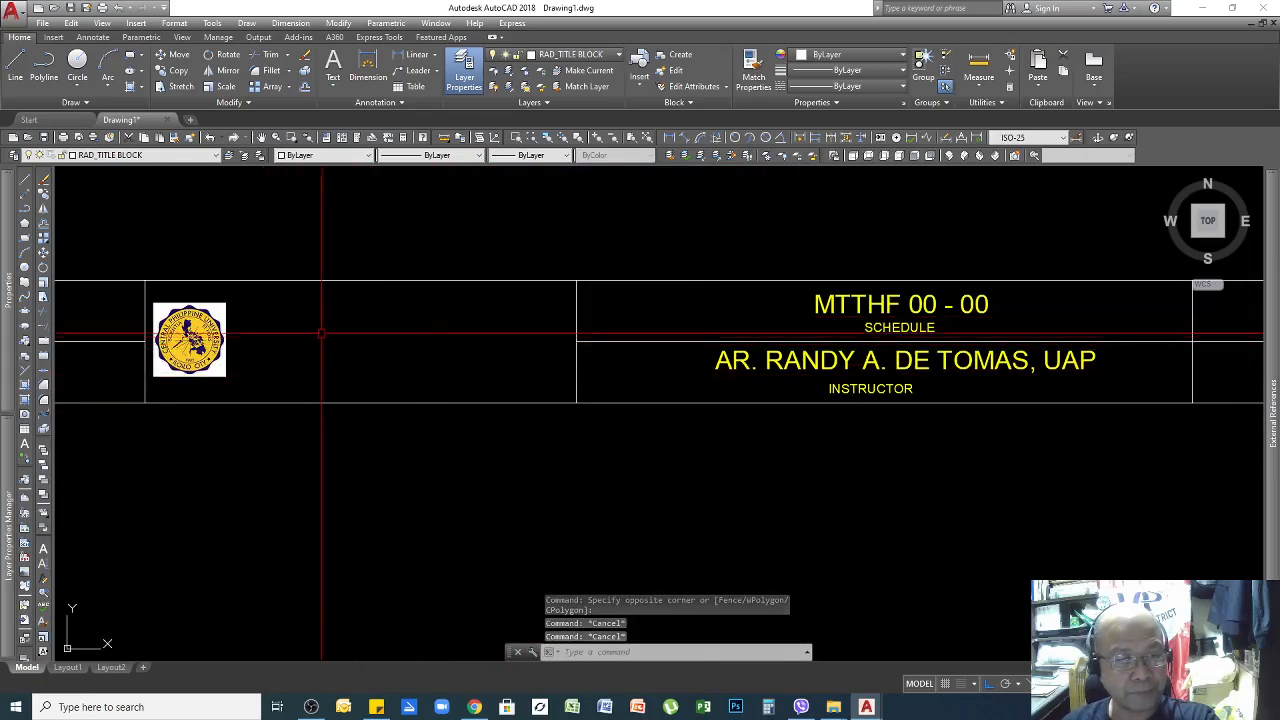
pyautogui.scroll(-3, 352, 340)
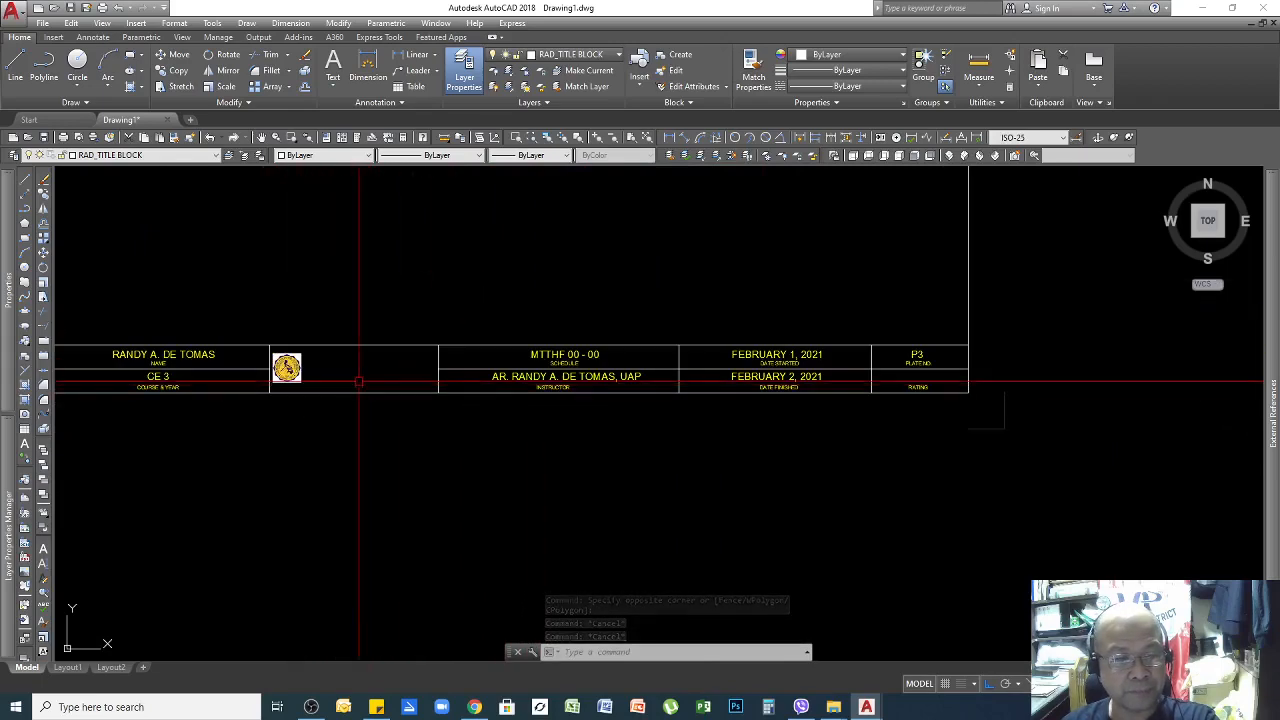
pyautogui.scroll(2, 361, 381)
pyautogui.scroll(-2, 590, 375)
pyautogui.scroll(2, 424, 375)
pyautogui.scroll(-2, 845, 381)
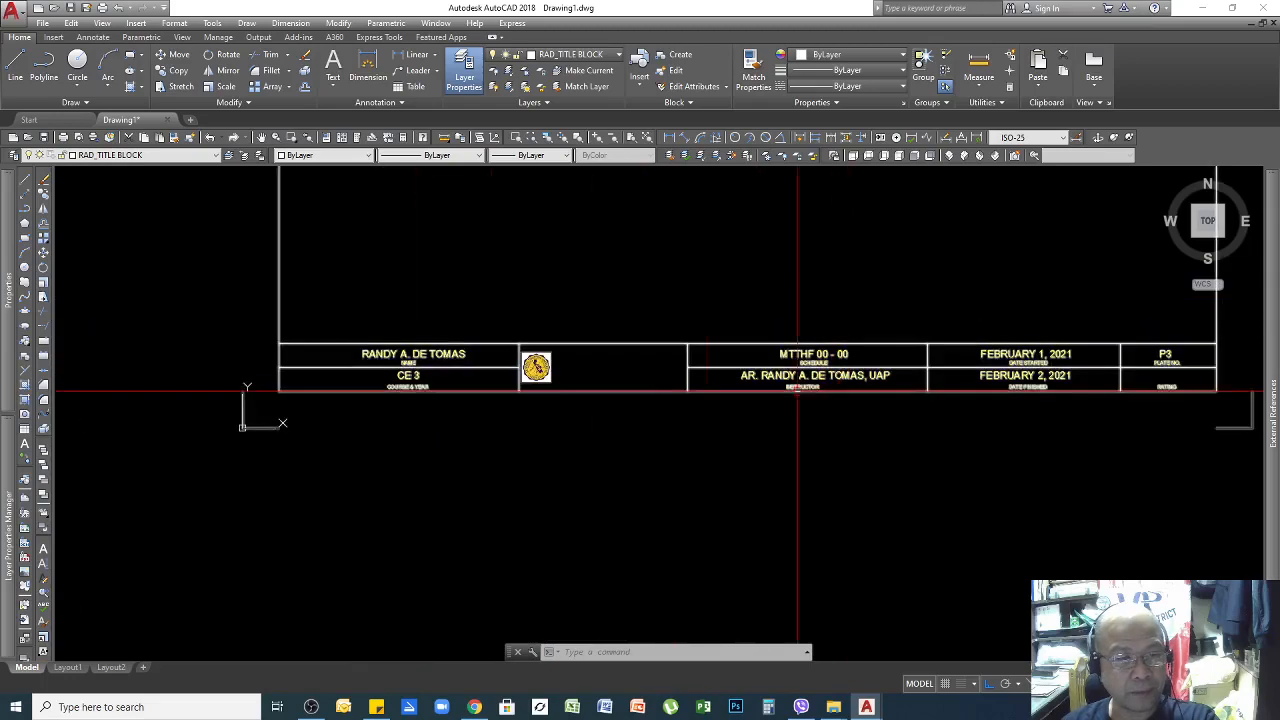
# Open the RAD_ENGG 1007 TEMPLATE block for in-place editing with all nested objects selected automatically.
pyautogui.scroll(2, 676, 341)
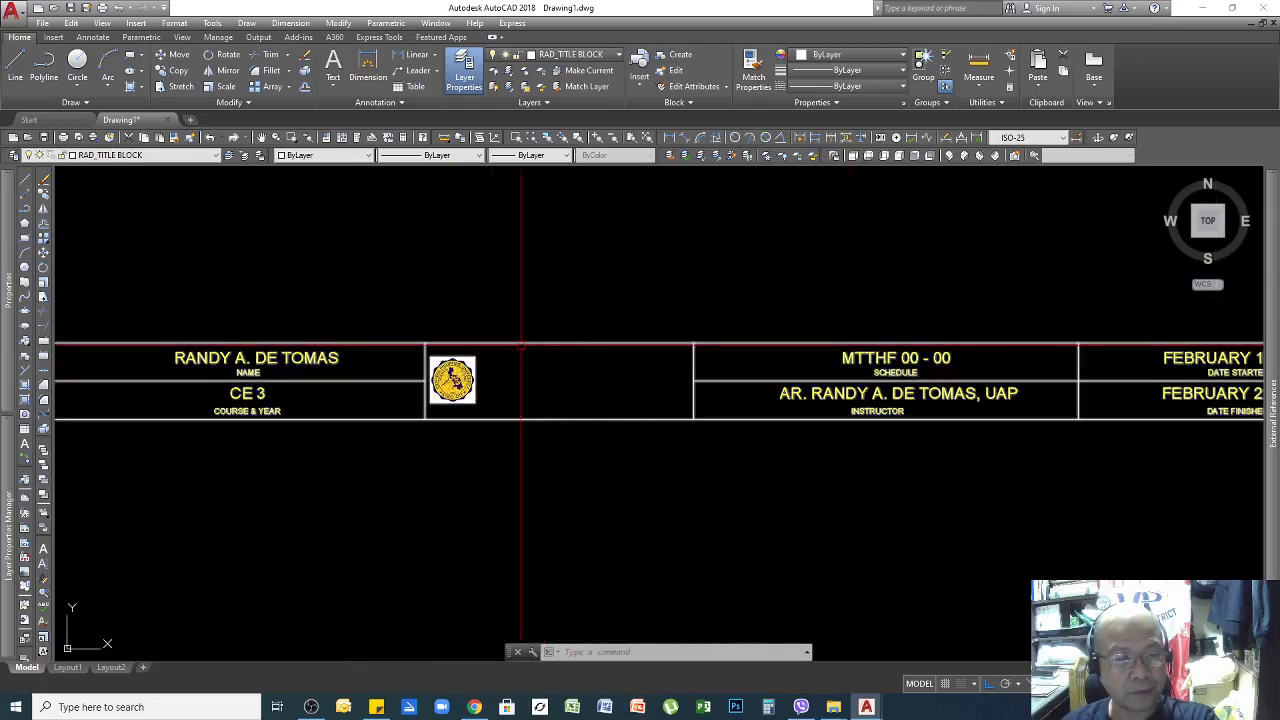
pyautogui.click(515, 346)
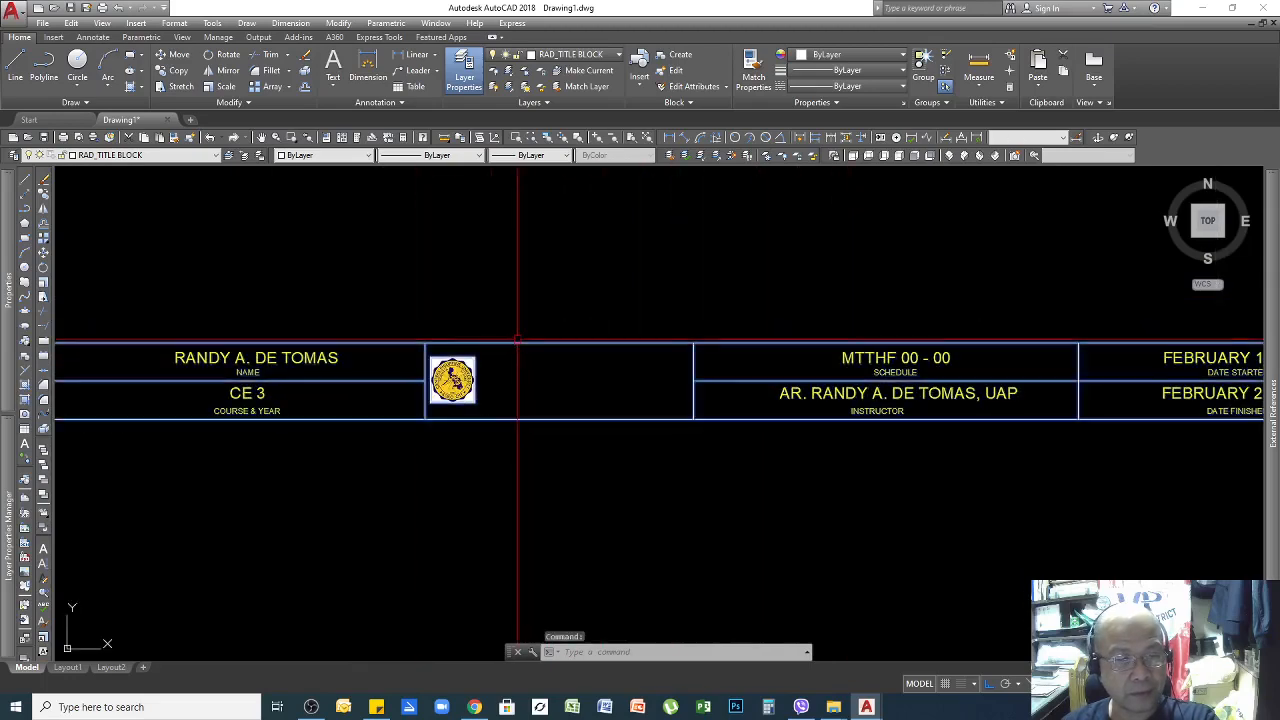
pyautogui.rightClick(515, 345)
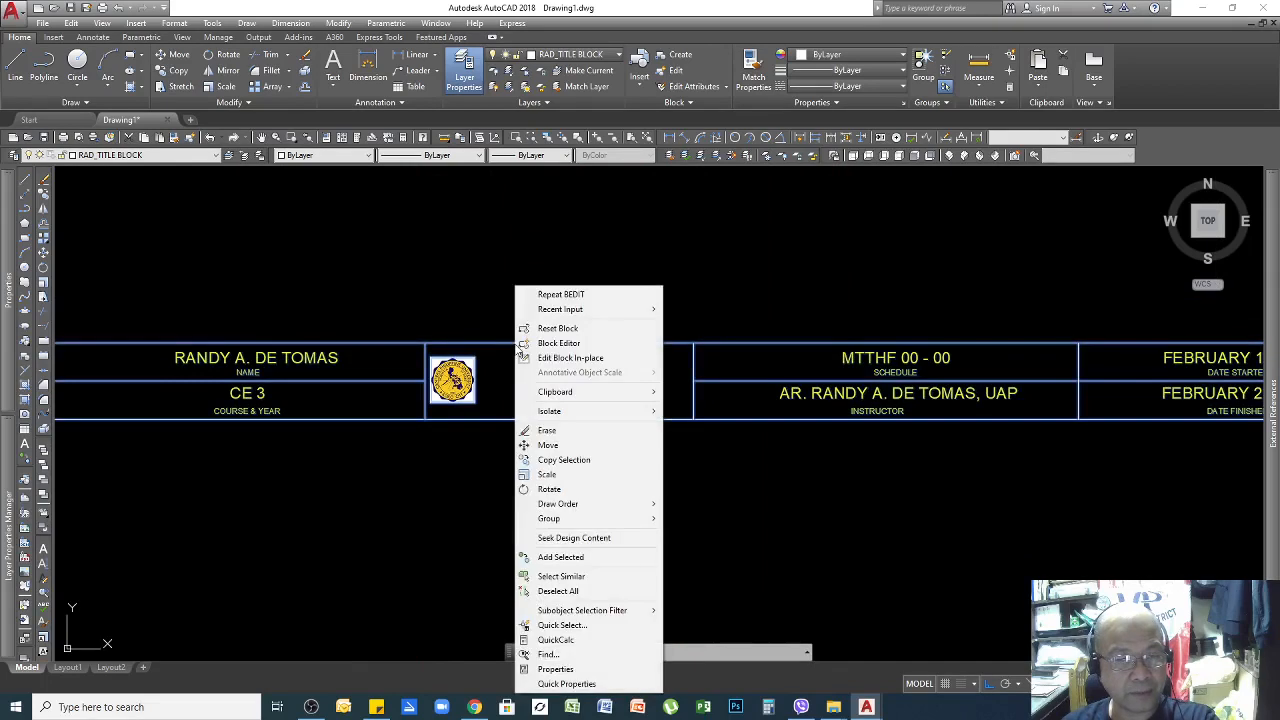
pyautogui.click(572, 358)
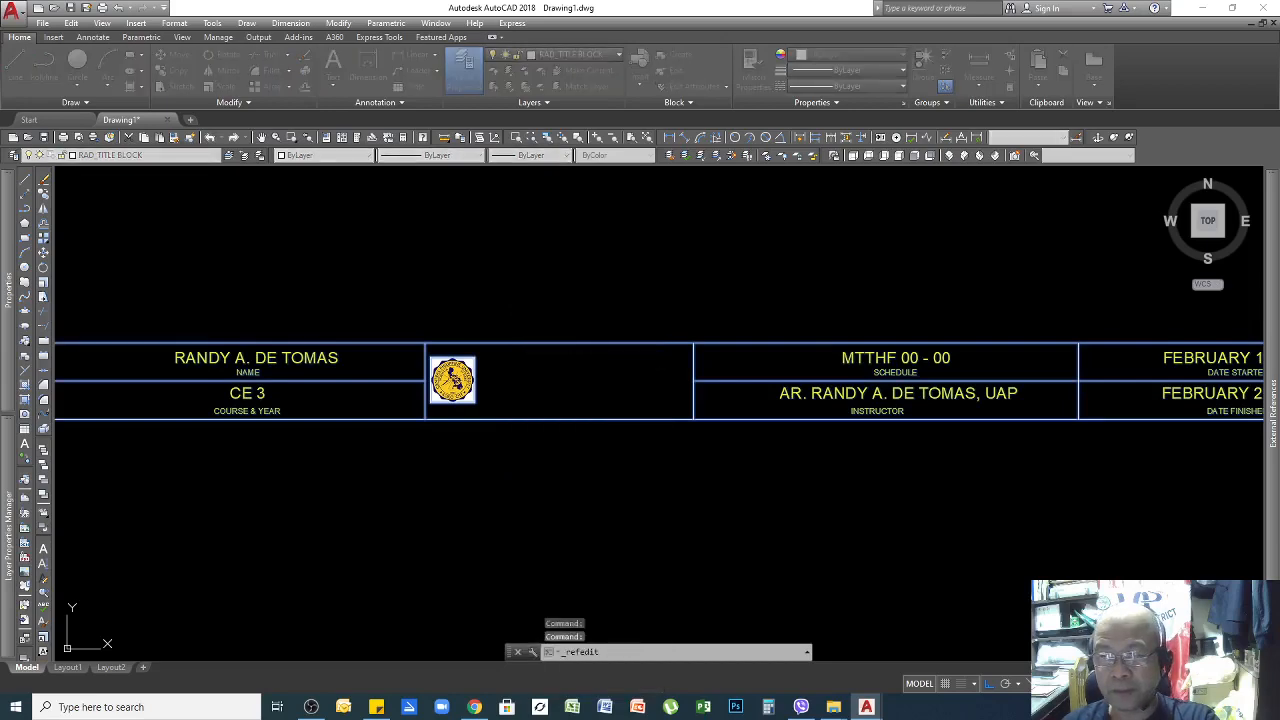
pyautogui.moveTo(578, 259); pyautogui.dragTo(568, 405)
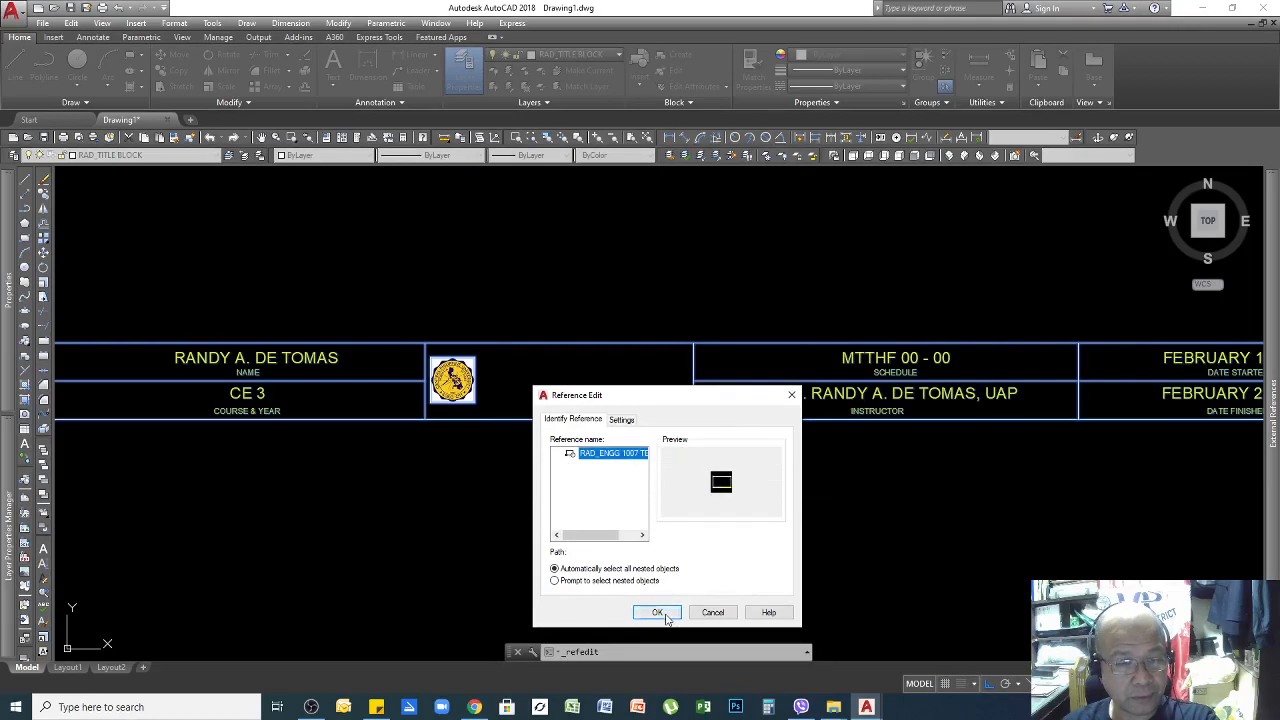
pyautogui.click(657, 612)
# Check whether the frame, title block lines and logo can be selected individually during in-place editing.
pyautogui.scroll(-8, 701, 338)
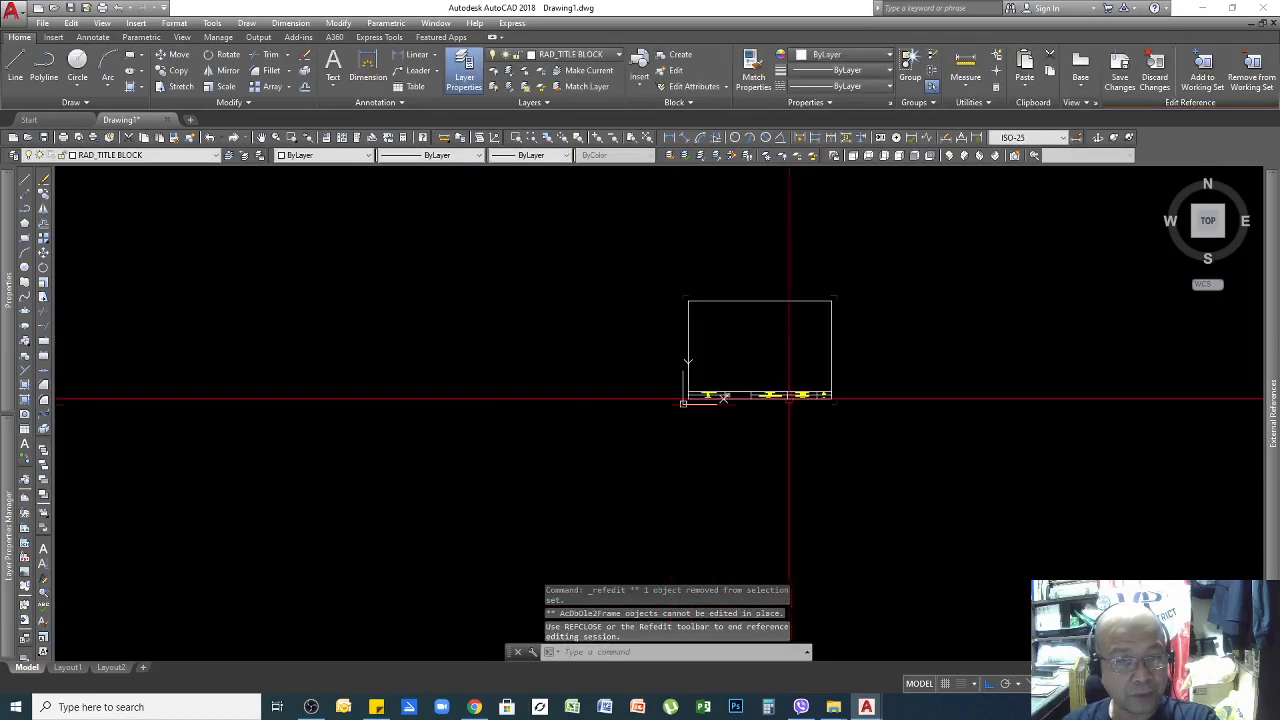
pyautogui.scroll(3, 789, 394)
pyautogui.click(755, 436)
pyautogui.click(671, 477)
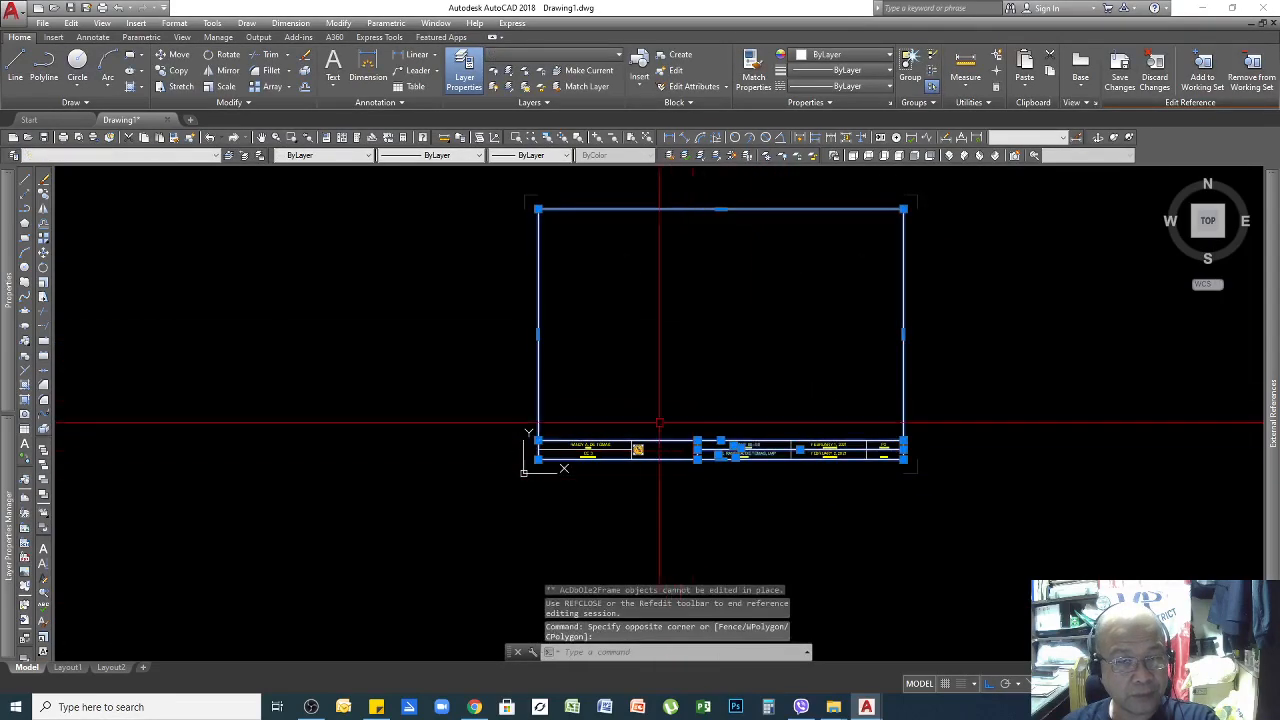
pyautogui.press('Escape')
pyautogui.press('Escape')
pyautogui.scroll(6, 639, 457)
pyautogui.click(749, 382)
pyautogui.click(700, 436)
pyautogui.press('Escape')
pyautogui.click(697, 445)
pyautogui.click(686, 517)
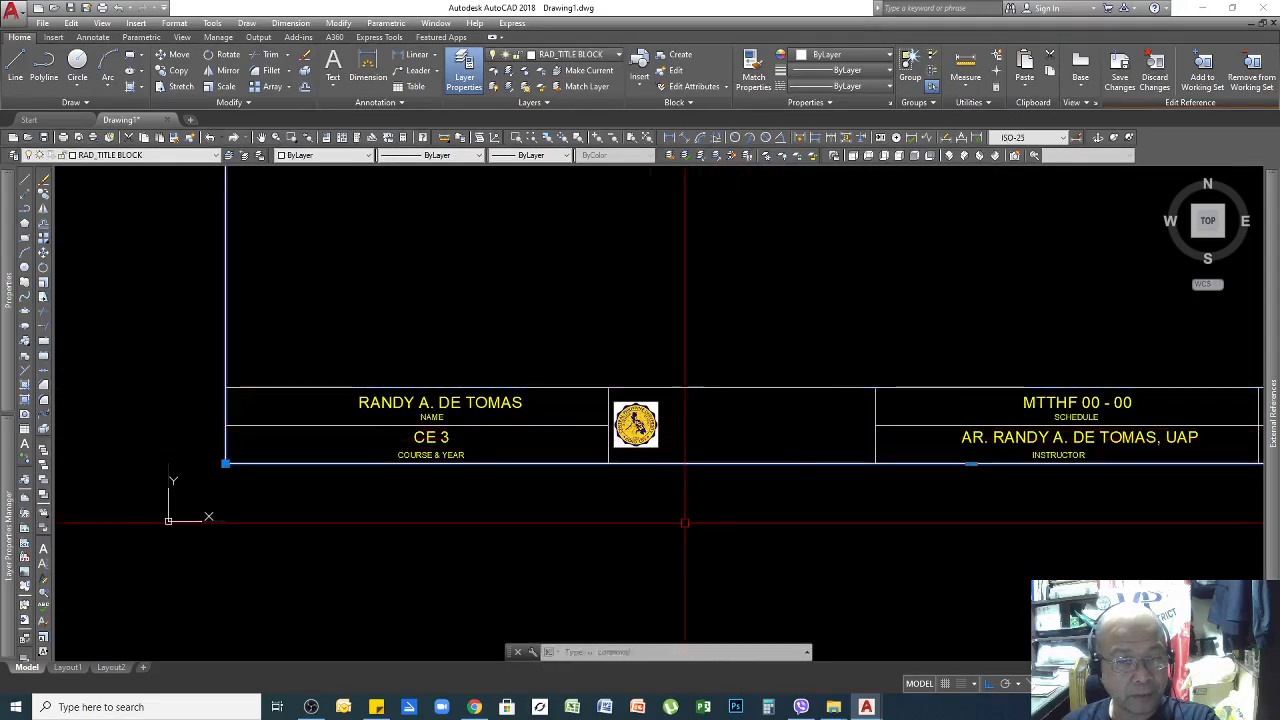
pyautogui.press('Escape')
# Check individual selection of the name entry in the title block and clear the selection.
pyautogui.click(537, 415)
pyautogui.click(520, 445)
pyautogui.press('Escape')
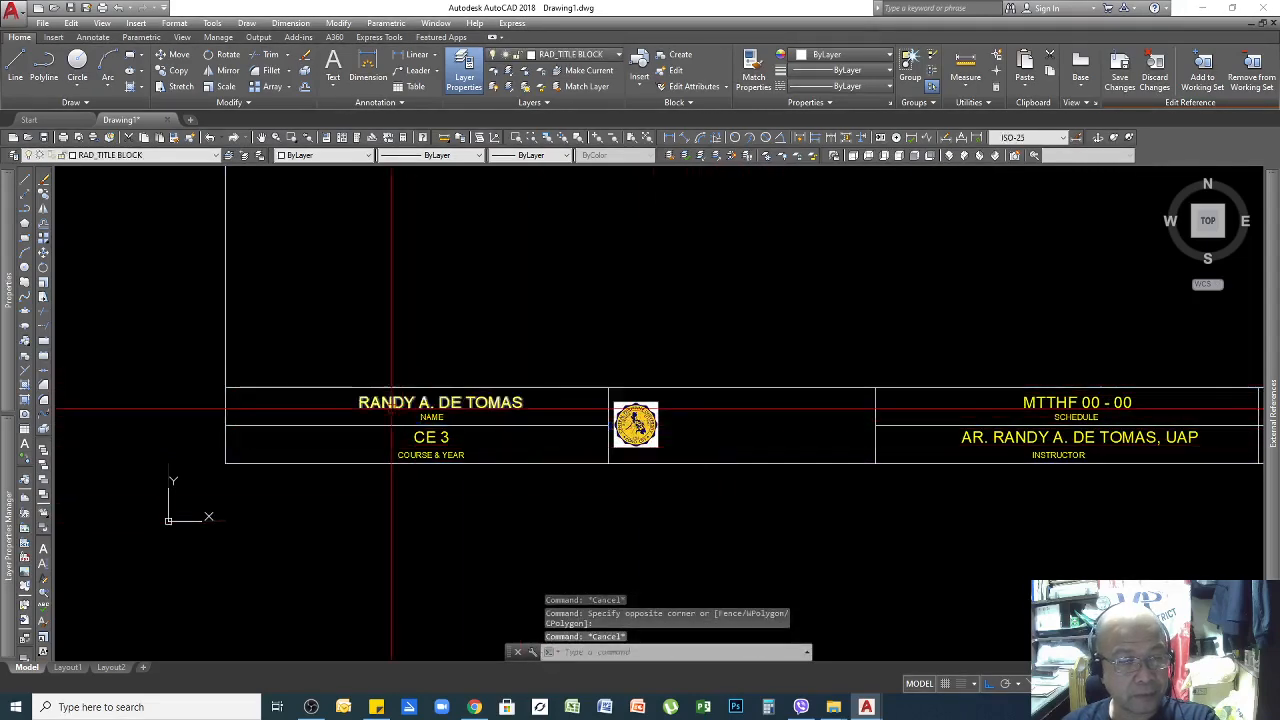
pyautogui.click(393, 408)
pyautogui.press('Escape')
pyautogui.press('Escape')
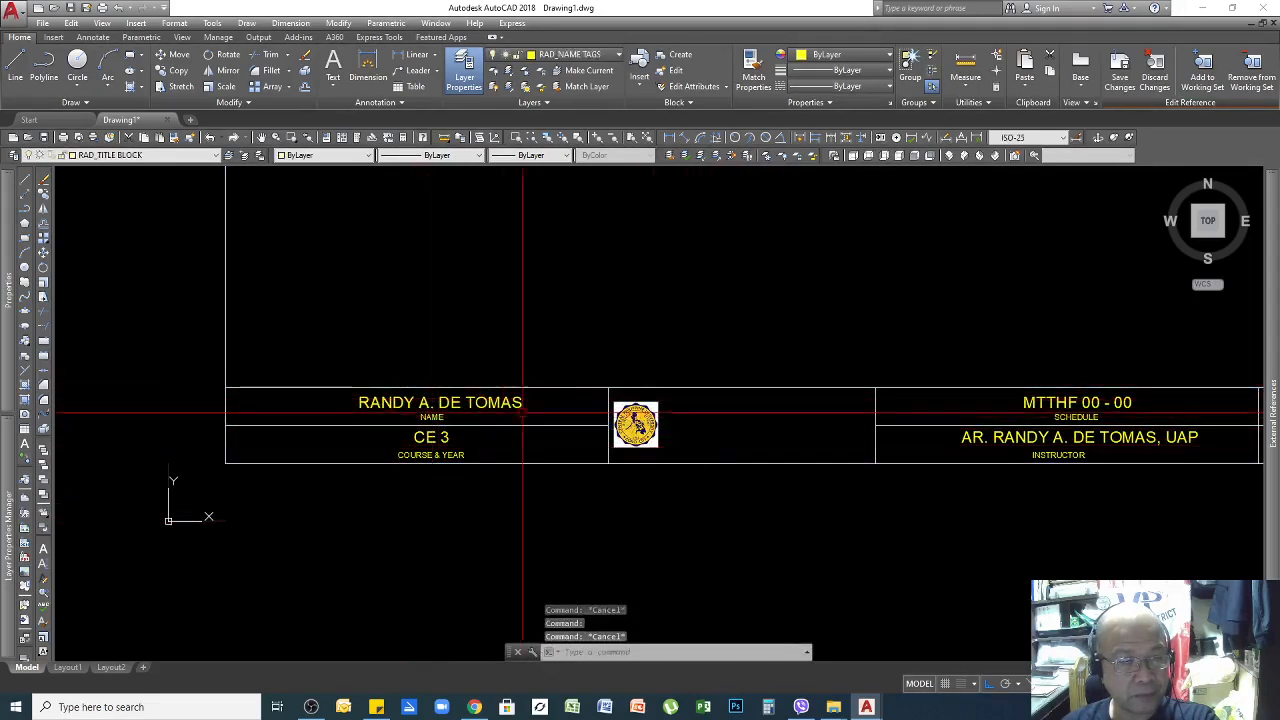
pyautogui.scroll(-3, 625, 413)
pyautogui.scroll(4, 684, 425)
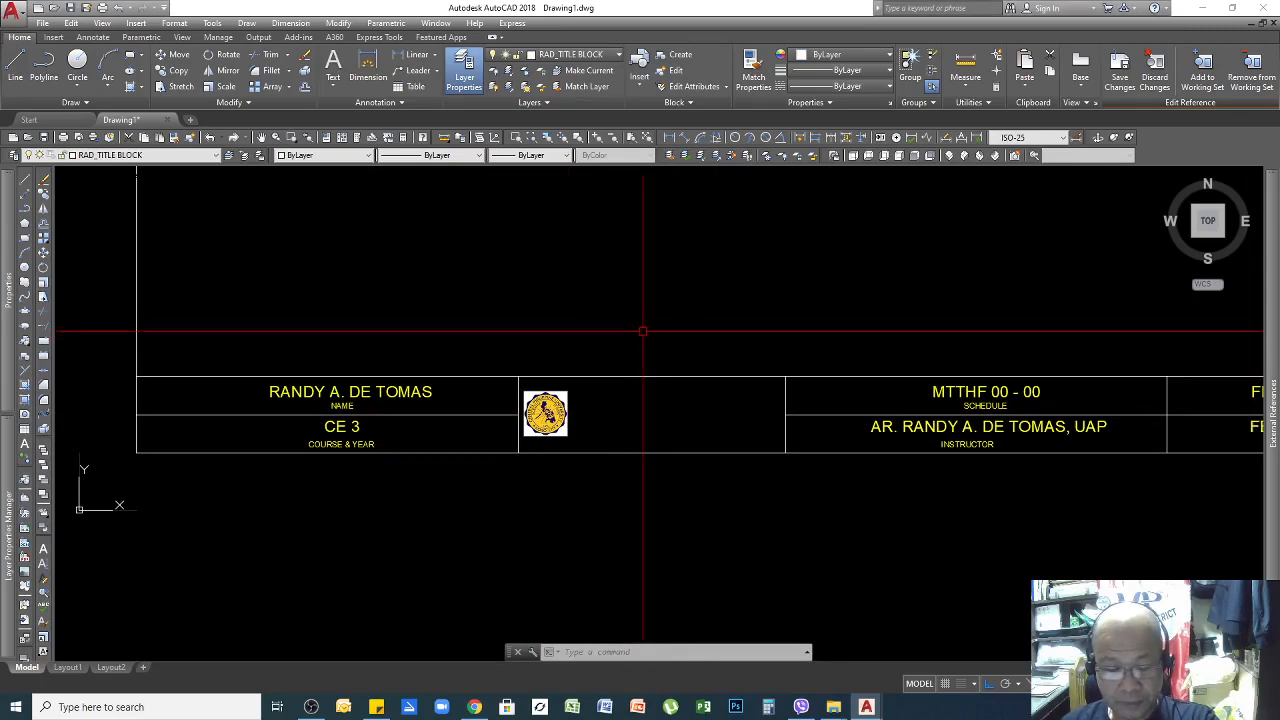
# Copy the name entry horizontally into the empty title block cell beside the logo.
pyautogui.scroll(2, 405, 400)
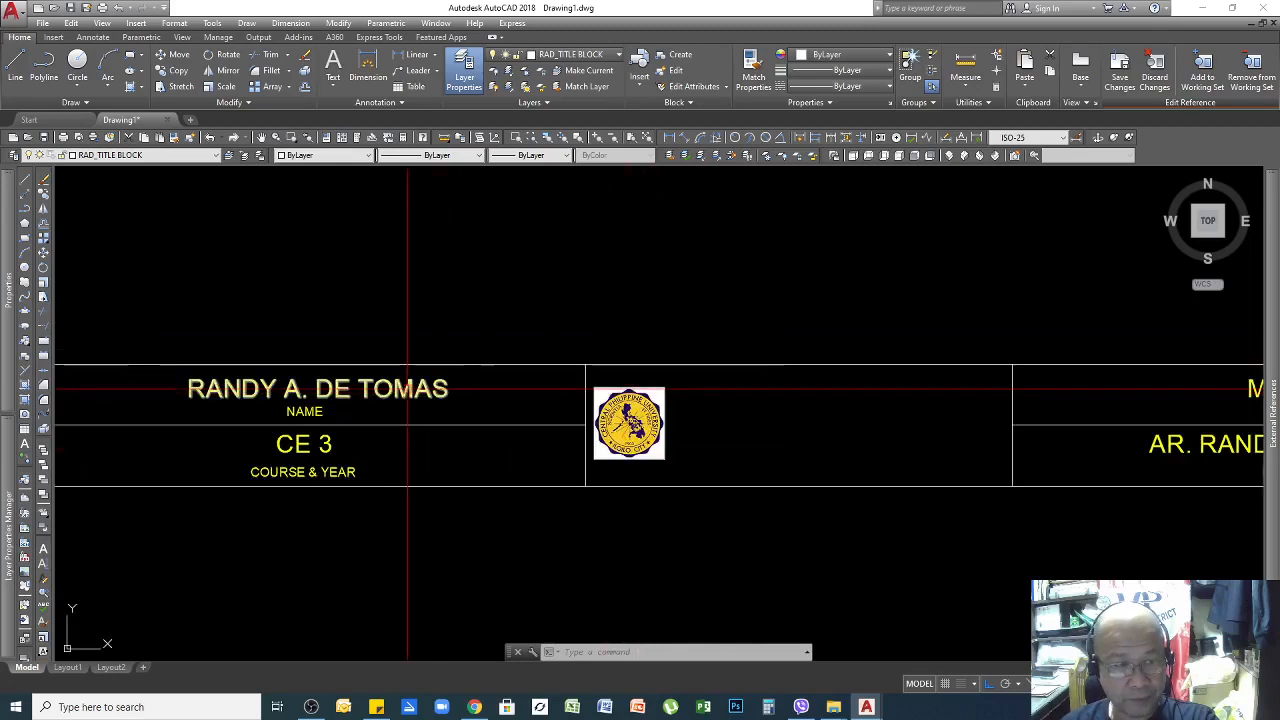
pyautogui.click(408, 371)
pyautogui.write('co')
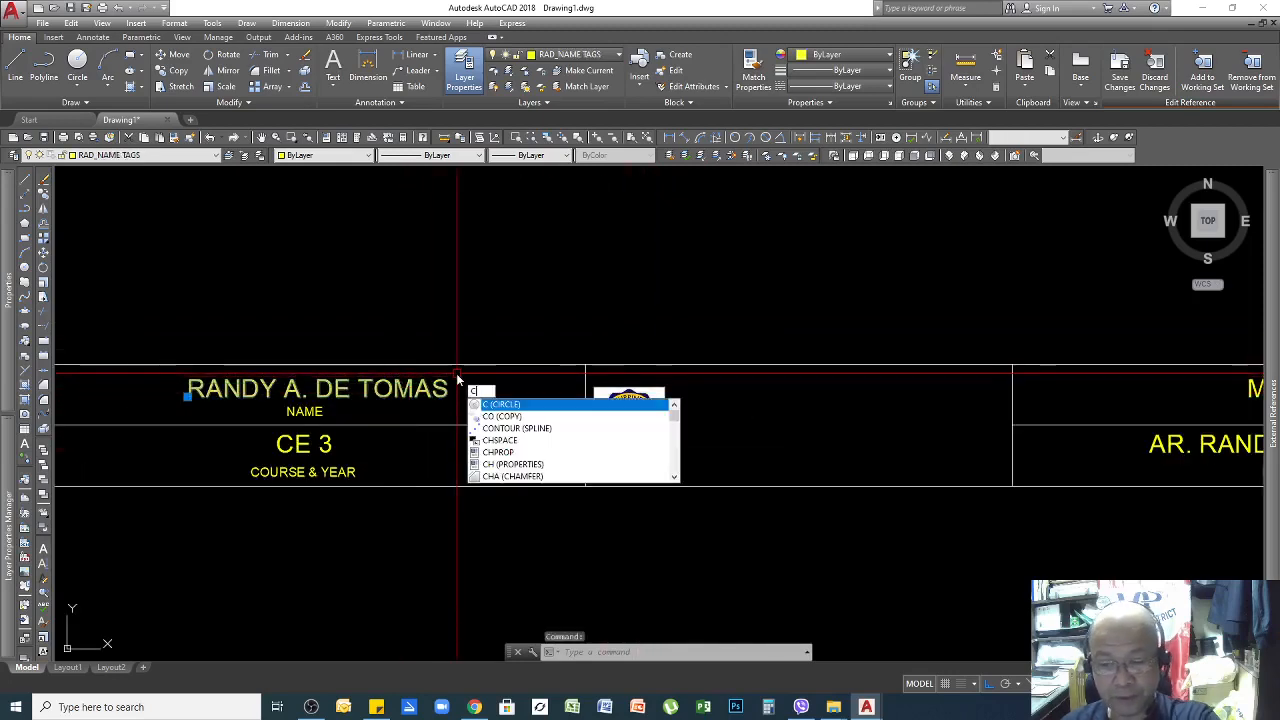
pyautogui.press('Return')
pyautogui.click(318, 296)
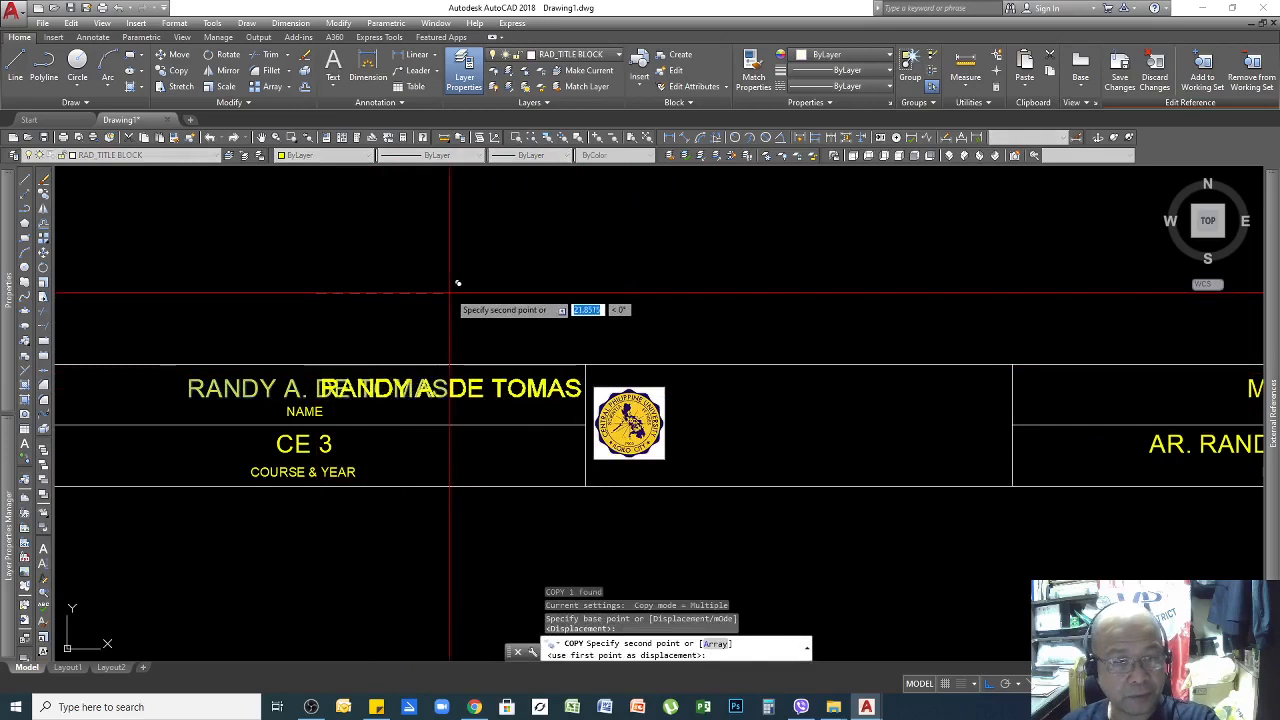
pyautogui.click(823, 287)
pyautogui.press('Escape')
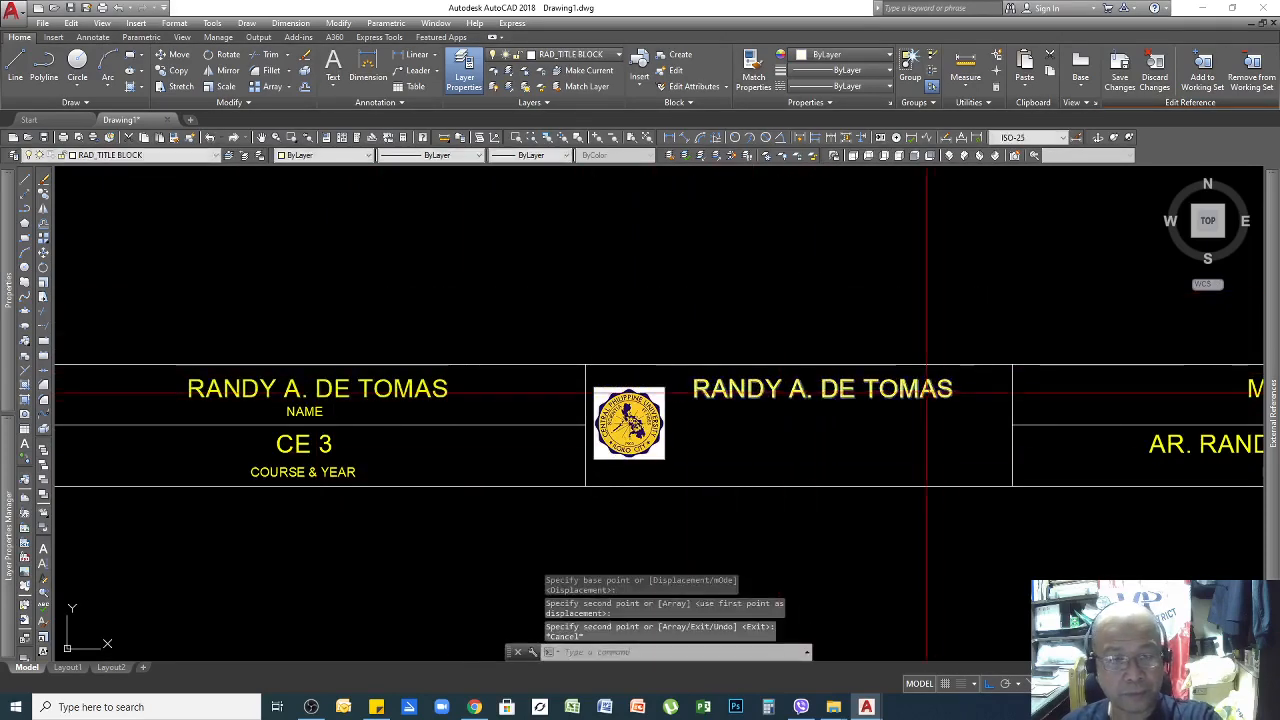
# Change the copied name text beside the logo to CENTRAL PHILIPPINE UNIVERSITY.
pyautogui.doubleClick(696, 390)
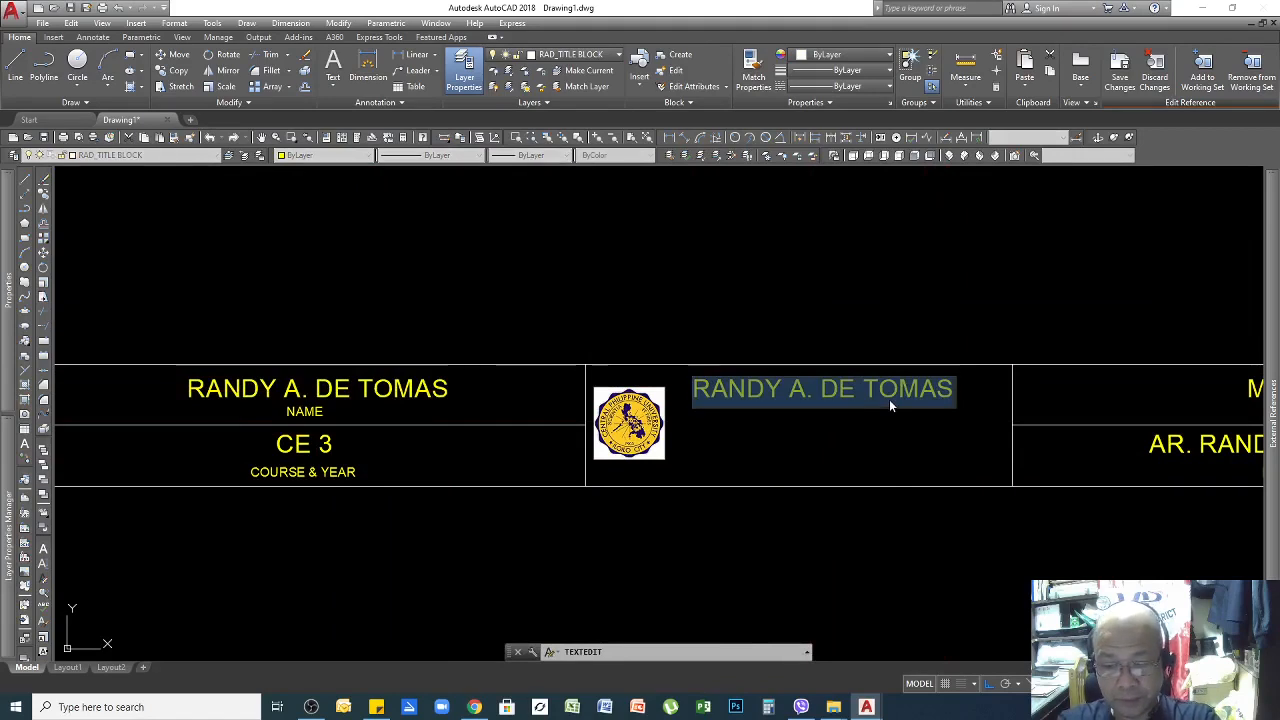
pyautogui.write('CENTRAL')
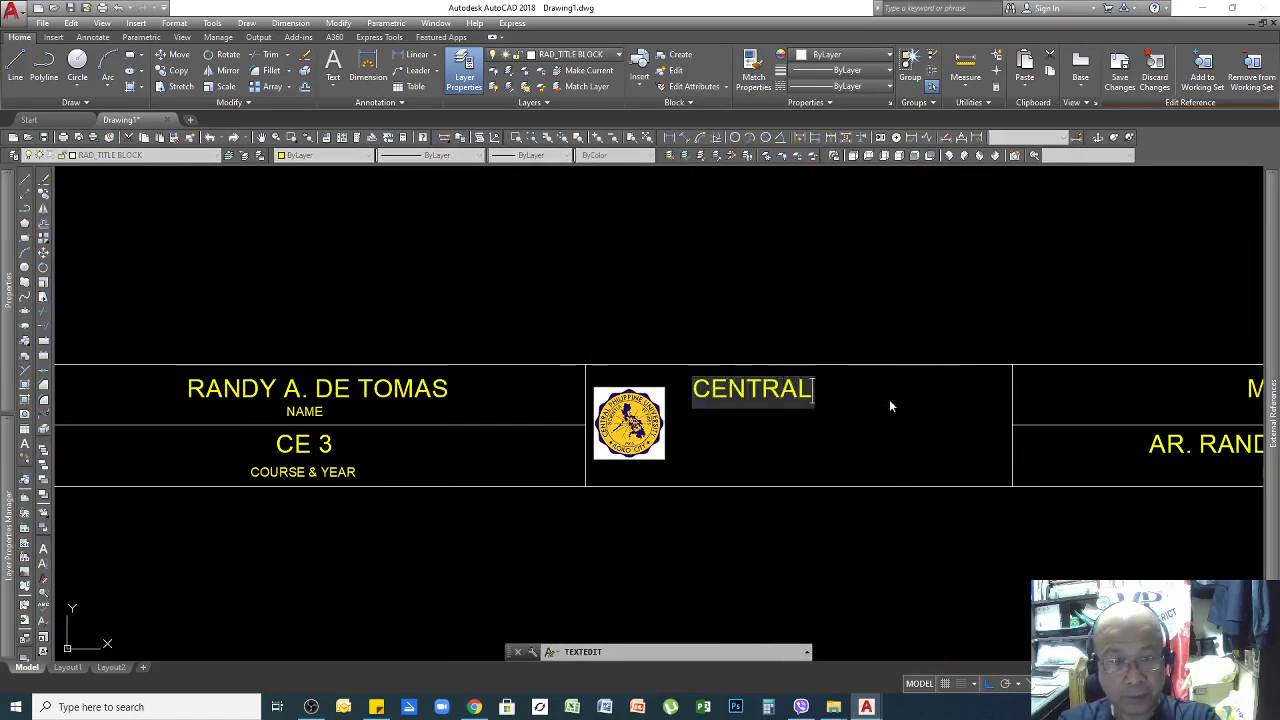
pyautogui.write(' PHILI')
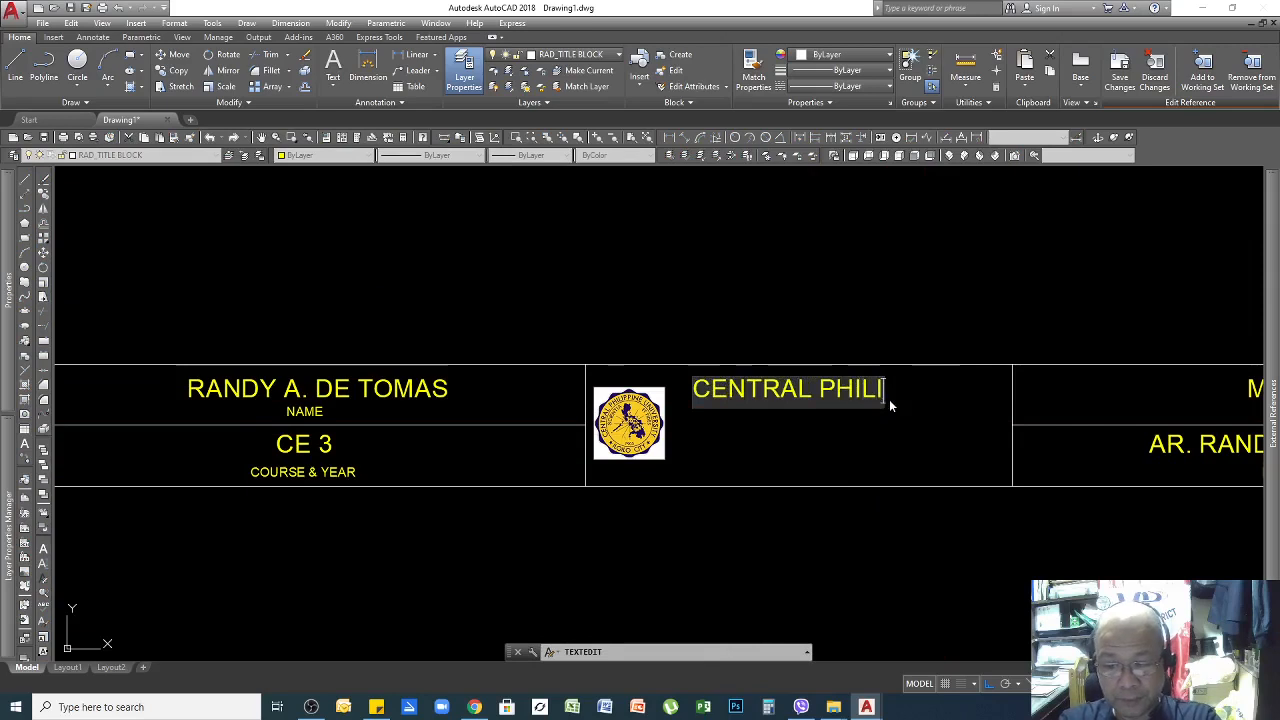
pyautogui.write('PPINE UN')
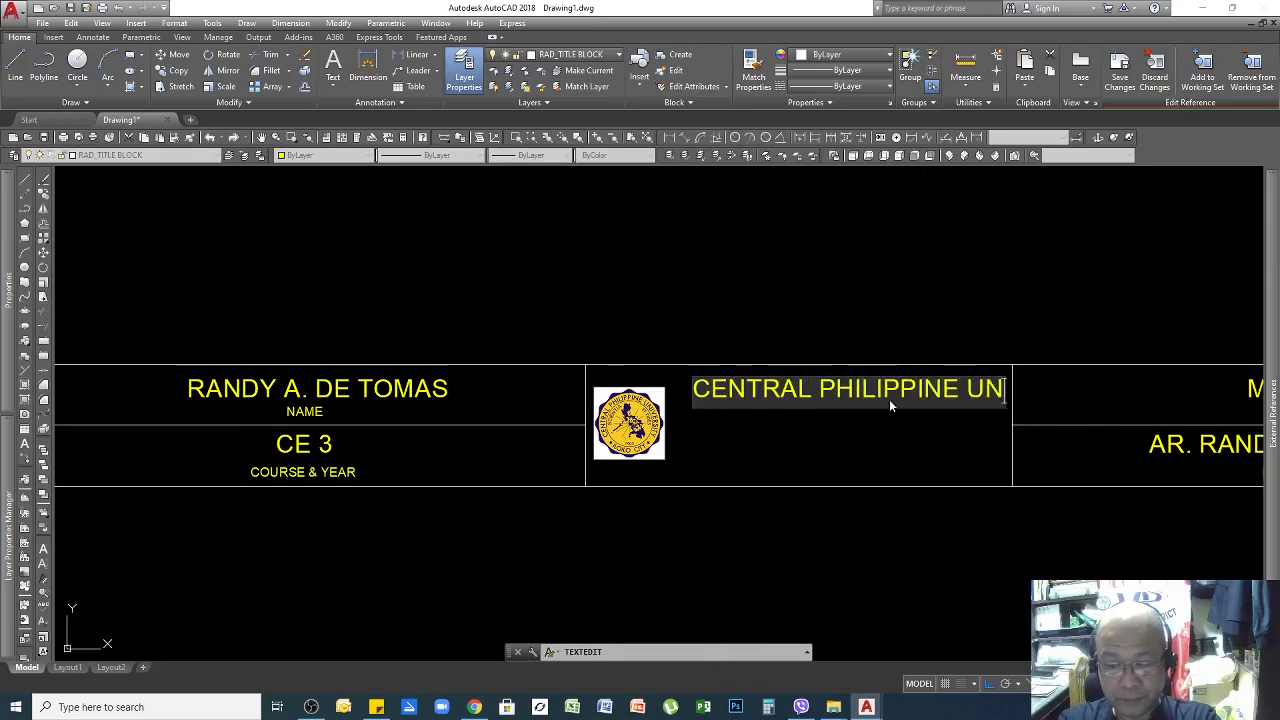
pyautogui.write('IVERSITY')
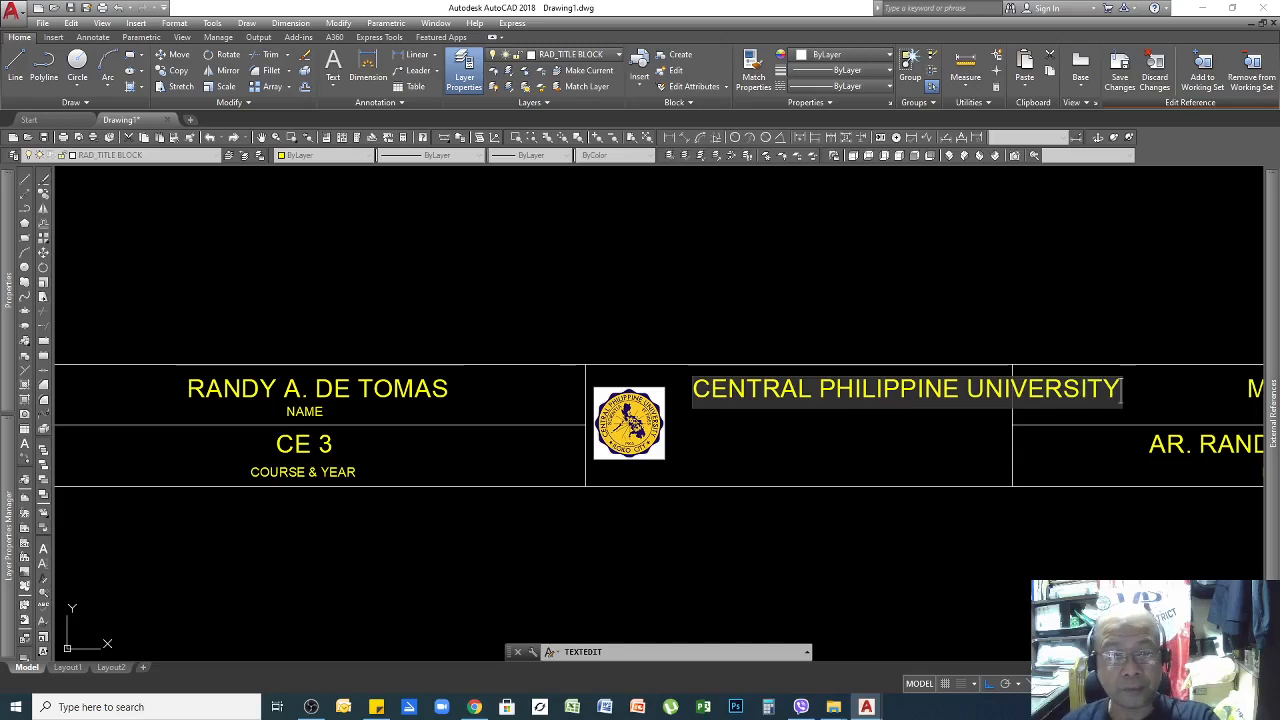
pyautogui.press('Return')
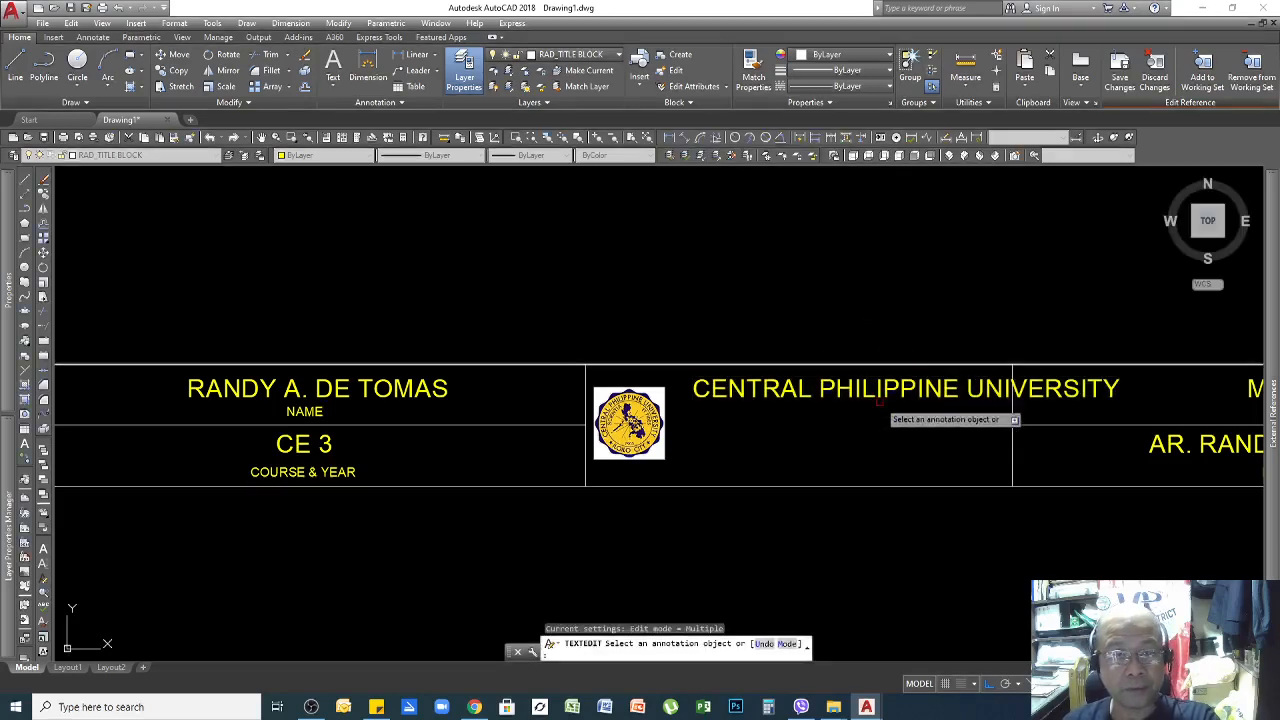
pyautogui.press('Return')
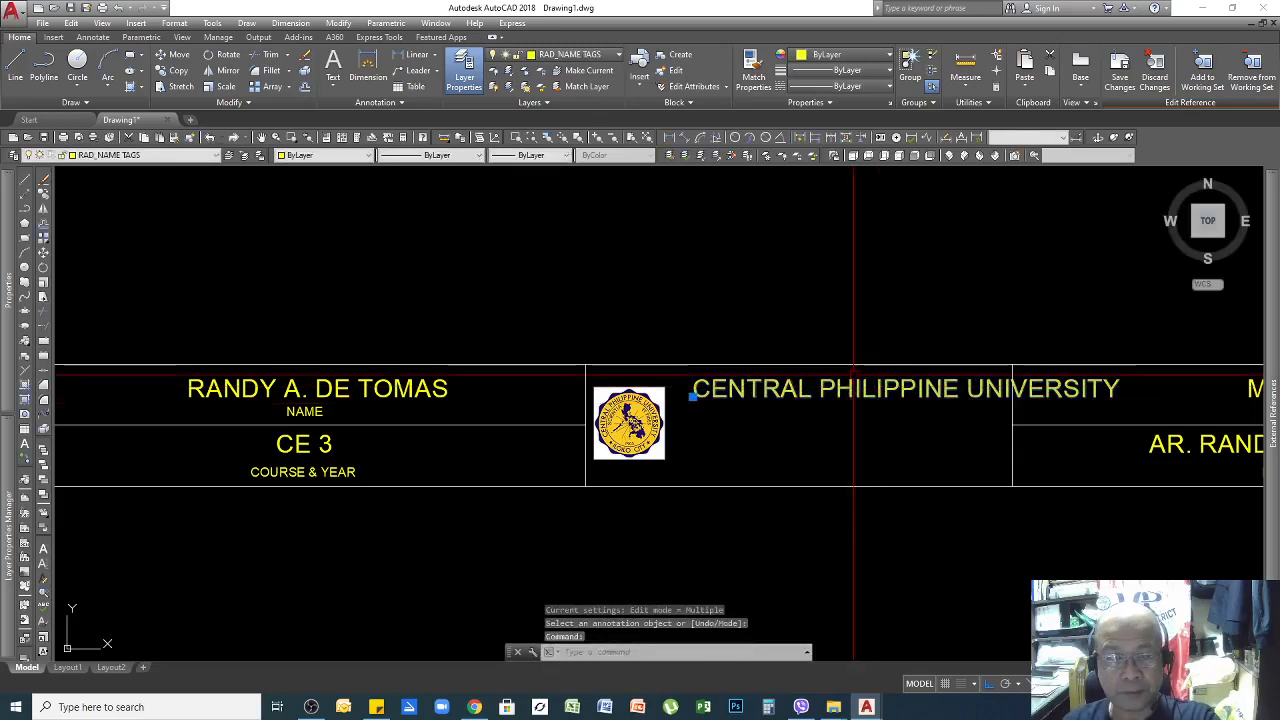
# Move the university text horizontally toward the logo so that it spans the width of the logo cell.
pyautogui.write('M')
pyautogui.press('Return')
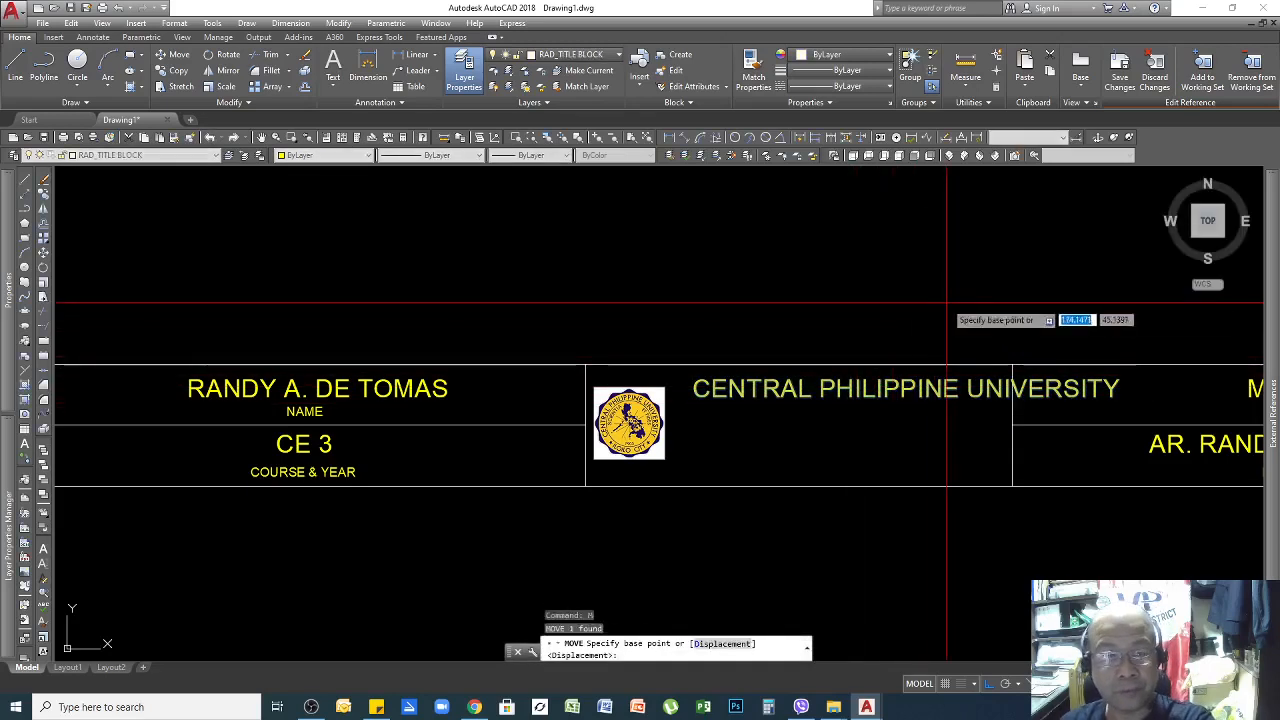
pyautogui.click(955, 290)
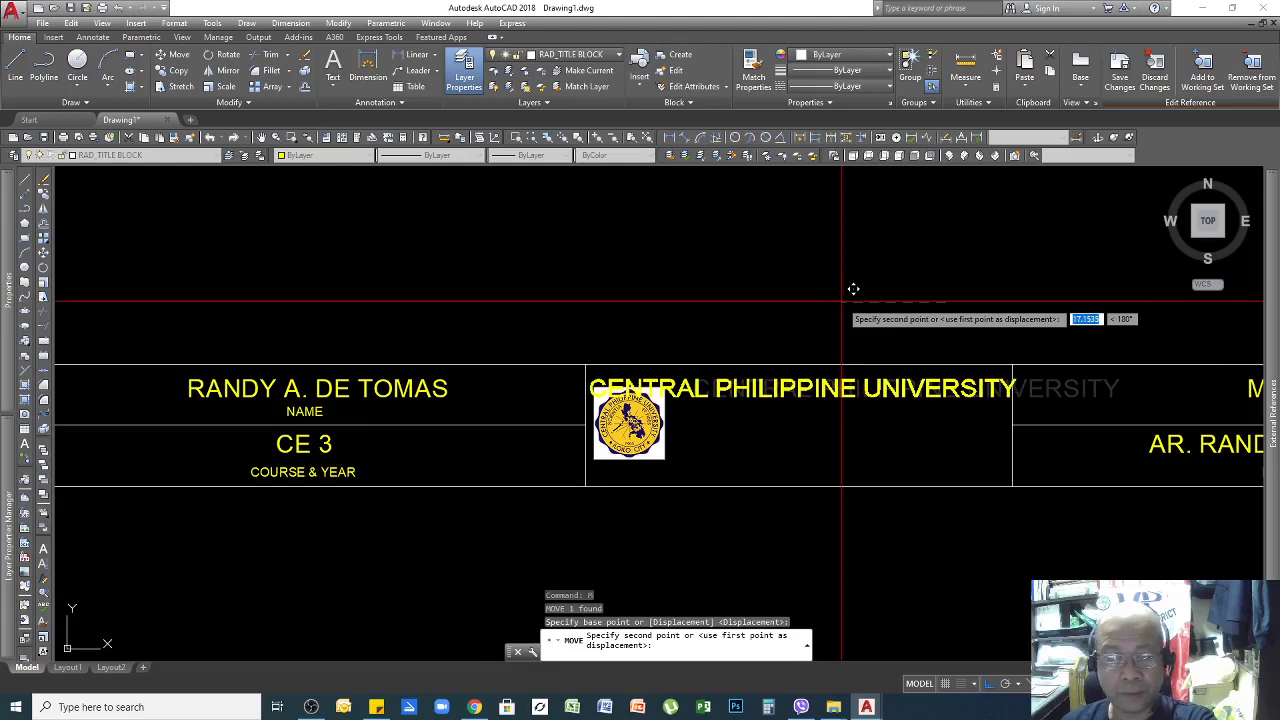
pyautogui.press('Escape')
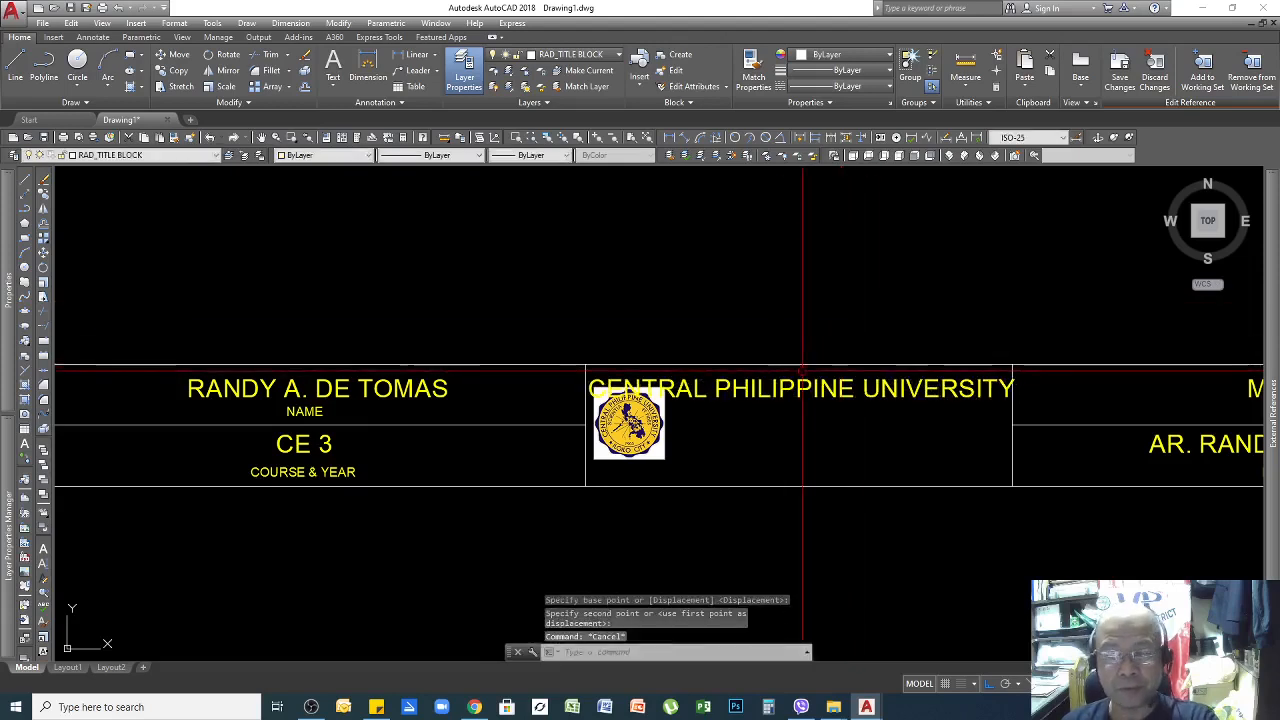
pyautogui.doubleClick(820, 388)
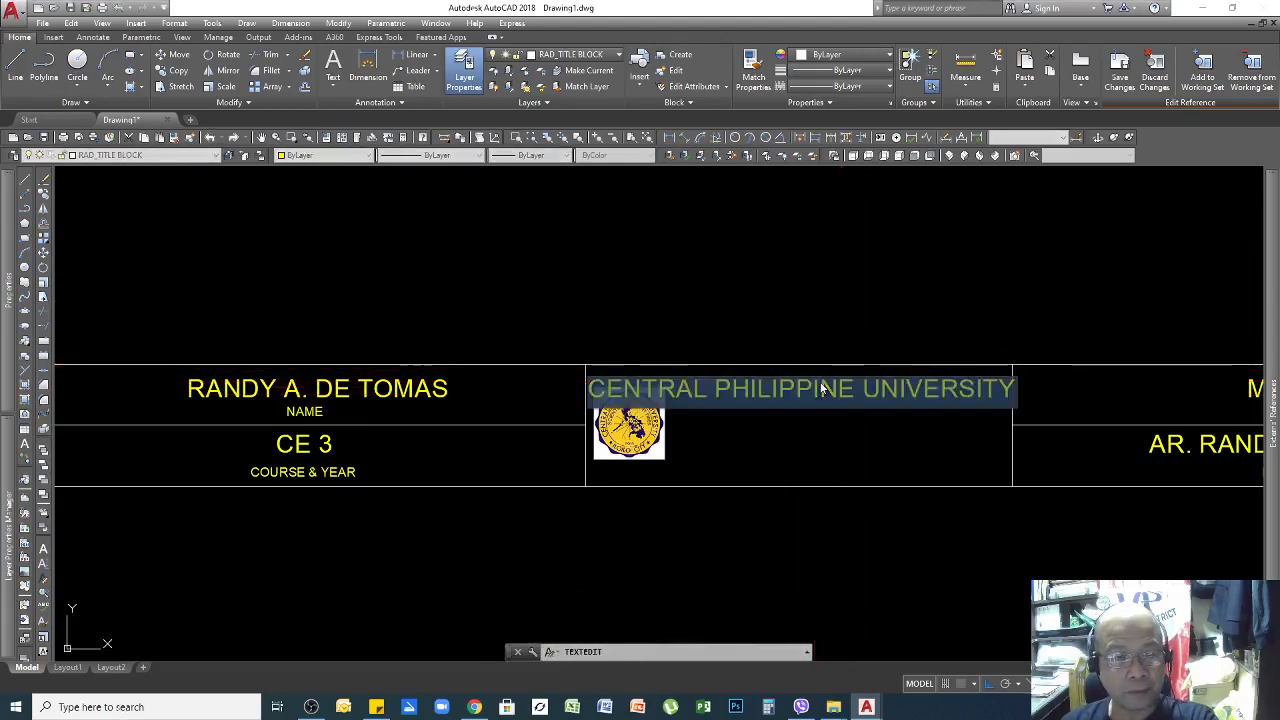
pyautogui.press('Escape')
pyautogui.press('Escape')
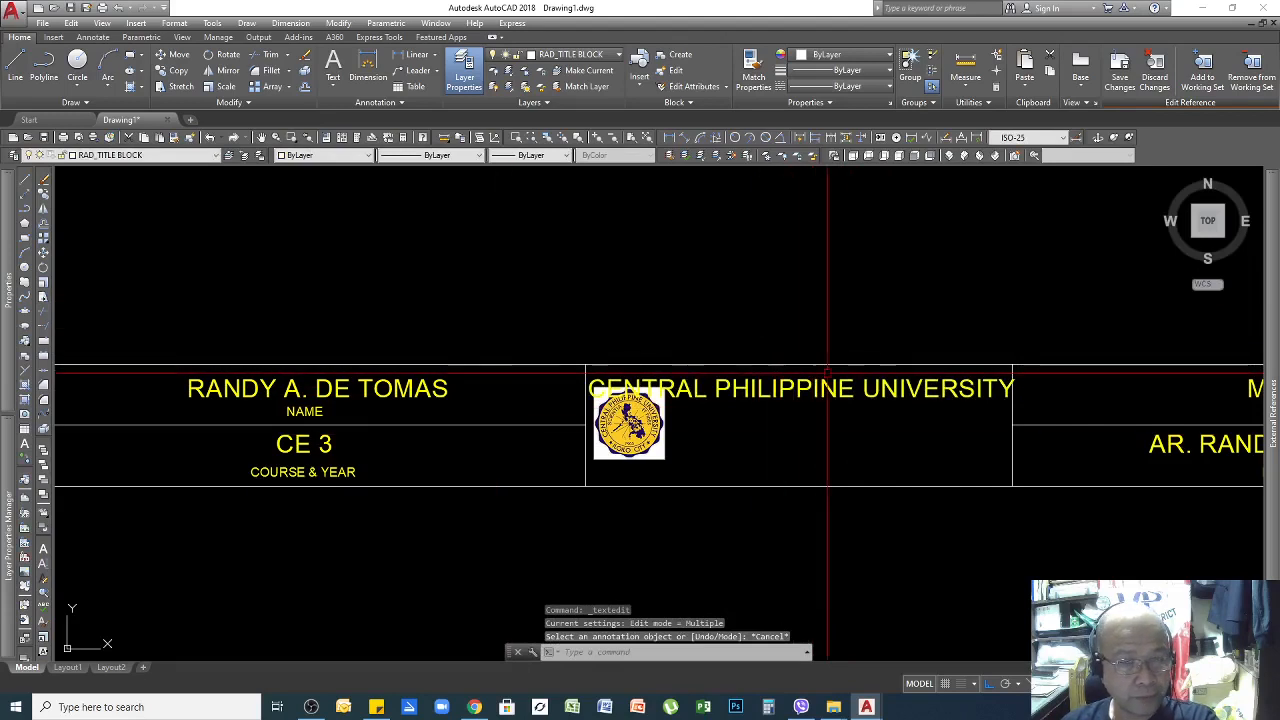
# Delete the single-line university text from the logo cell.
pyautogui.click(778, 378)
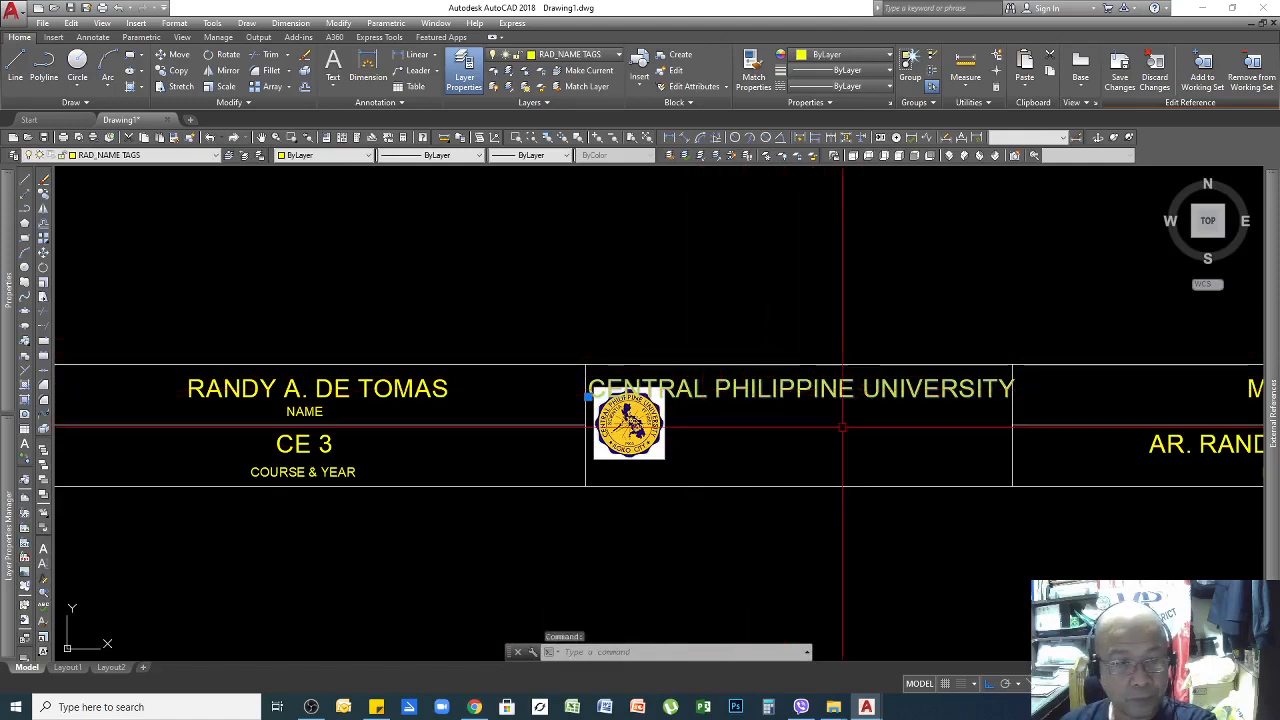
pyautogui.press('Delete')
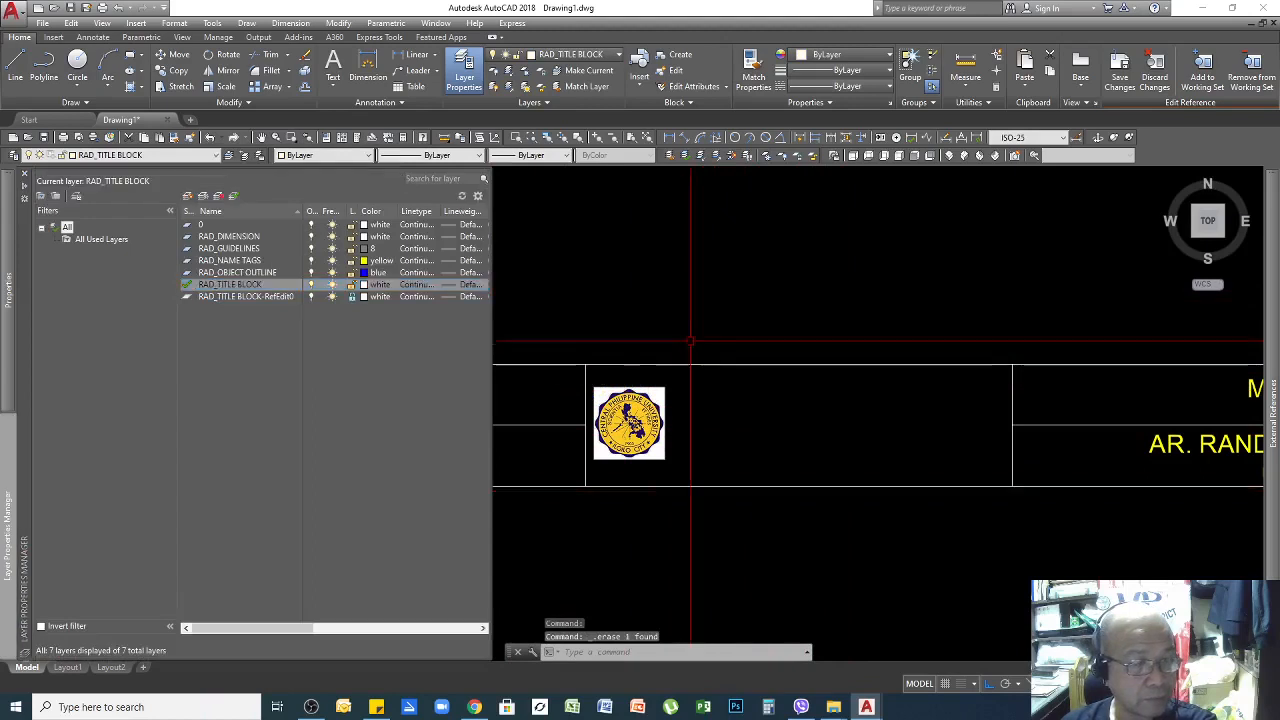
pyautogui.click(690, 341)
pyautogui.click(623, 294)
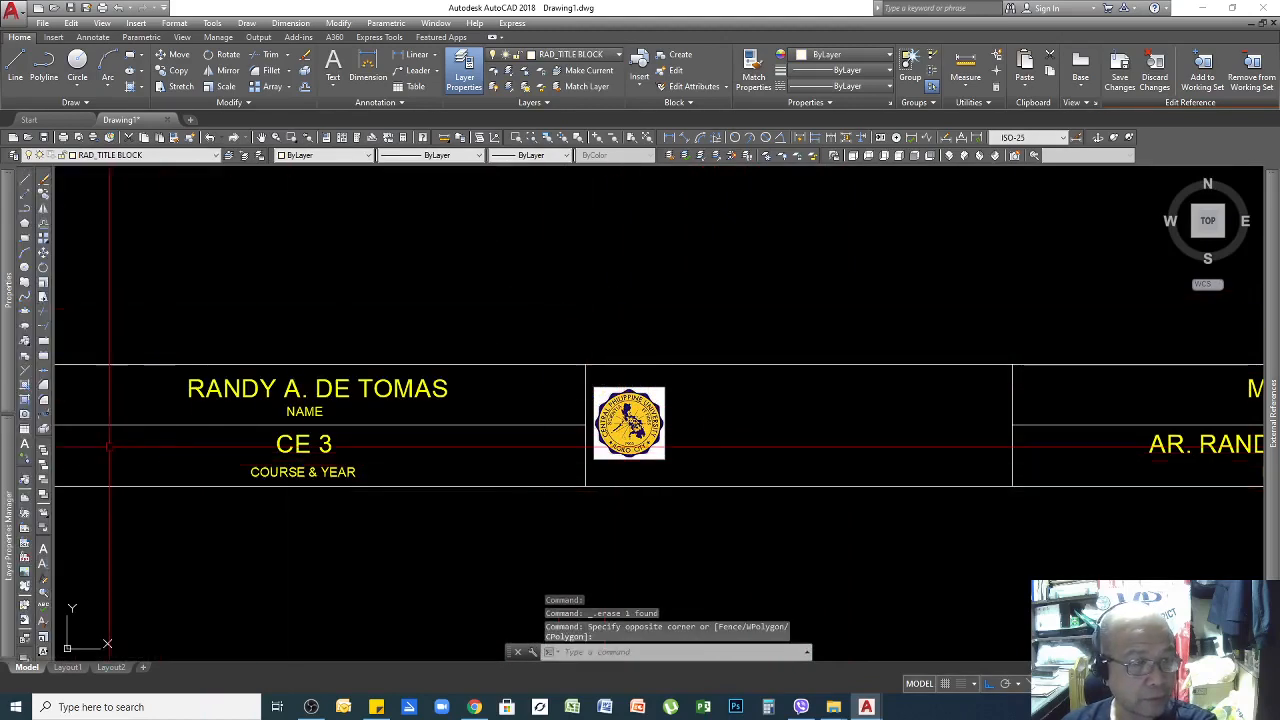
# Create a multiline text box in the cell beside the logo with COLLEGE OF ENGINEERING as its first line.
pyautogui.click(26, 446)
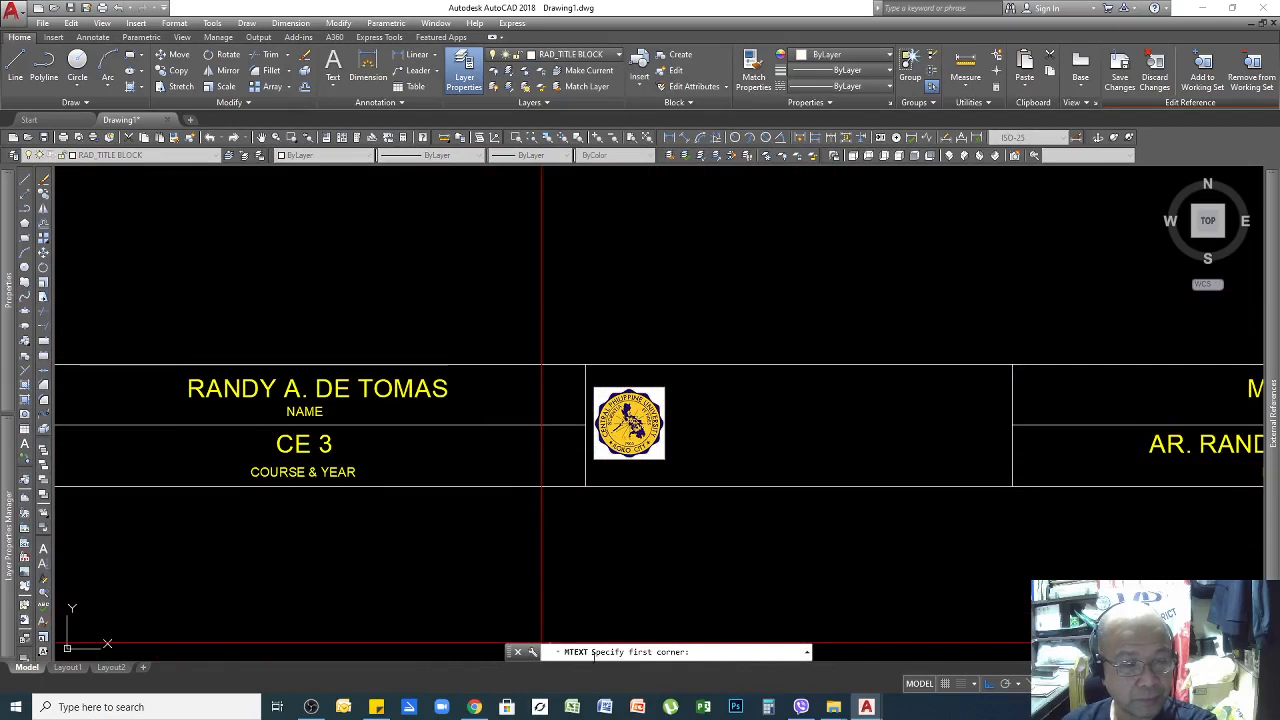
pyautogui.click(682, 380)
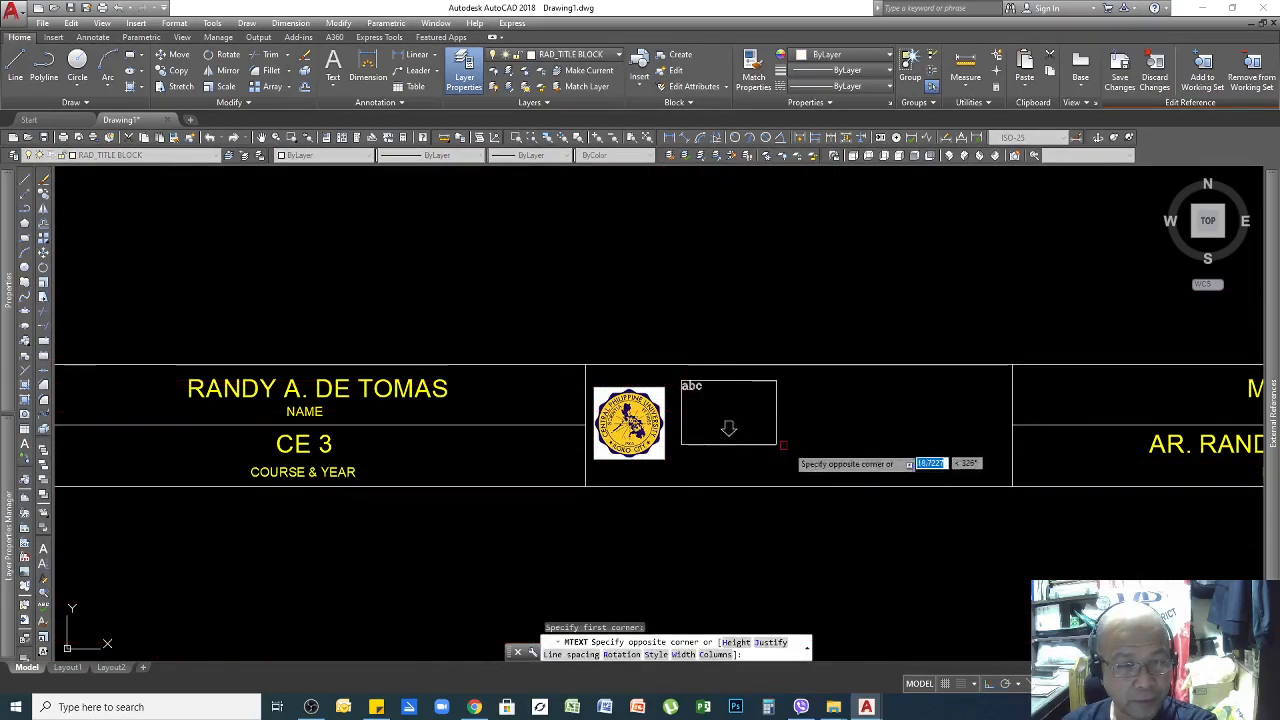
pyautogui.click(989, 464)
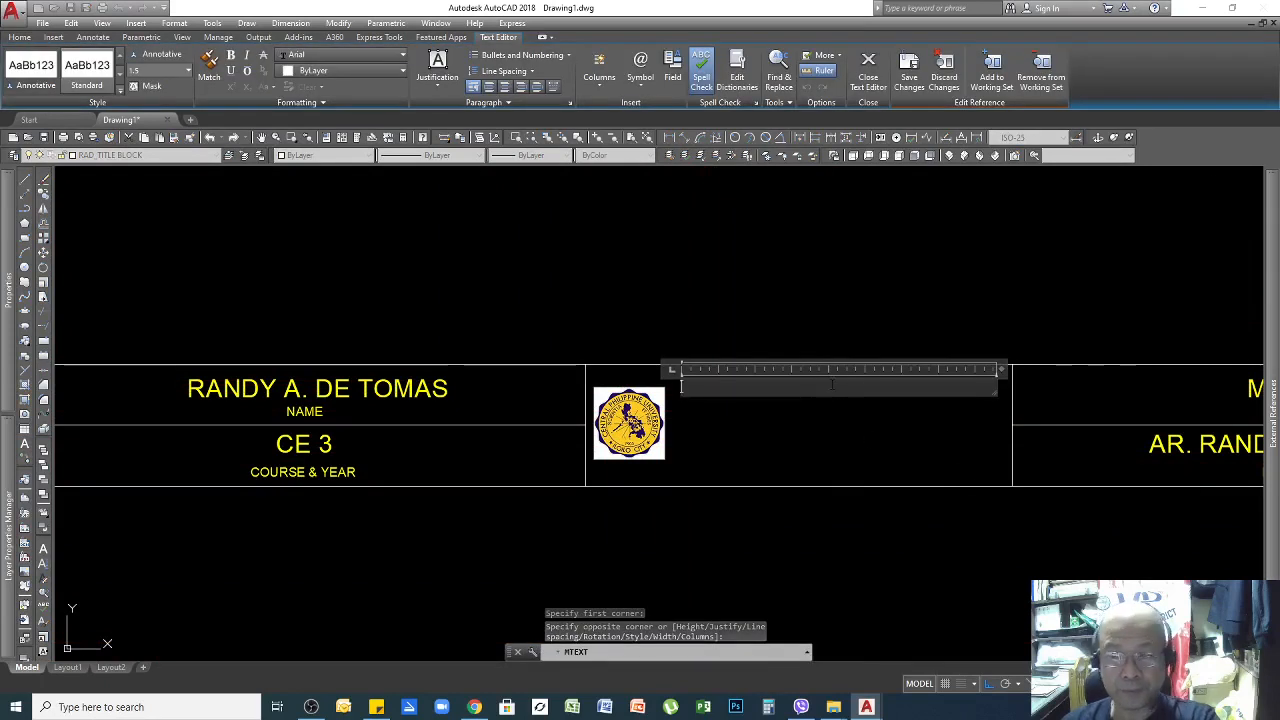
pyautogui.write('LLEGE')
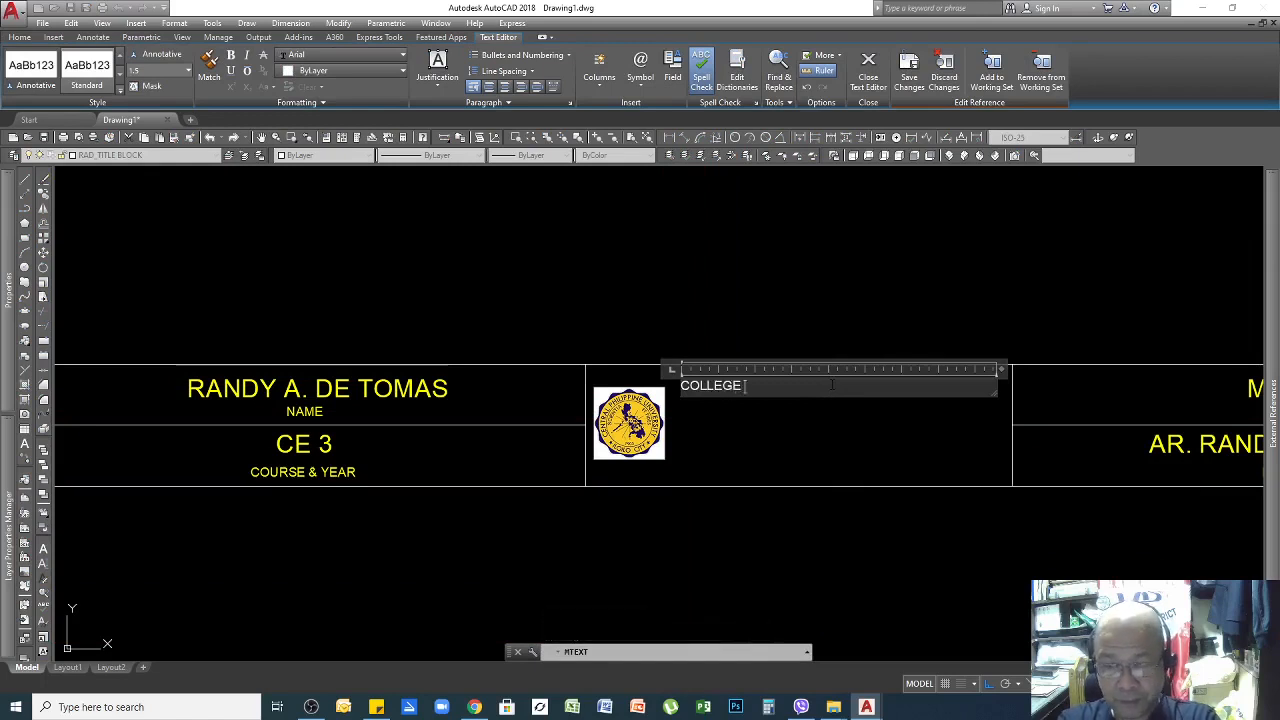
pyautogui.write(' OF ENGI')
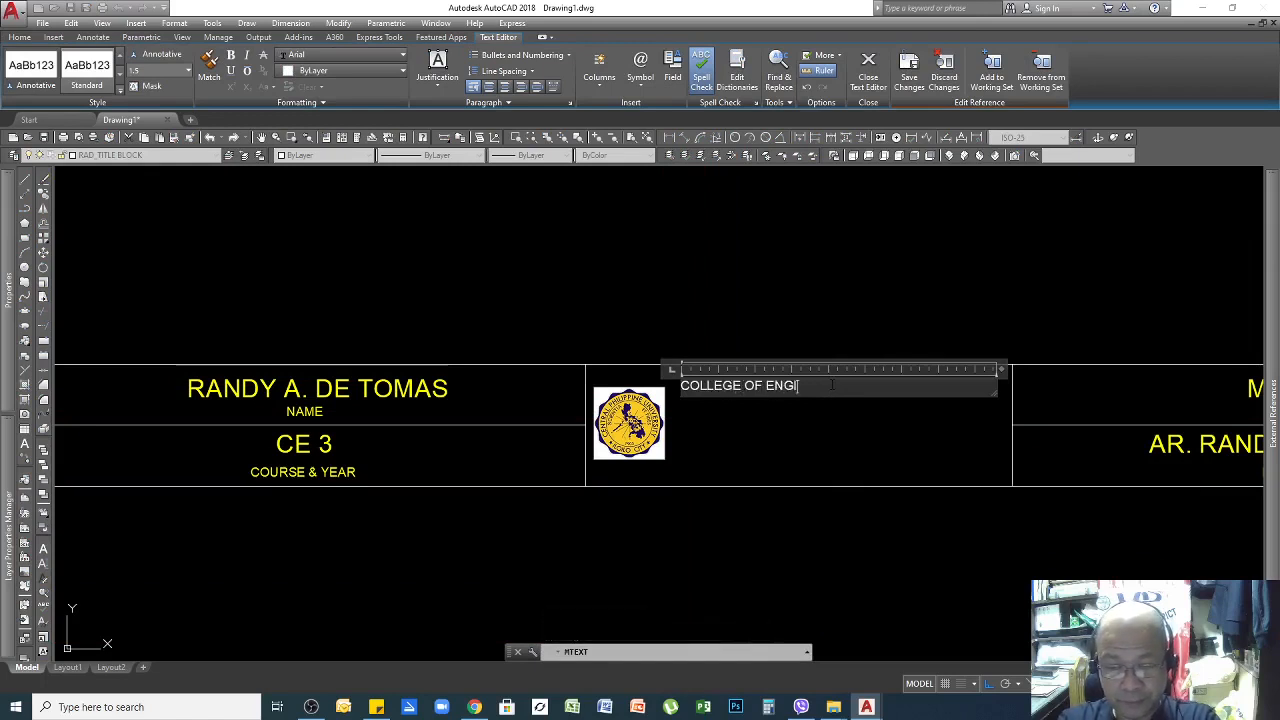
pyautogui.write('NEERING')
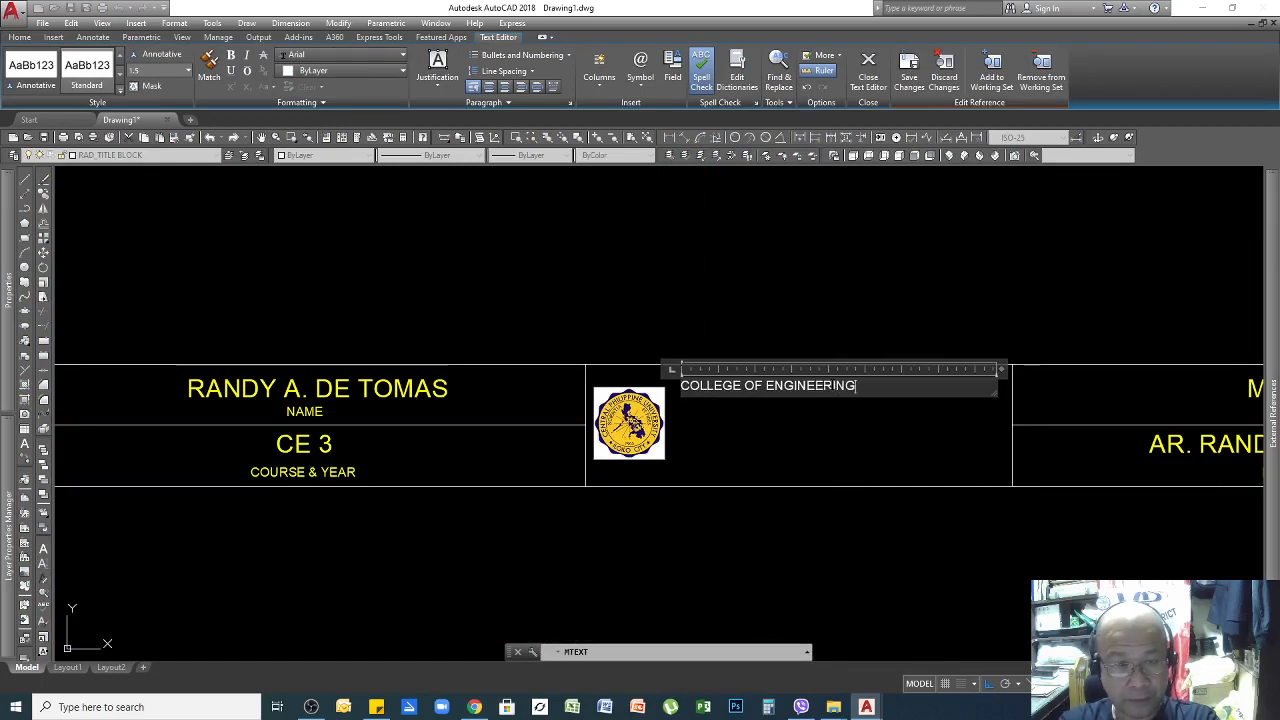
pyautogui.press('Return')
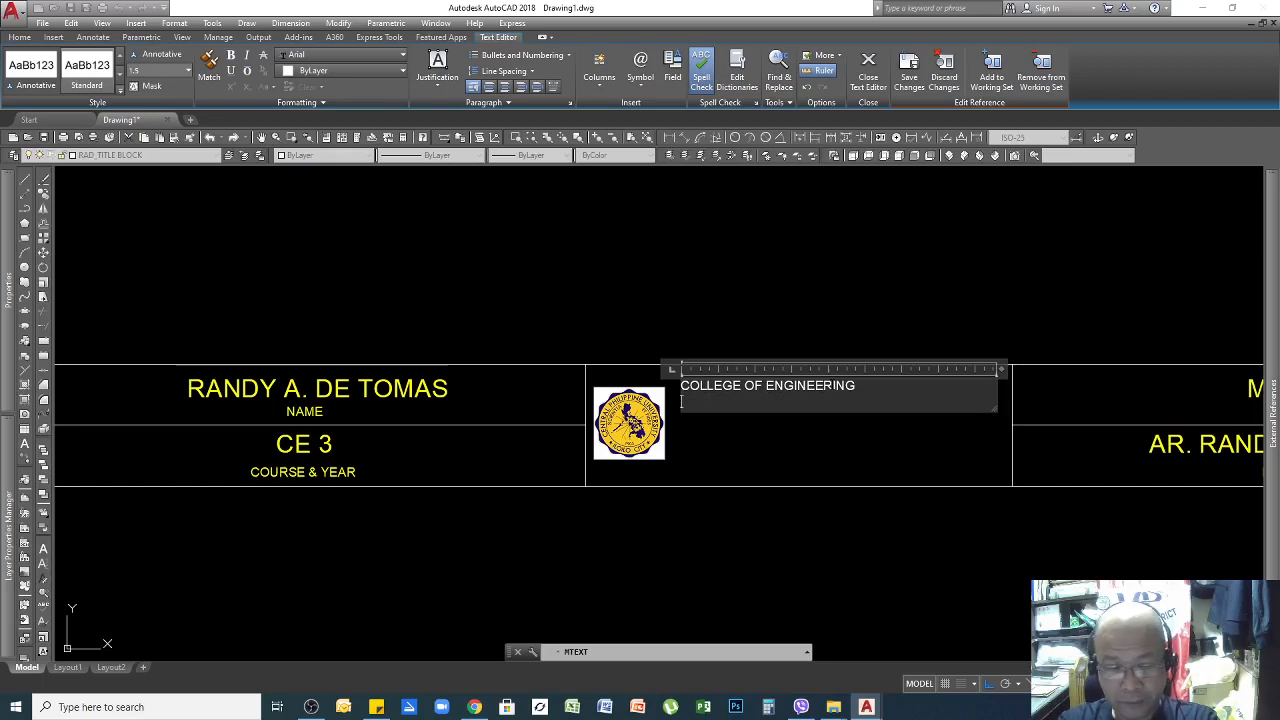
# Add CENTRAL PHILIPPINE UNIVERSITY as the second line of the multiline text.
pyautogui.write('CENTRAL')
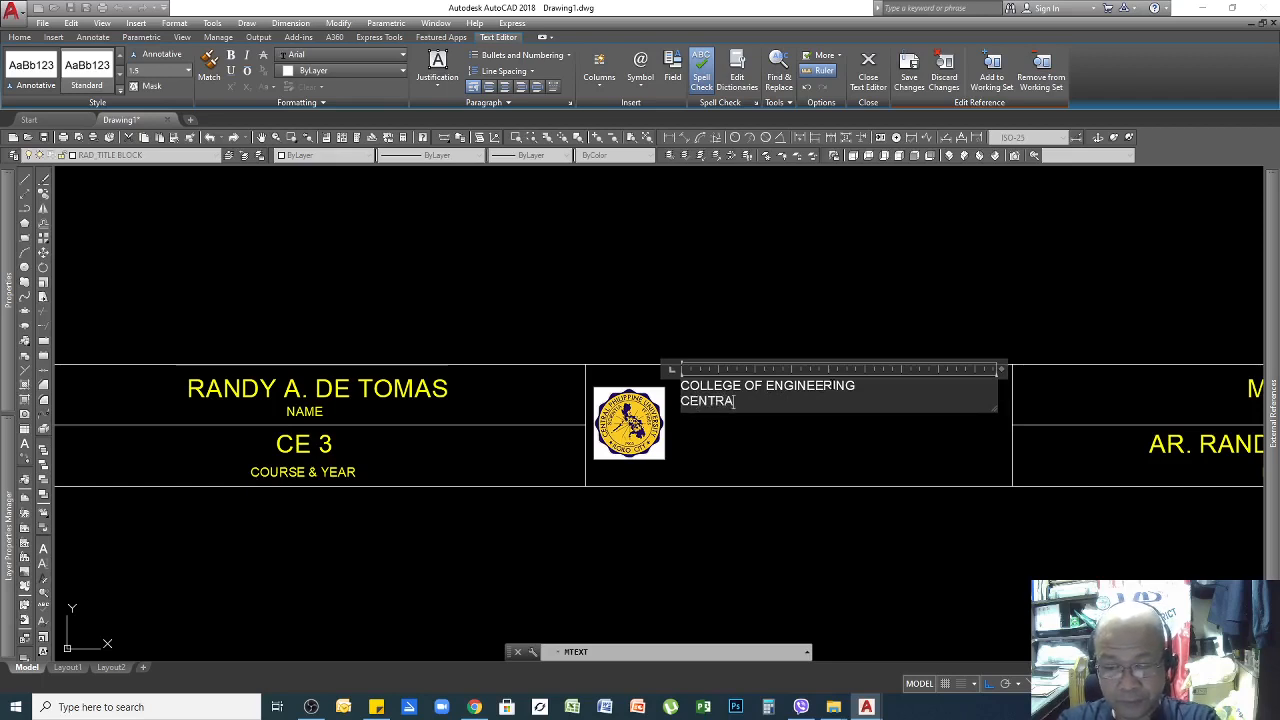
pyautogui.write(' PHILI')
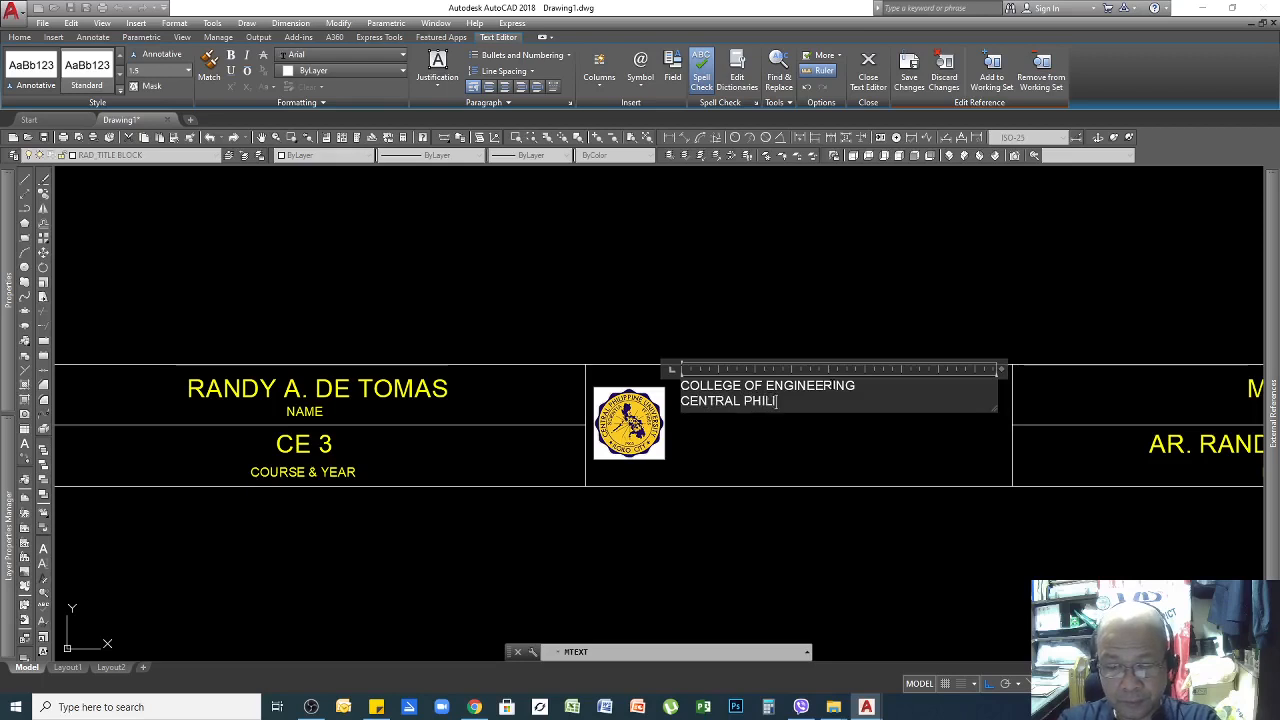
pyautogui.write('PPINE UN')
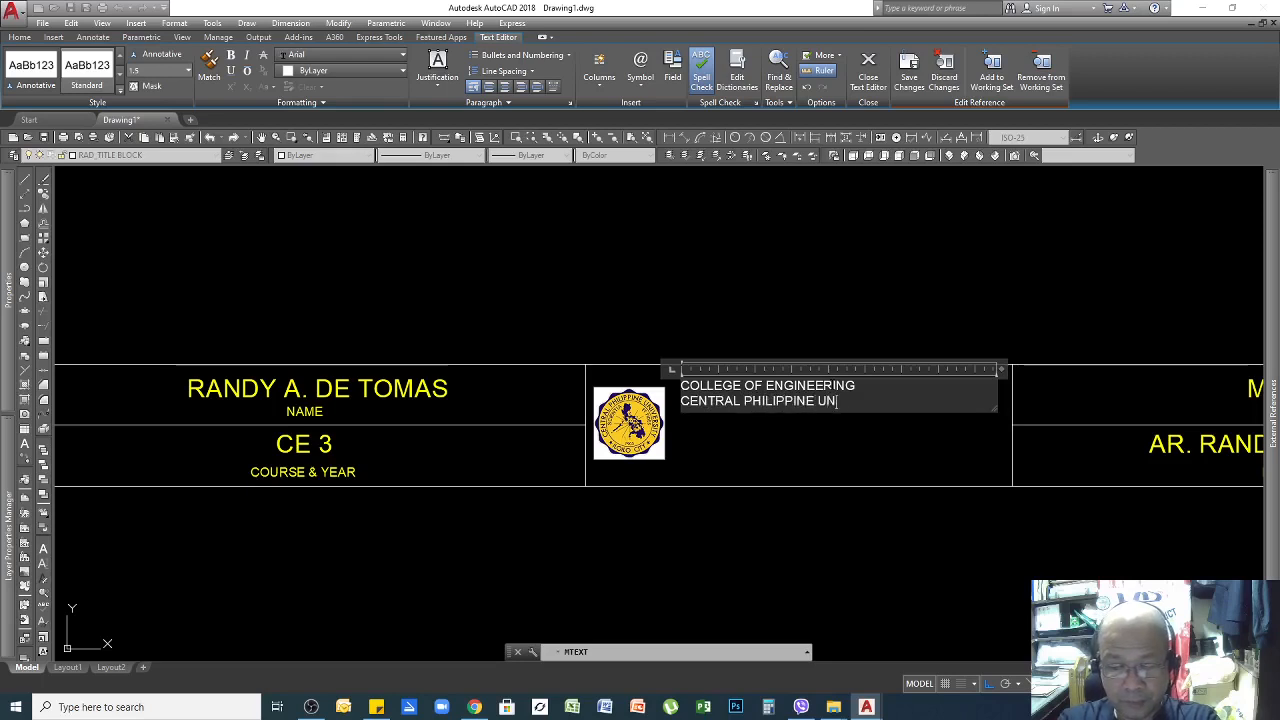
pyautogui.write('IVER')
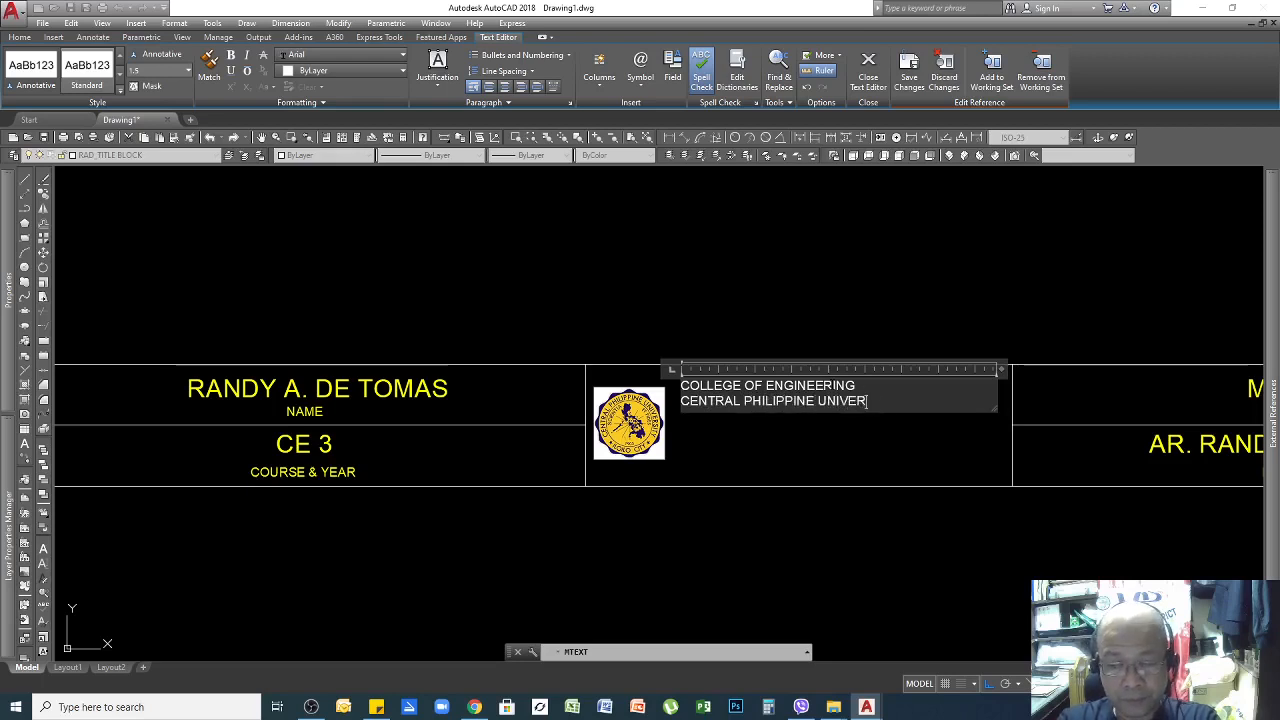
pyautogui.write('SITY')
pyautogui.press('Return')
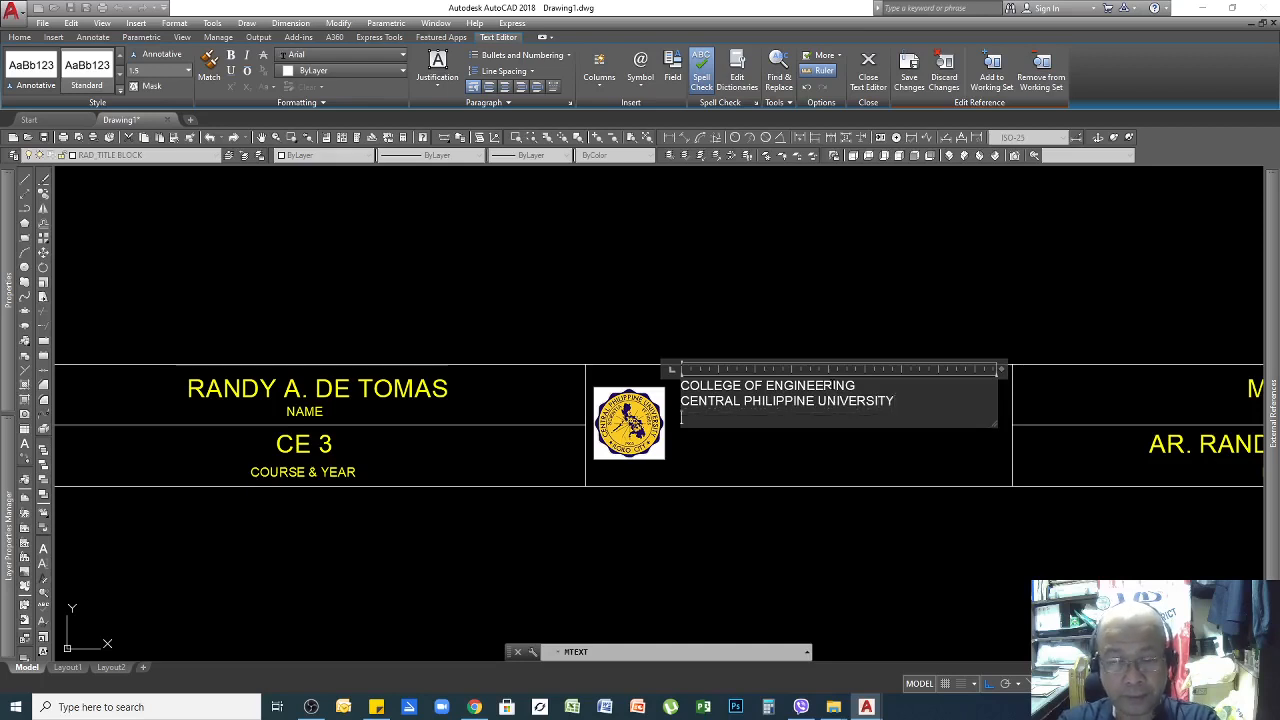
# Add the university's street, district and city address as the third line of the multiline text and finish editing.
pyautogui.write('LOPEZ J')
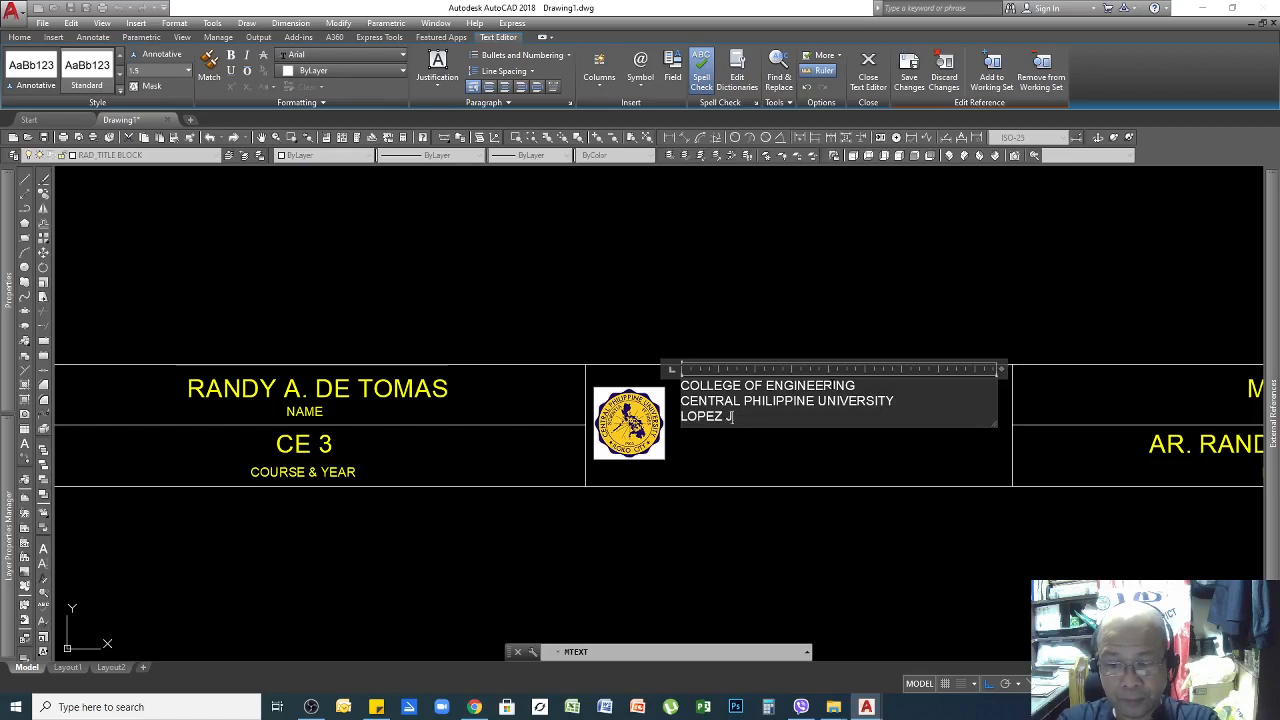
pyautogui.write('AENA')
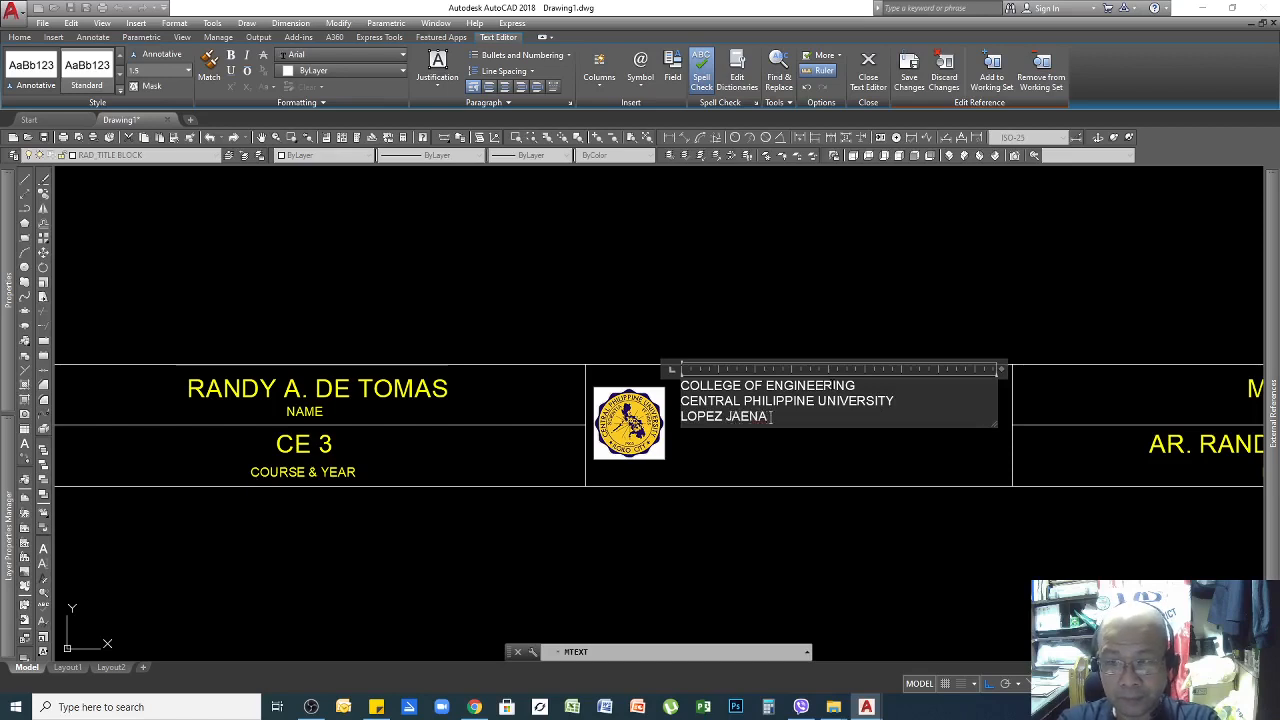
pyautogui.write(' ST.,')
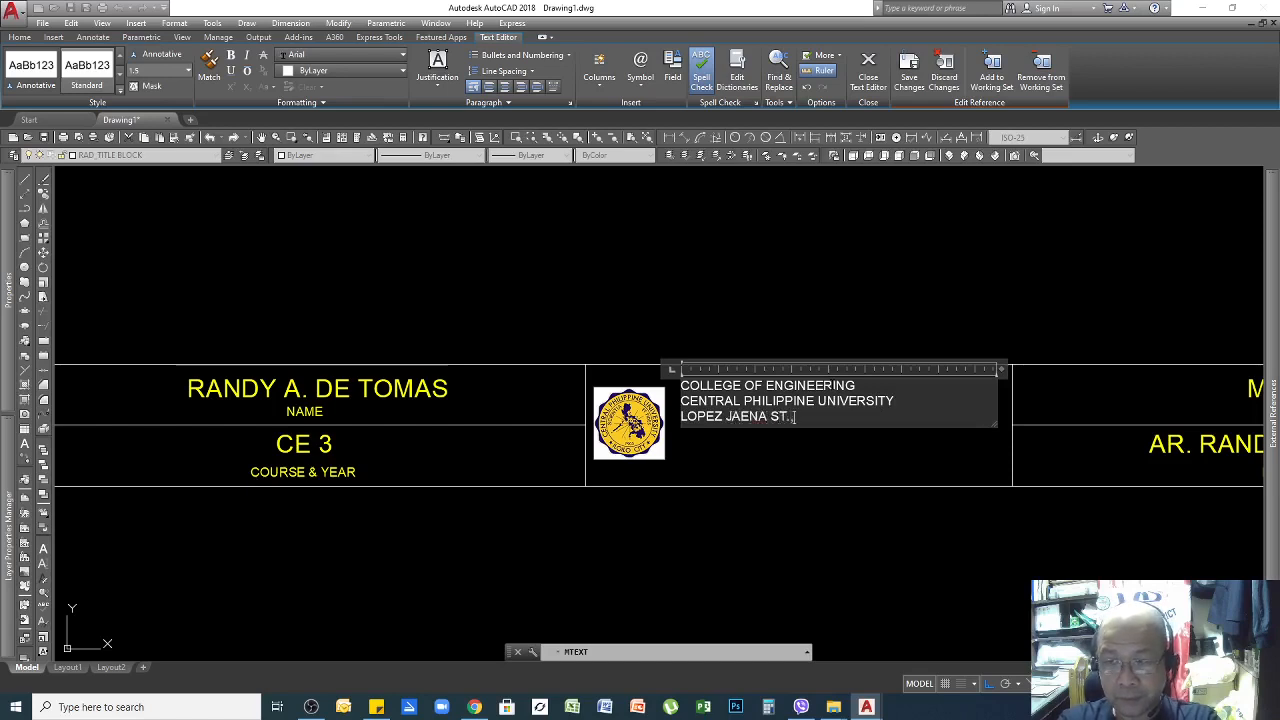
pyautogui.write(' JARO')
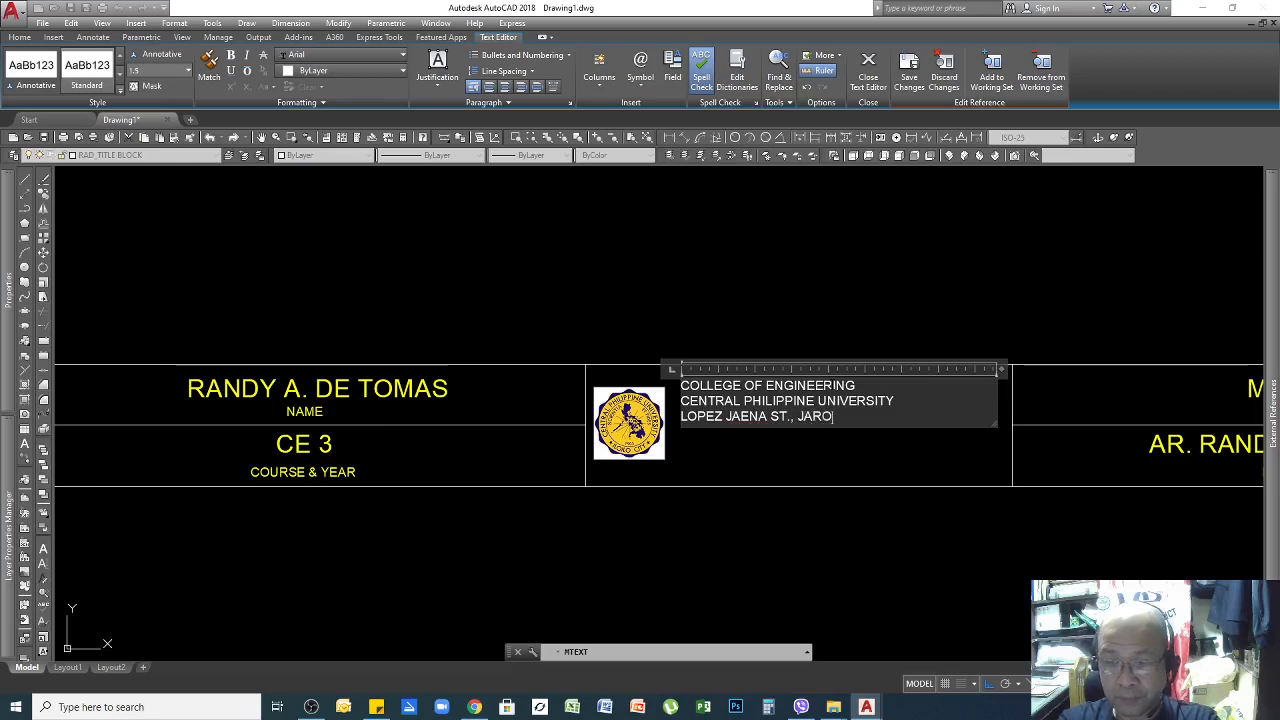
pyautogui.write(', ILOILO CITY')
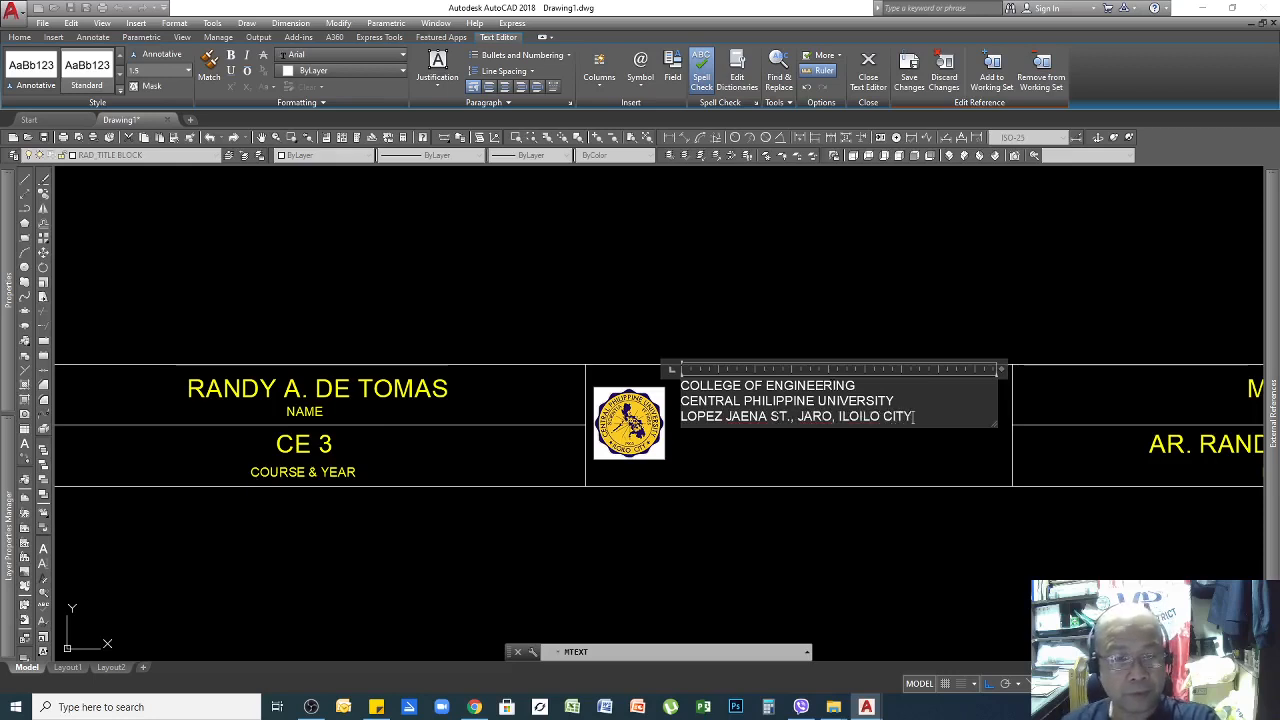
pyautogui.hotkey('ctrl', 'a')
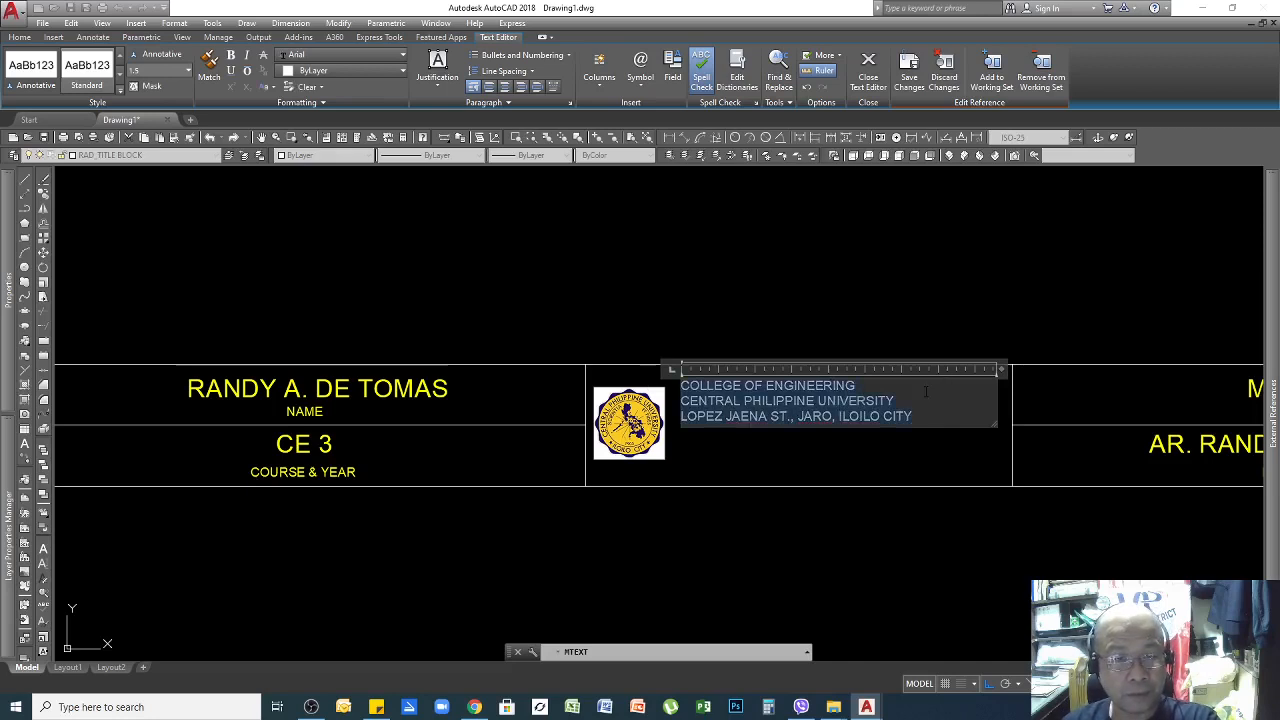
pyautogui.click(884, 448)
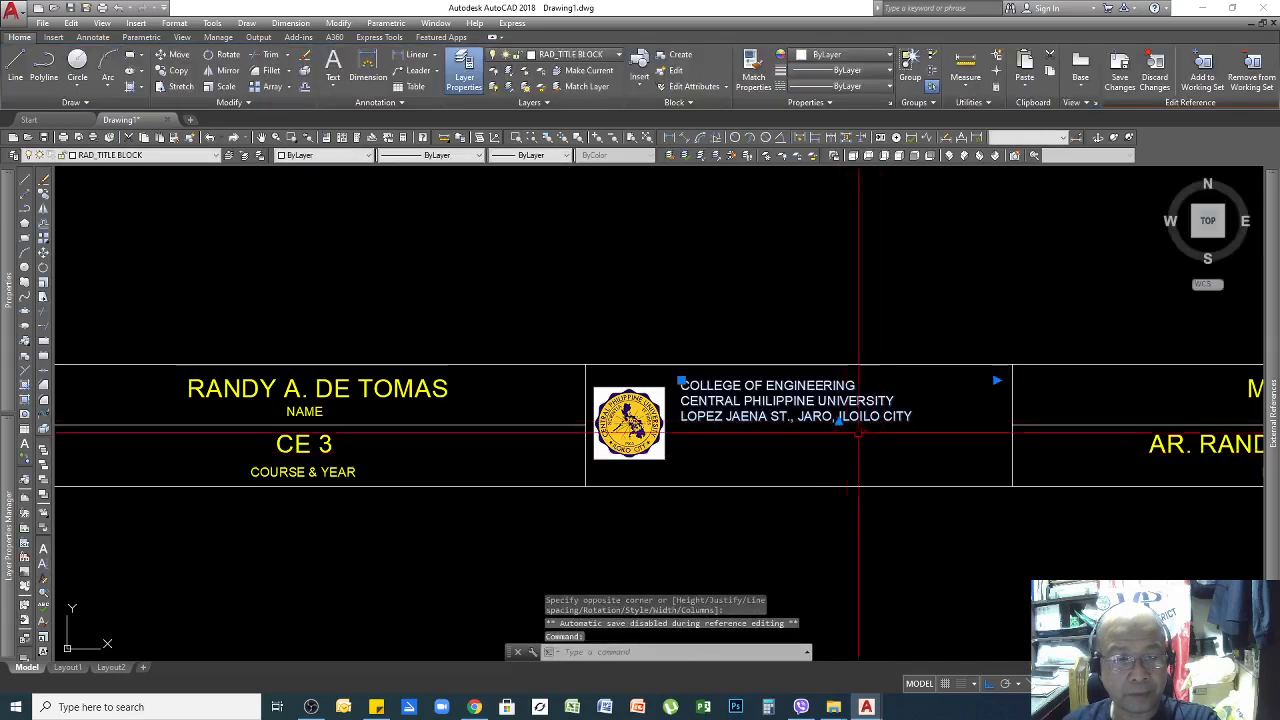
# Enlarge the multiline text box downward and widen it slightly toward the far edge of its cell.
pyautogui.click(839, 421)
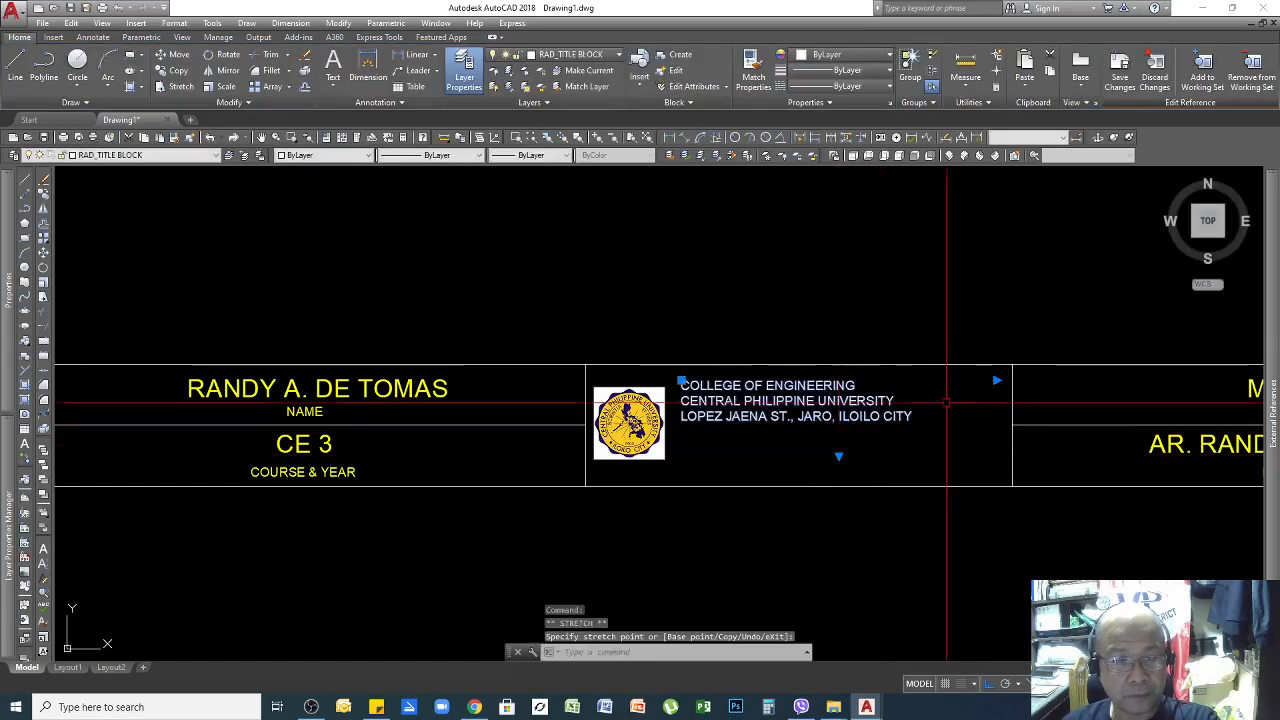
pyautogui.click(997, 380)
pyautogui.click(997, 380)
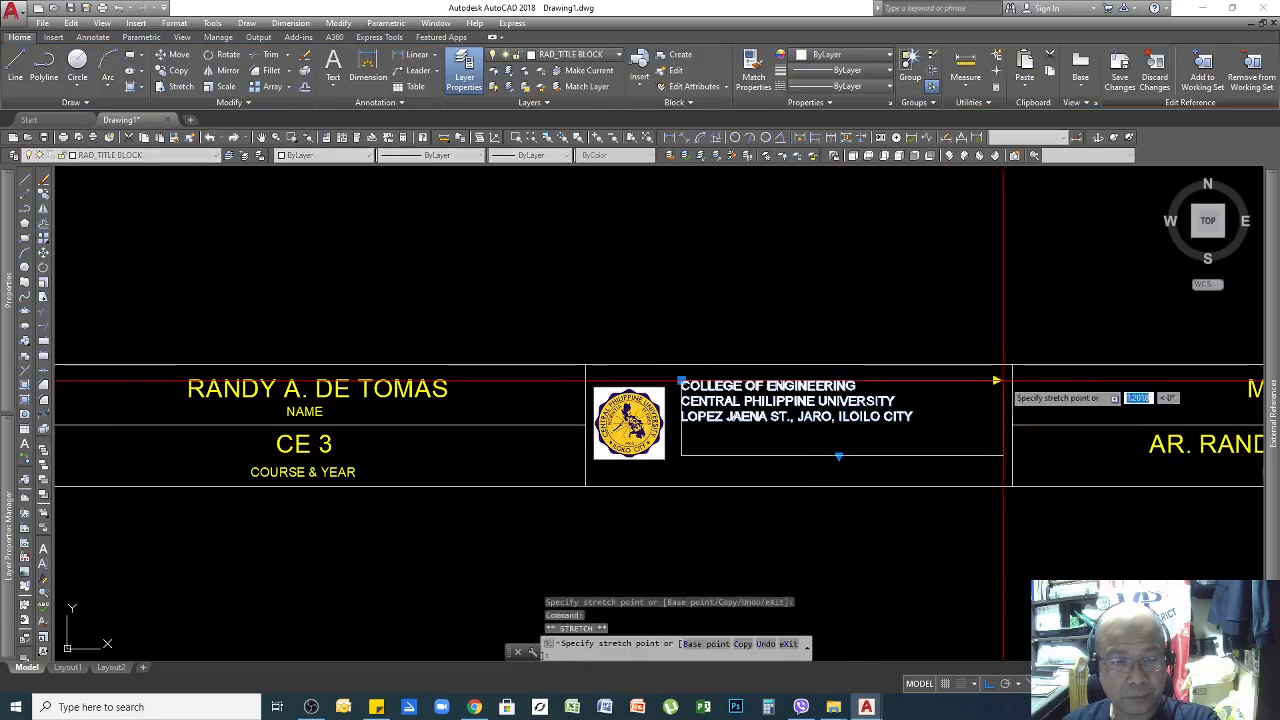
pyautogui.click(1003, 380)
pyautogui.doubleClick(894, 415)
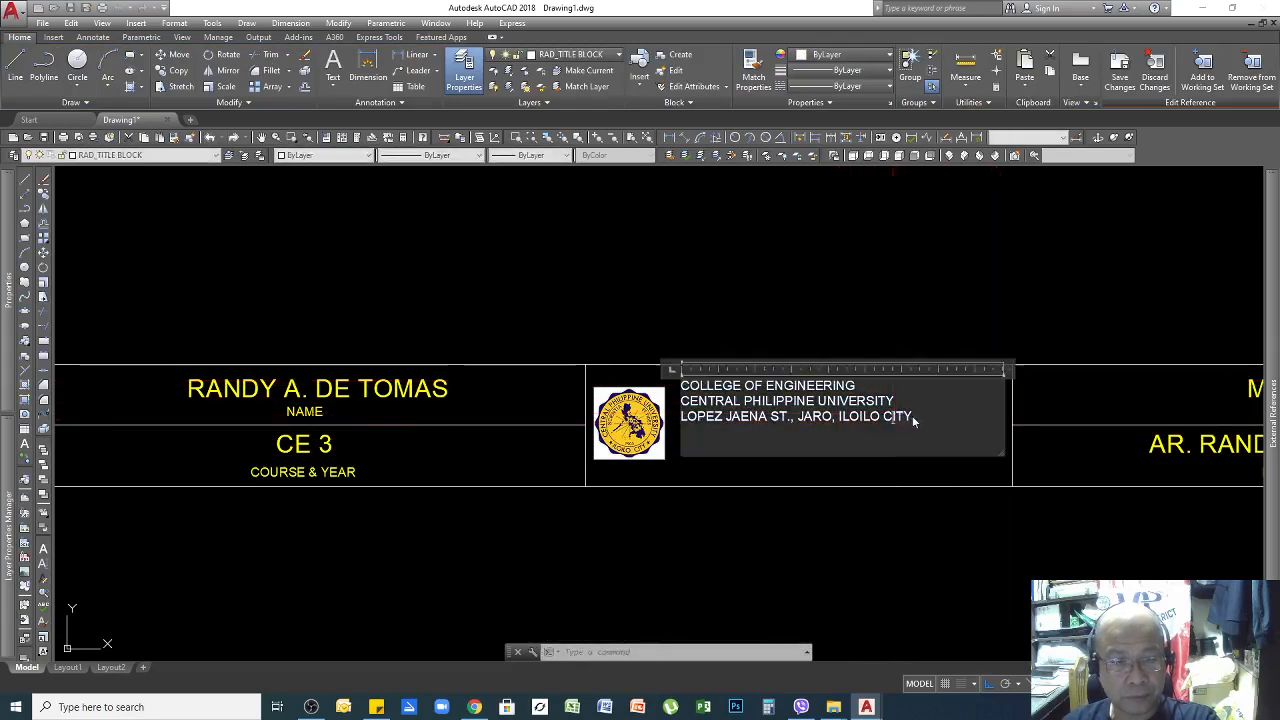
pyautogui.moveTo(913, 417); pyautogui.dragTo(688, 401)
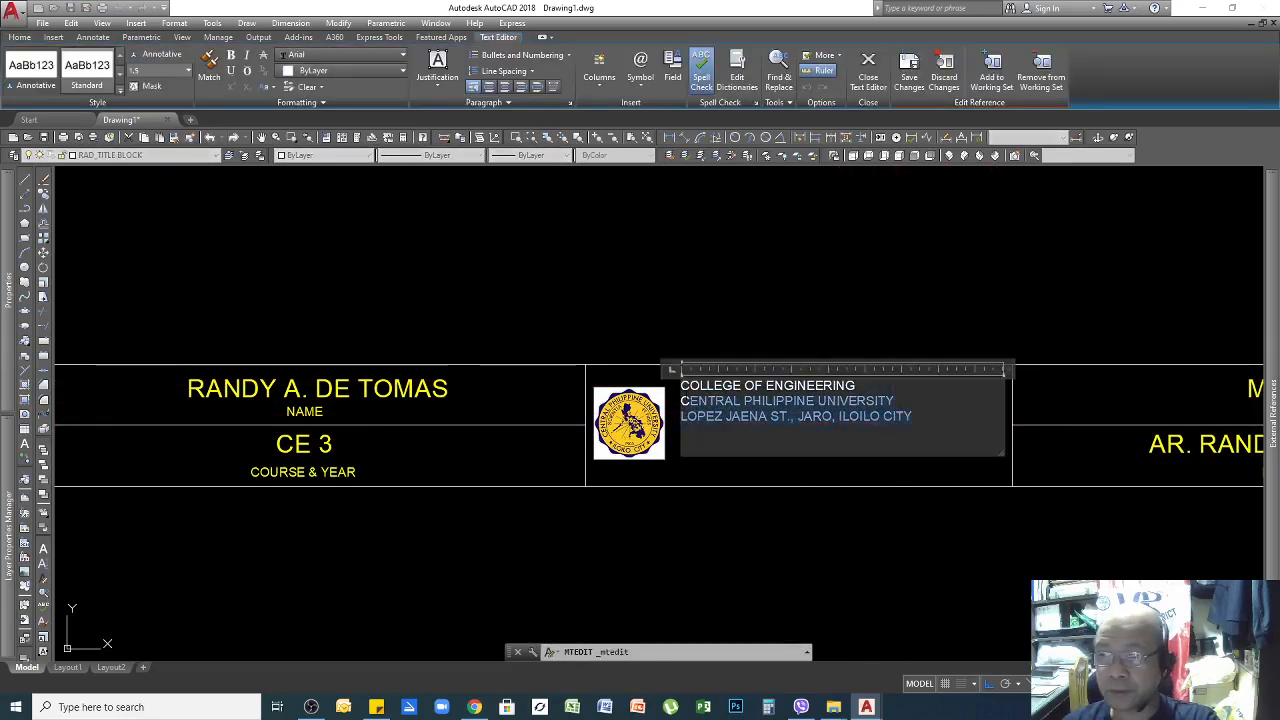
pyautogui.click(856, 386)
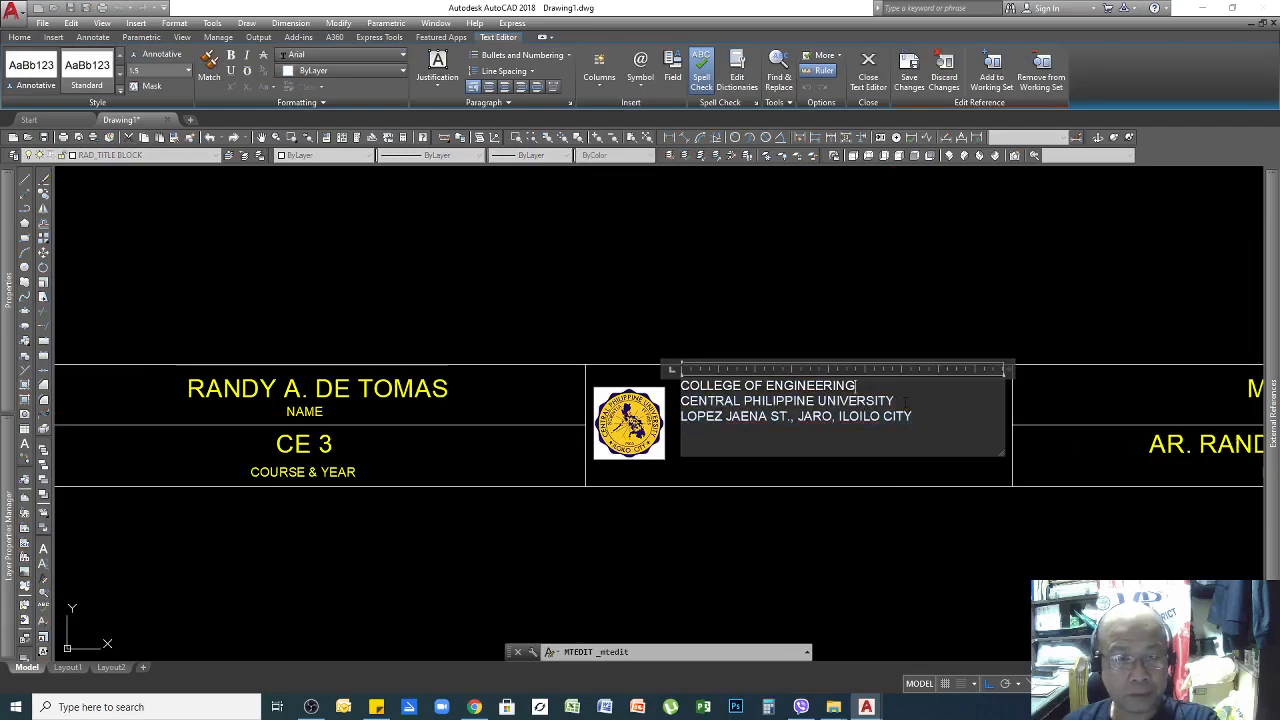
pyautogui.moveTo(897, 401); pyautogui.dragTo(680, 401)
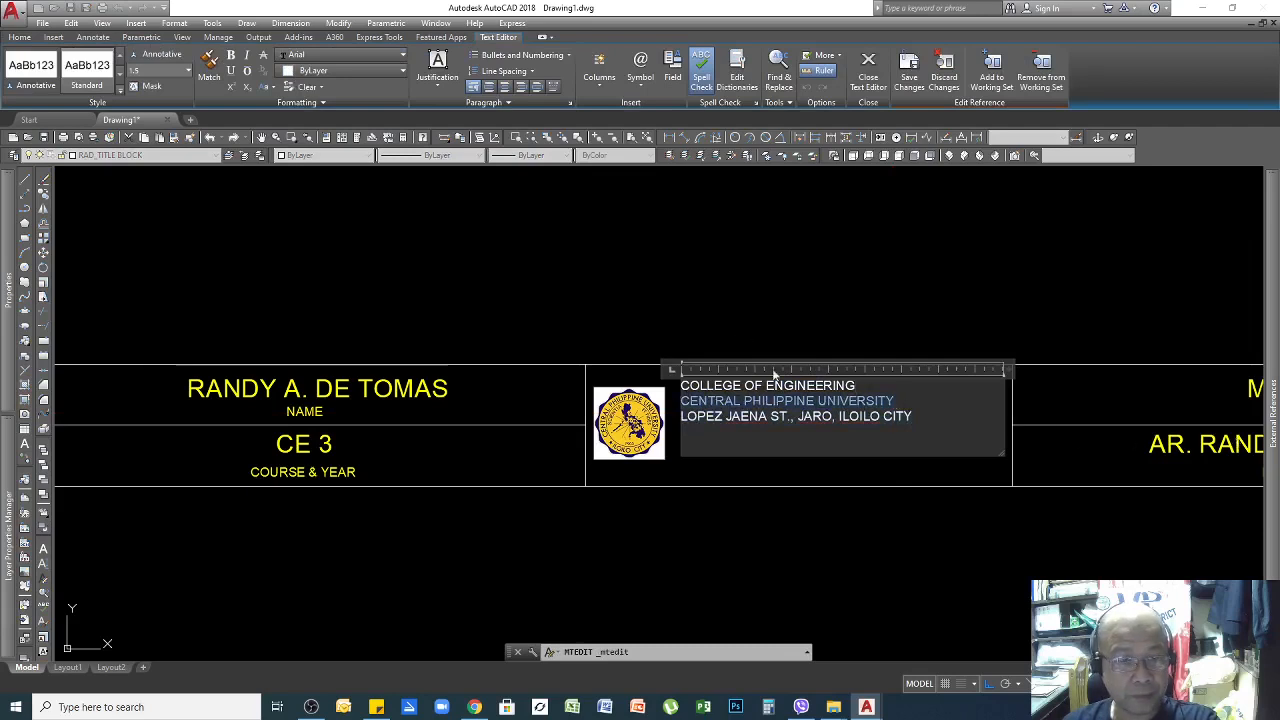
pyautogui.click(903, 360)
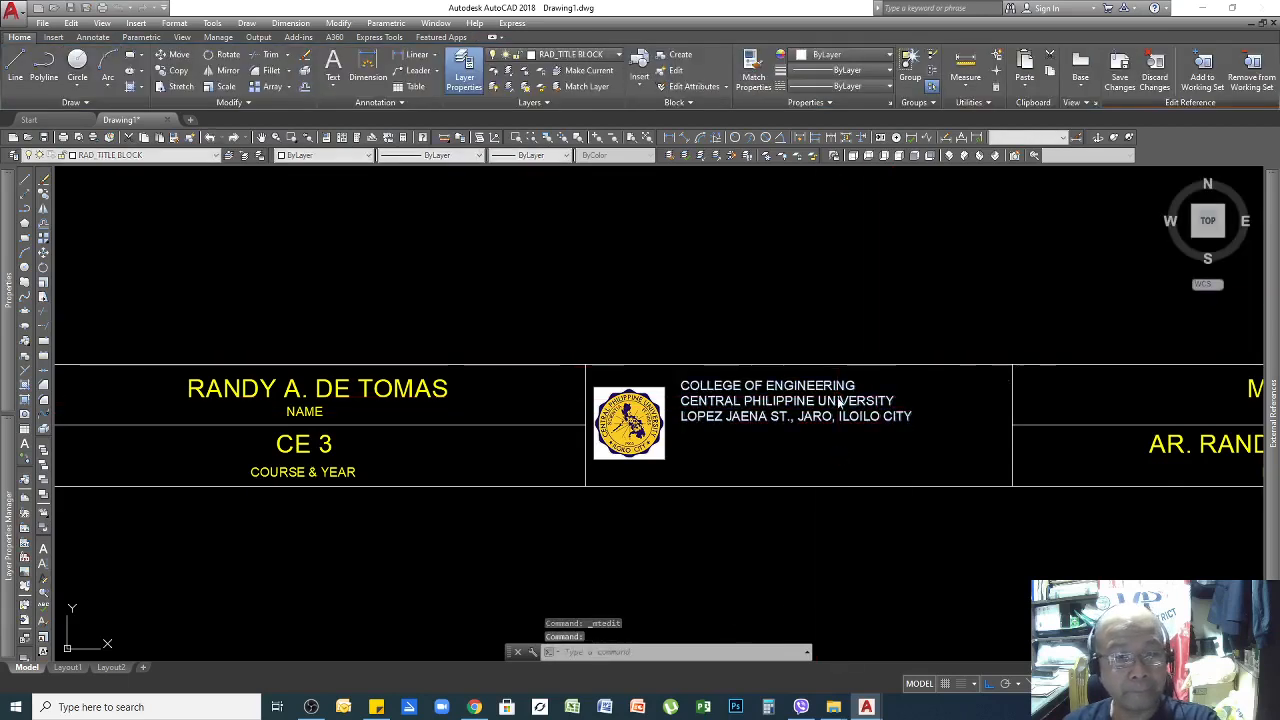
pyautogui.doubleClick(836, 401)
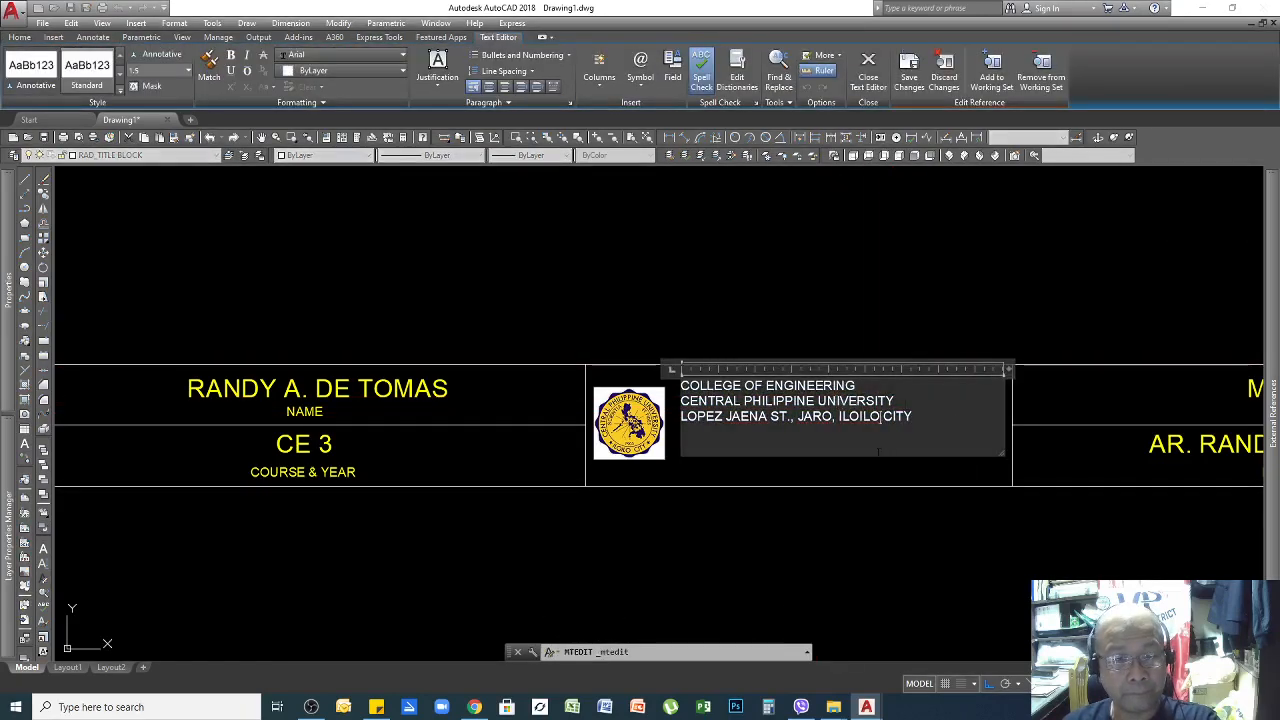
pyautogui.moveTo(881, 416); pyautogui.dragTo(871, 416)
pyautogui.press('Escape')
pyautogui.press('Escape')
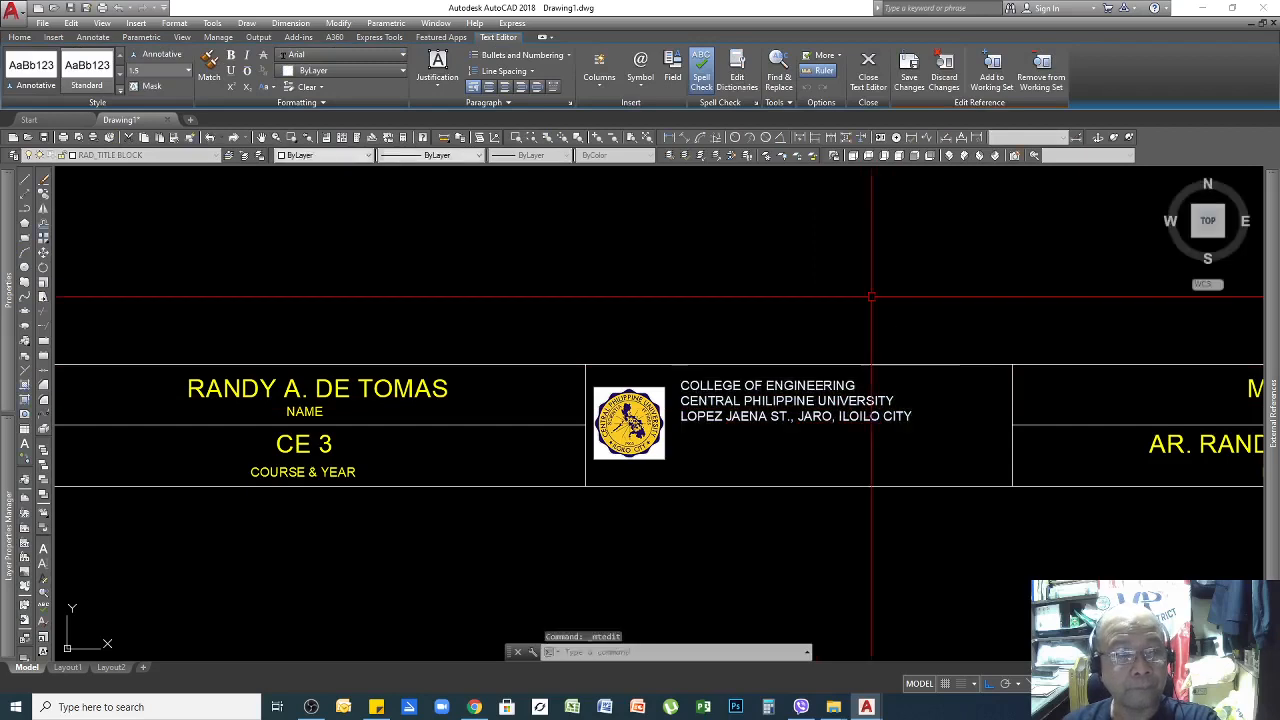
# Reopen the multiline text and set the text height of the COLLEGE OF ENGINEERING line to 2.5.
pyautogui.doubleClick(808, 385)
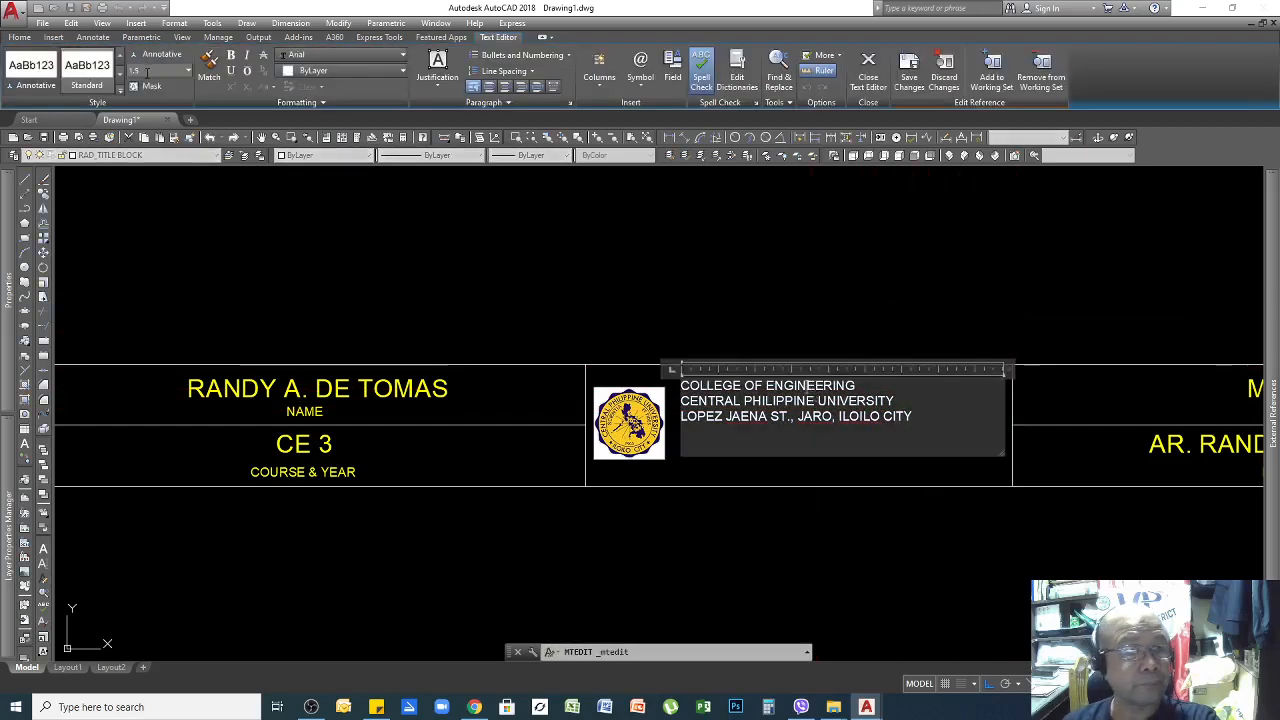
pyautogui.click(402, 57)
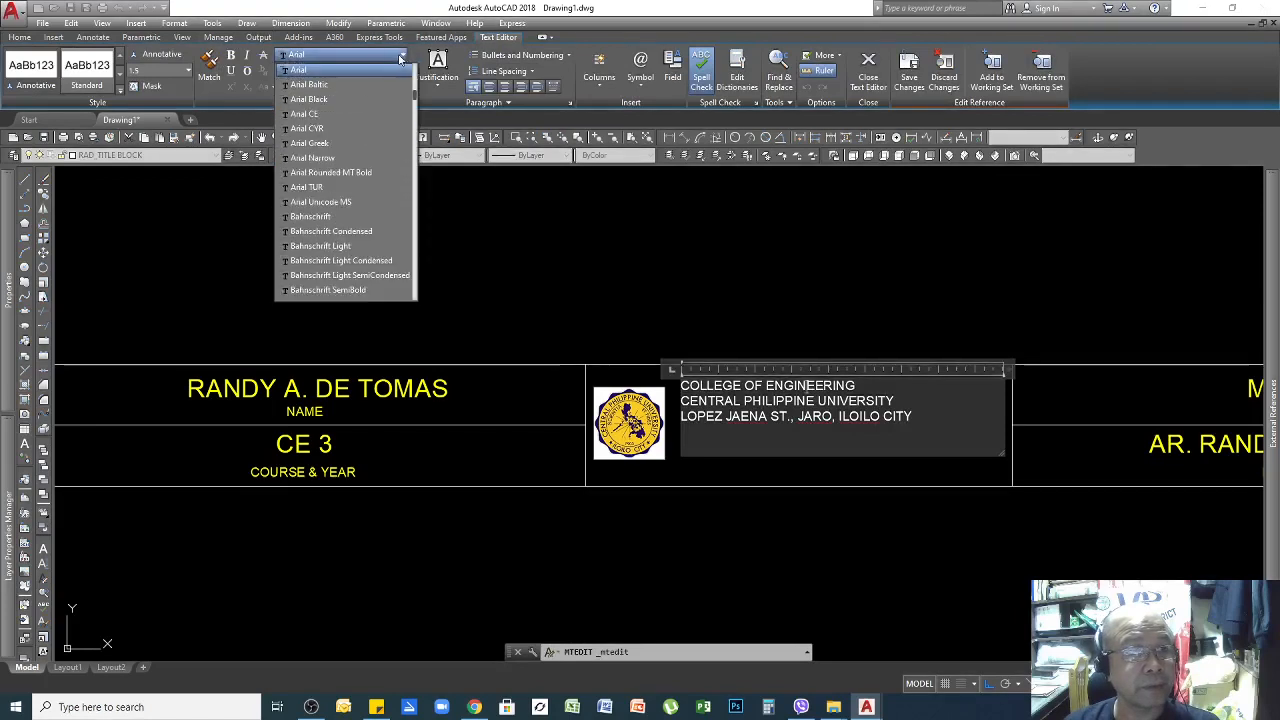
pyautogui.click(389, 70)
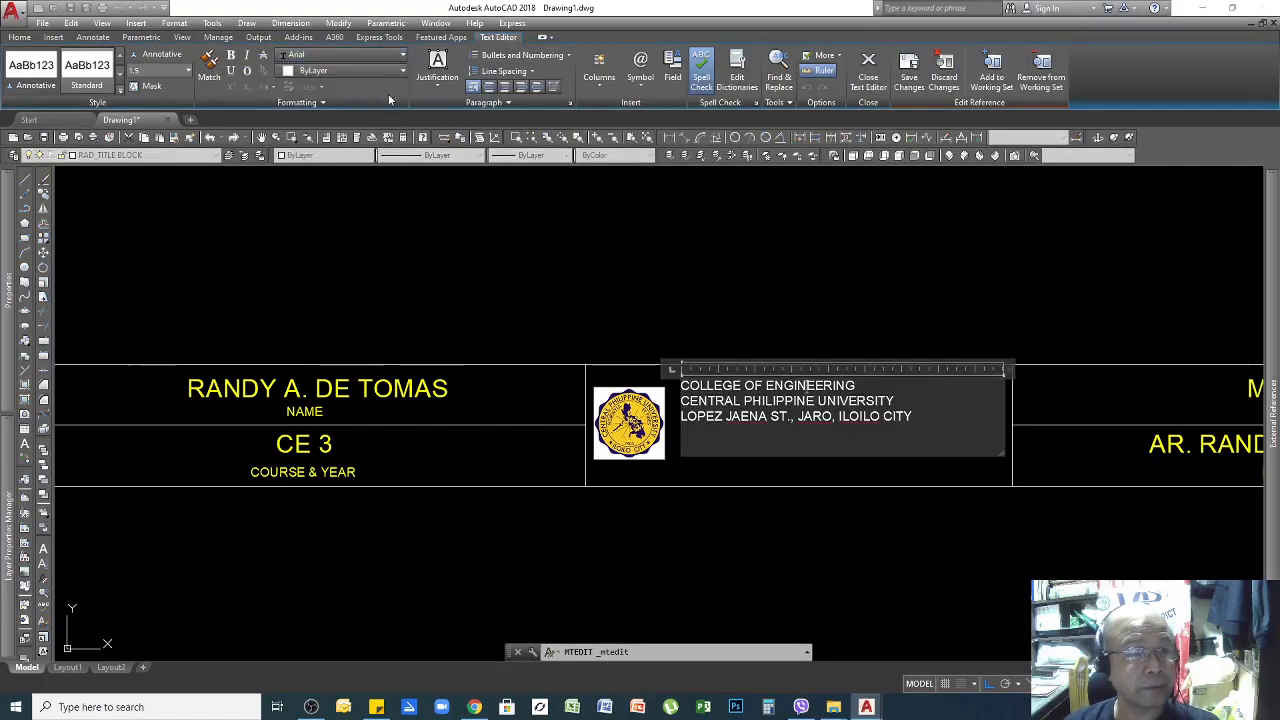
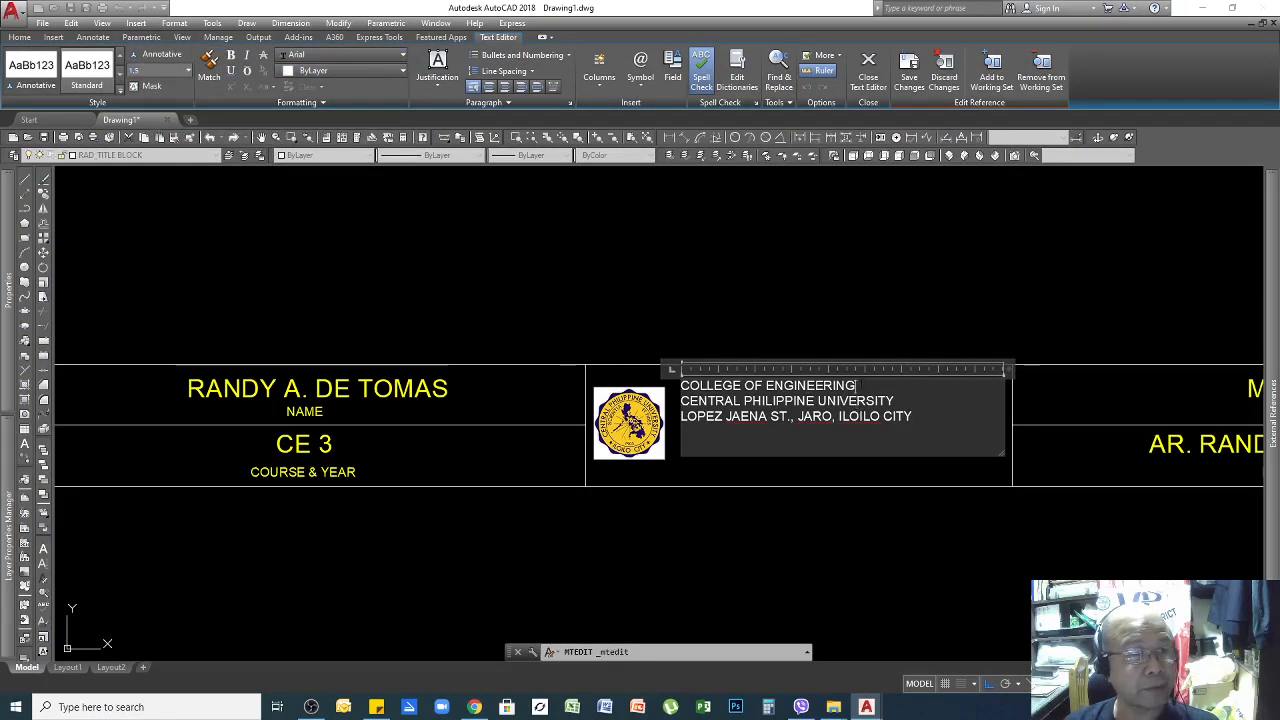
pyautogui.hotkey('ctrl', 'shift', 'Left')
pyautogui.hotkey('ctrl', 'shift', 'Left')
pyautogui.hotkey('ctrl', 'shift', 'Left')
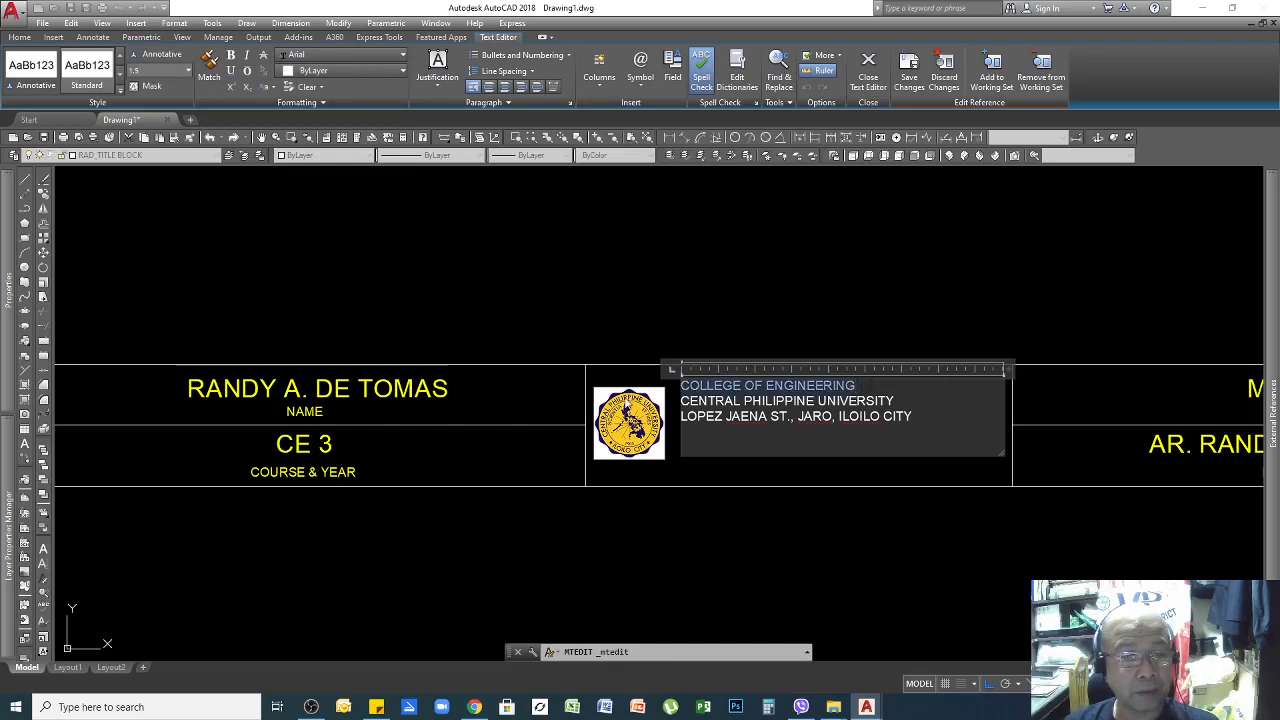
pyautogui.click(188, 71)
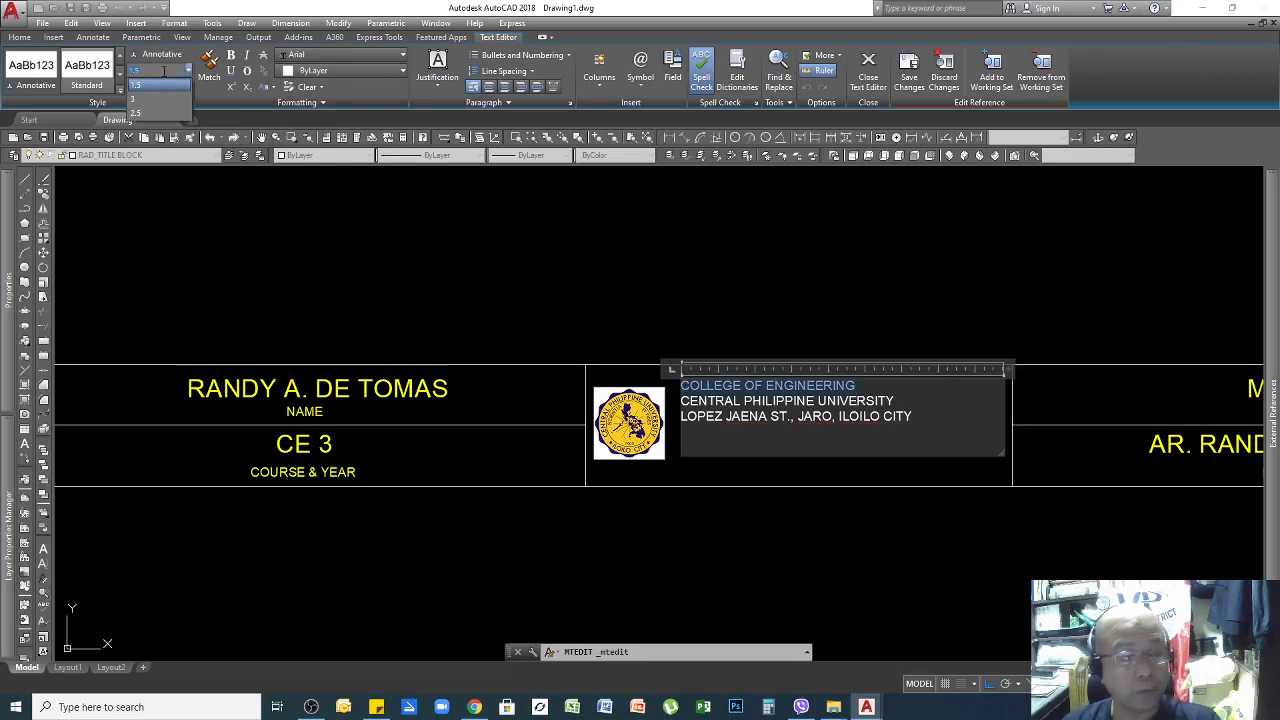
pyautogui.write('2.5')
pyautogui.press('Return')
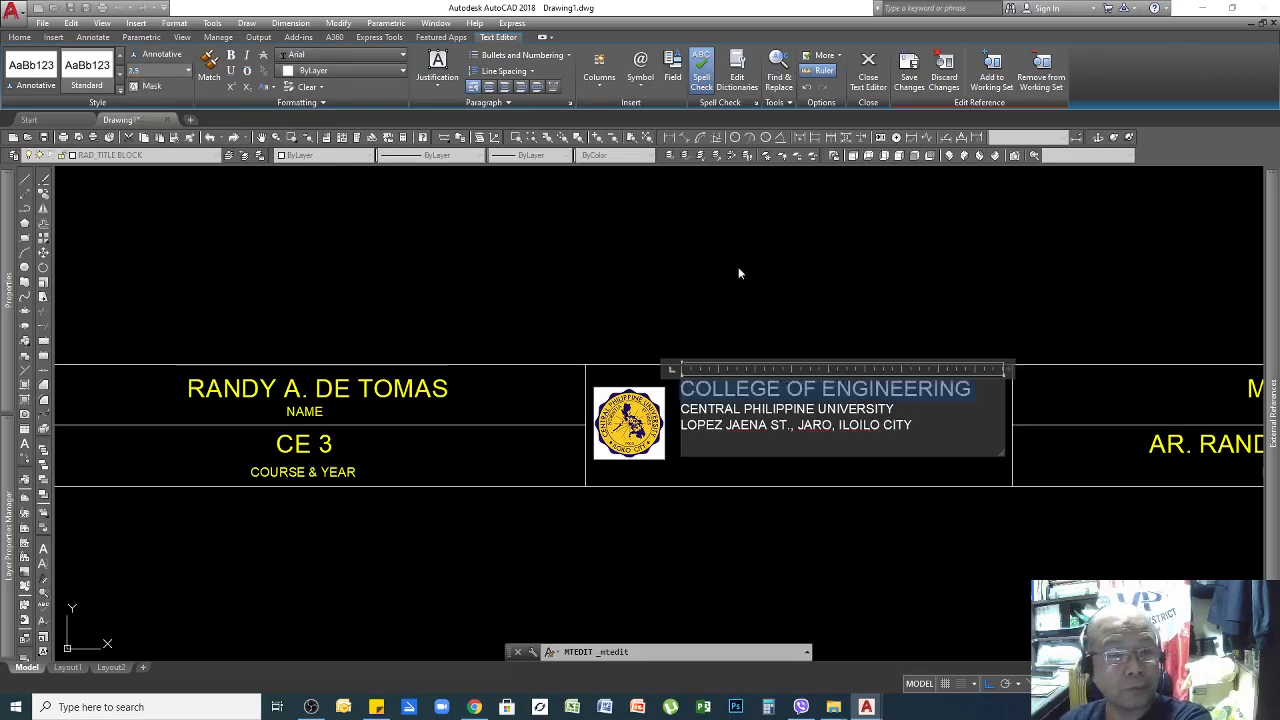
# Set the text height of the CENTRAL PHILIPPINE UNIVERSITY line to 2.5.
pyautogui.click(806, 393)
pyautogui.moveTo(916, 409); pyautogui.dragTo(663, 424)
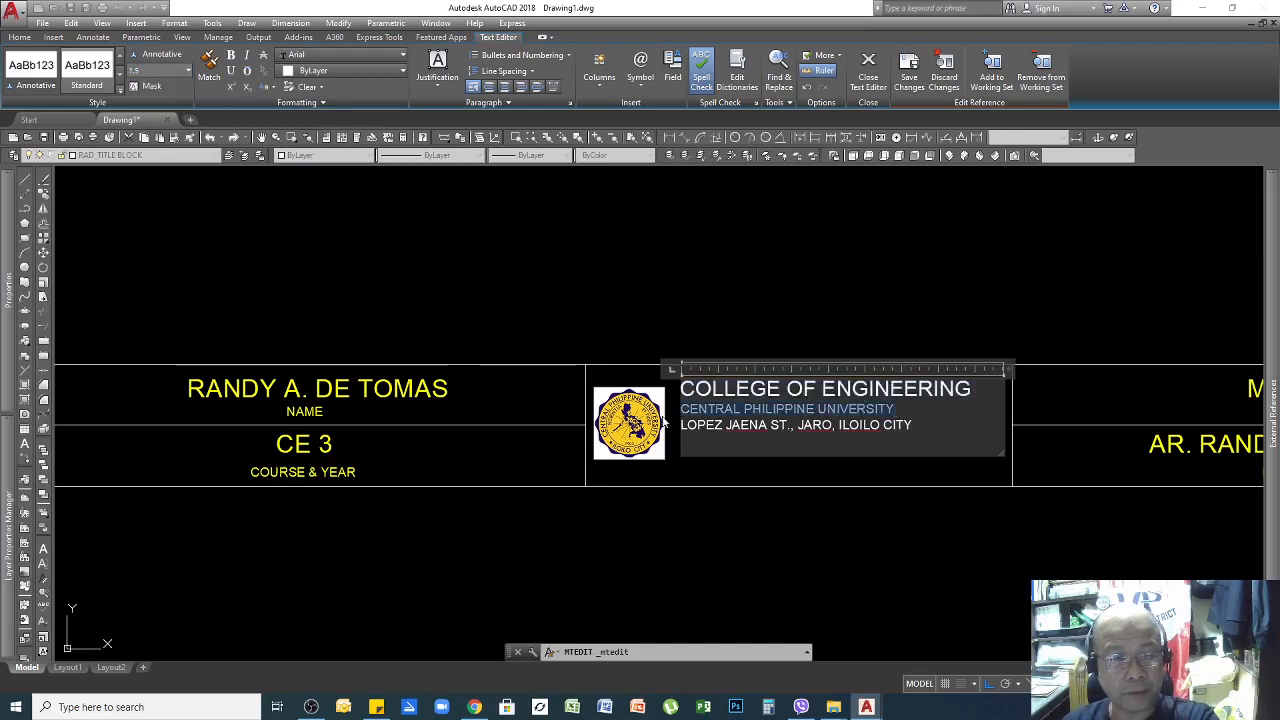
pyautogui.click(188, 70)
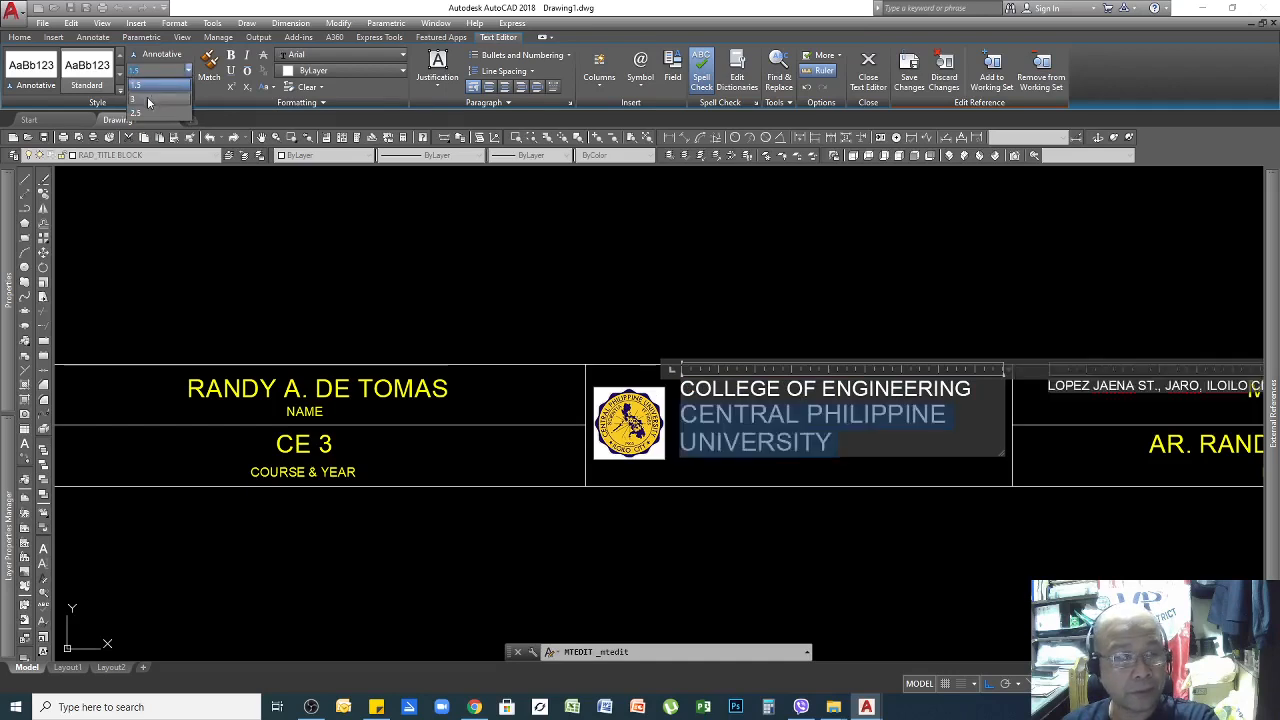
pyautogui.click(148, 99)
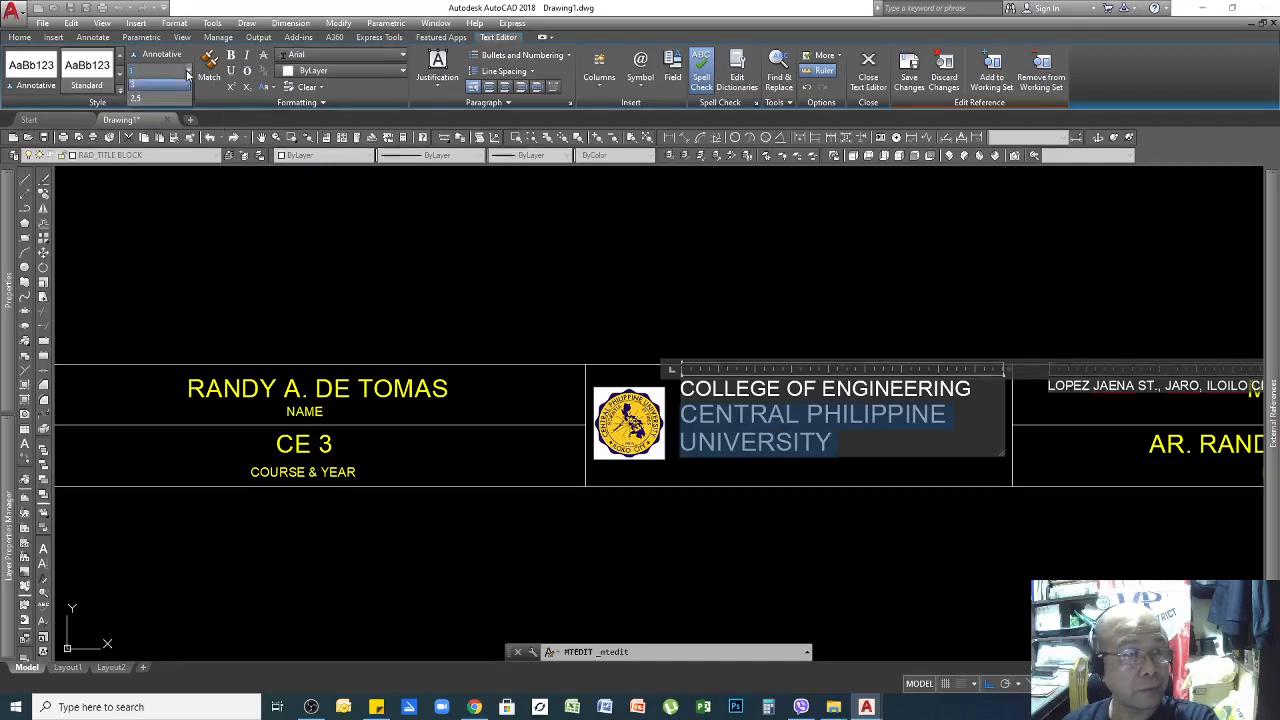
pyautogui.click(186, 72)
pyautogui.click(150, 113)
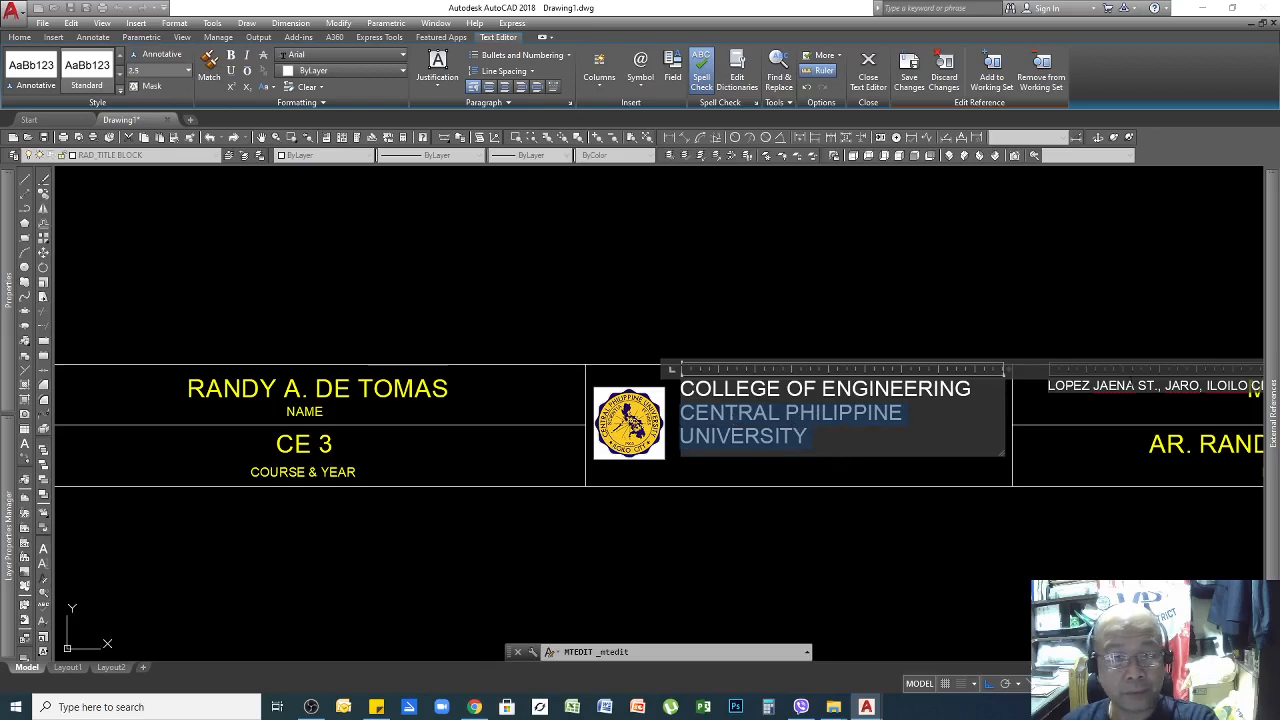
# Set the text height of the address line to 1.5 and finish editing the multiline text.
pyautogui.scroll(-5, 980, 400)
pyautogui.scroll(3, 982, 394)
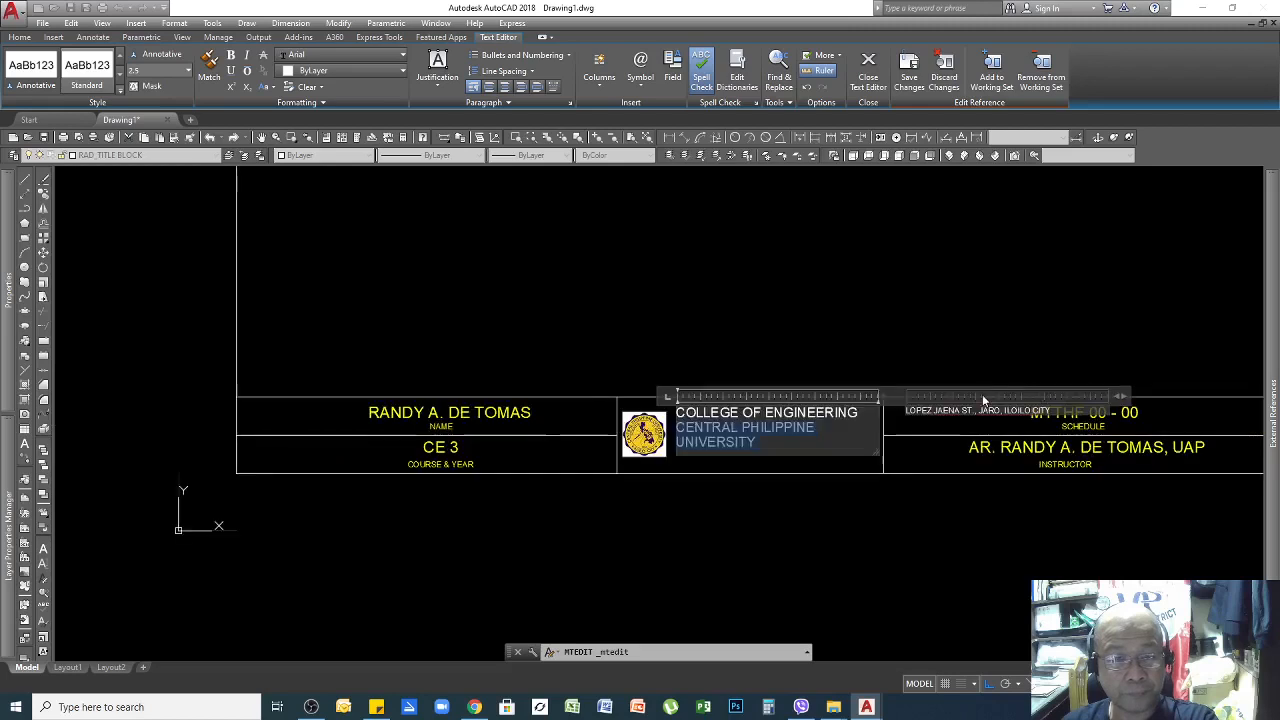
pyautogui.moveTo(1054, 411); pyautogui.dragTo(826, 412)
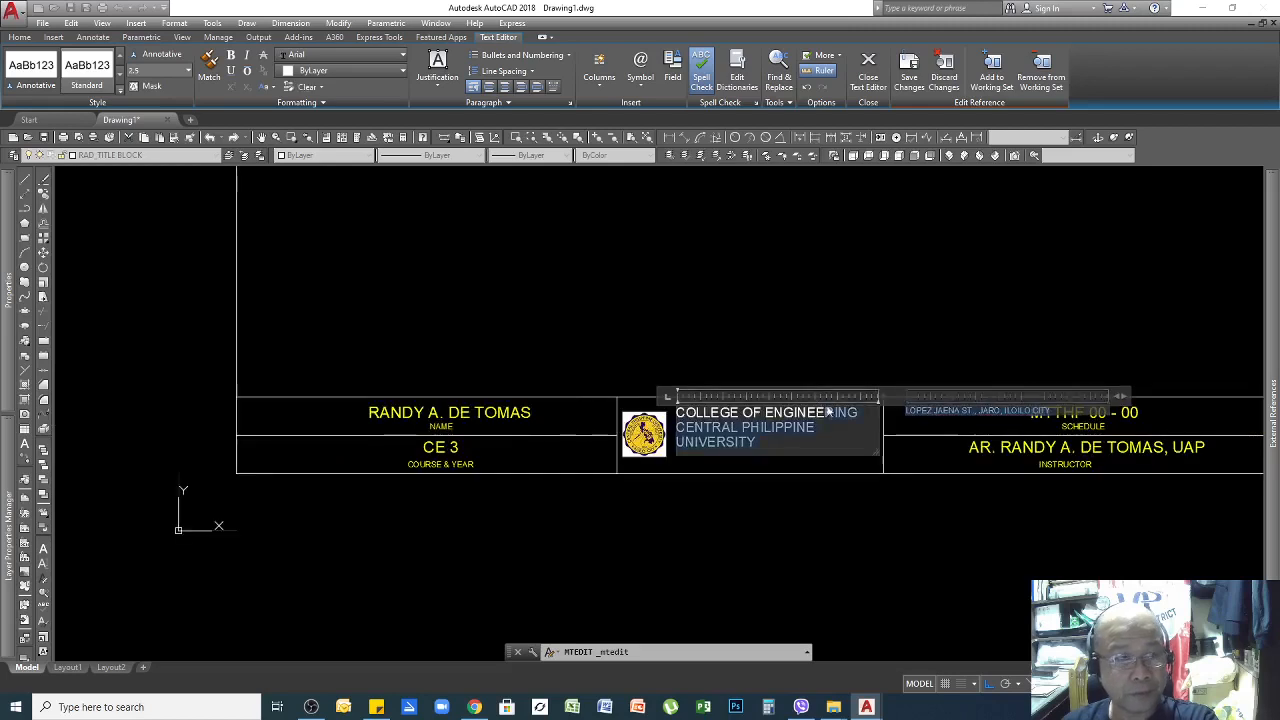
pyautogui.click(982, 426)
pyautogui.doubleClick(956, 408)
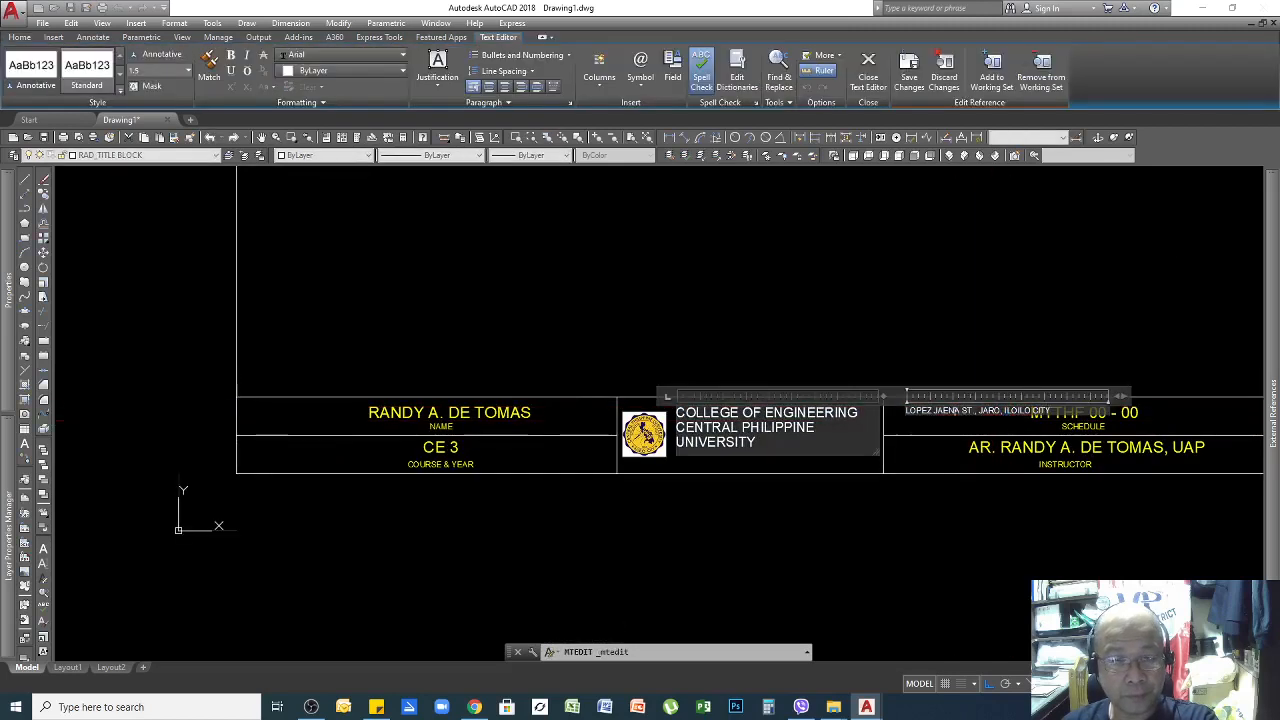
pyautogui.moveTo(1056, 411); pyautogui.dragTo(905, 412)
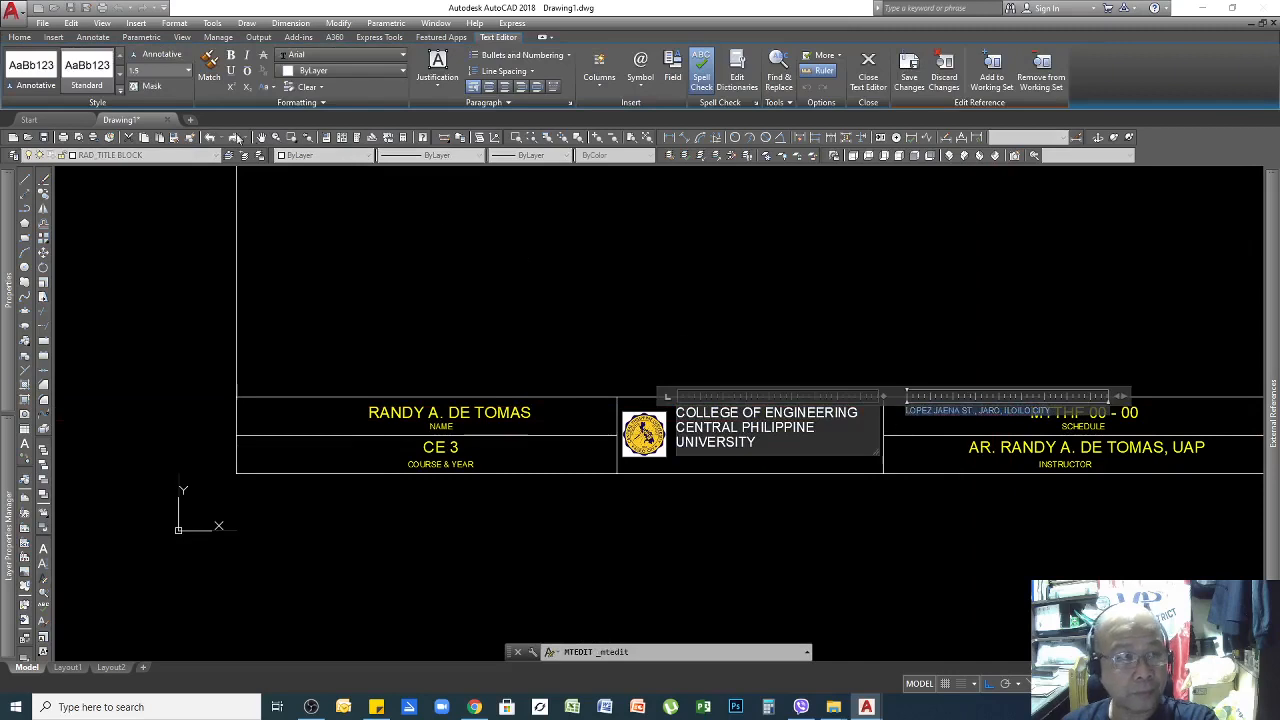
pyautogui.click(188, 70)
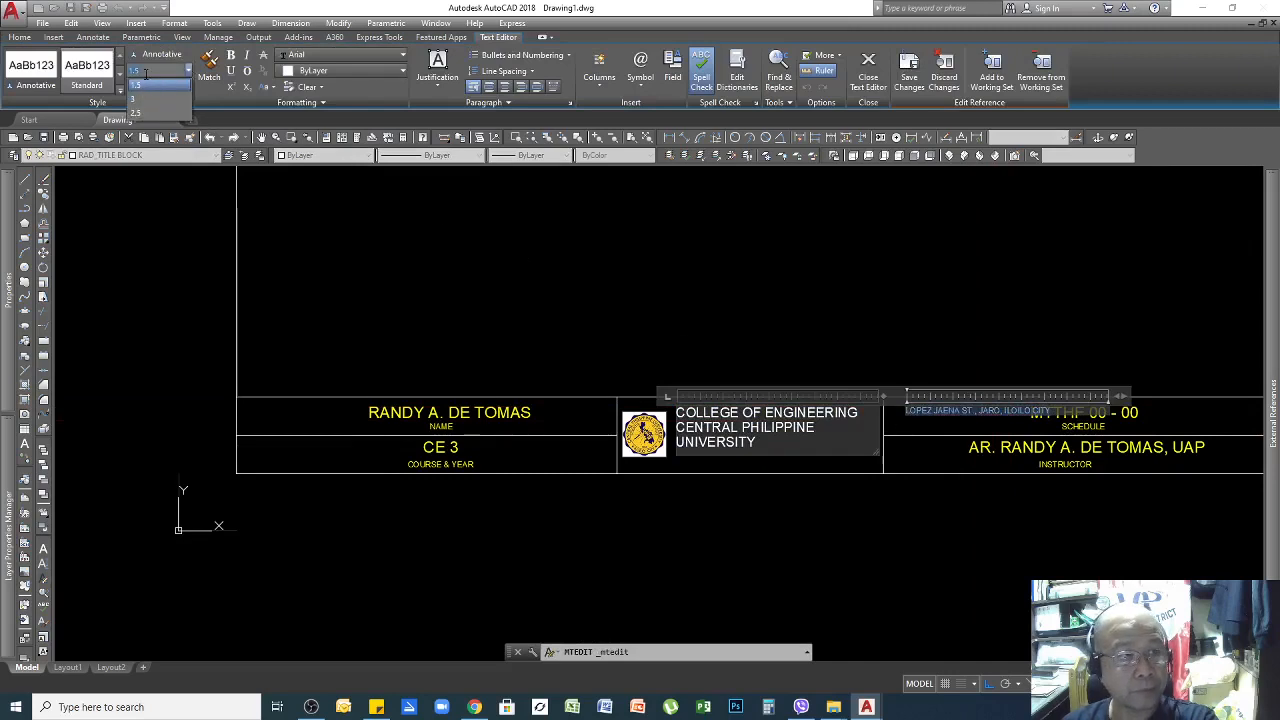
pyautogui.click(150, 86)
pyautogui.click(654, 294)
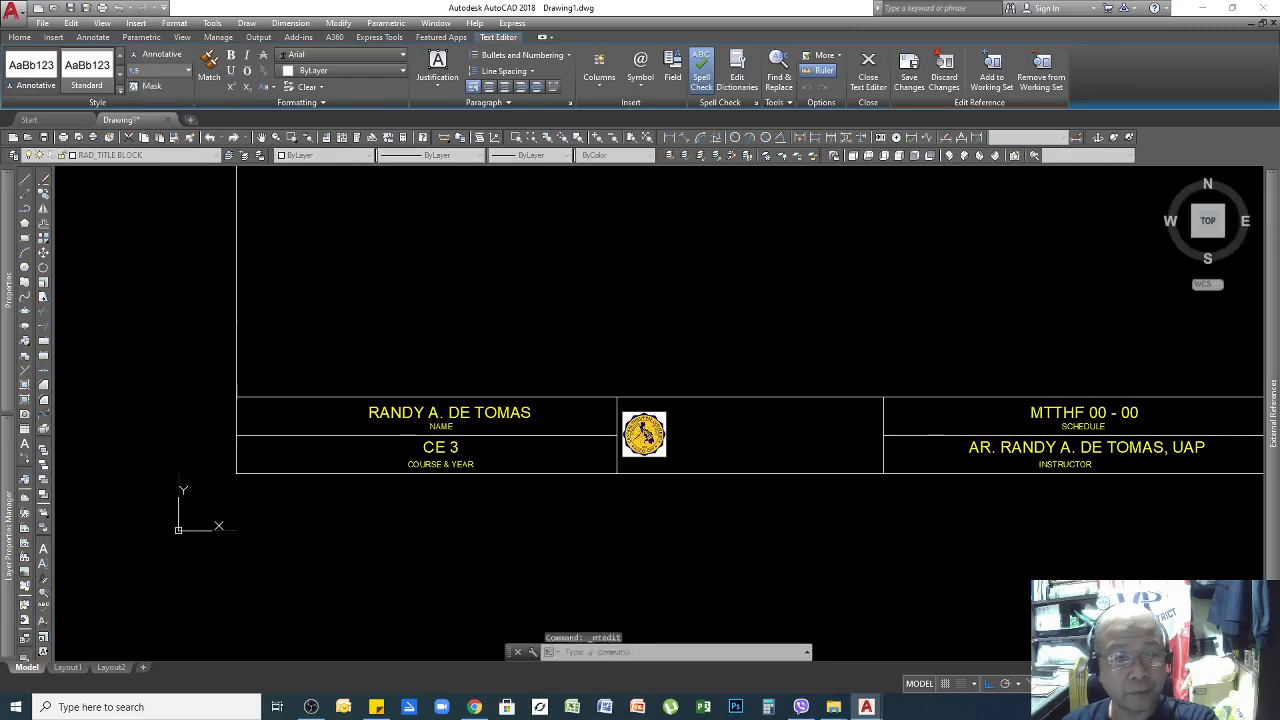
# Stretch the college text box downward past the title block's bottom line so the address line fits in the same column.
pyautogui.click(820, 416)
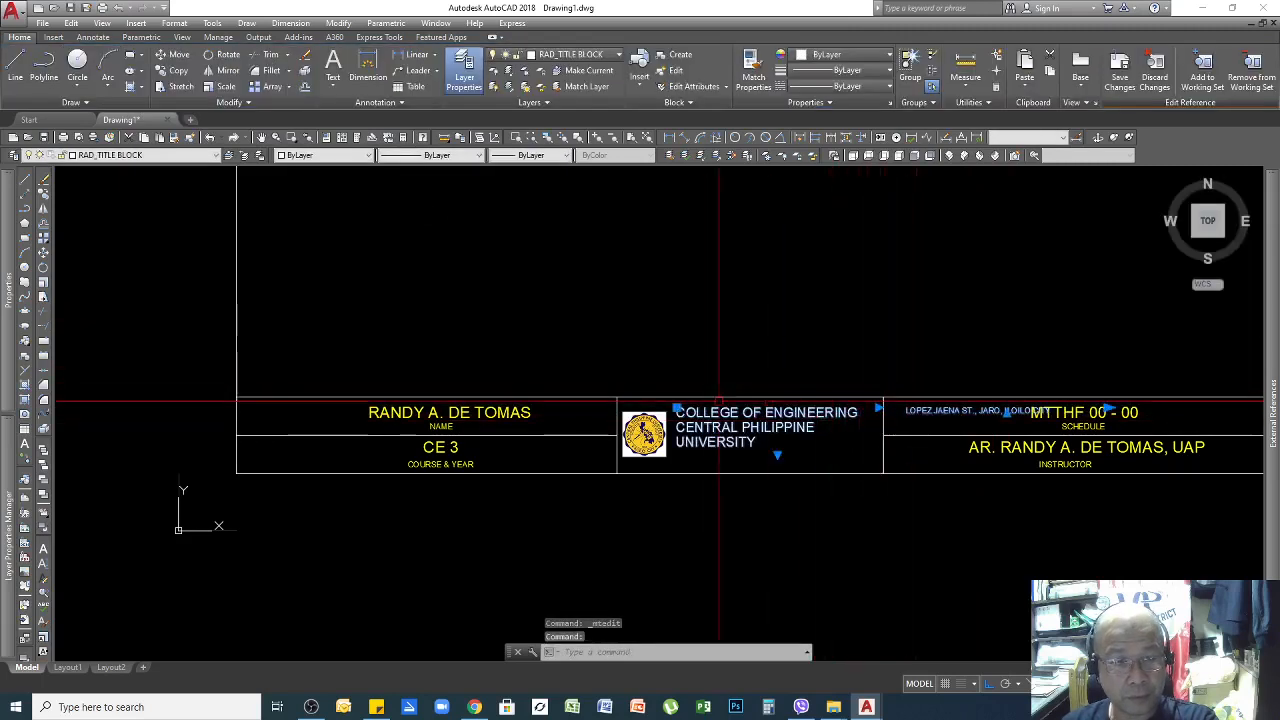
pyautogui.click(777, 455)
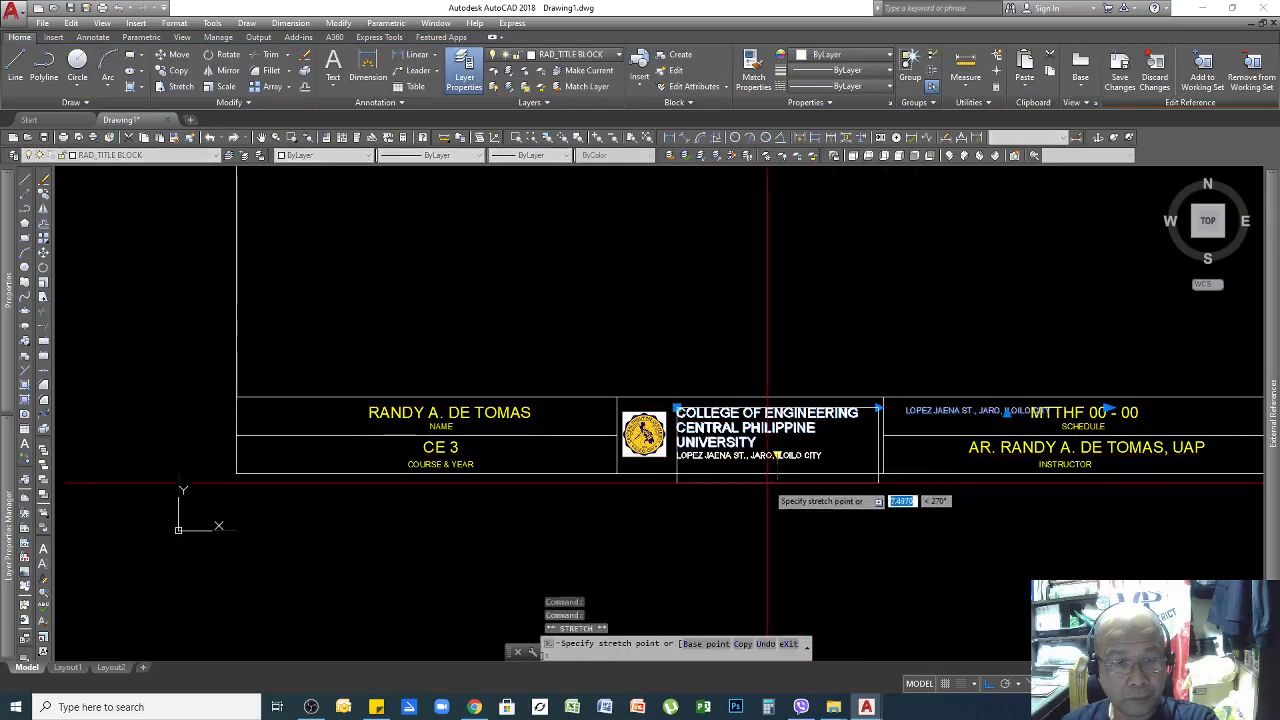
pyautogui.click(767, 492)
# Reopen the multiline text beside the logo and change the font of all its lines to Arial Narrow.
pyautogui.scroll(2, 714, 443)
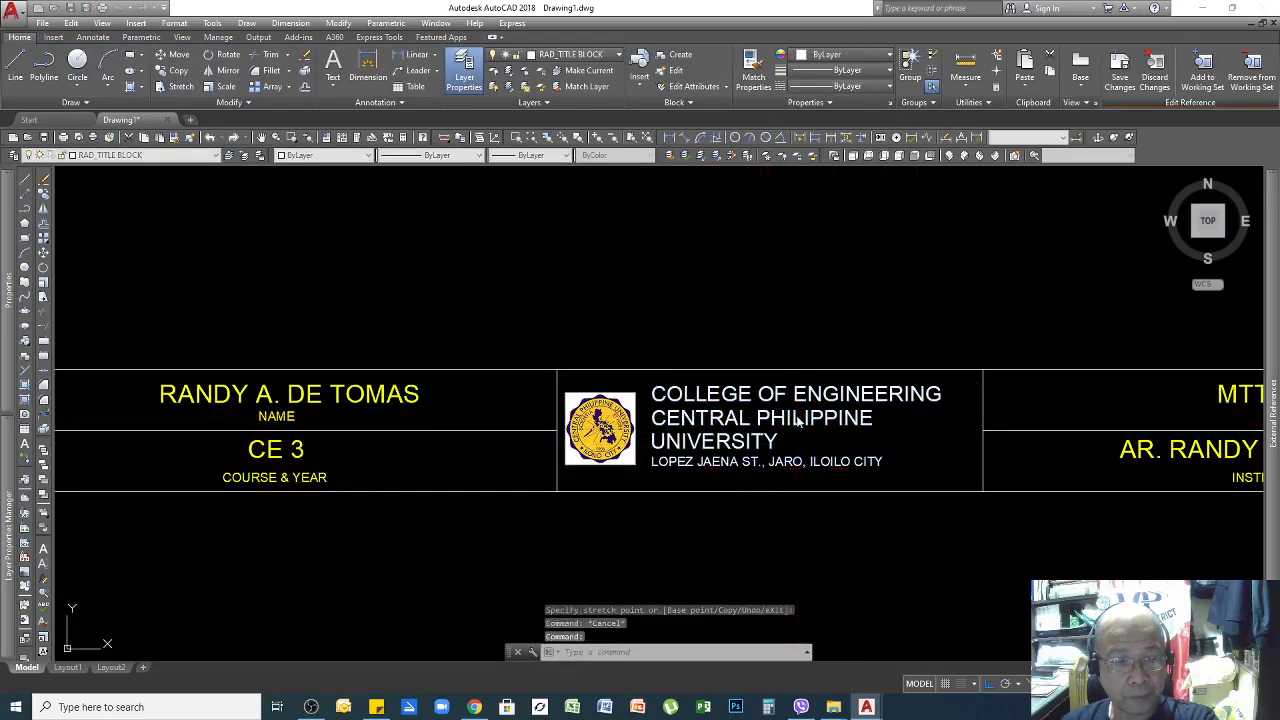
pyautogui.doubleClick(798, 419)
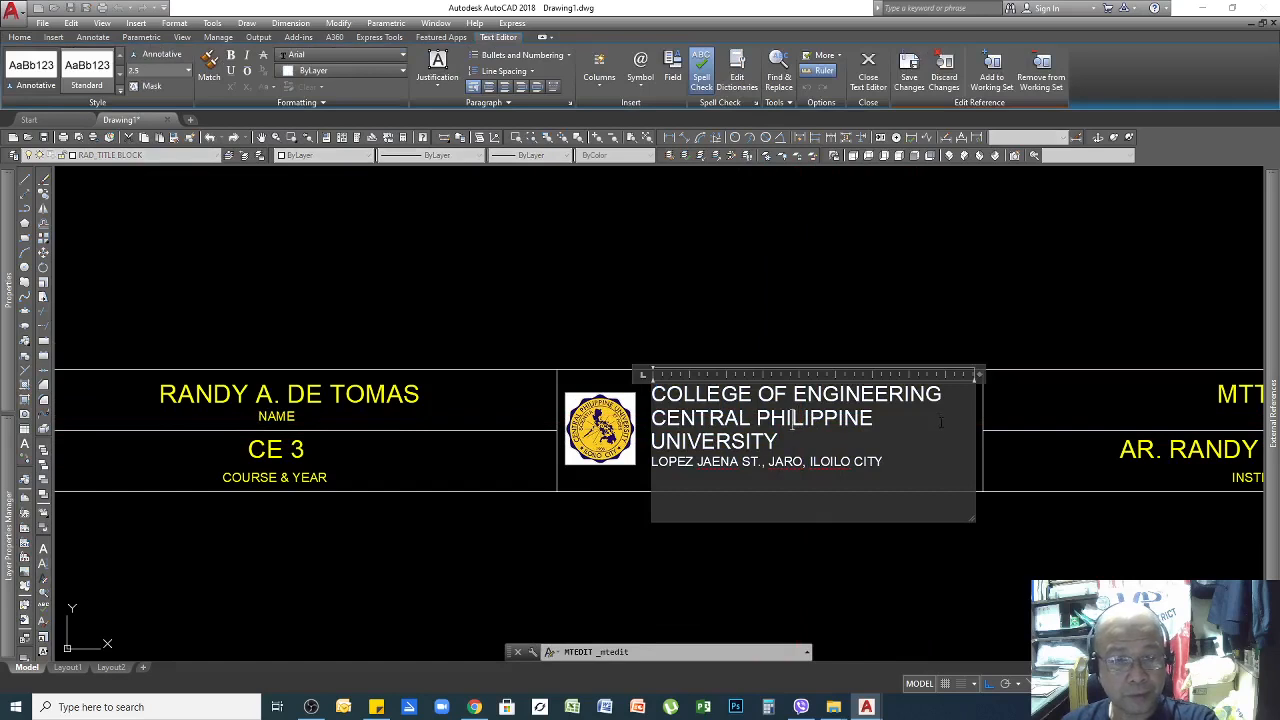
pyautogui.moveTo(883, 462); pyautogui.dragTo(651, 394)
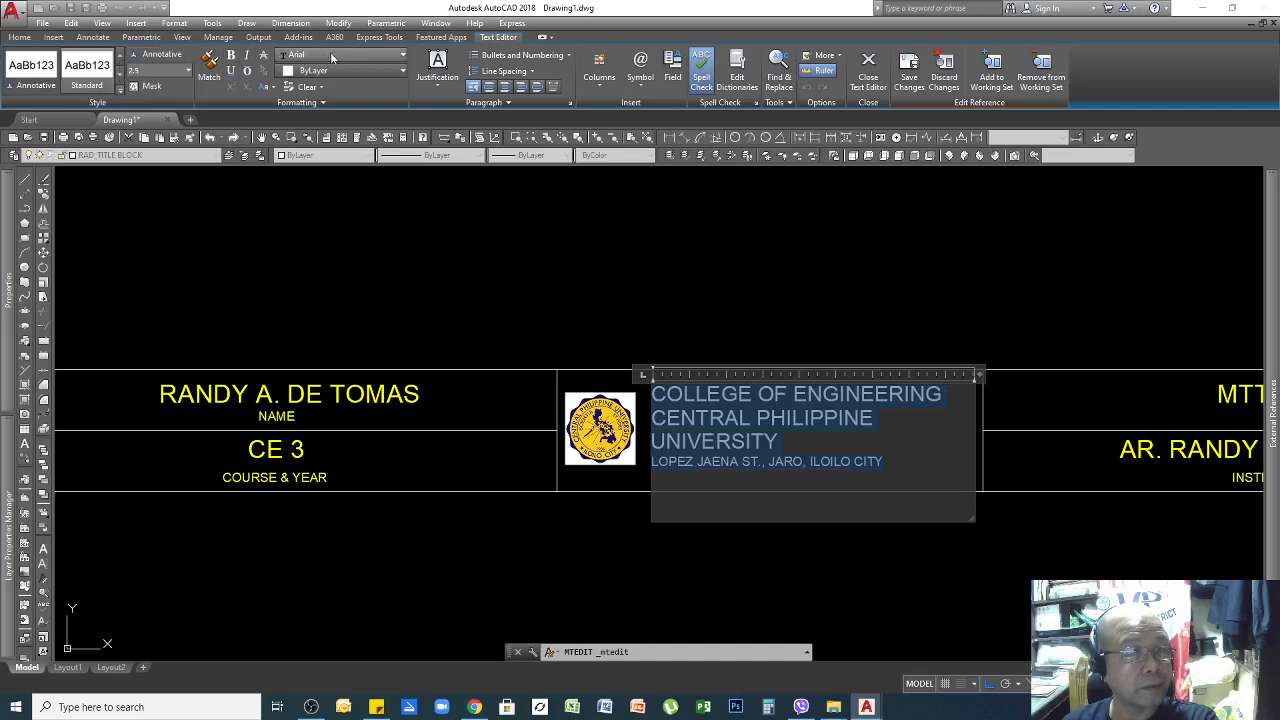
pyautogui.click(399, 57)
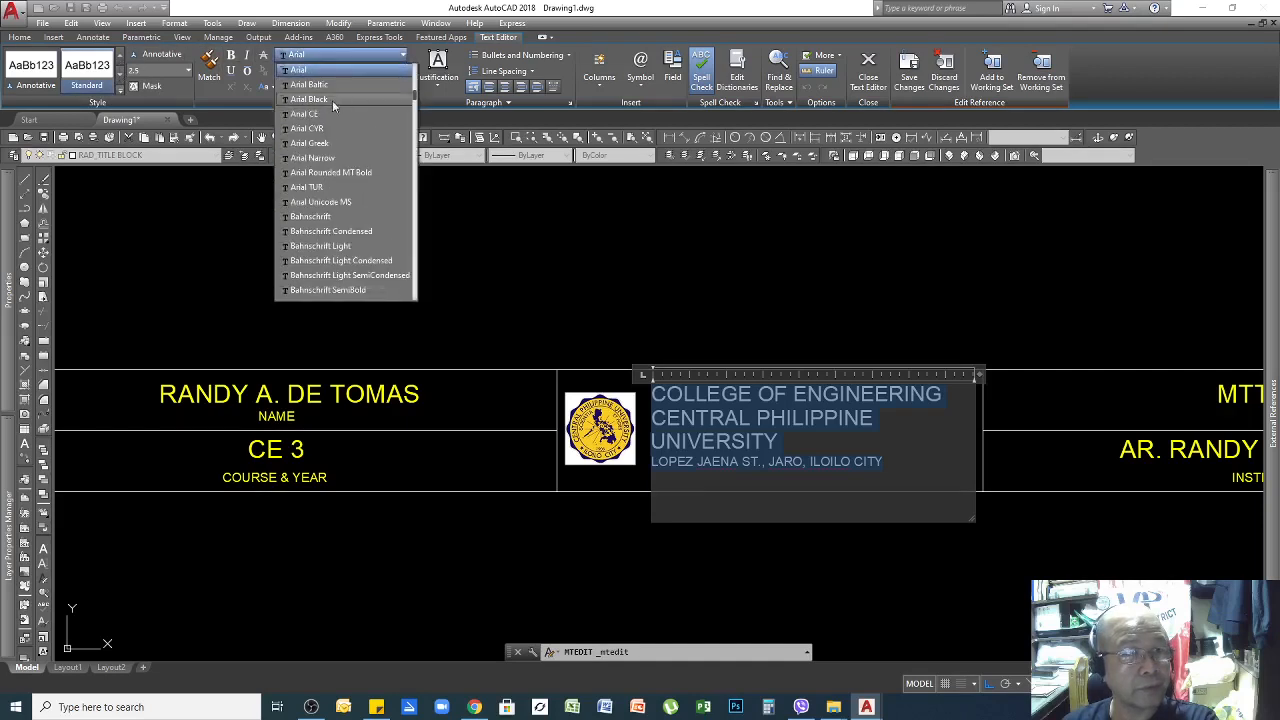
pyautogui.click(332, 159)
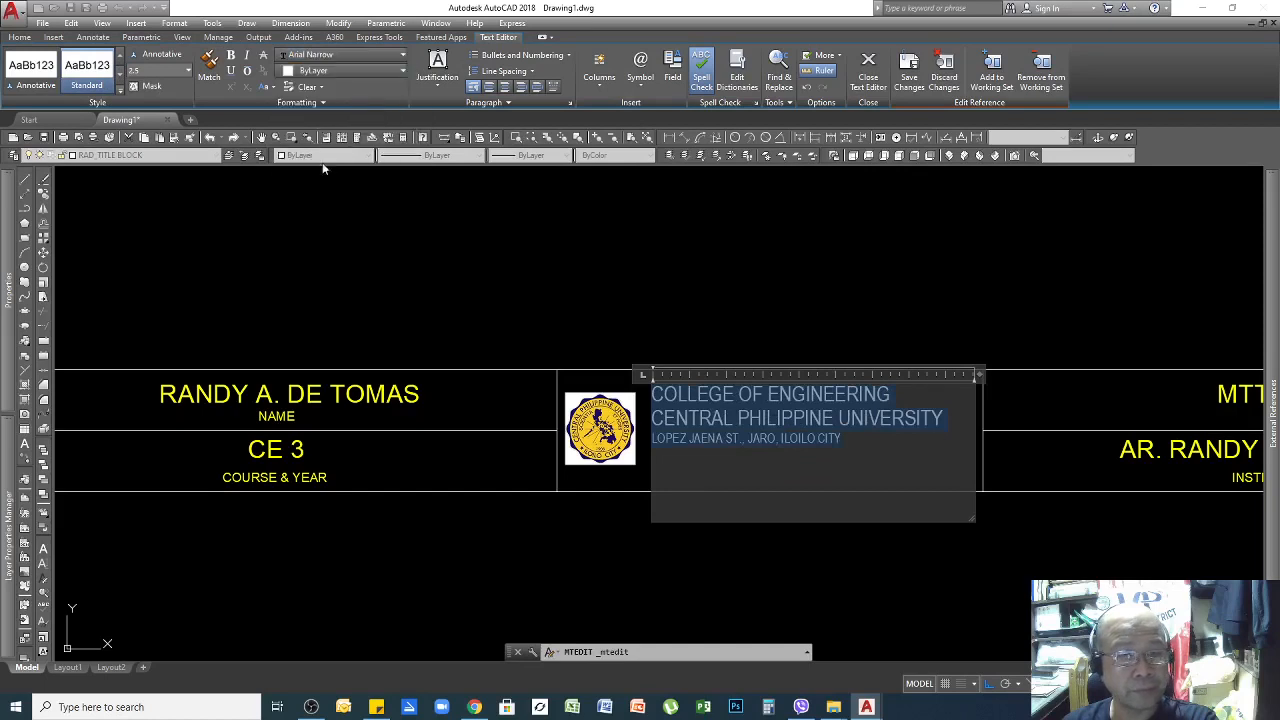
# Make the CENTRAL PHILIPPINE UNIVERSITY line bold.
pyautogui.click(867, 419)
pyautogui.moveTo(954, 418); pyautogui.dragTo(652, 418)
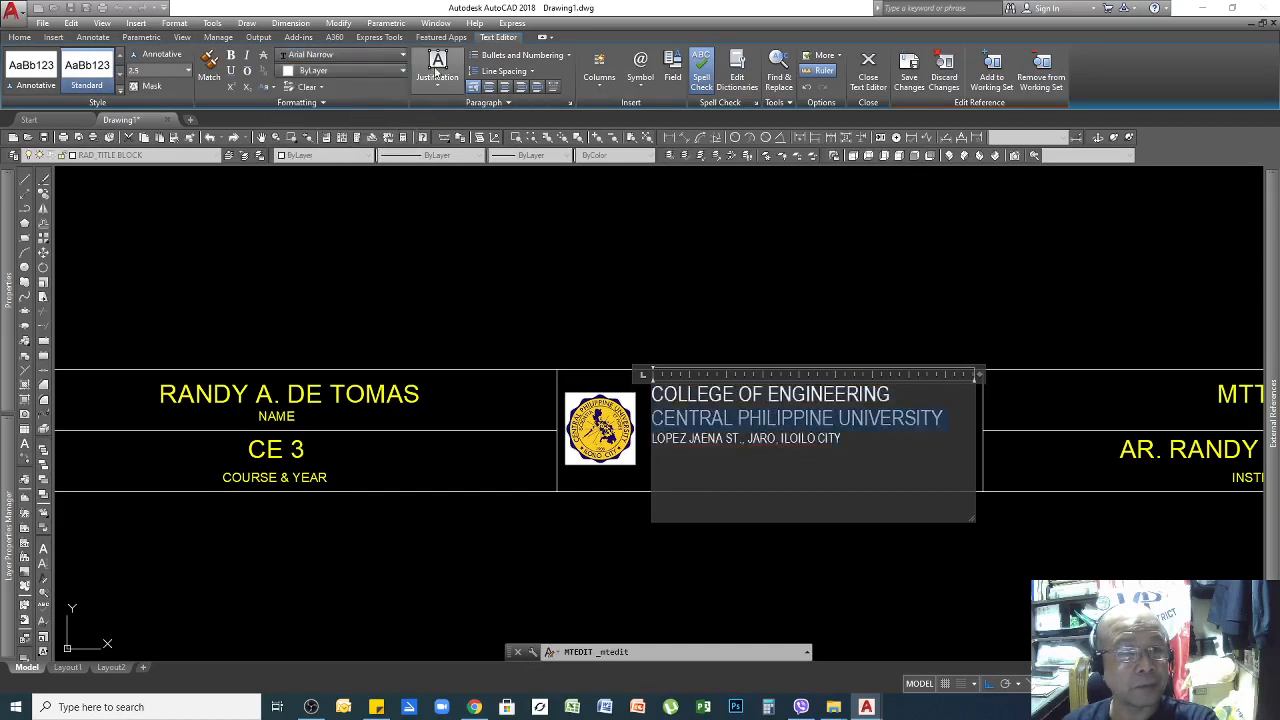
pyautogui.click(231, 55)
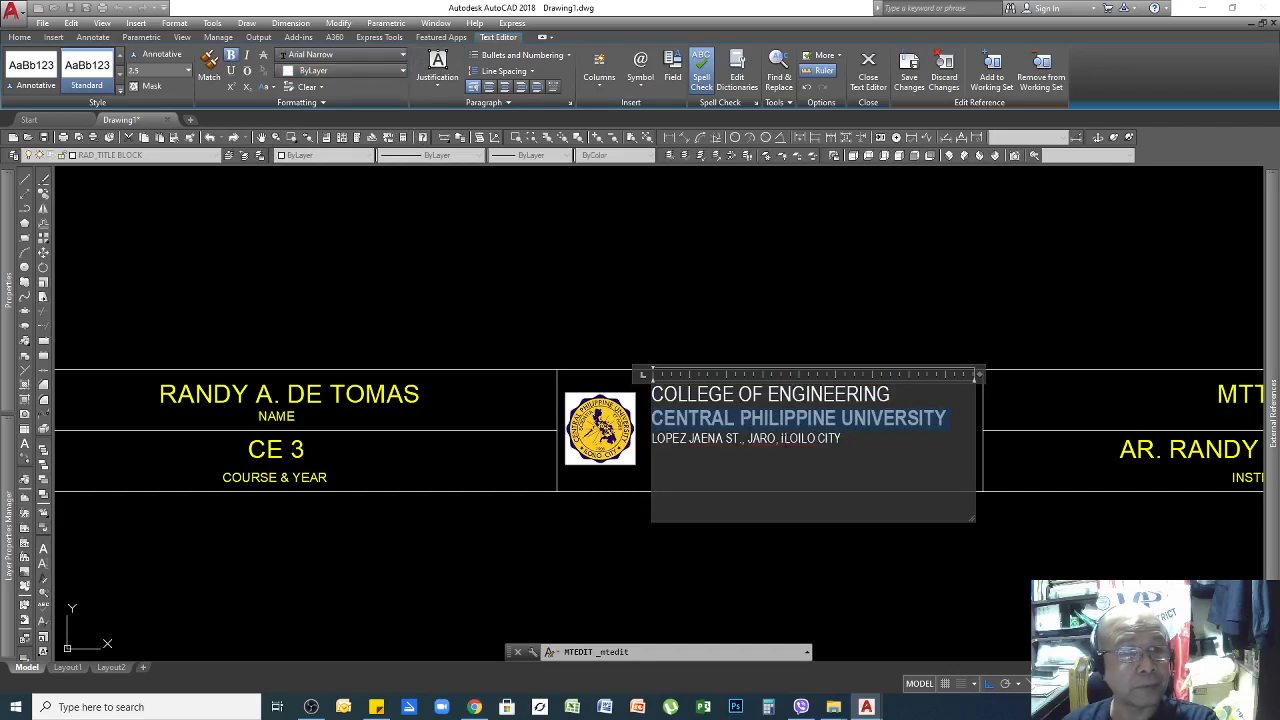
pyautogui.moveTo(848, 442); pyautogui.dragTo(652, 392)
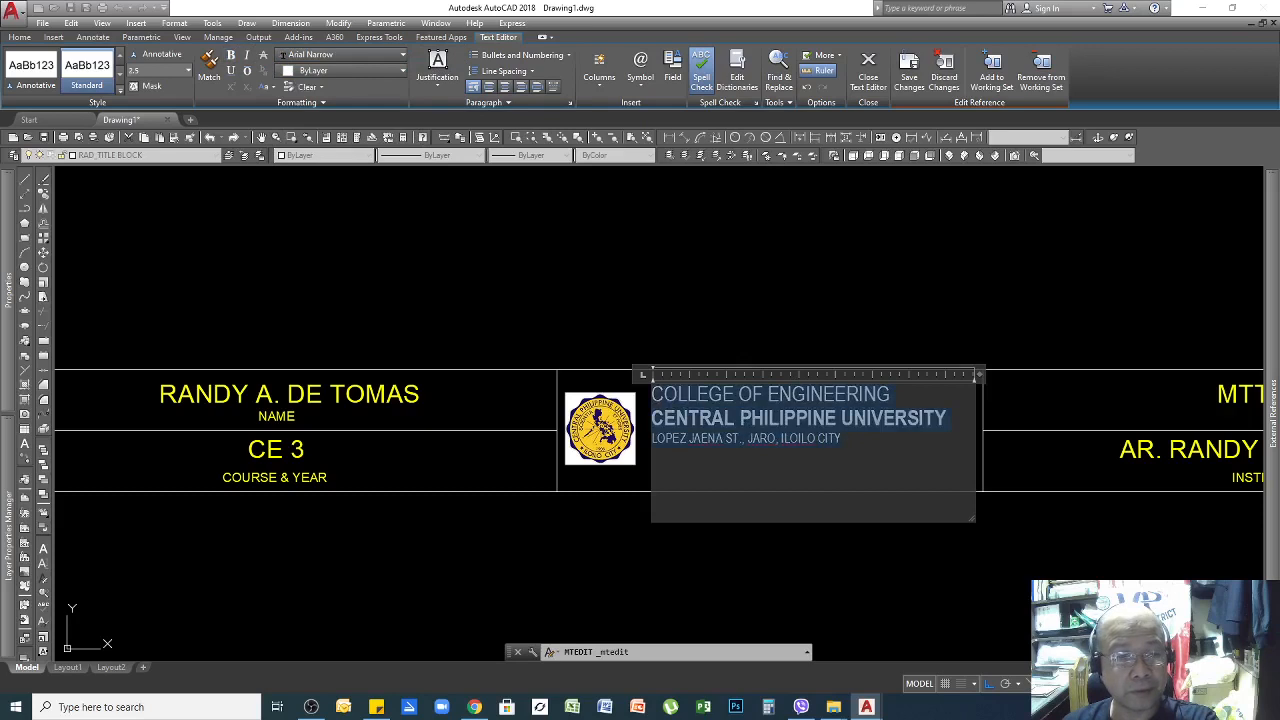
pyautogui.click(509, 102)
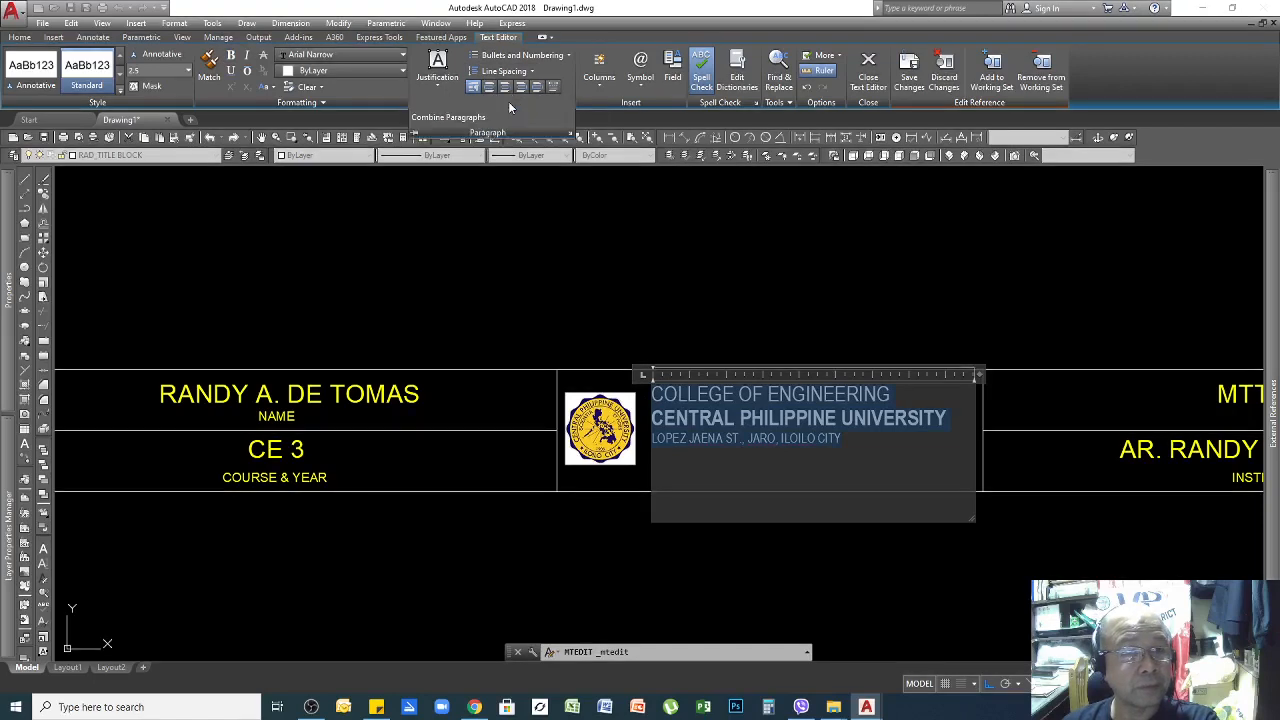
pyautogui.click(738, 300)
pyautogui.doubleClick(842, 420)
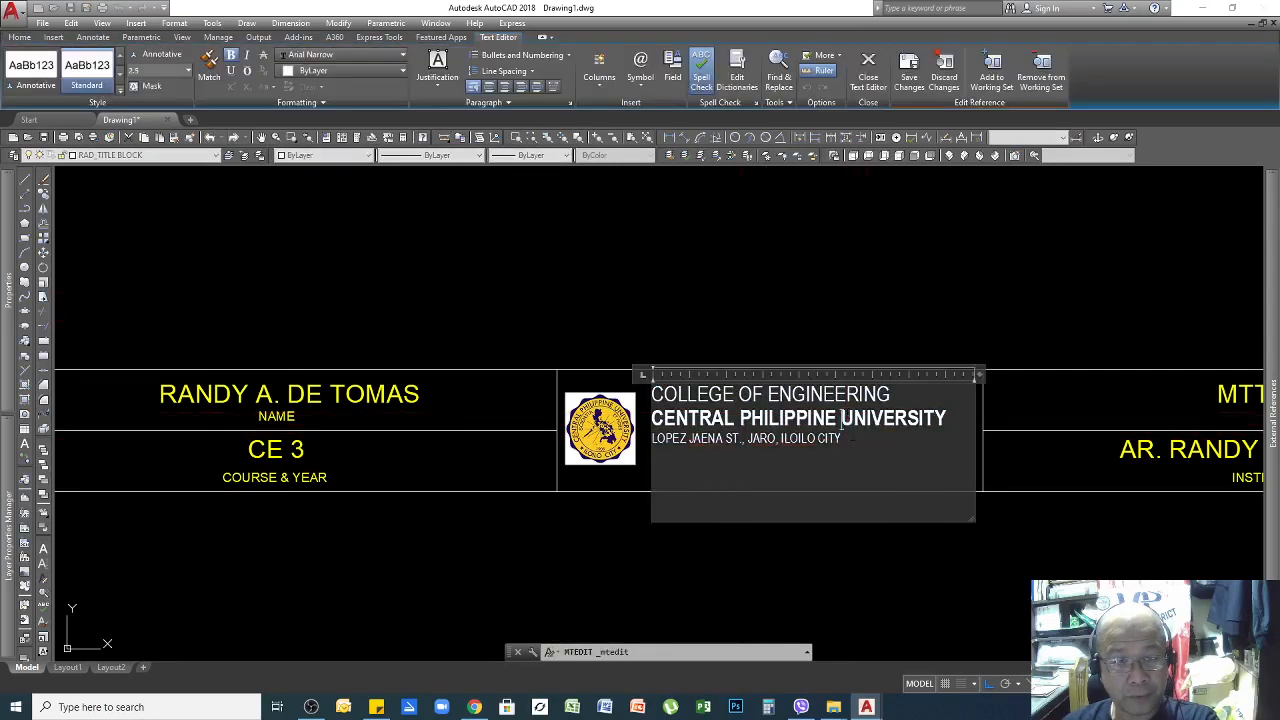
pyautogui.hotkey('ctrl', 'a')
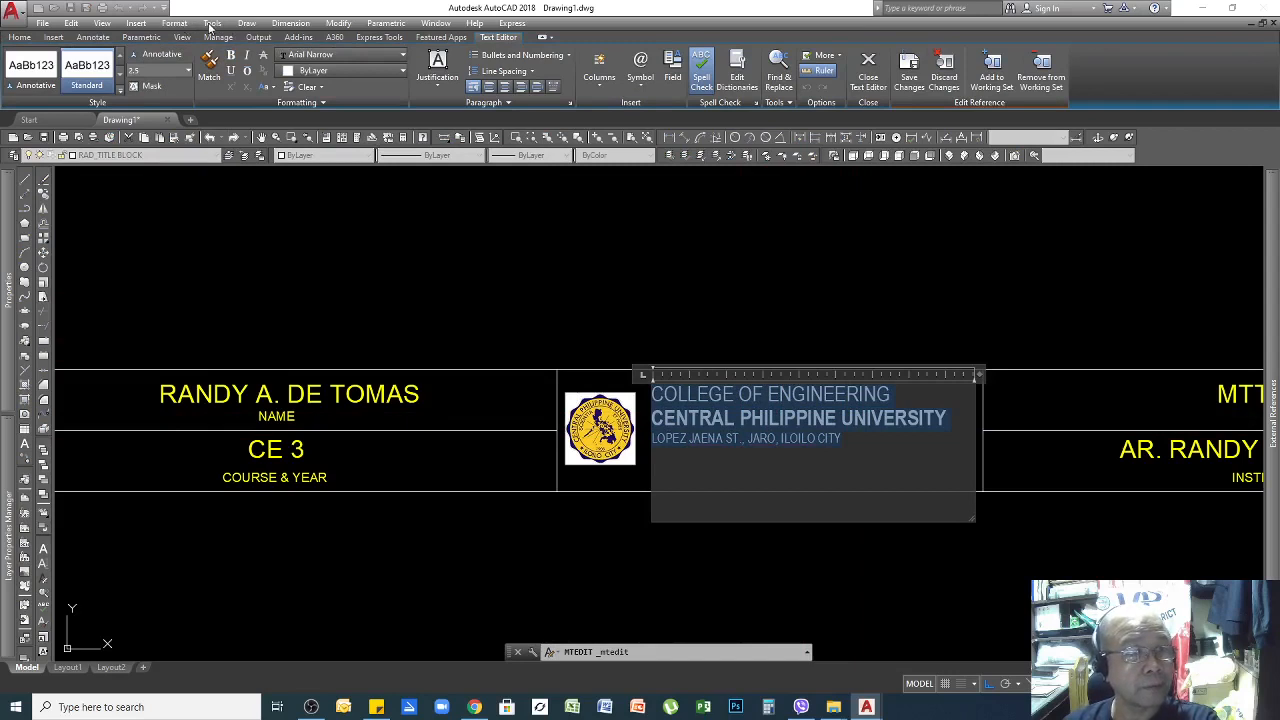
pyautogui.press('Escape')
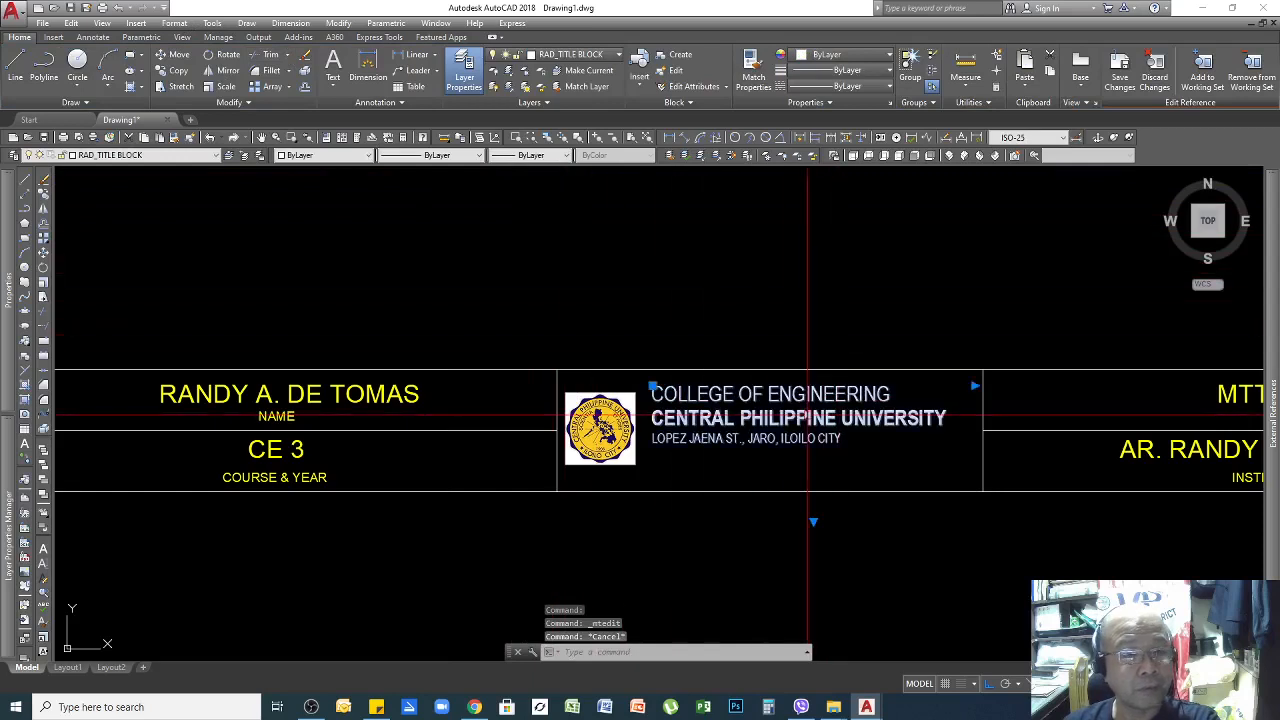
# Apply Distribute paragraph alignment to all three lines of the college text and finish editing it.
pyautogui.doubleClick(808, 426)
pyautogui.hotkey('ctrl', 'a')
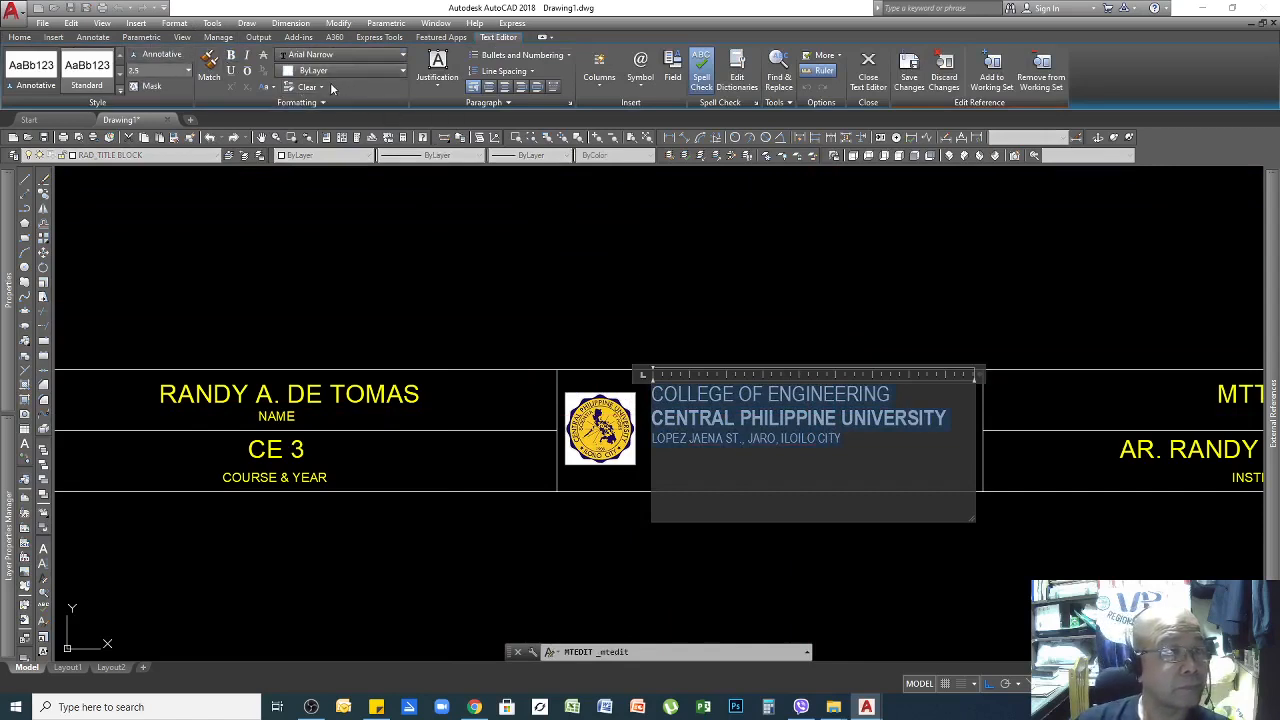
pyautogui.click(508, 101)
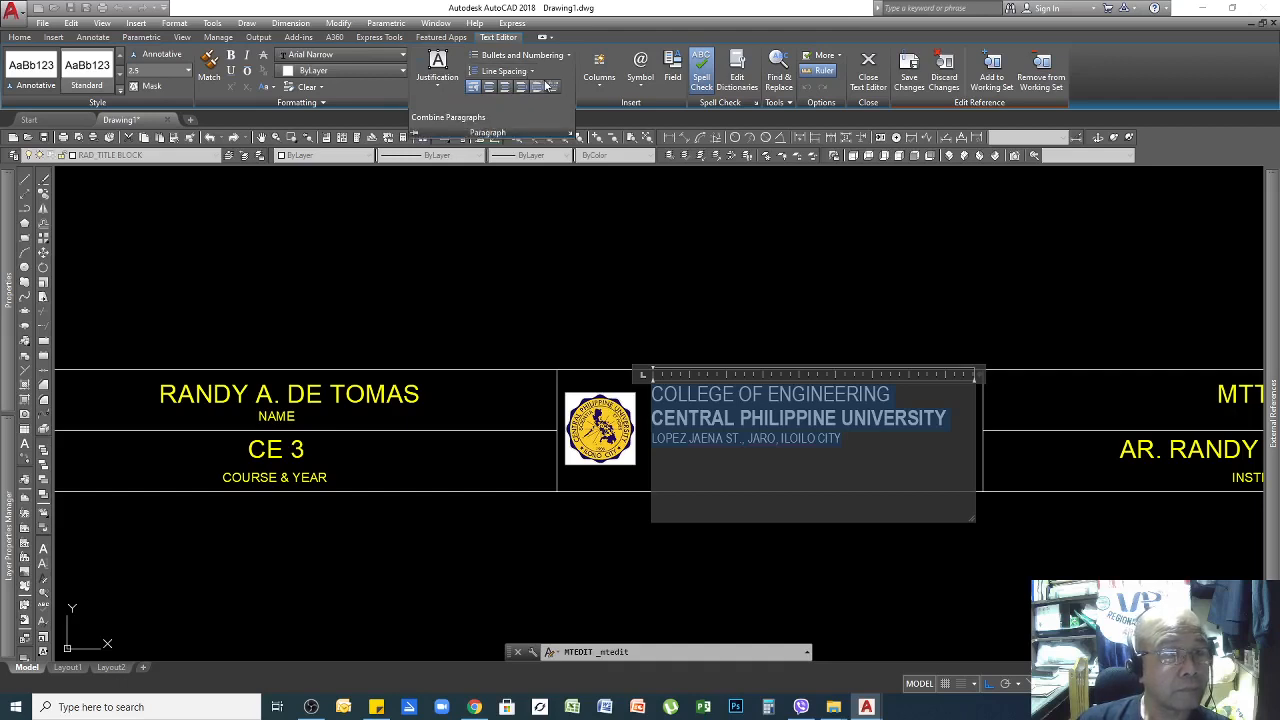
pyautogui.click(551, 88)
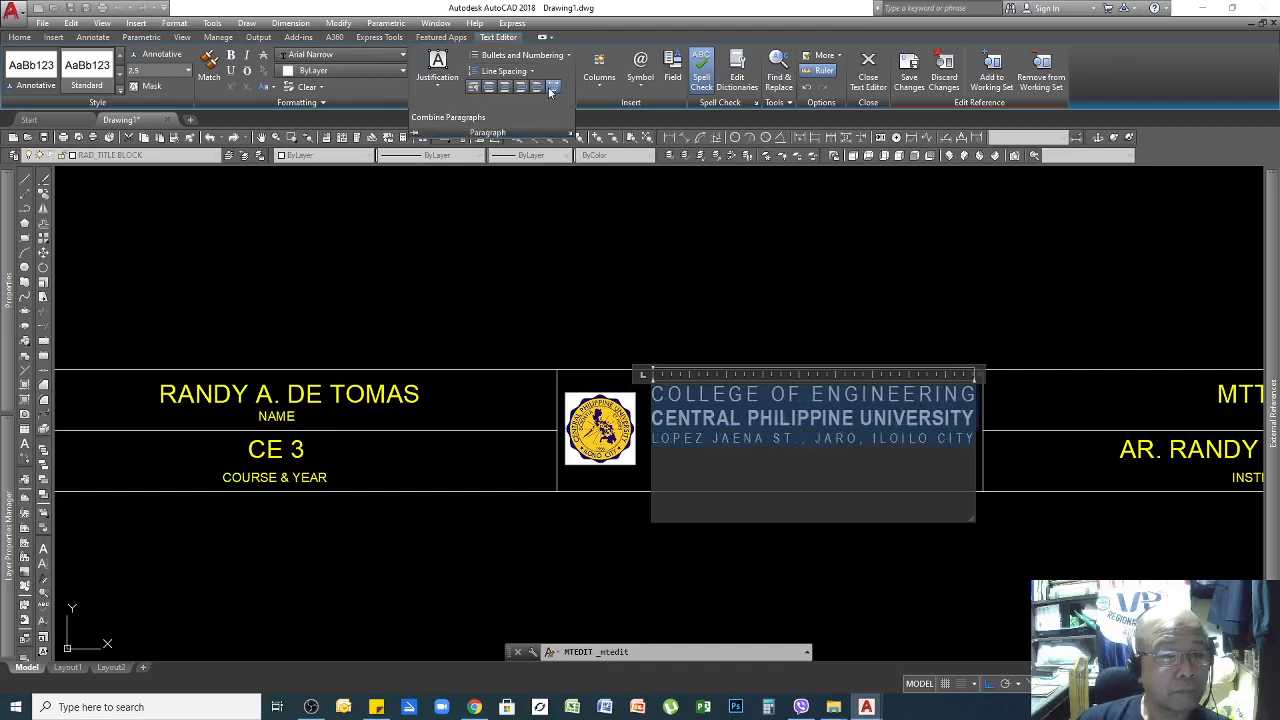
pyautogui.click(809, 288)
pyautogui.click(812, 404)
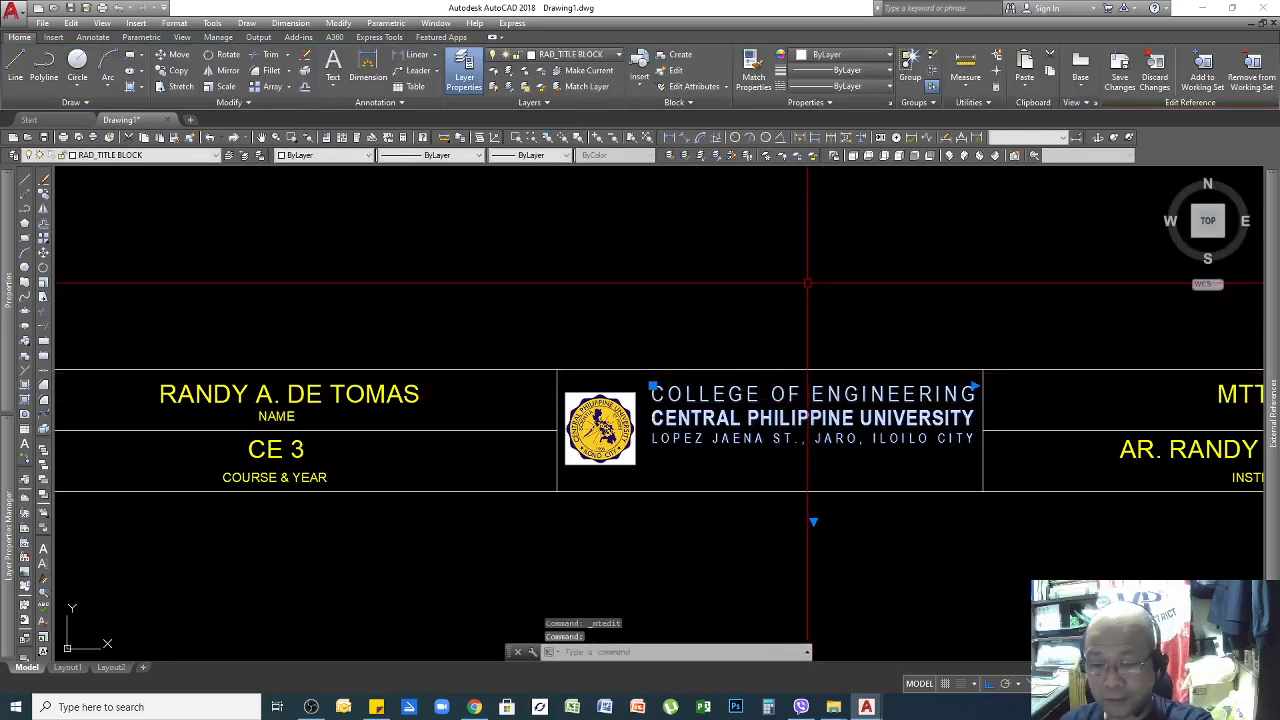
pyautogui.press('Return')
pyautogui.press('Escape')
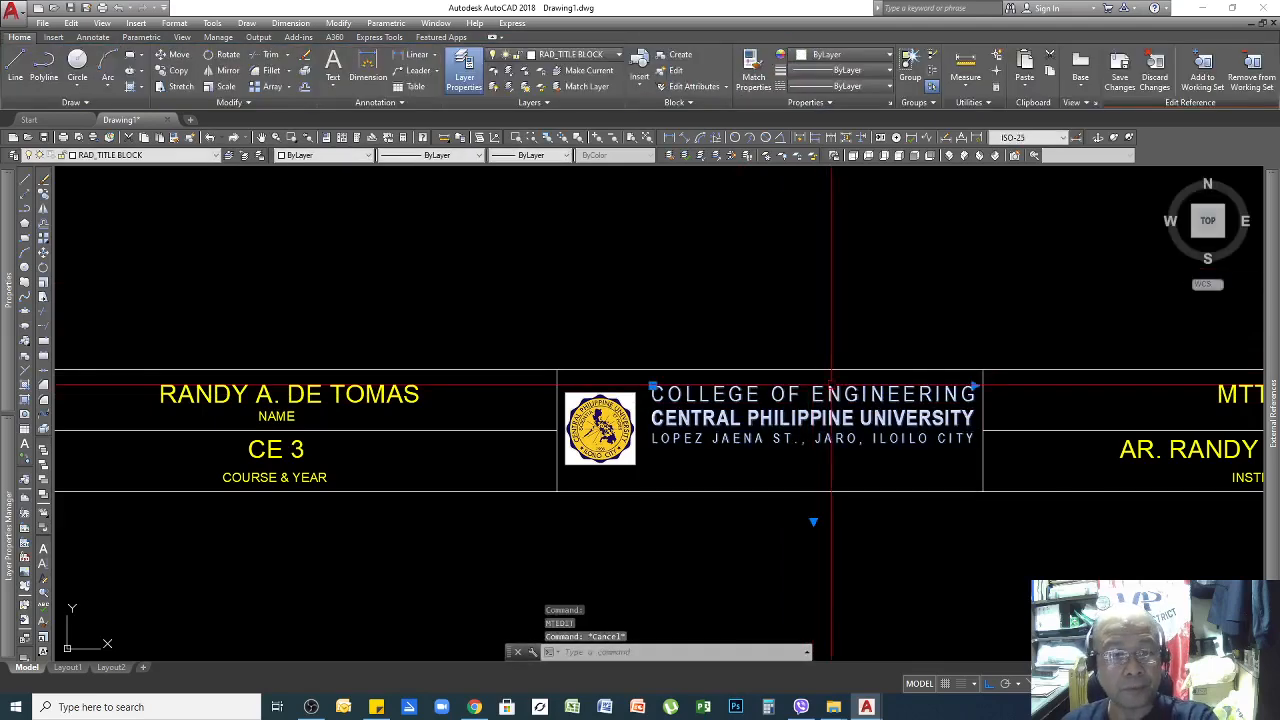
# Move the college text slightly straight down to centre it vertically in its cell beside the logo.
pyautogui.write('m')
pyautogui.press('Return')
pyautogui.click(848, 264)
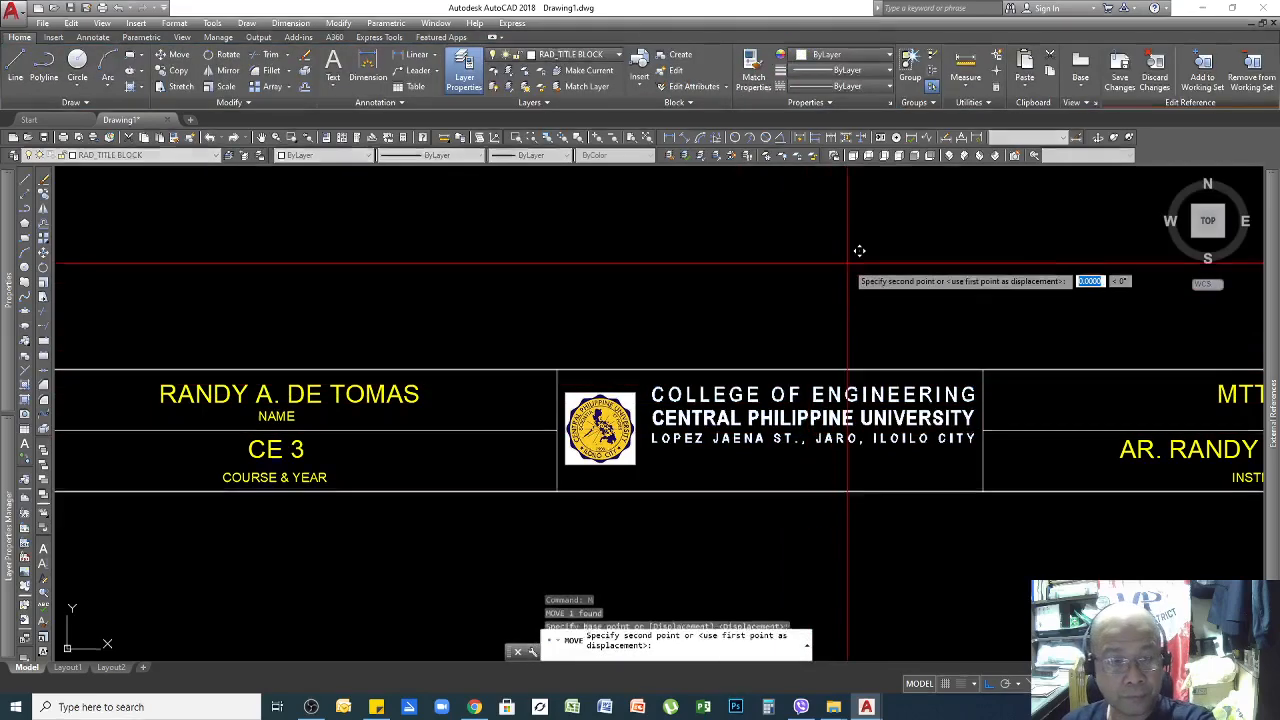
pyautogui.click(849, 282)
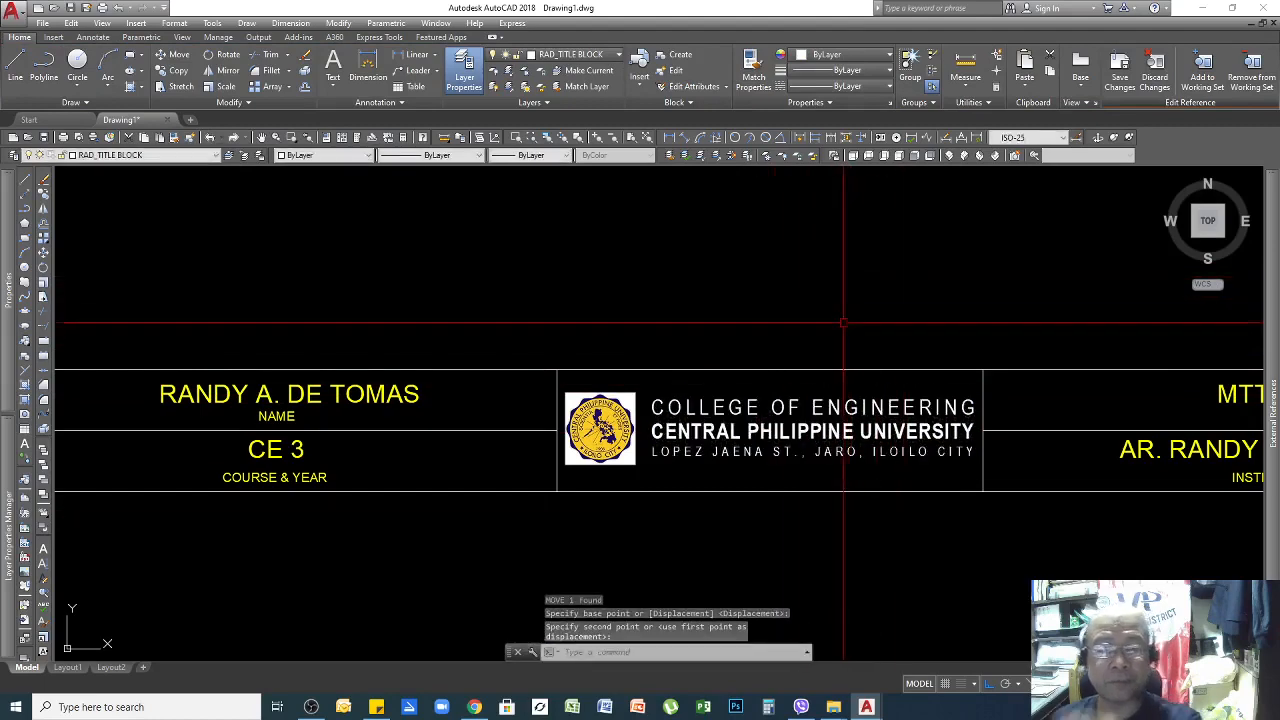
# Put the college, university and address text on the RAD_NAME TAGS layer and clear the selection.
pyautogui.scroll(-5, 767, 404)
pyautogui.scroll(3, 837, 280)
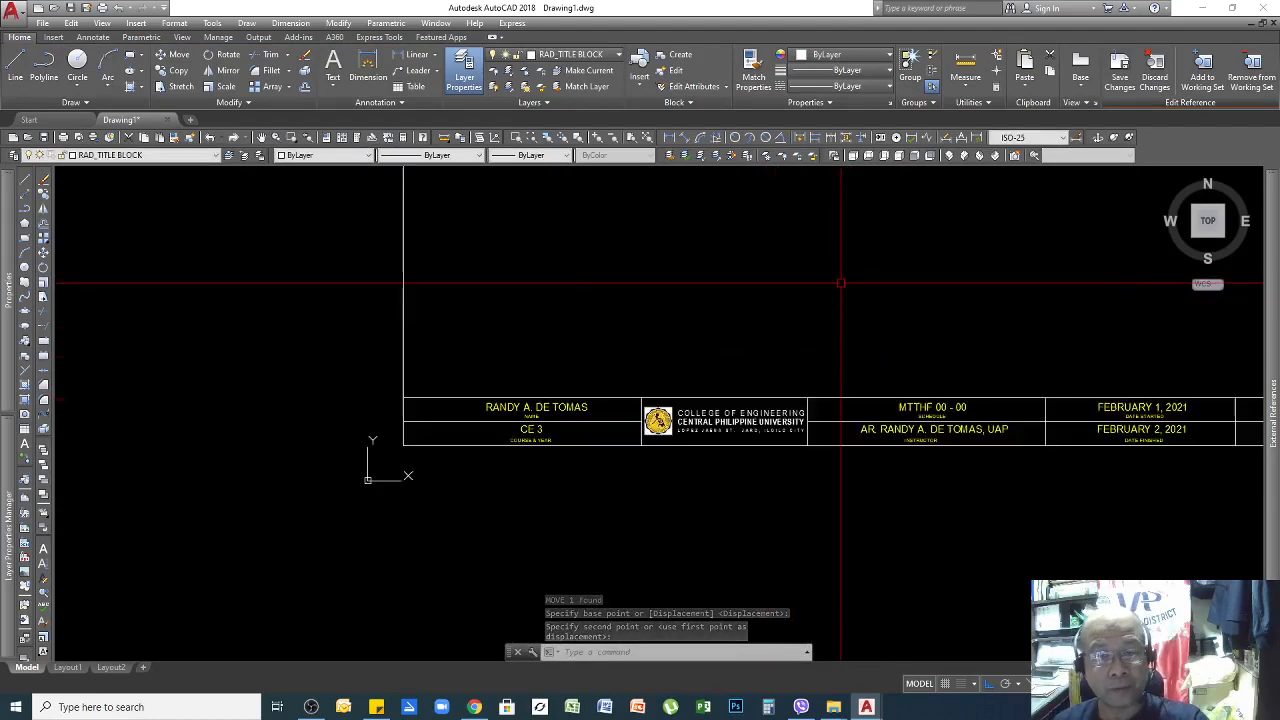
pyautogui.scroll(-3, 857, 371)
pyautogui.scroll(4, 700, 434)
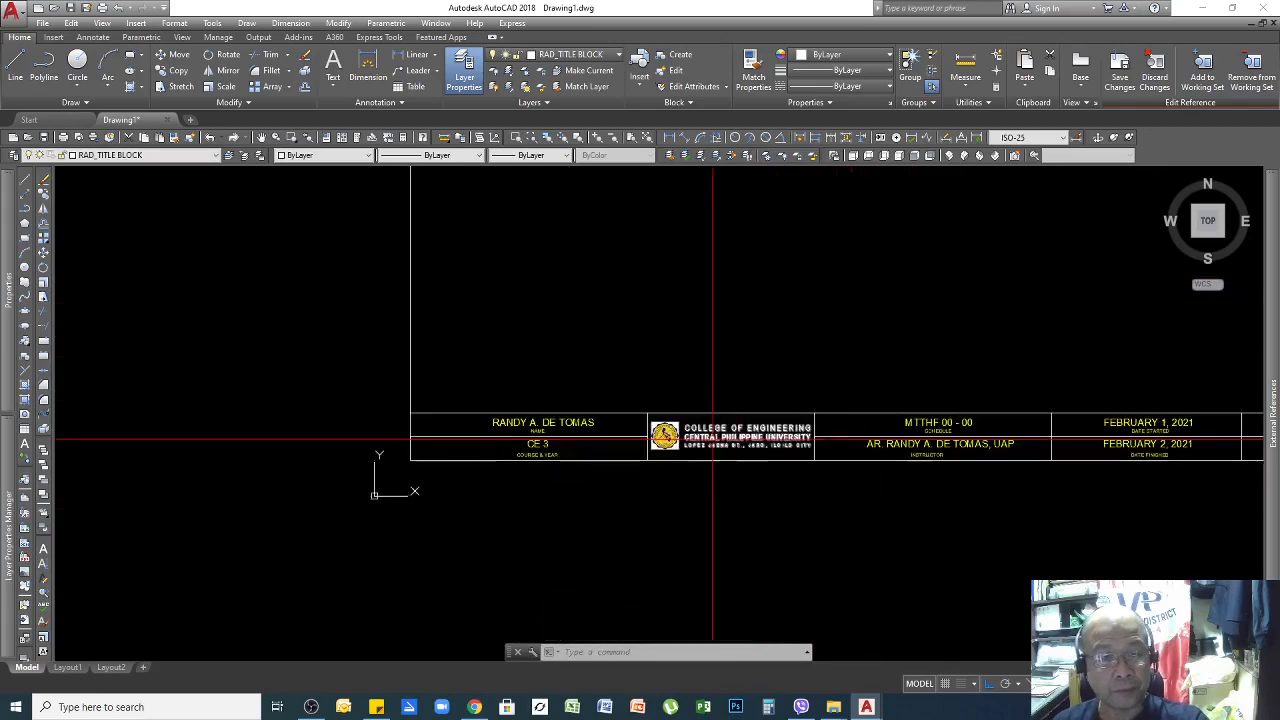
pyautogui.scroll(-3, 530, 419)
pyautogui.scroll(3, 886, 343)
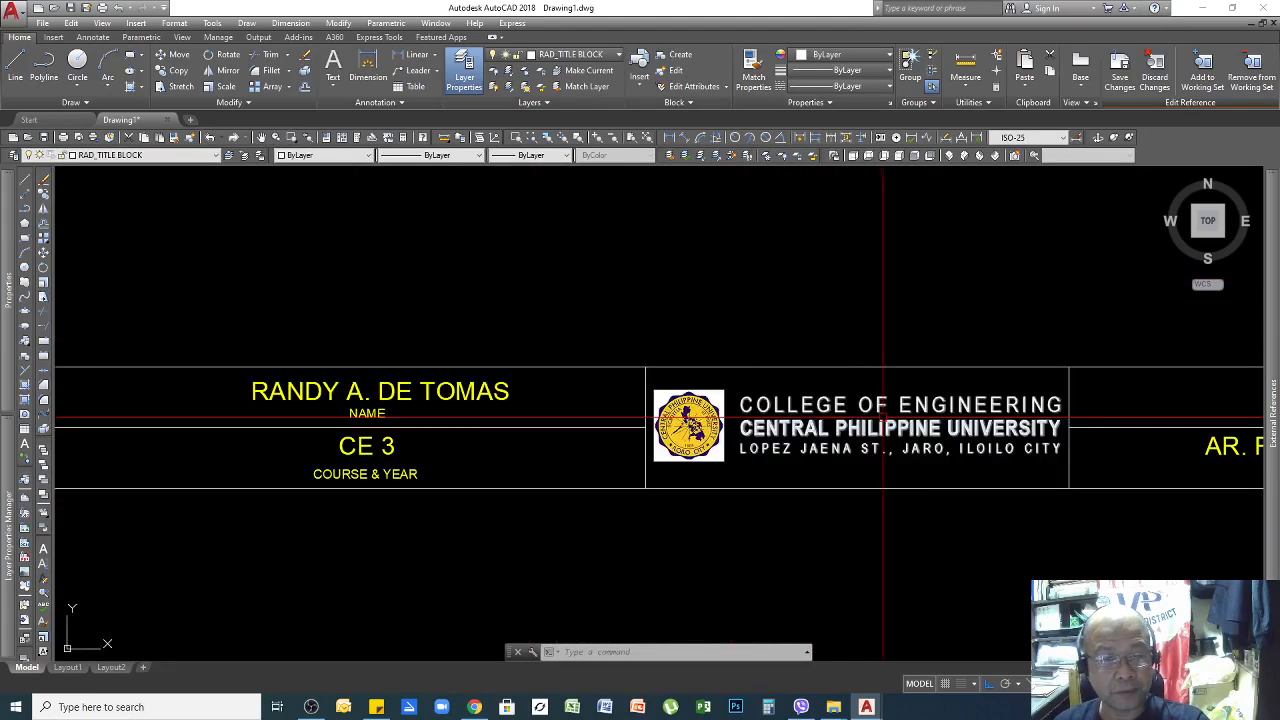
pyautogui.scroll(-2, 909, 420)
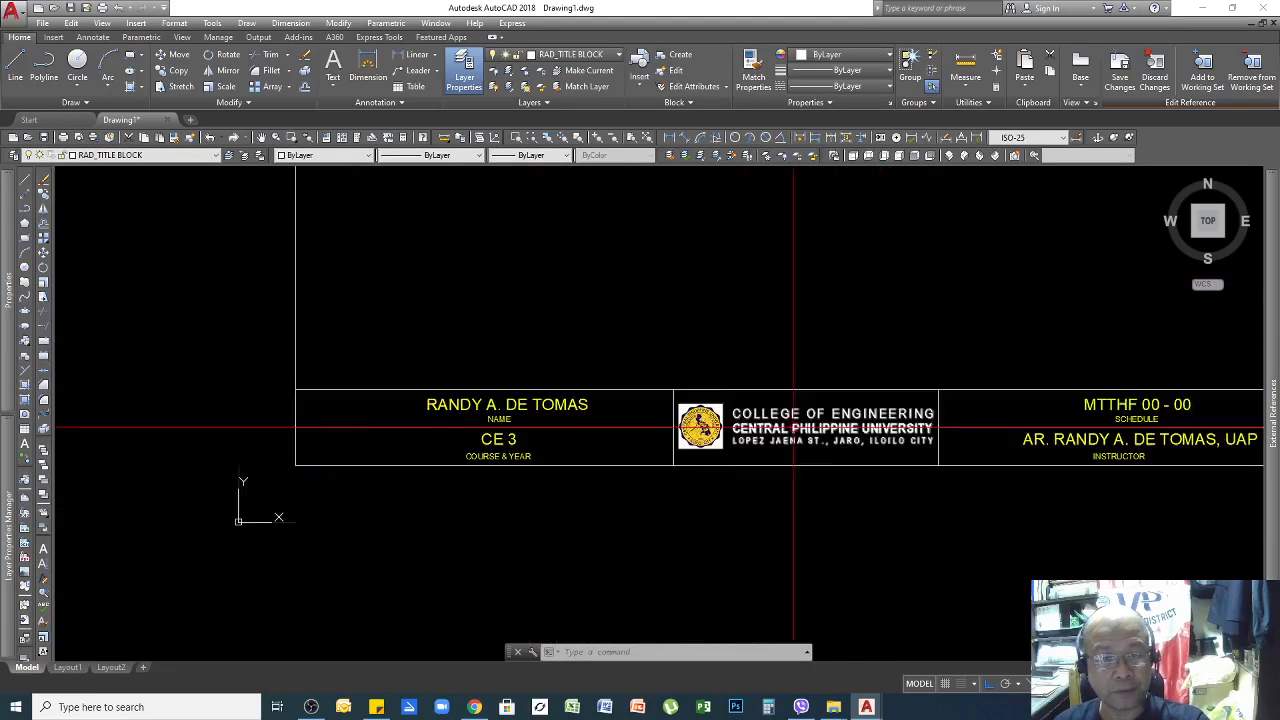
pyautogui.click(872, 404)
pyautogui.click(866, 413)
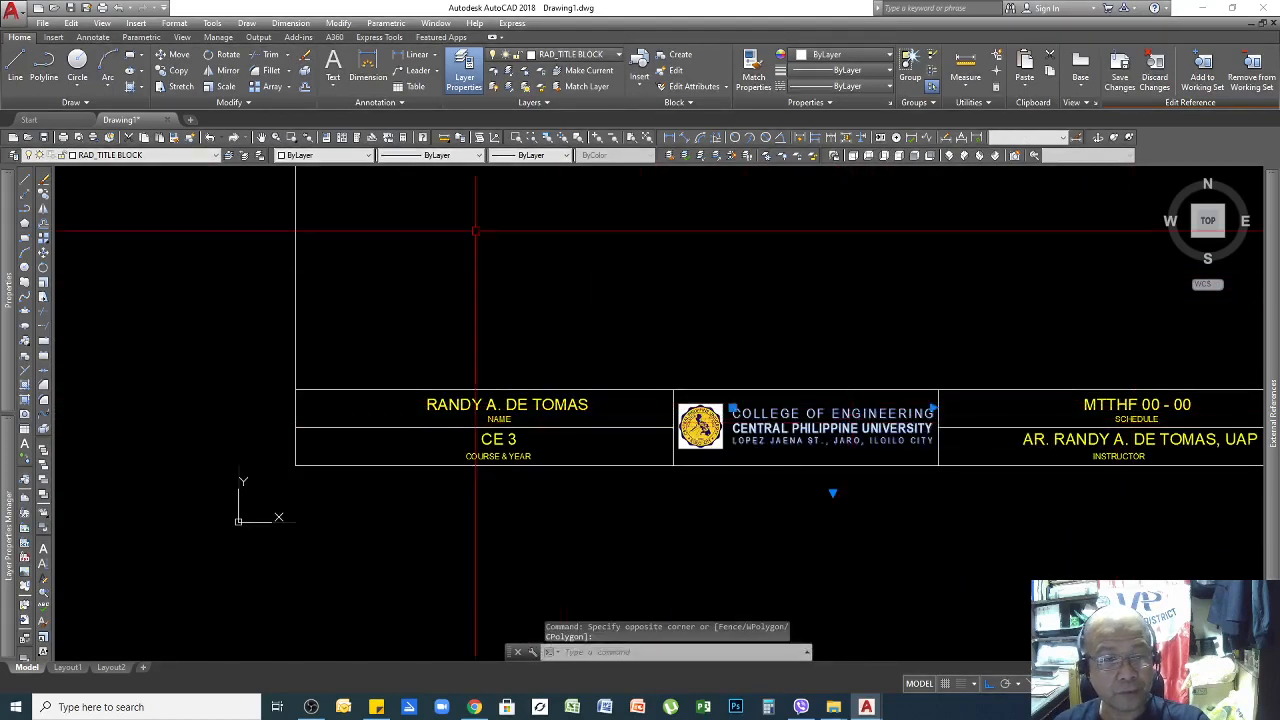
pyautogui.click(205, 157)
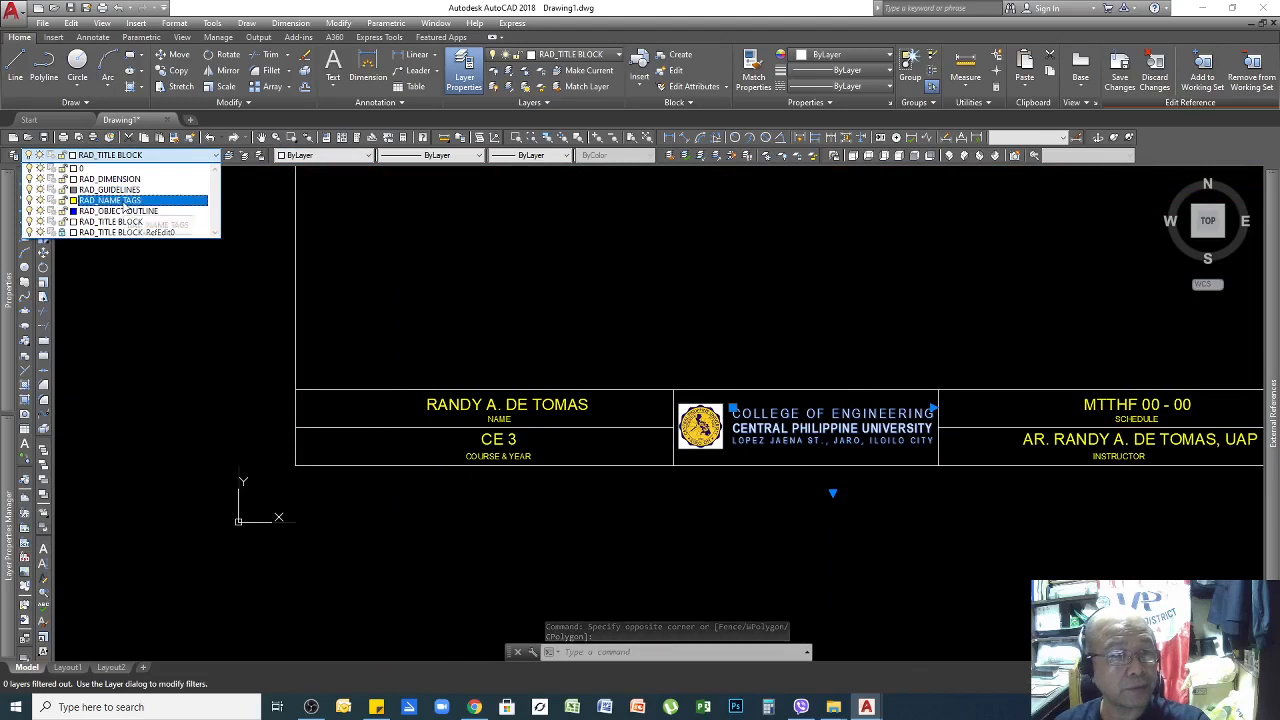
pyautogui.click(120, 201)
pyautogui.press('Escape')
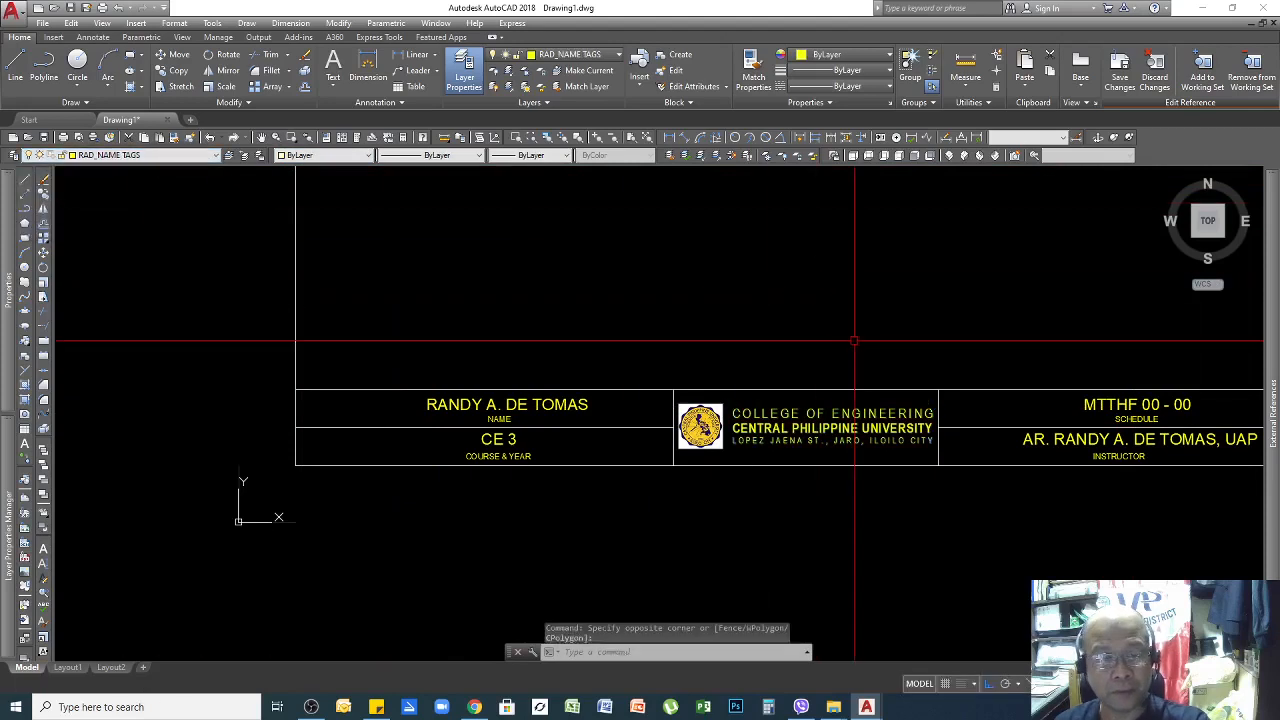
pyautogui.press('Escape')
# Close the in-place block editing session, saving the reference edits to the title block template.
pyautogui.moveTo(964, 450); pyautogui.dragTo(797, 432, button='middle')
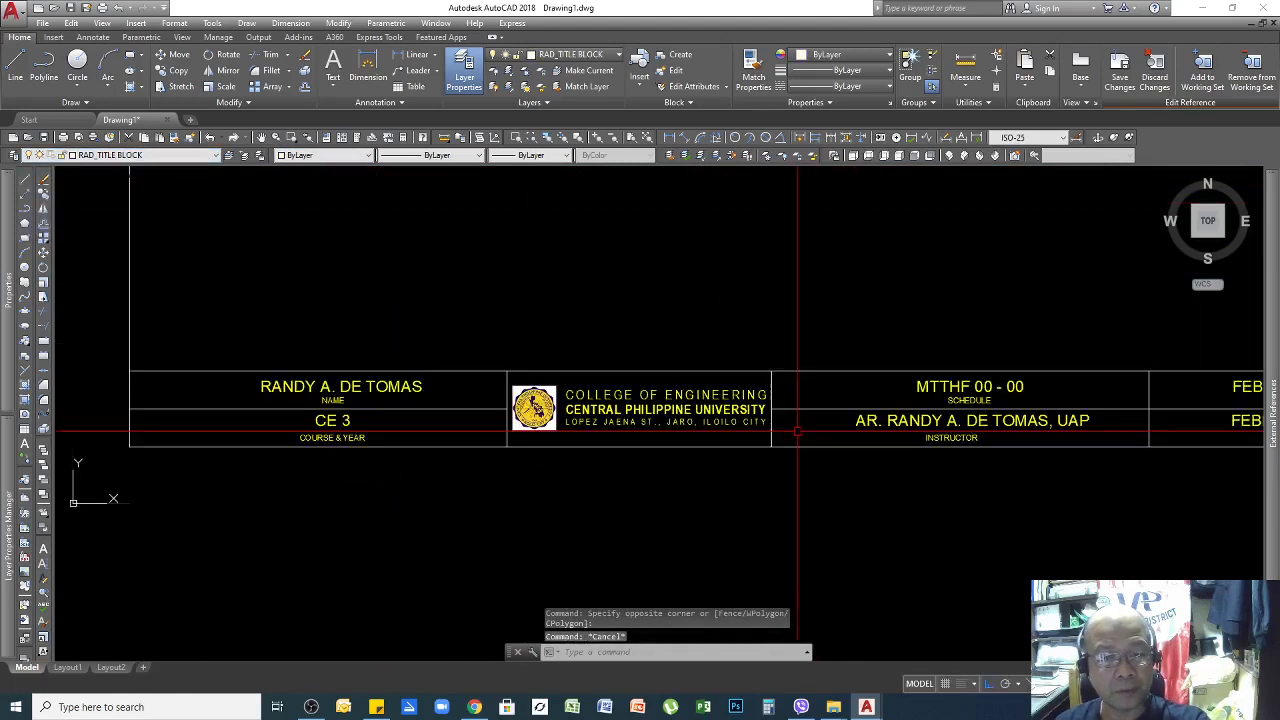
pyautogui.press('Escape')
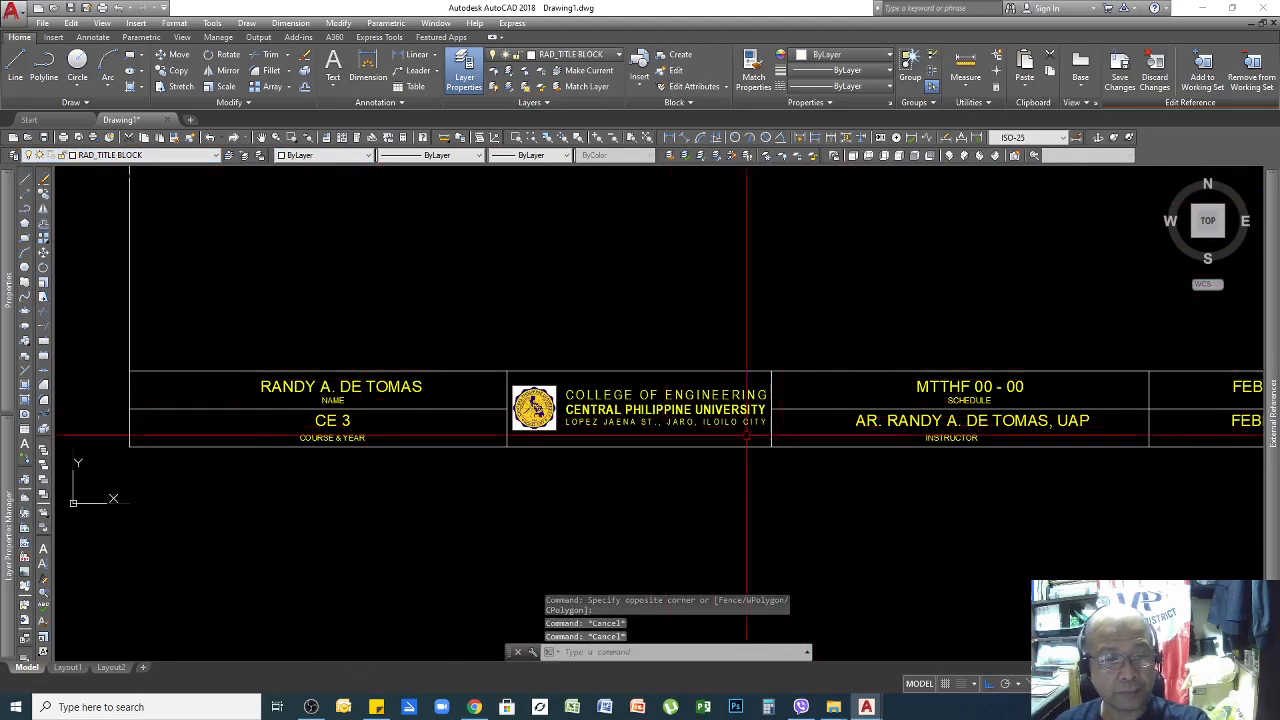
pyautogui.scroll(-4, 900, 446)
pyautogui.scroll(2, 800, 428)
pyautogui.scroll(-2, 943, 423)
pyautogui.scroll(2, 962, 388)
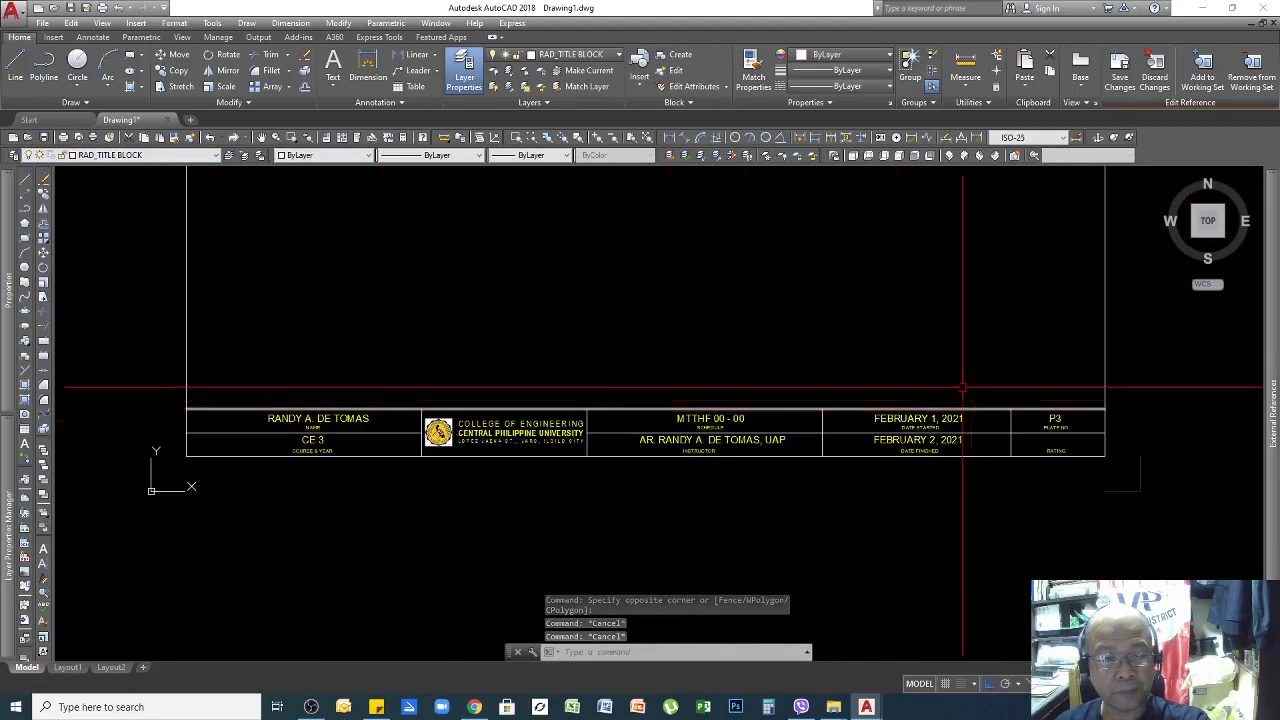
pyautogui.scroll(2, 965, 392)
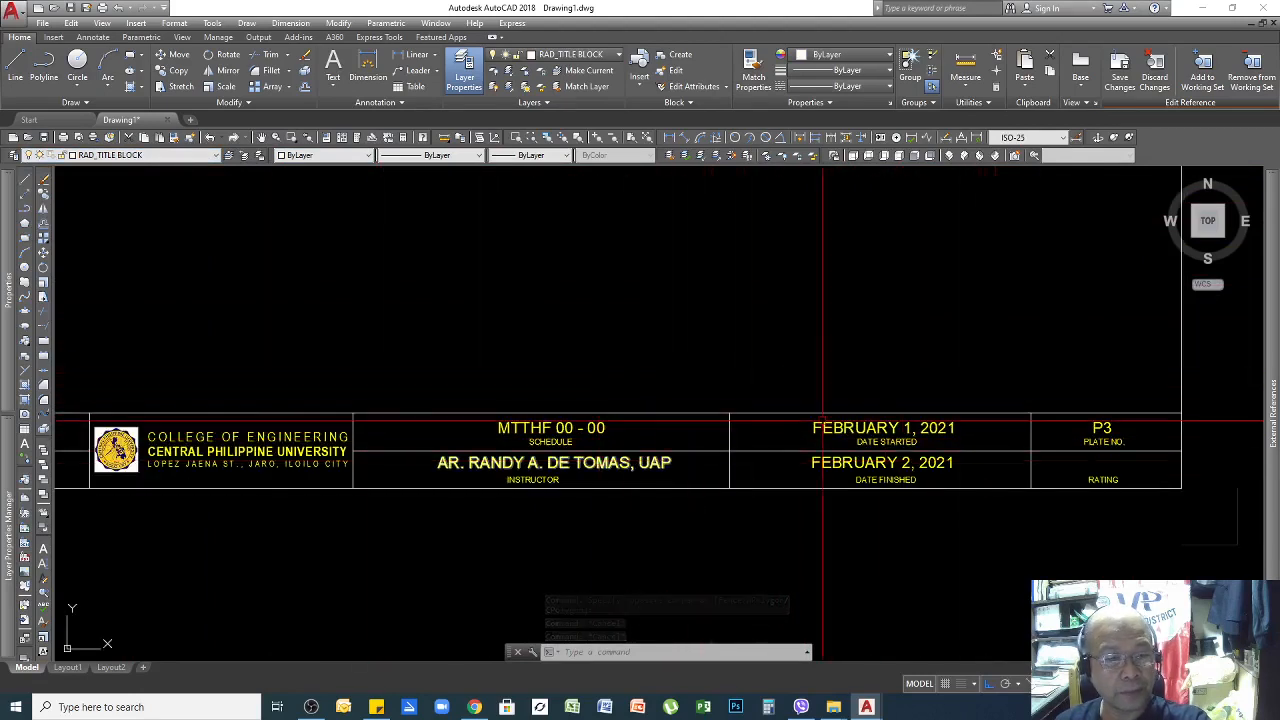
pyautogui.rightClick(628, 277)
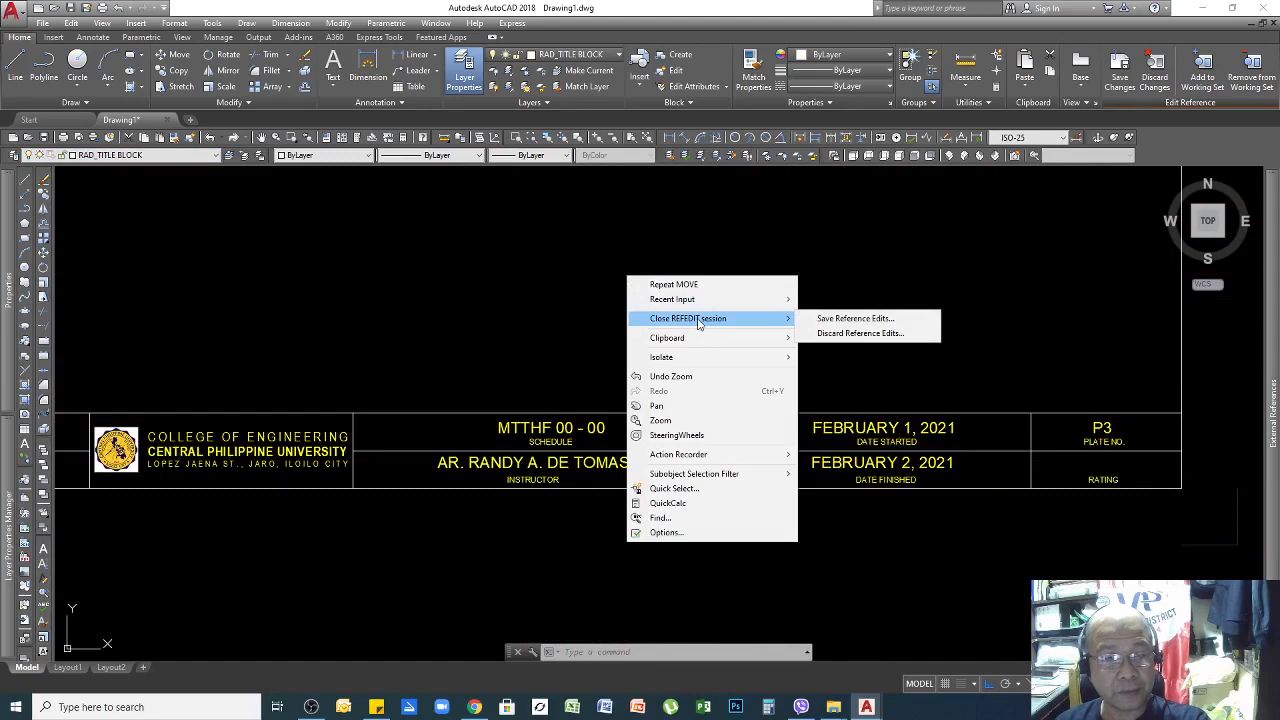
pyautogui.click(860, 318)
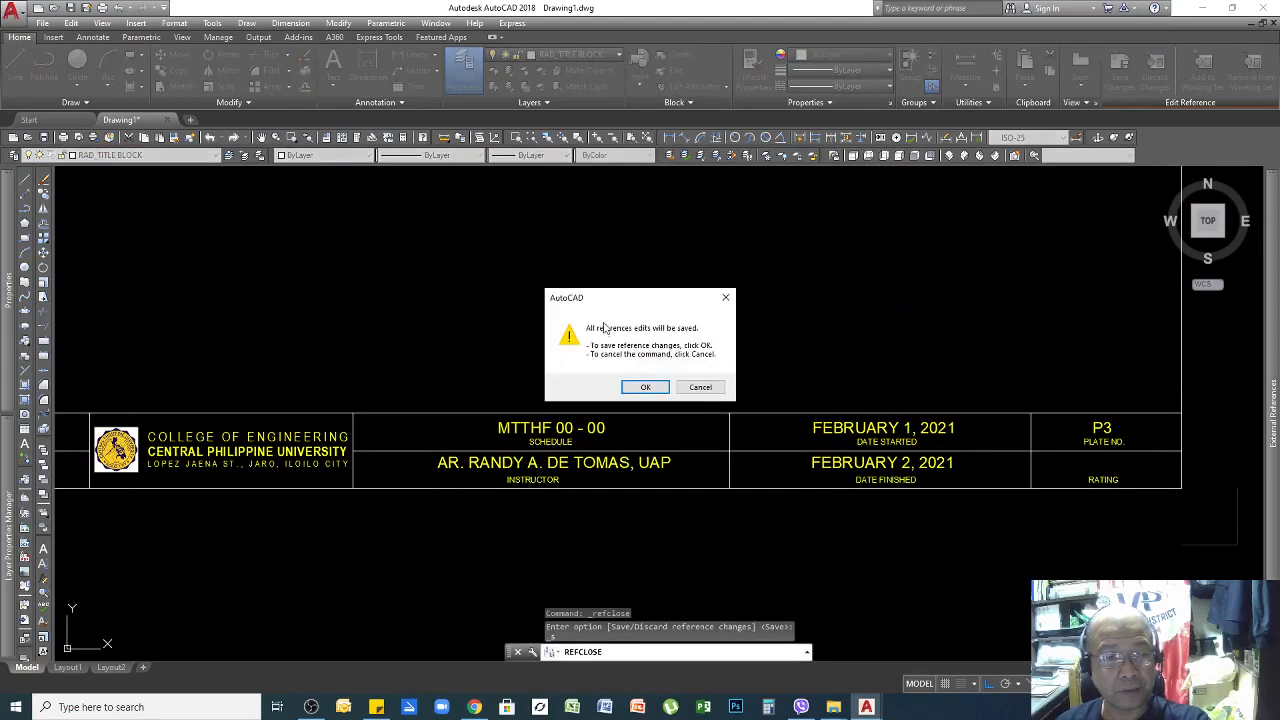
pyautogui.click(641, 390)
pyautogui.scroll(-5, 866, 474)
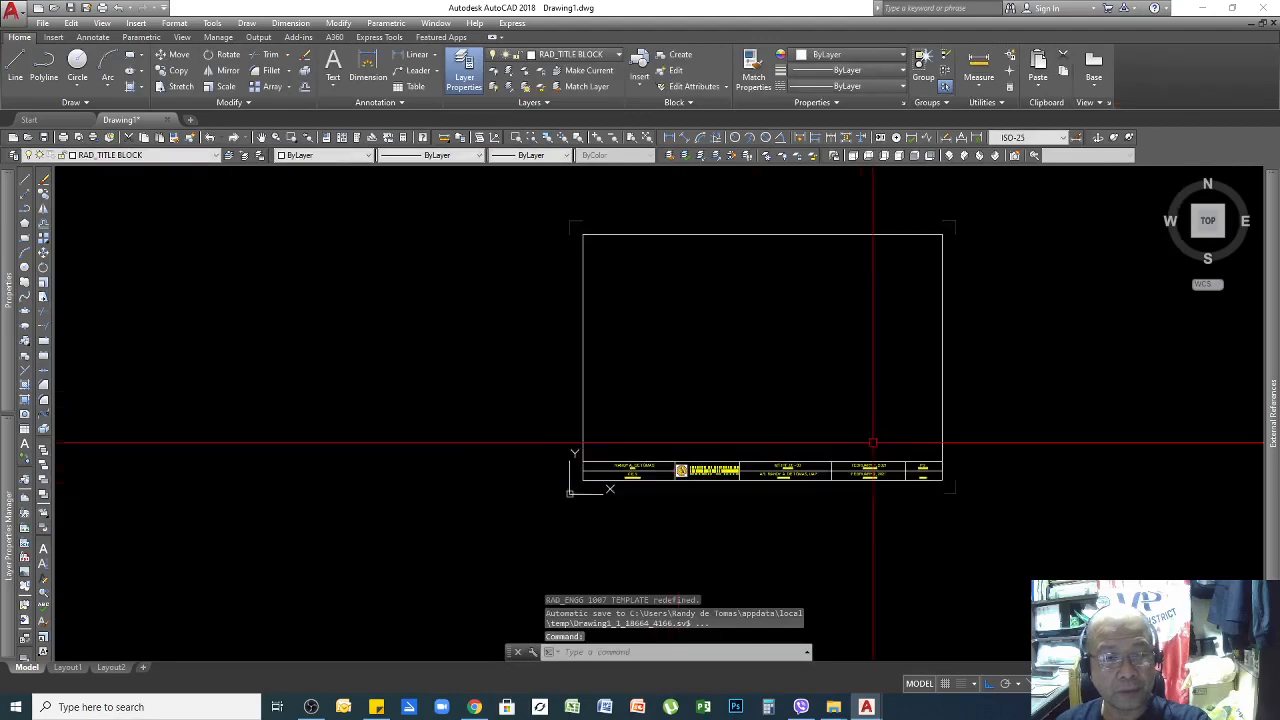
# Examine the redefined title block, selecting it as a whole to check that the sheet frame and all text belong to one block.
pyautogui.click(1012, 528)
pyautogui.click(731, 443)
pyautogui.scroll(5, 708, 485)
pyautogui.press('Escape')
pyautogui.click(737, 451)
pyautogui.click(717, 486)
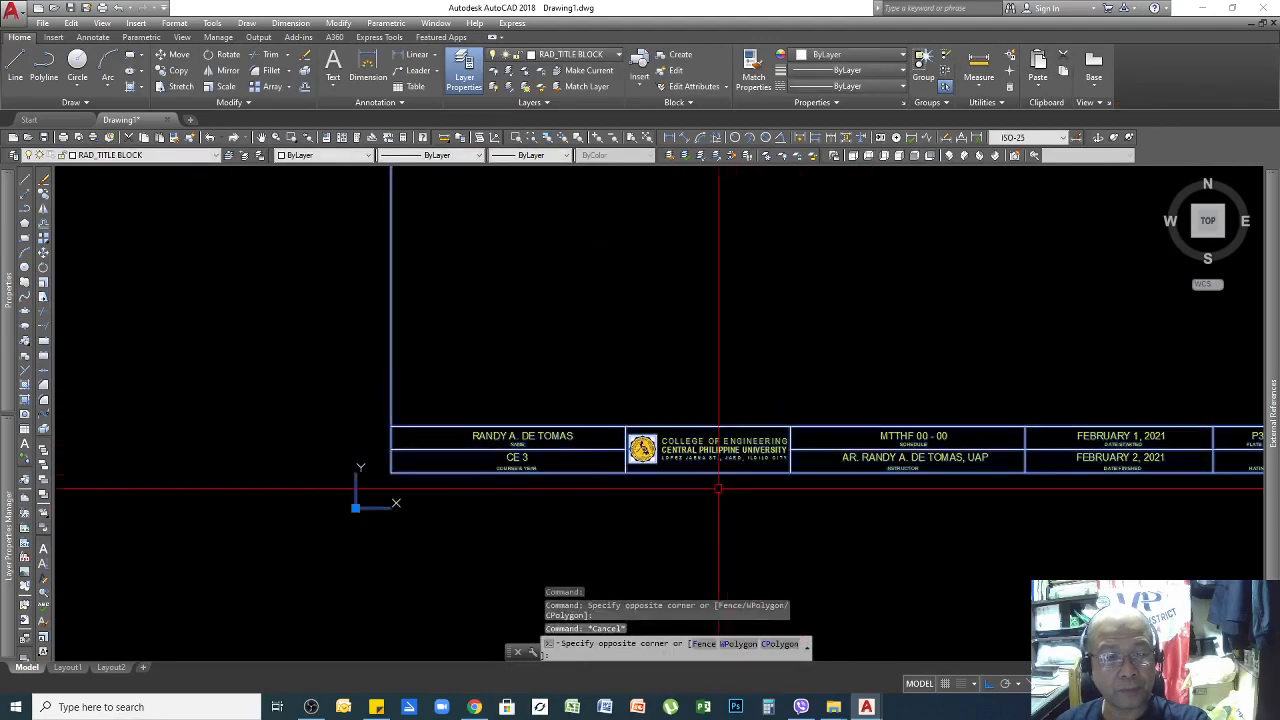
pyautogui.scroll(-5, 717, 498)
pyautogui.press('Escape')
pyautogui.click(966, 360)
pyautogui.press('Escape')
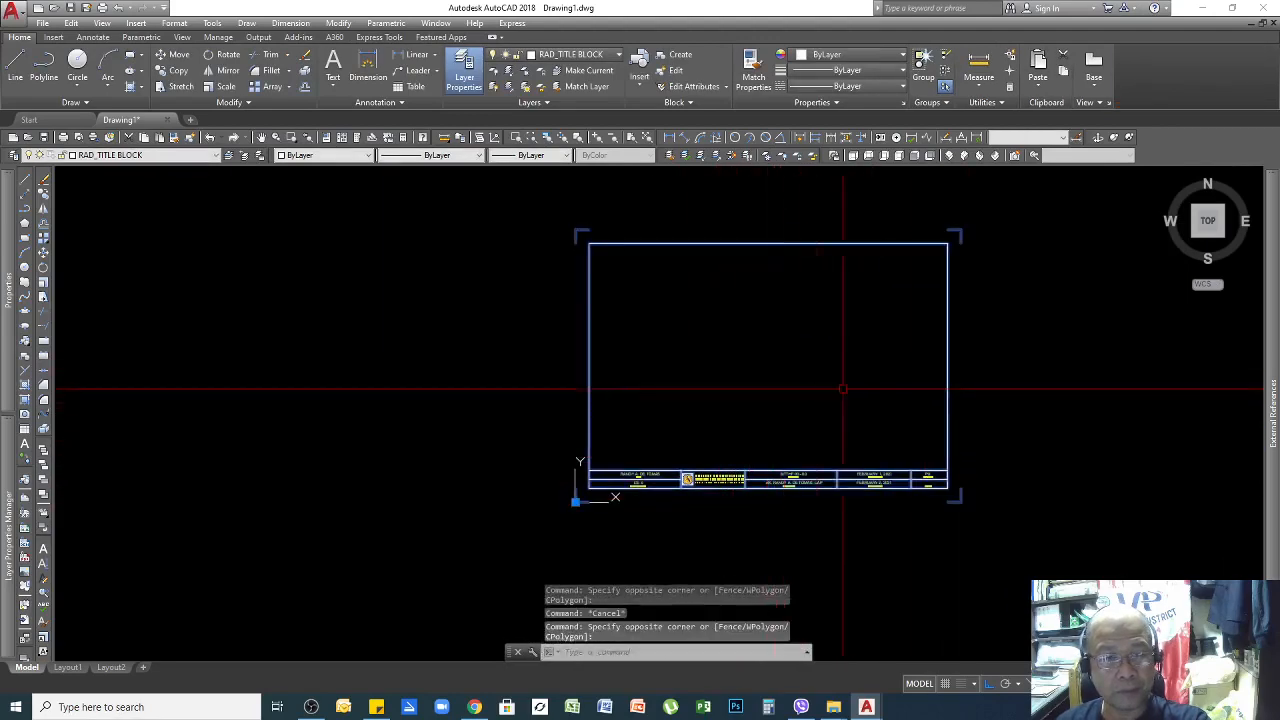
pyautogui.scroll(-2, 873, 389)
pyautogui.scroll(6, 775, 358)
pyautogui.press('Escape')
pyautogui.scroll(-4, 791, 360)
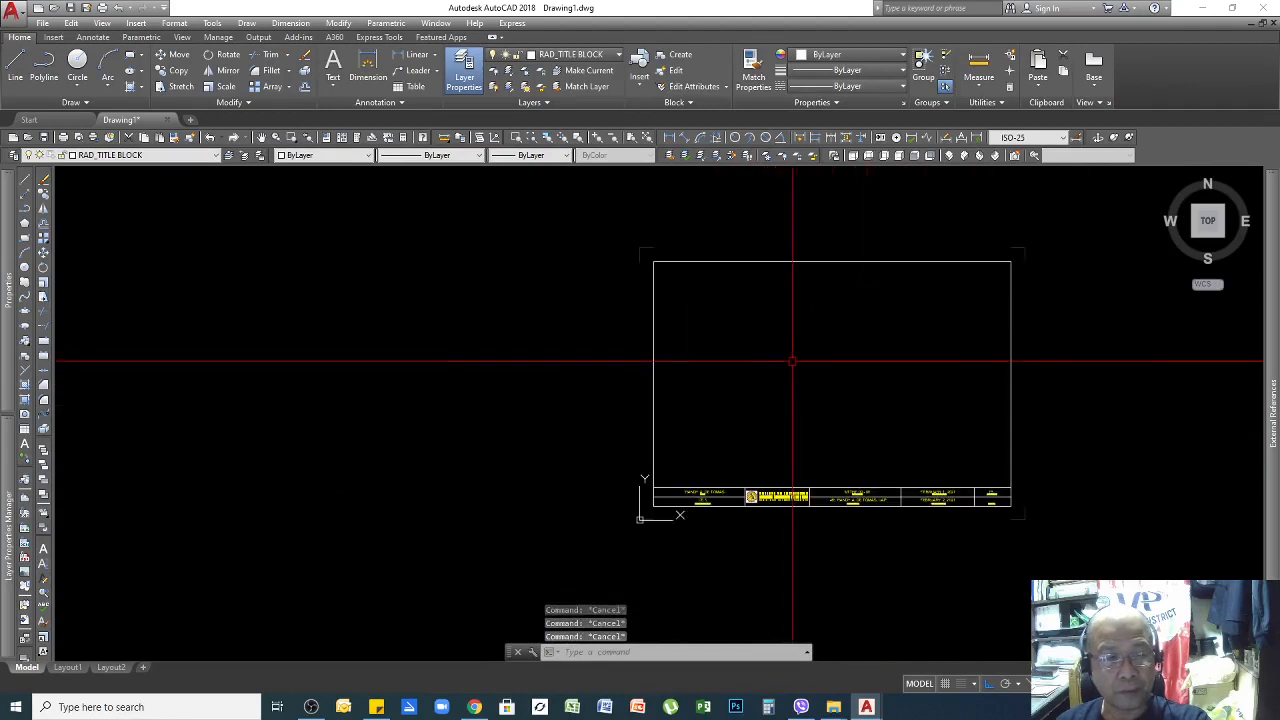
# Show the whole sheet and examine the schedule, instructor, date, plate number and rating cells of the title block up close.
pyautogui.click(647, 137)
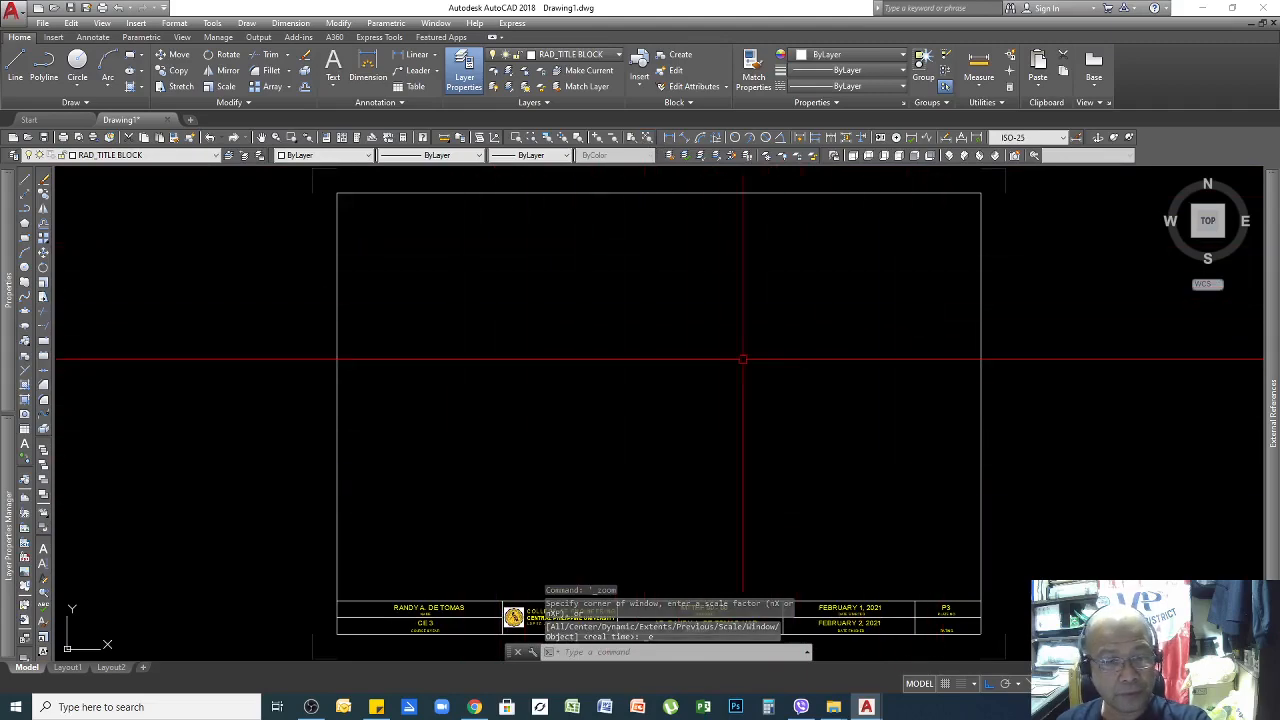
pyautogui.scroll(-4, 831, 323)
pyautogui.scroll(2, 840, 400)
pyautogui.scroll(2, 880, 440)
pyautogui.scroll(8, 936, 463)
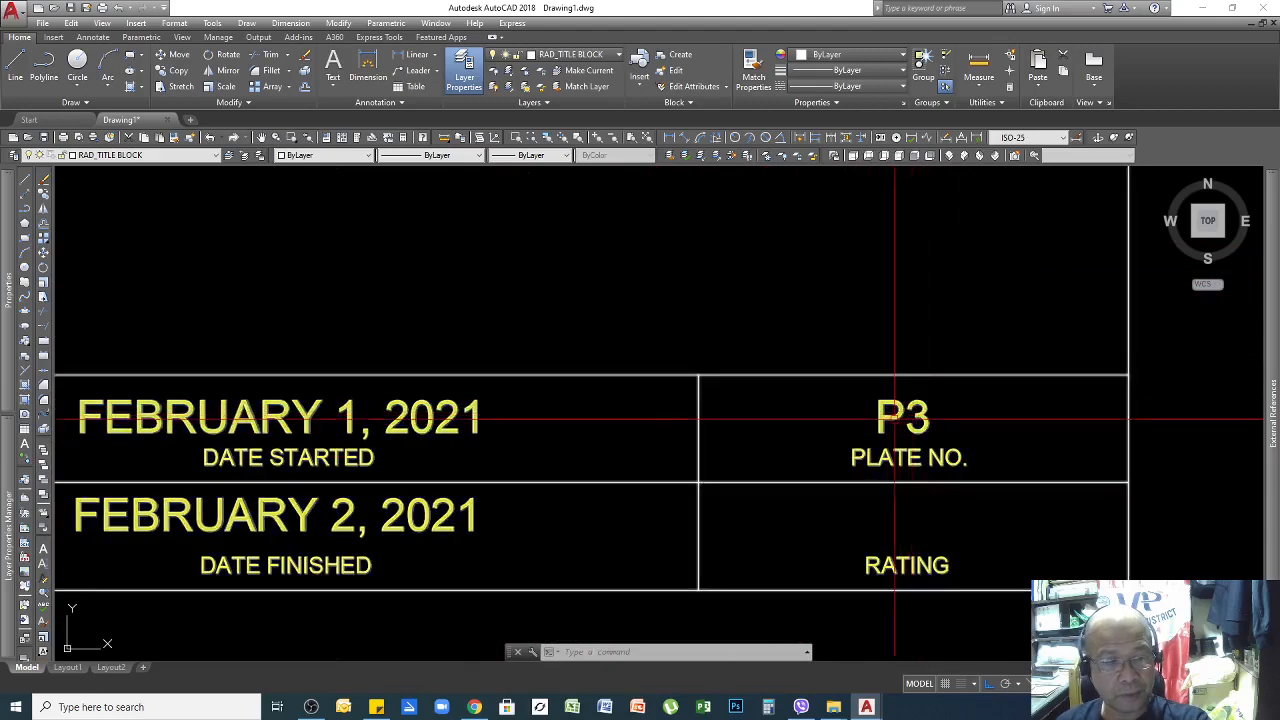
pyautogui.scroll(-4, 910, 410)
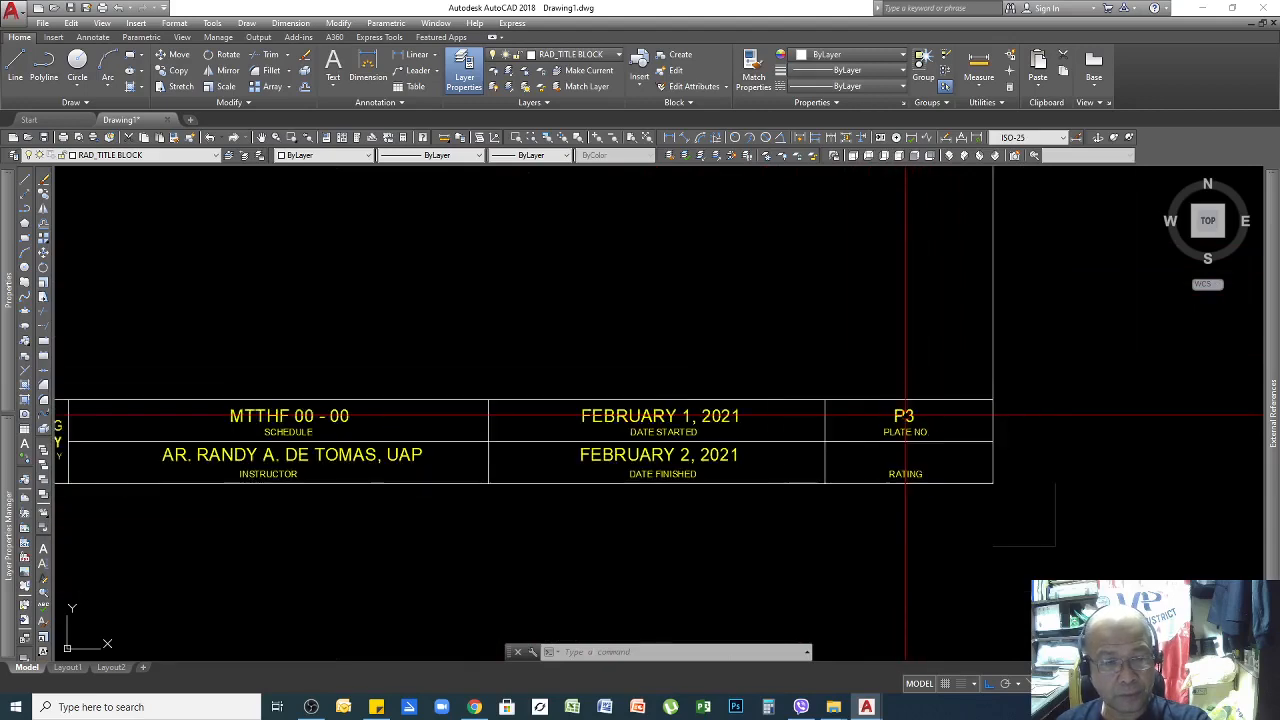
pyautogui.scroll(4, 907, 412)
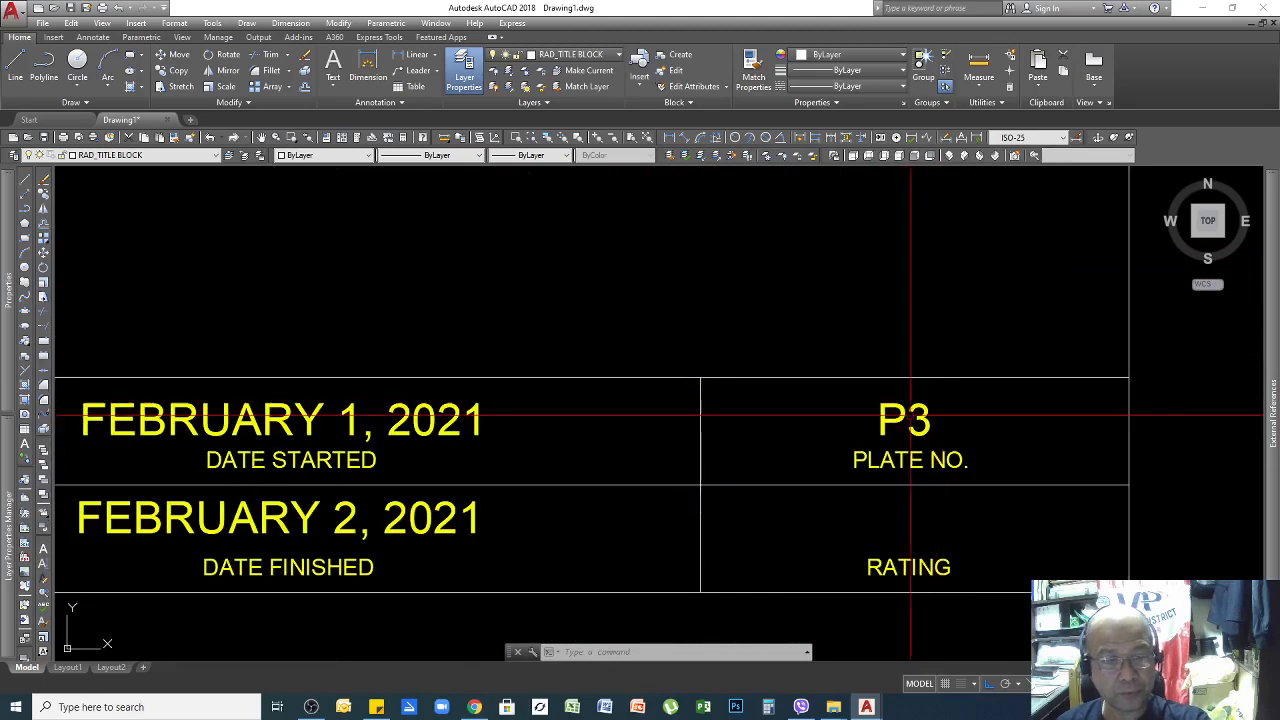
pyautogui.scroll(-2, 1000, 430)
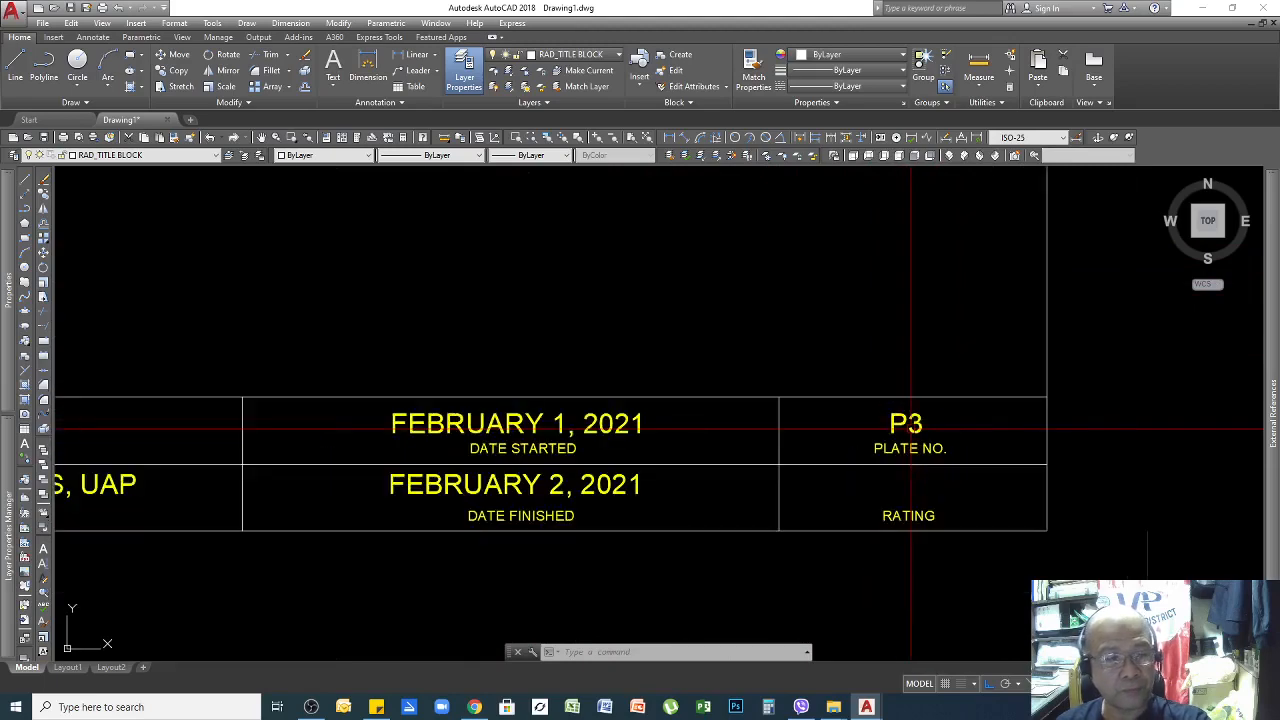
pyautogui.scroll(4, 1016, 430)
pyautogui.scroll(-4, 956, 428)
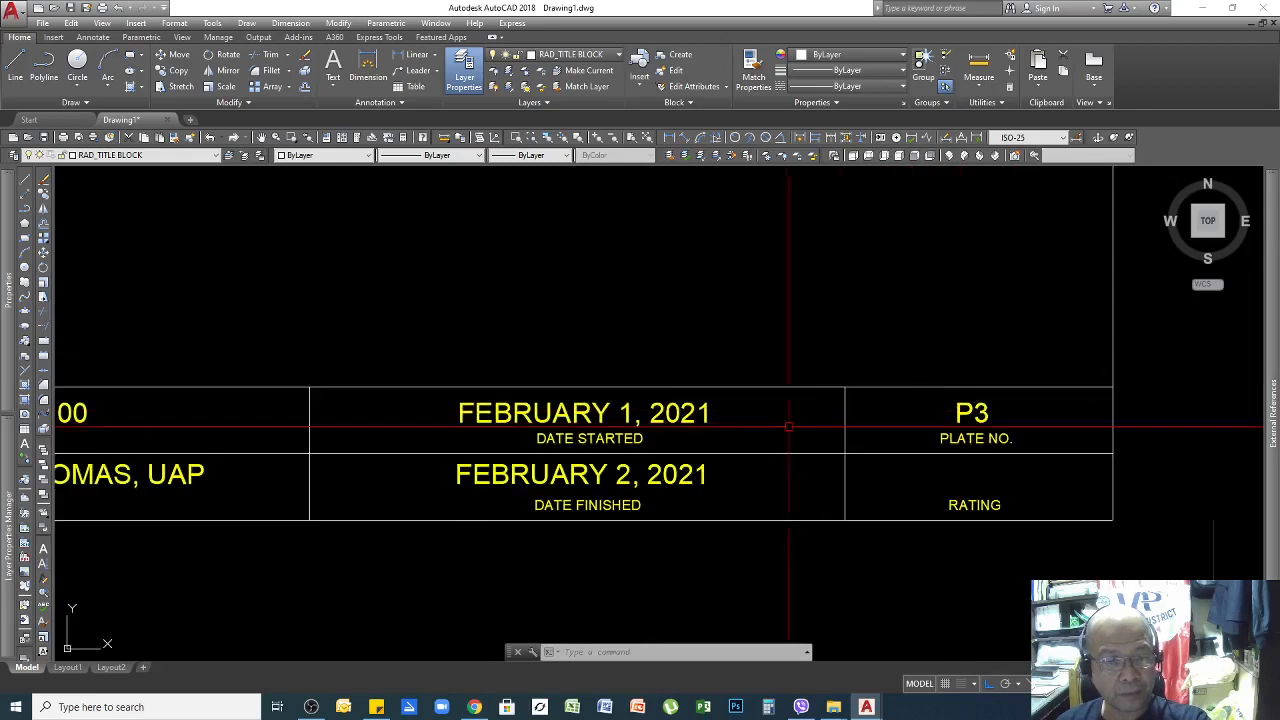
pyautogui.scroll(-2, 920, 428)
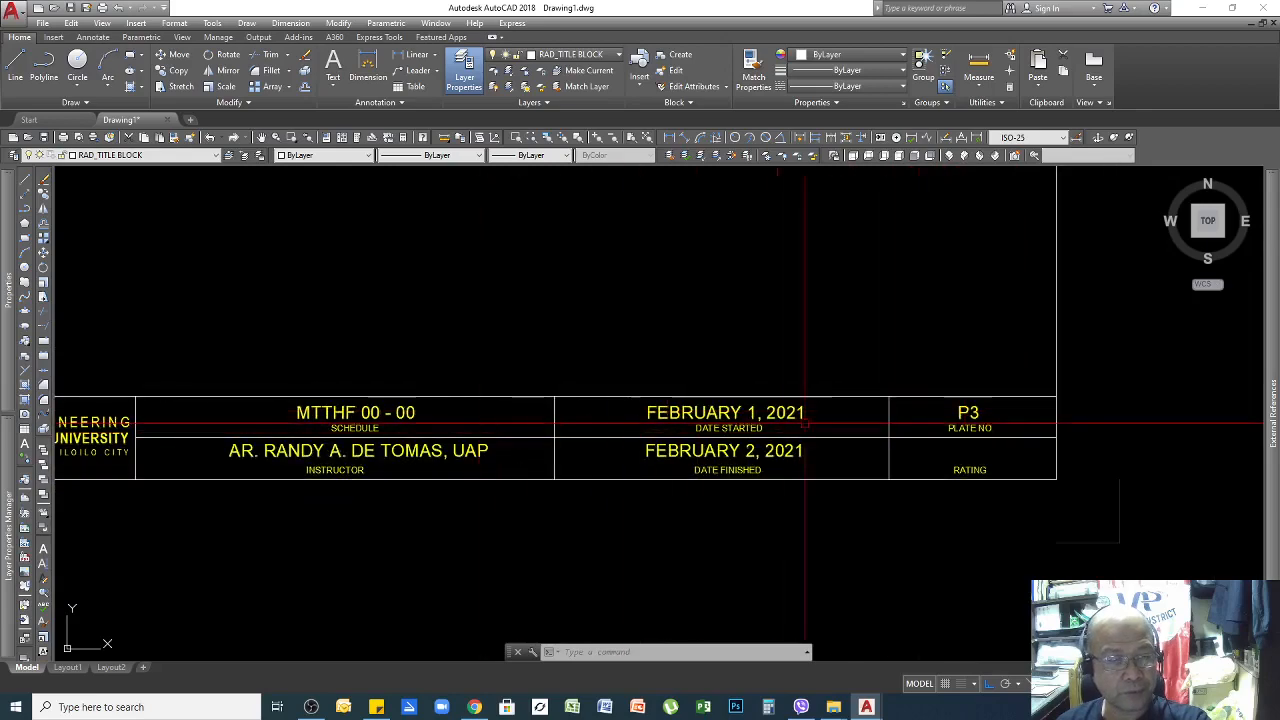
pyautogui.scroll(2, 993, 417)
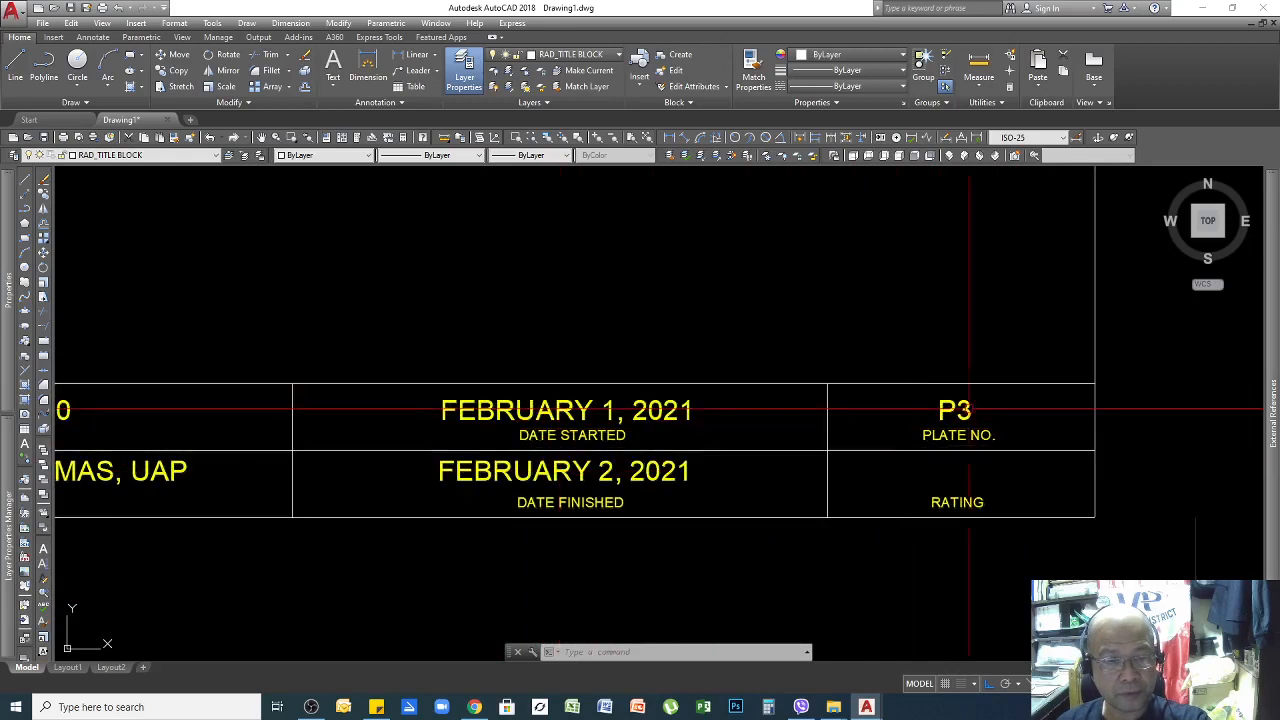
# Open the RAD_ENGG 1007 TEMPLATE block for in-place editing with all nested objects selected automatically.
pyautogui.click(655, 404)
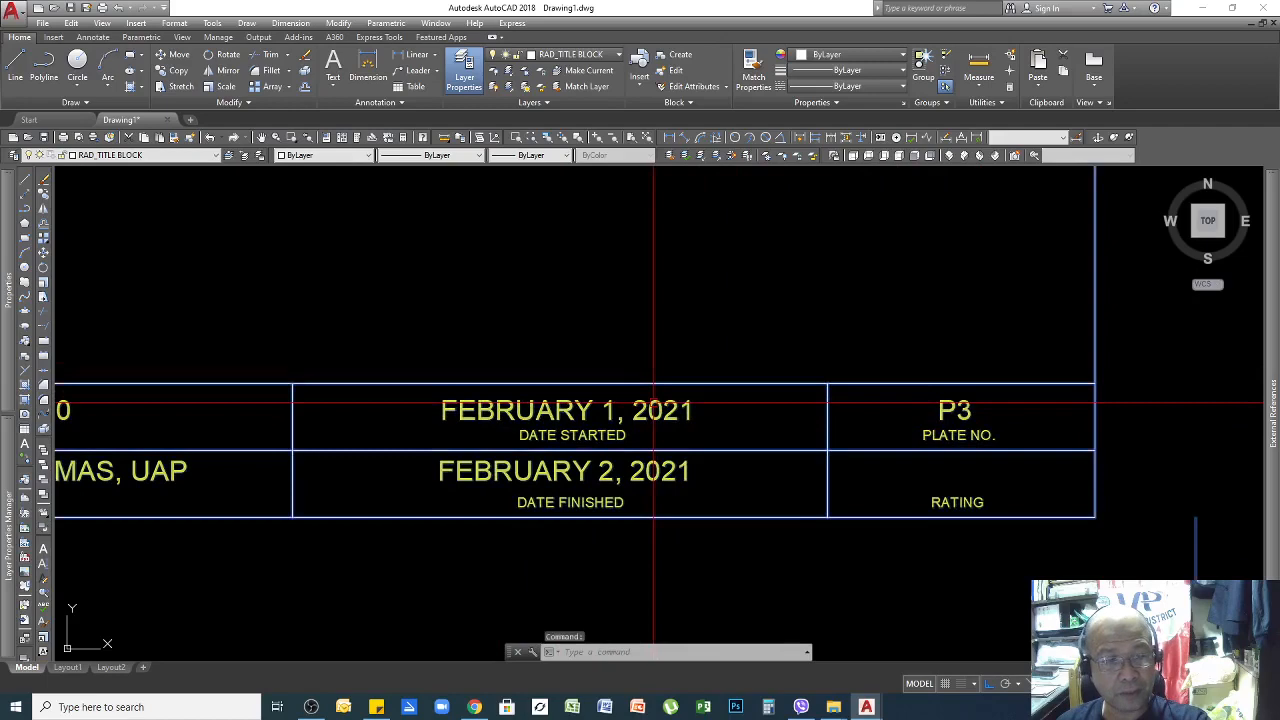
pyautogui.rightClick(659, 410)
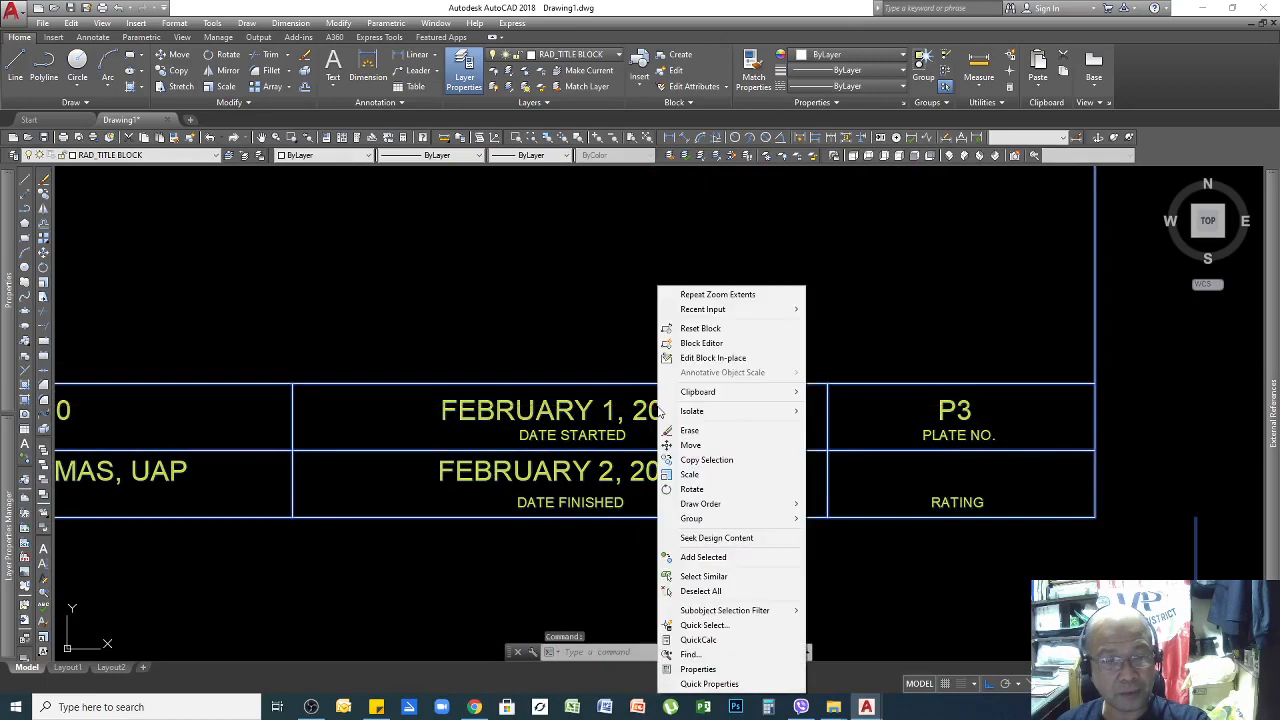
pyautogui.click(712, 358)
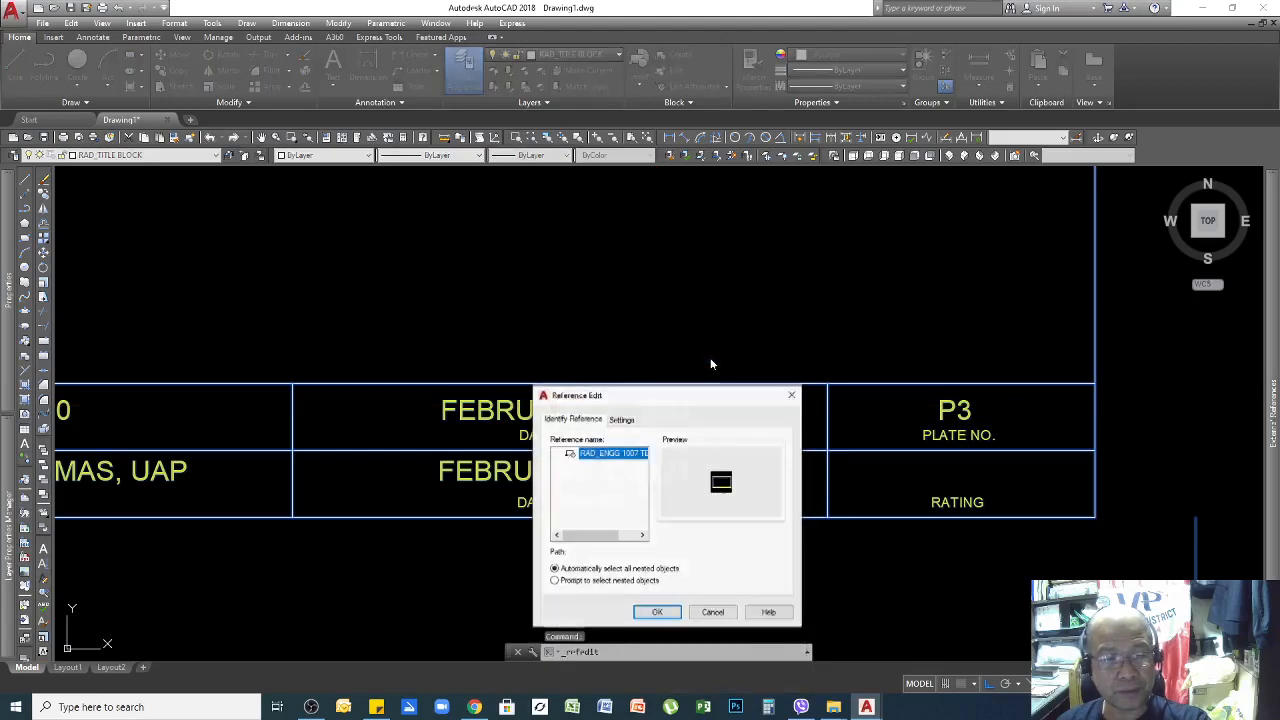
pyautogui.click(655, 612)
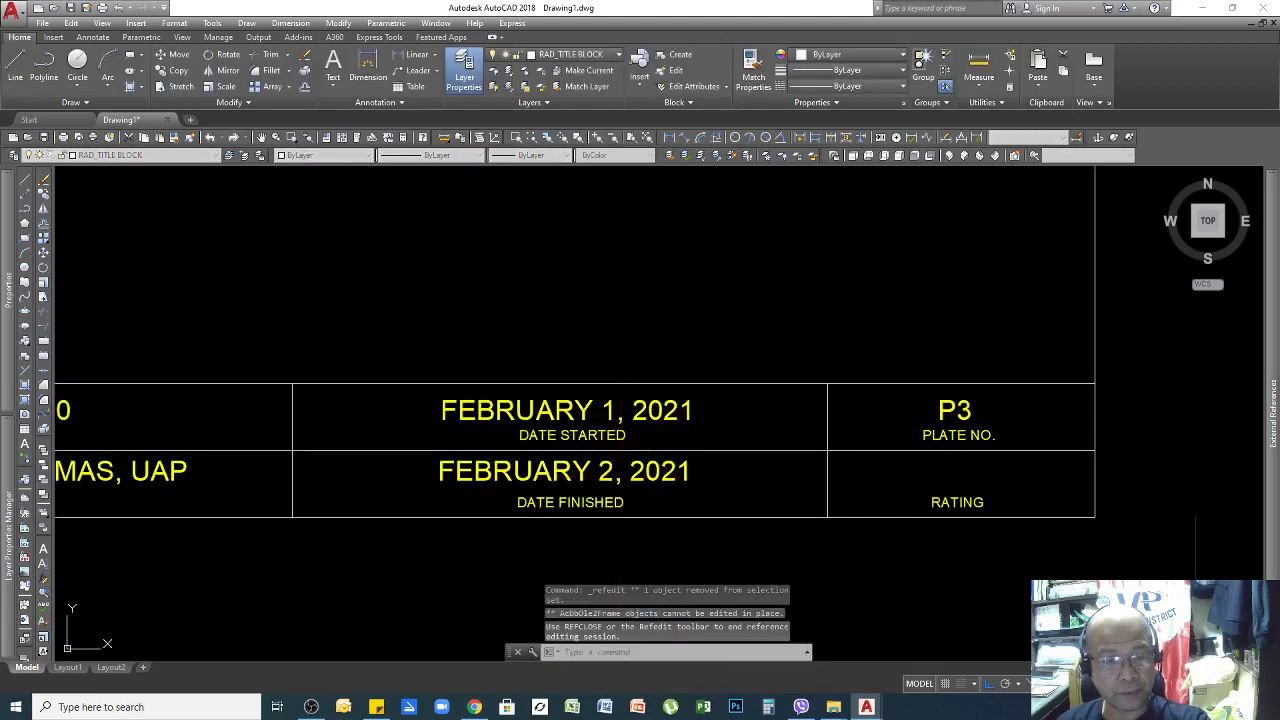
# Open the date started, date finished and plate number texts for editing one after another, and leave text editing.
pyautogui.doubleClick(657, 411)
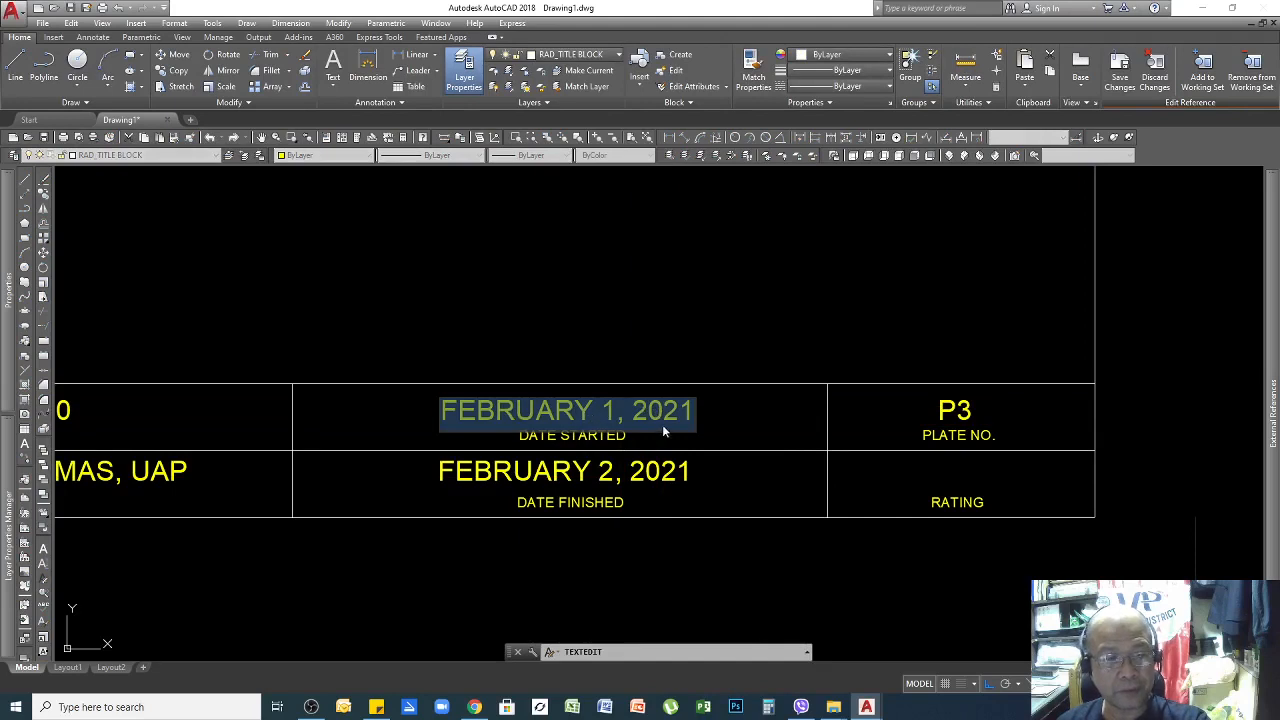
pyautogui.click(731, 422)
pyautogui.click(656, 469)
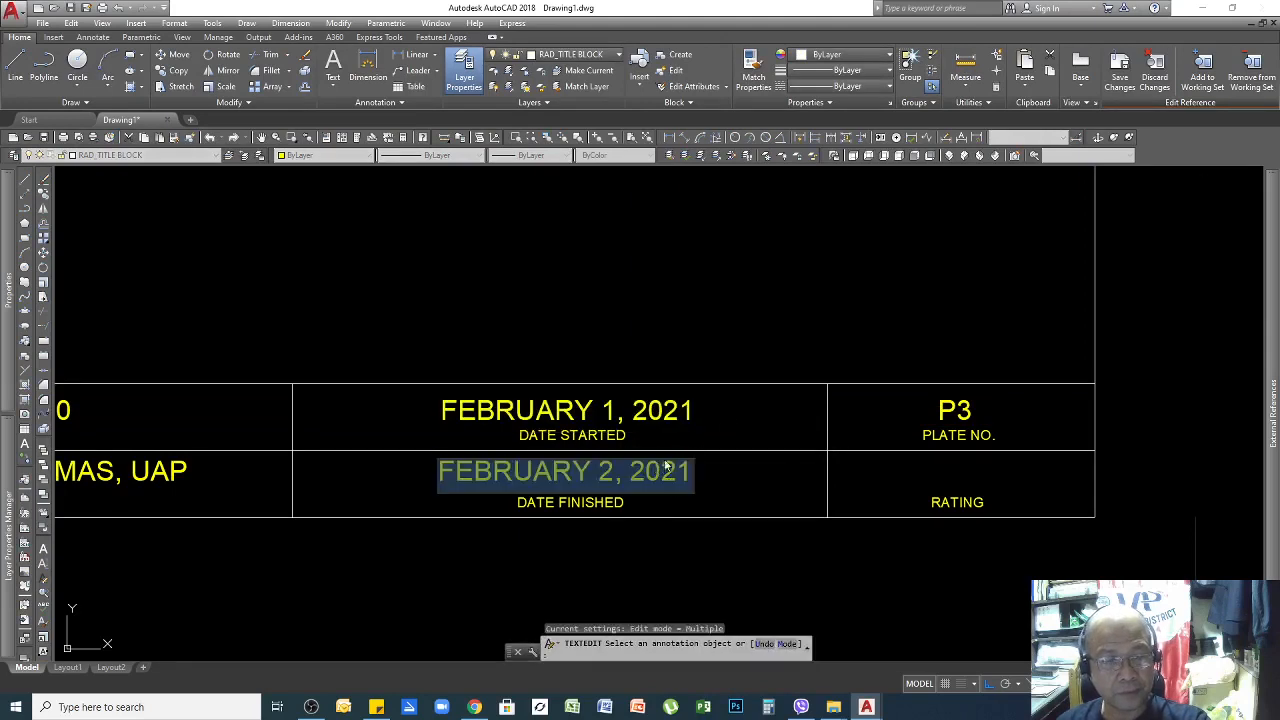
pyautogui.click(745, 428)
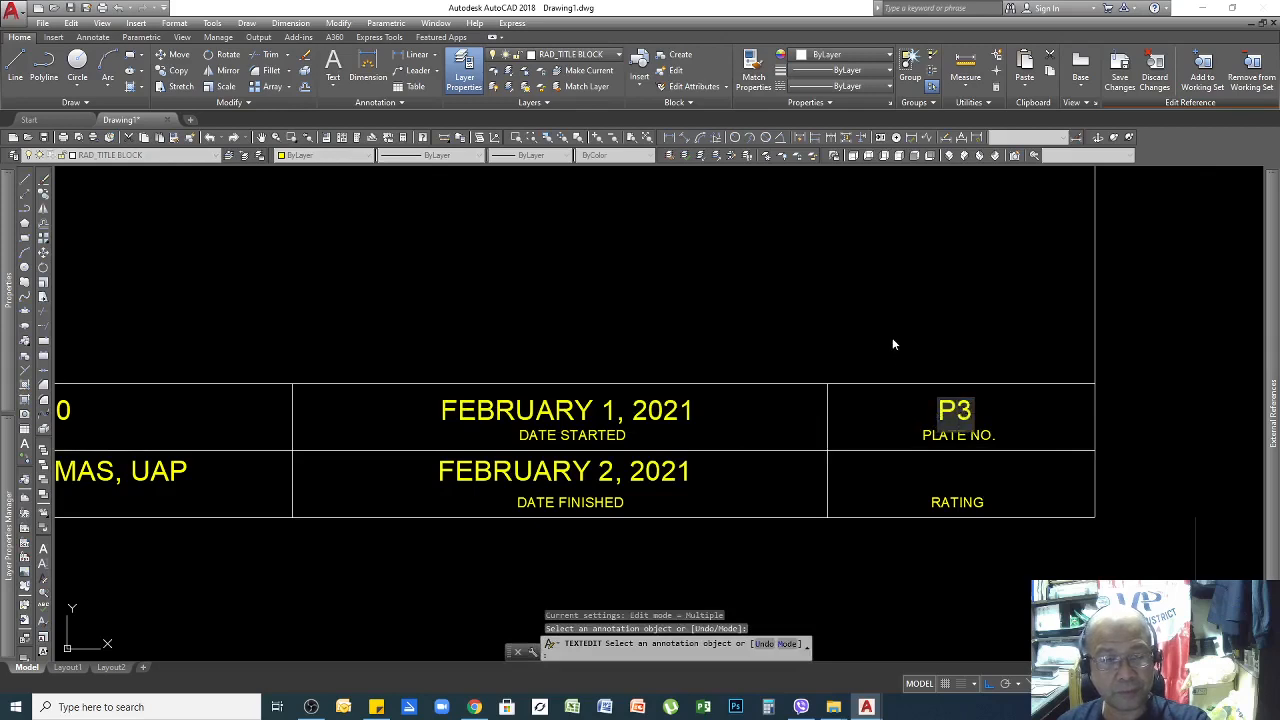
pyautogui.click(945, 318)
pyautogui.press('Escape')
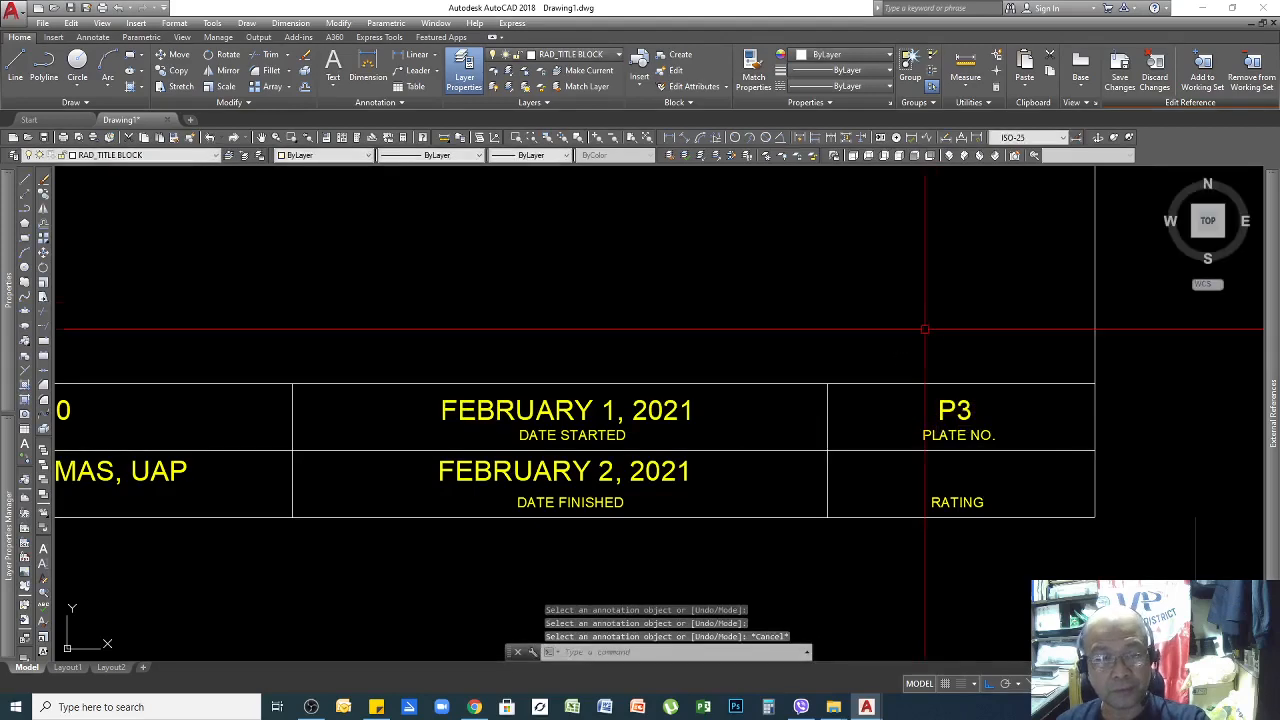
# Close the reference editing session with the whole sheet in view, saving the reference edits to the template block.
pyautogui.click(648, 138)
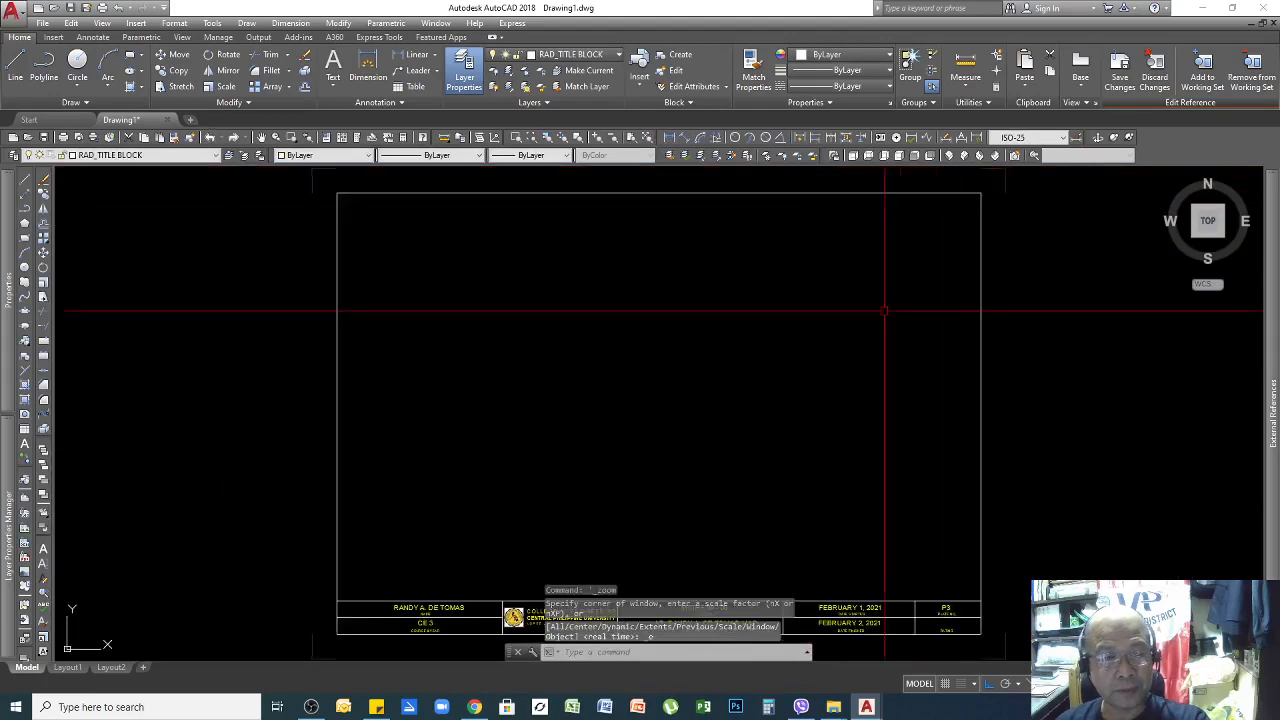
pyautogui.click(1034, 435)
pyautogui.click(845, 404)
pyautogui.press('Escape')
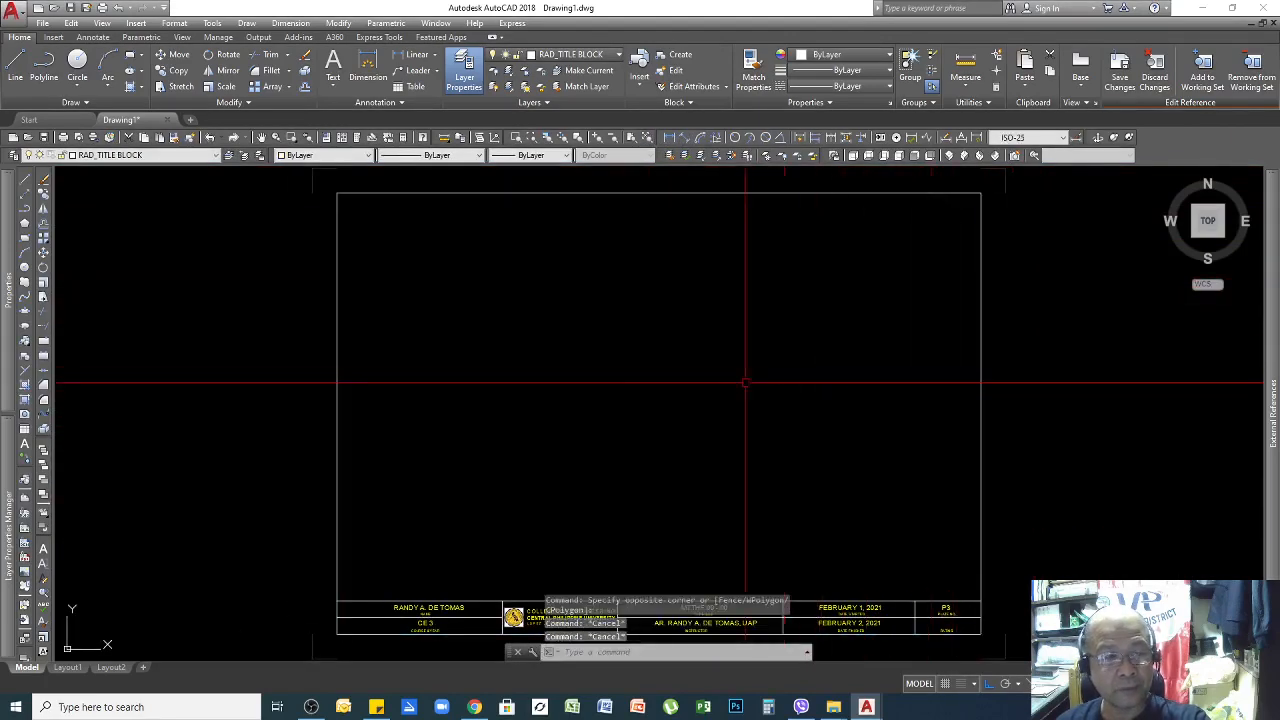
pyautogui.rightClick(600, 363)
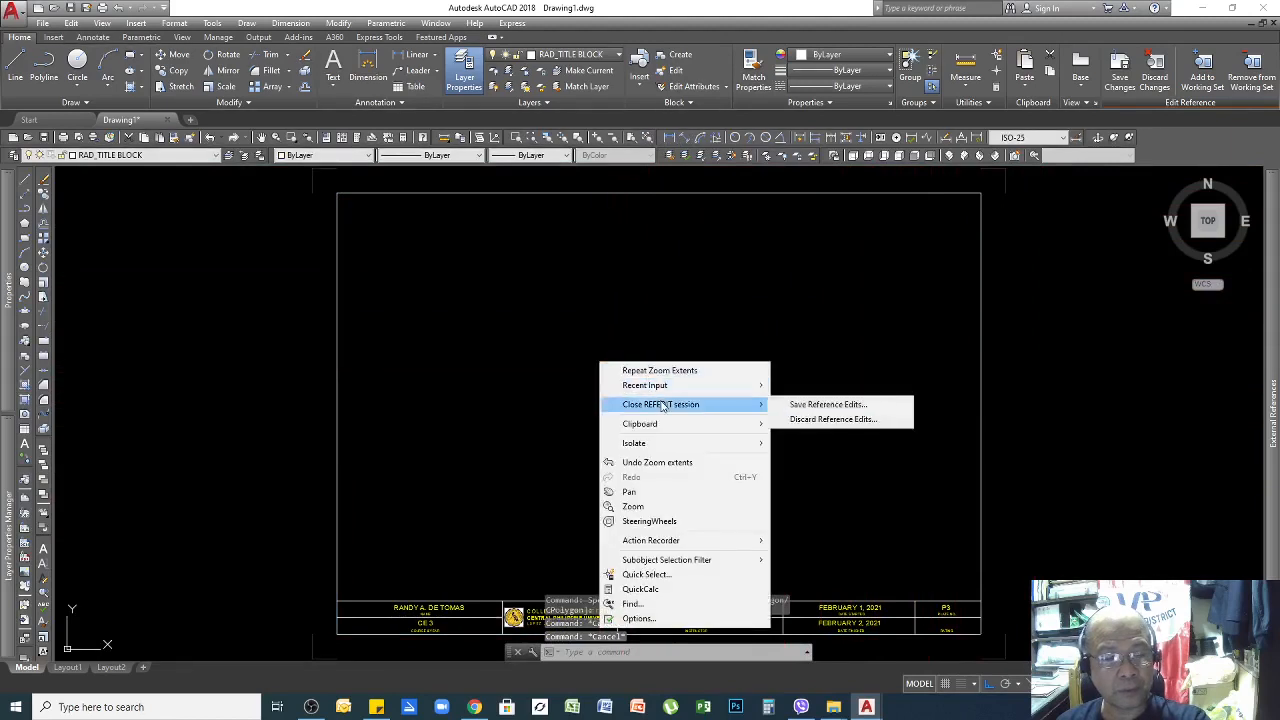
pyautogui.click(850, 405)
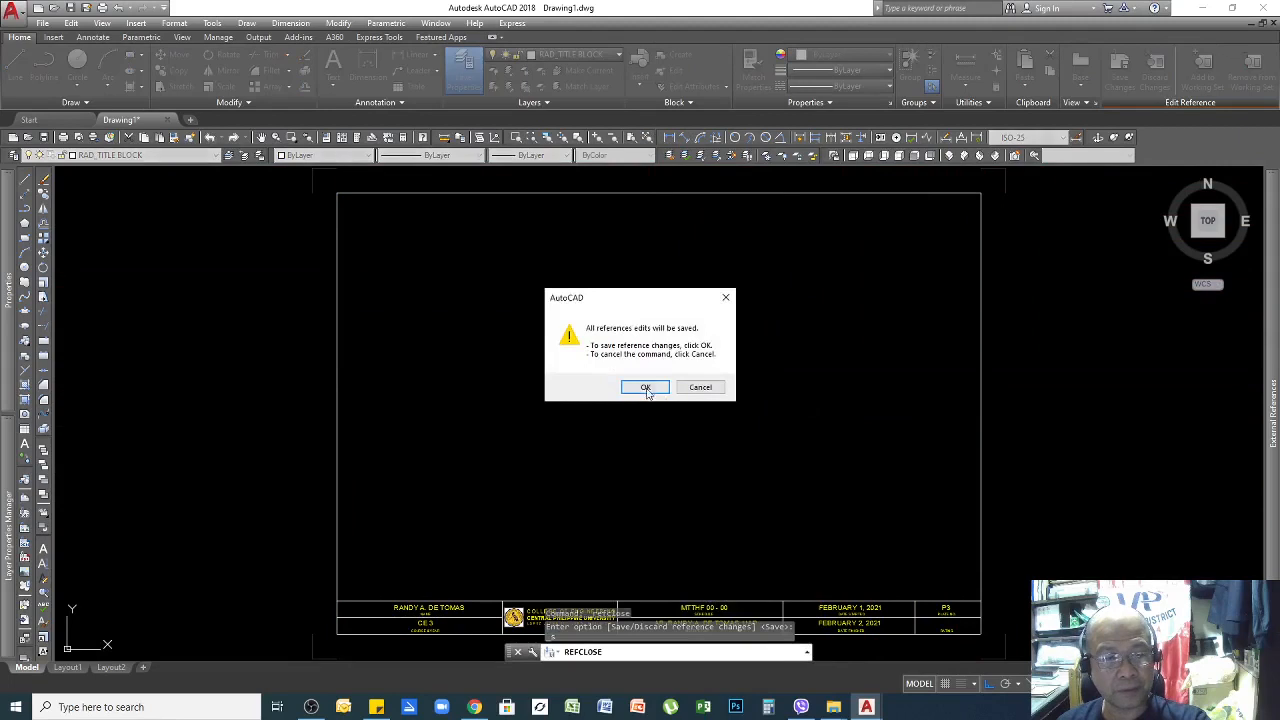
pyautogui.click(646, 388)
# Examine the saved template as a single block, viewing the full sheet and the title block strip along its lower edge.
pyautogui.scroll(-4, 848, 333)
pyautogui.click(848, 333)
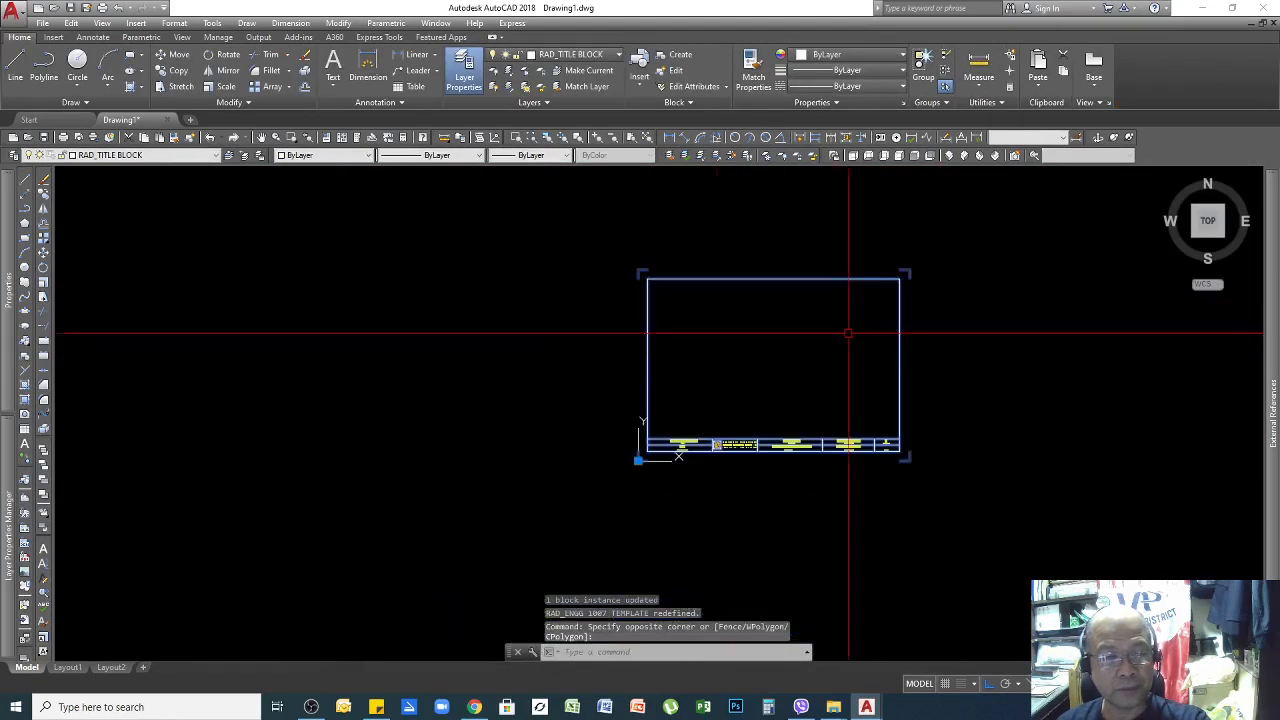
pyautogui.press('Escape')
pyautogui.scroll(2, 775, 370)
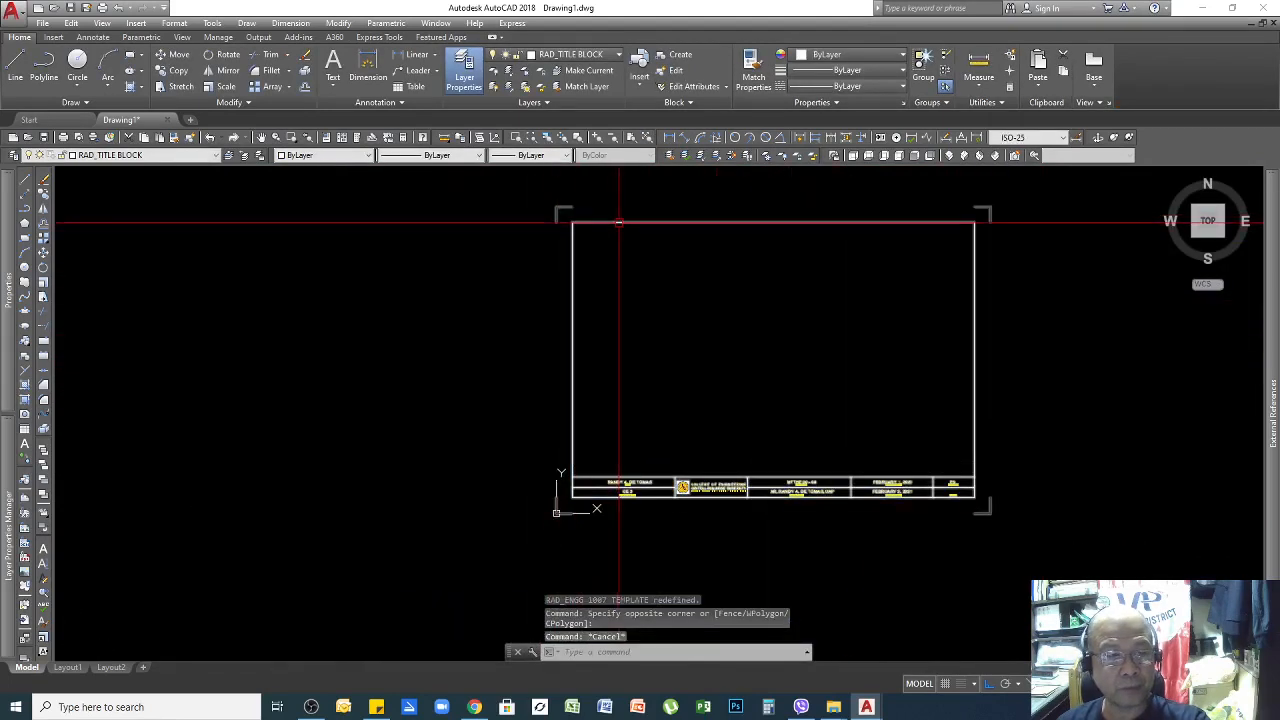
pyautogui.click(909, 457)
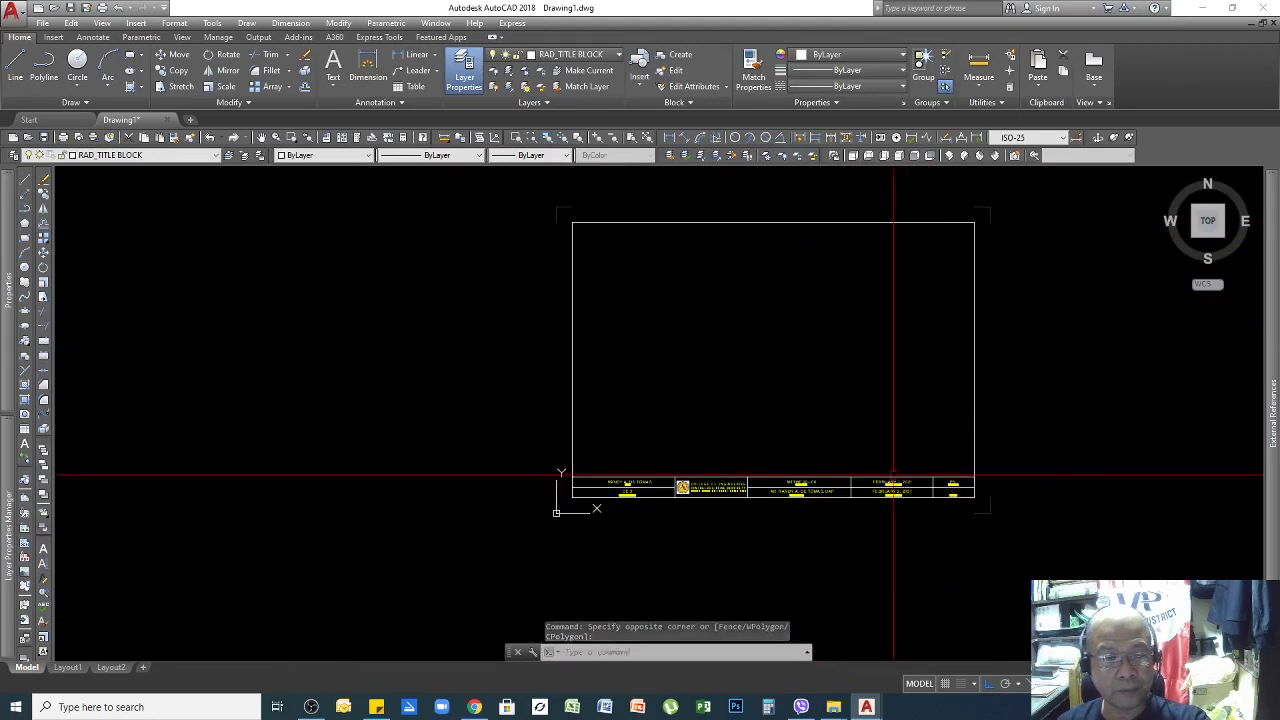
pyautogui.click(968, 448)
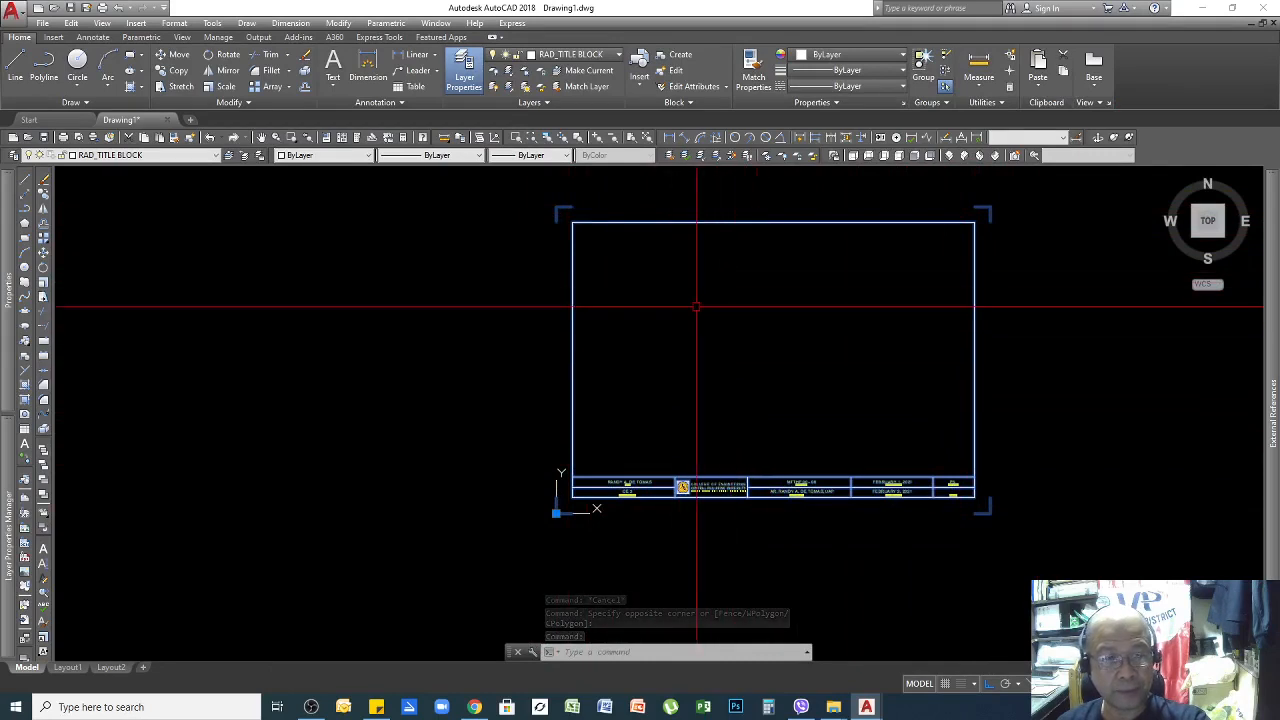
pyautogui.press('Escape')
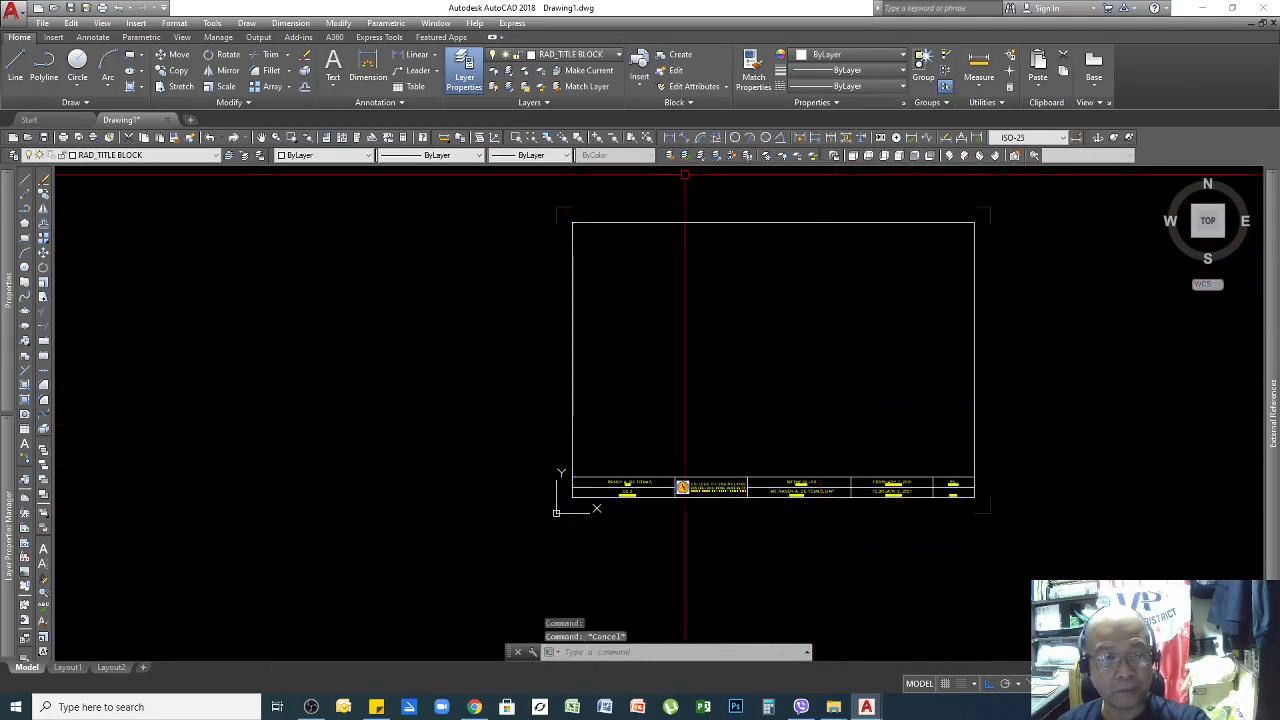
pyautogui.click(648, 139)
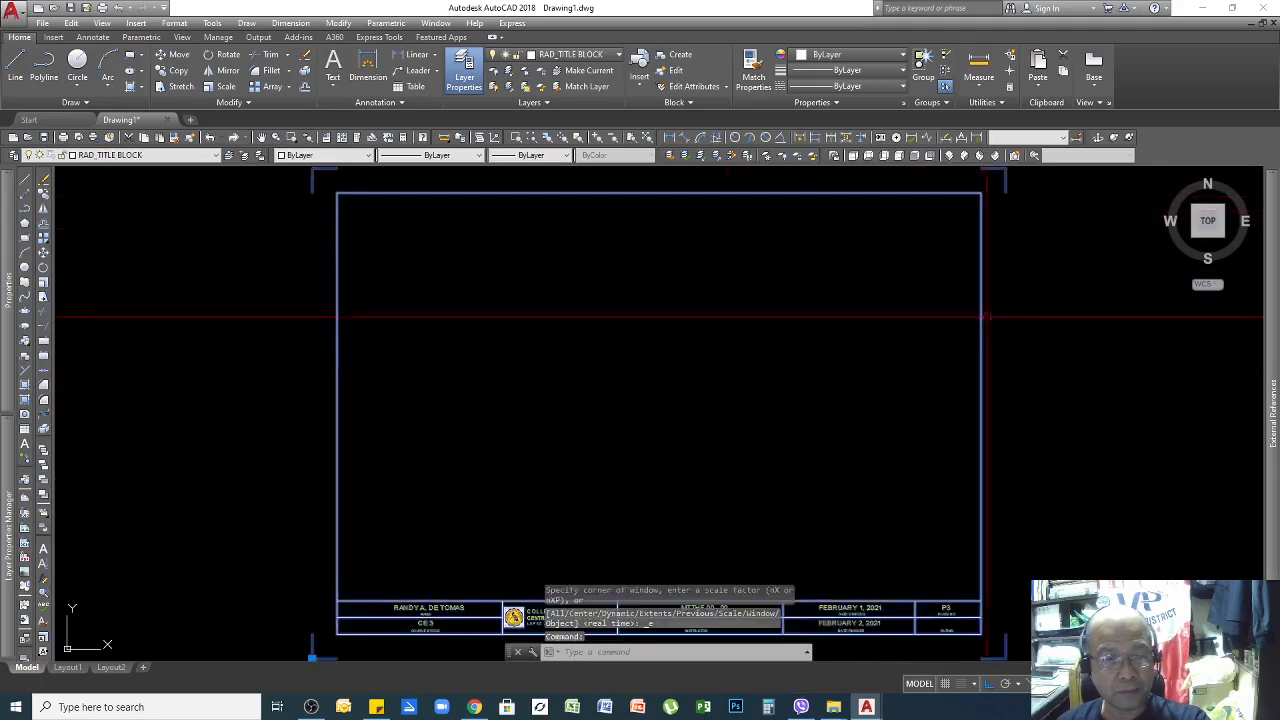
pyautogui.scroll(-3, 969, 393)
pyautogui.click(969, 393)
pyautogui.press('Escape')
pyautogui.scroll(4, 865, 481)
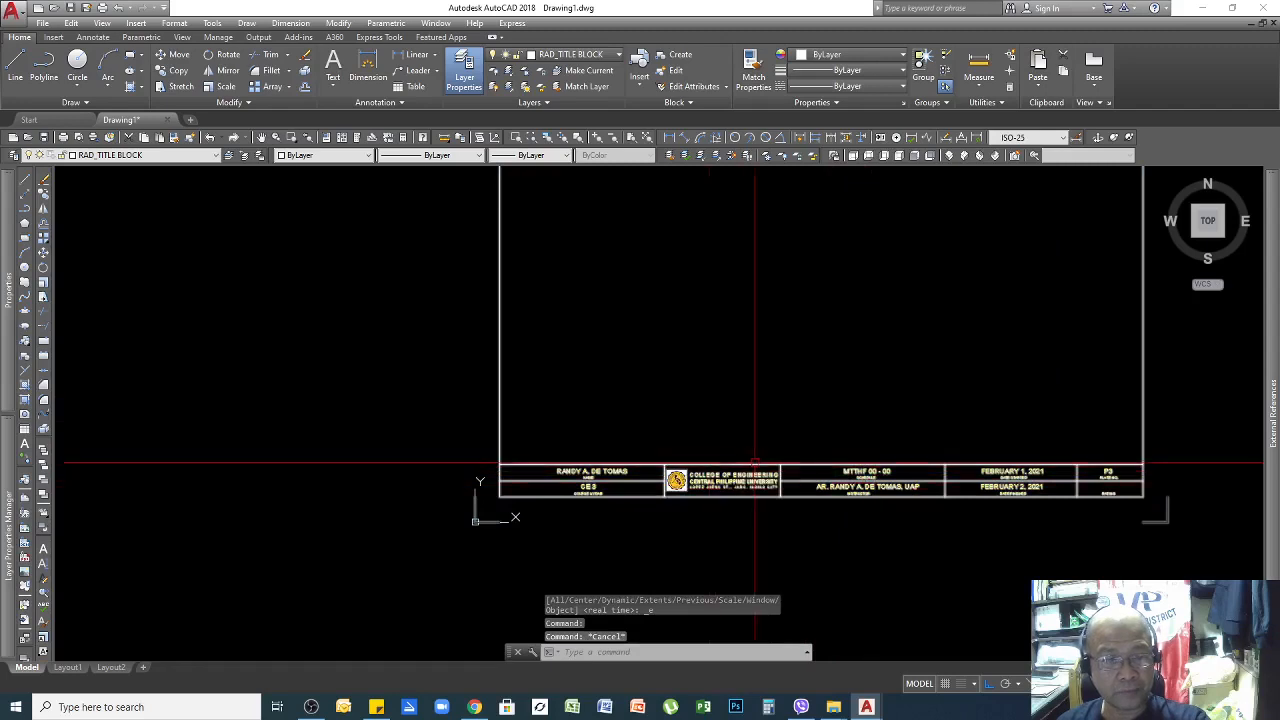
pyautogui.scroll(-2, 626, 480)
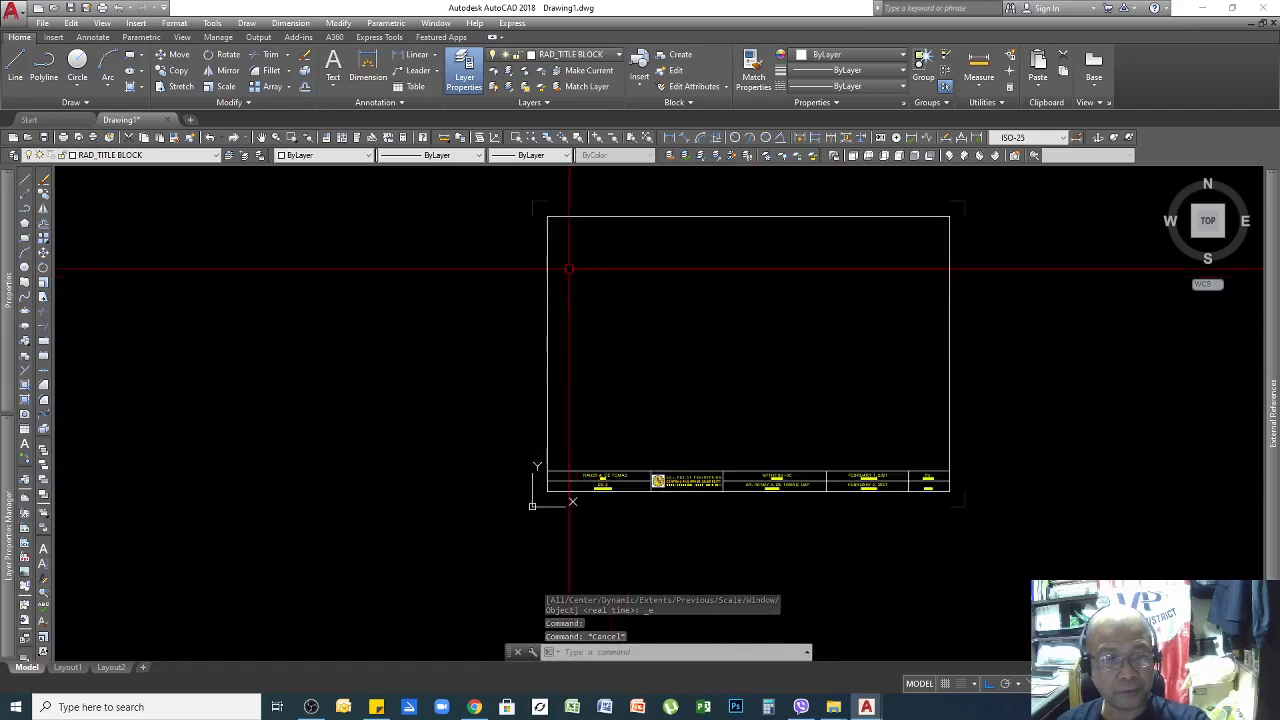
pyautogui.scroll(2, 788, 484)
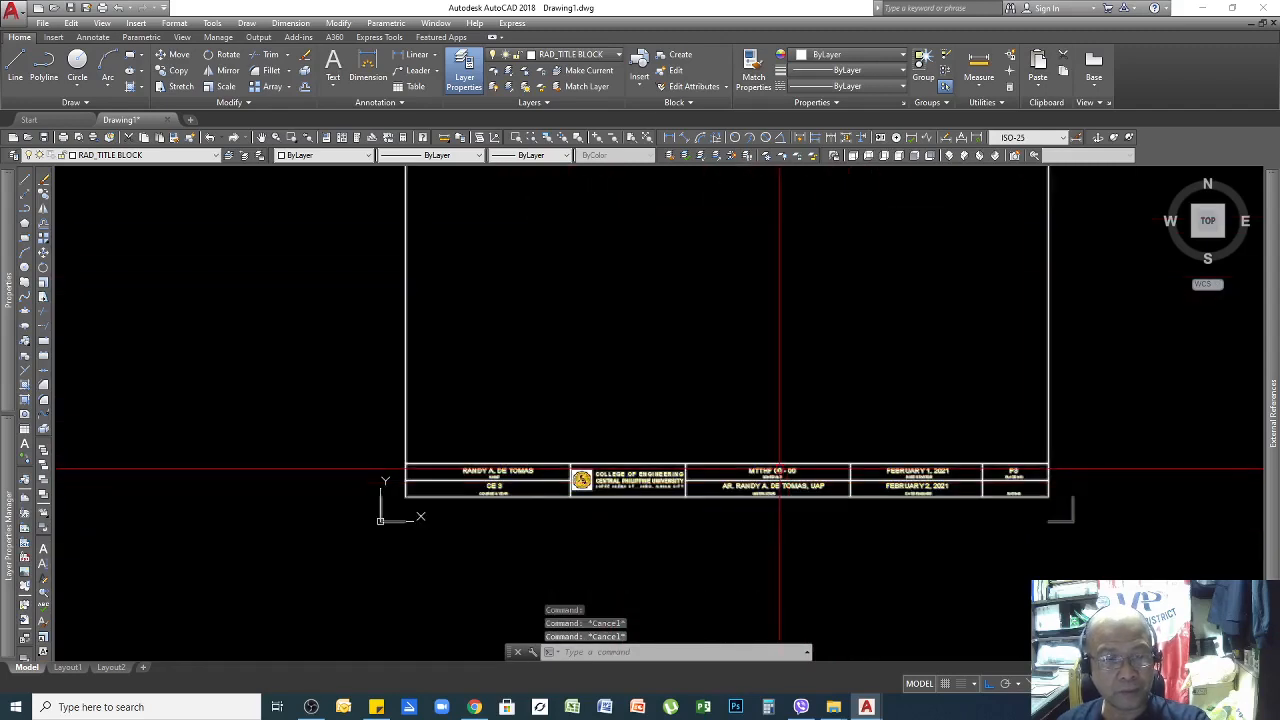
# Reopen the RAD_ENGG 1007 TEMPLATE block for in-place editing from the title block strip.
pyautogui.click(763, 464)
pyautogui.rightClick(763, 464)
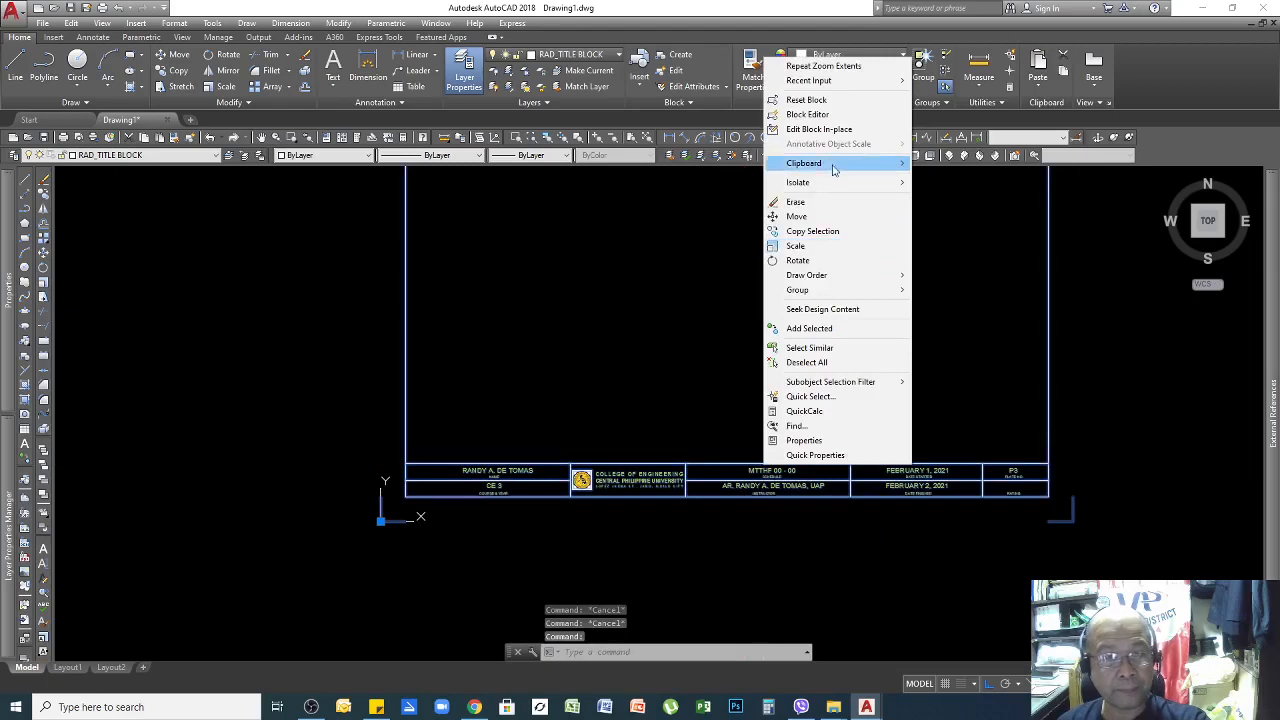
pyautogui.click(824, 134)
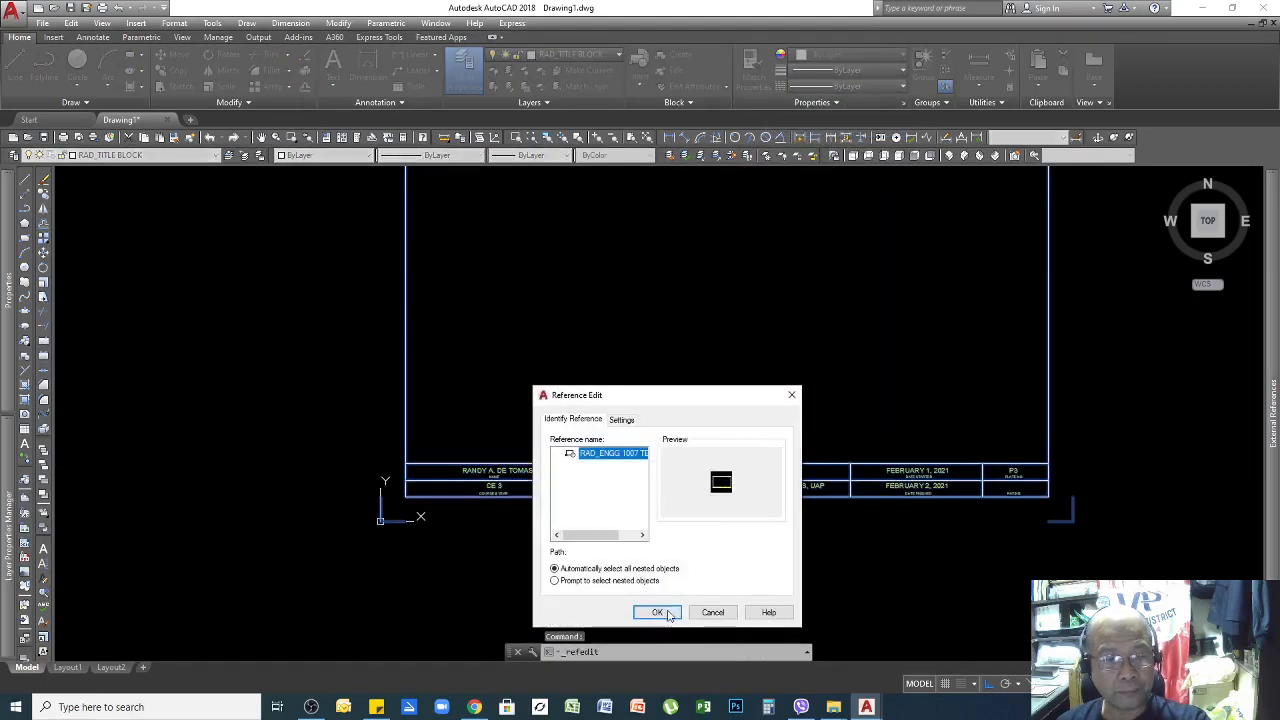
pyautogui.click(666, 612)
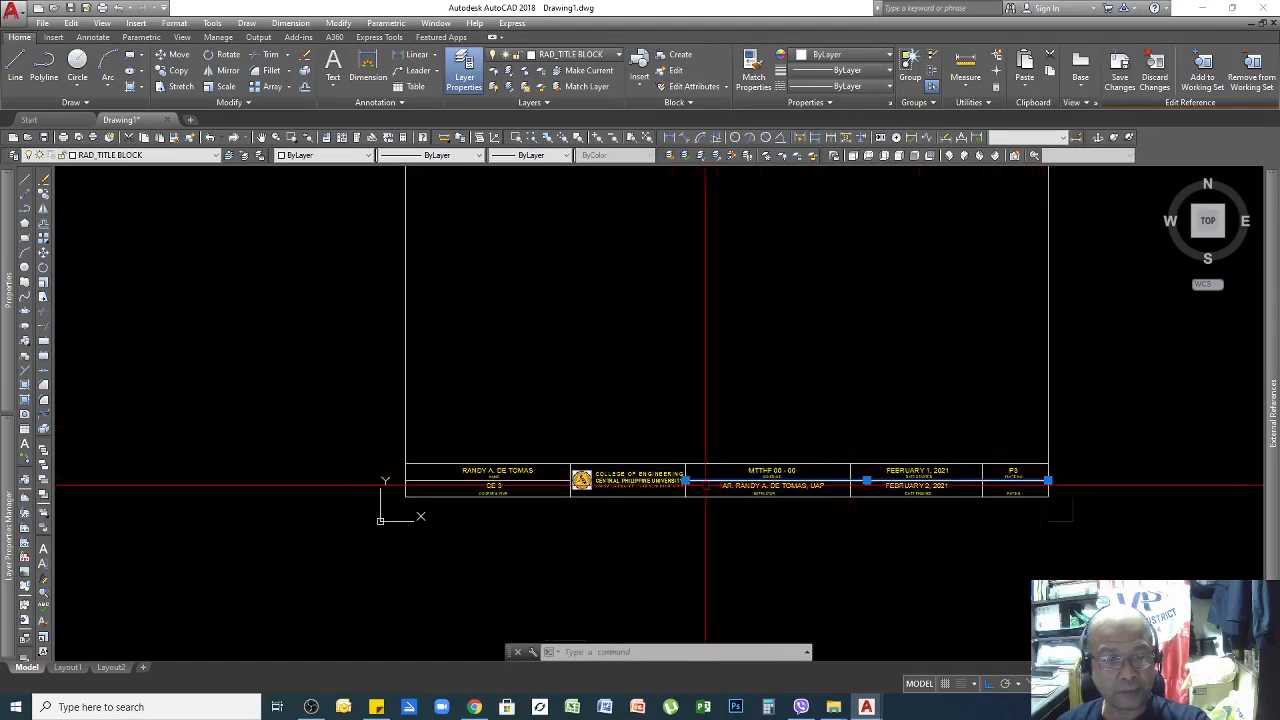
# End the in-place editing of the RAD_ENGG 1007 TEMPLATE block and save the reference edits.
pyautogui.press('Escape')
pyautogui.scroll(-2, 753, 503)
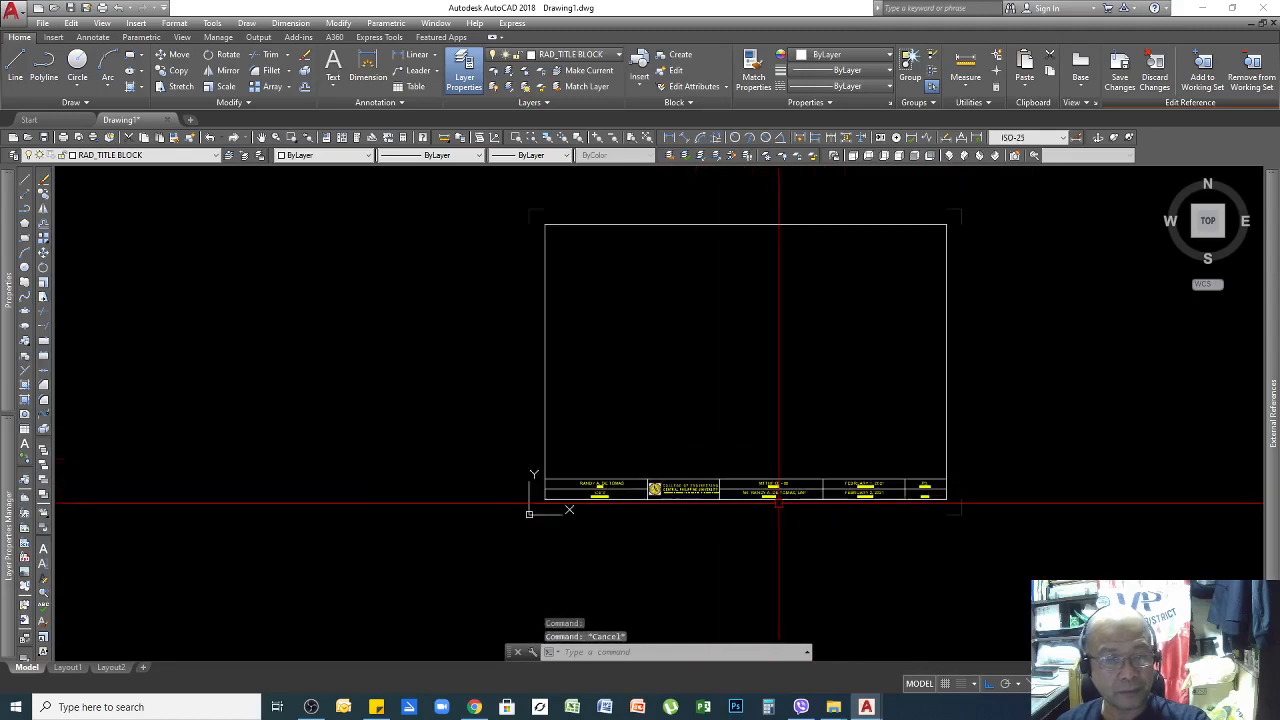
pyautogui.rightClick(746, 358)
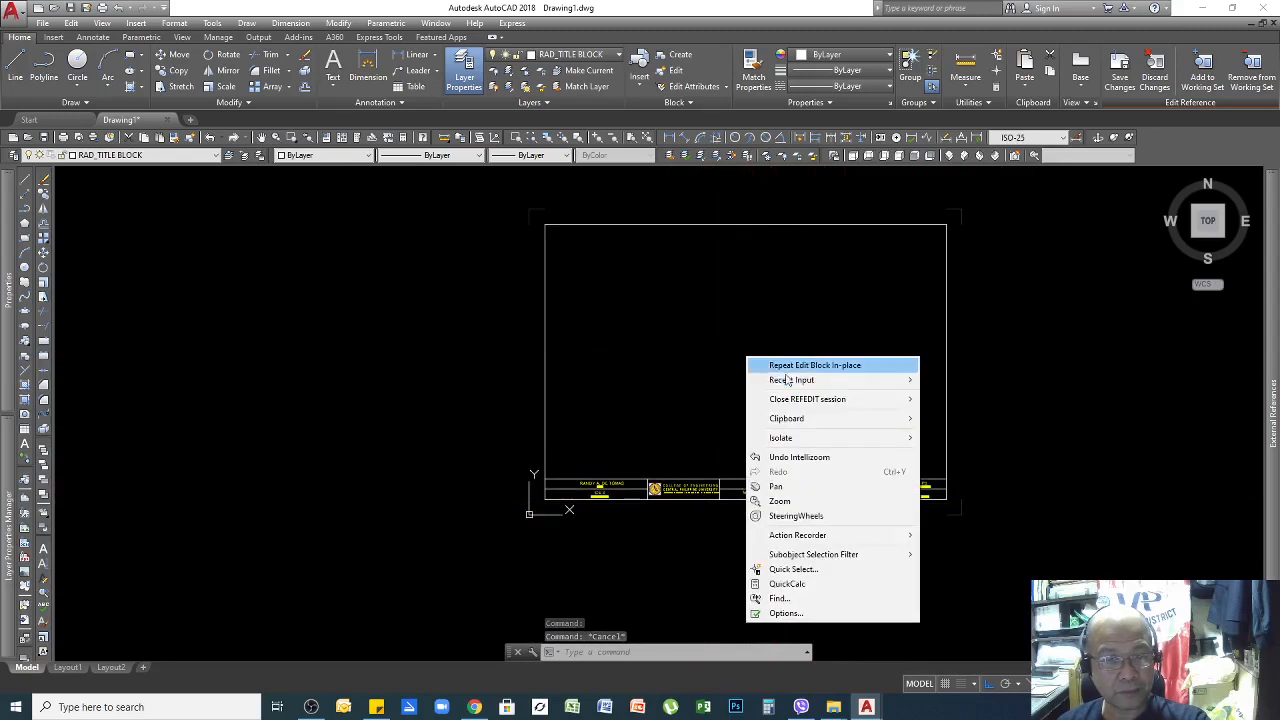
pyautogui.click(993, 400)
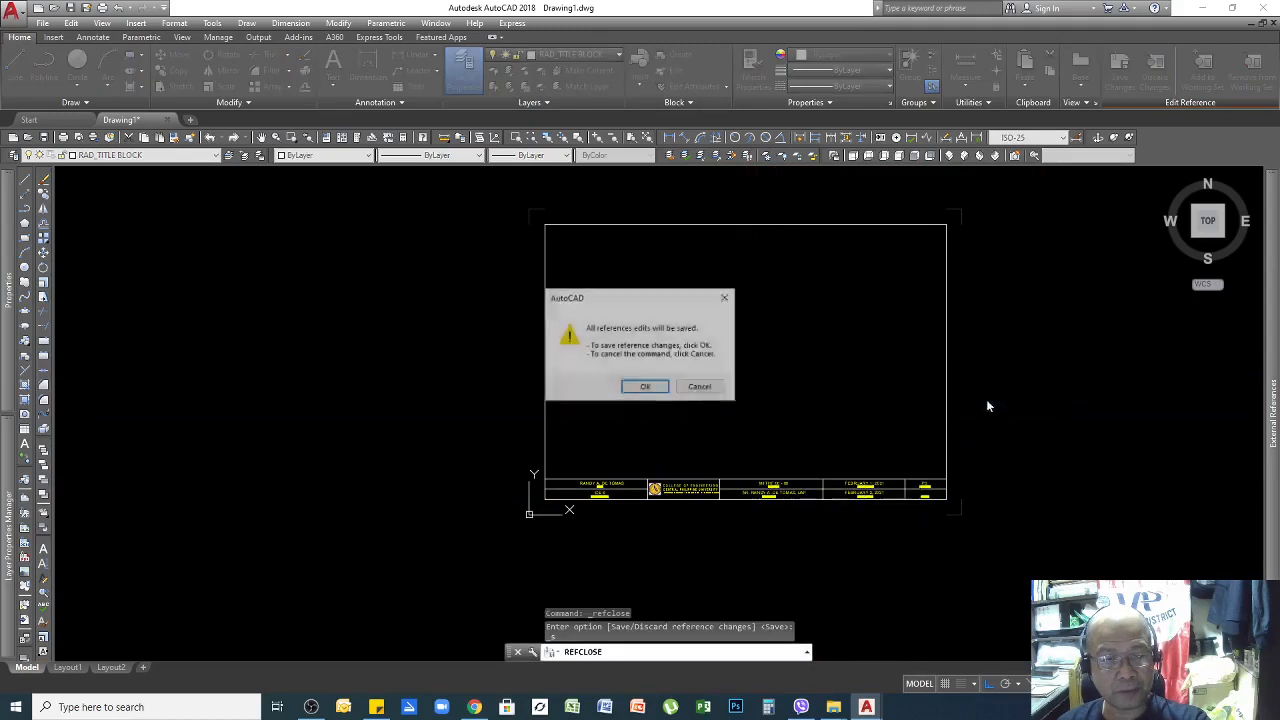
pyautogui.click(652, 388)
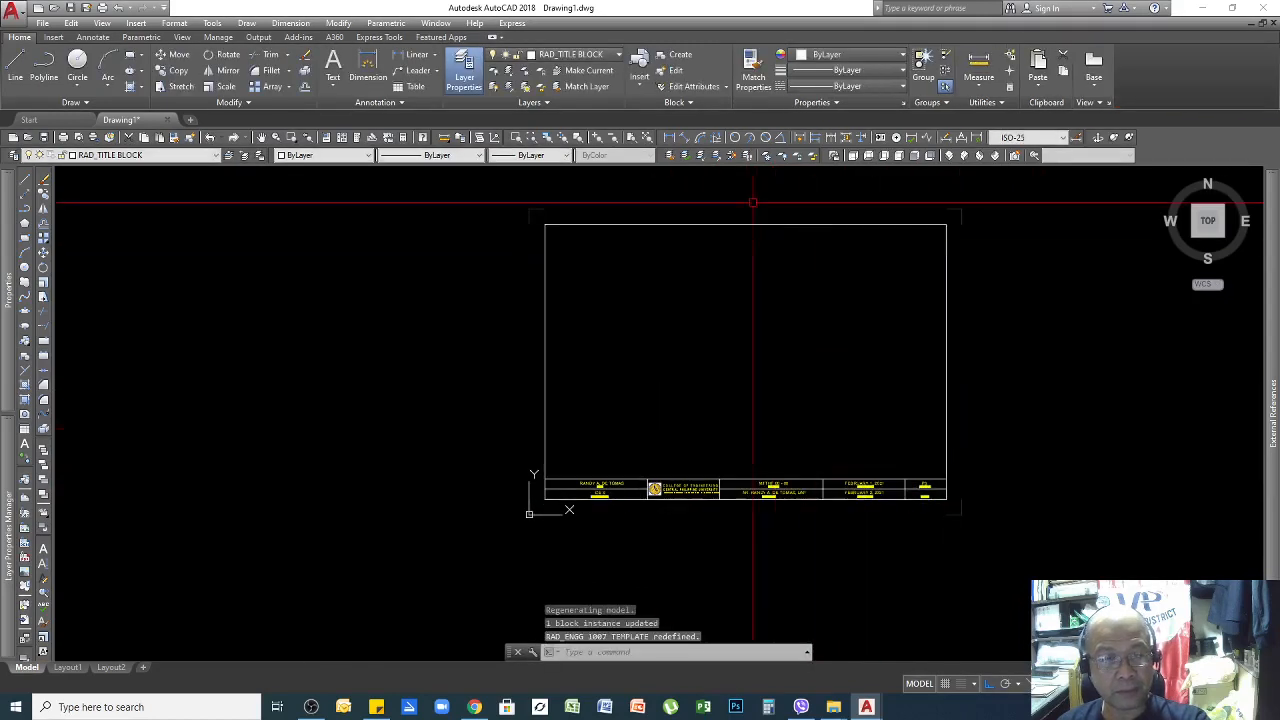
pyautogui.click(647, 137)
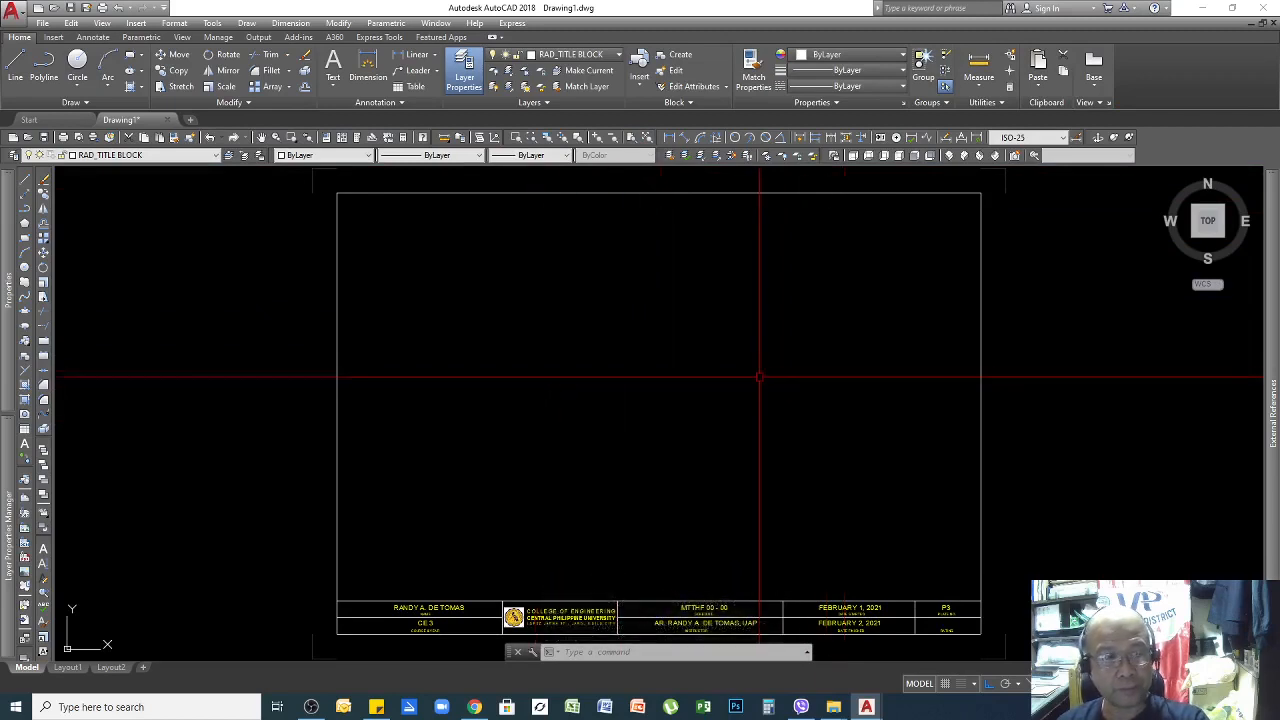
# Start saving the drawing under a new name in the Desktop folder ACADEME > SY 2020-2021 > 02. SECOND SEMESTER > 02. PLATES.
pyautogui.click(43, 23)
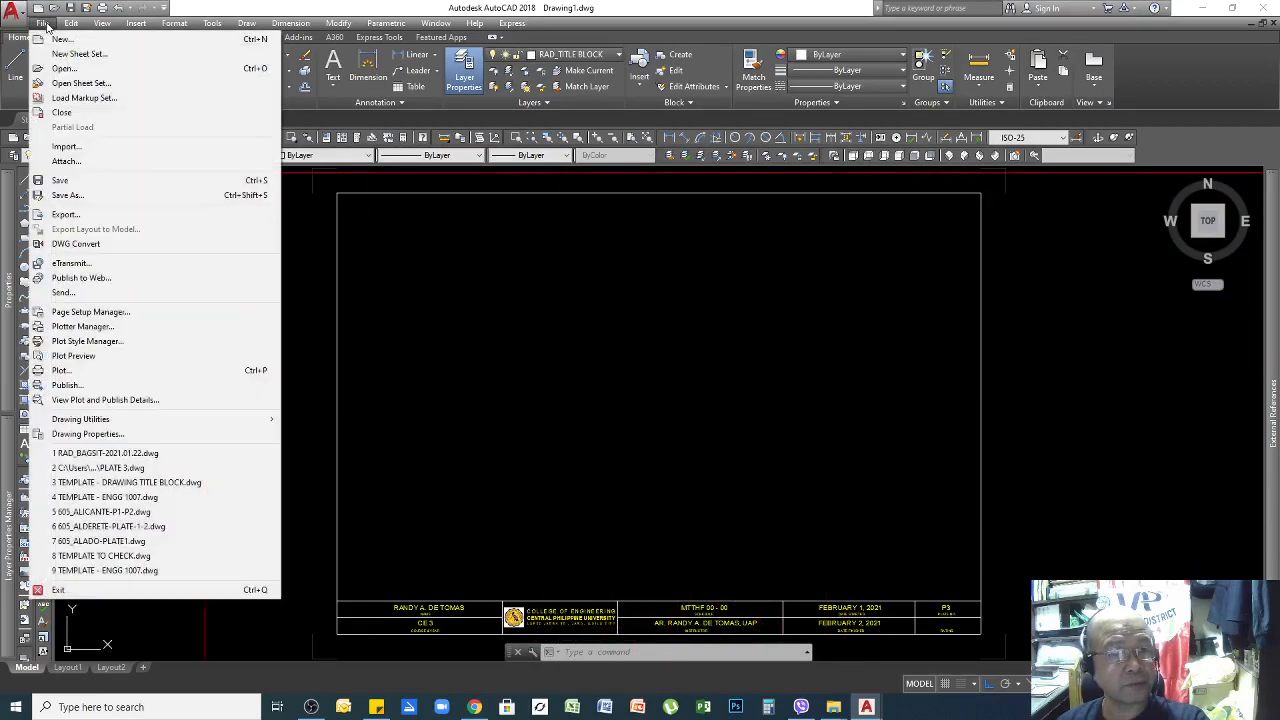
pyautogui.click(76, 195)
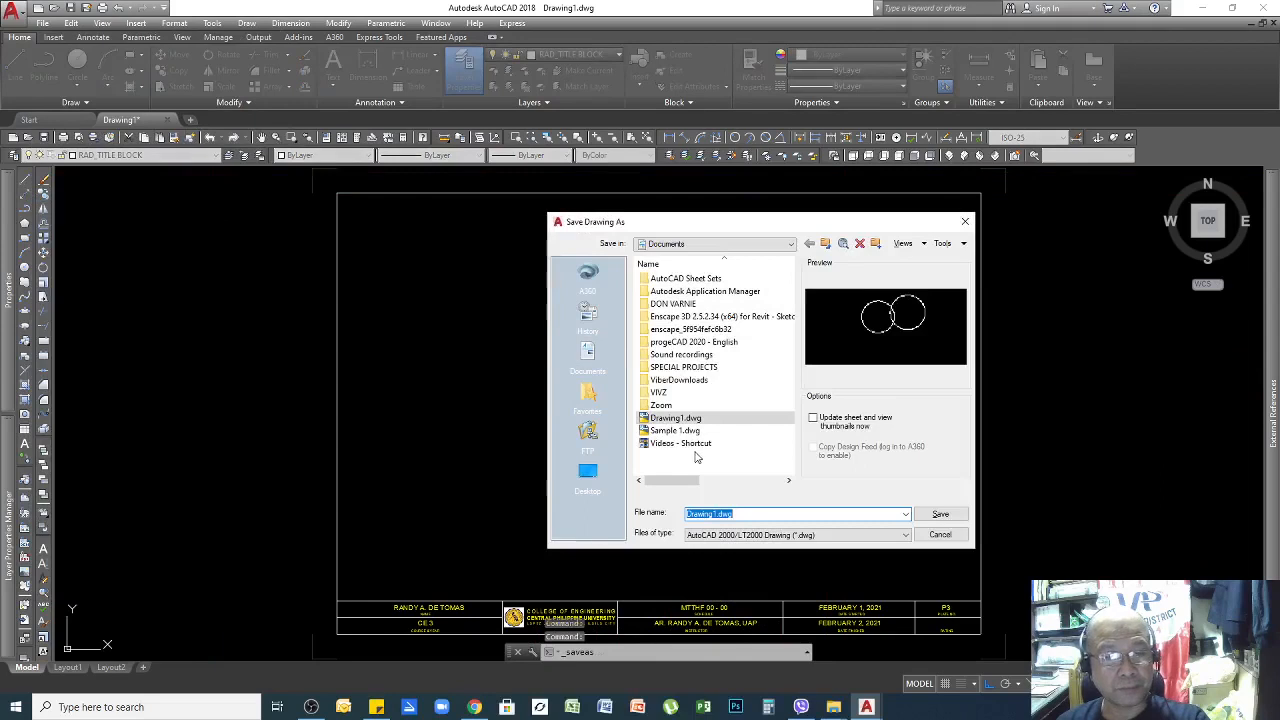
pyautogui.click(588, 472)
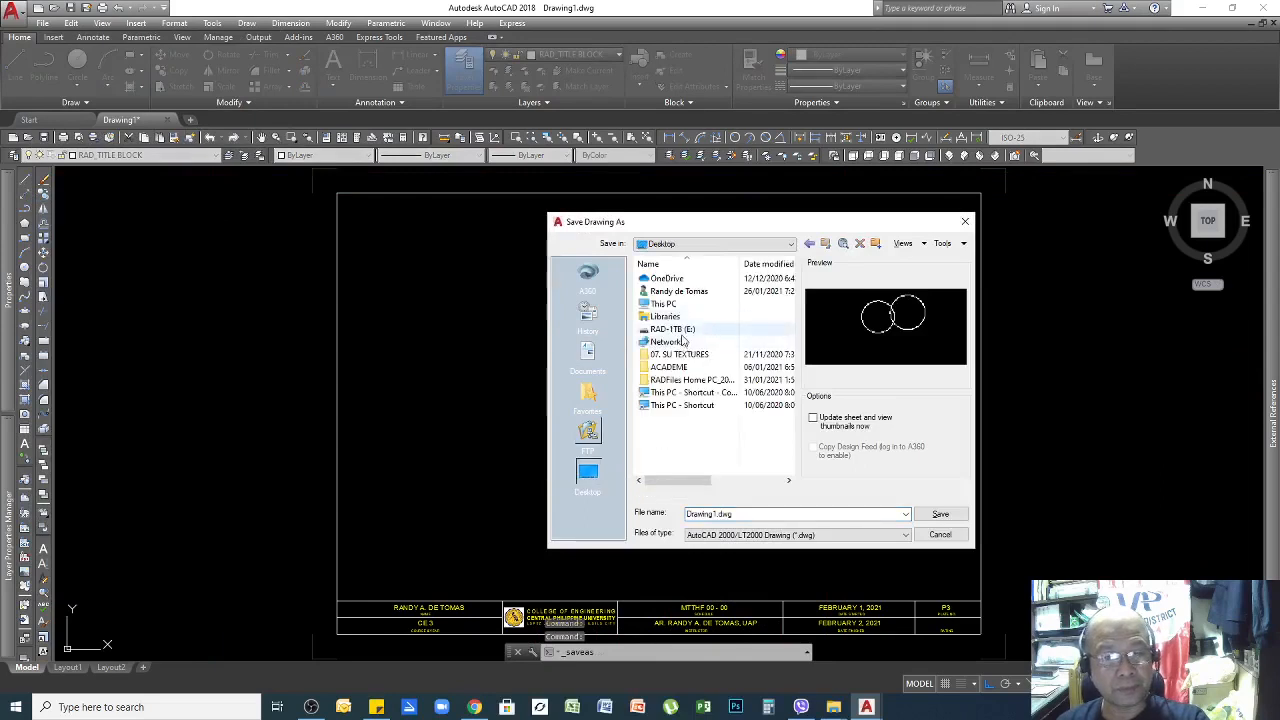
pyautogui.doubleClick(676, 367)
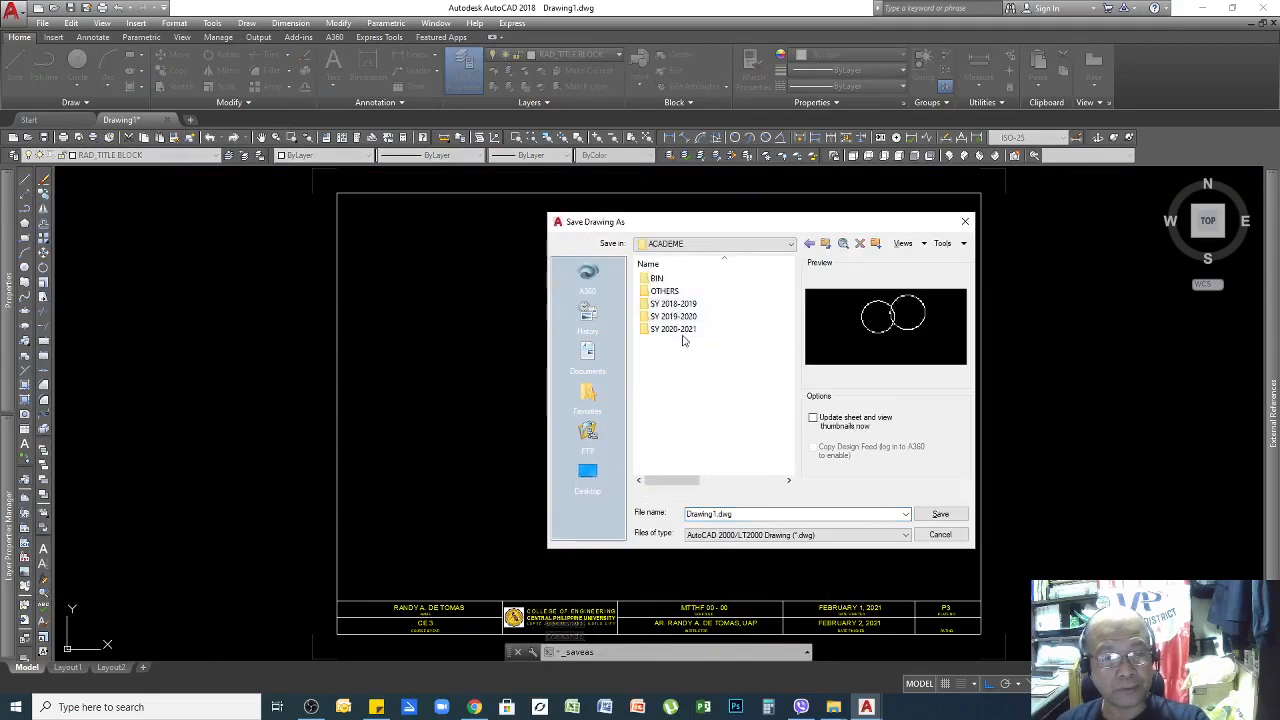
pyautogui.doubleClick(678, 330)
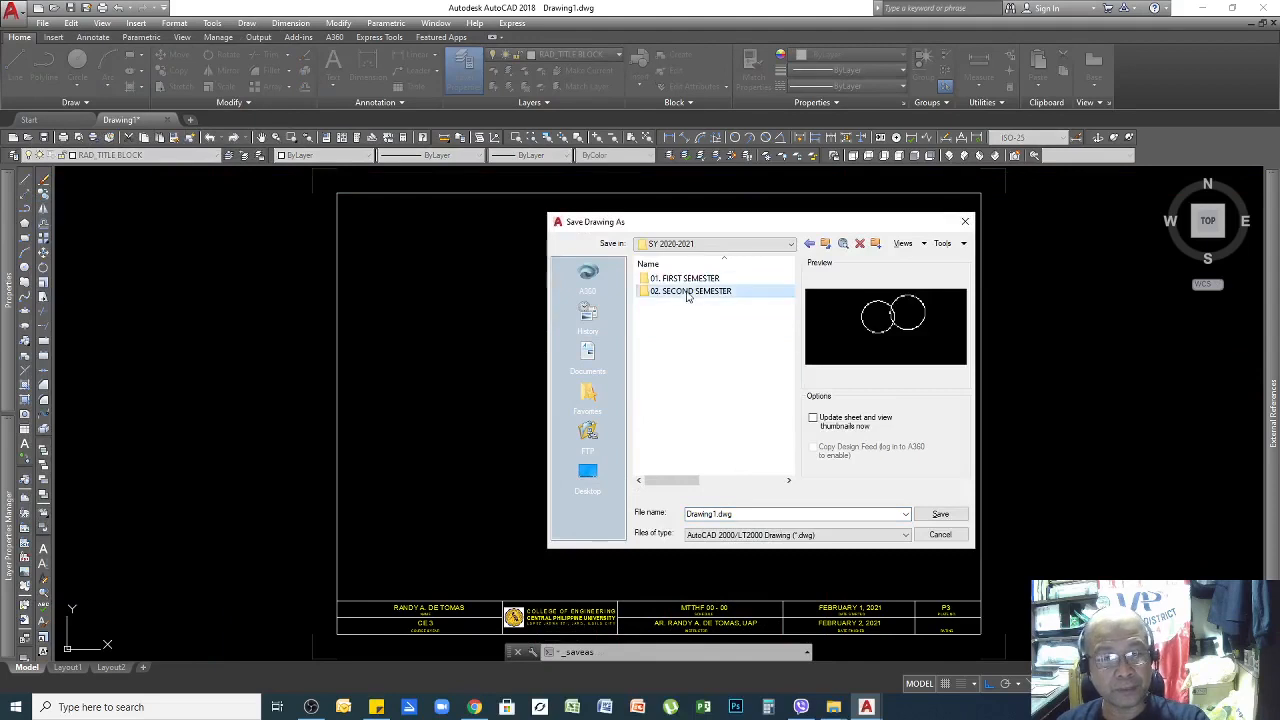
pyautogui.doubleClick(688, 291)
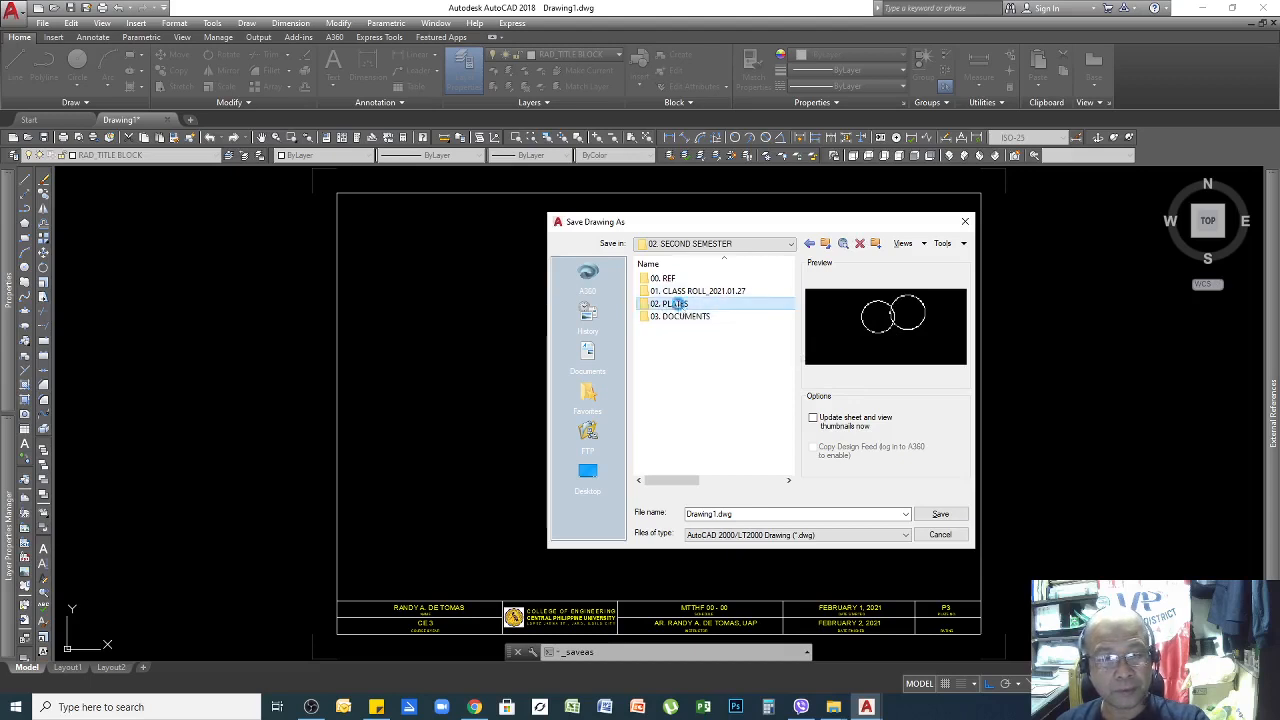
pyautogui.doubleClick(677, 305)
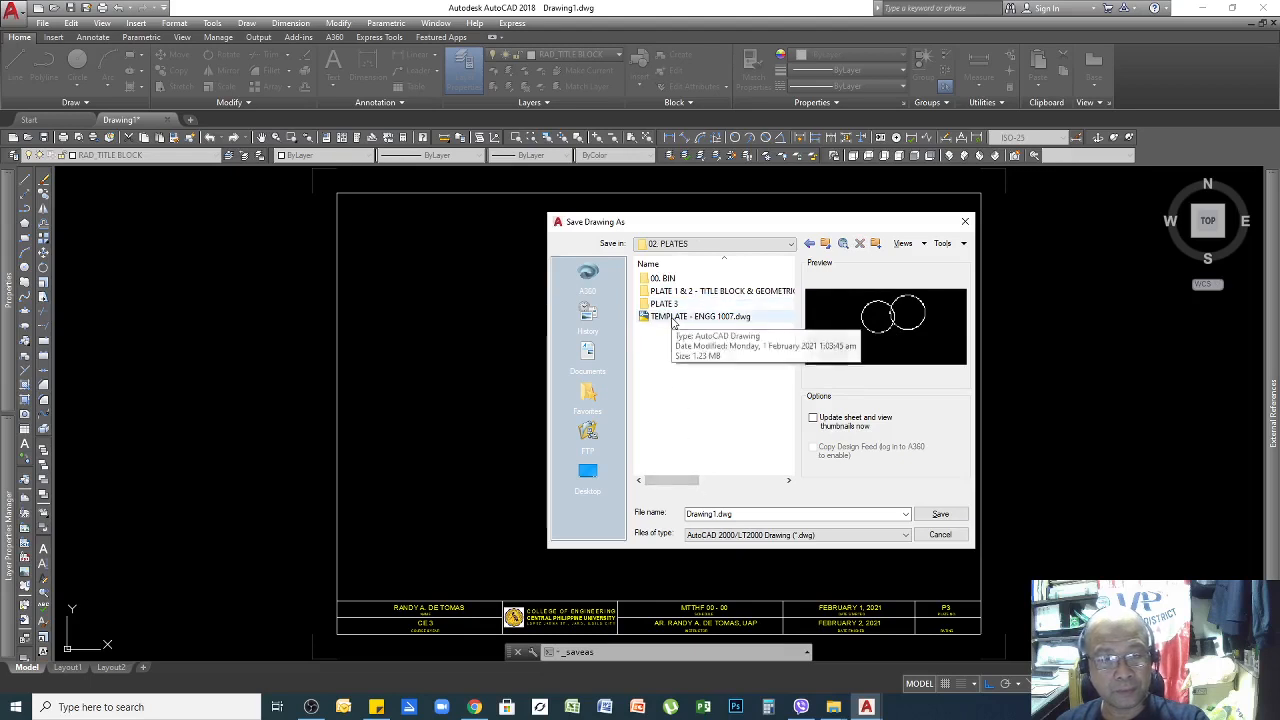
# Save the drawing as PERSONAL ENGG 1007 DRAWING TEMPLATE in the 02. PLATES folder and close the drawing.
pyautogui.doubleClick(740, 514)
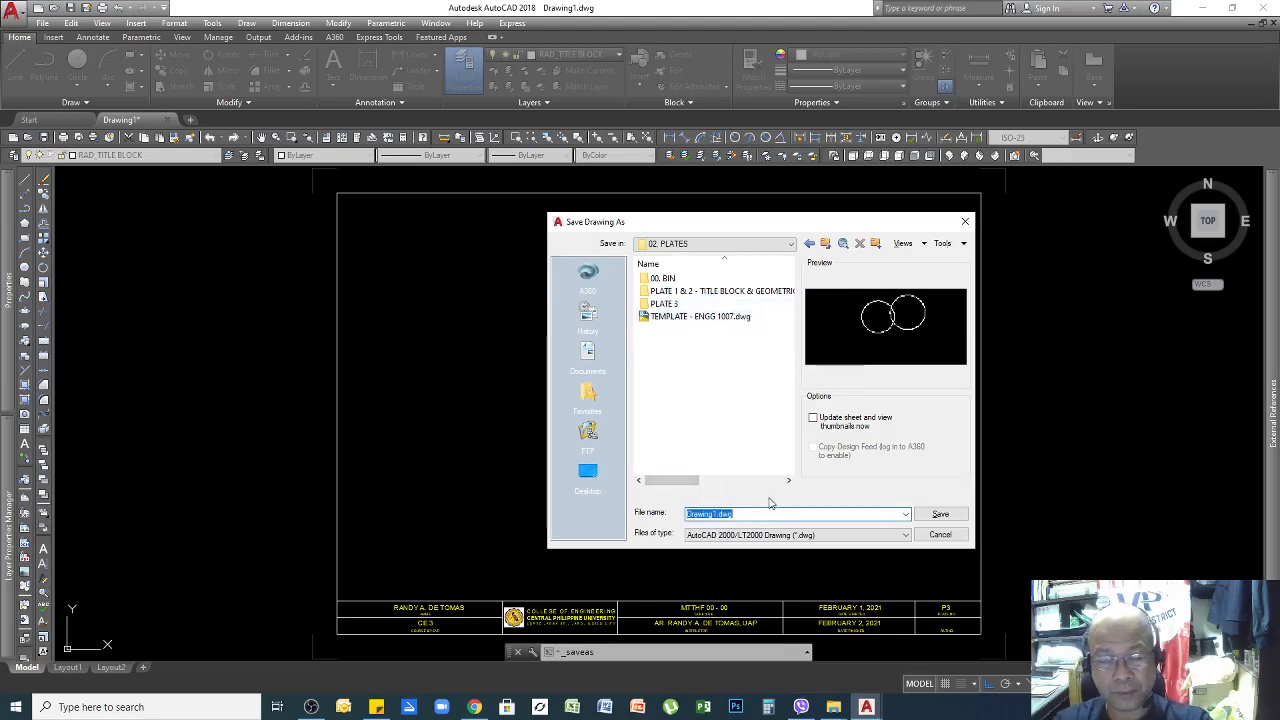
pyautogui.write('PL')
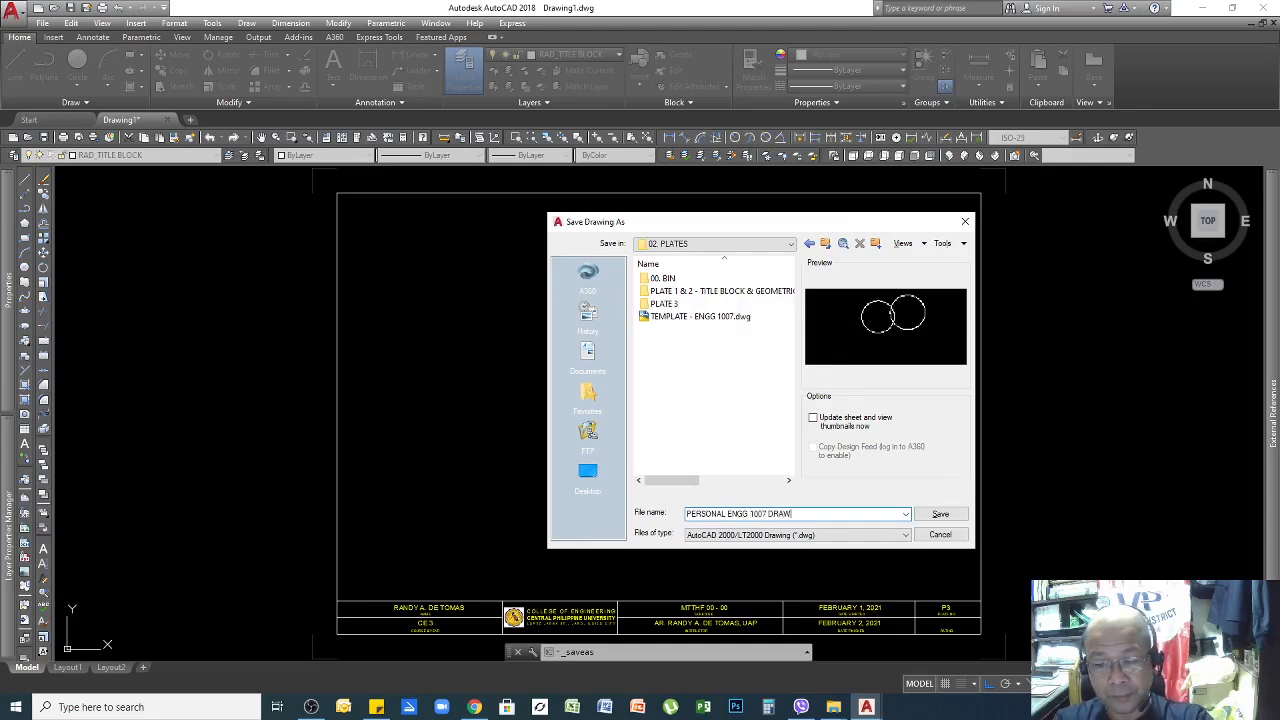
pyautogui.write('EMPLATE')
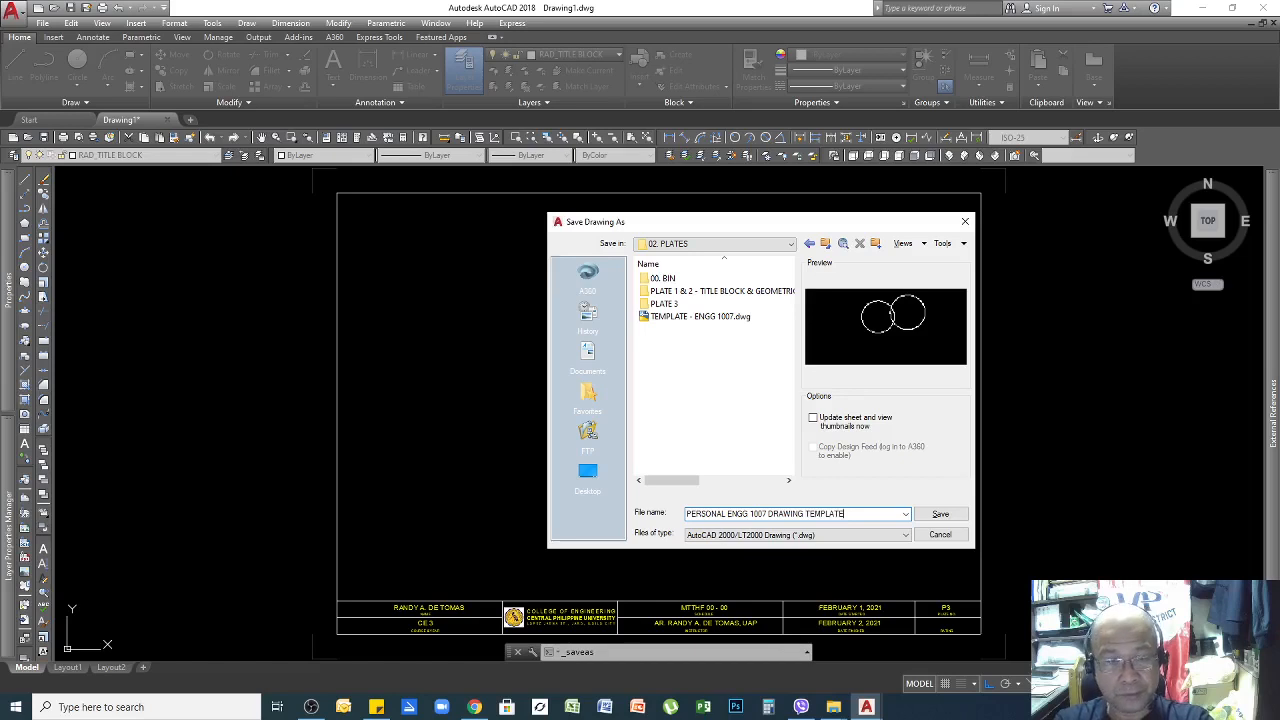
pyautogui.click(944, 515)
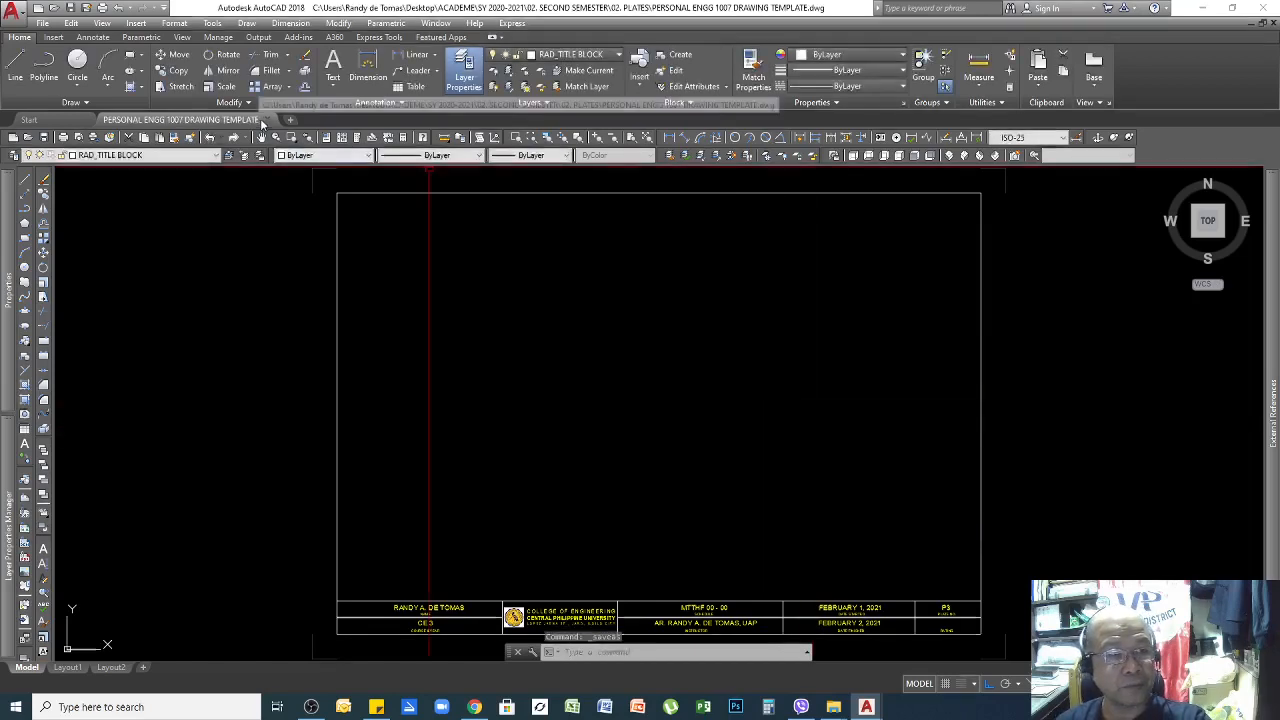
pyautogui.click(266, 120)
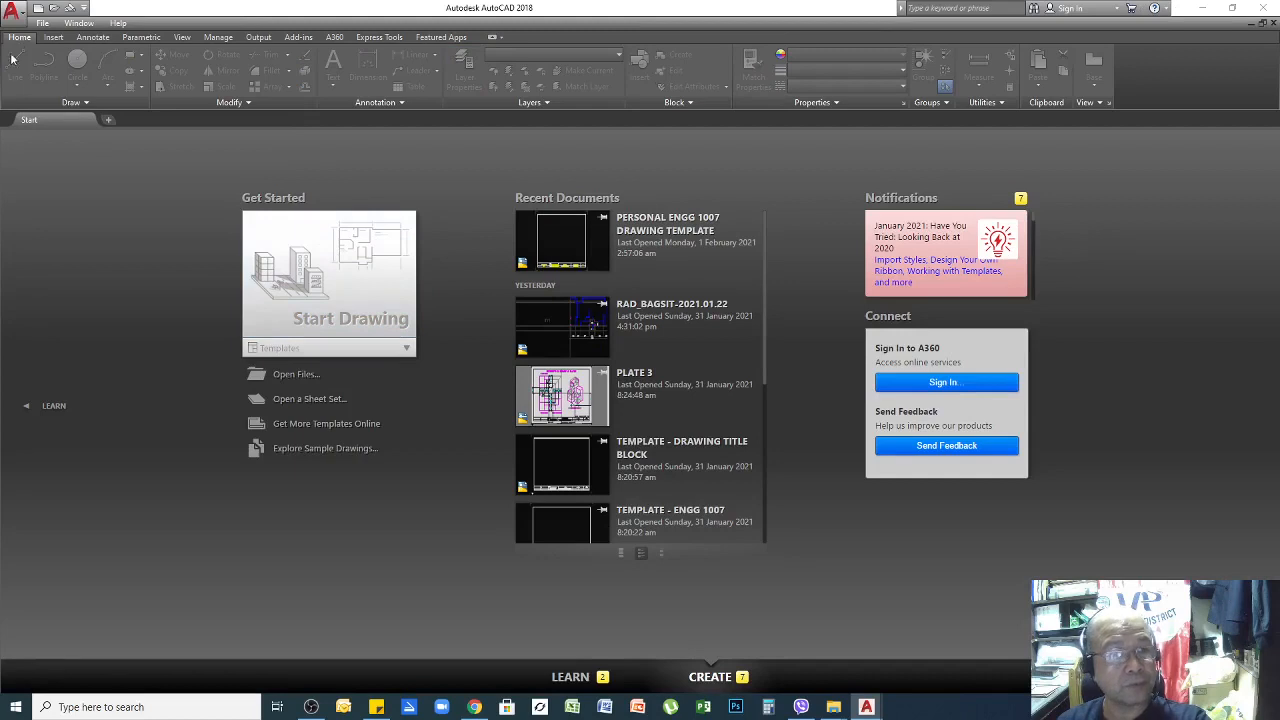
pyautogui.click(43, 22)
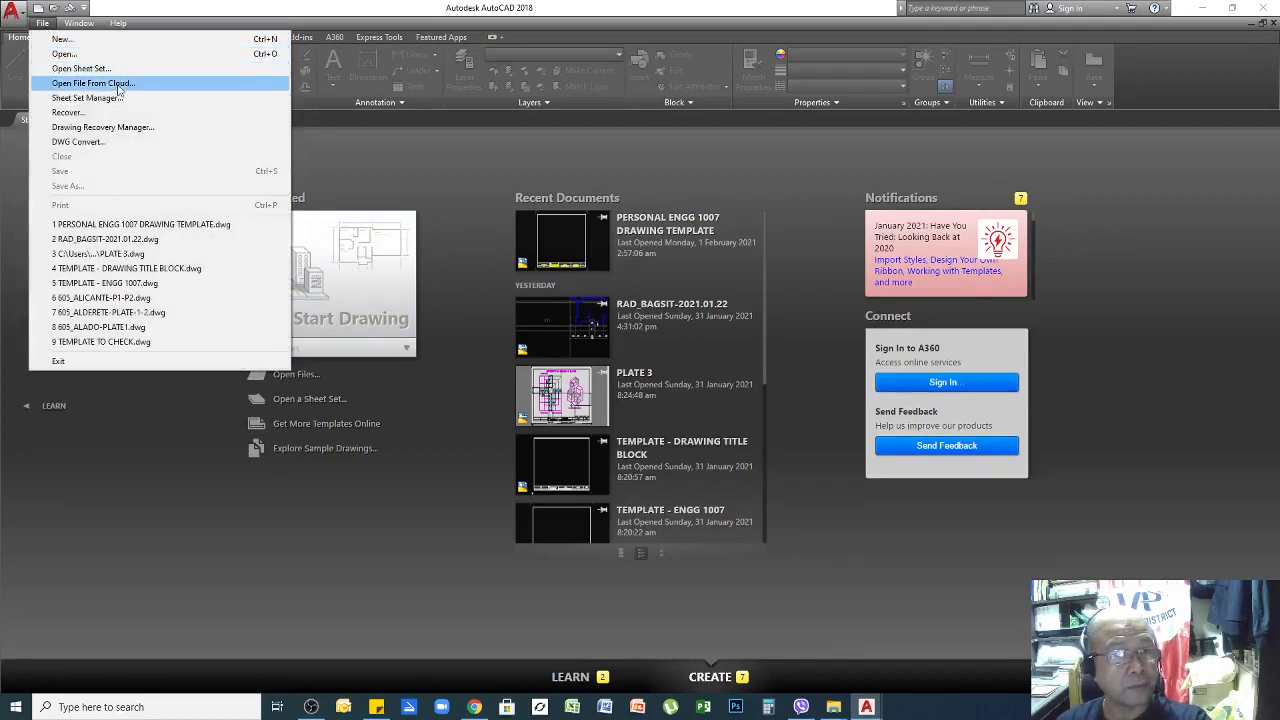
pyautogui.click(64, 68)
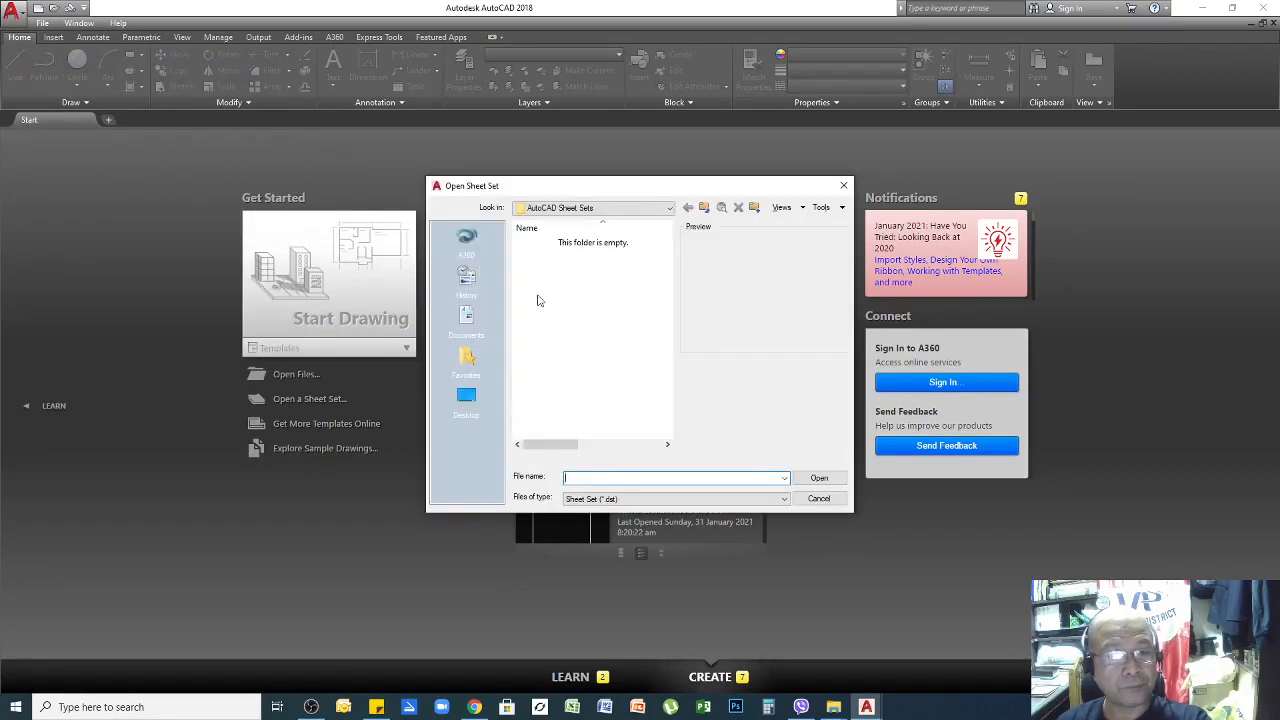
pyautogui.click(466, 398)
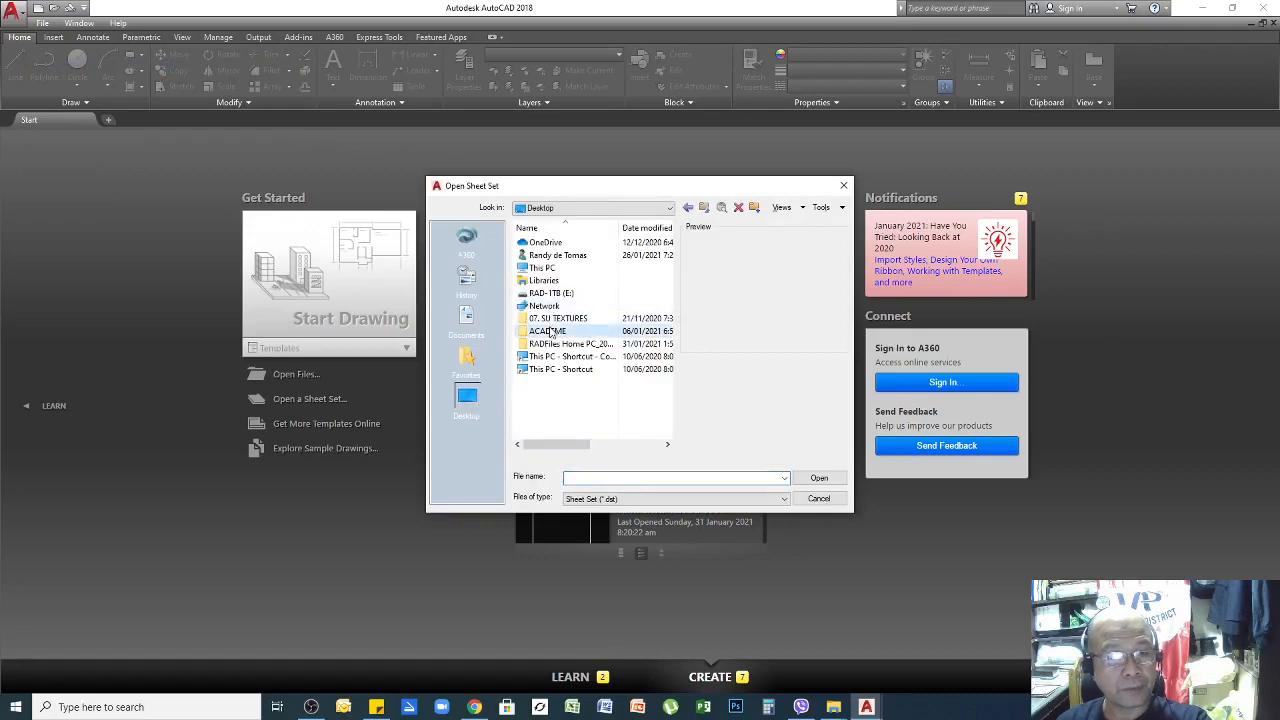
pyautogui.doubleClick(546, 331)
pyautogui.doubleClick(560, 294)
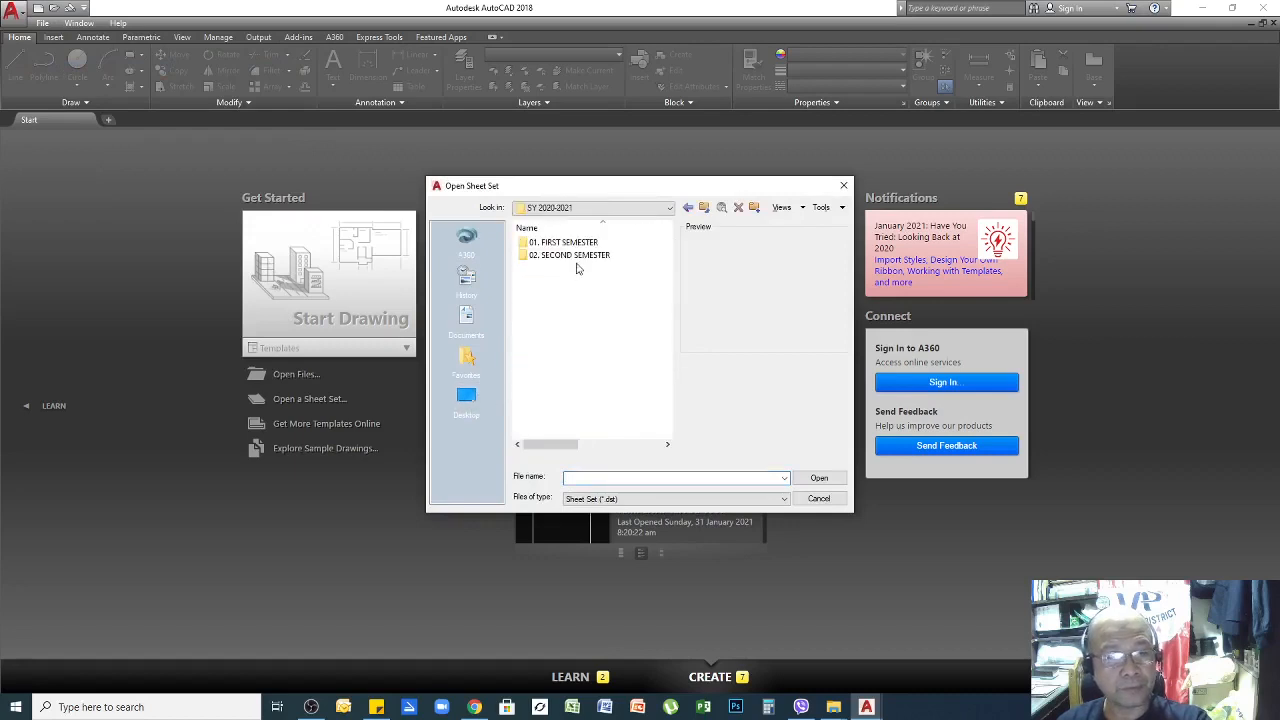
pyautogui.doubleClick(576, 256)
pyautogui.doubleClick(549, 268)
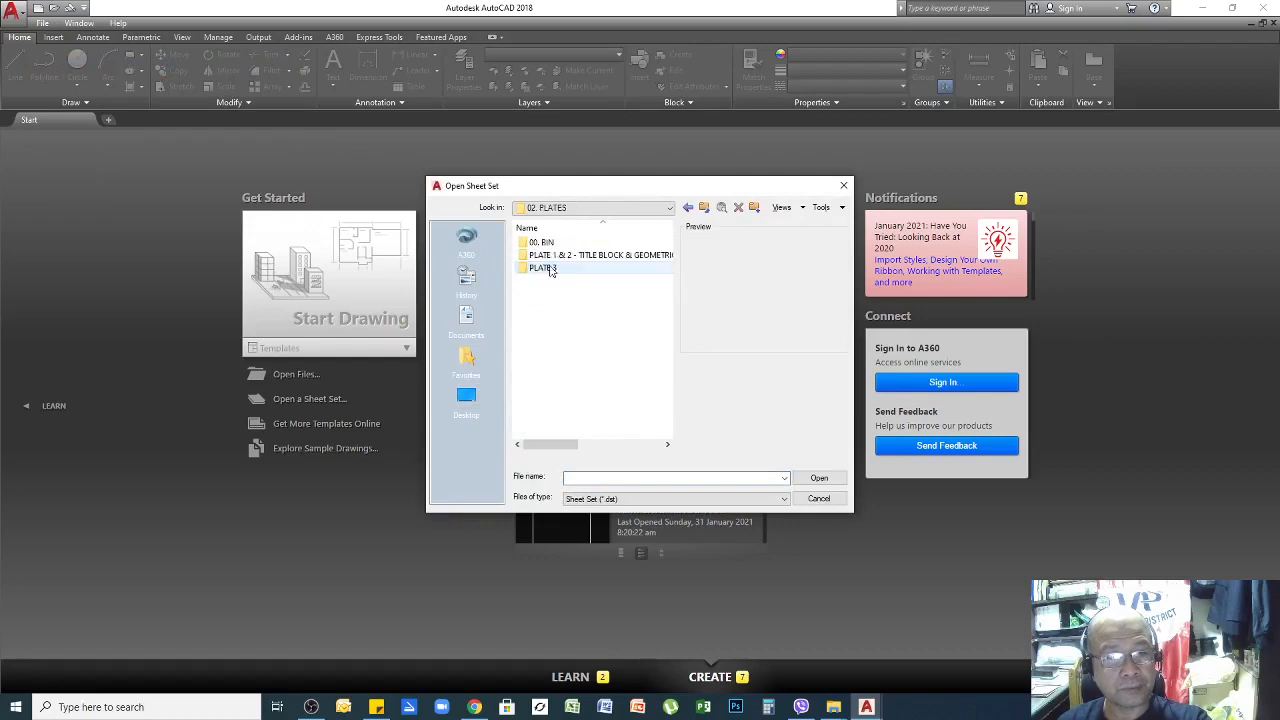
pyautogui.click(704, 207)
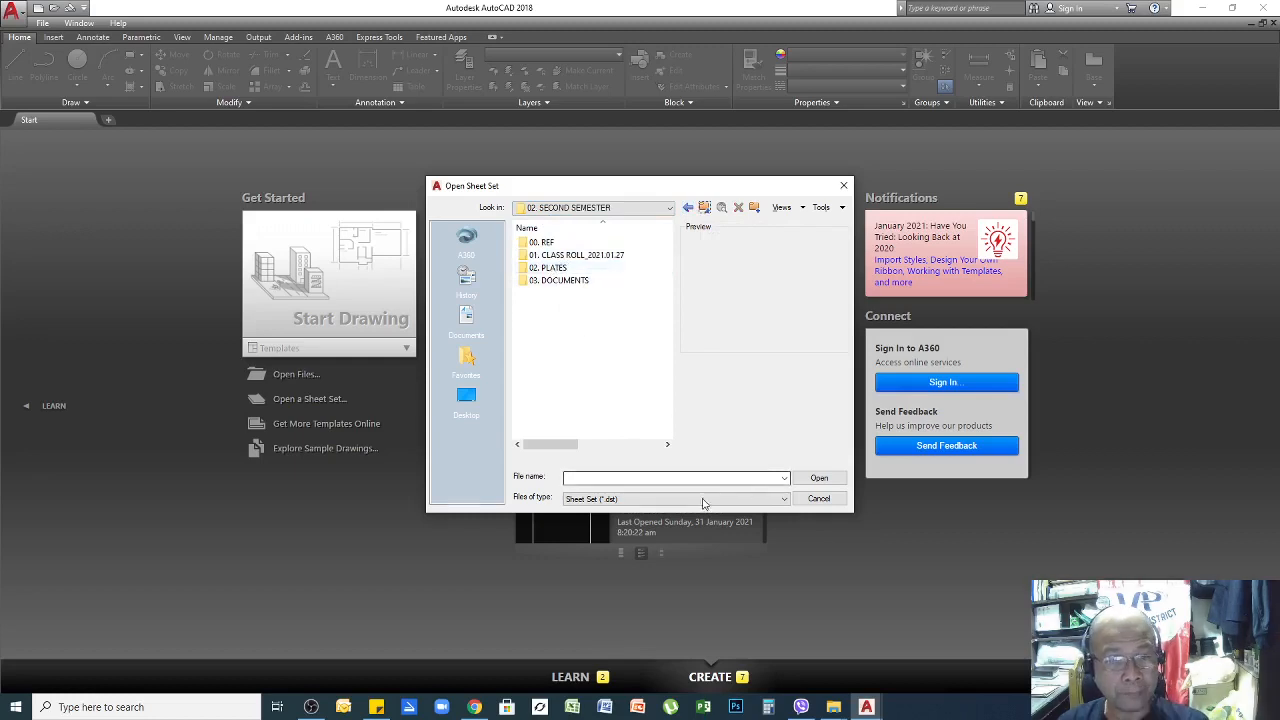
pyautogui.doubleClick(553, 270)
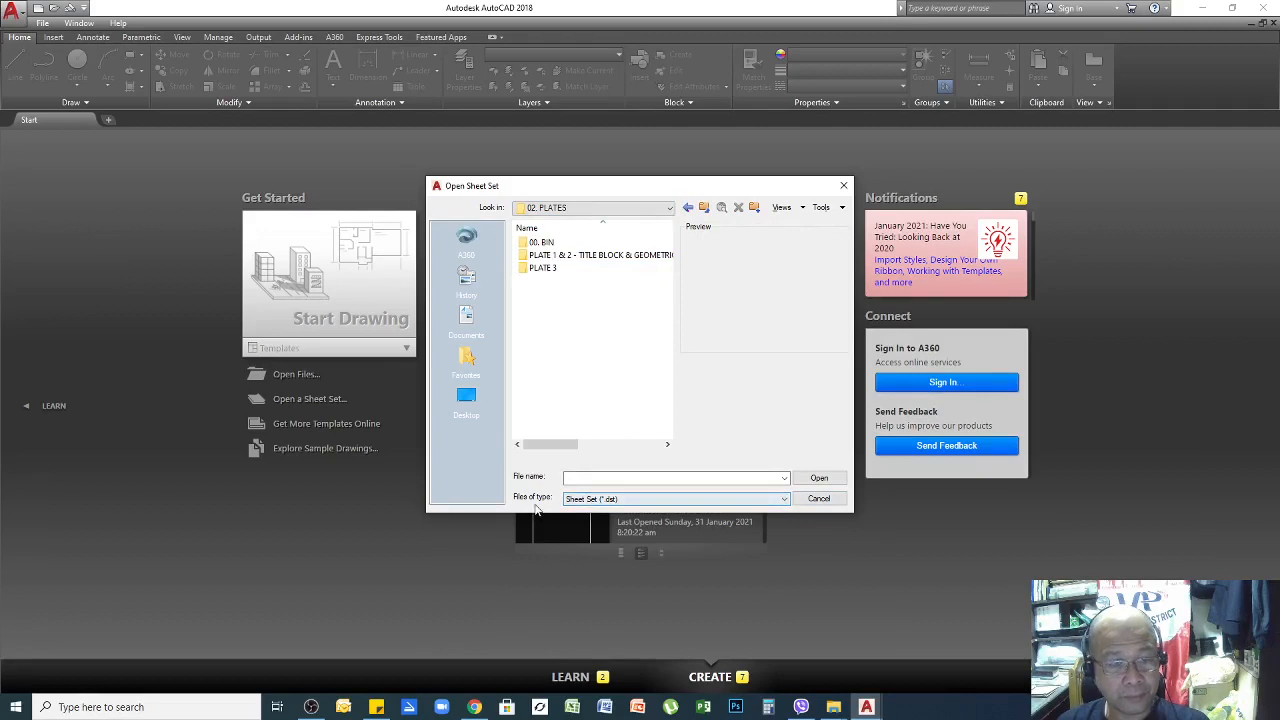
pyautogui.click(783, 500)
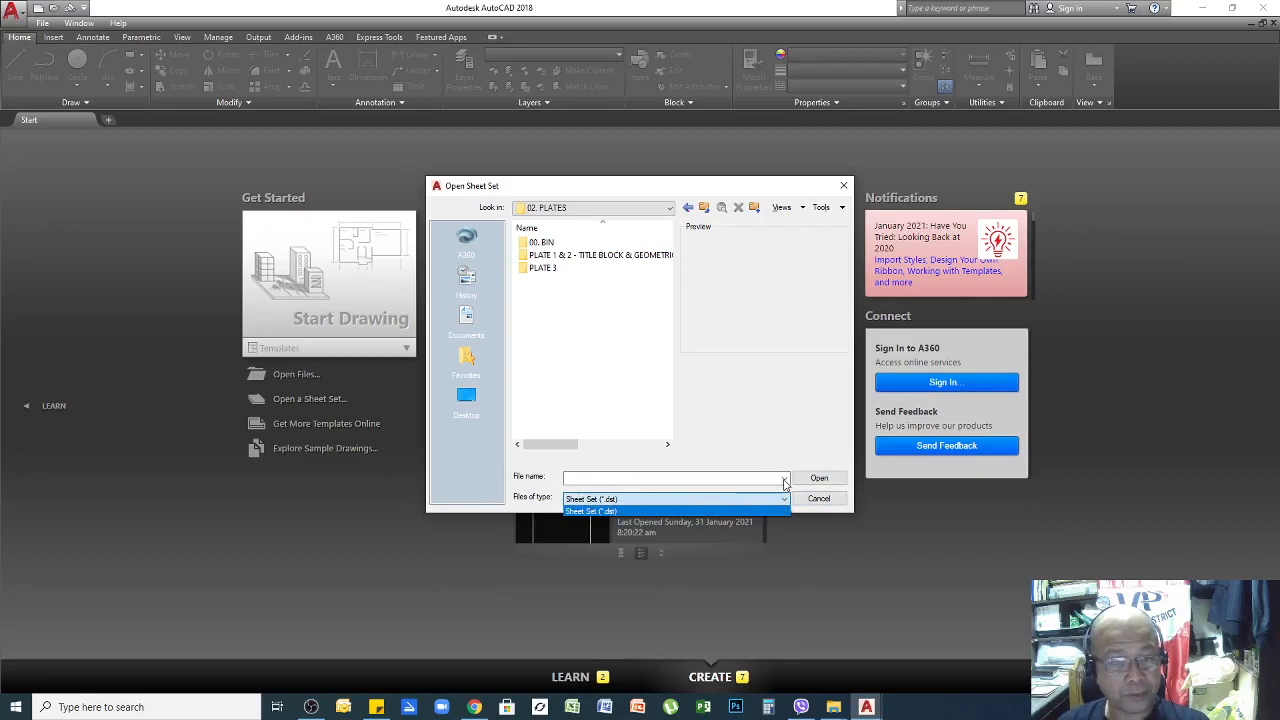
pyautogui.click(660, 452)
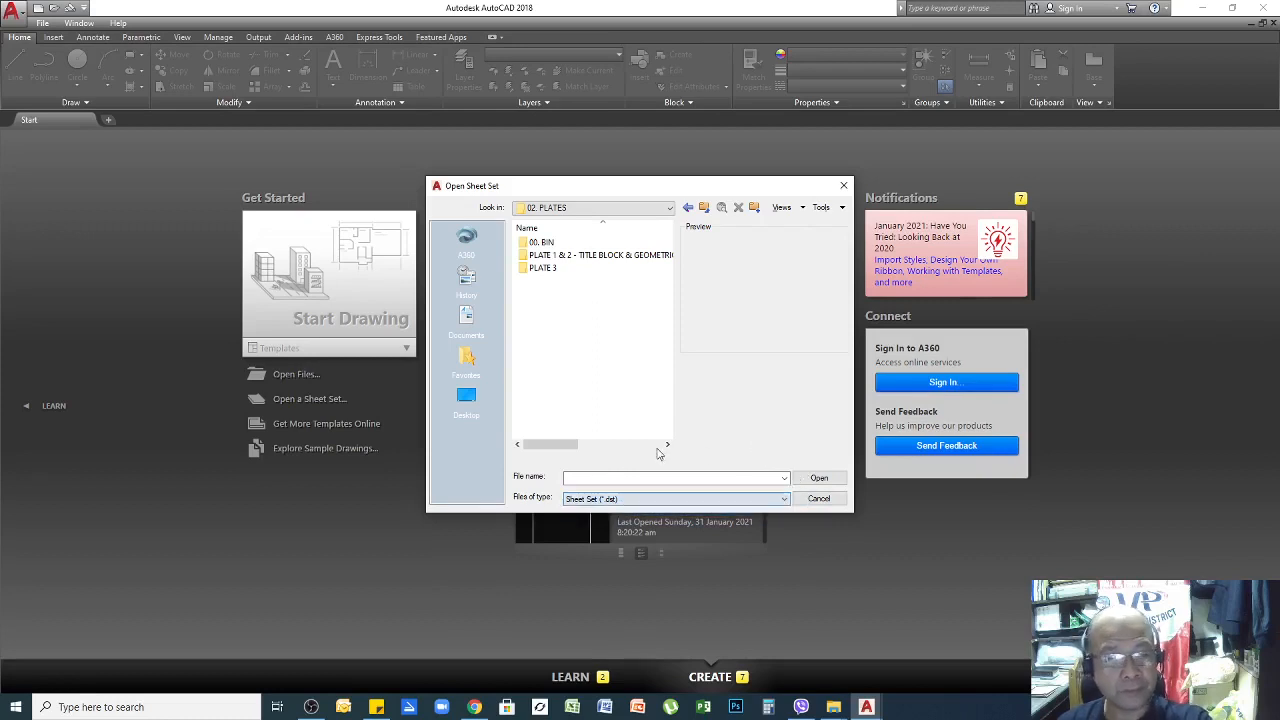
pyautogui.click(812, 498)
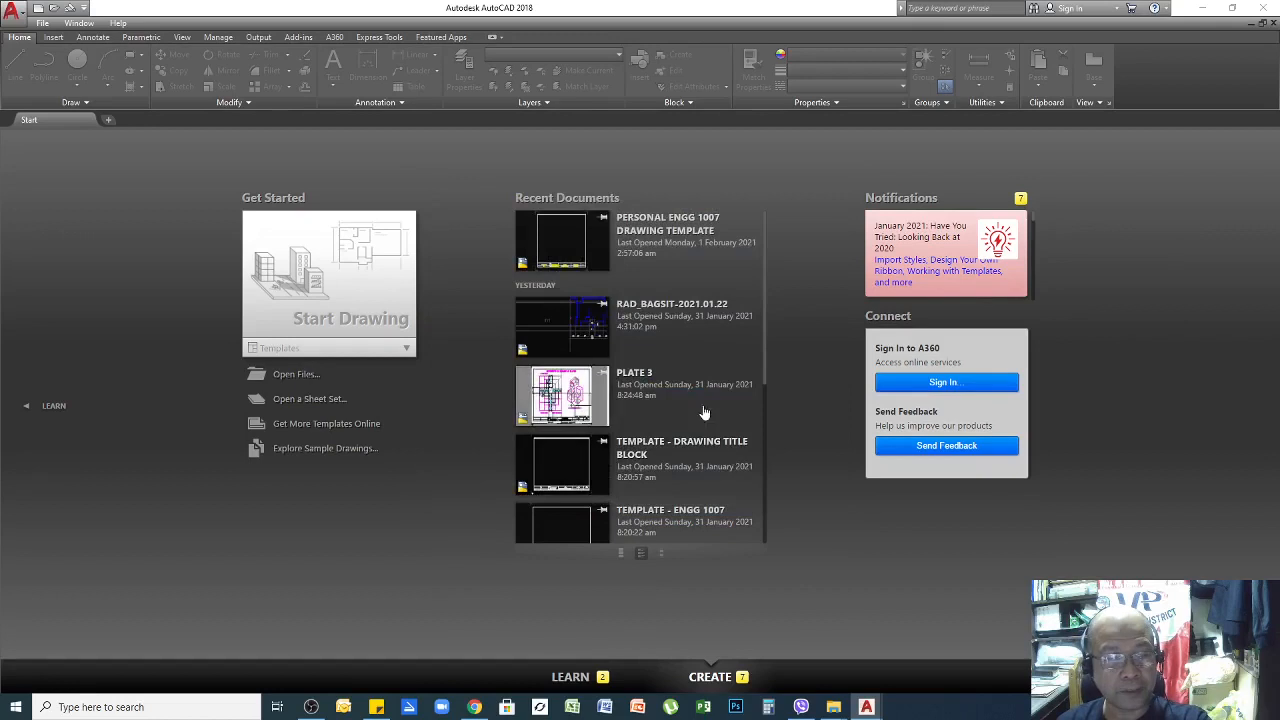
# Reopen PERSONAL ENGG 1007 DRAWING TEMPLATE from the recent documents to check it, and close it without saving changes.
pyautogui.click(641, 228)
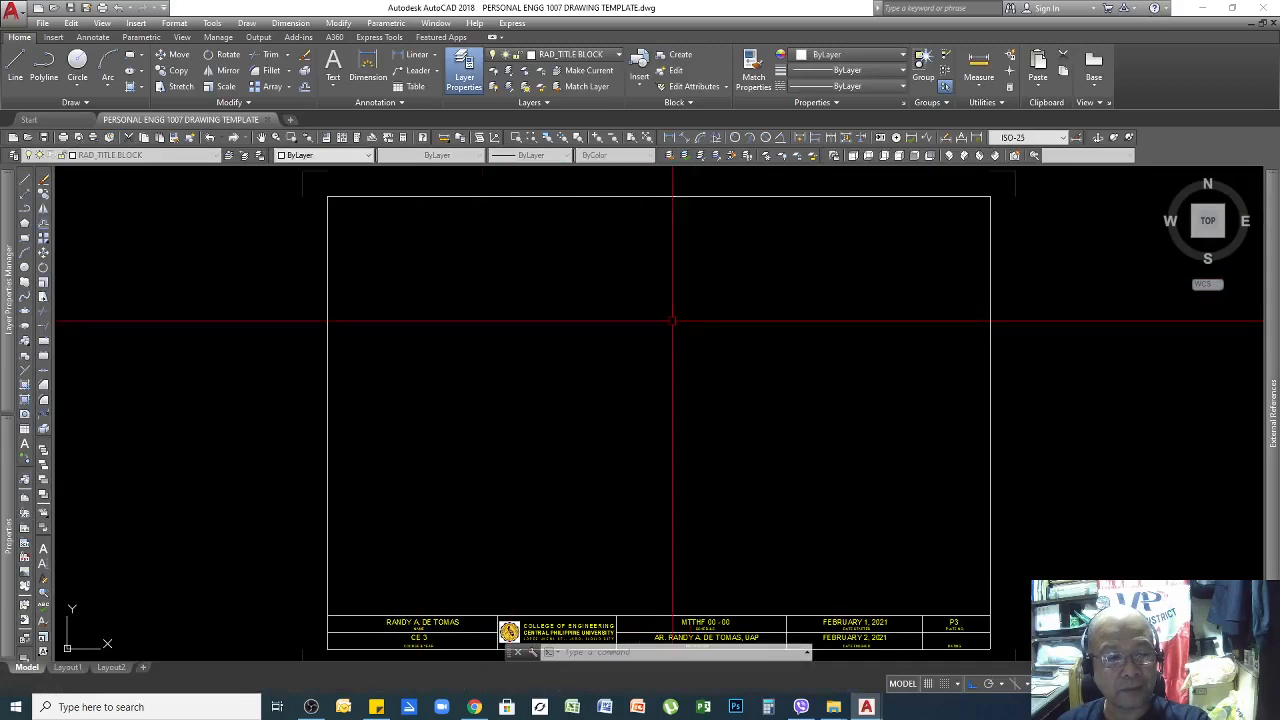
pyautogui.click(43, 22)
pyautogui.click(60, 96)
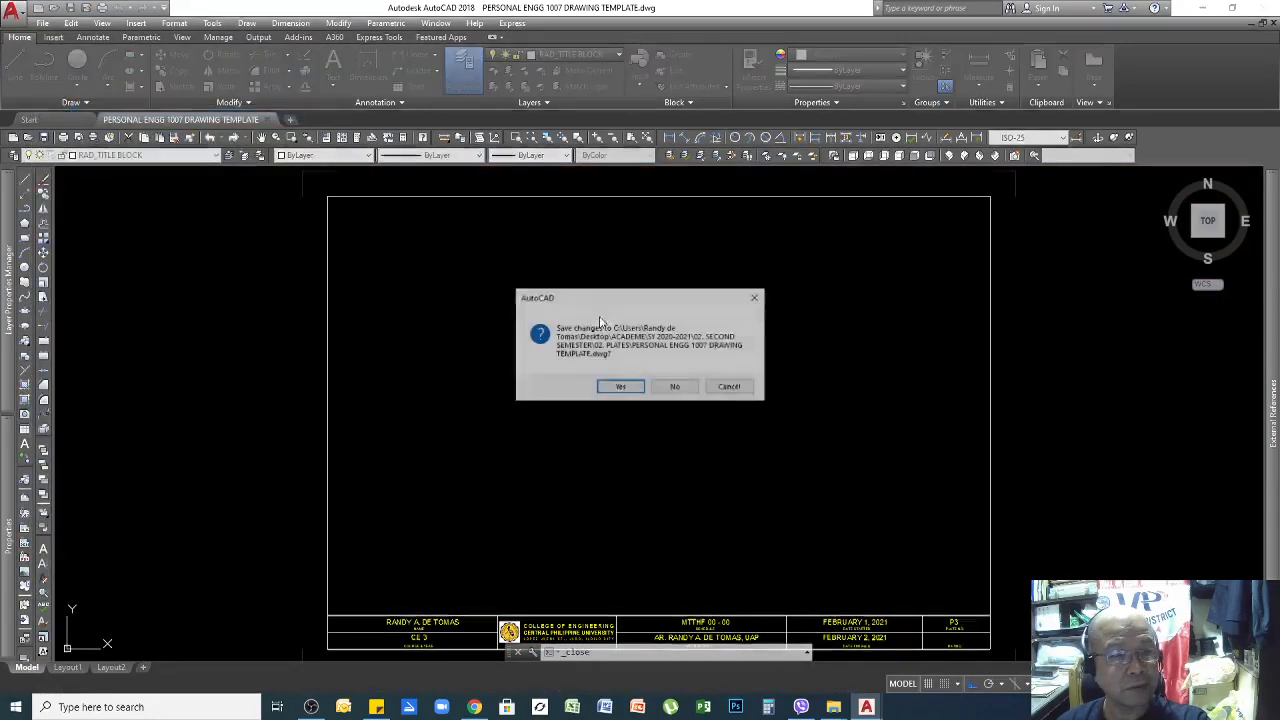
pyautogui.click(676, 388)
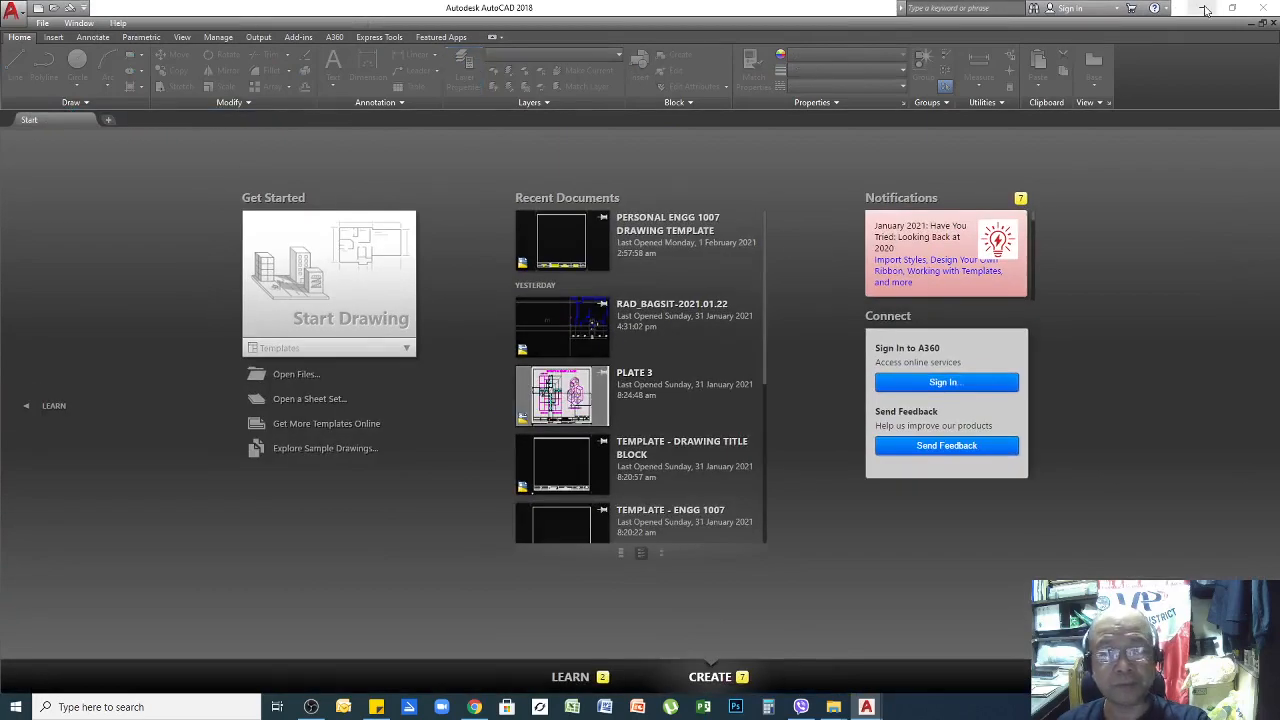
# Switch to File Explorer and browse to Desktop > ACADEME > SY 2020-2021 > 02. SECOND SEMESTER > 02. PLATES.
pyautogui.click(1204, 9)
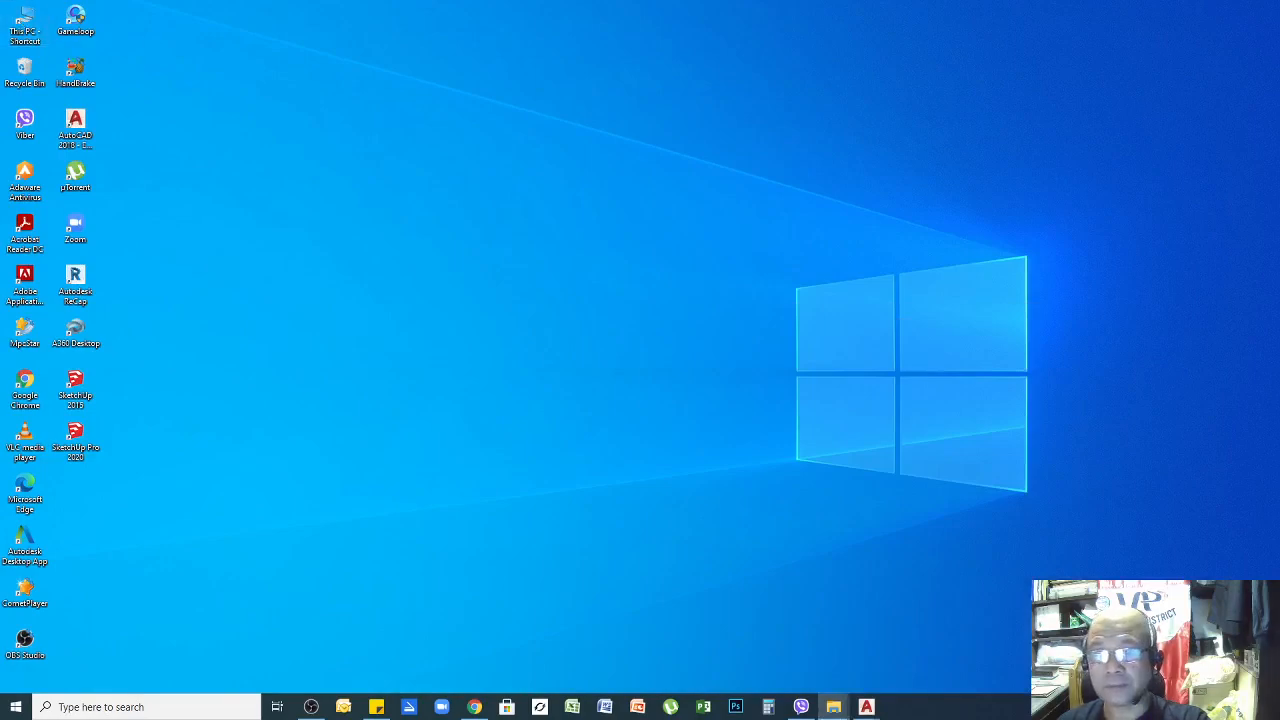
pyautogui.press('super+e')
pyautogui.click(735, 213)
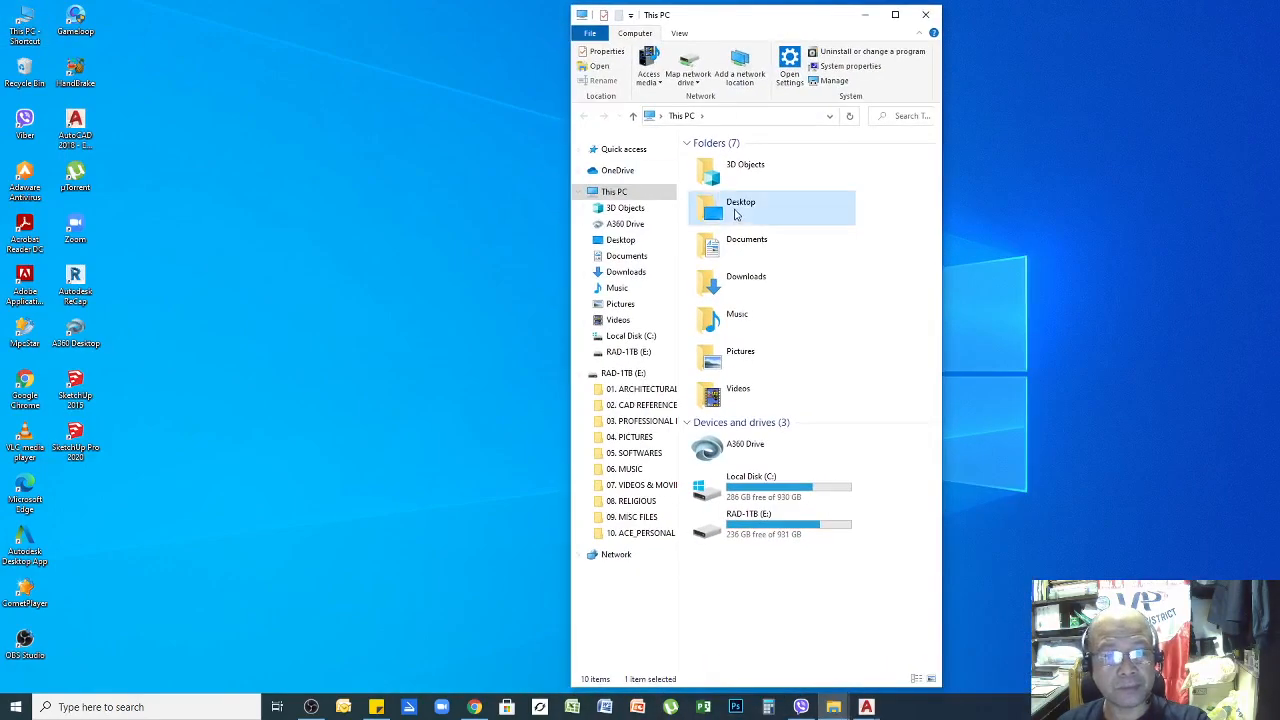
pyautogui.doubleClick(741, 207)
pyautogui.doubleClick(722, 172)
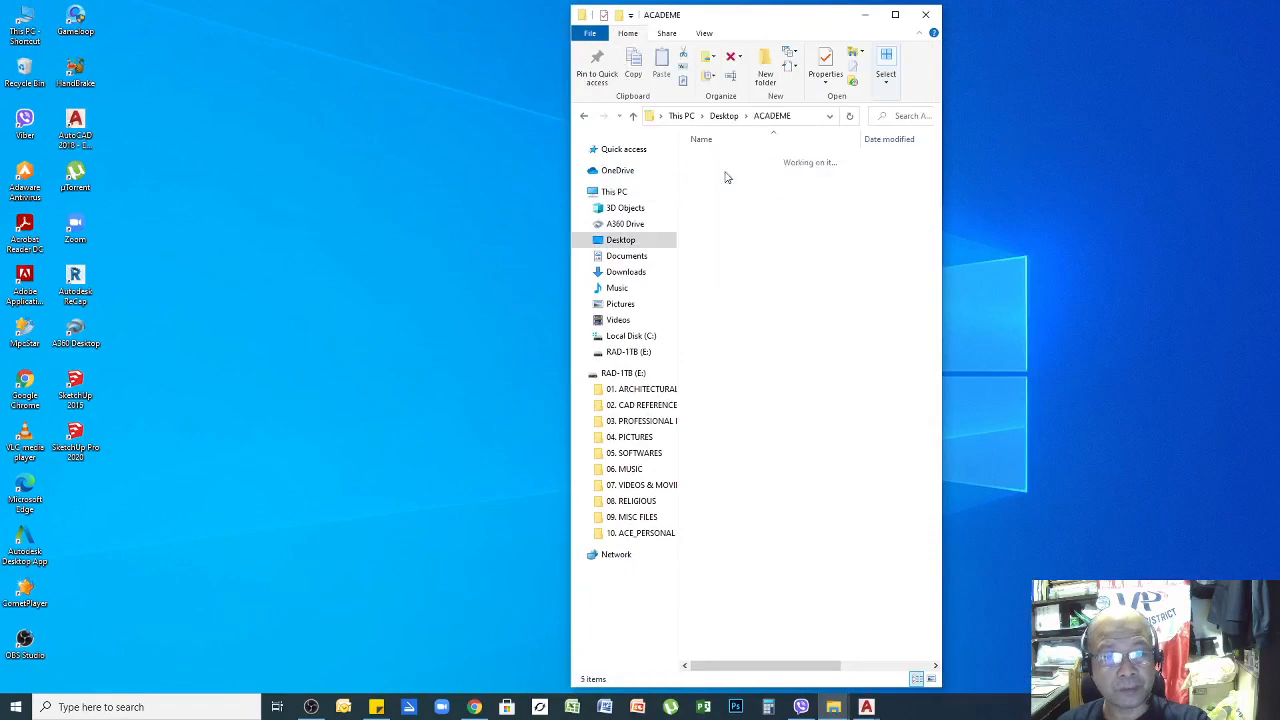
pyautogui.doubleClick(737, 213)
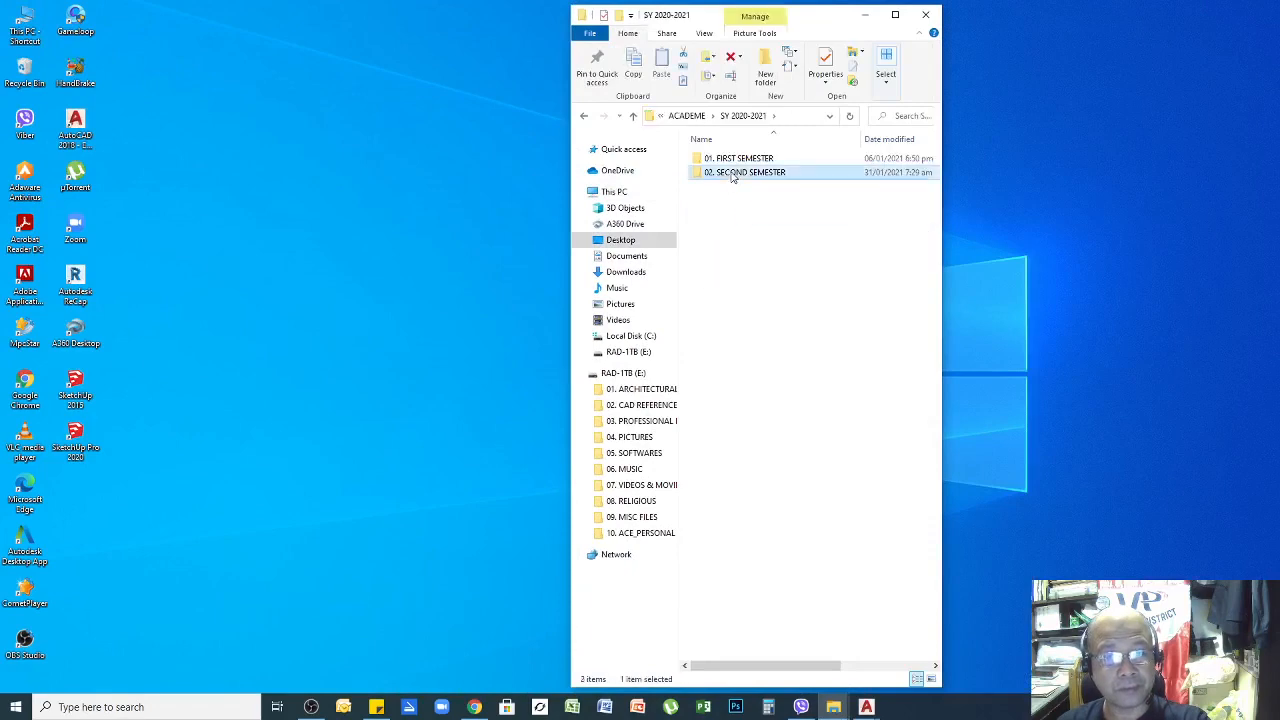
pyautogui.doubleClick(731, 173)
pyautogui.doubleClick(727, 187)
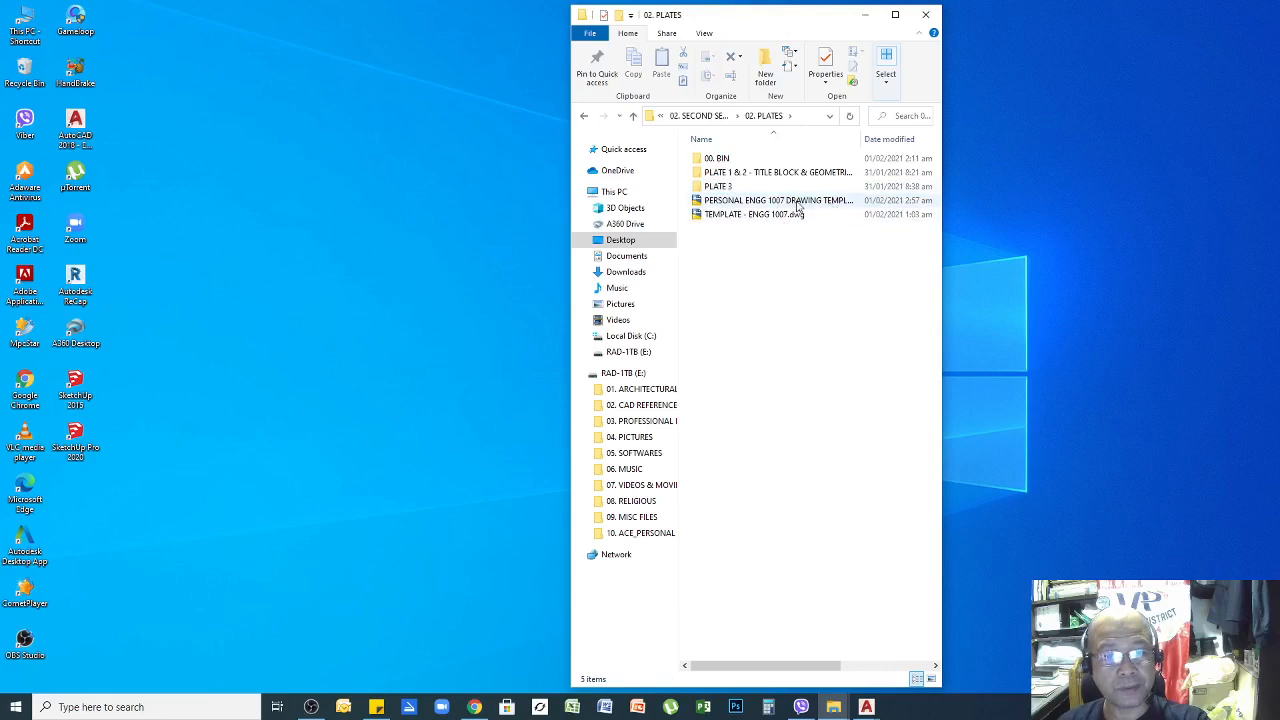
# Open the PERSONAL ENGG 1007 DRAWING TEMPLATE drawing from the 02. PLATES folder in AutoCAD and check the whole sheet.
pyautogui.doubleClick(787, 201)
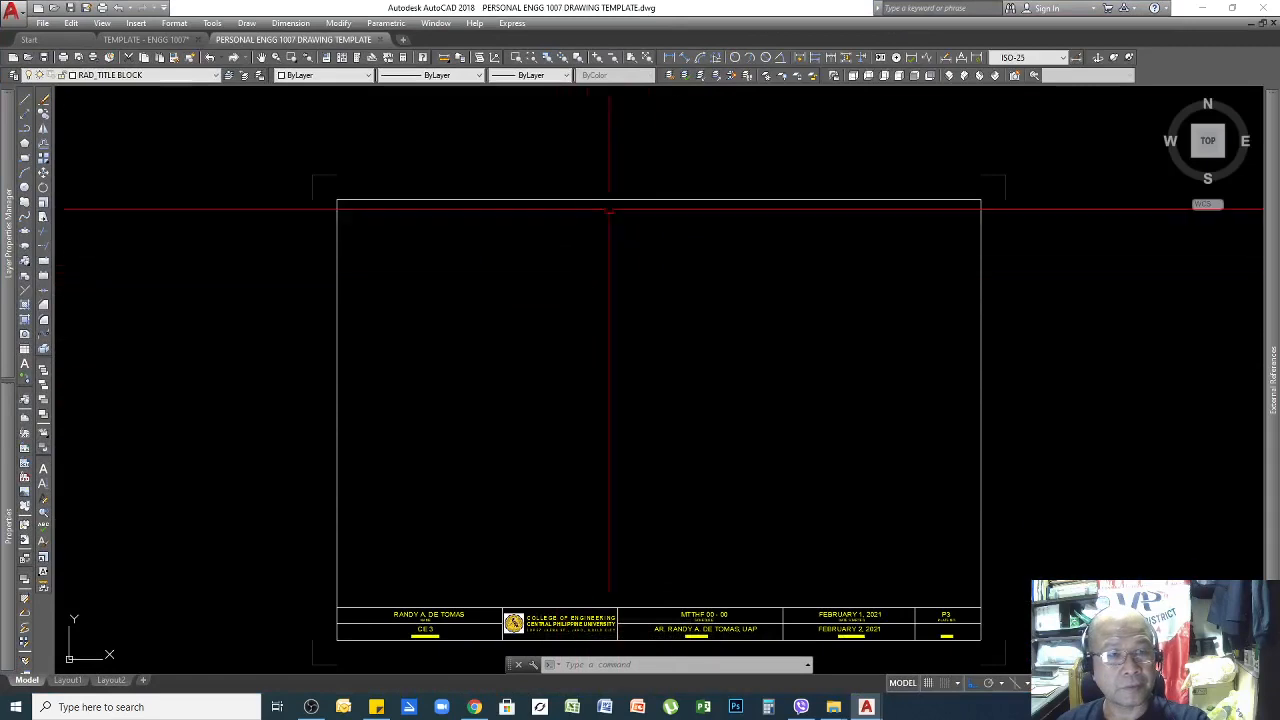
pyautogui.click(645, 58)
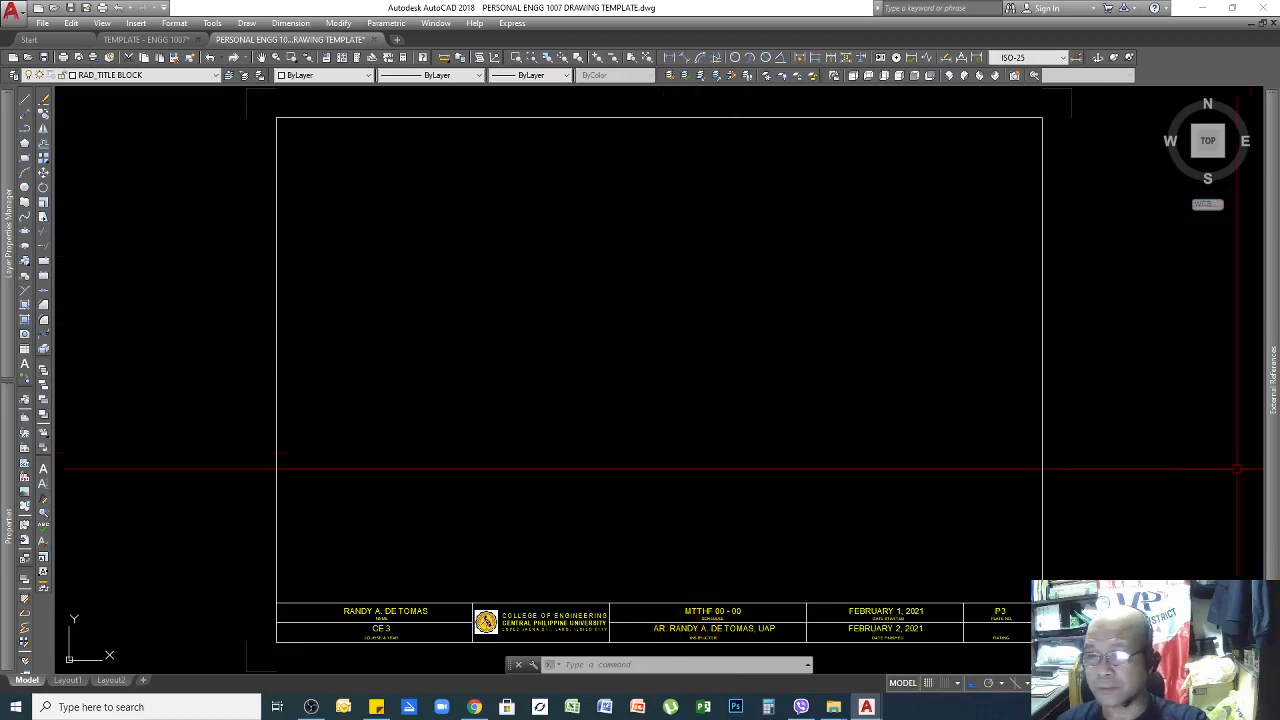
pyautogui.doubleClick(1057, 388)
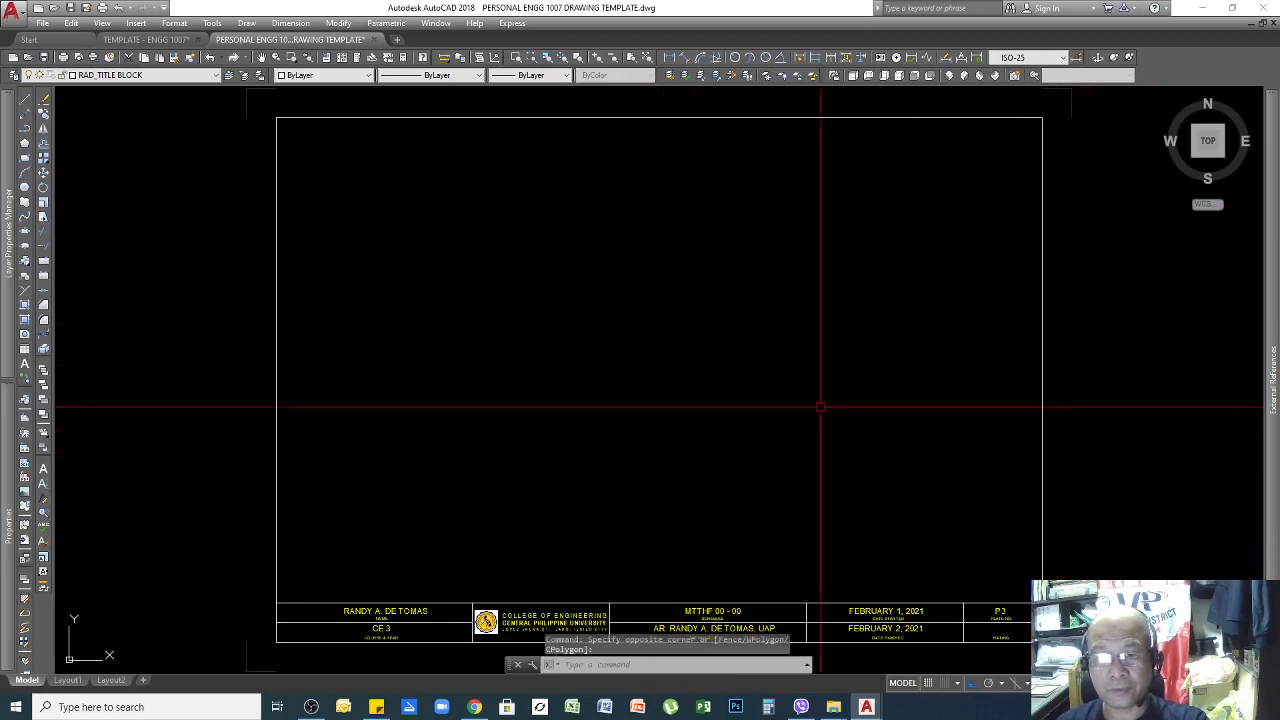